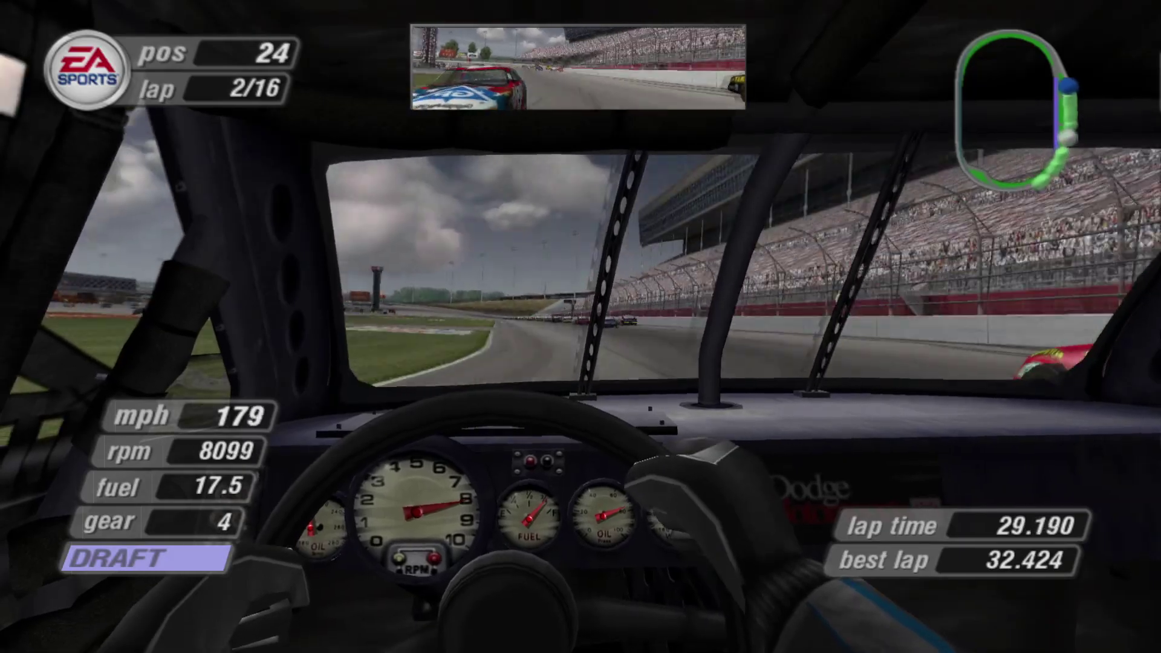
Pause and resume the Atlanta season race, and toggle the driving camera between the cockpit and low front views.
key("Return")
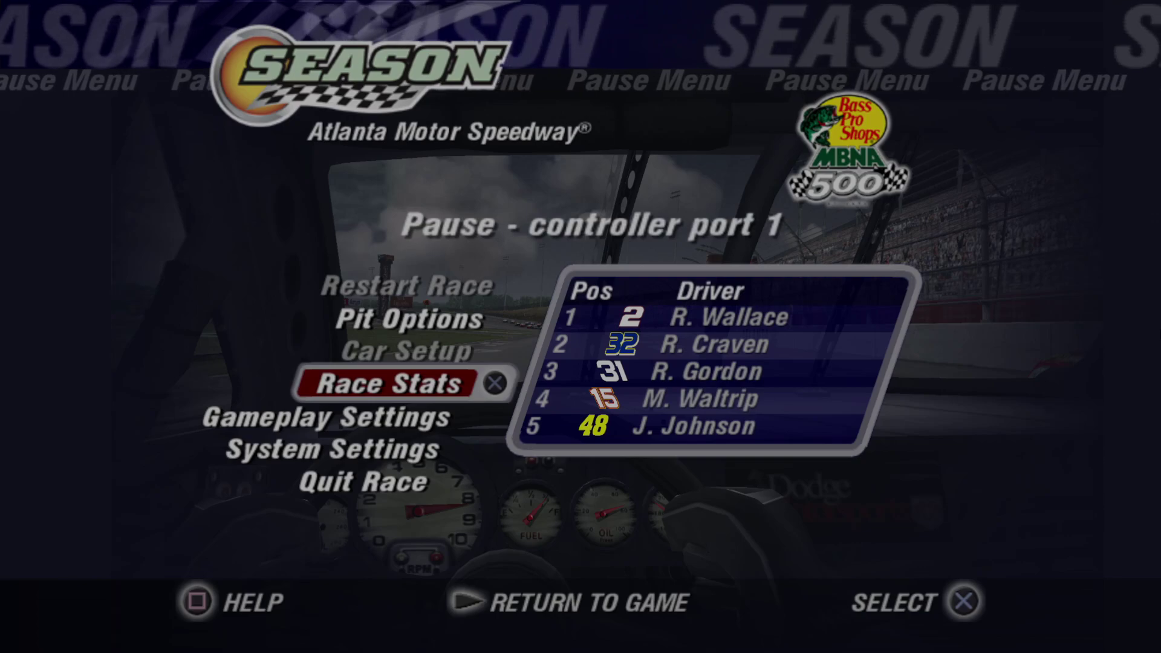
key("Escape")
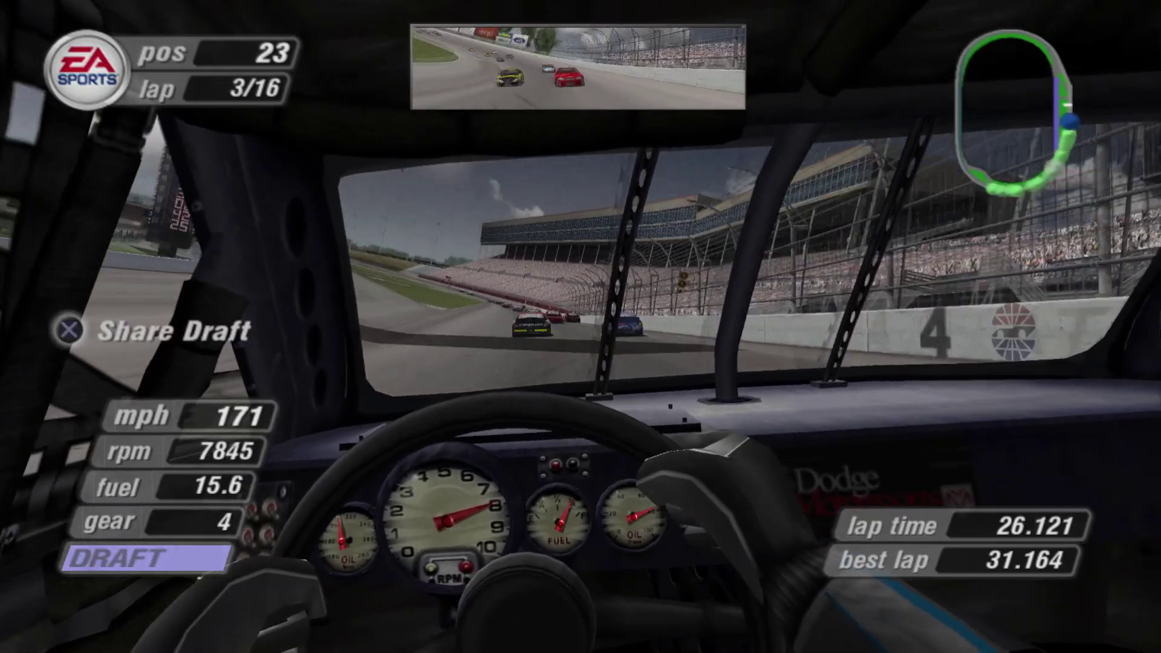
key("Return")
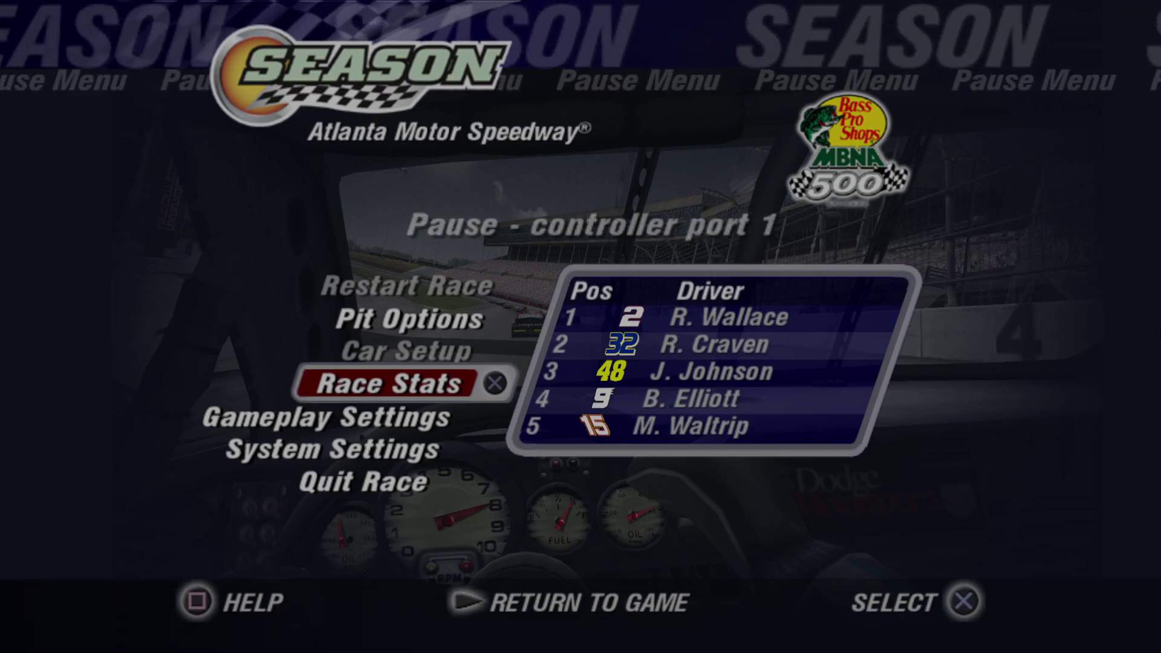
key("Escape")
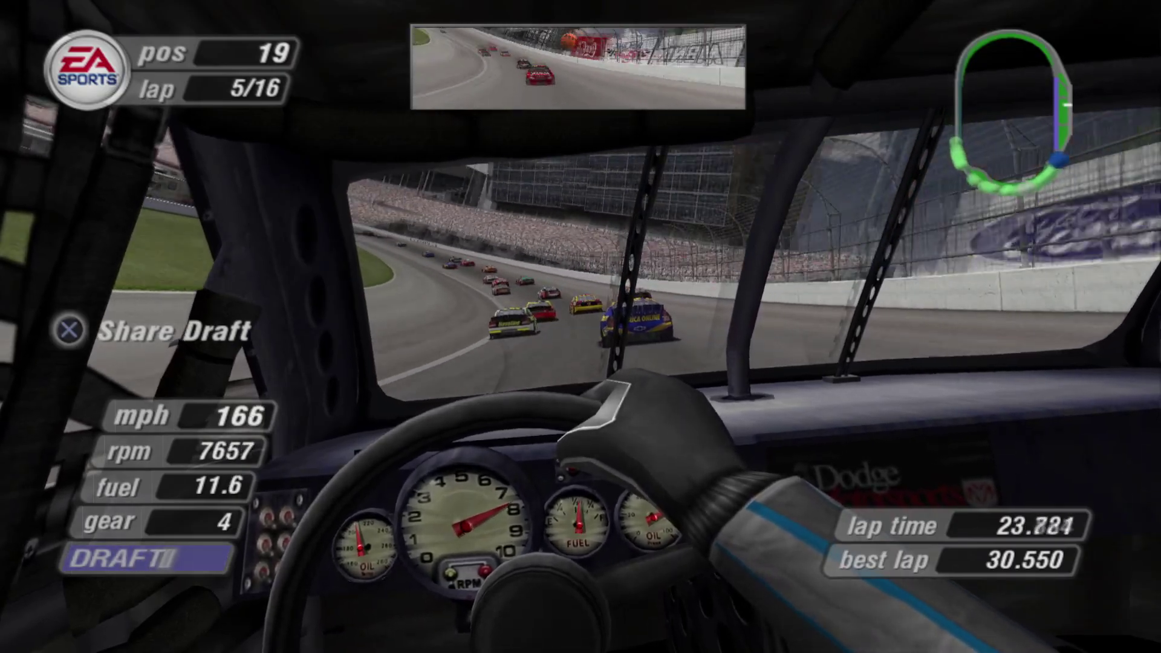
key("c")
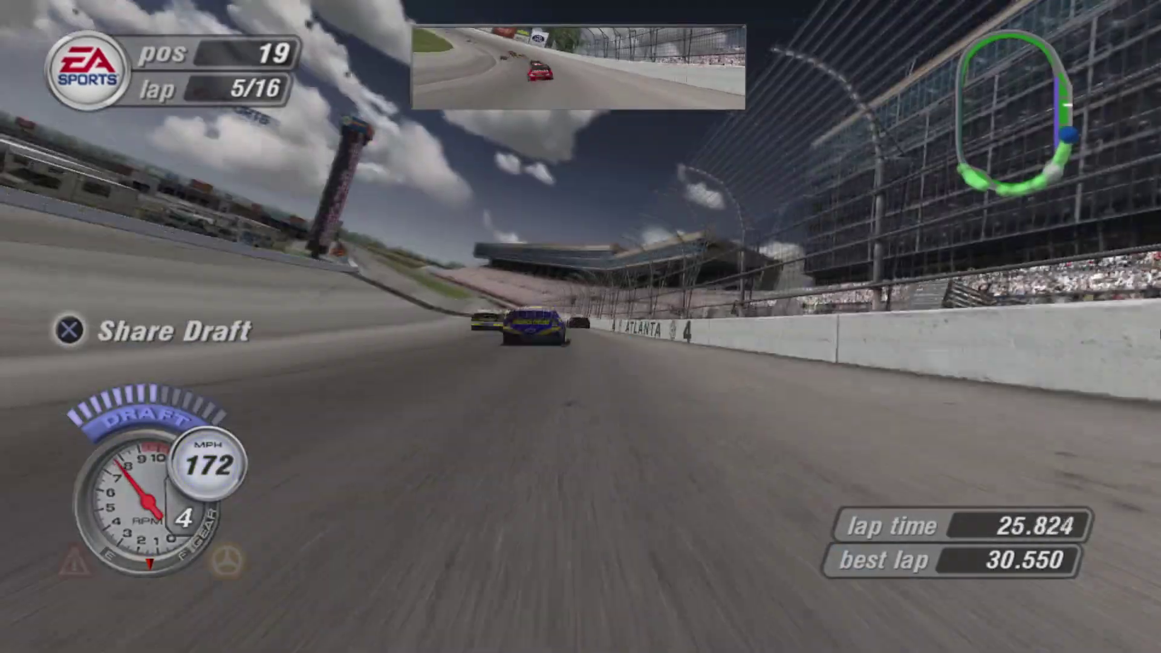
key("c")
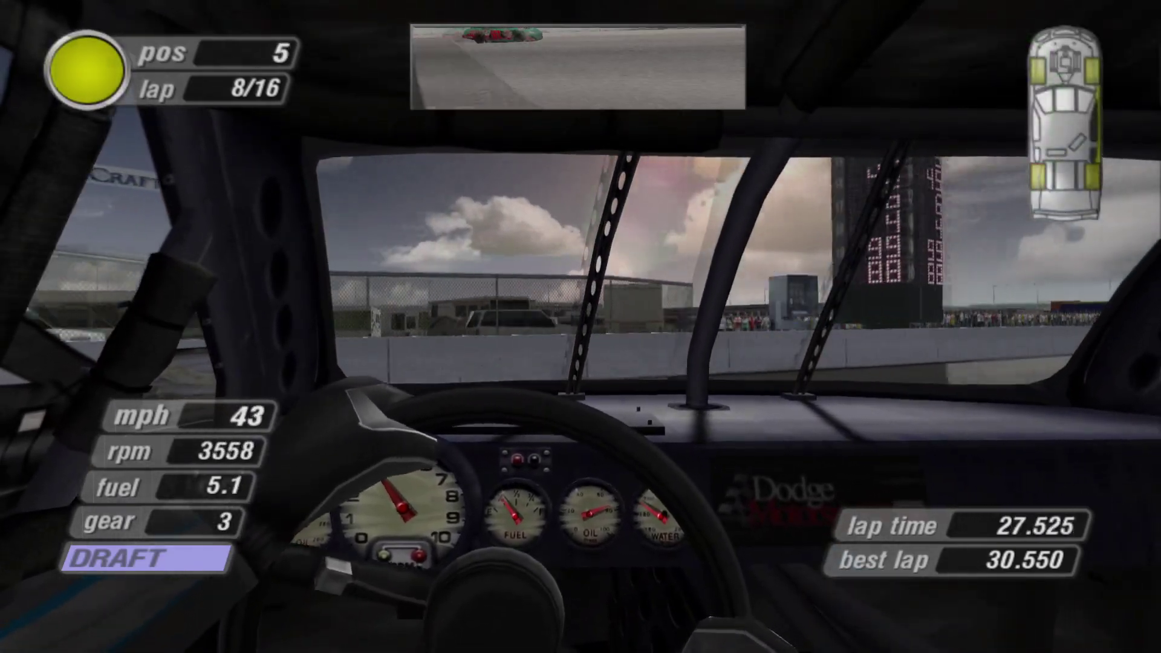
Adjust the Replace Tires option for the pit stop during the Atlanta race.
key("Right")
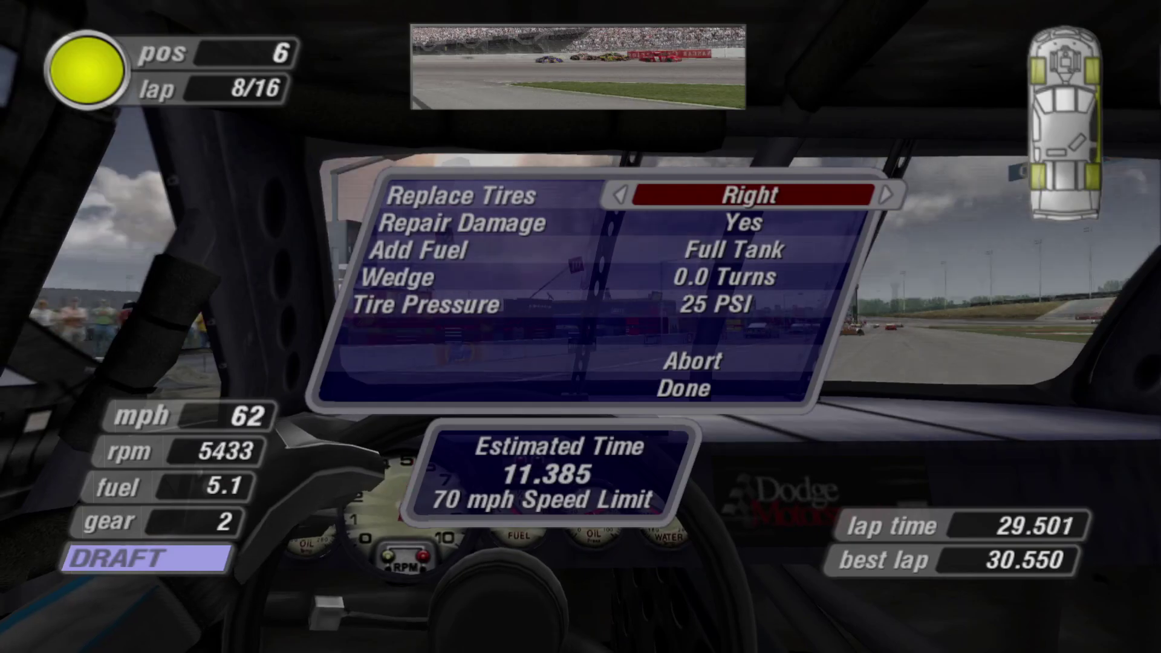
key("Right")
key("Right")
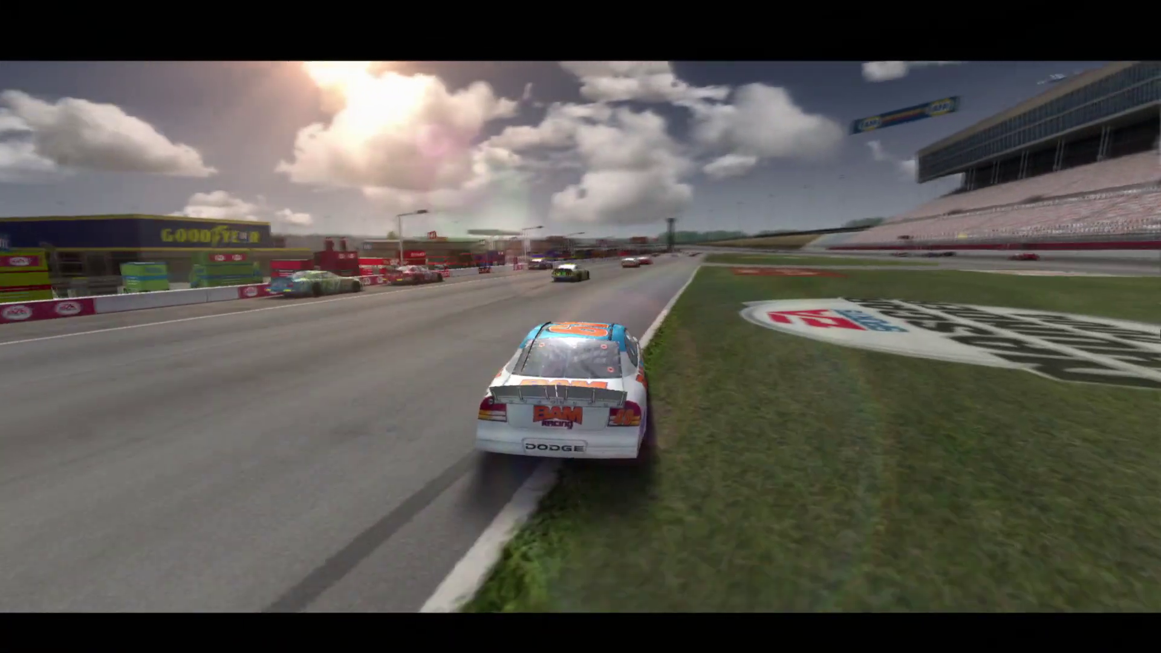
Pause the Atlanta race under caution and cycle through the open windows.
key("alt+Tab")
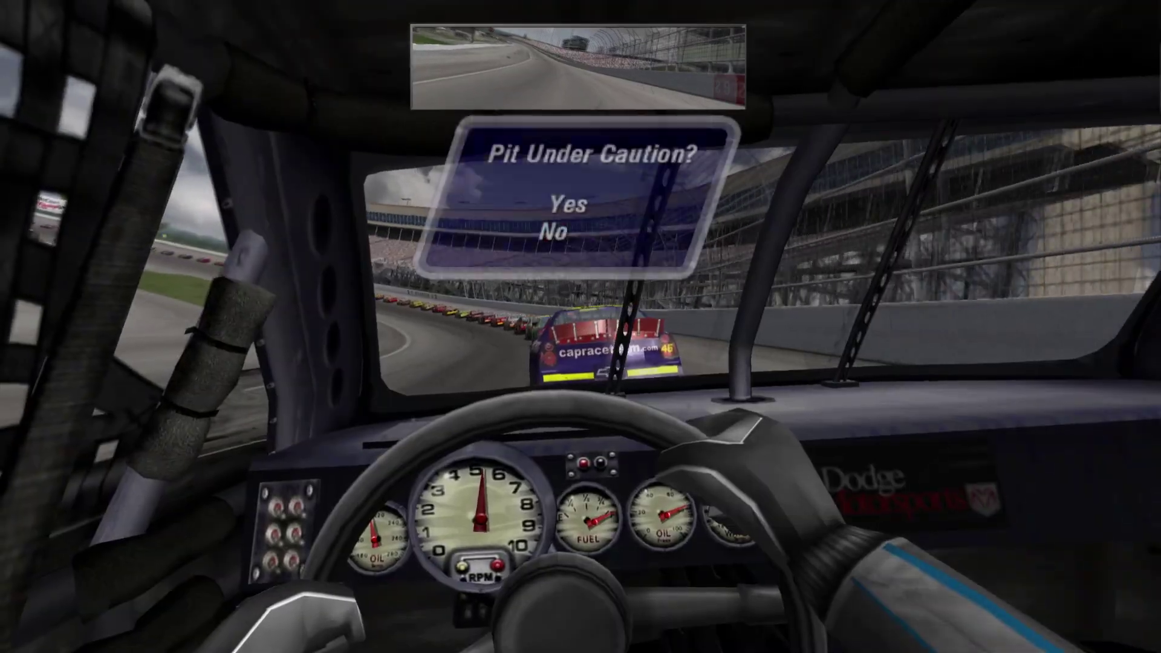
key("Return")
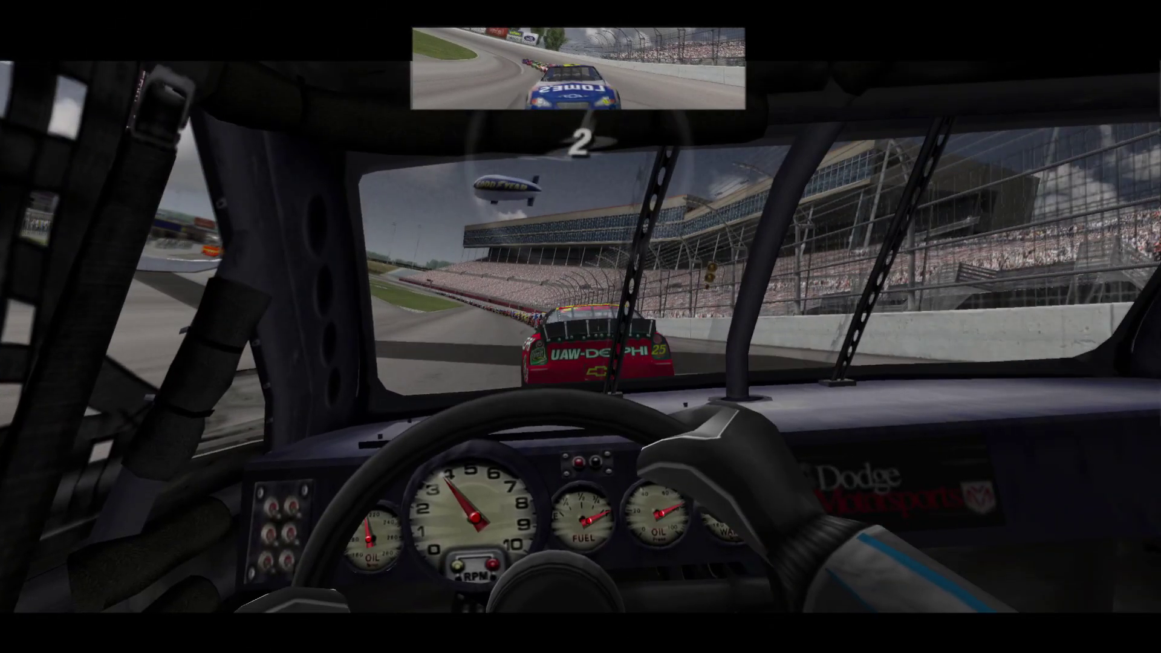
key("Return")
key("alt+Tab")
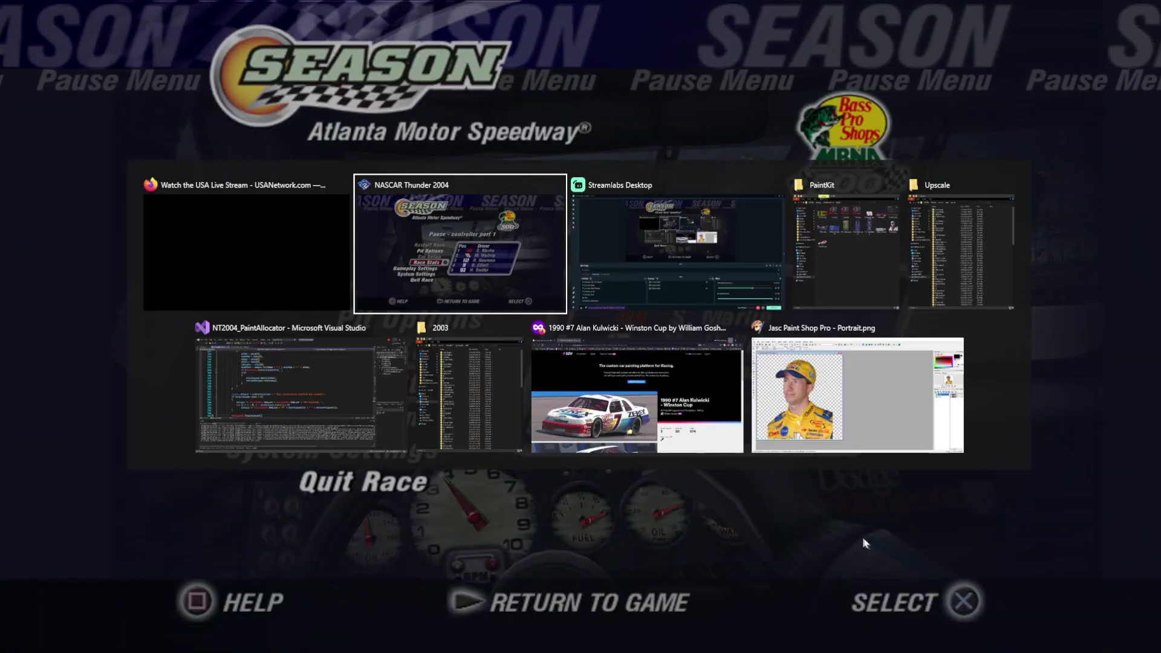
key("alt+Tab")
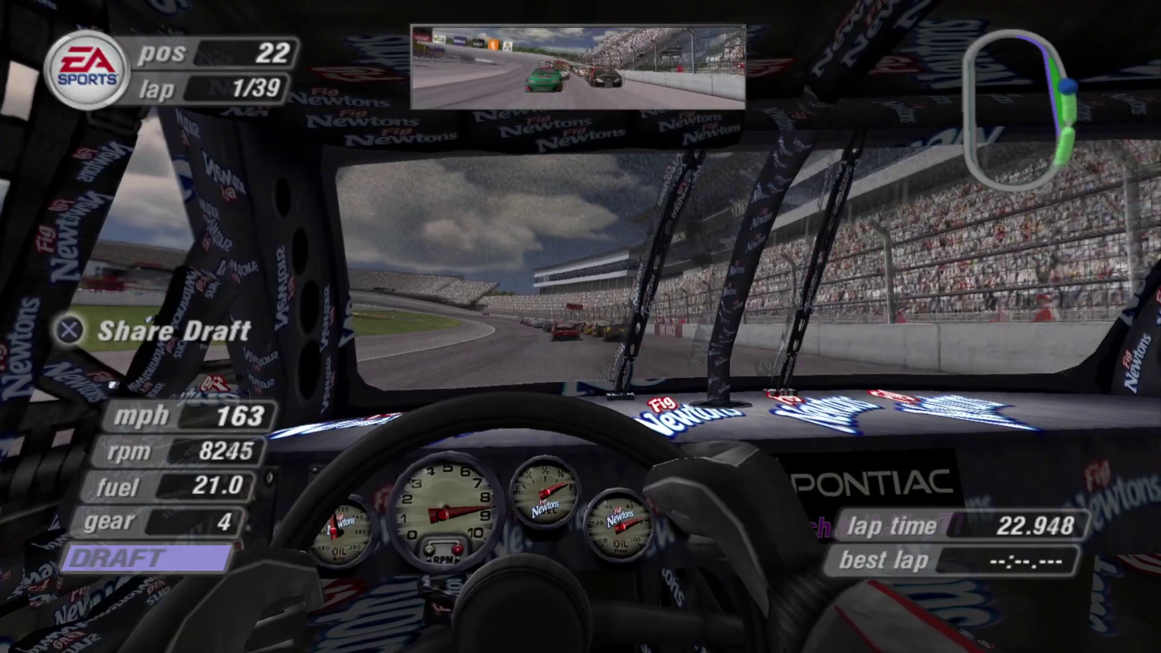
Pause the North Carolina Speedway race and leave full-screen mode.
key("Return")
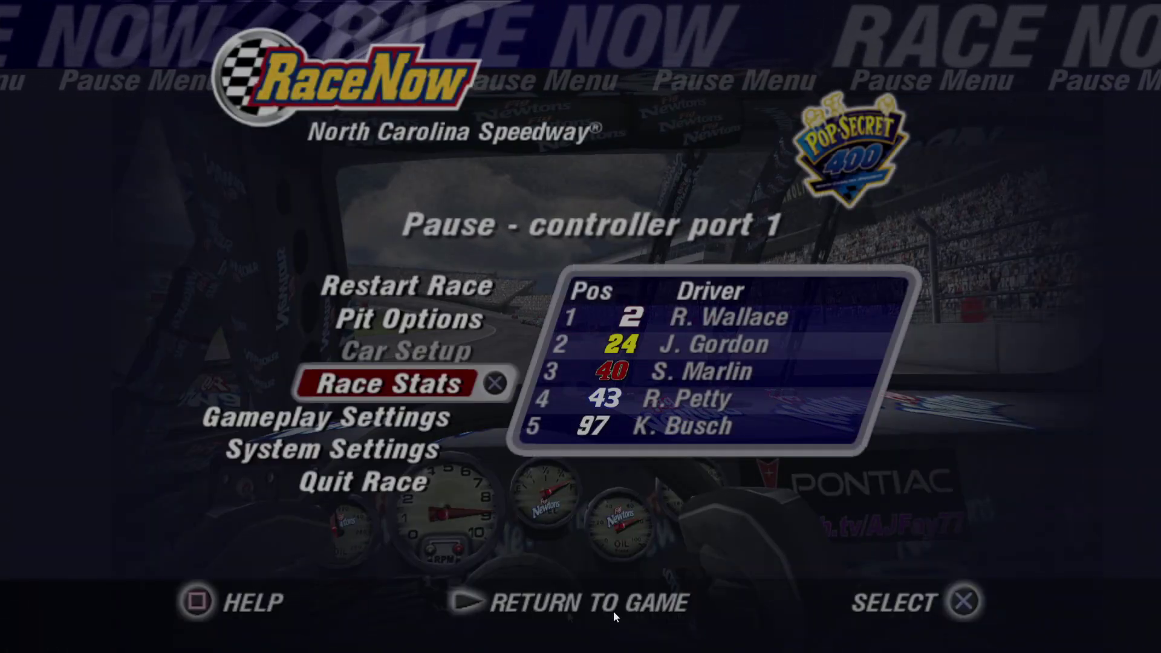
double_click(346, 333)
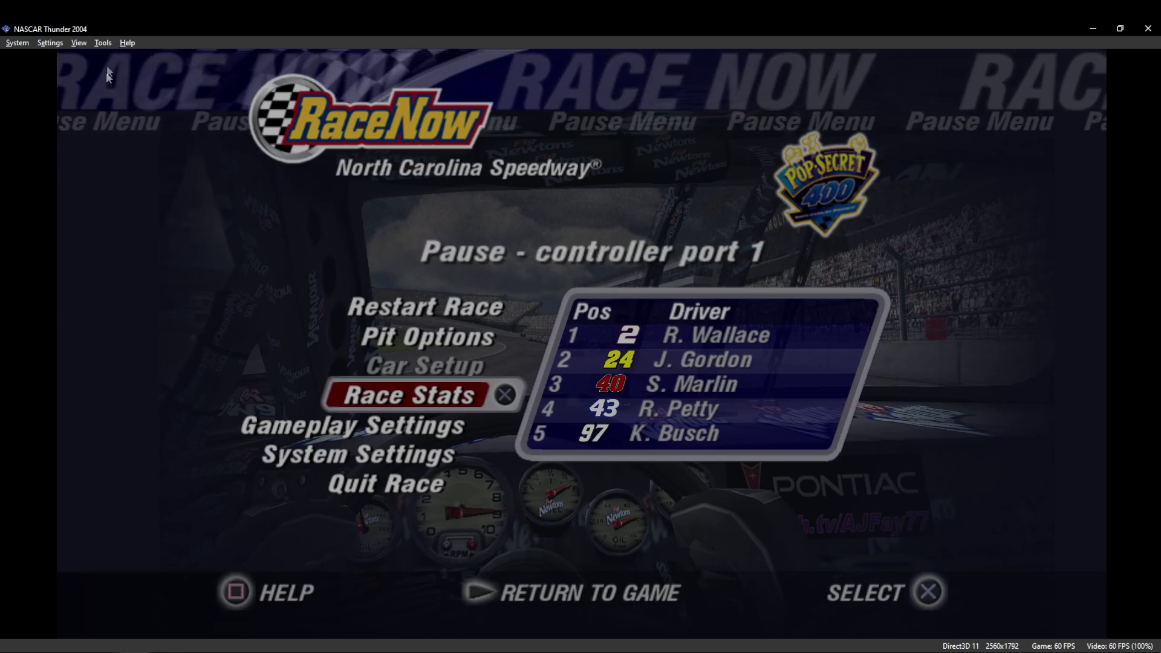
Open the display options in the graphics properties specific to NASCAR Thunder 2004.
left_click(49, 47)
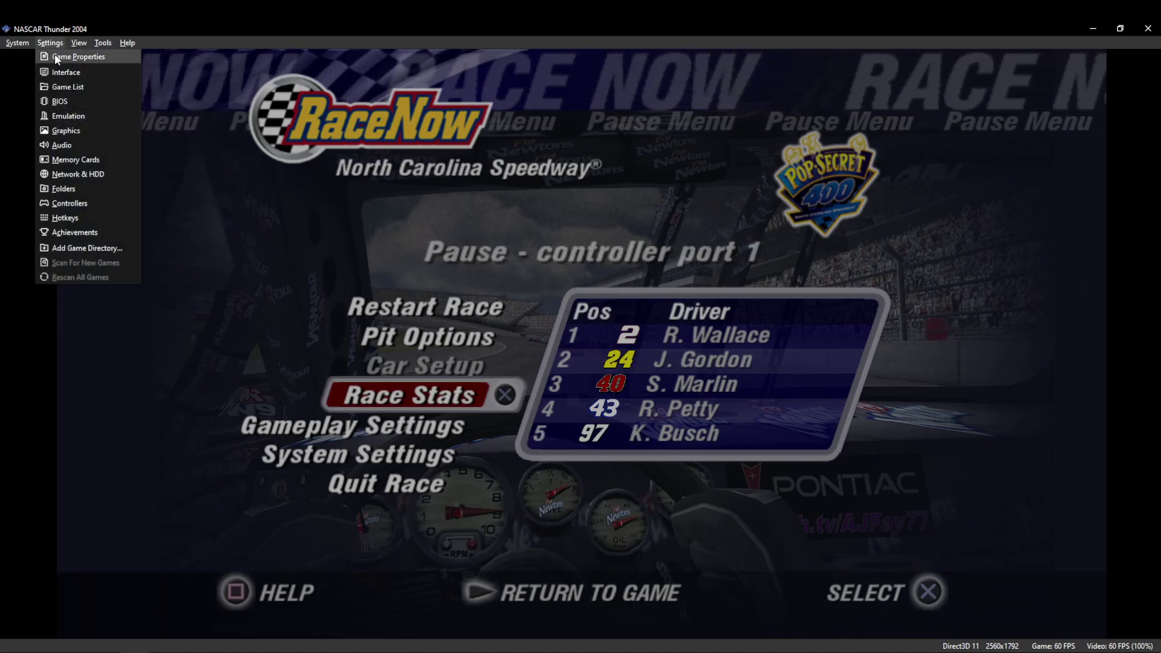
left_click(63, 86)
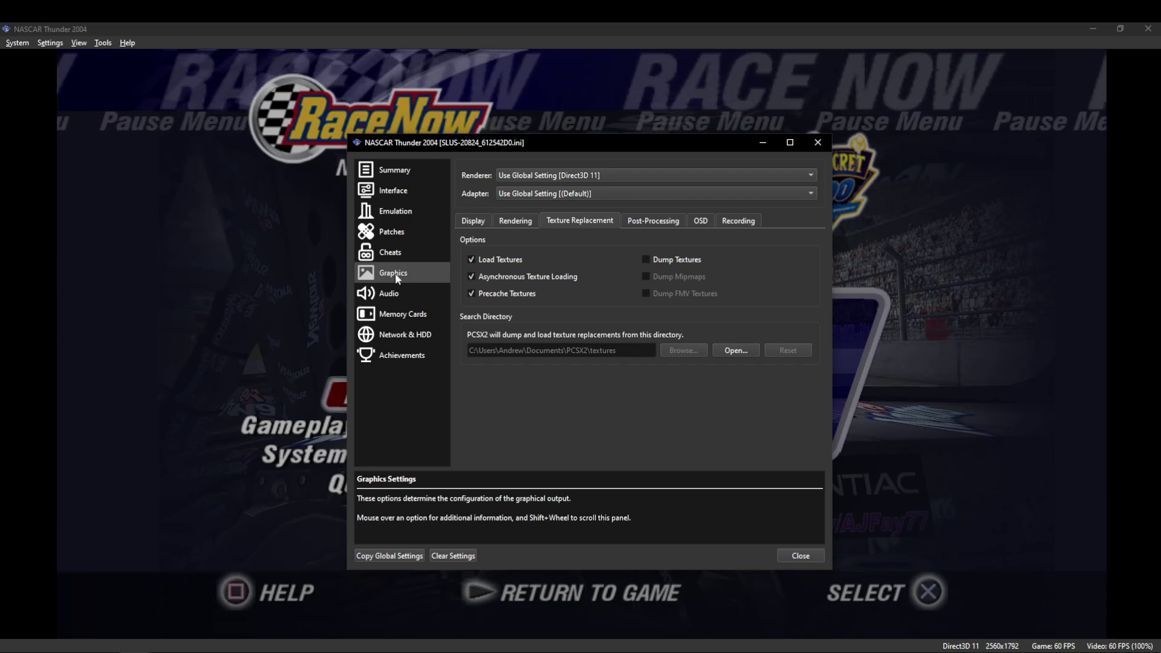
left_click(483, 223)
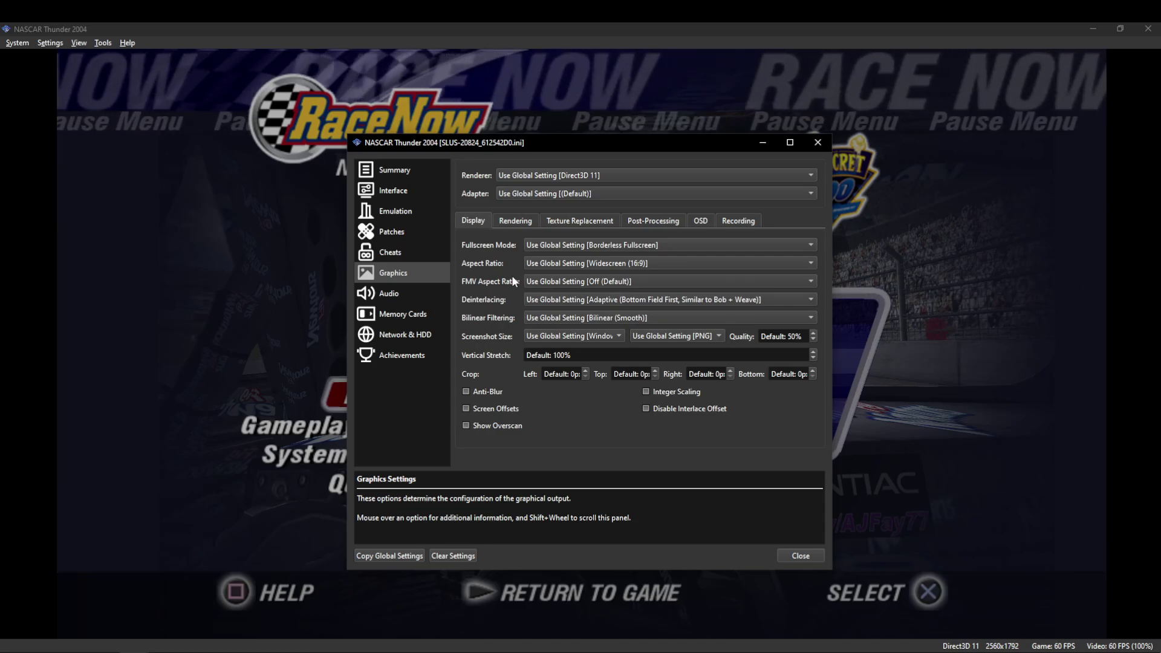
Review the fullscreen mode, aspect ratio and FMV aspect ratio choices in the game's display properties.
left_click(575, 245)
left_click(481, 285)
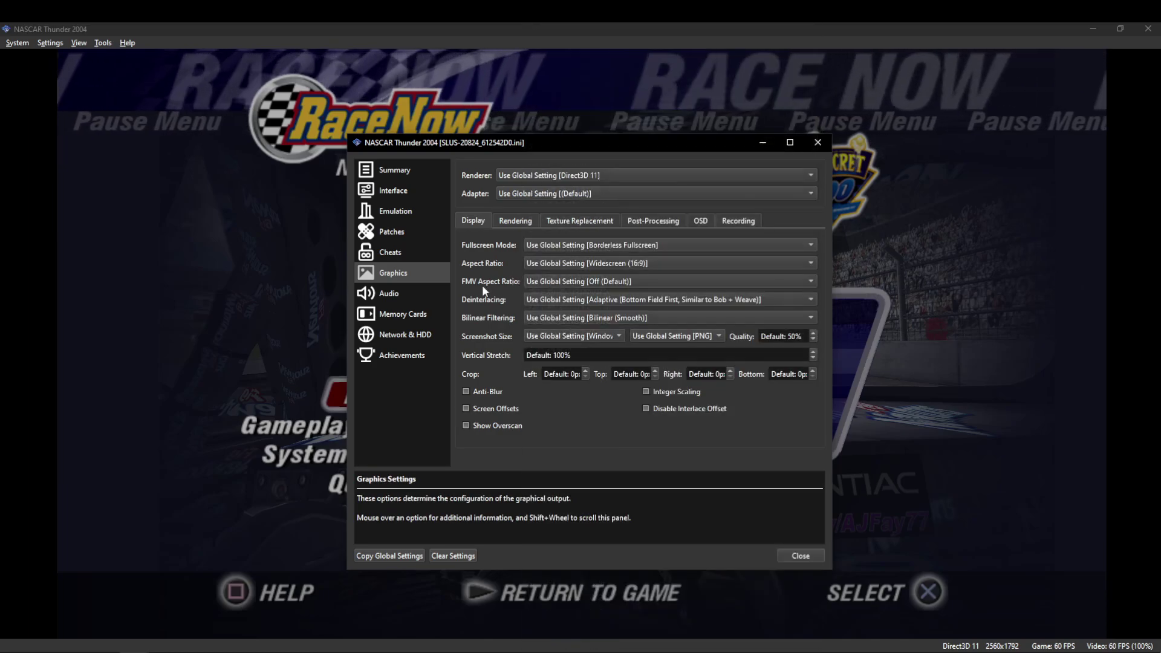
left_click(552, 264)
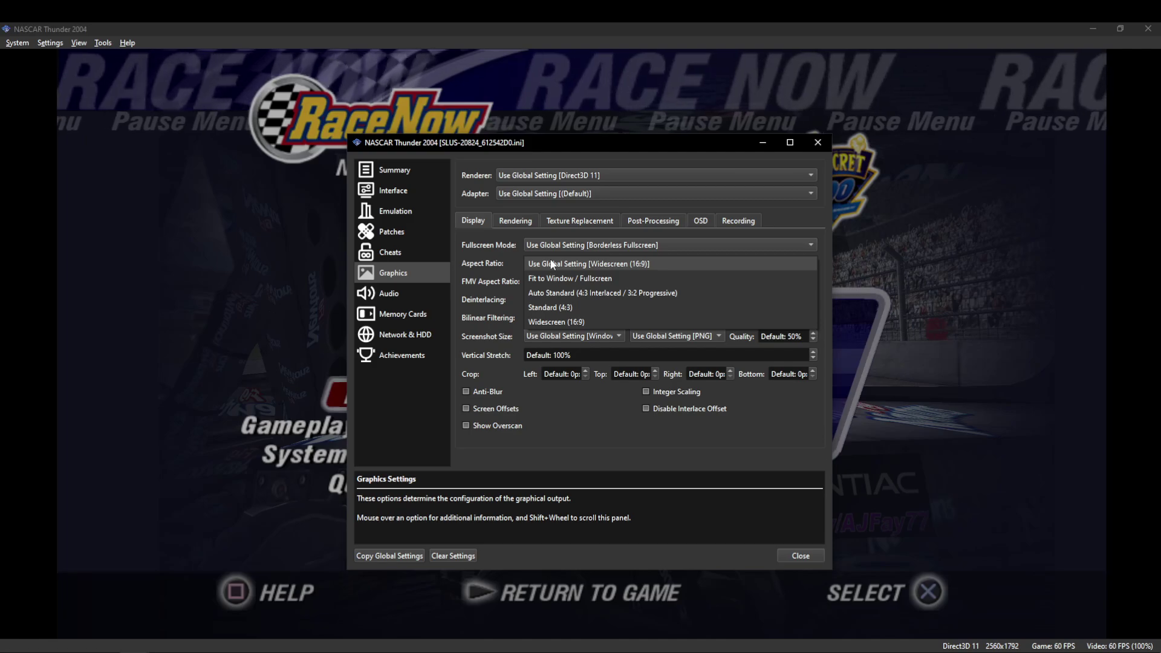
left_click(552, 264)
left_click(545, 266)
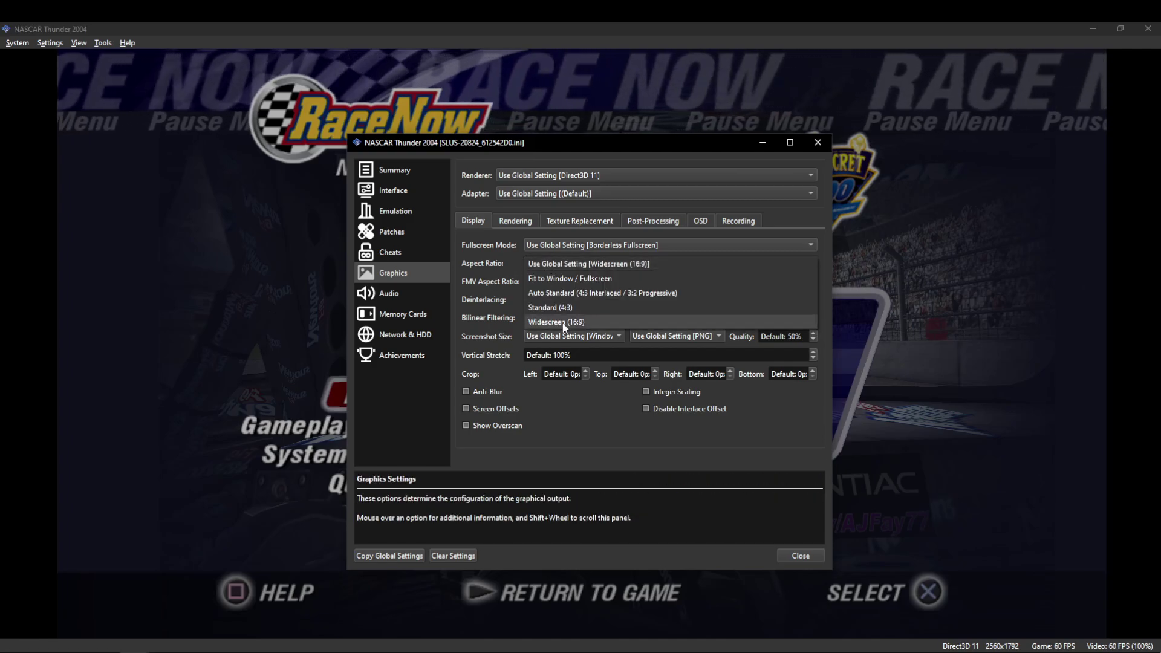
left_click(513, 315)
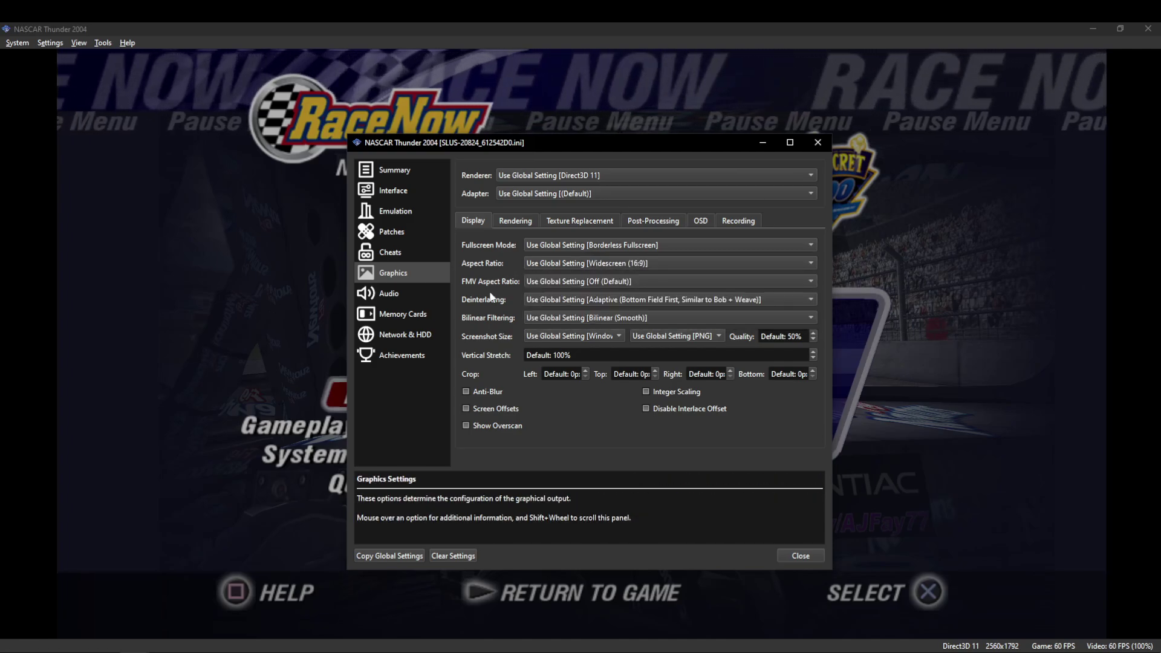
left_click(545, 282)
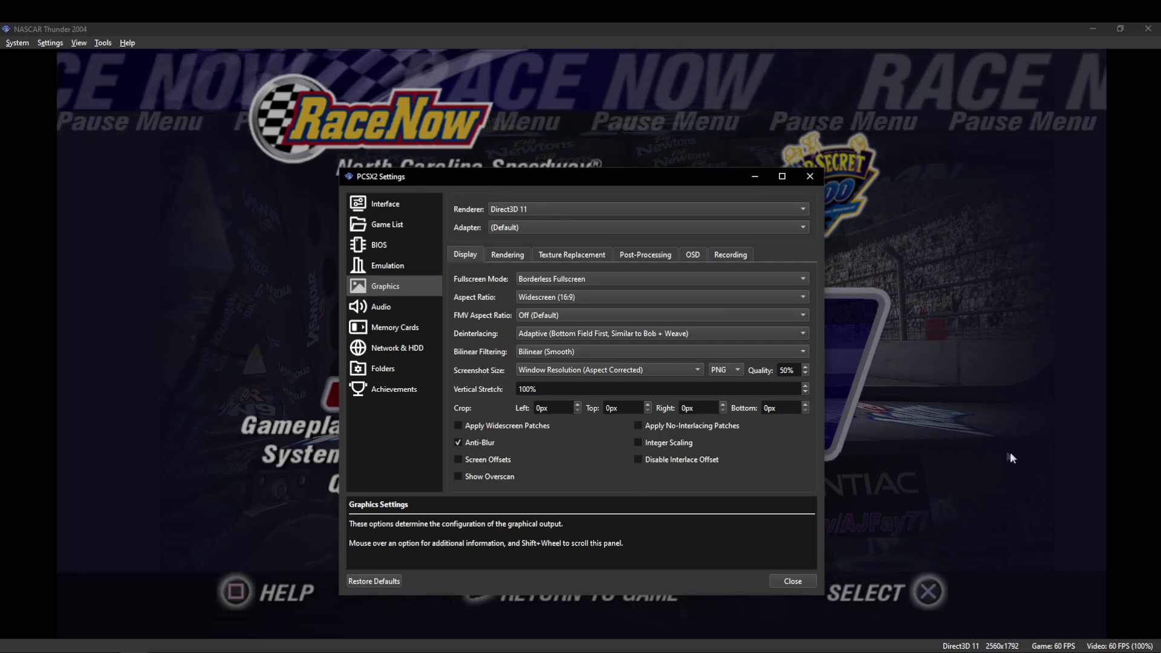
Set the internal resolution to 4x Native (~1440p/2K) in the global rendering settings.
left_click(507, 254)
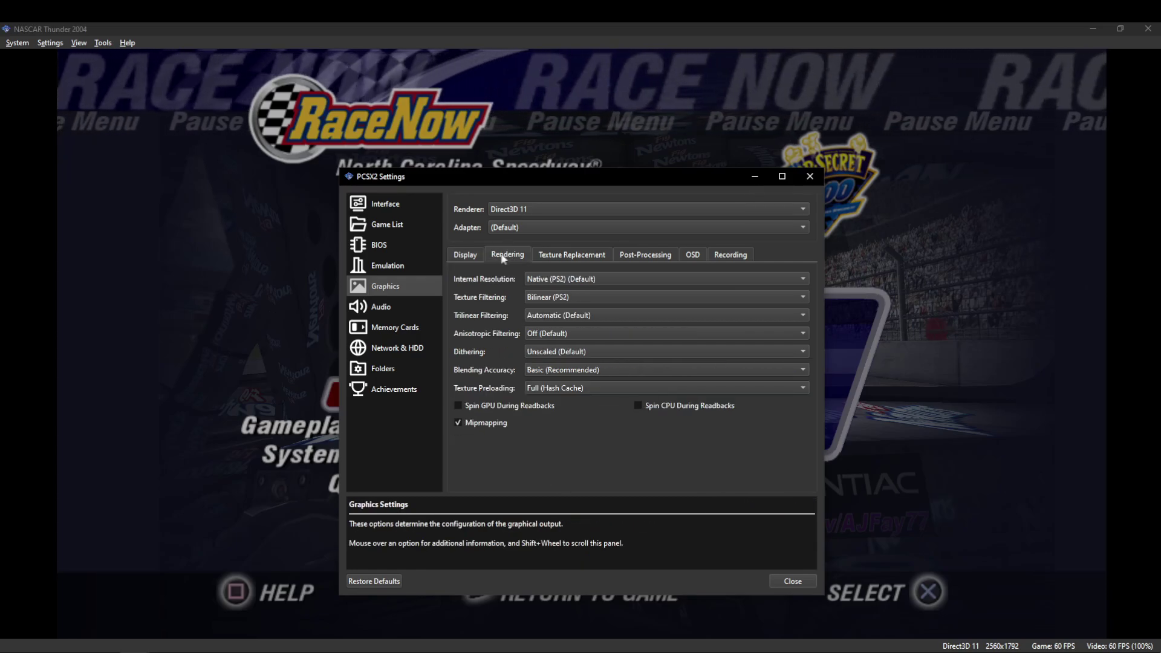
left_click(478, 253)
left_click(510, 256)
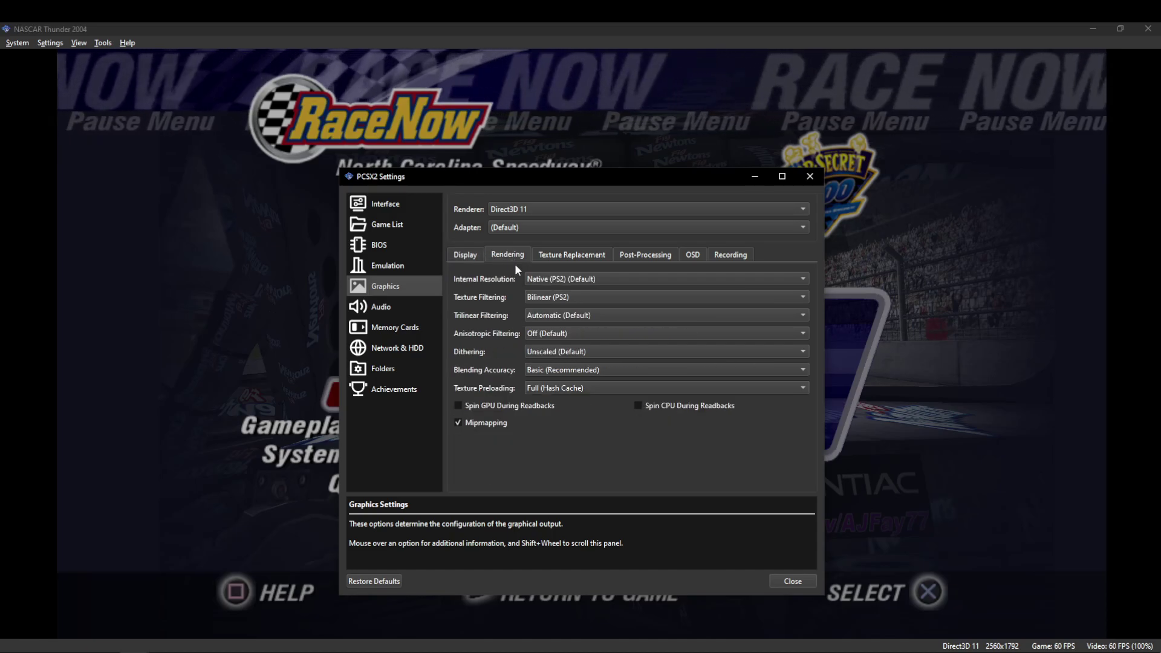
left_click(555, 278)
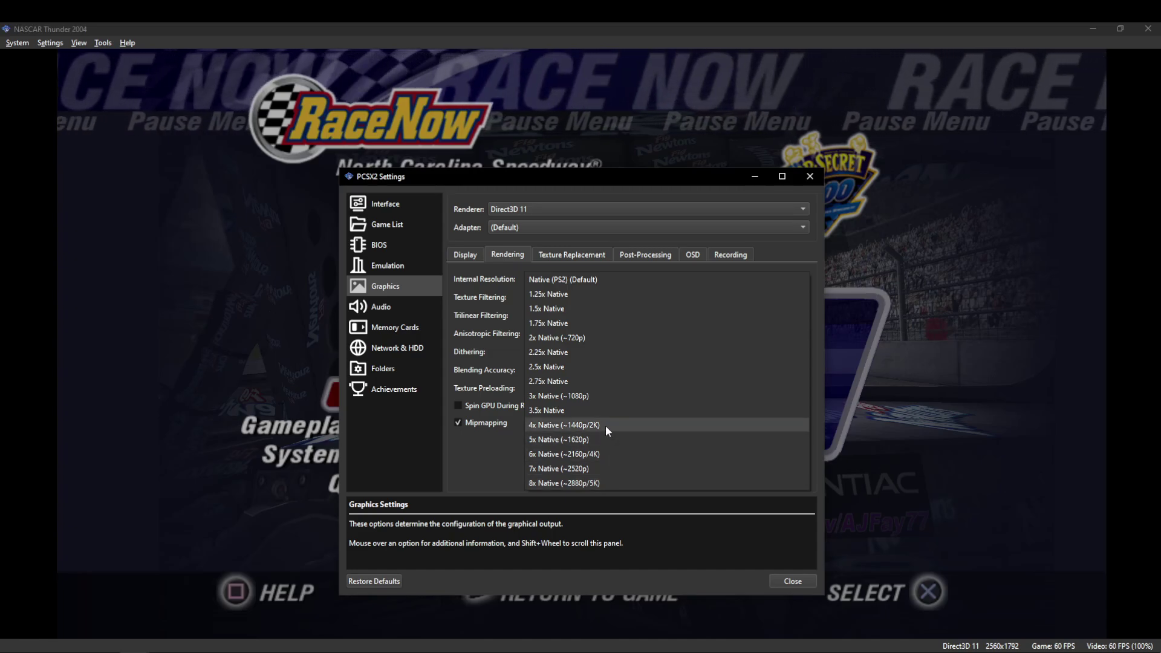
left_click(567, 426)
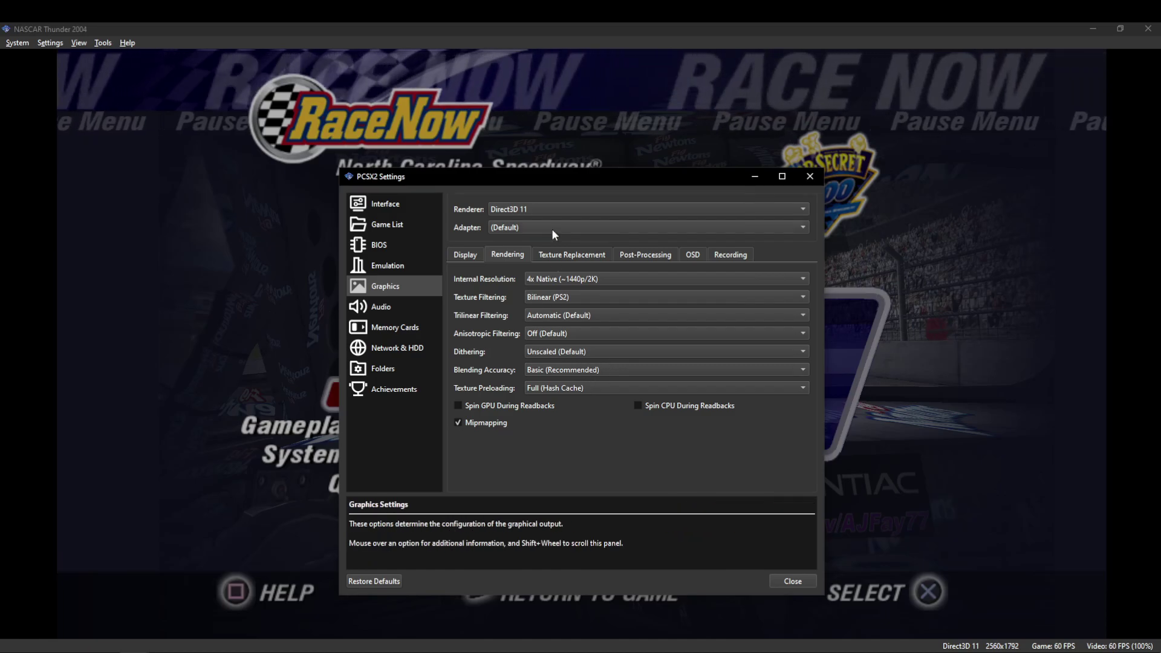
Review the global texture replacement, post-processing, OSD and recording settings, returning to texture replacement.
left_click(552, 257)
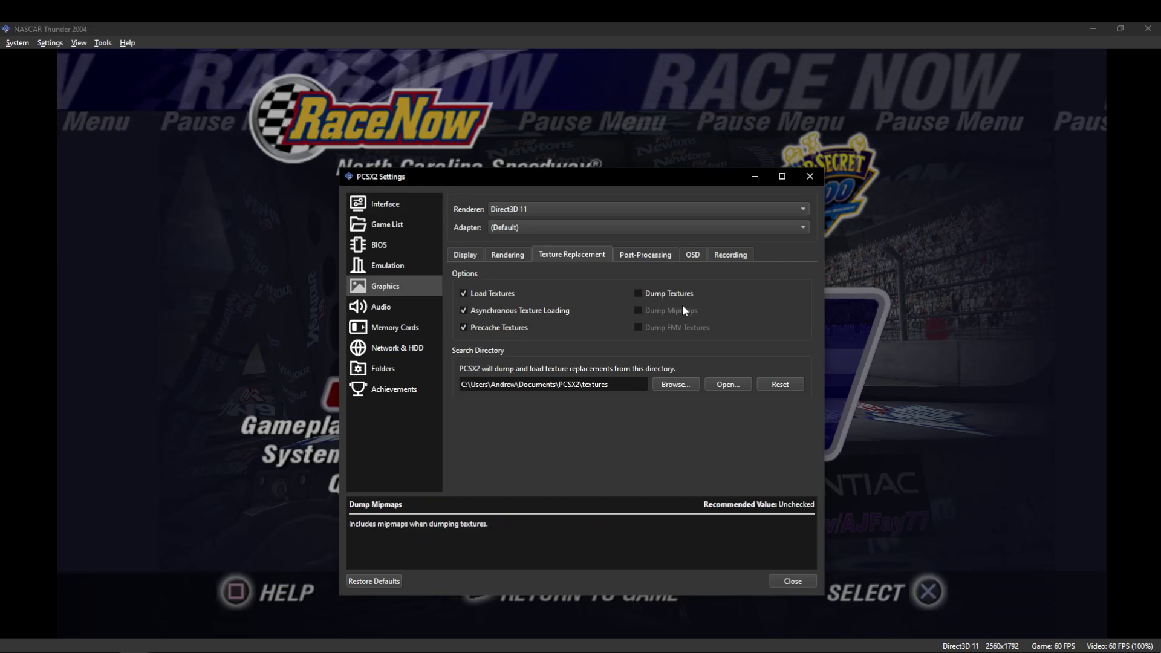
left_click(654, 257)
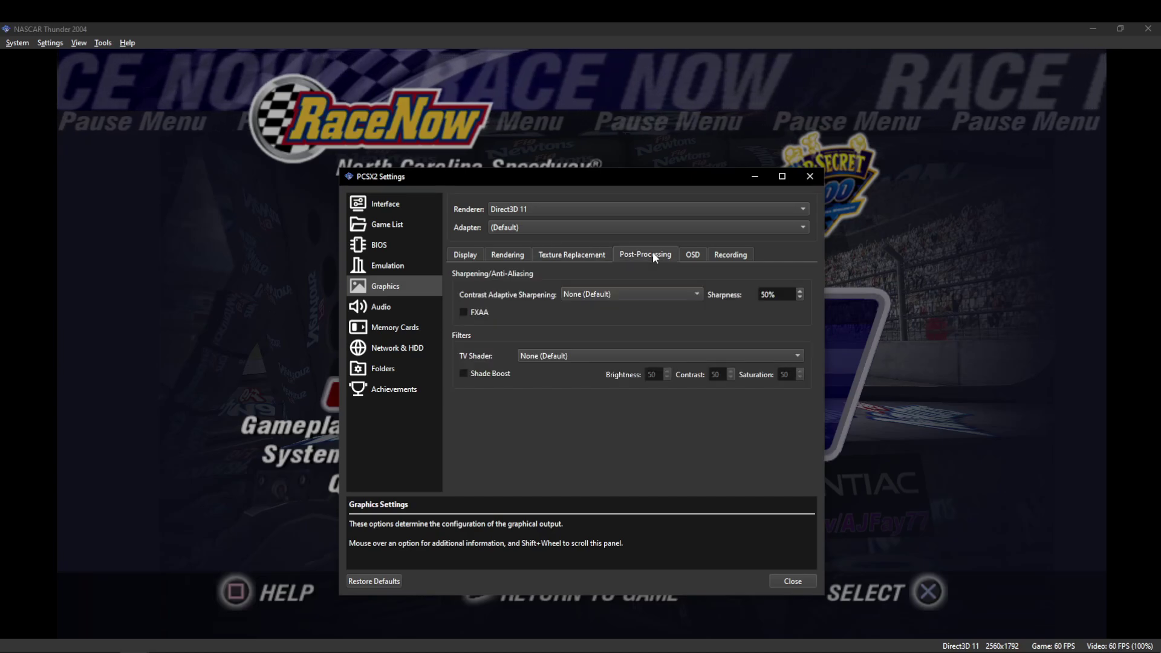
left_click(700, 260)
left_click(648, 252)
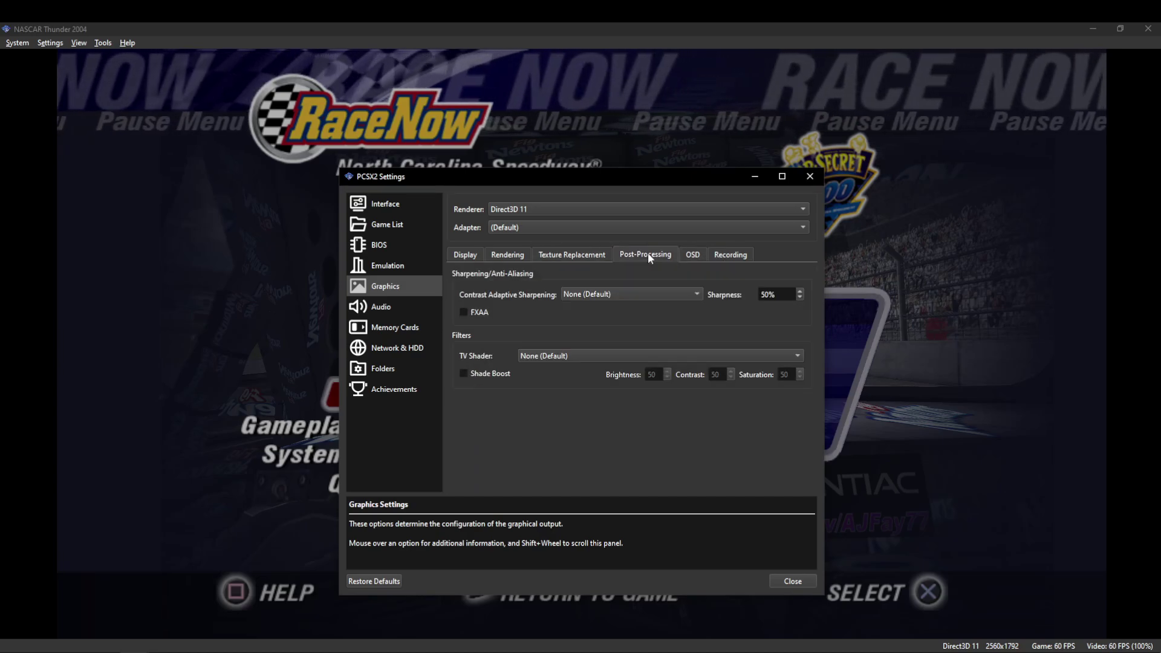
left_click(698, 256)
left_click(724, 255)
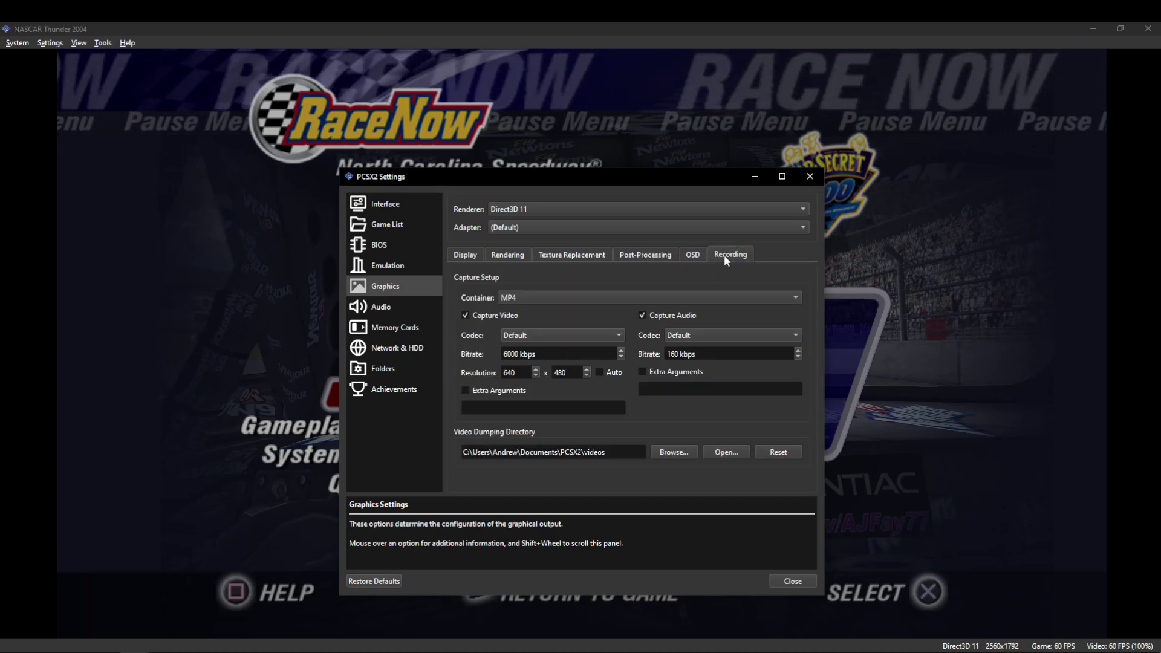
left_click(571, 256)
Set the graphics adapter to NVIDIA GeForce RTX 3060 Ti and return to the rendering settings.
left_click(545, 228)
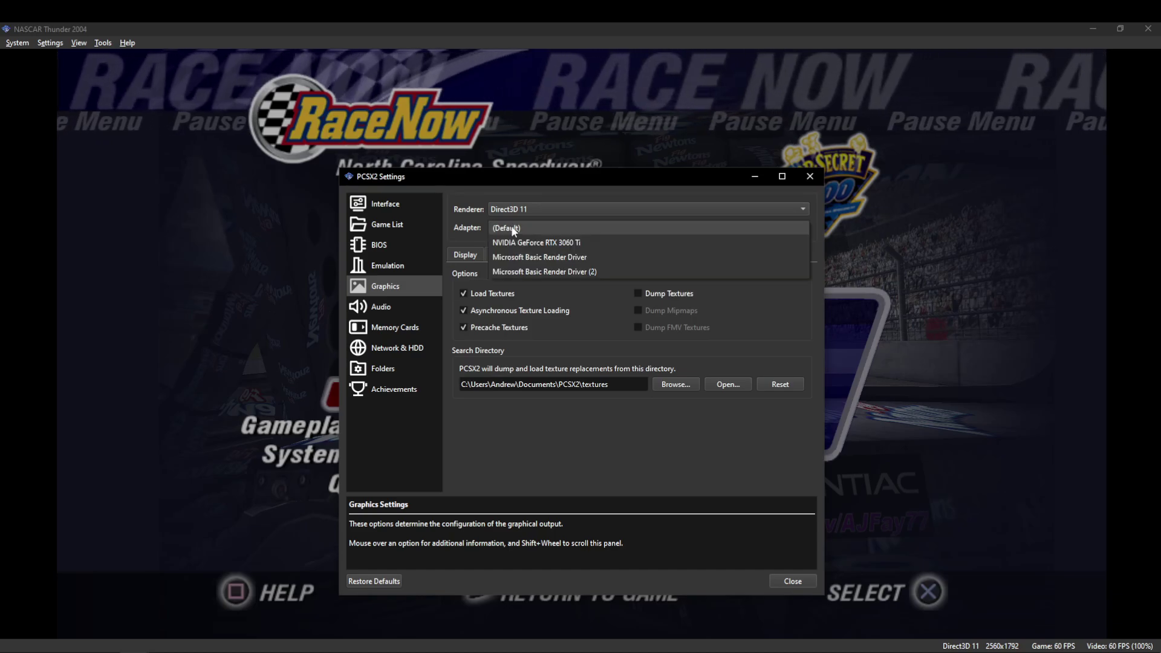
left_click(532, 243)
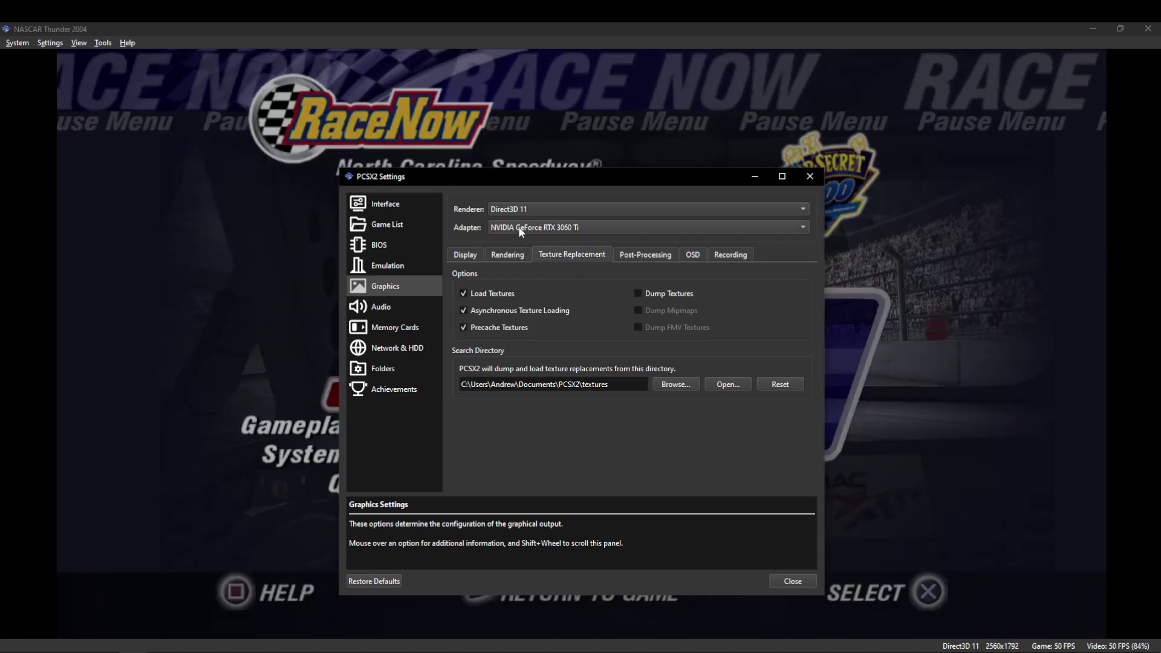
left_click(518, 228)
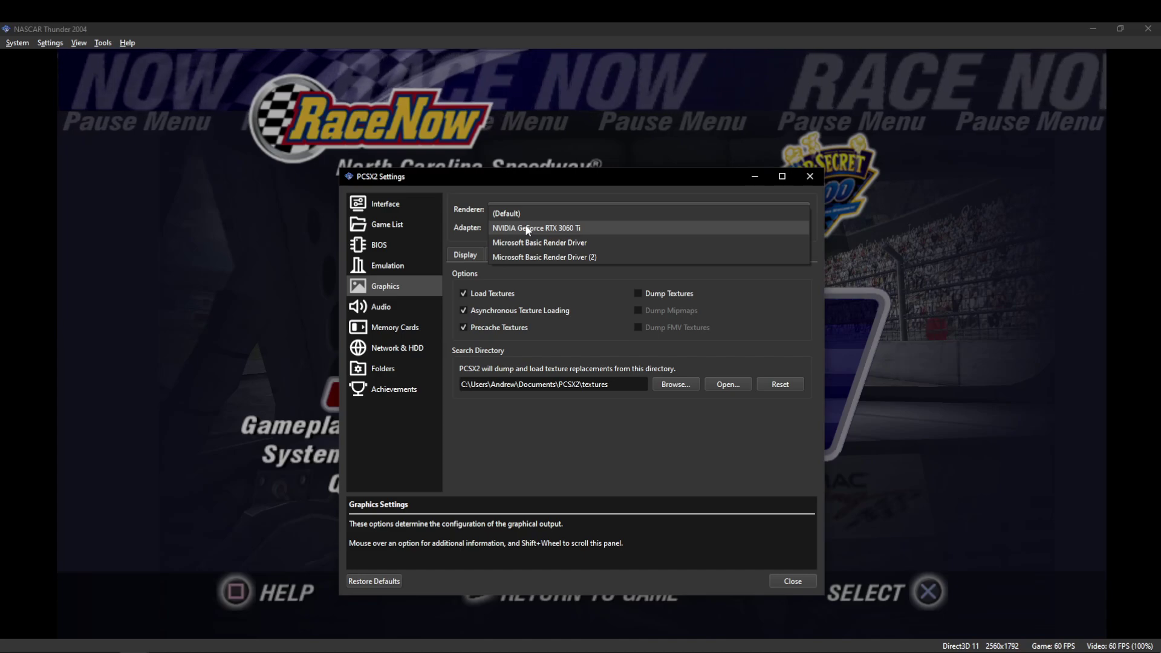
left_click(532, 228)
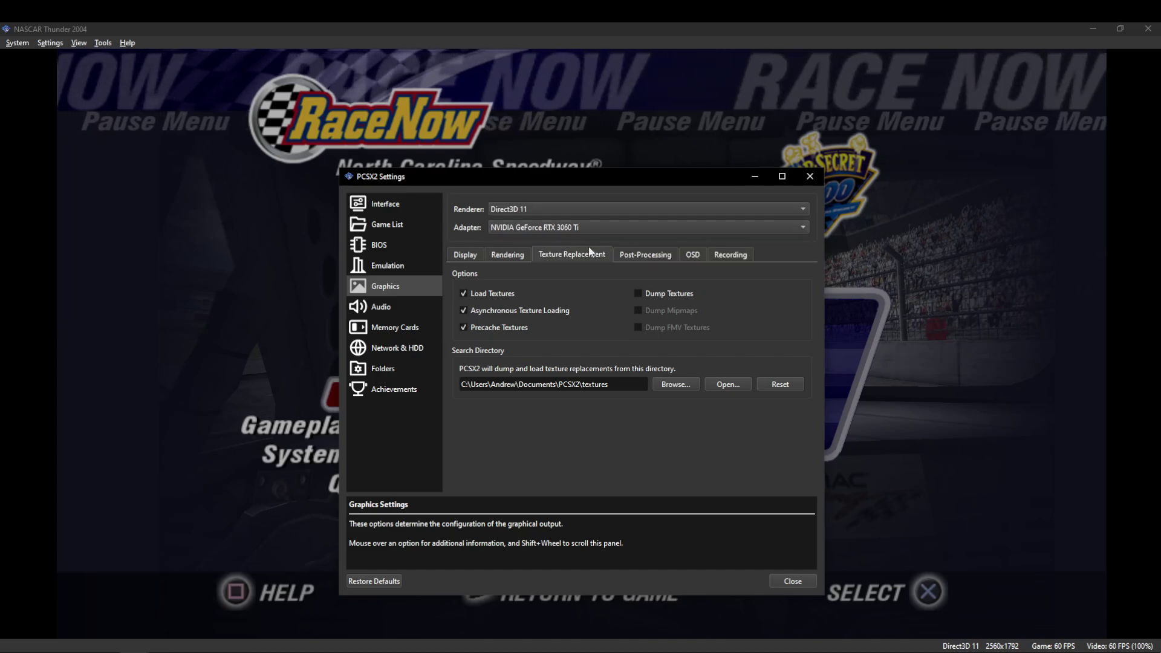
left_click(511, 231)
left_click(510, 229)
left_click(497, 254)
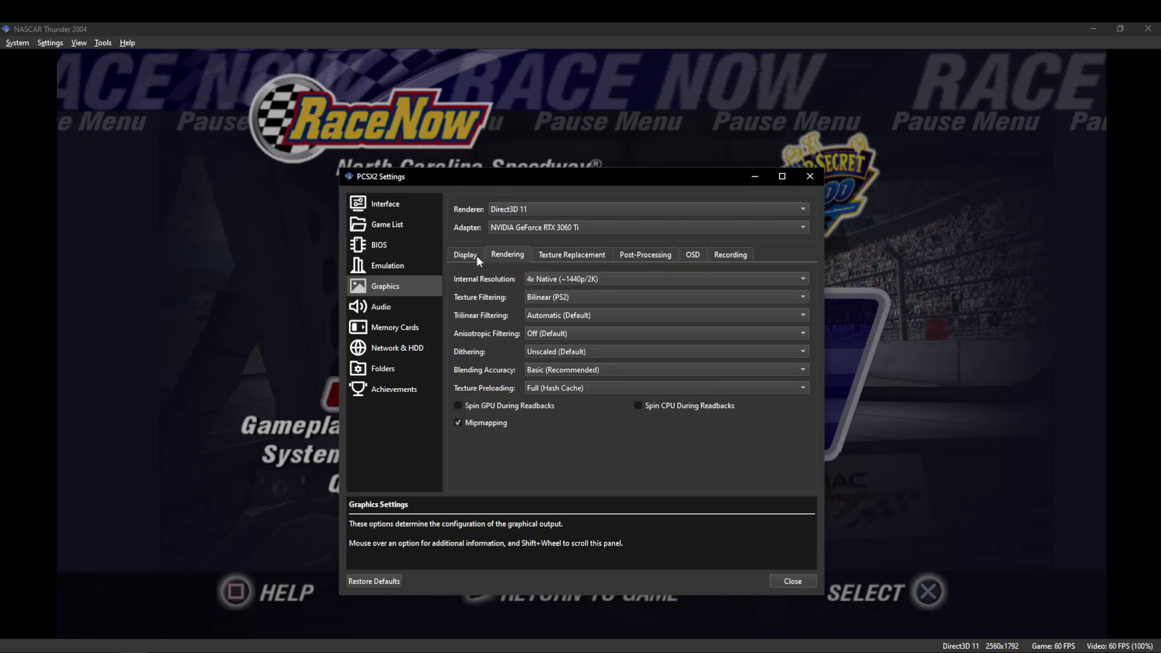
Return to the global display settings to review them.
left_click(472, 255)
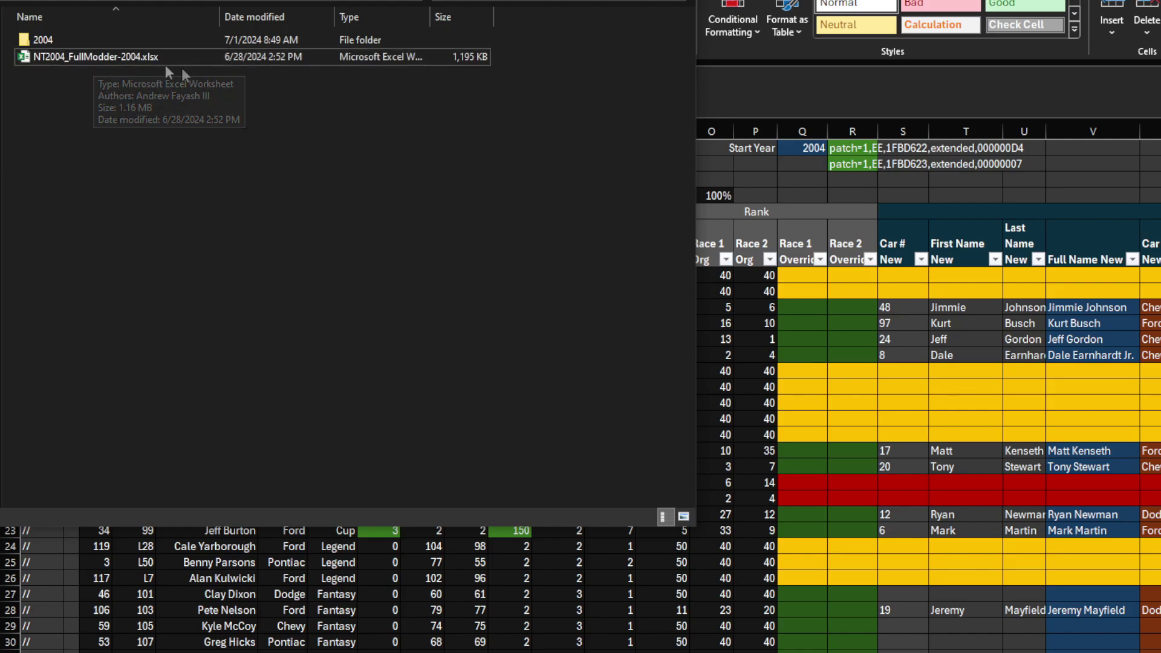
In File Explorer, open the 2004 texture folder and inspect the number 6 car's subfolder.
double_click(84, 41)
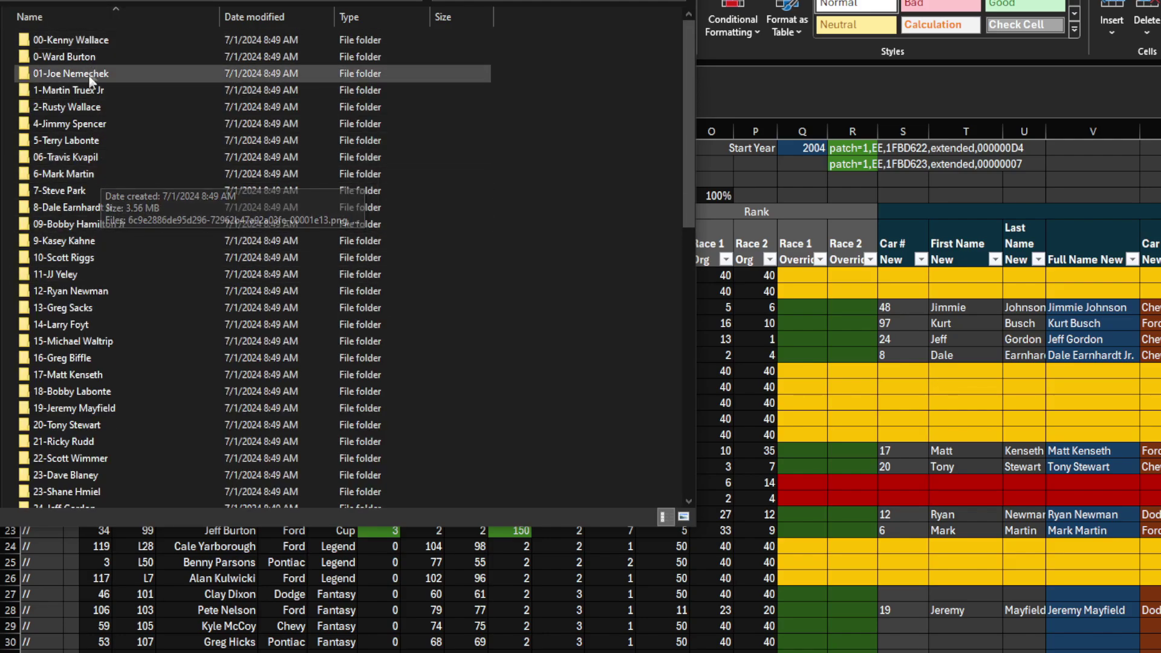
double_click(91, 175)
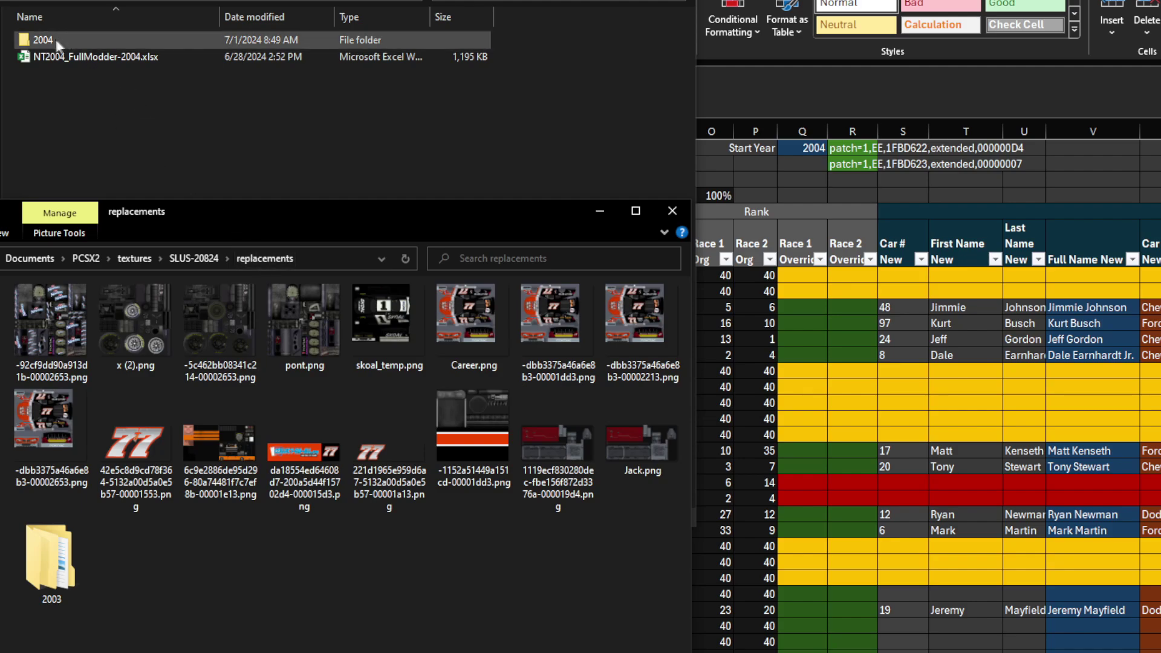
Replace the 2003 folder in the SLUS-20824 replacements directory with a copy of the 2004 folder.
left_click(37, 41)
left_click(52, 562)
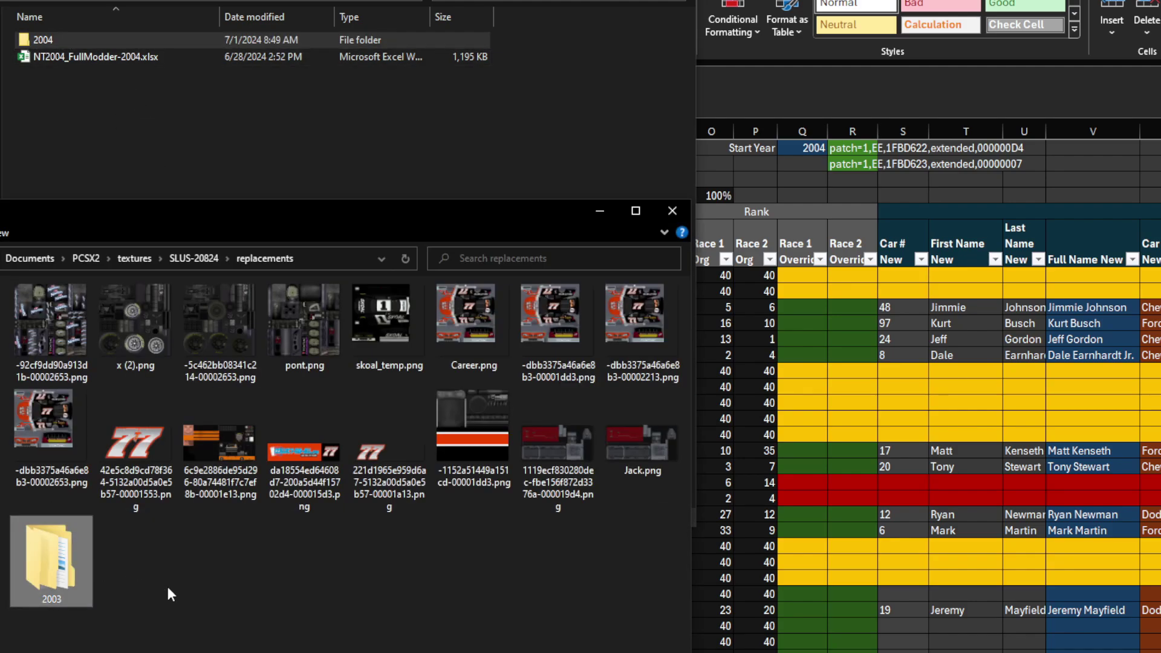
left_click(184, 145)
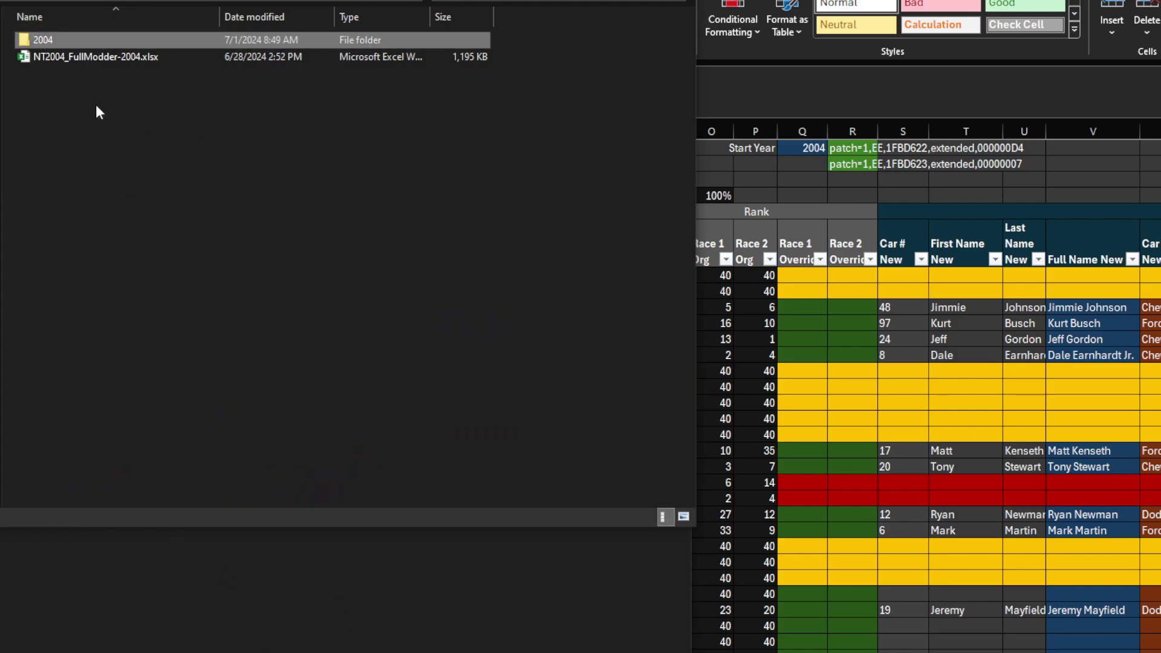
left_click(324, 630)
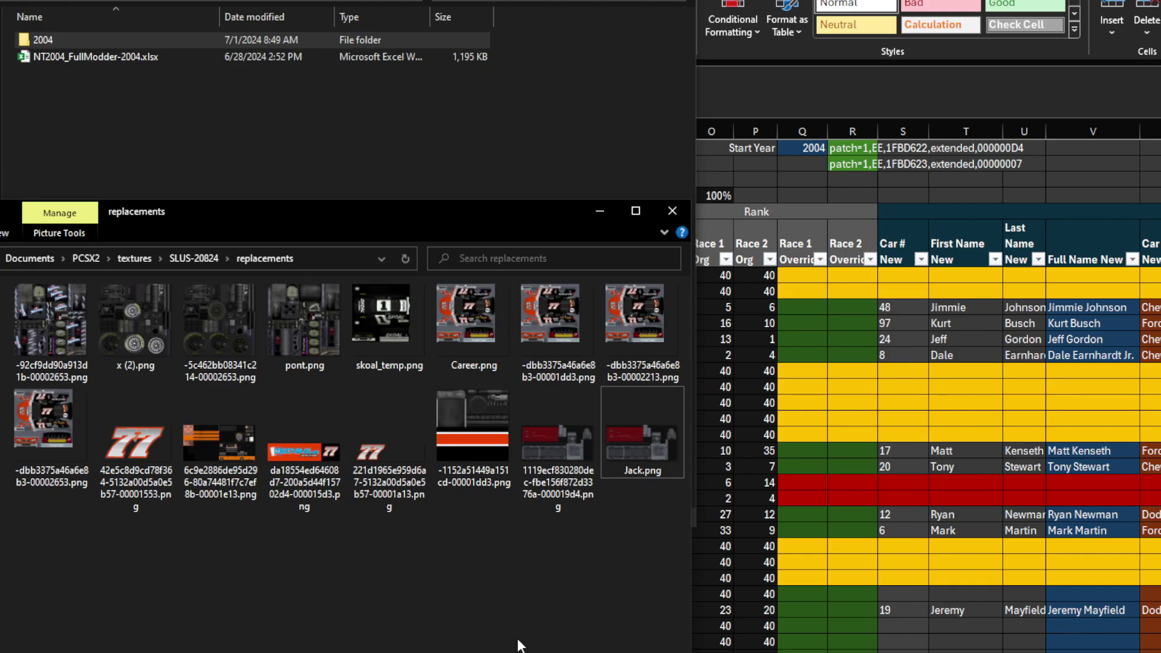
key("ctrl+v")
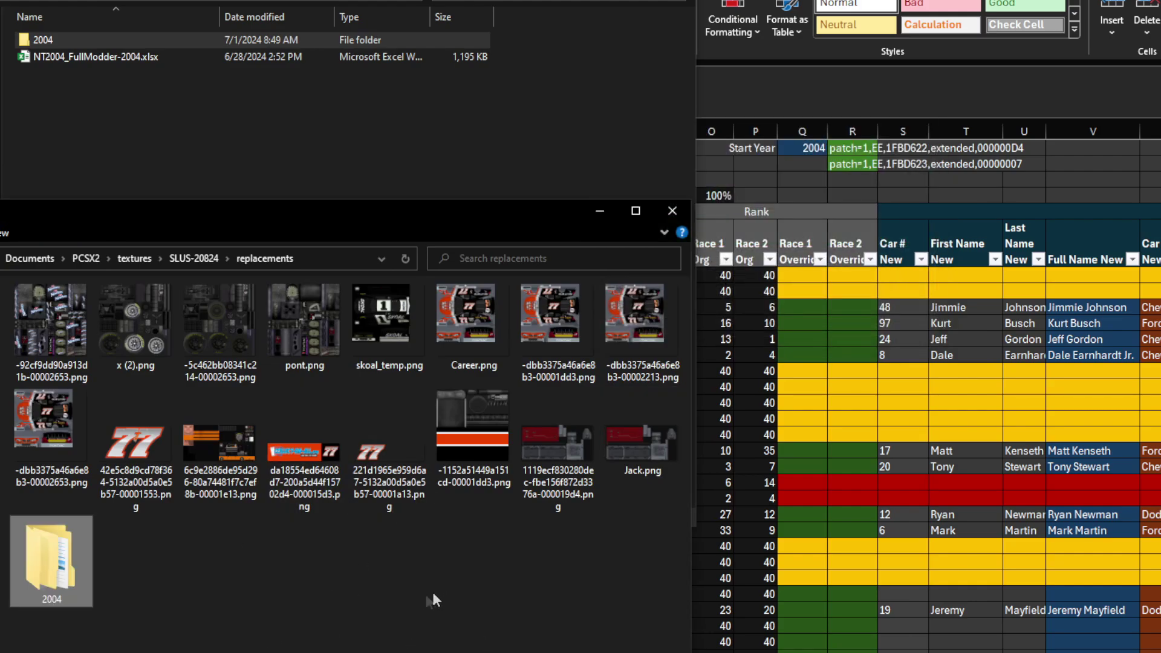
mouse_move(72, 580)
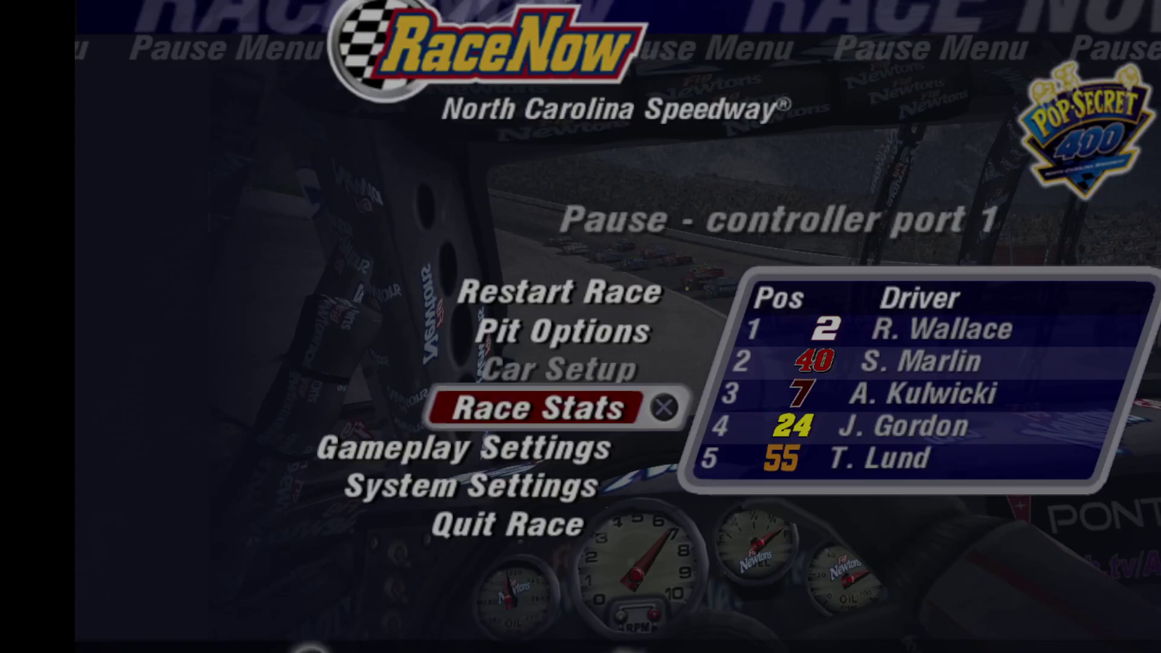
Switch to PCSX2 and turn Load Textures off and back on in the game's texture replacement properties.
right_click(56, 15)
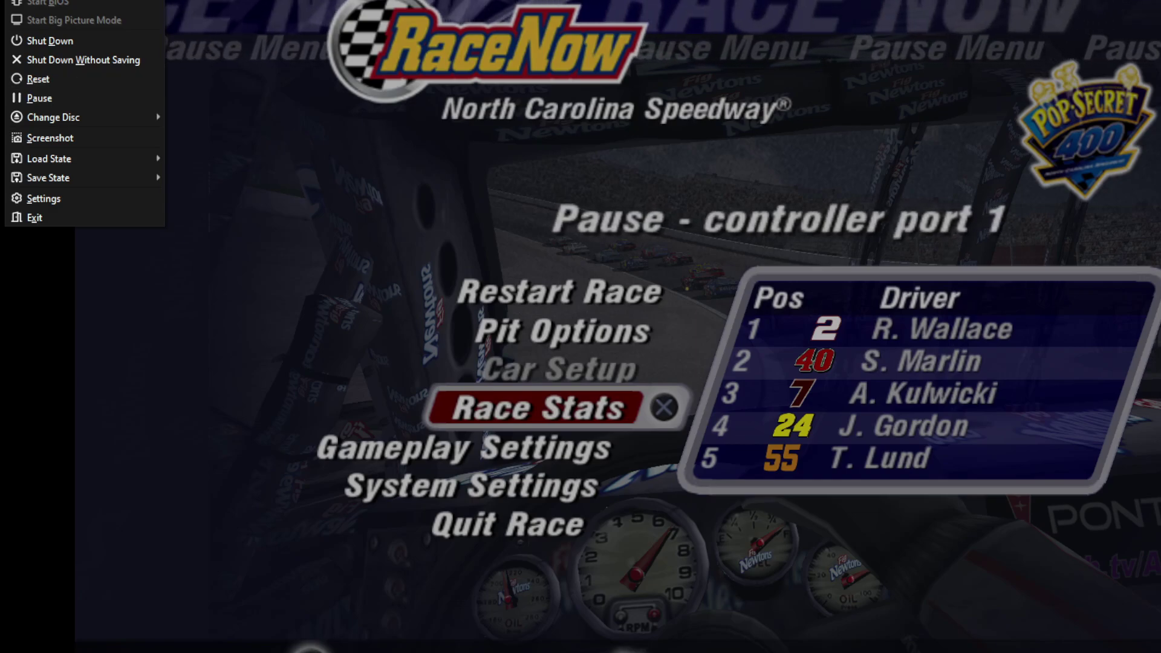
mouse_move(64, 0)
left_click(111, 1)
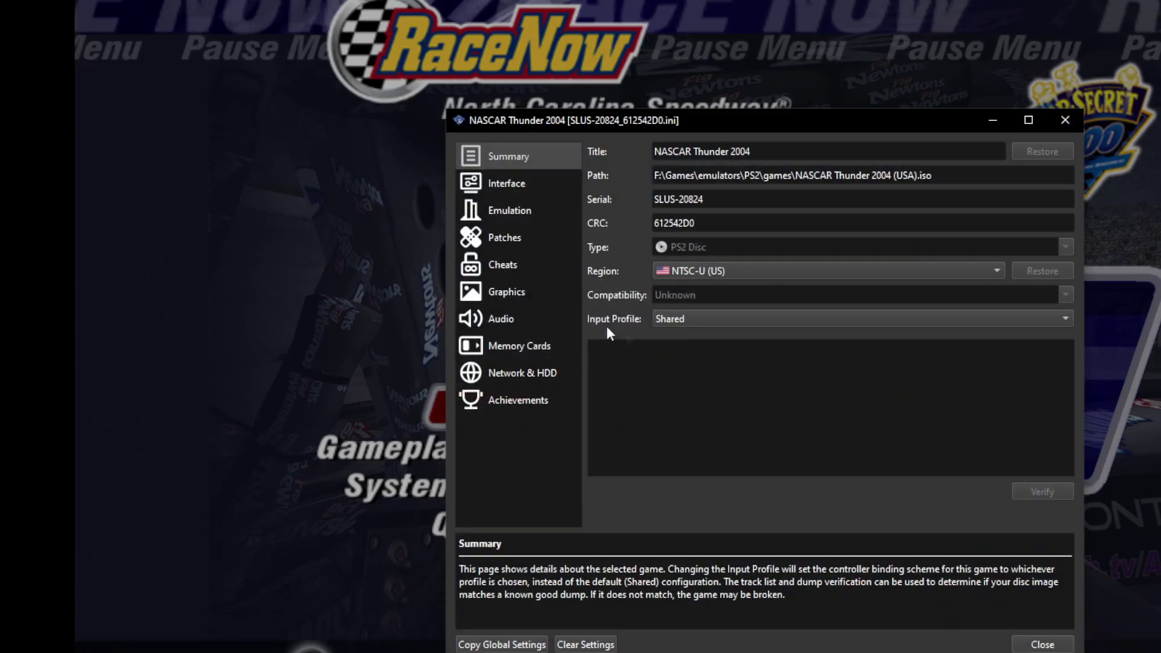
left_click(507, 292)
left_click(745, 225)
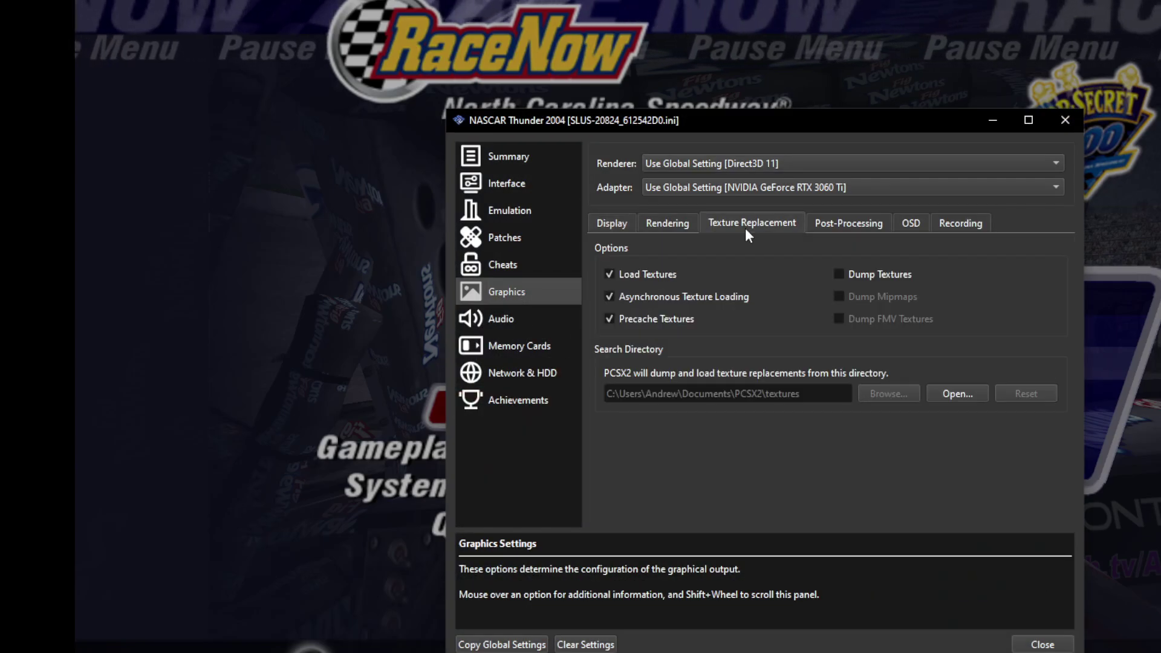
left_click(639, 274)
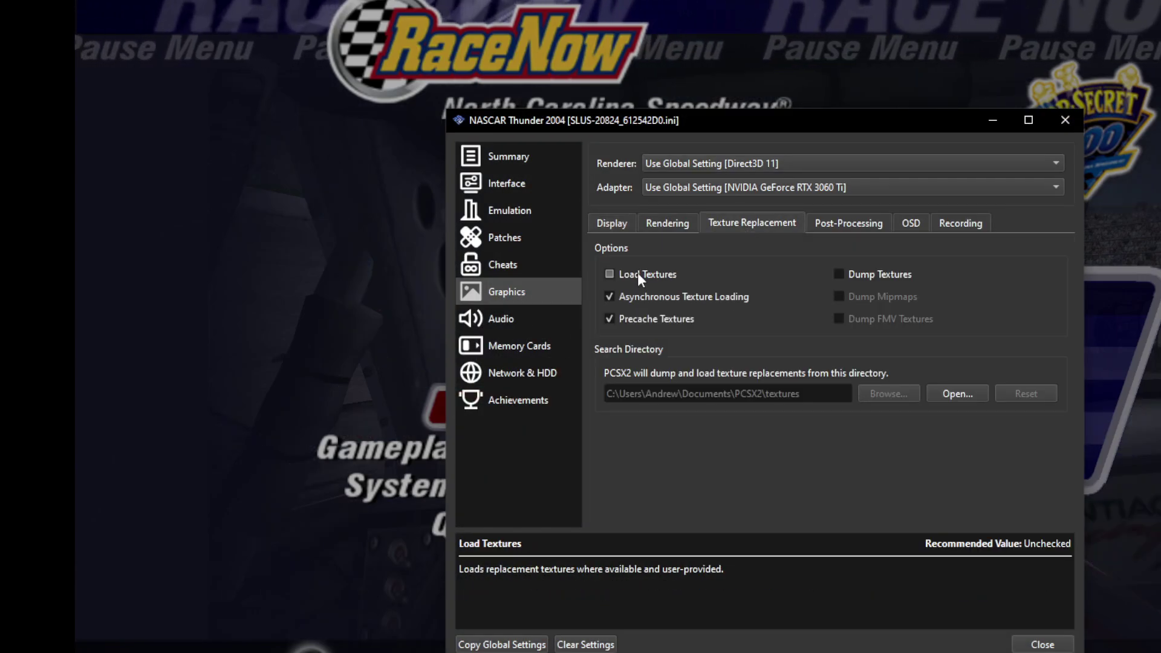
left_click(638, 273)
Review the cheats and texture replacement settings in the game's properties, and close the properties window.
left_click_drag(778, 115, 915, 65)
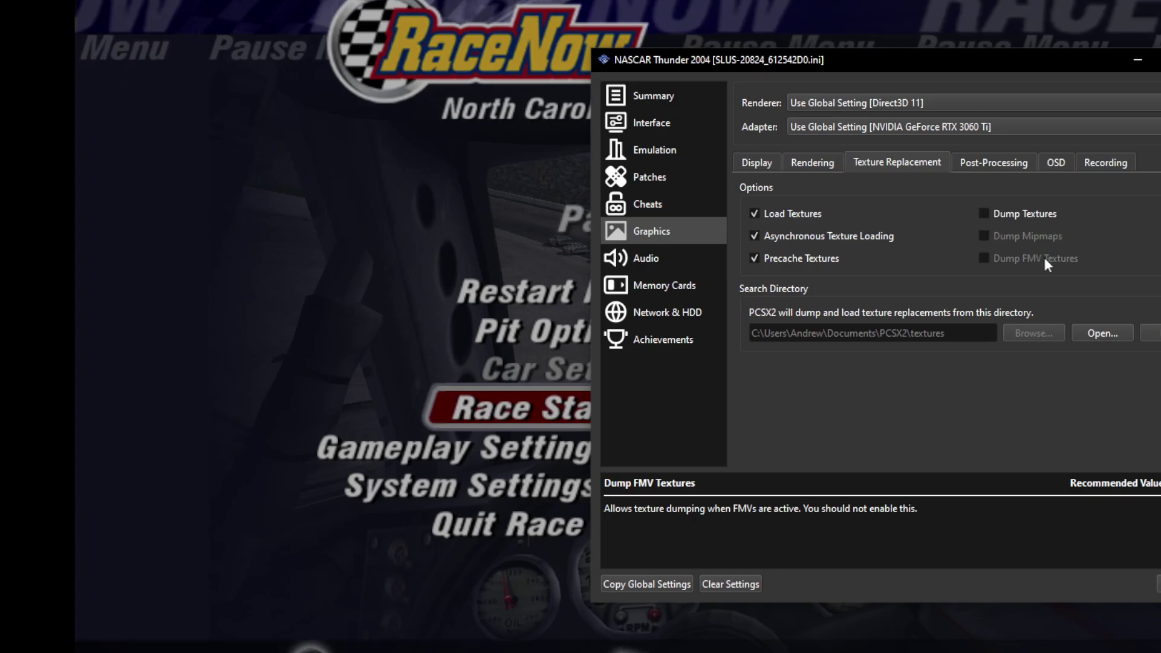
left_click_drag(897, 60, 644, 50)
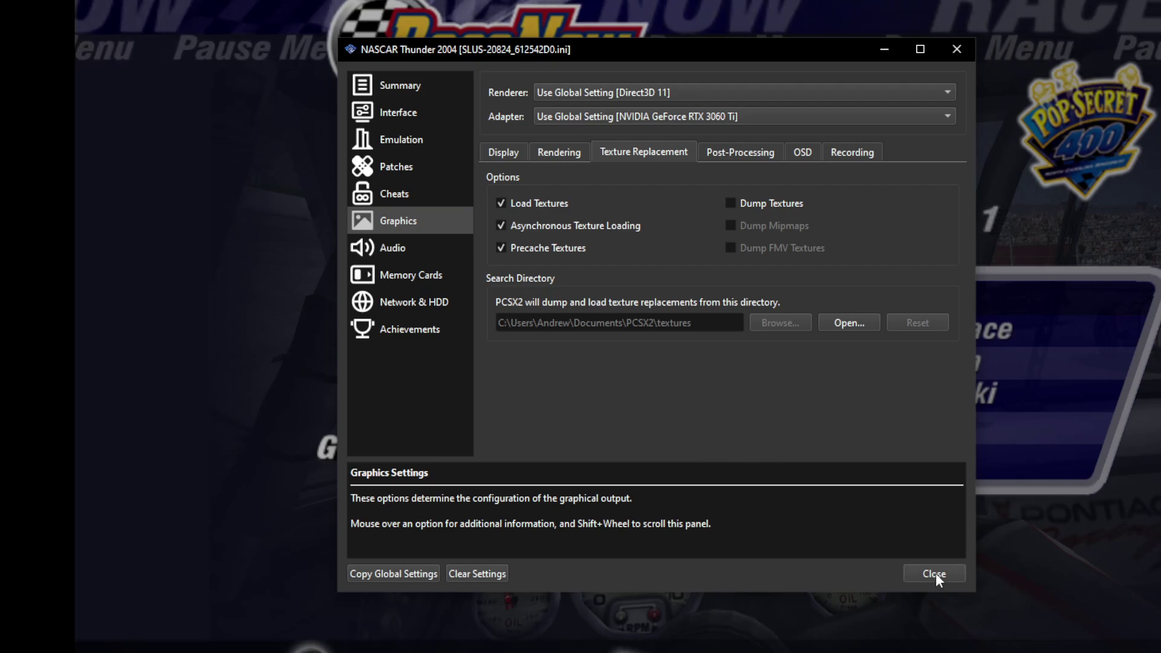
left_click(423, 198)
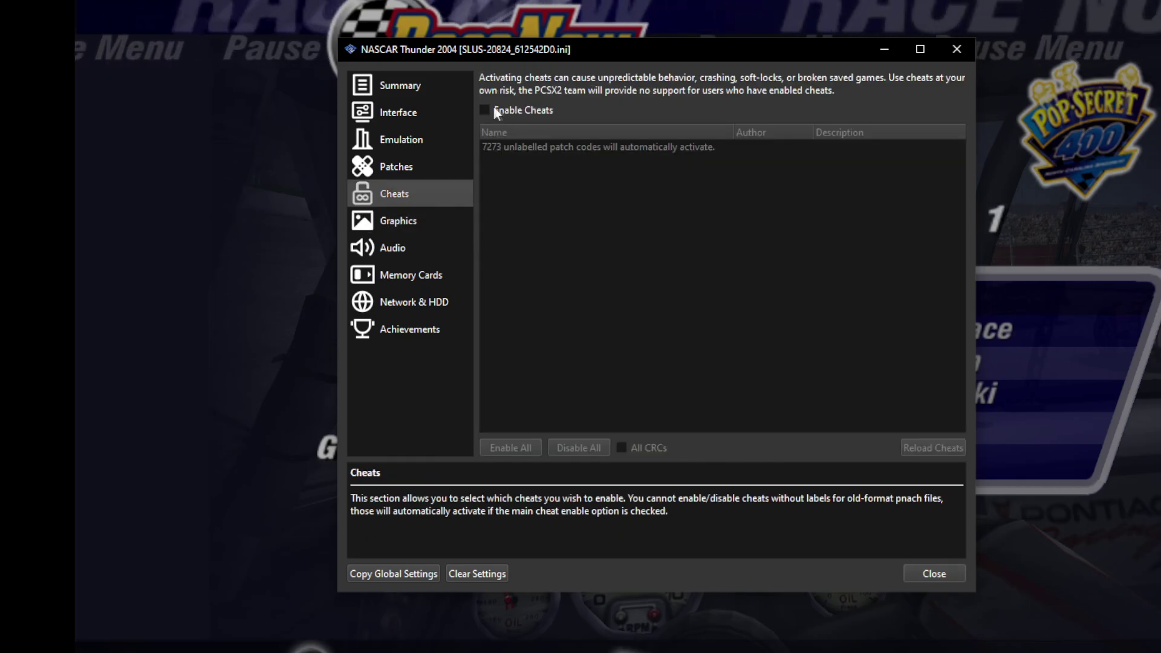
left_click(428, 220)
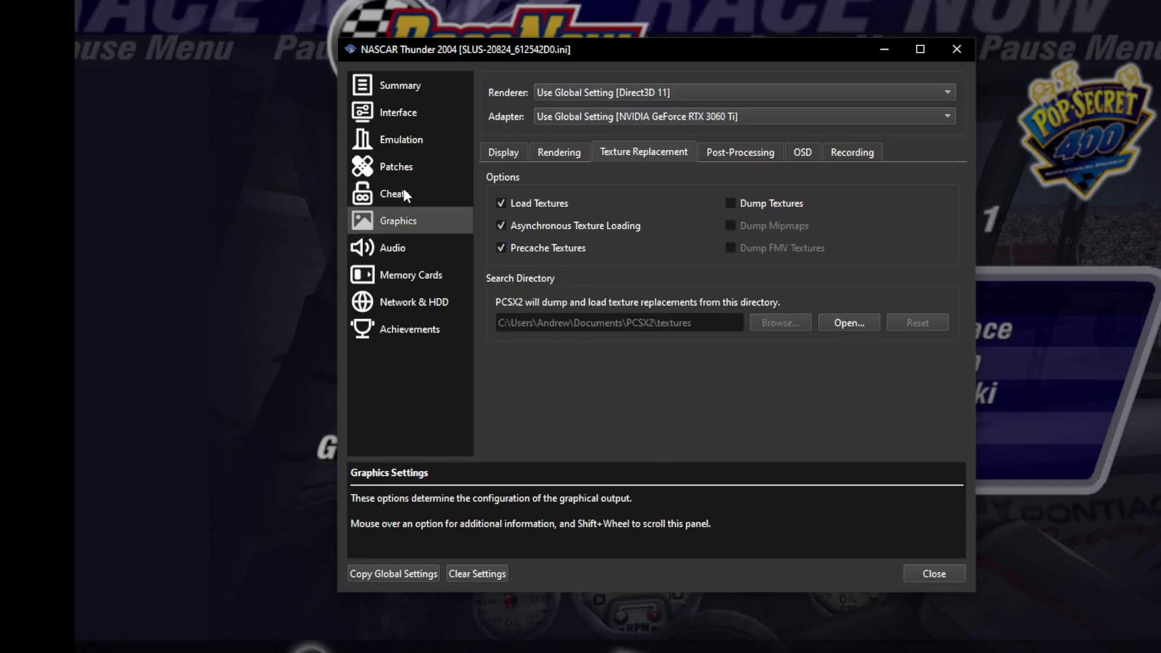
left_click(956, 577)
Reset the running NASCAR Thunder 2004 game in the emulator.
left_click(22, 1)
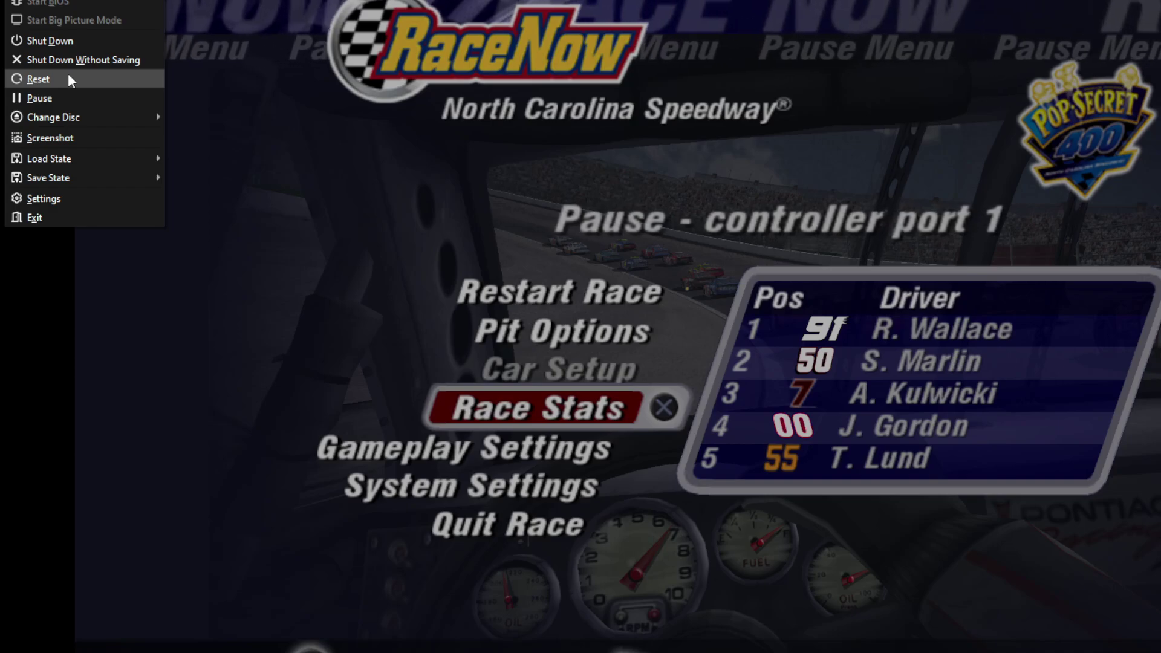
left_click(403, 458)
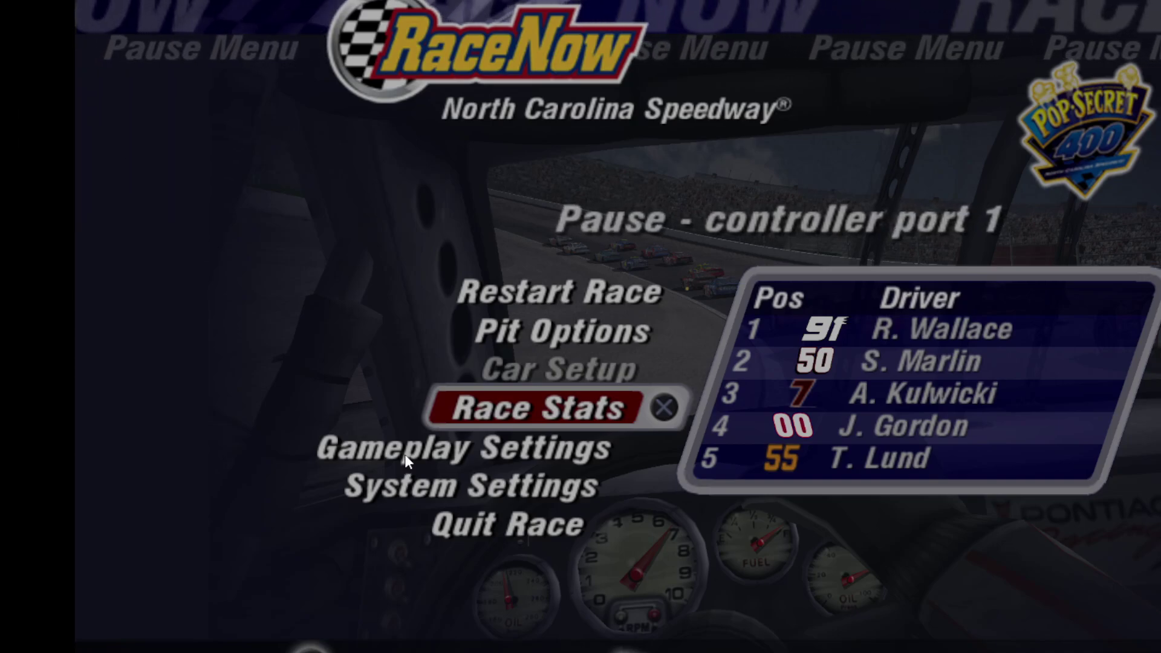
left_click(21, 0)
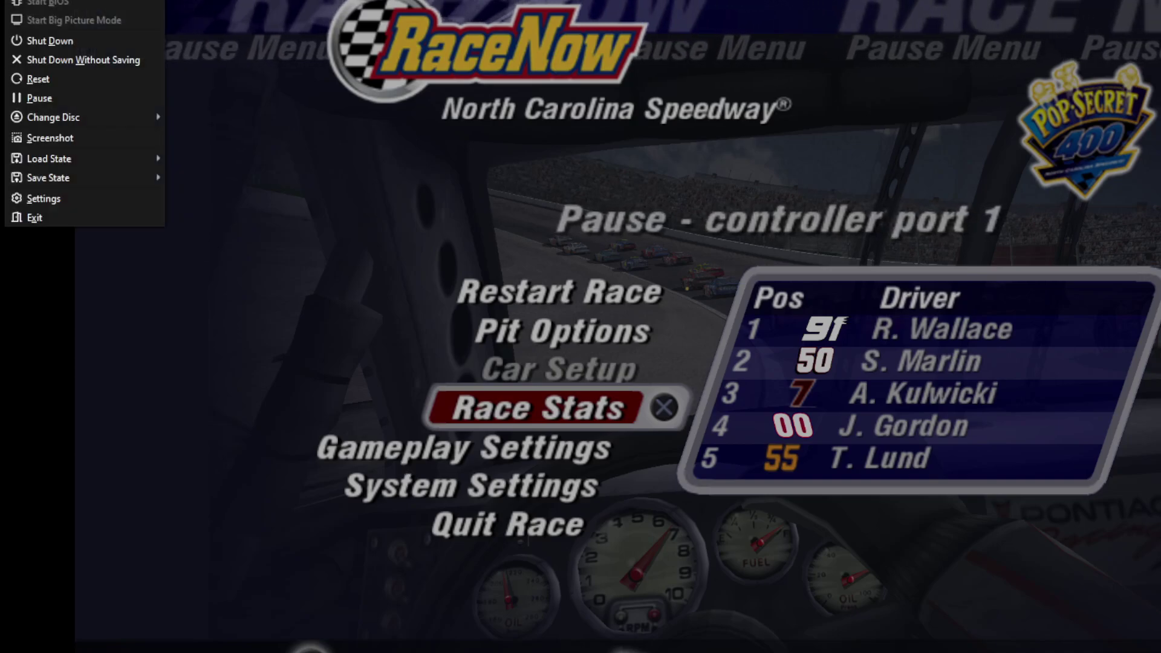
left_click(38, 79)
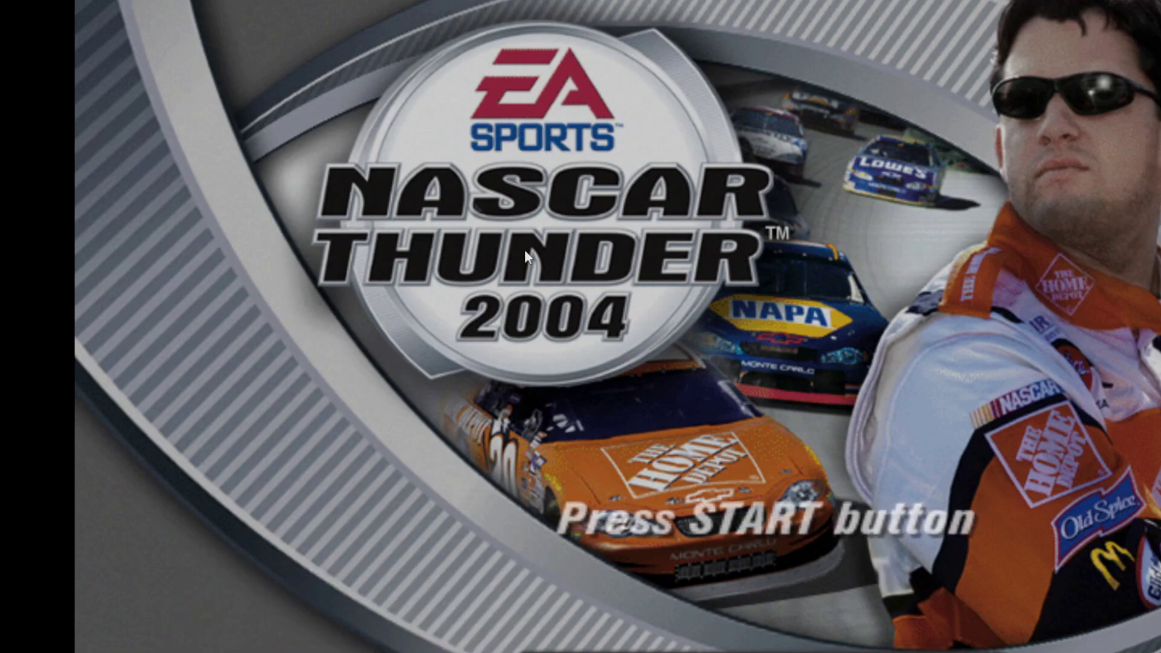
right_click(5, 4)
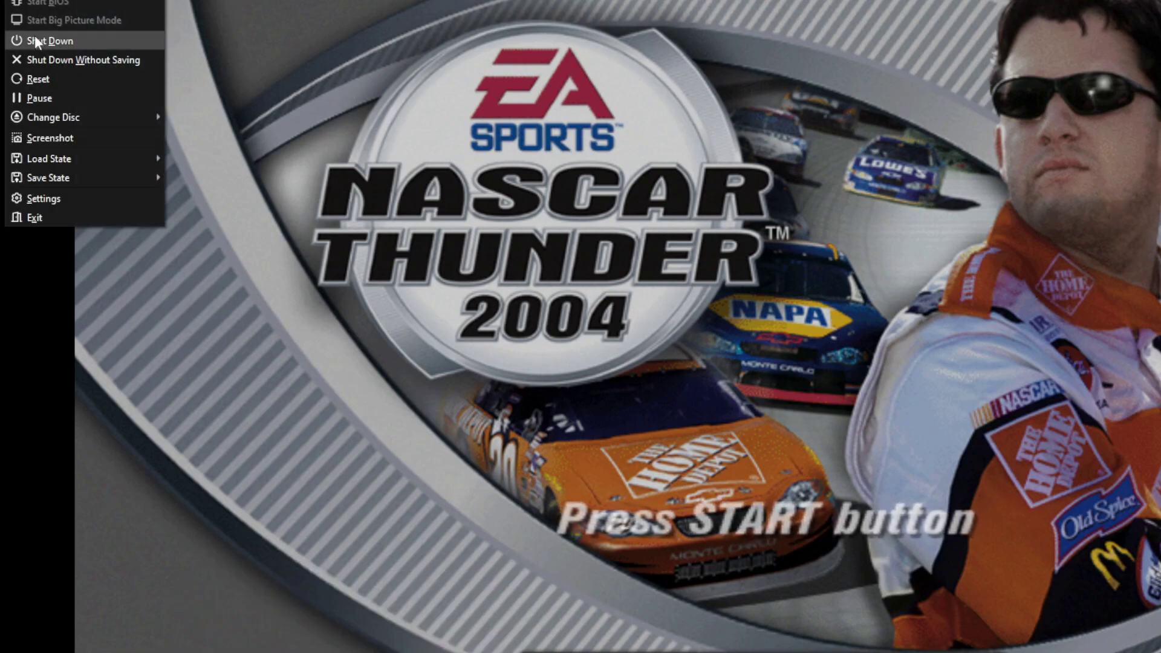
left_click(42, 78)
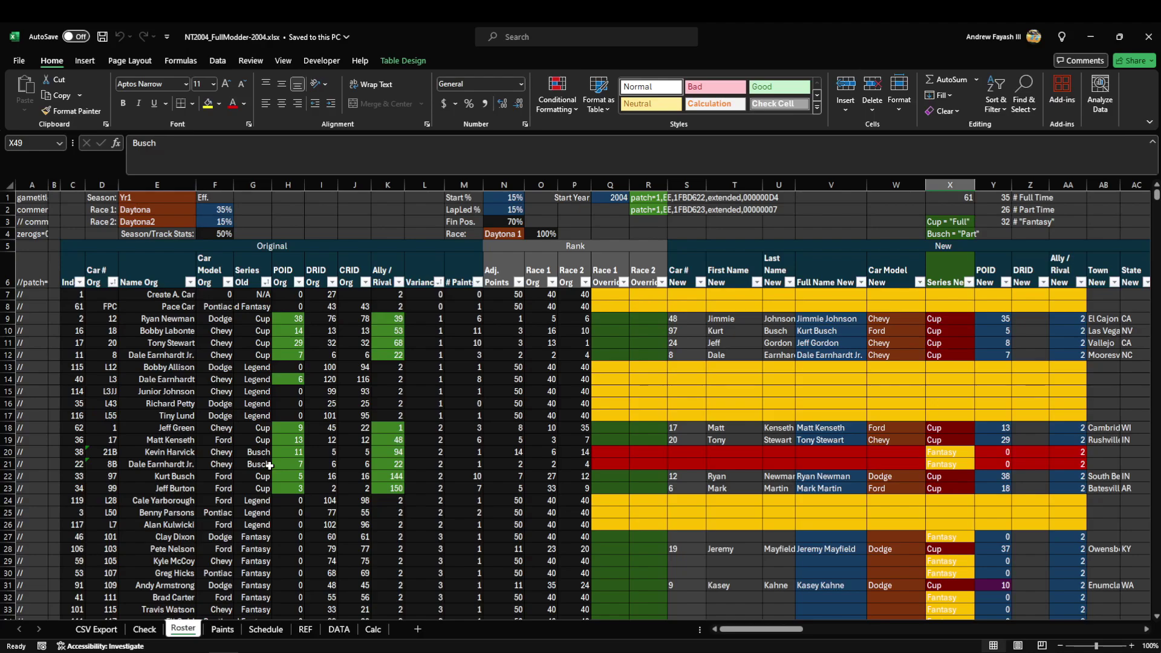
Switch to the NT2004_FullModder-2004 workbook in Excel and examine the track Stat Modifier percentages on the REF sheet, including the Atlanta races.
left_click(306, 629)
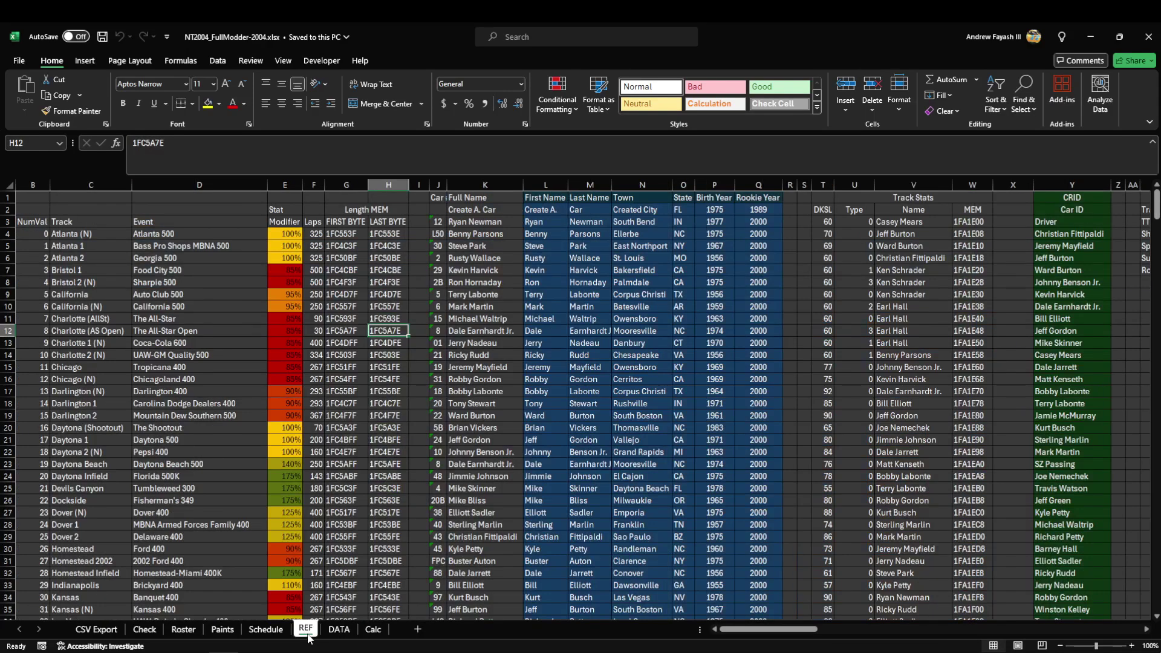
left_click_drag(289, 234, 287, 574)
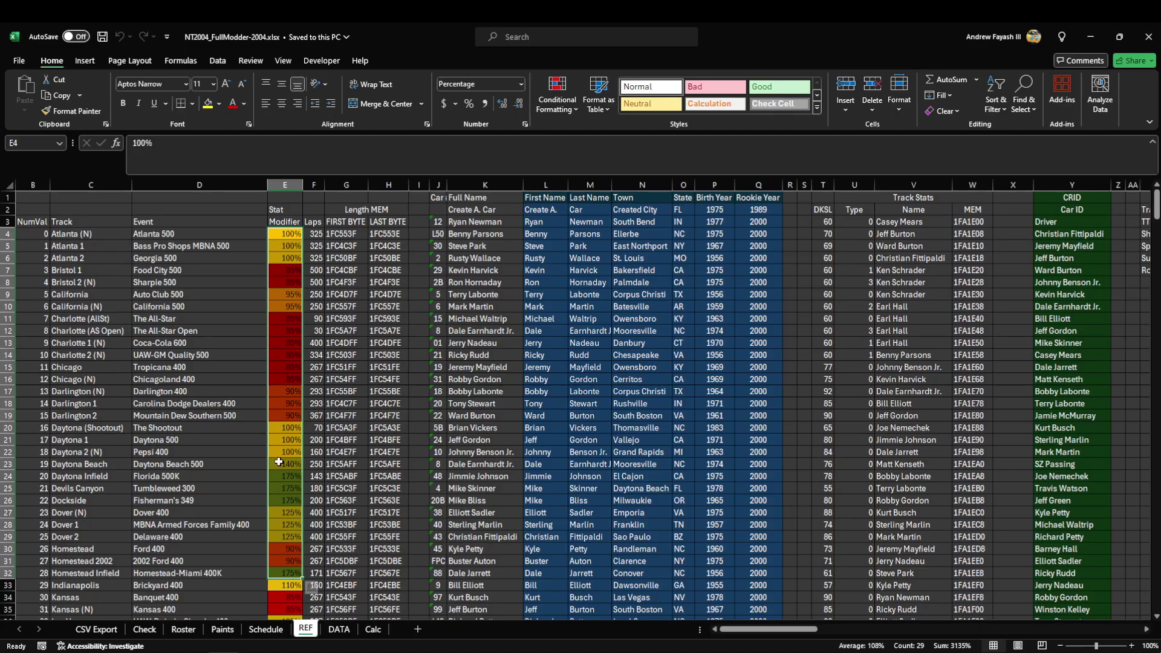
left_click_drag(285, 233, 272, 557)
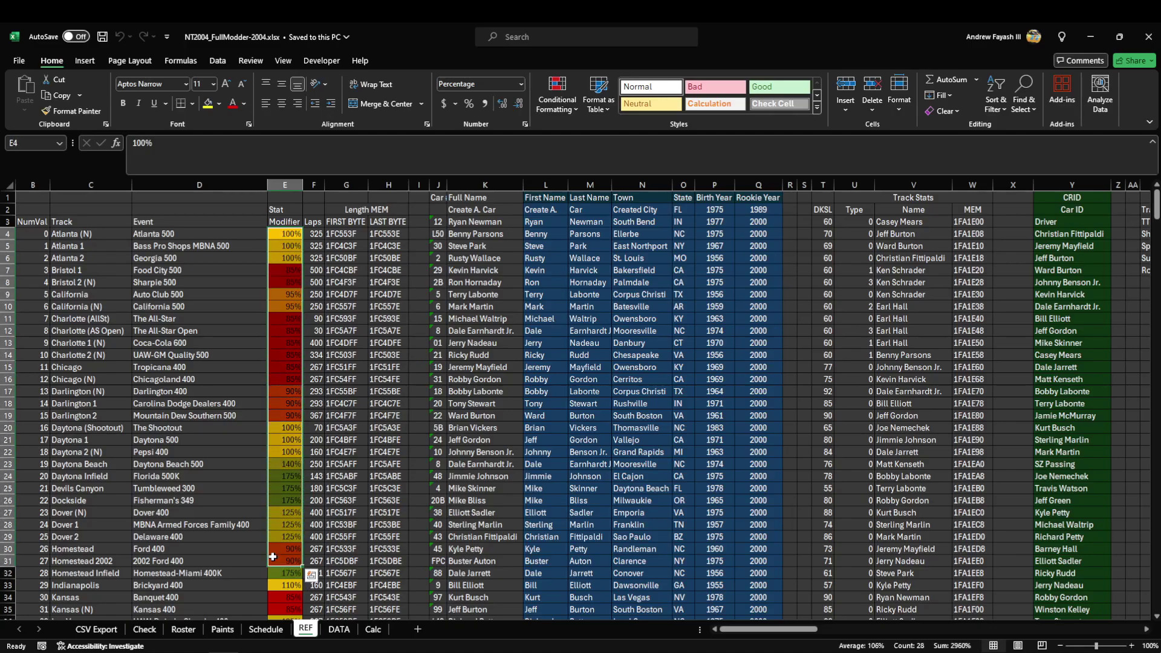
scroll(272, 557, "down", 9)
scroll(272, 551, "up", 9)
left_click_drag(66, 236, 70, 259)
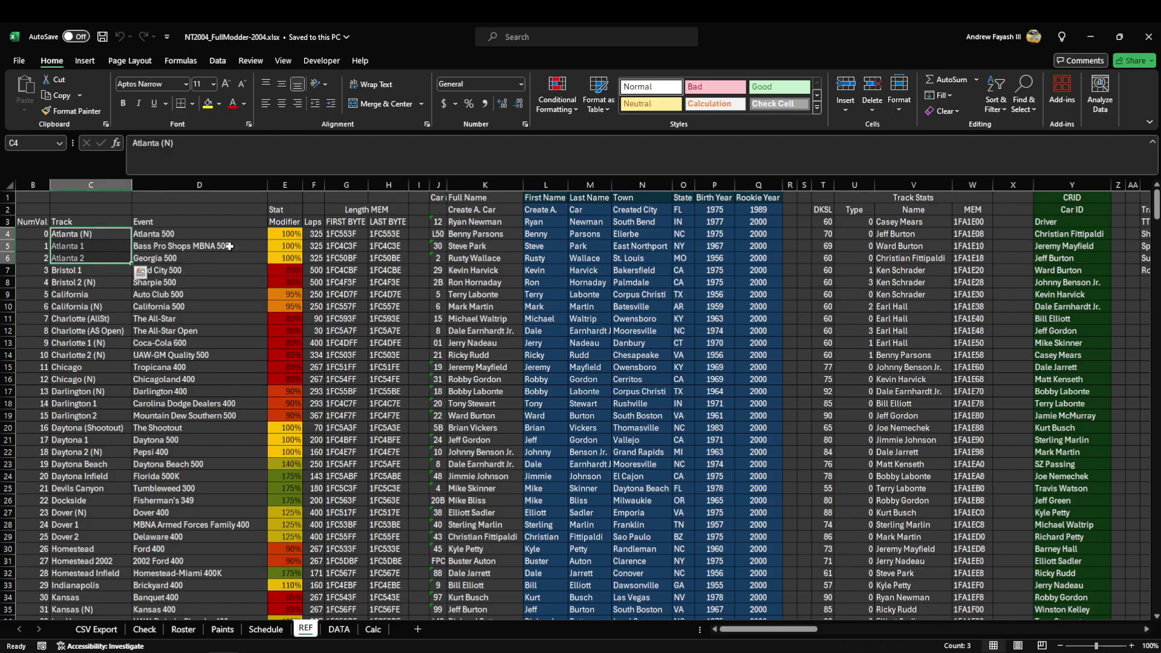
left_click_drag(292, 235, 287, 260)
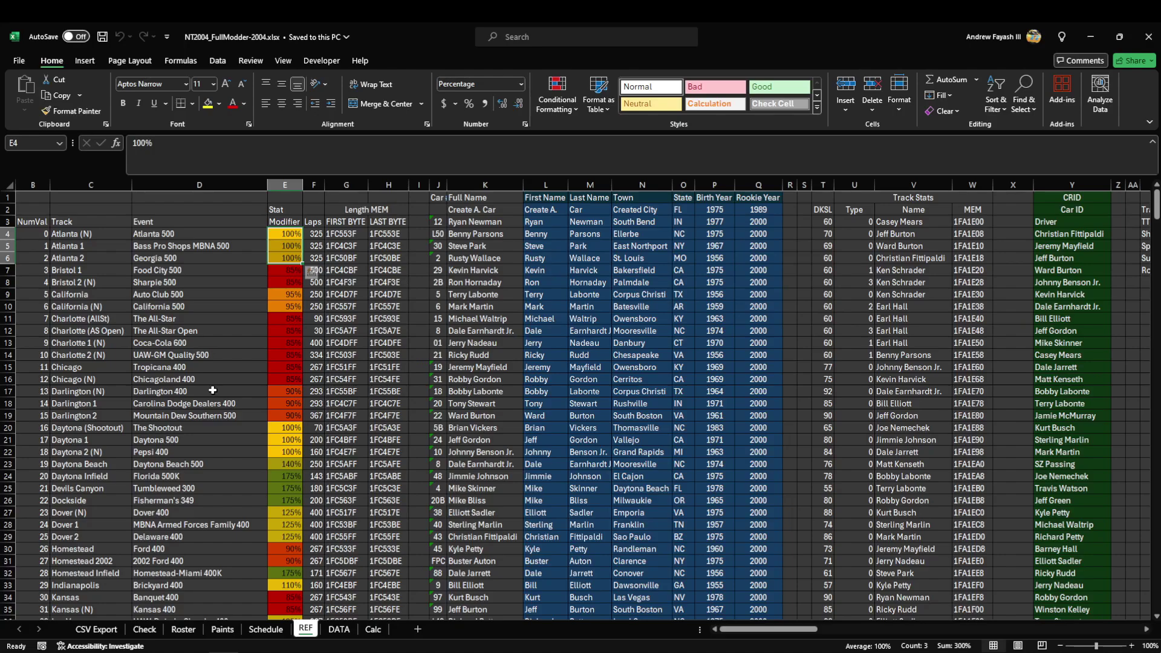
Examine the New Track assignments on the Schedule sheet, including those for Mountain Dew Southern 500 and Pop Secret Microwave Popcorn 400.
left_click(267, 630)
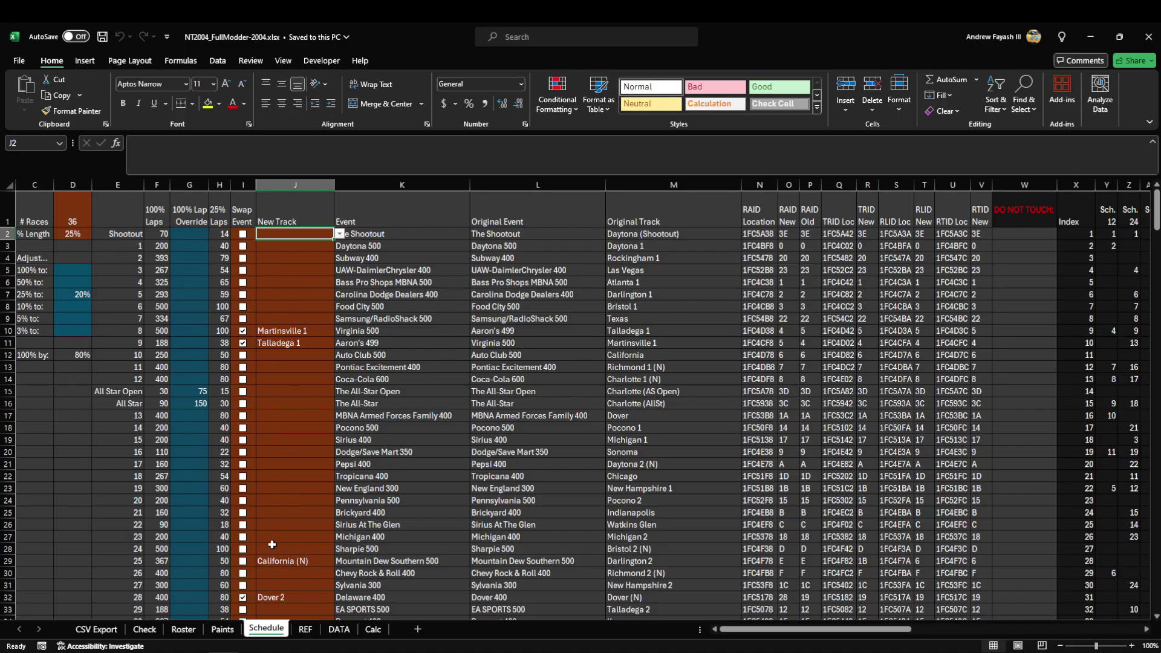
scroll(254, 531, "down", 3)
scroll(256, 521, "up", 2)
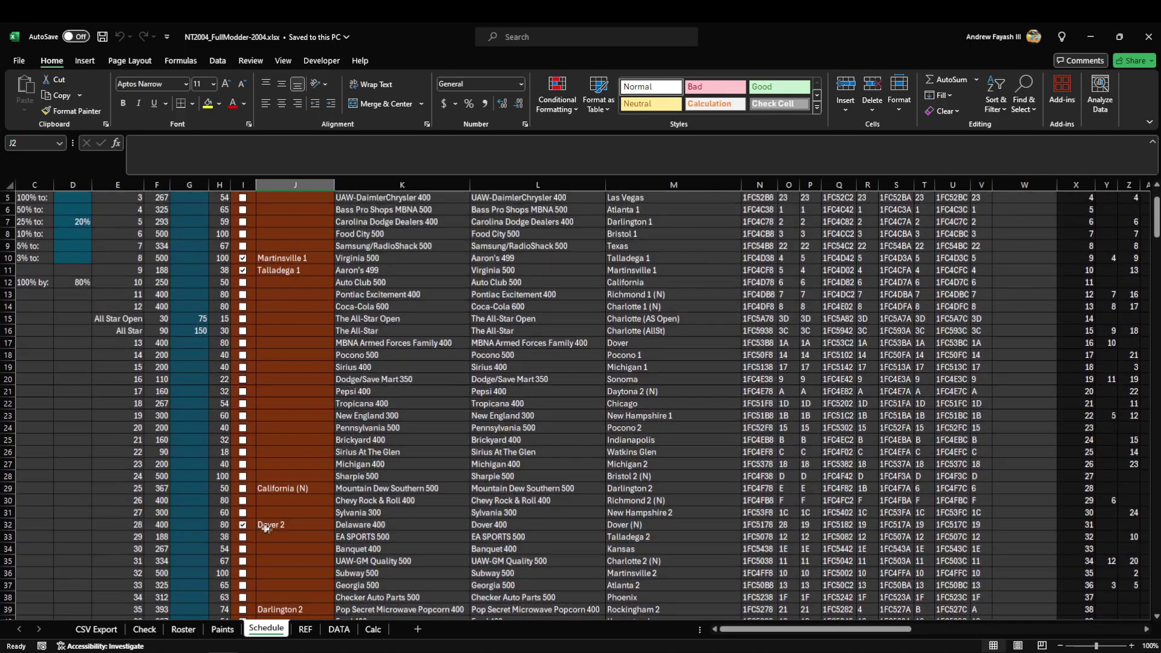
left_click(285, 489)
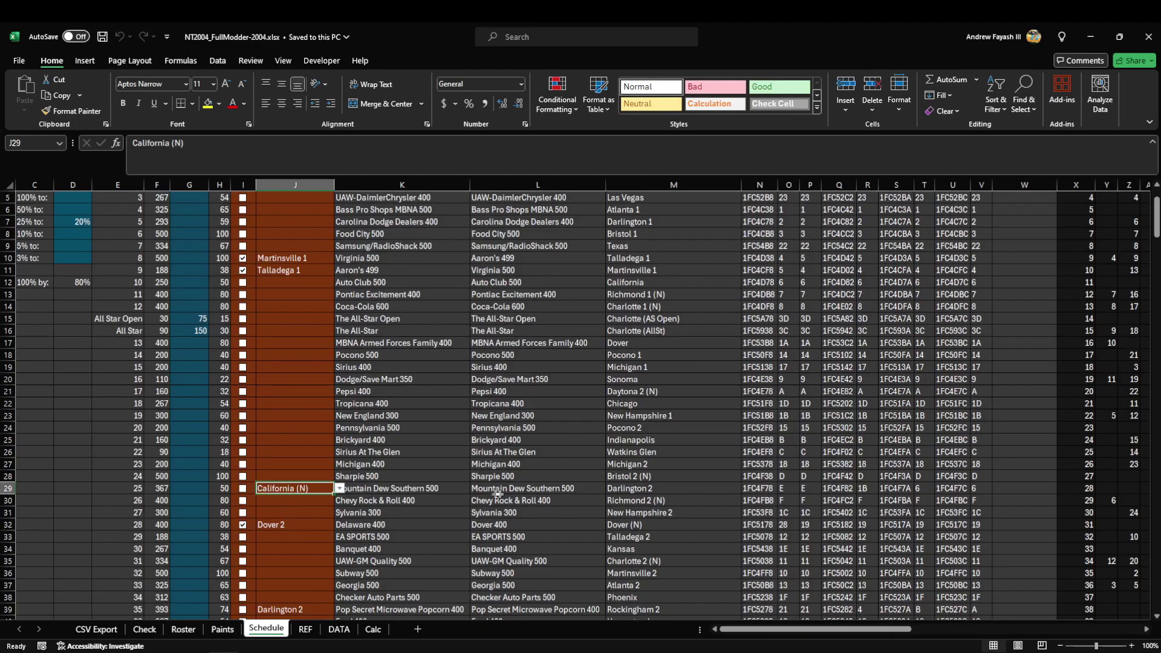
scroll(295, 500, "down", 1)
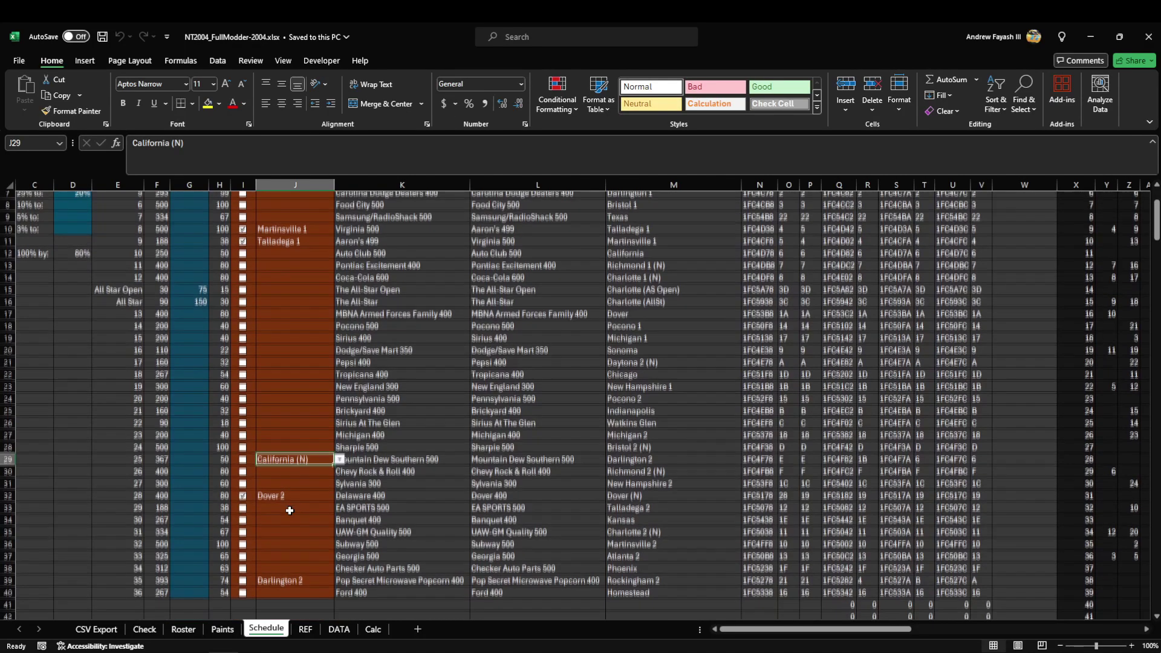
left_click(280, 571)
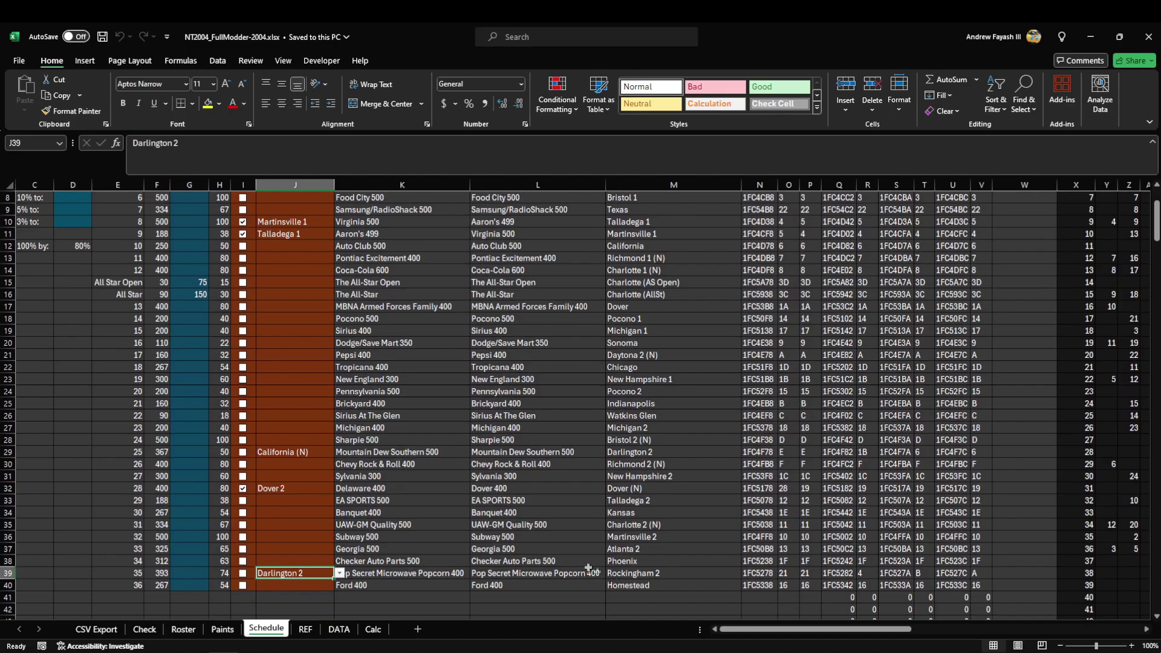
scroll(328, 475, "up", 3)
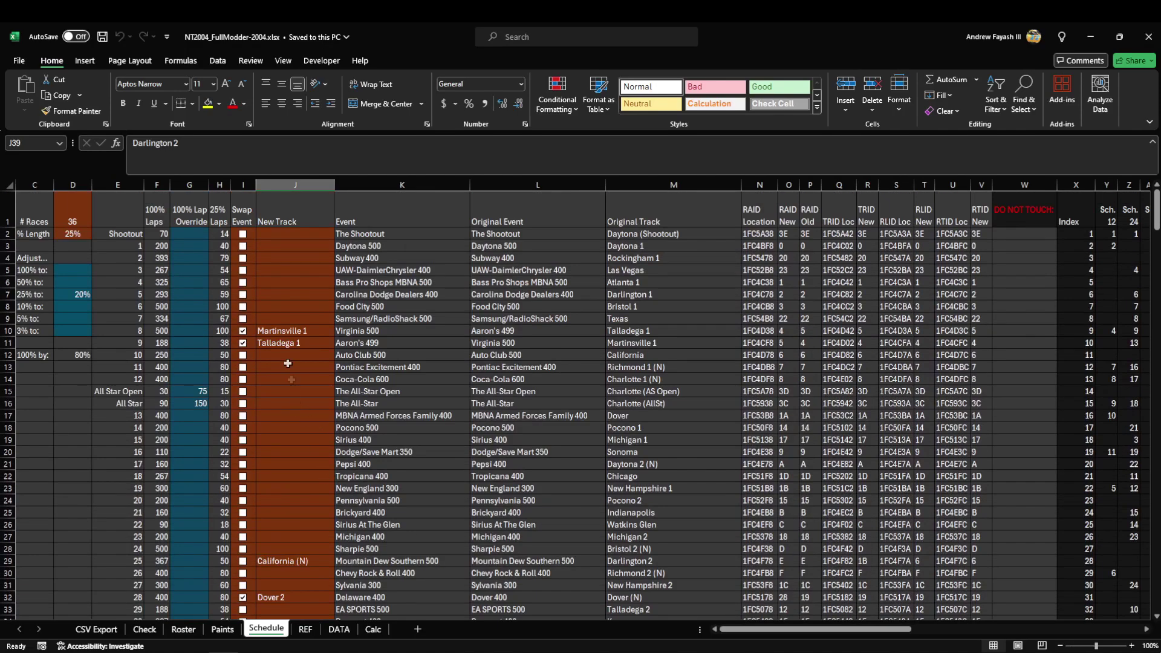
Inspect the 100% lap overrides for the two All Star events and the # Races setting on the Schedule sheet.
left_click_drag(195, 391, 189, 402)
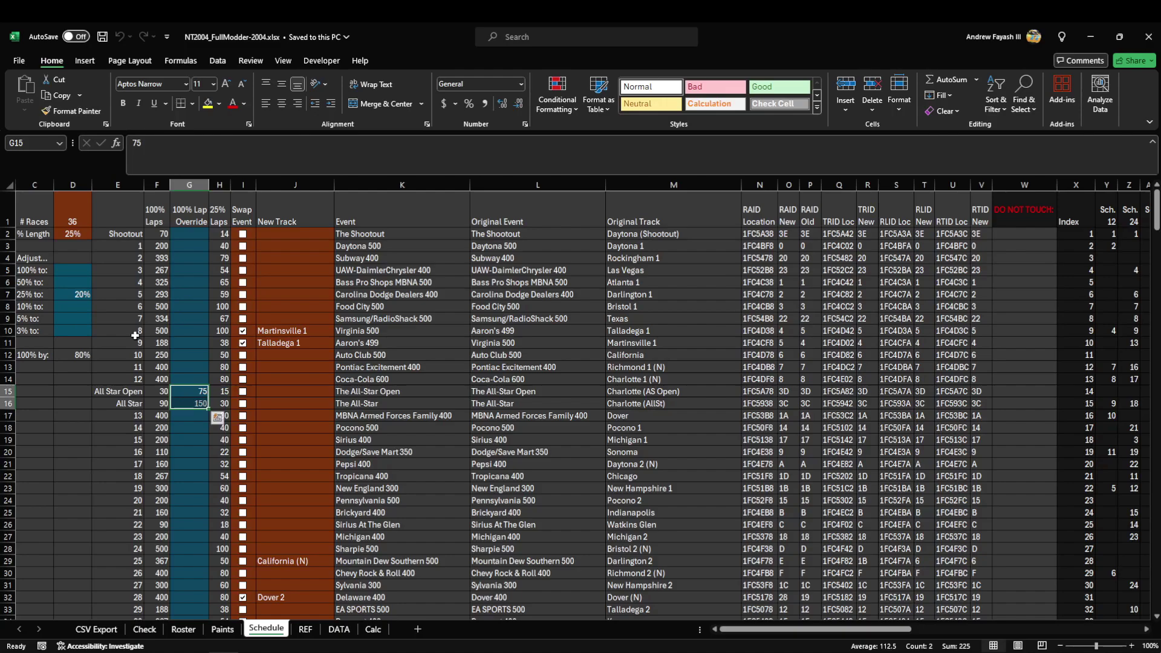
left_click(74, 219)
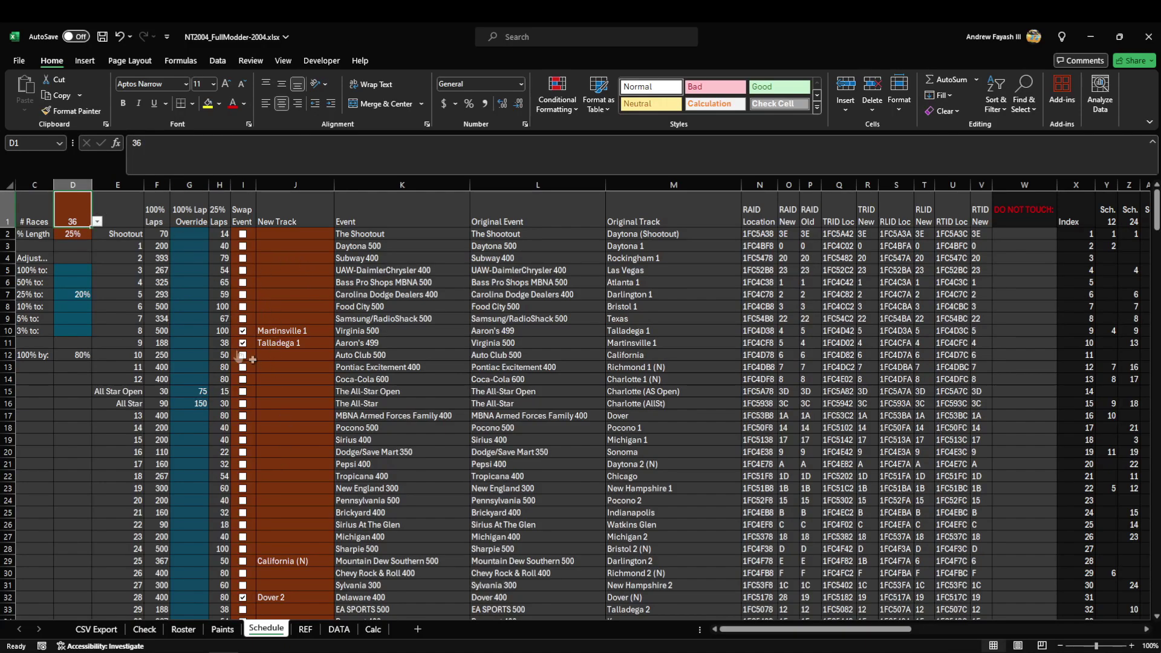
Inspect the available options for the # Races and % Length settings on the Schedule sheet.
left_click(97, 222)
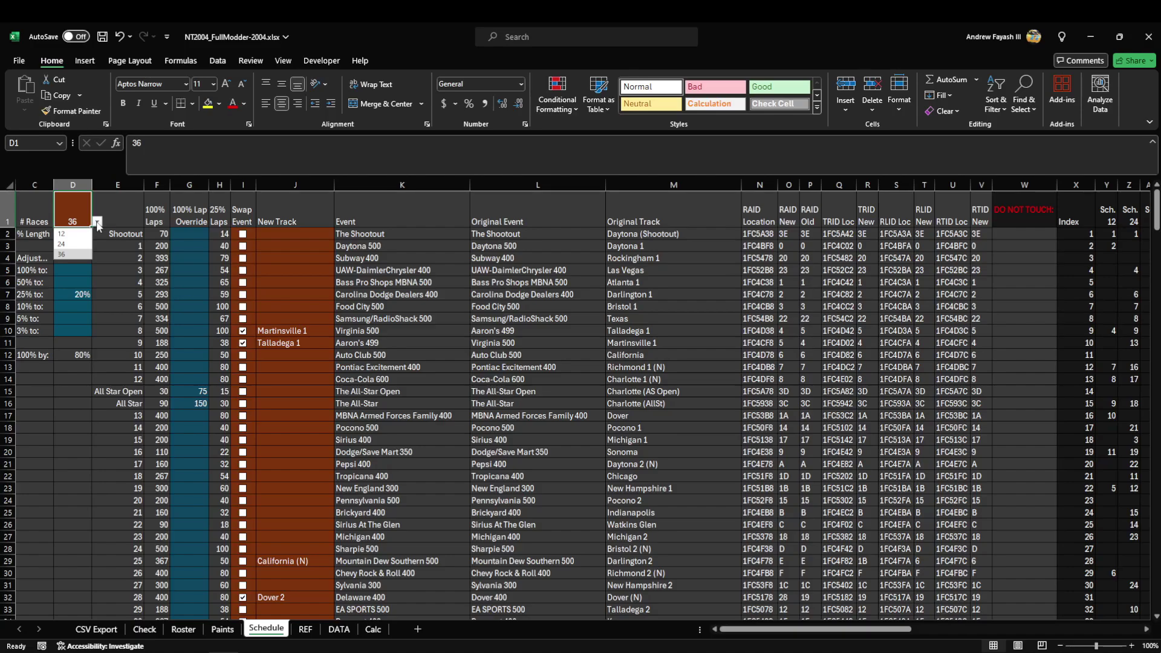
left_click(98, 224)
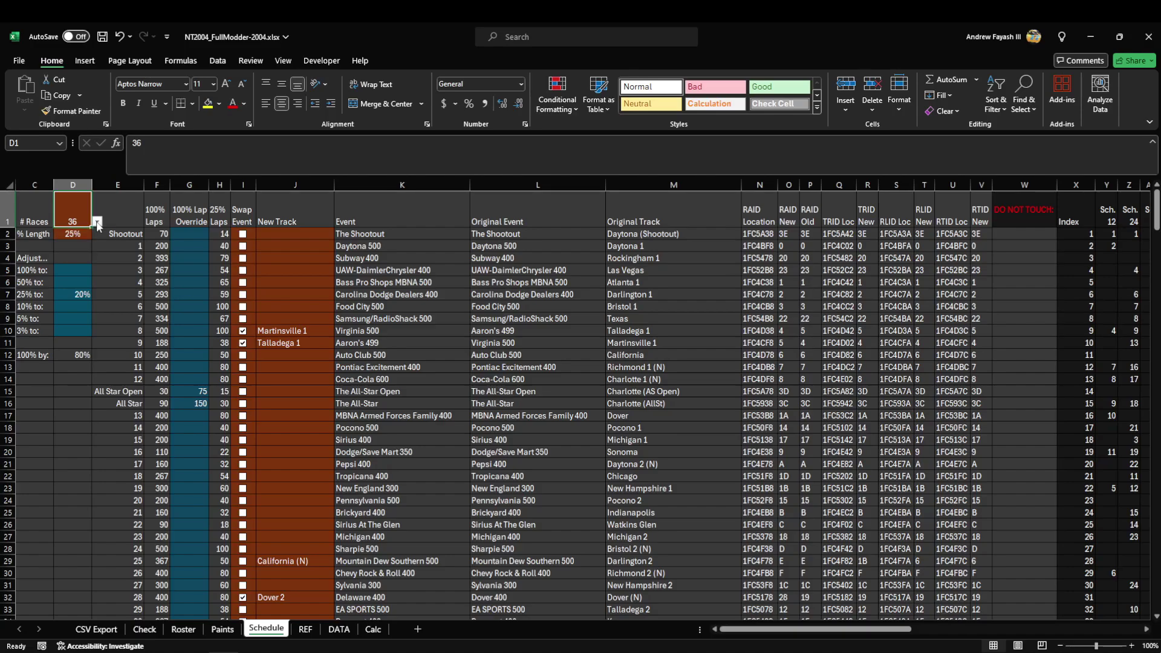
left_click(74, 235)
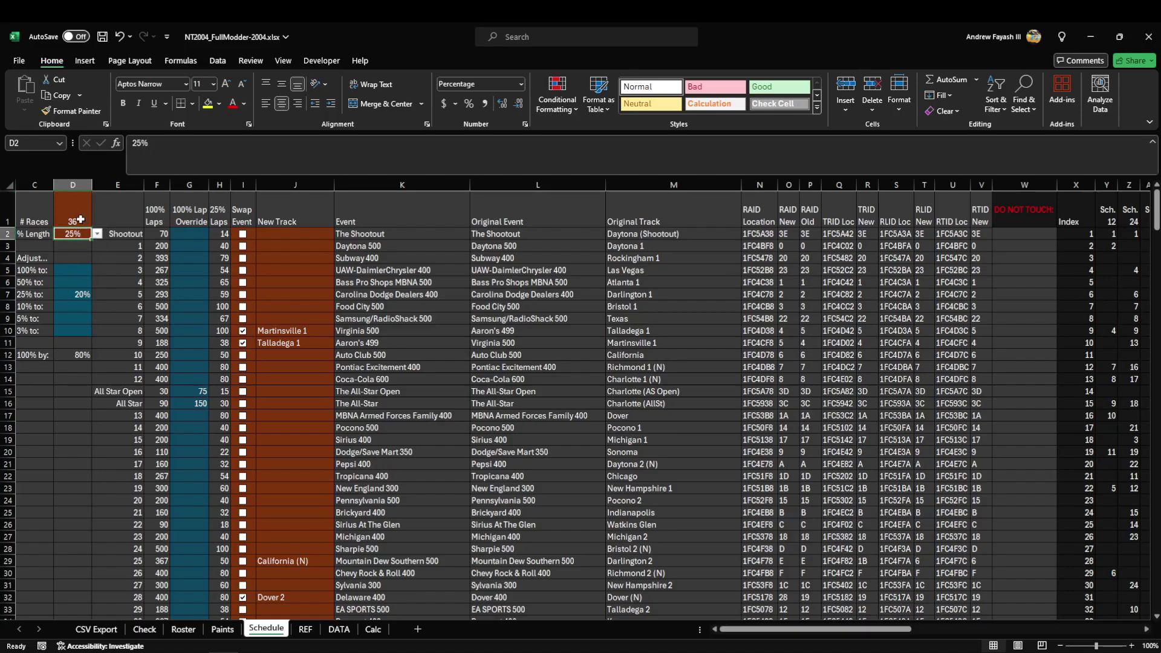
left_click(97, 235)
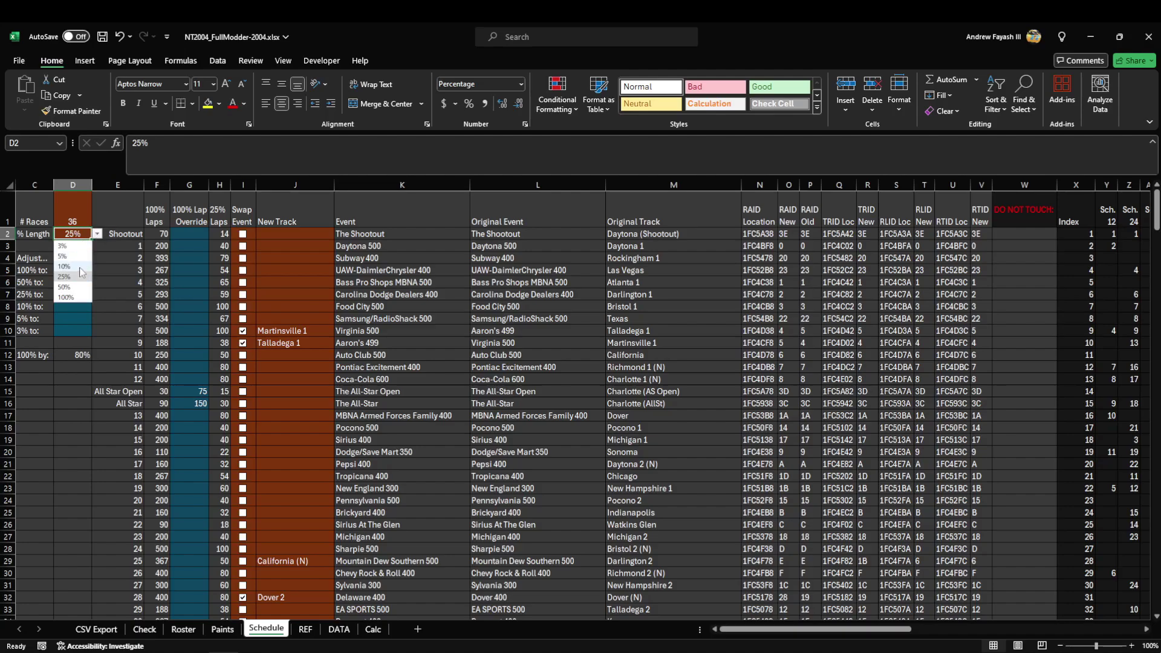
Compare the % Length options with the race length adjustment cells, especially the "25% to" entry.
left_click(90, 295)
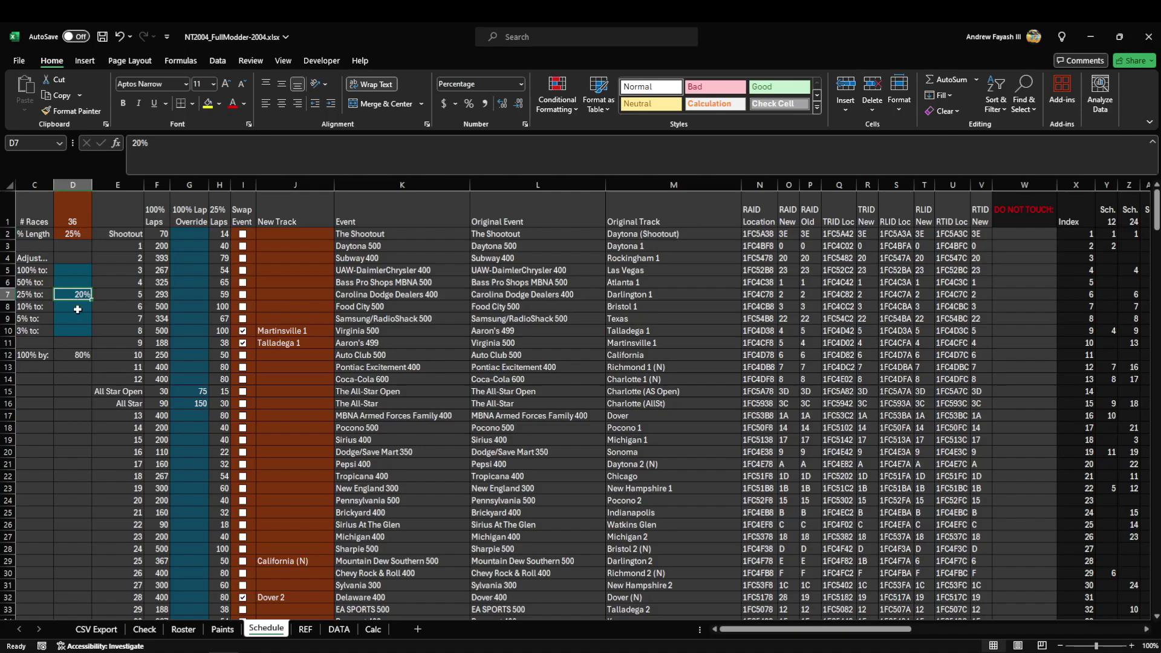
left_click(85, 234)
left_click(97, 234)
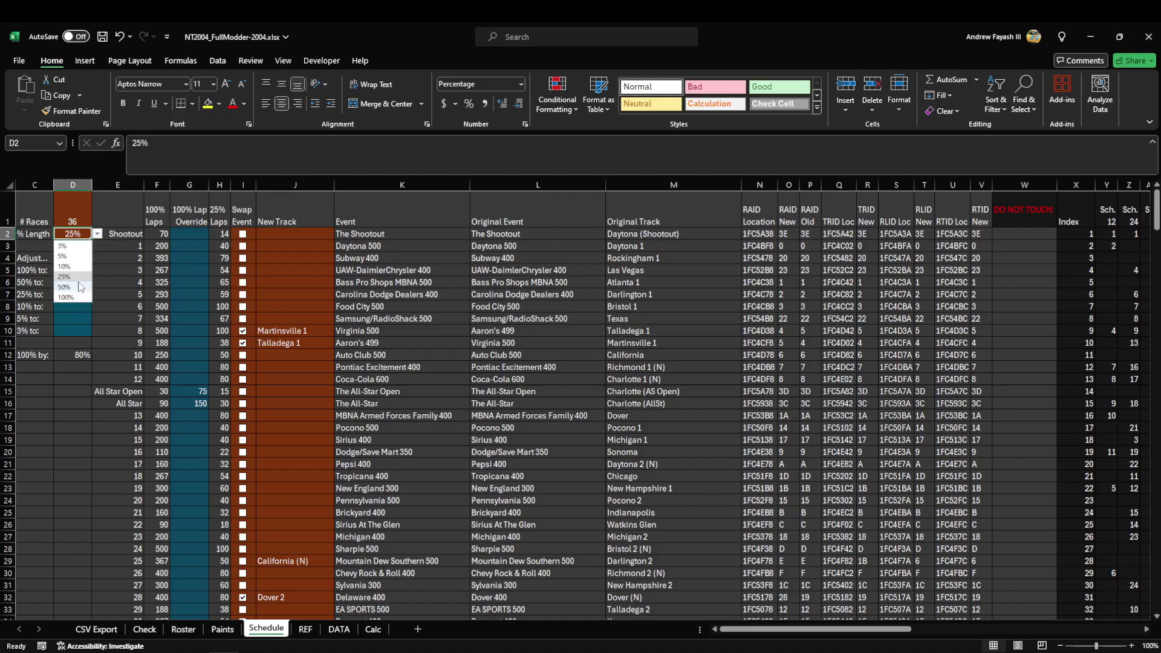
left_click(74, 319)
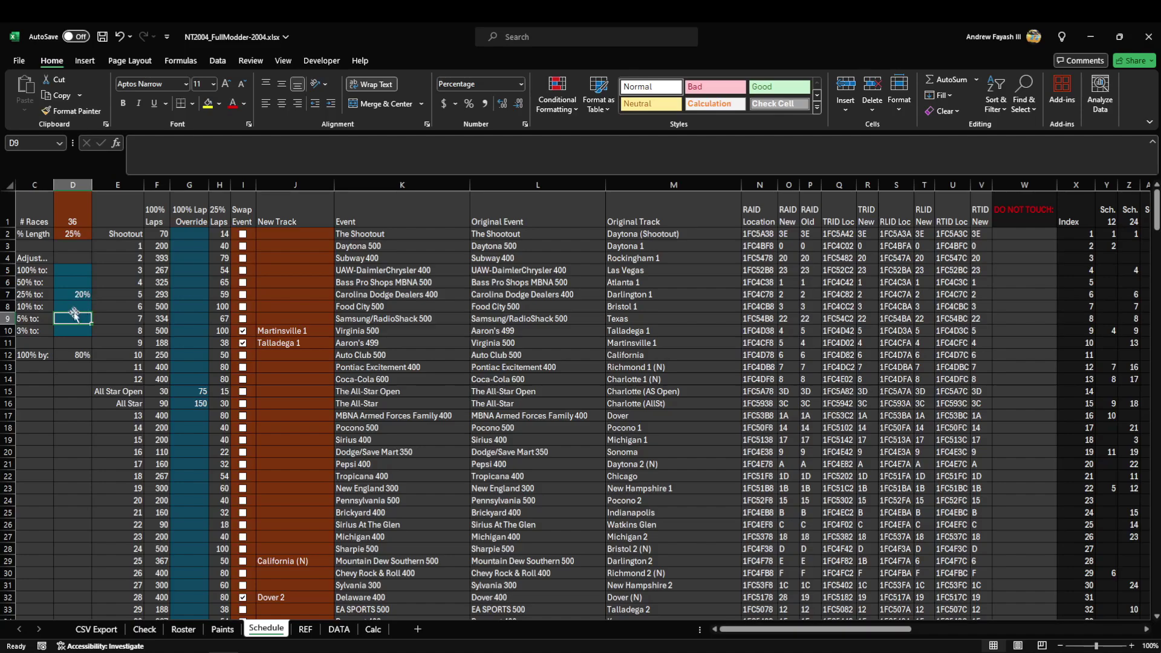
left_click(79, 294)
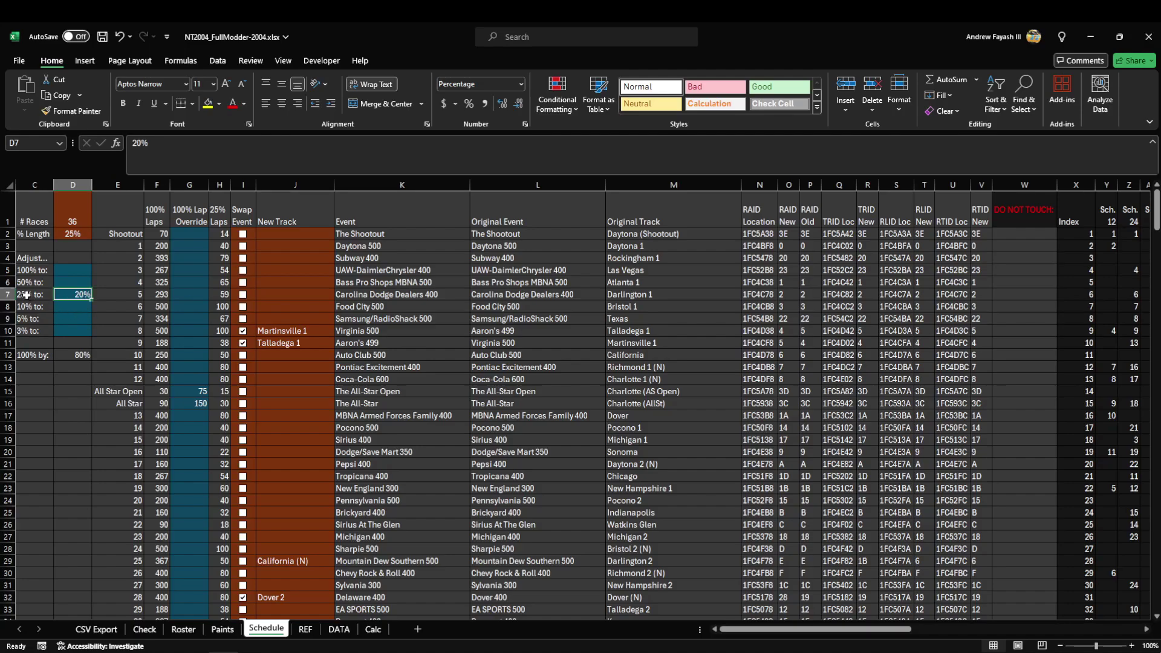
left_click(76, 235)
left_click(97, 234)
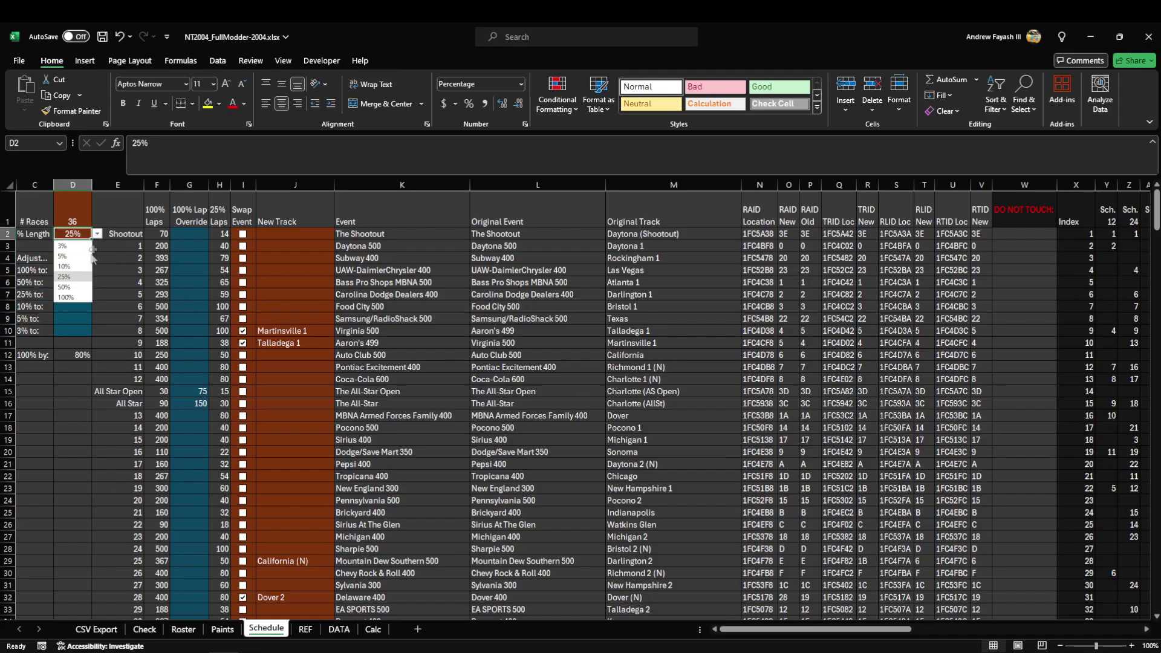
key("Escape")
left_click(82, 294)
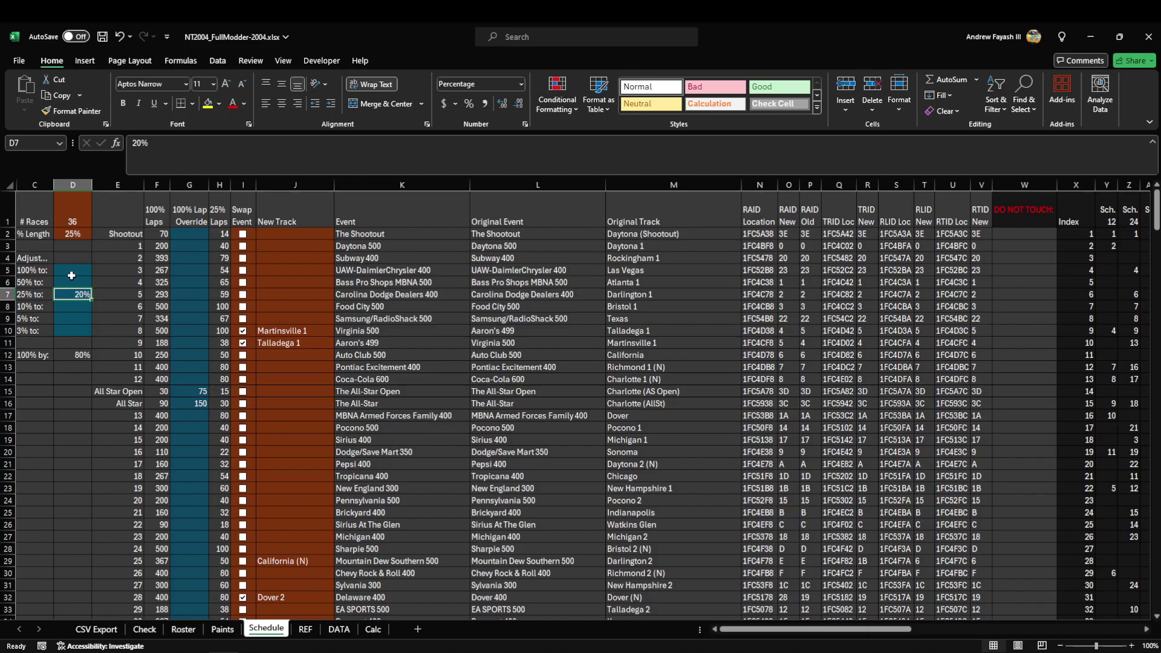
Examine the All Star lap overrides and the "100% by" formula on the Schedule sheet.
left_click_drag(191, 391, 192, 404)
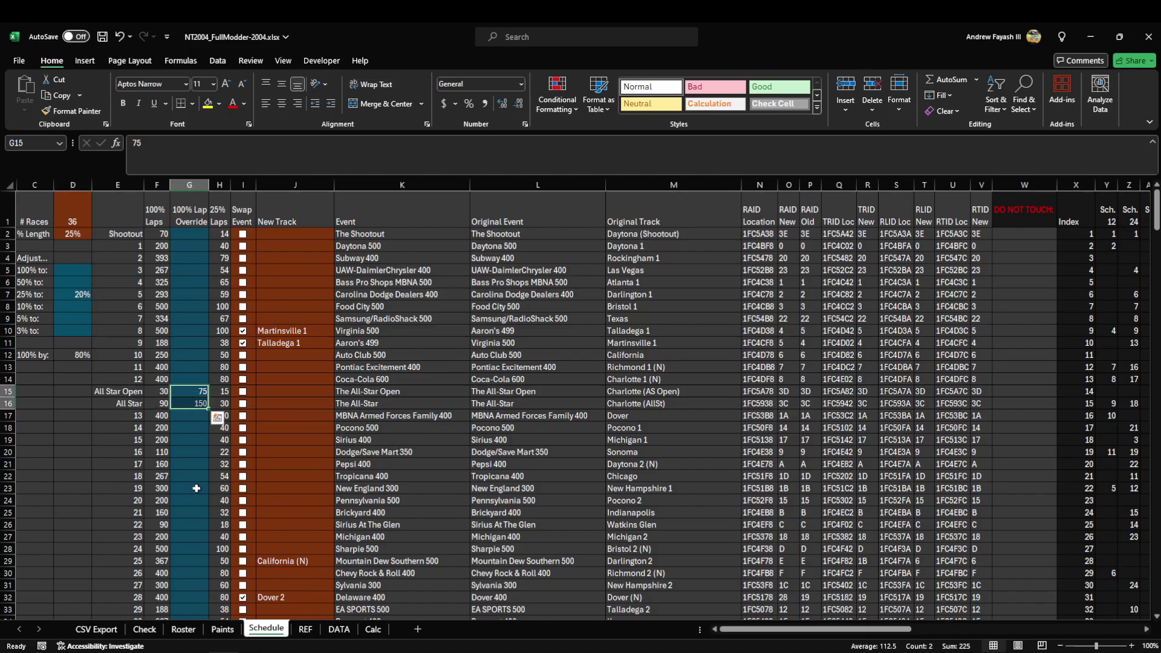
left_click(79, 304)
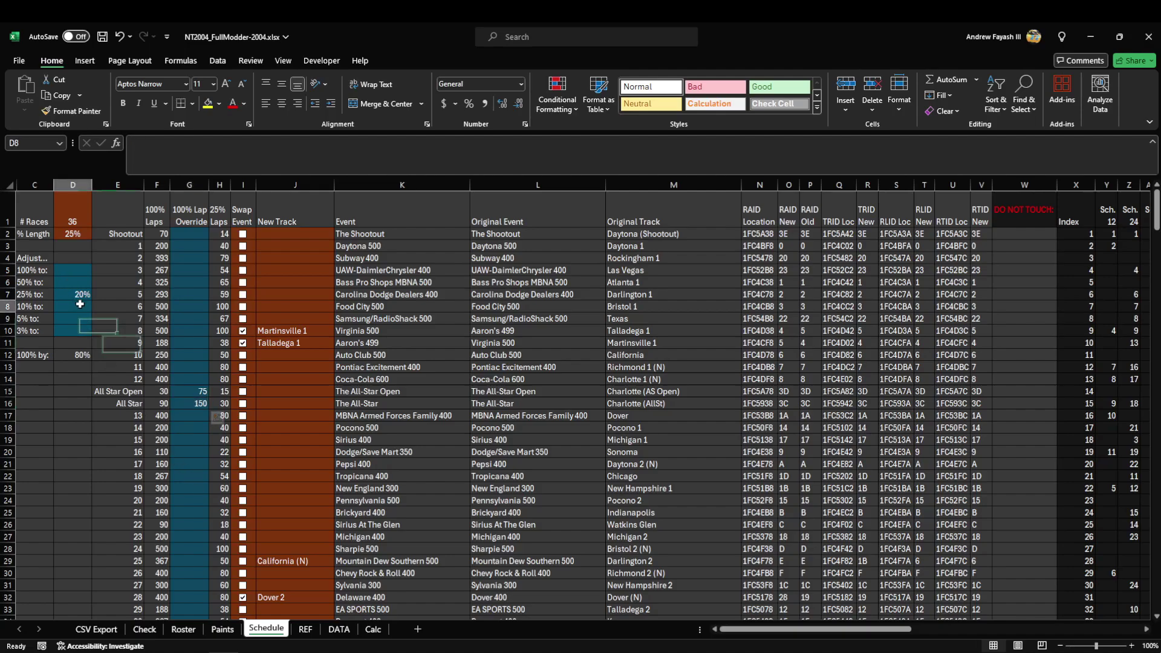
left_click(72, 359)
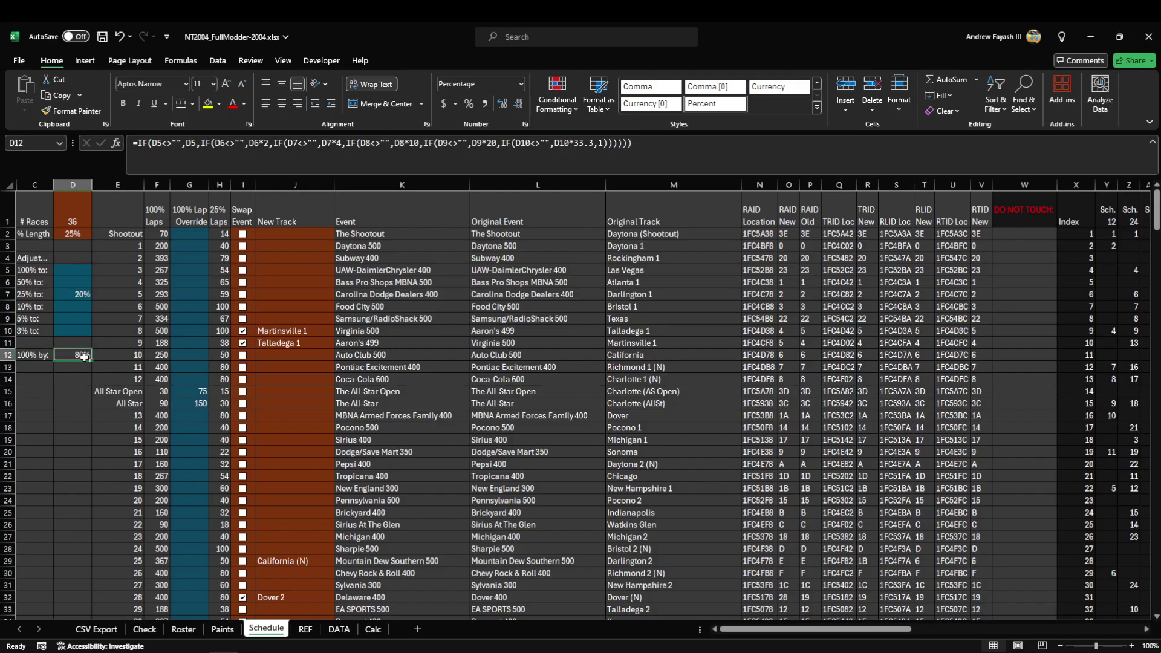
Set the "25% to" length adjustment to 15% and check the "100% by" cell.
left_click(80, 297)
type("15")
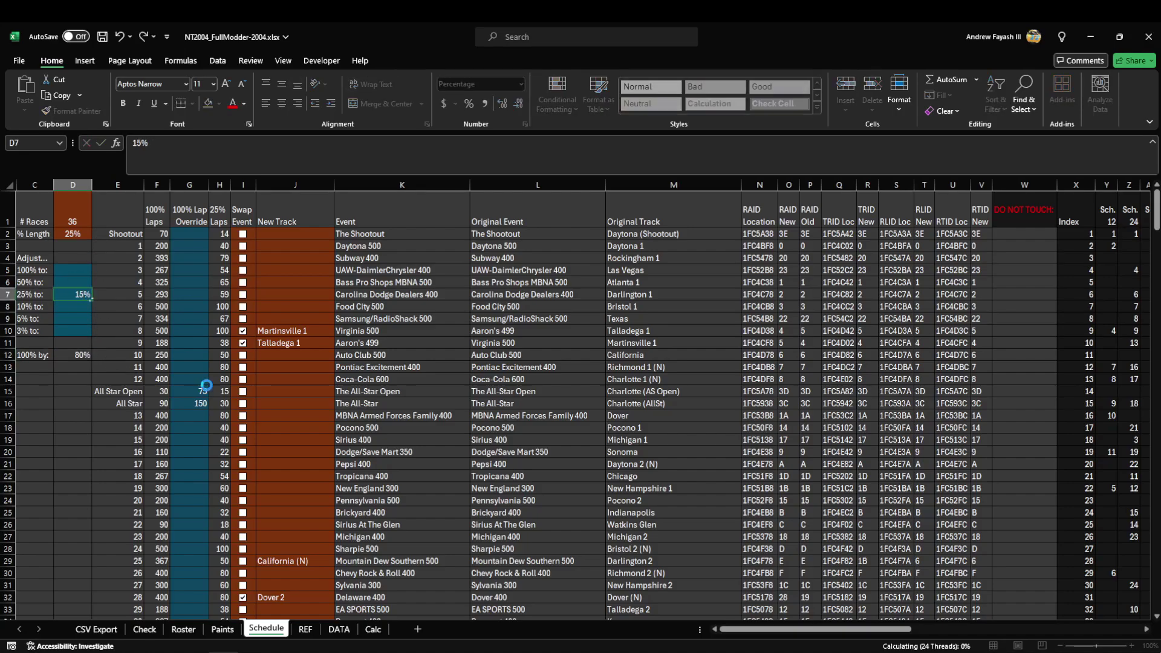
key("Return")
left_click(77, 355)
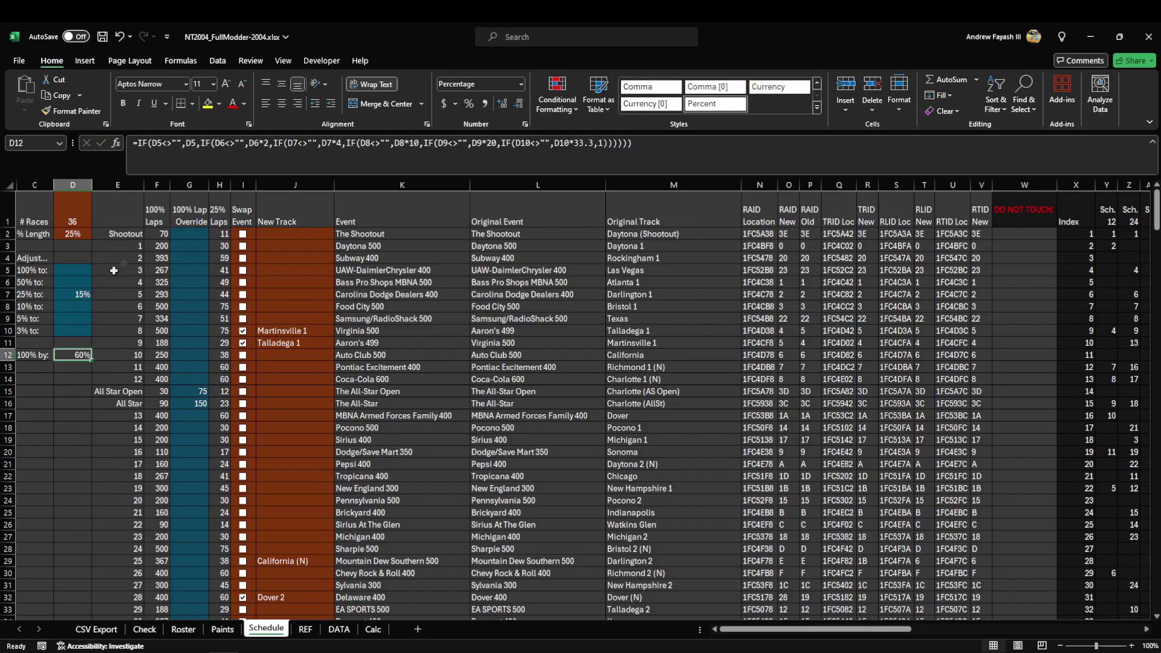
Restore the "25% to" length adjustment to 20%.
left_click(75, 294)
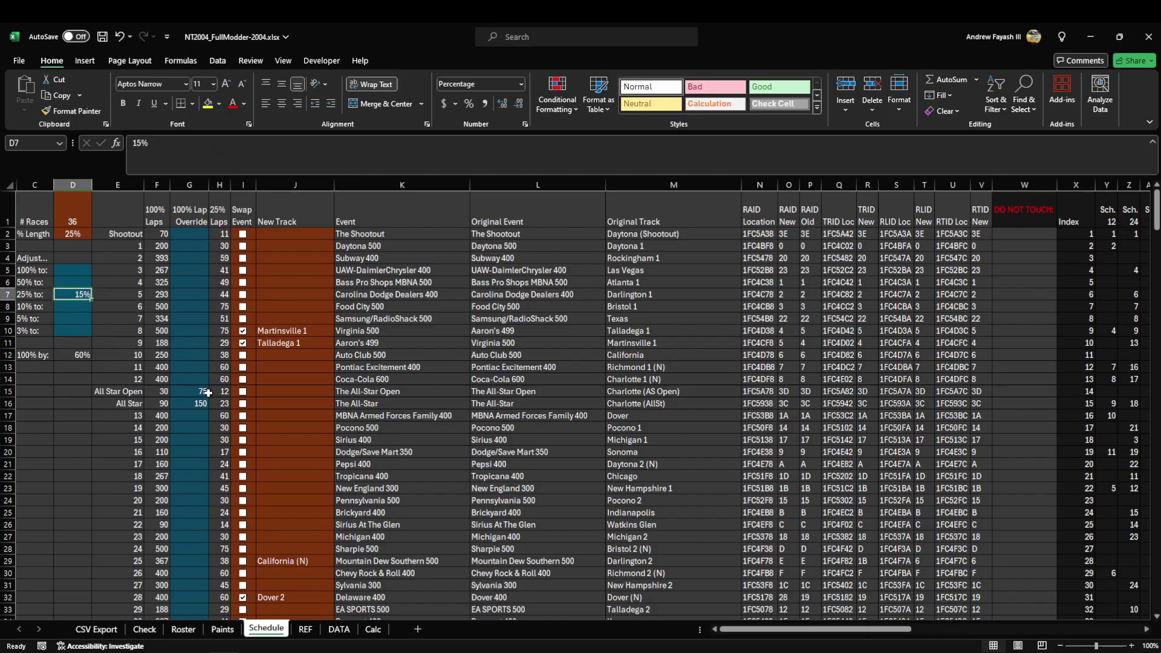
type("20")
key("Return")
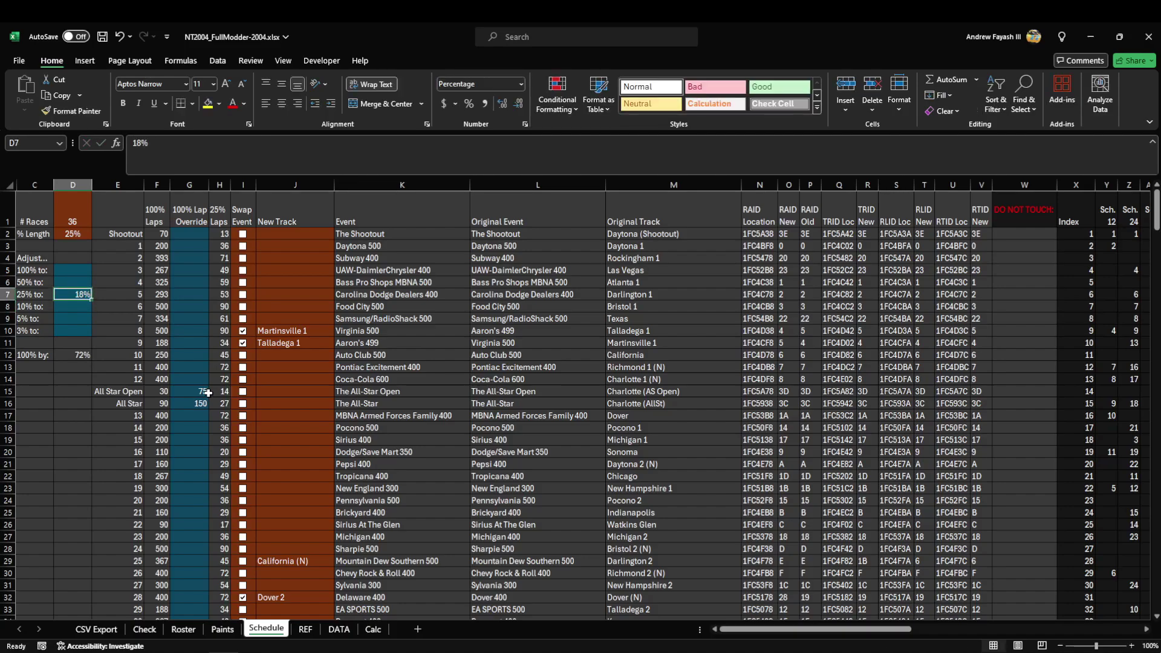
left_click_drag(36, 308, 37, 299)
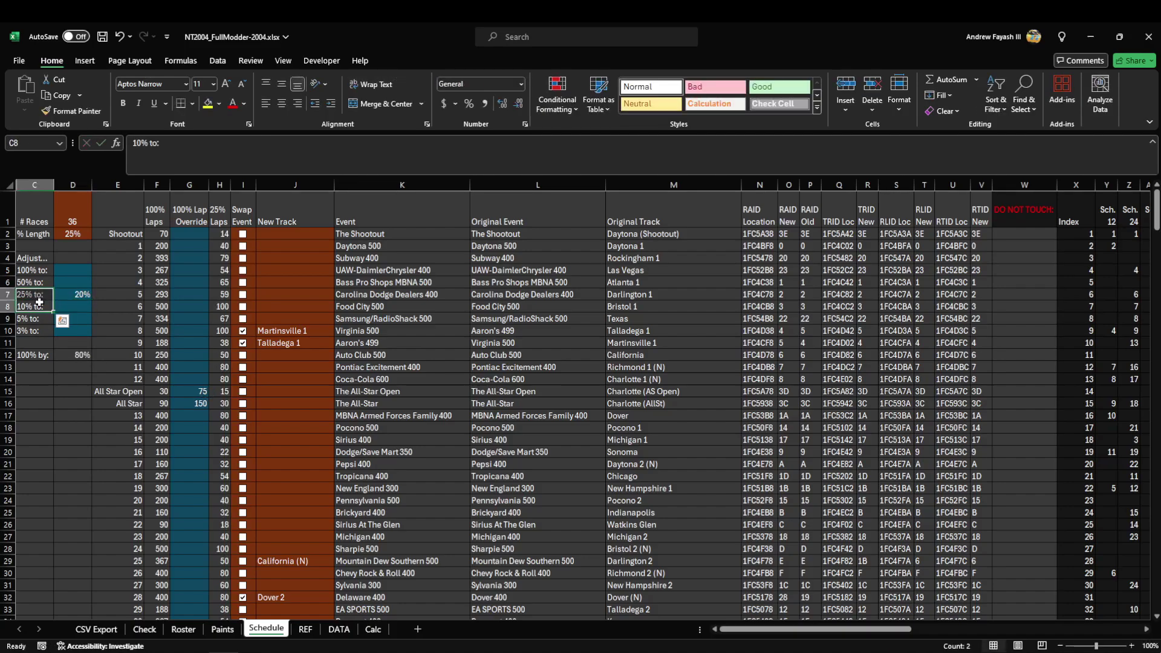
left_click(73, 295)
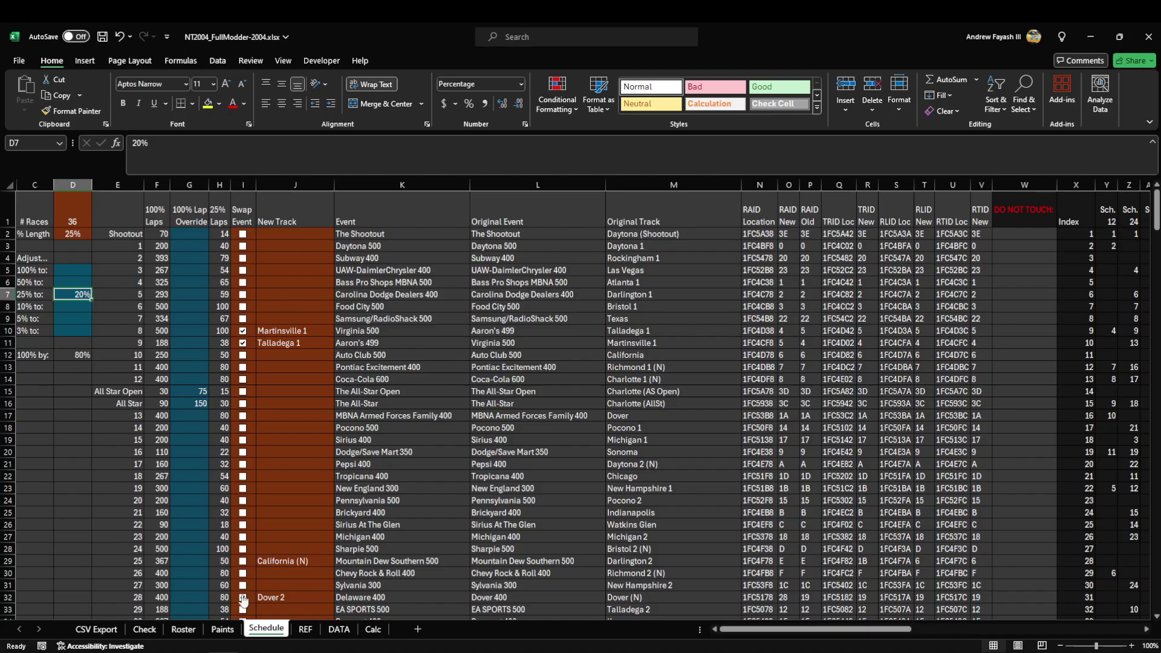
Look over the Paints sheet and the driver rows on the DATA sheet.
key("ctrl+Page_Up")
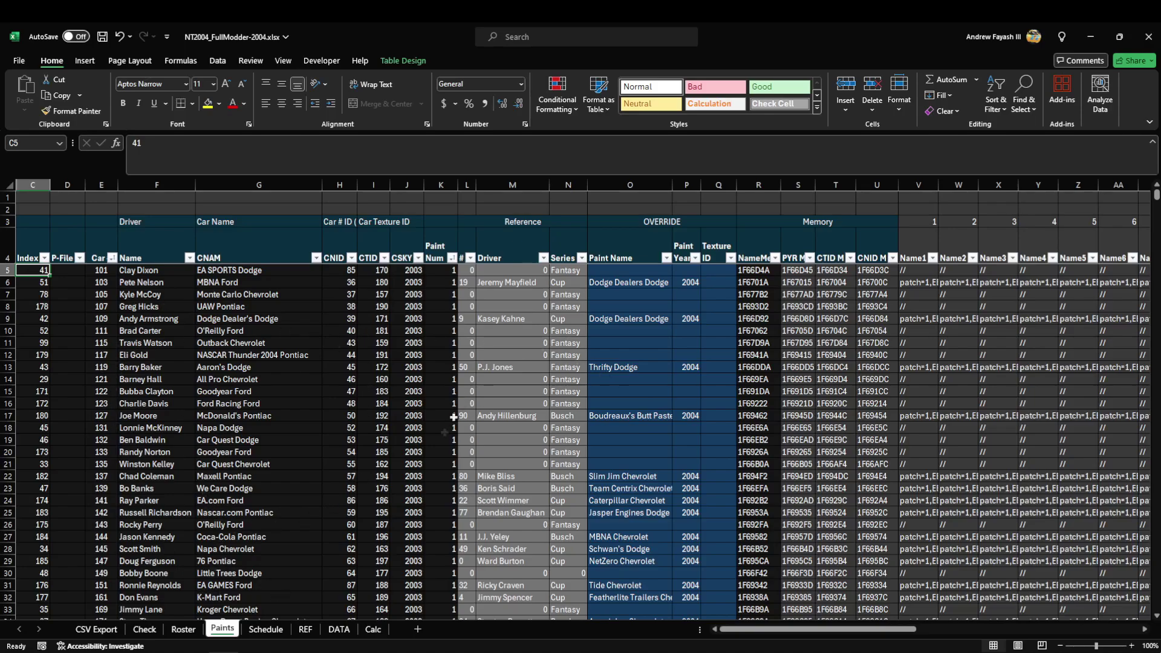
left_click(339, 630)
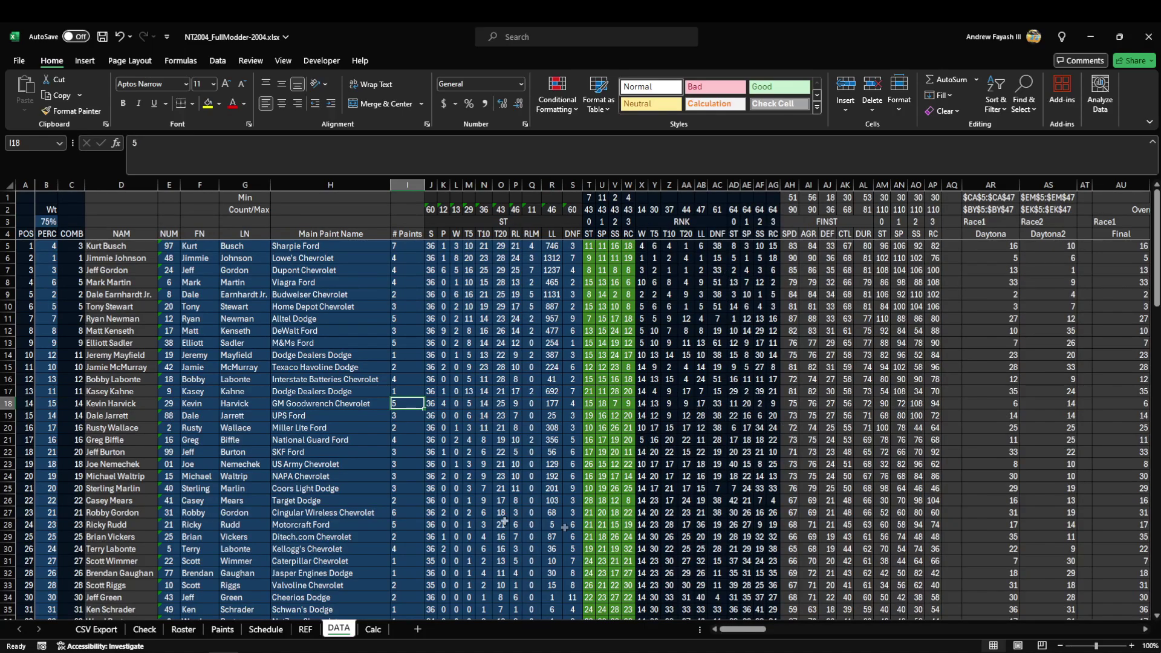
scroll(225, 484, "down", 9)
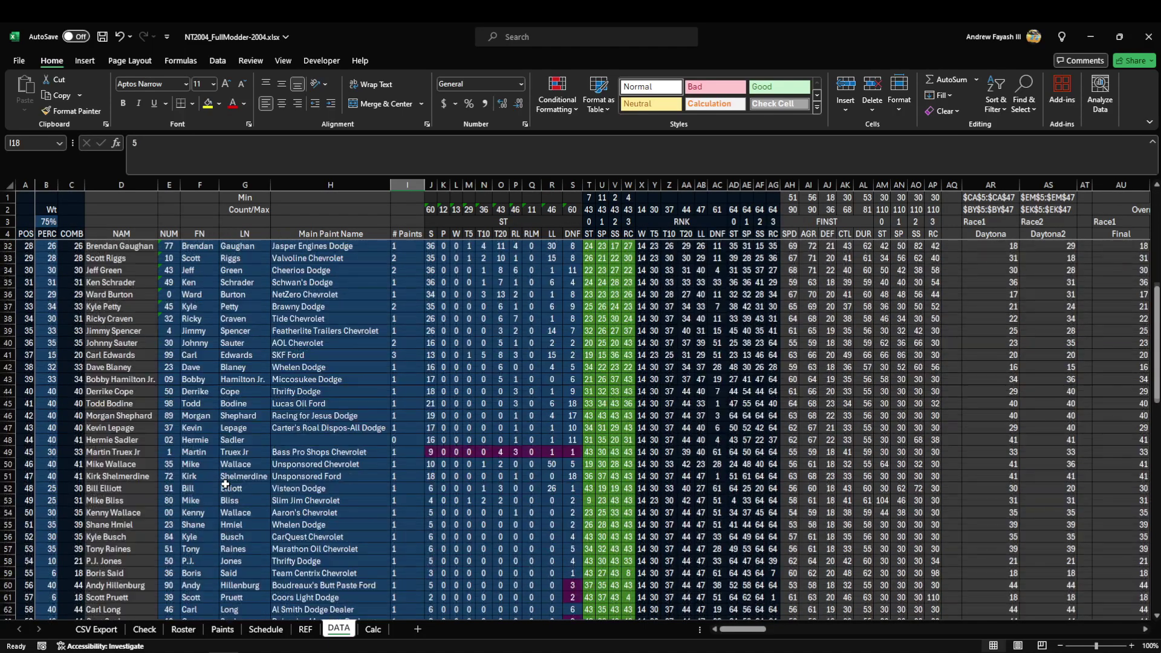
scroll(531, 462, "up", 9)
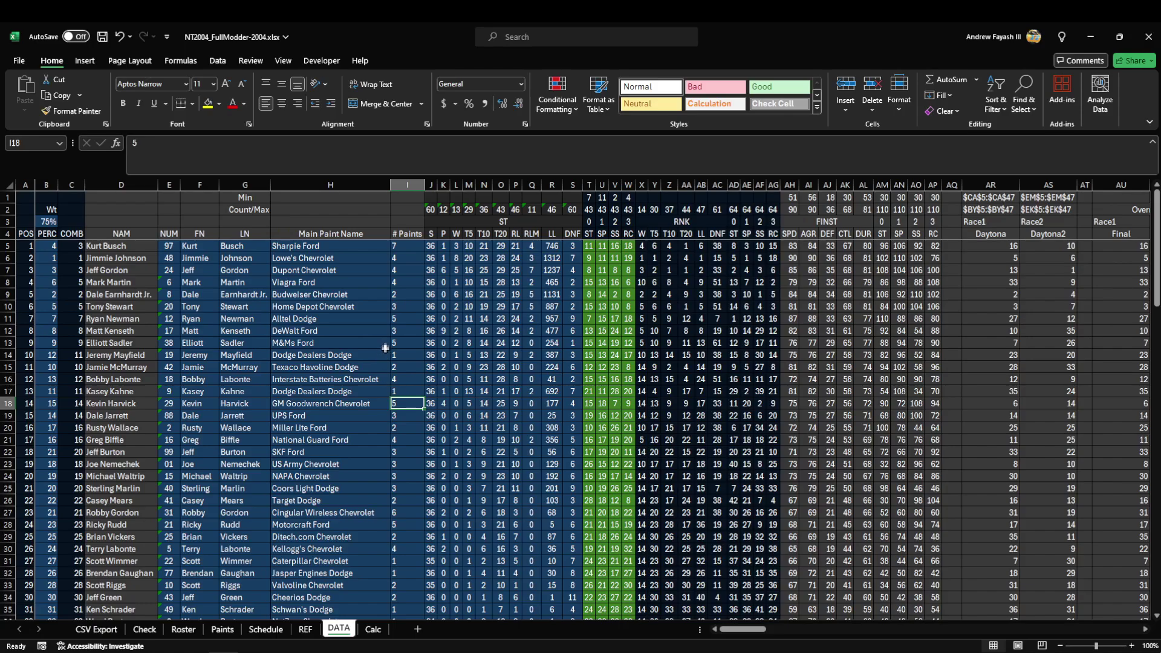
Set the first driver's # Paints on the DATA sheet to 1 and fill the value down the column.
left_click(417, 246)
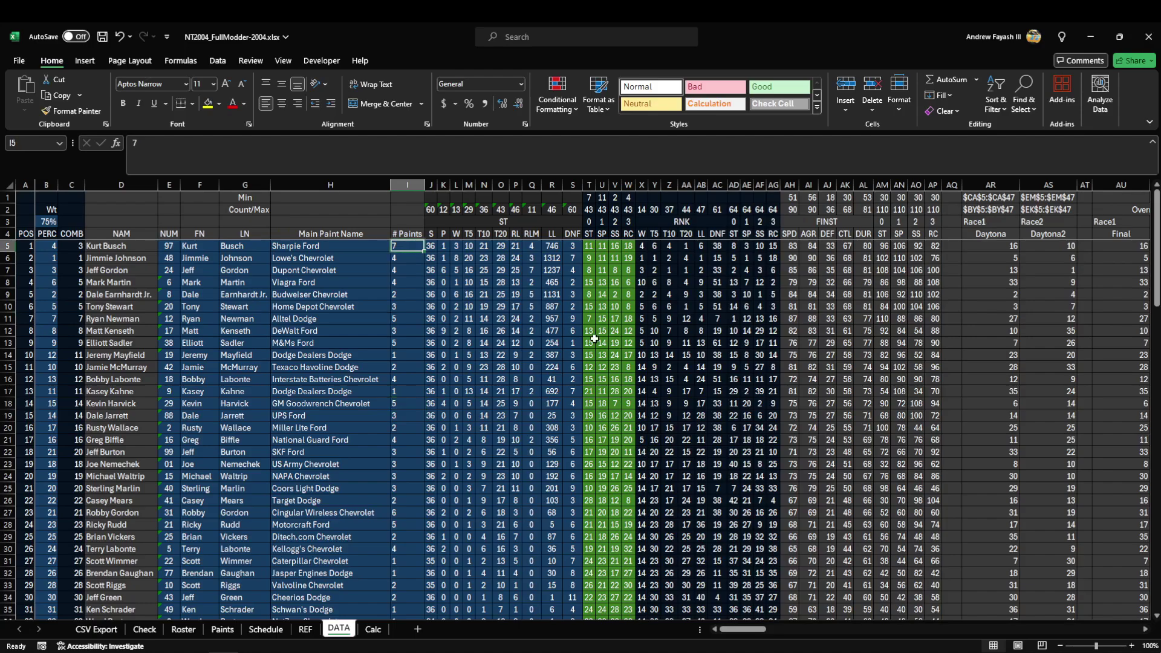
type("1")
key("ctrl+c")
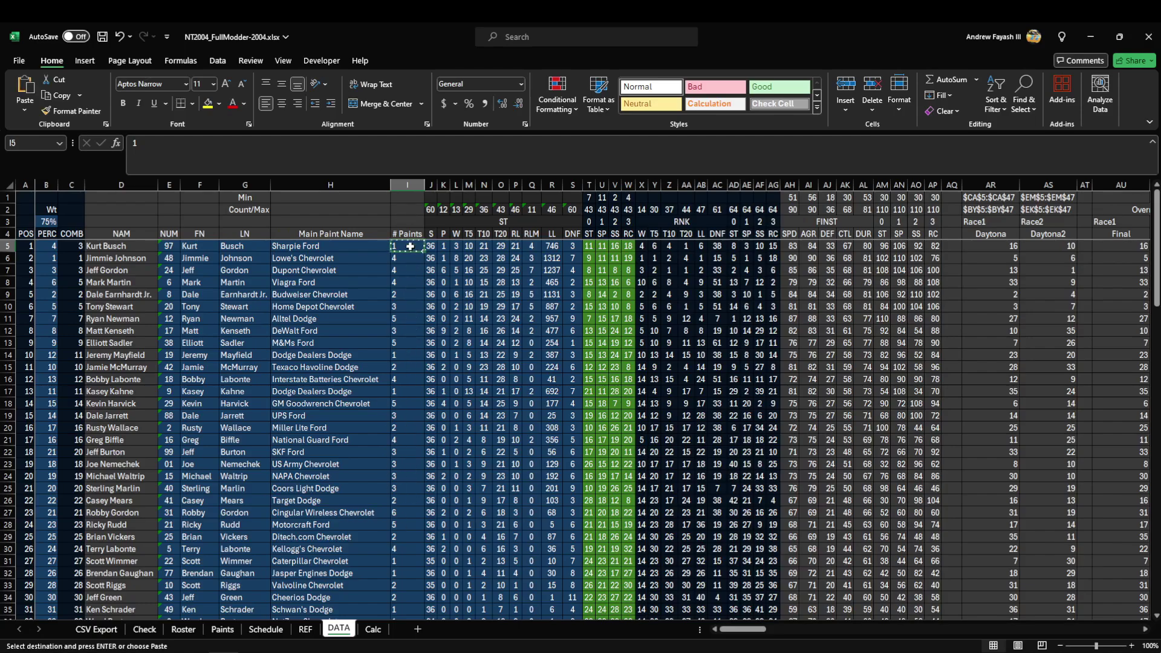
key("Escape")
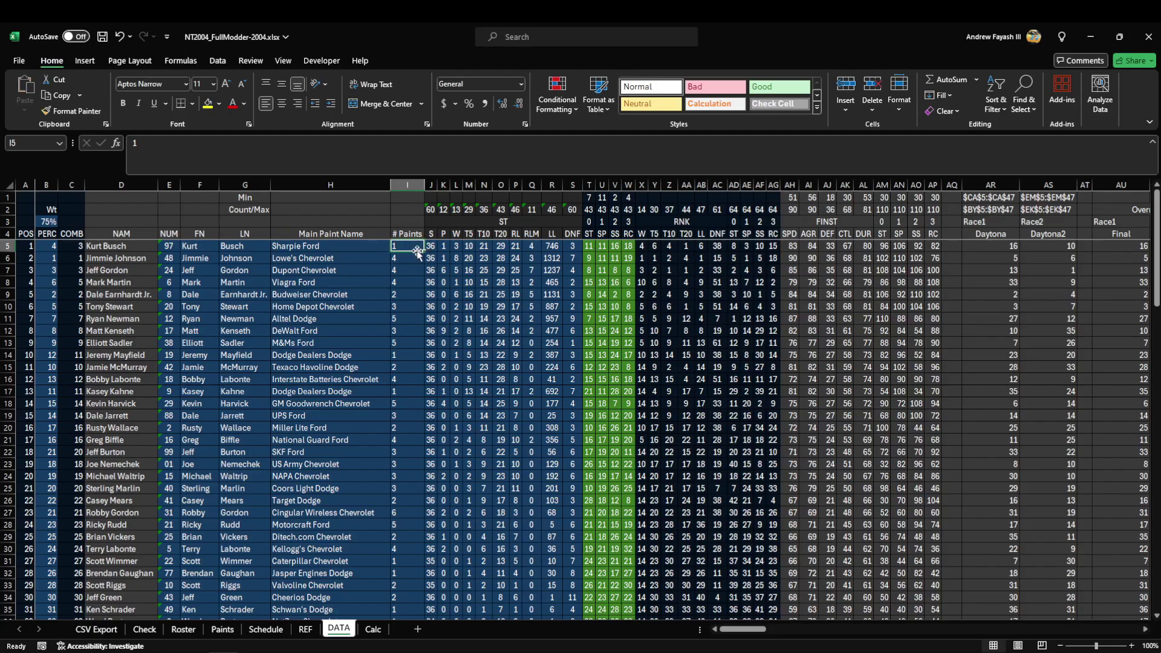
double_click(423, 252)
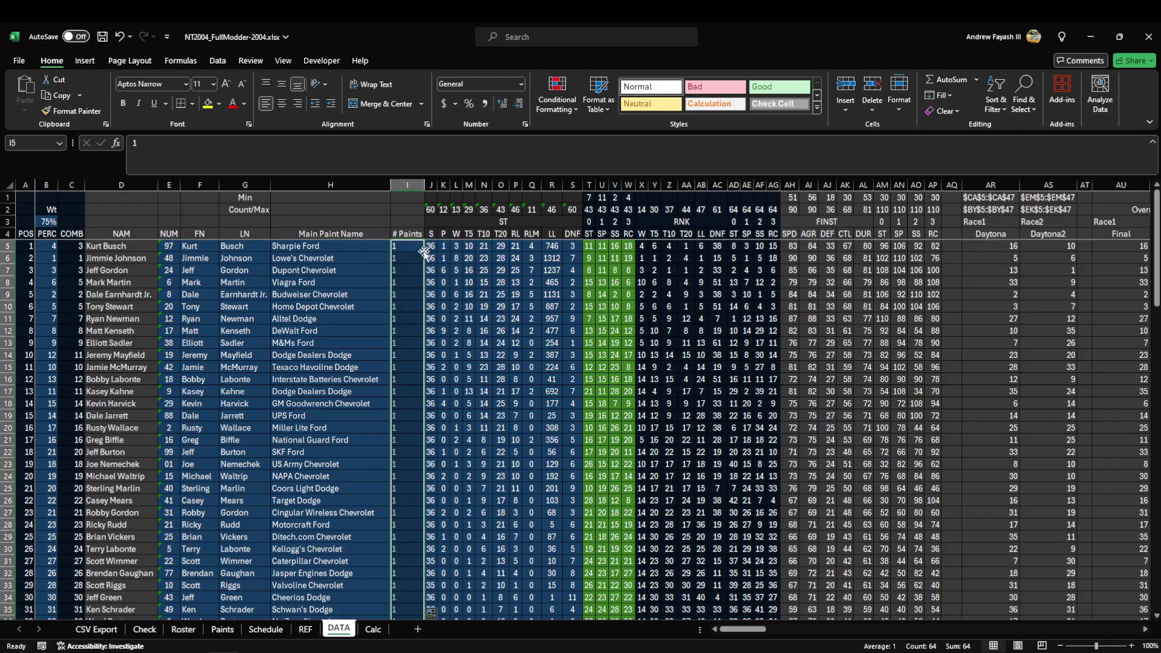
Undo the # Paints fill, repeat the fill with 1 from the top cells, and undo all the # Paints changes.
key("ctrl+z")
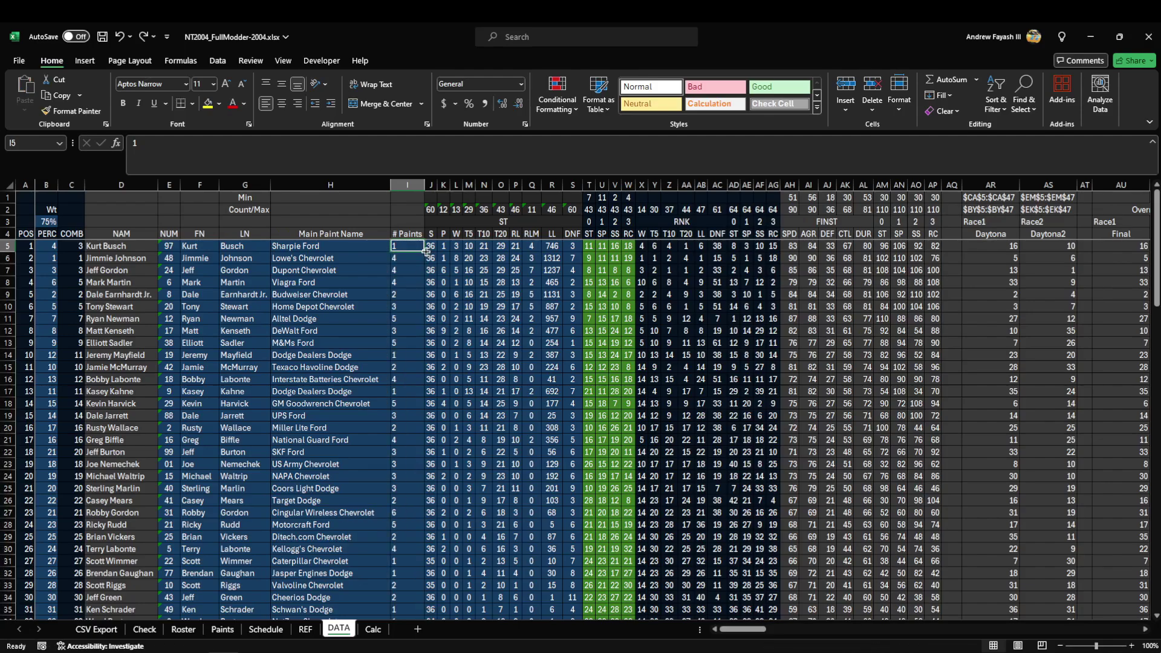
double_click(424, 252)
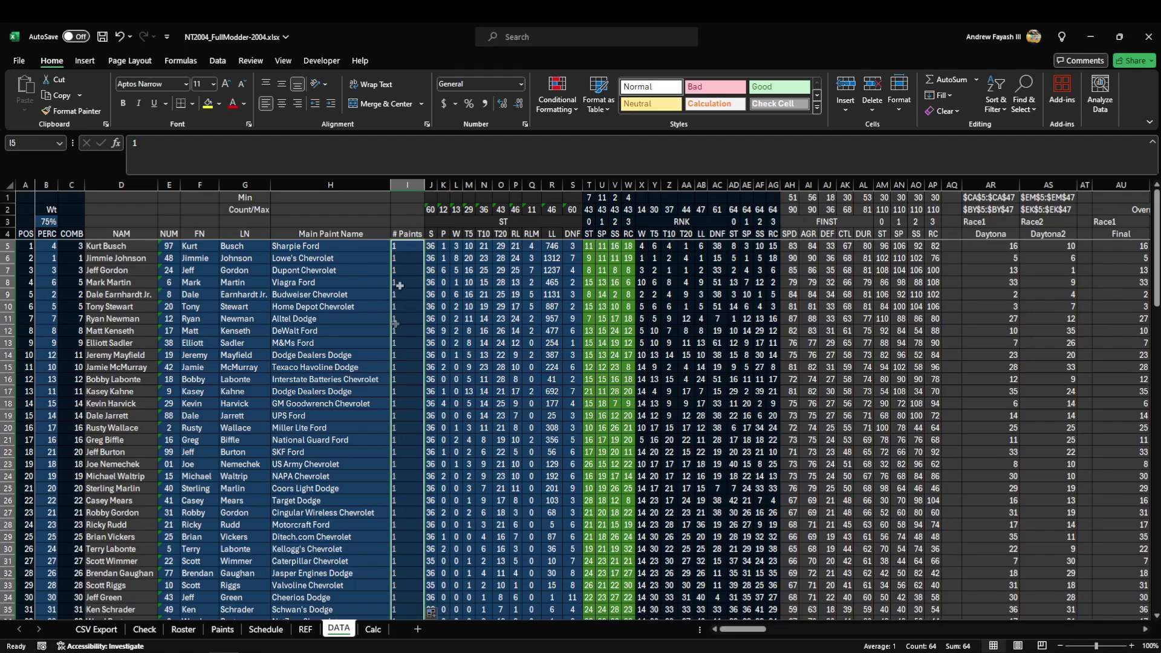
left_click(407, 249)
left_click_drag(424, 252, 421, 258)
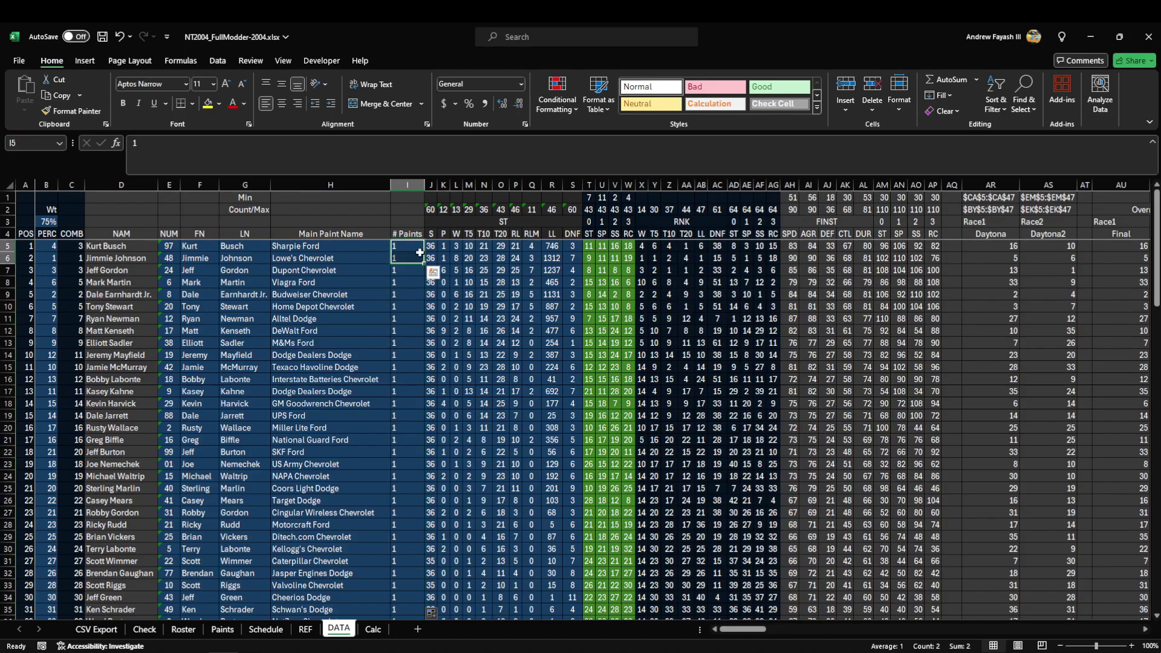
double_click(425, 265)
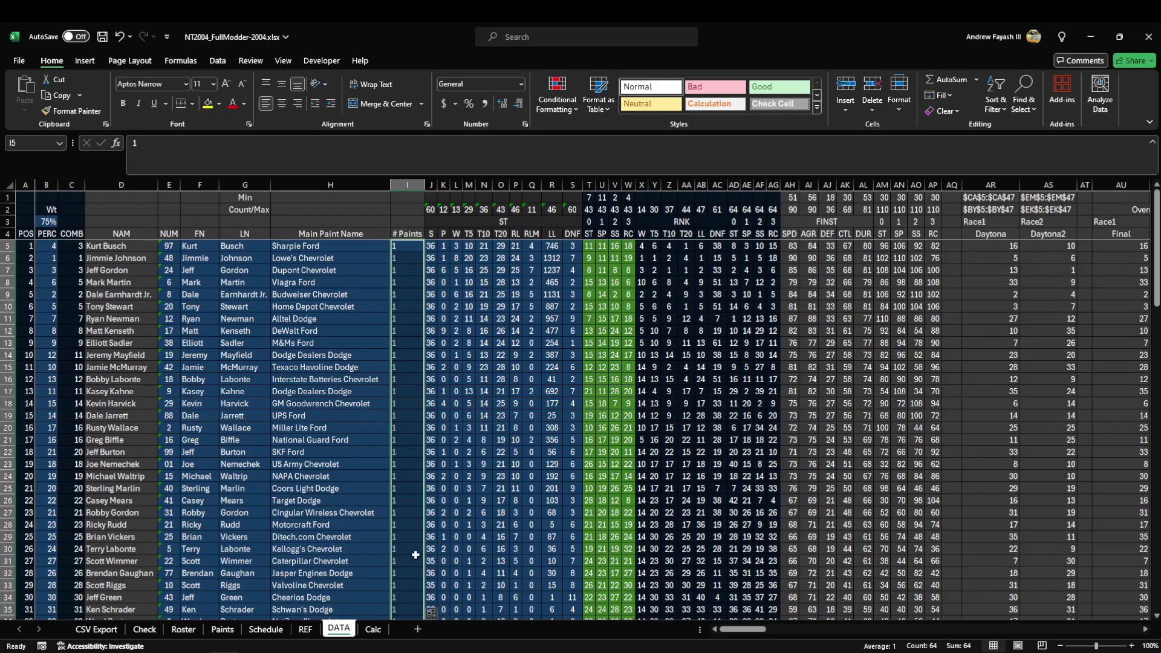
key("ctrl+z")
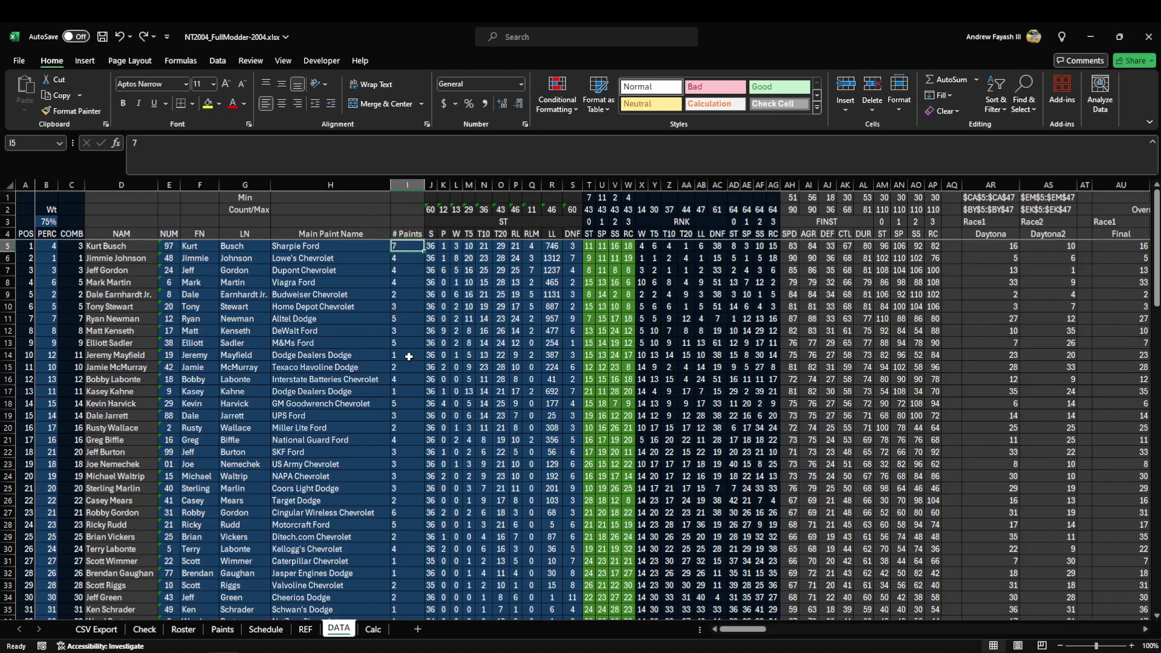
Examine the # Paints column on the DATA sheet and the season and race settings on the Roster sheet.
left_click_drag(407, 243, 405, 534)
left_click(404, 500)
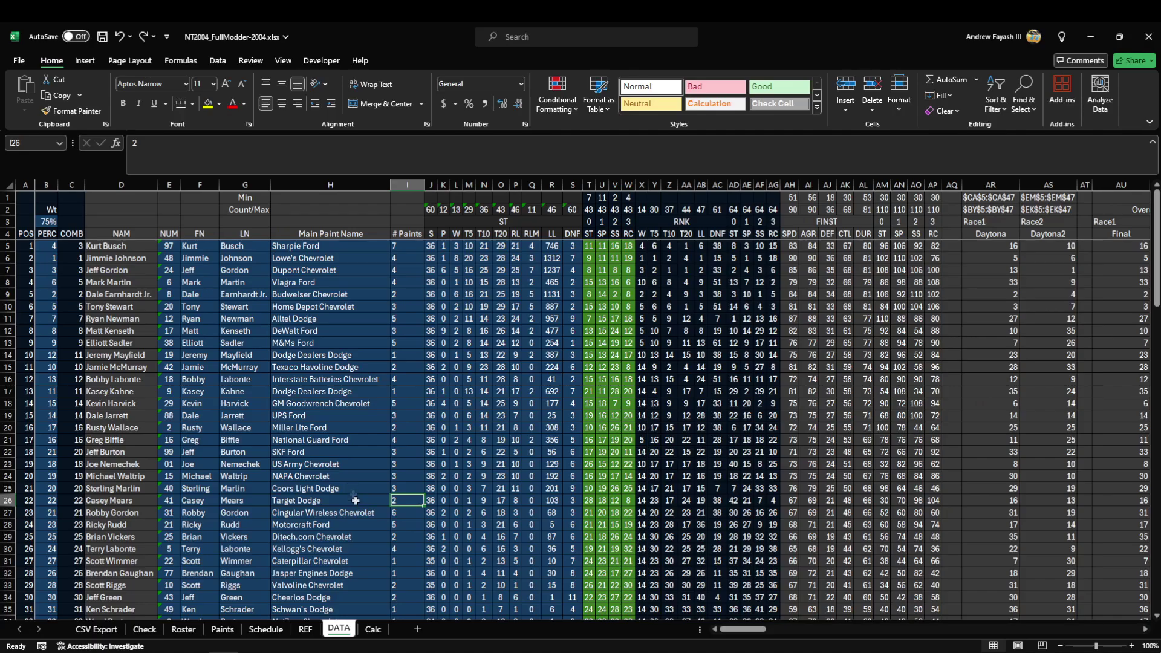
scroll(369, 531, "down", 7)
key("ctrl+Page_Up")
key("ctrl+Page_Up")
key("ctrl+Page_Up")
key("ctrl+Page_Up")
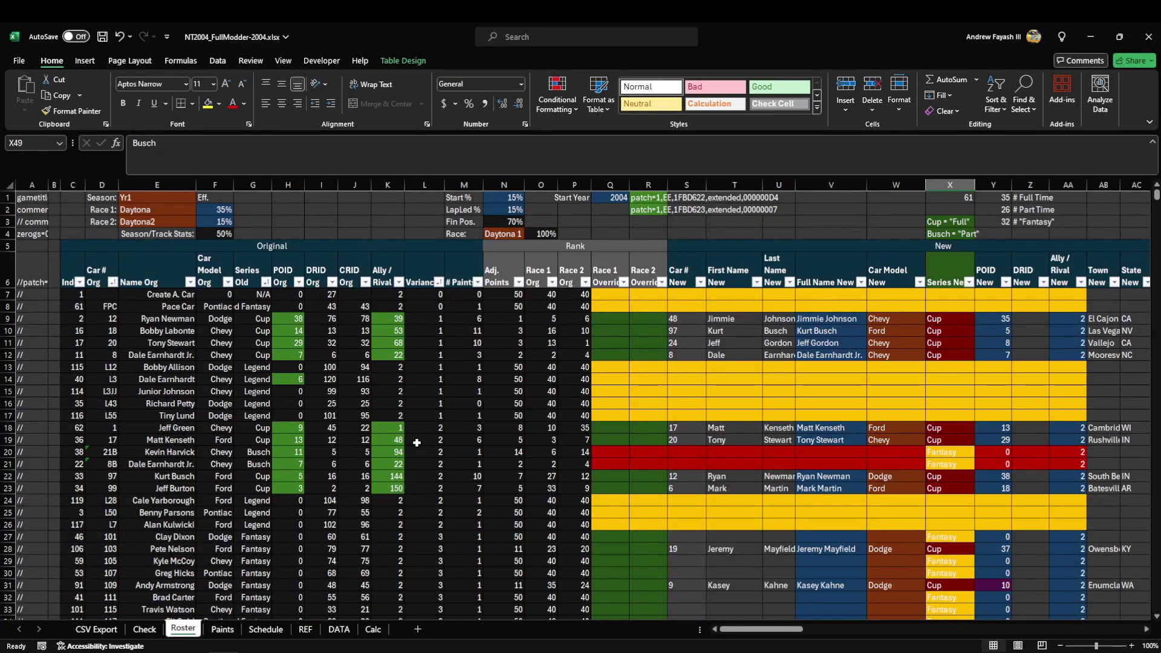
left_click(289, 209)
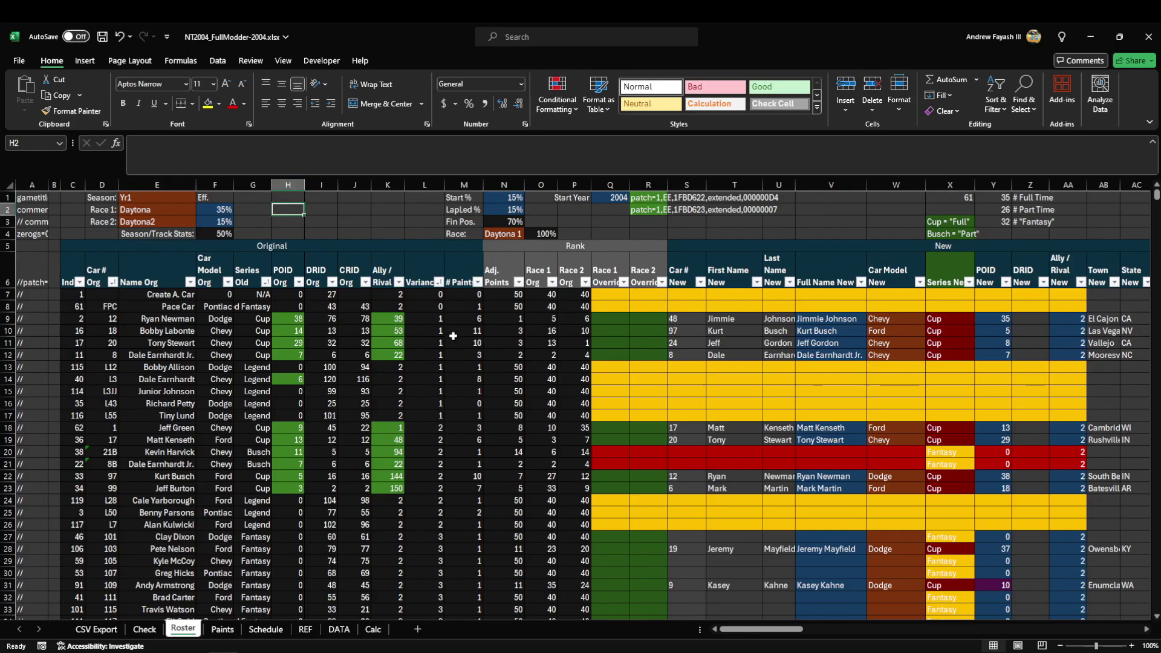
left_click(348, 199)
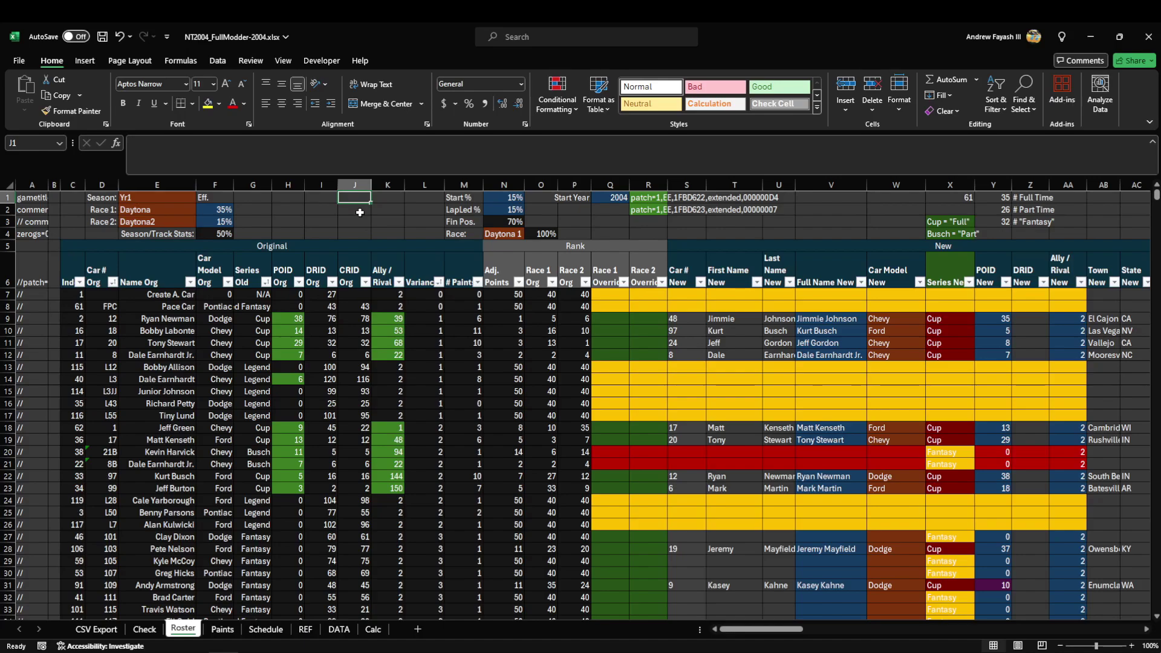
left_click_drag(321, 200, 351, 213)
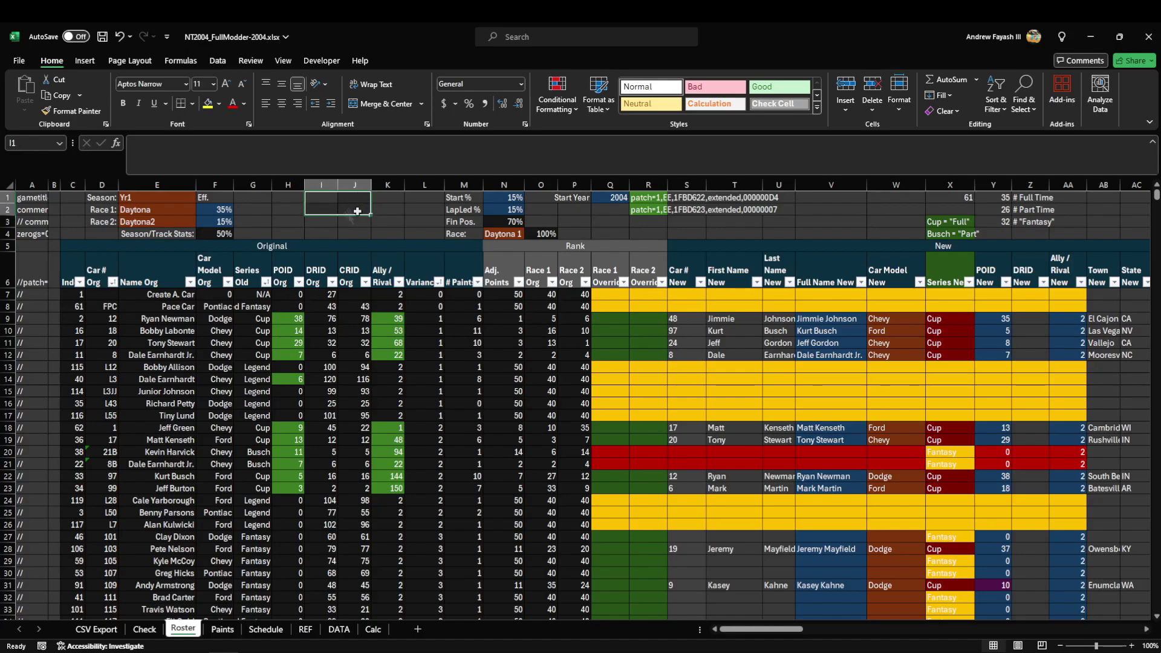
left_click(325, 221)
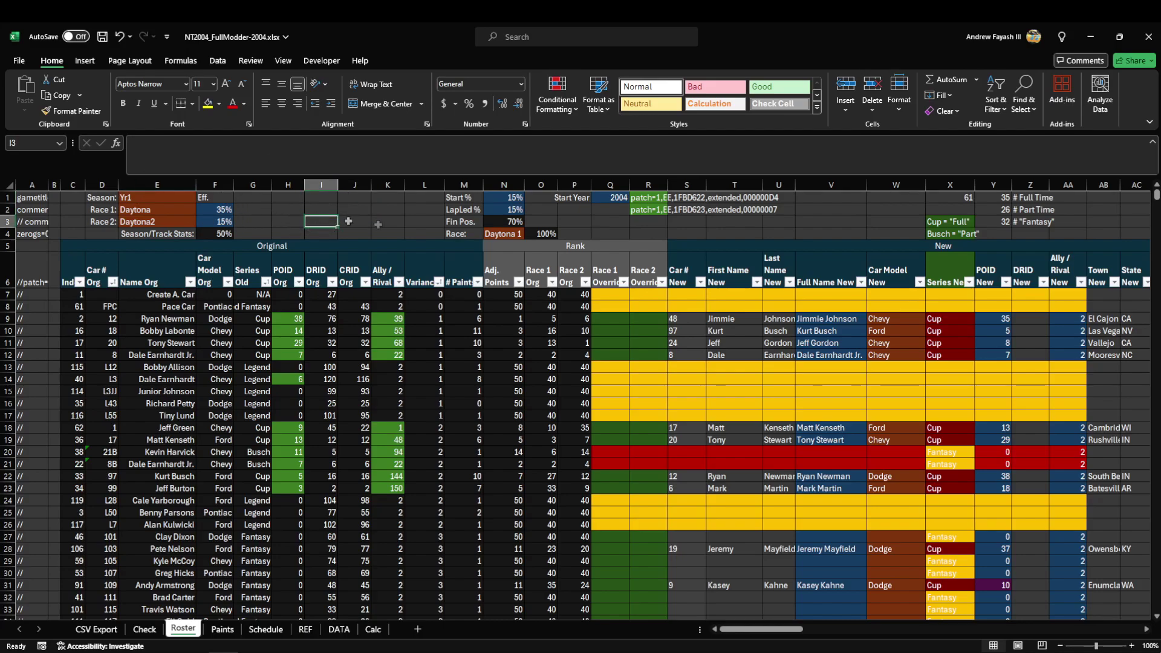
Set the Race on the Roster sheet to Bristol 1 and inspect the lookup formula of its percentage.
left_click(513, 234)
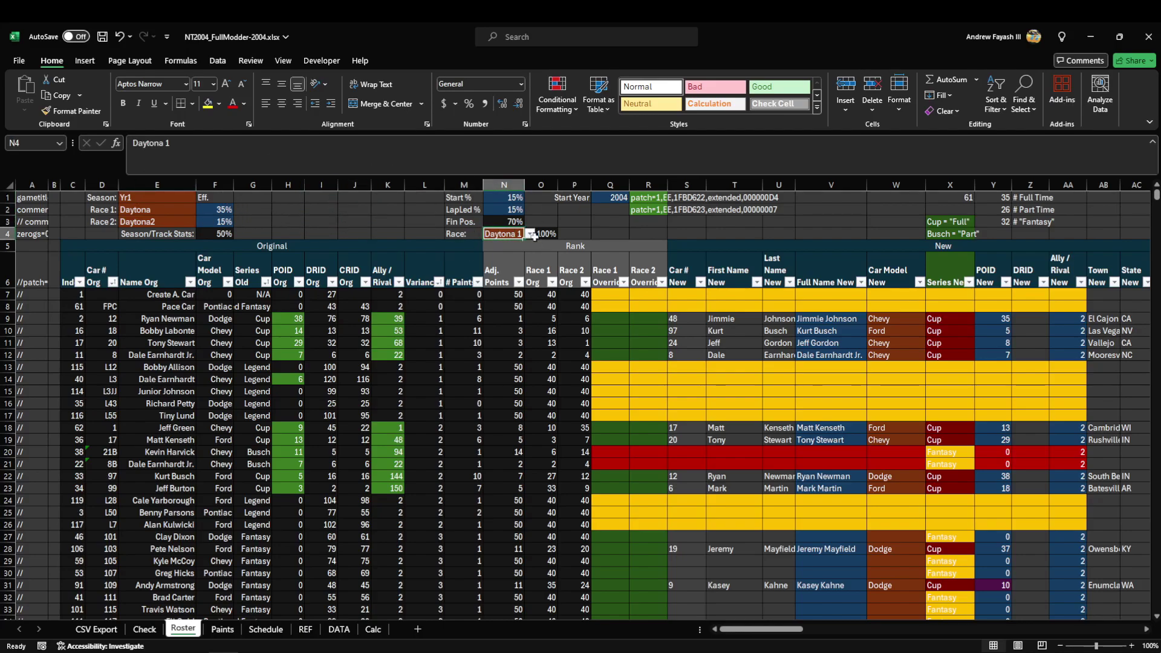
left_click(530, 235)
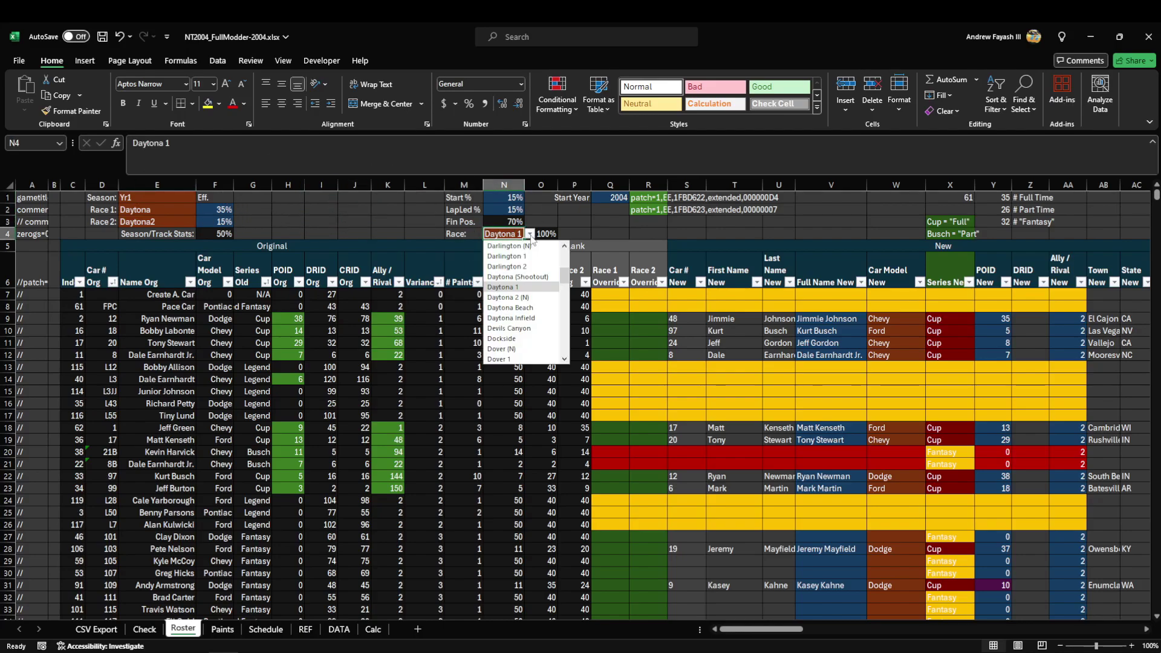
left_click_drag(567, 279, 568, 257)
left_click(512, 277)
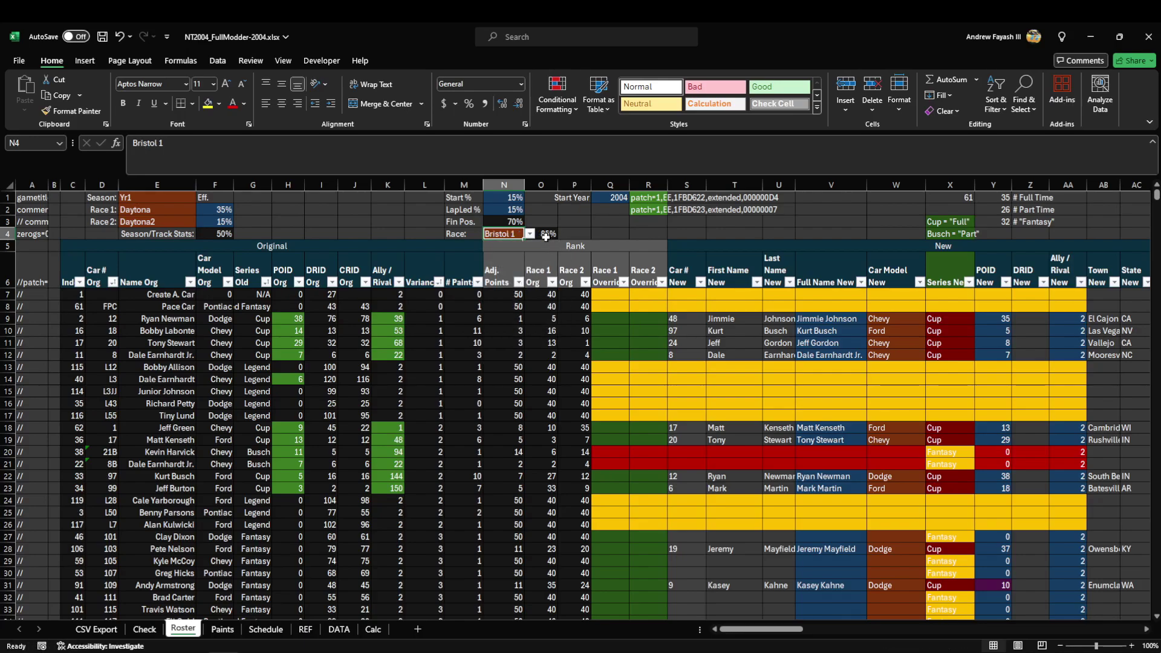
left_click(546, 236)
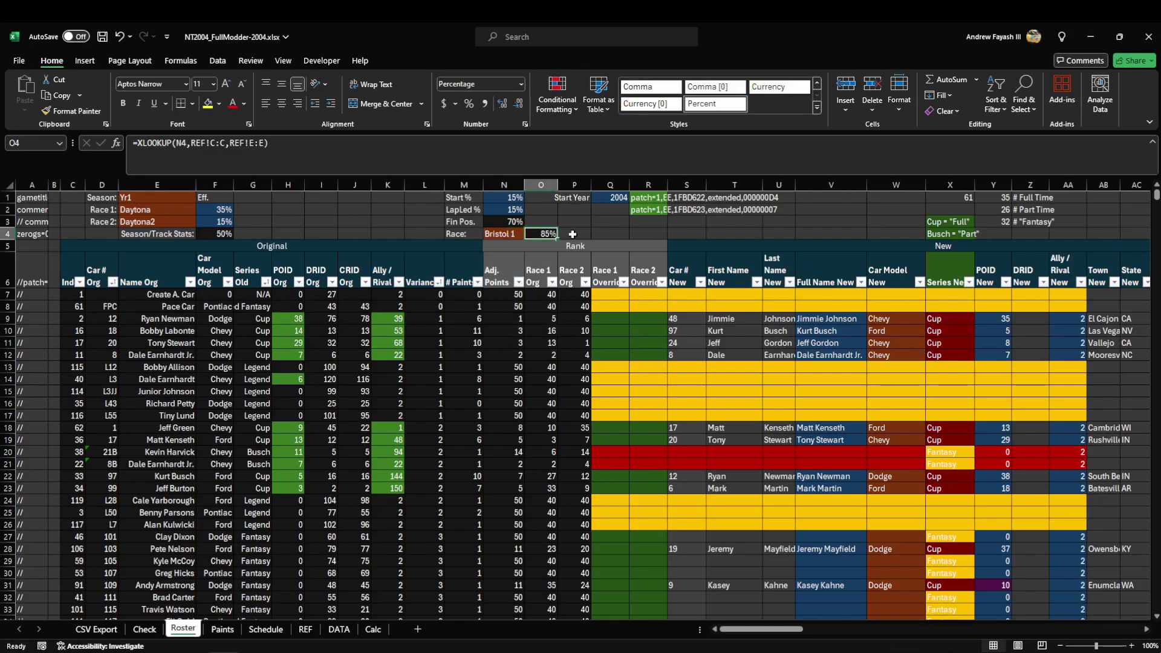
Review the available Race options on the Roster sheet and the tracks' Stat Modifier values on the REF sheet.
left_click(503, 234)
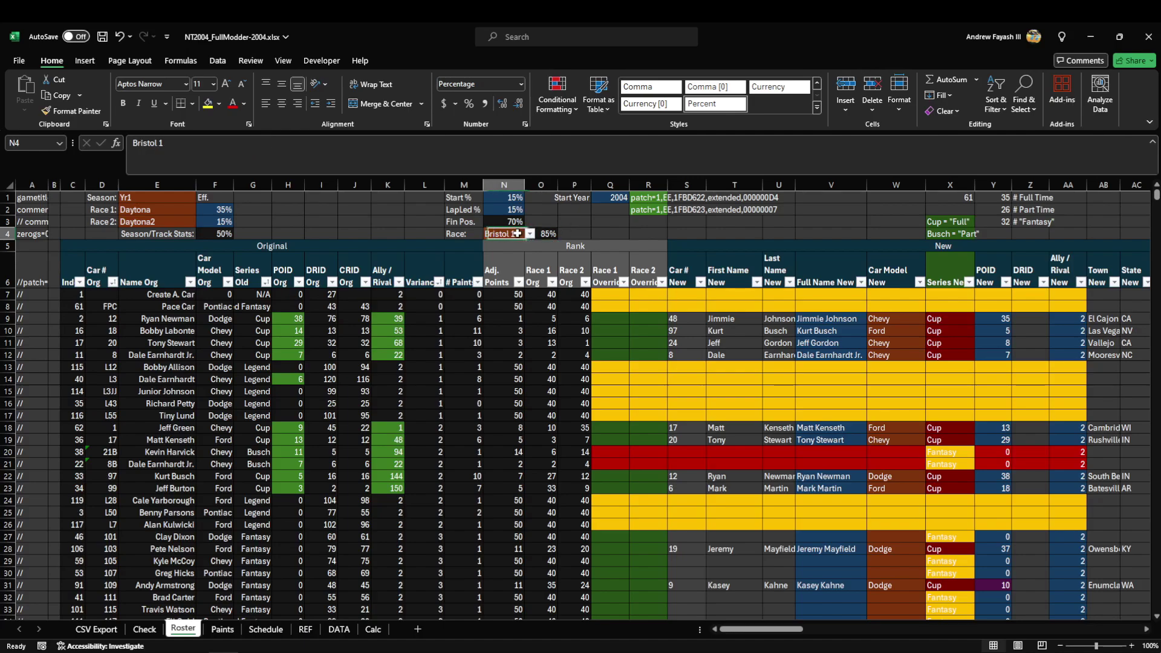
left_click(530, 234)
left_click(546, 234)
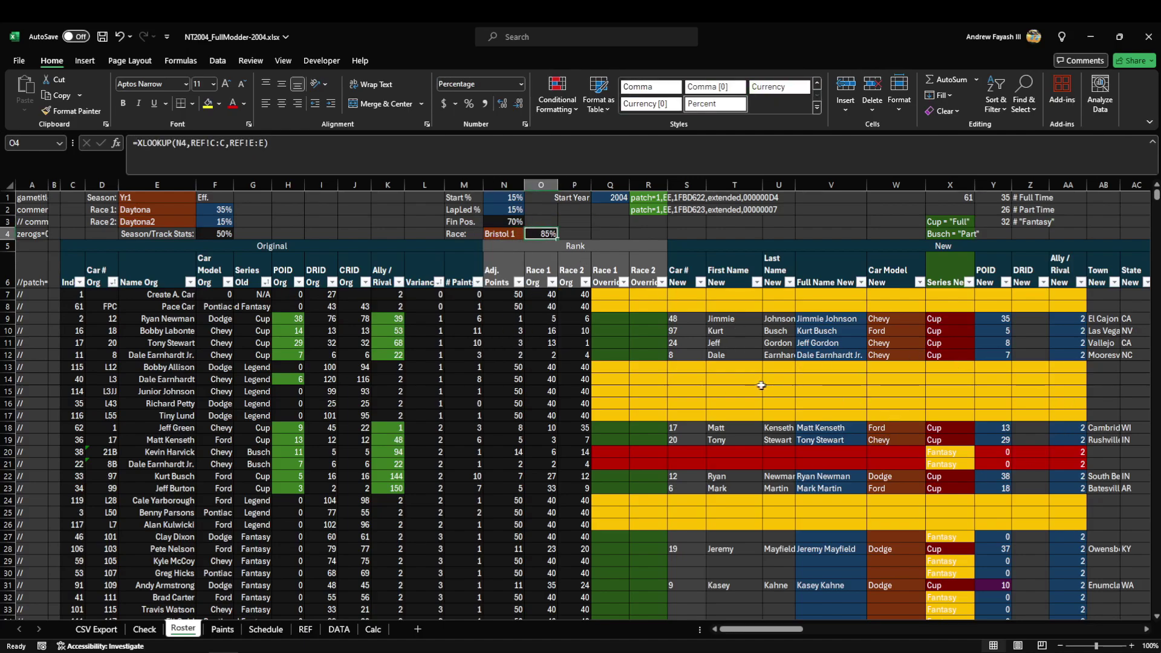
key("Left")
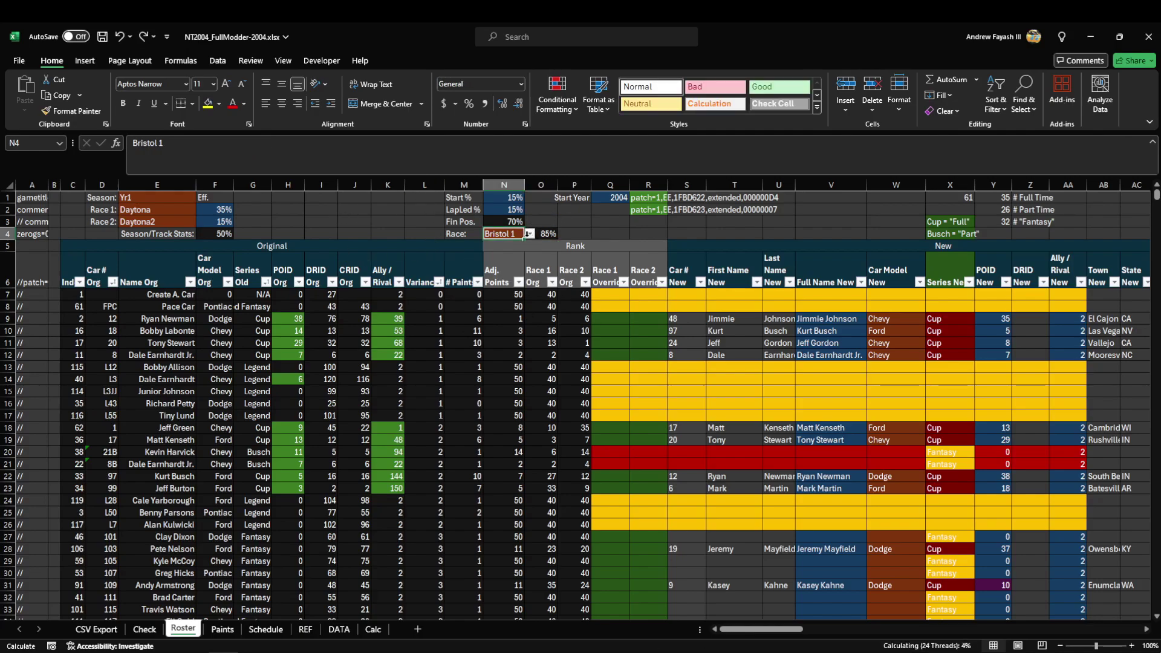
left_click(530, 233)
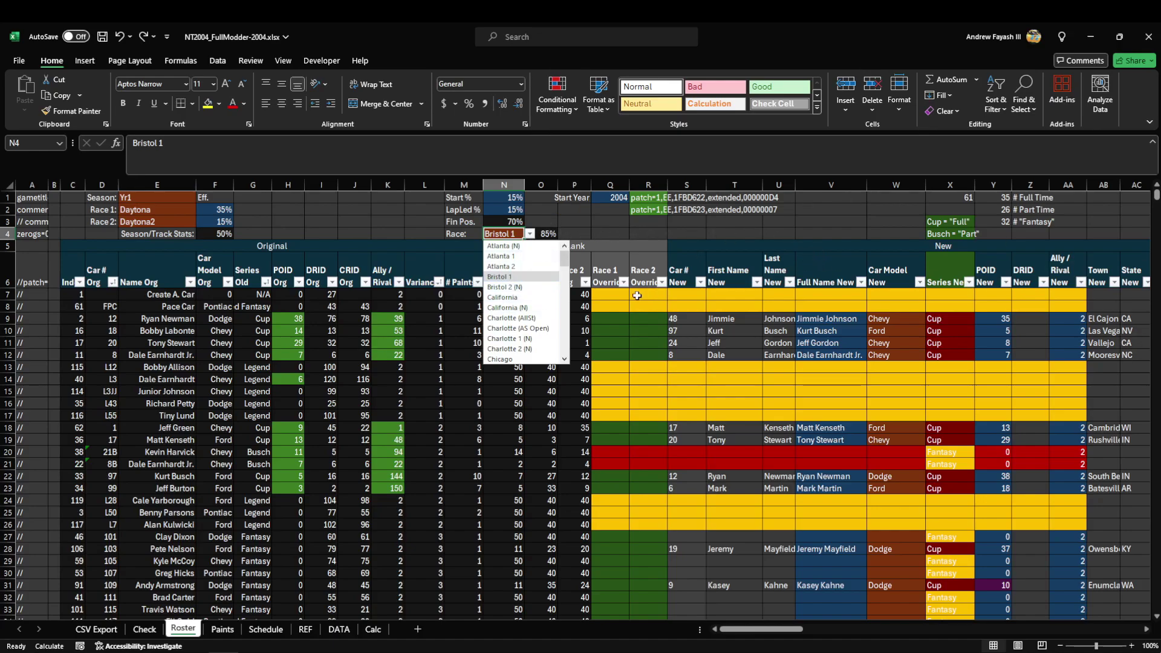
left_click(430, 231)
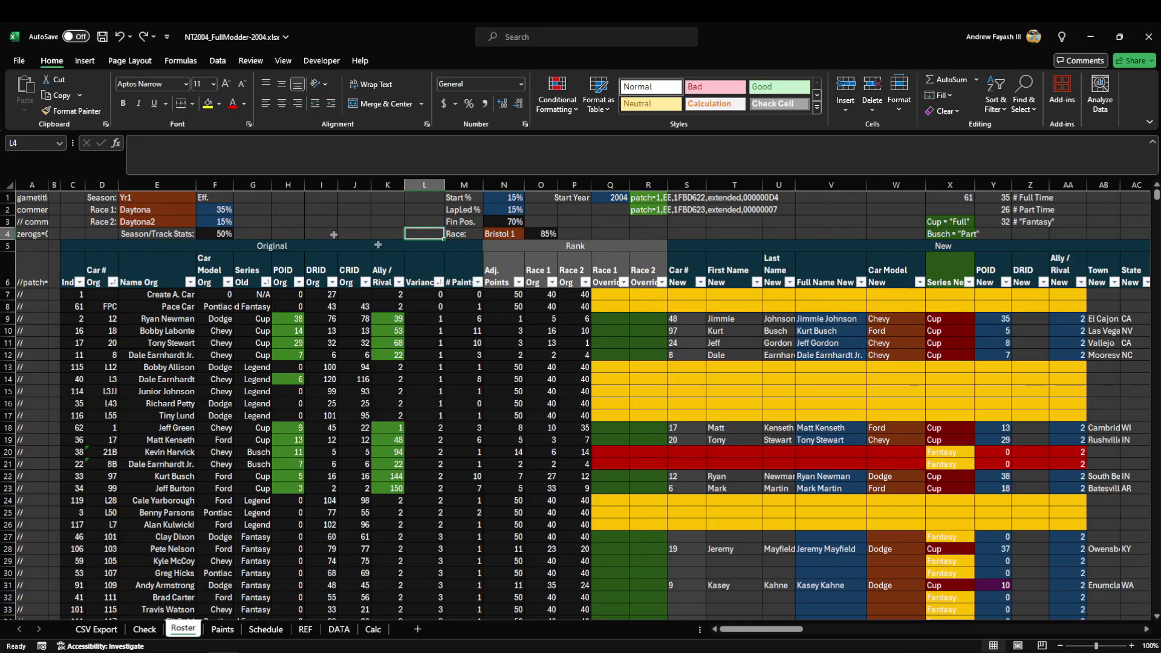
left_click(306, 634)
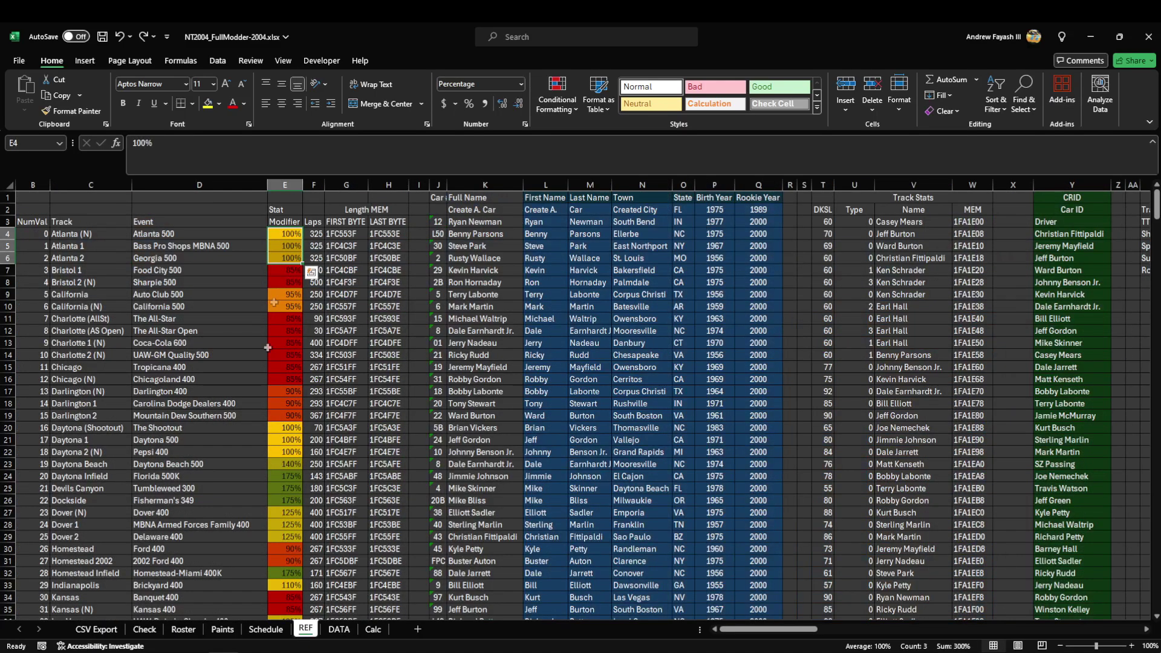
left_click(183, 630)
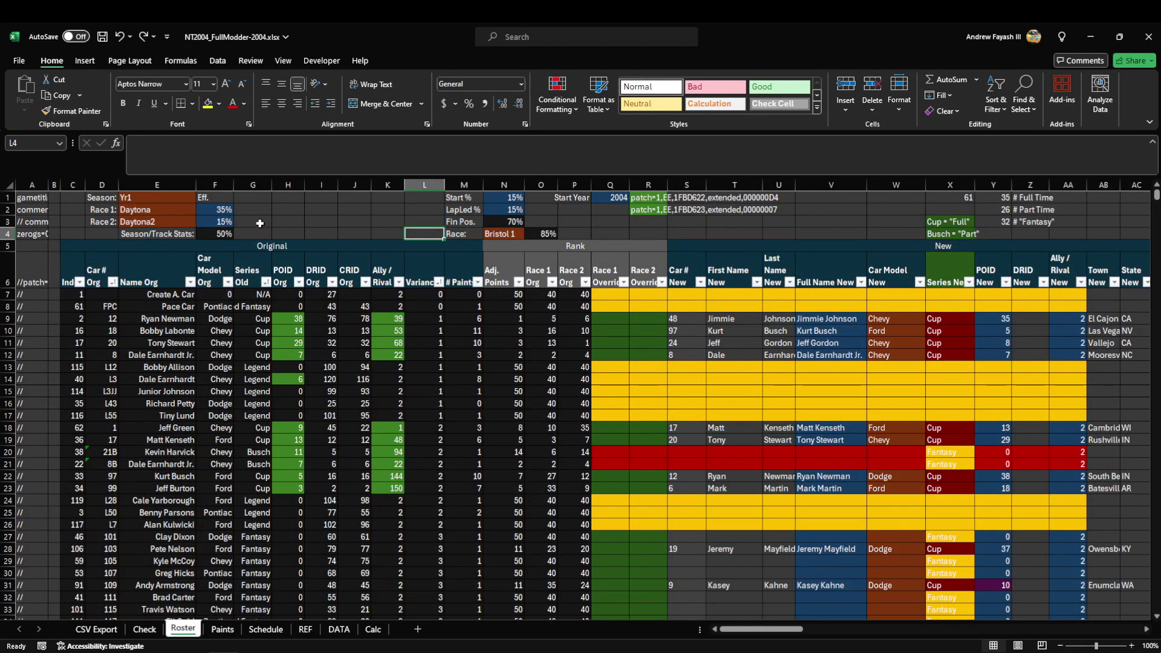
Switch the Roster sheet's Season to Yr2 and Yr3, and set it back to Yr1.
left_click(179, 198)
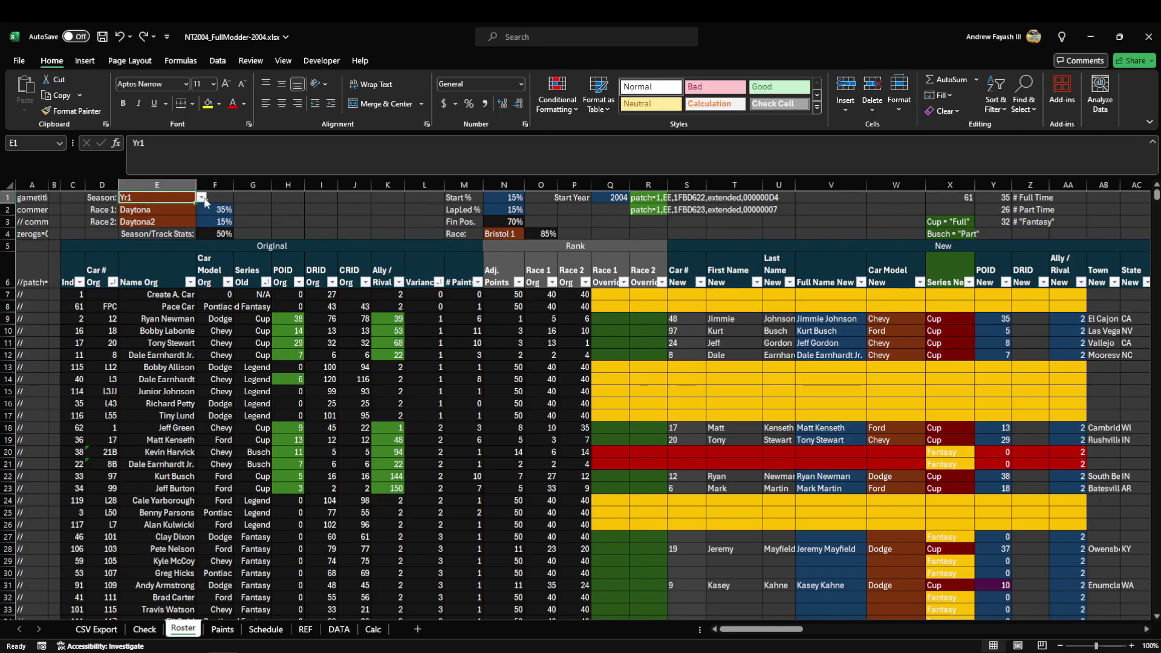
left_click(202, 199)
left_click(145, 221)
left_click(202, 199)
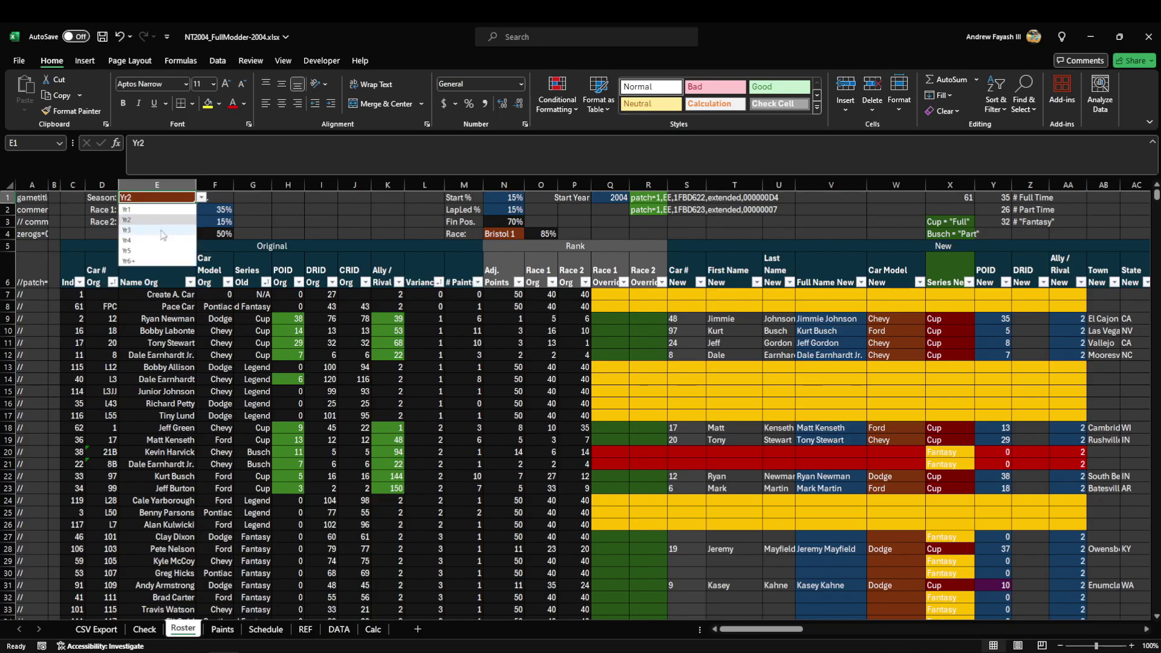
left_click(162, 230)
left_click(202, 202)
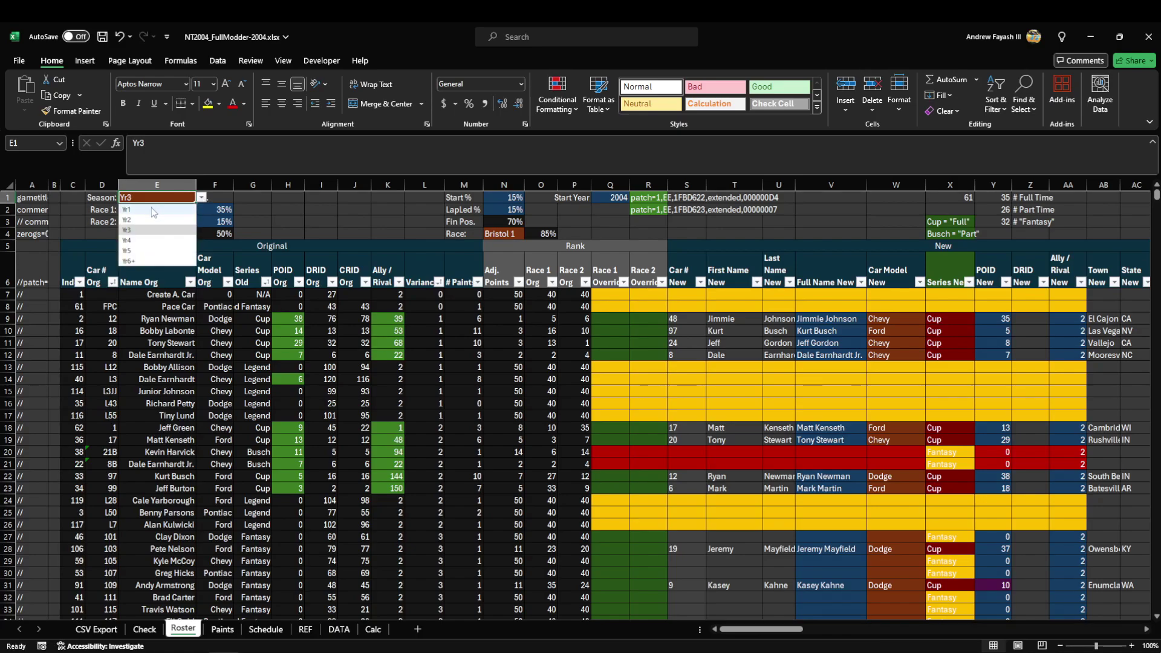
left_click(151, 208)
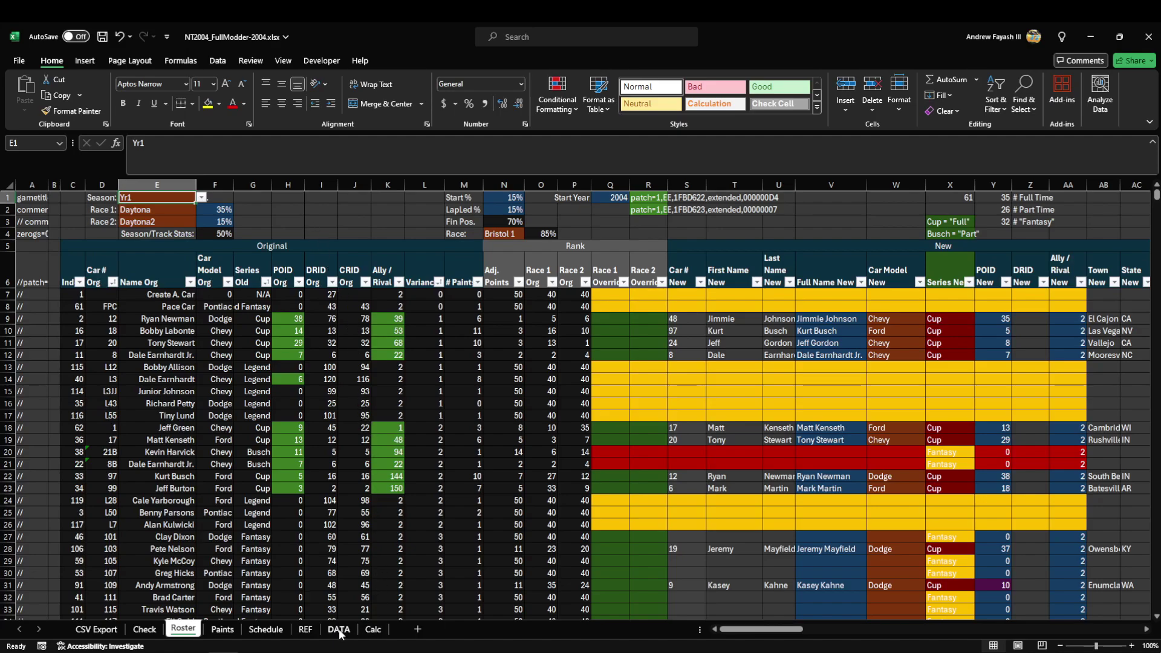
Check the race percentage formula and review the available Season options on the Roster sheet.
left_click(537, 231)
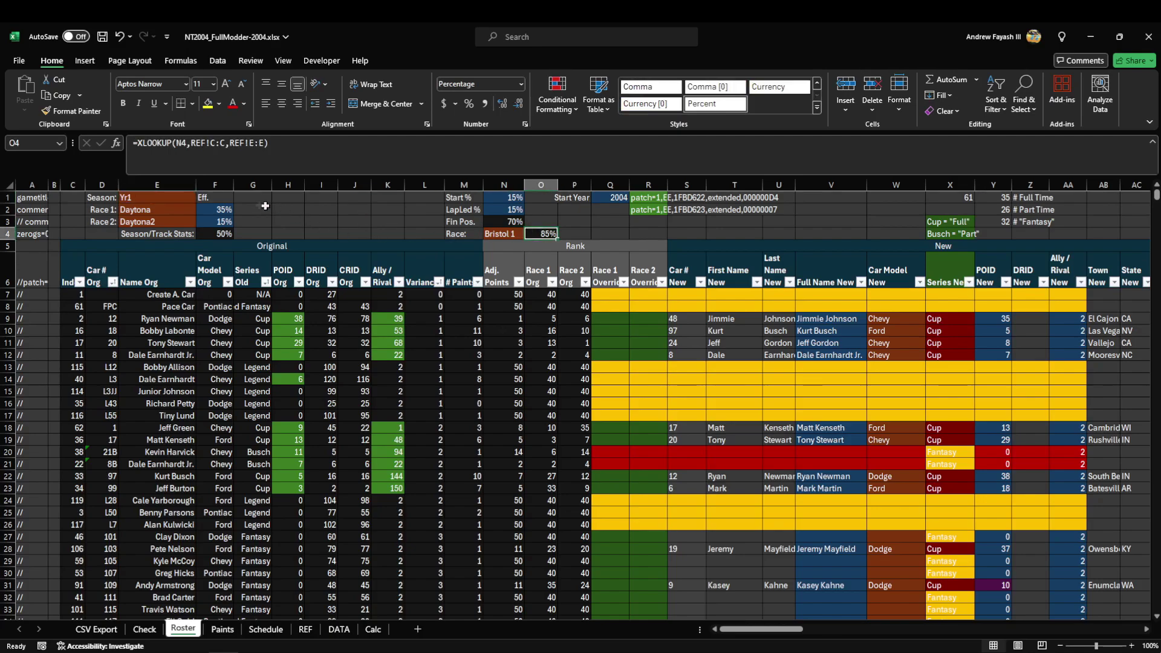
left_click(154, 194)
left_click(202, 198)
left_click(202, 199)
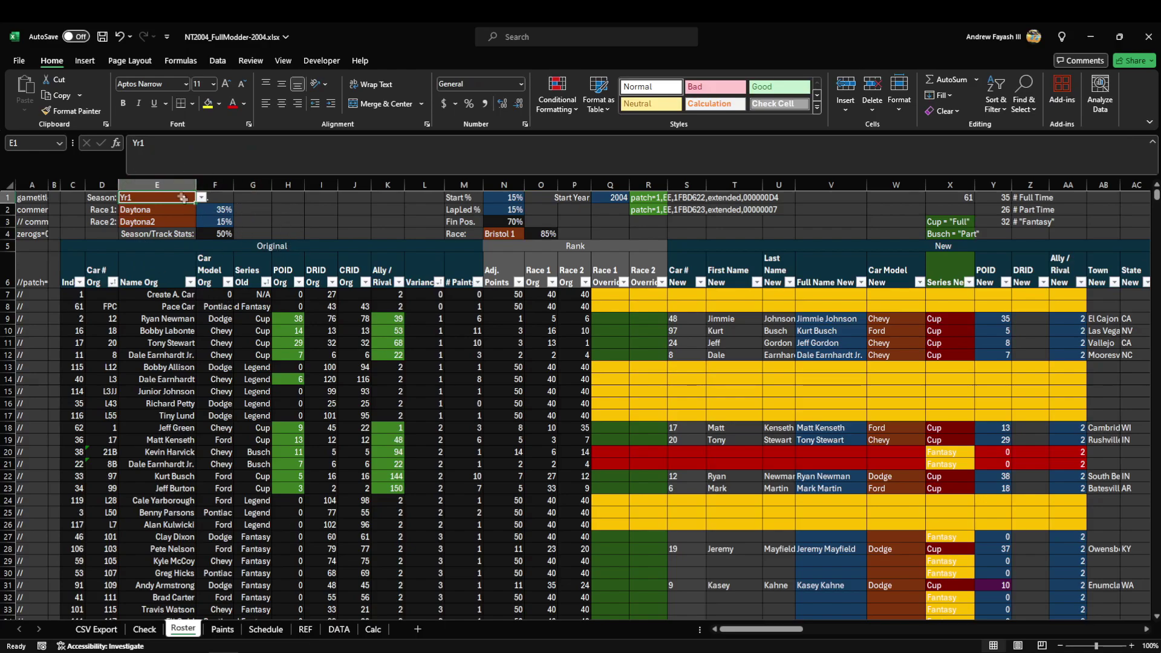
left_click(202, 199)
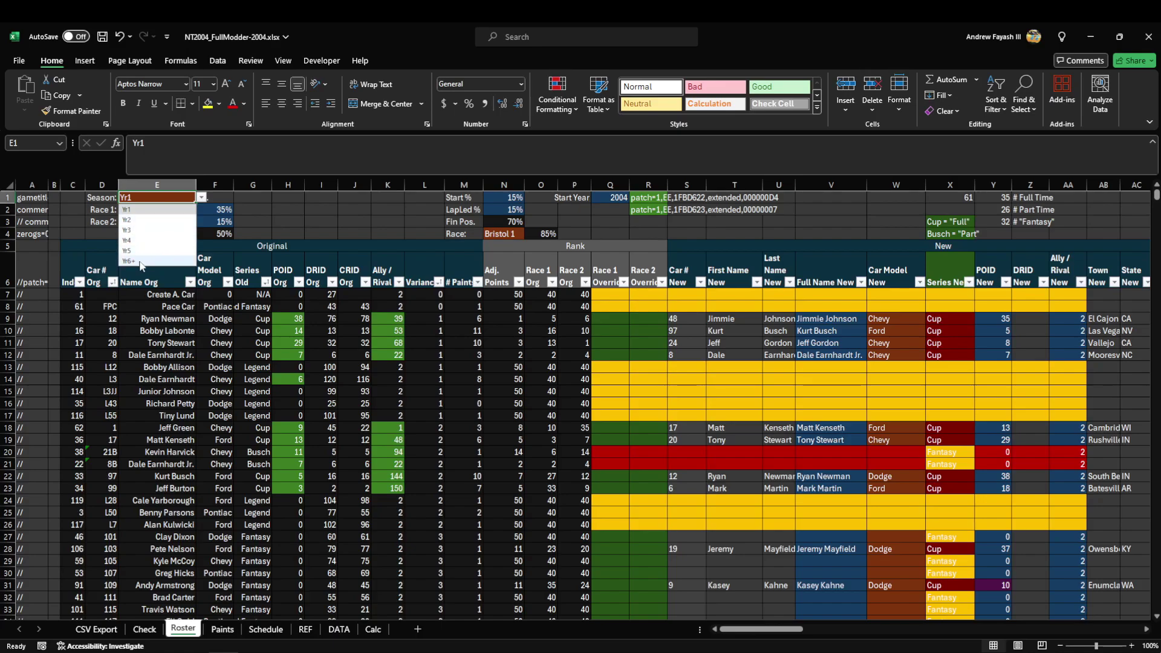
left_click(275, 222)
Clear the Race 1 and Race 2 track entries in the Roster sheet's settings.
left_click(193, 213)
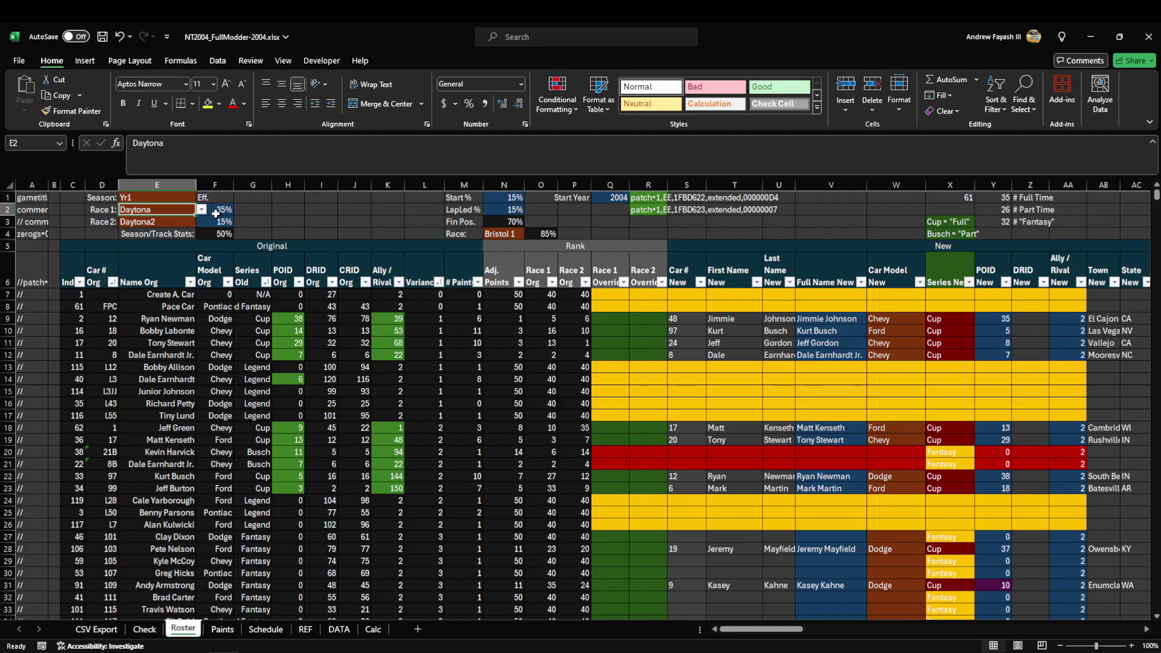
key("shift+Down")
key("Delete")
key("Down")
key("Right")
key("Right")
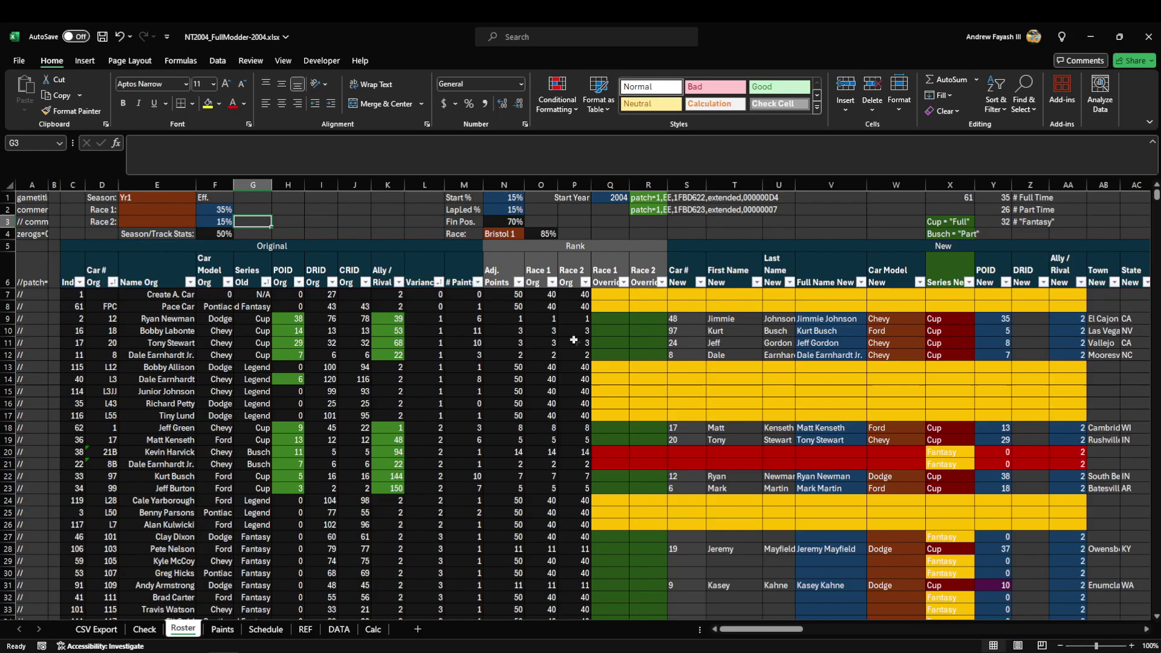
Examine the drivers' Adj. Points ranks on the Roster sheet and the COMB and PERC columns on the DATA sheet.
left_click_drag(499, 319, 570, 317)
left_click(511, 317)
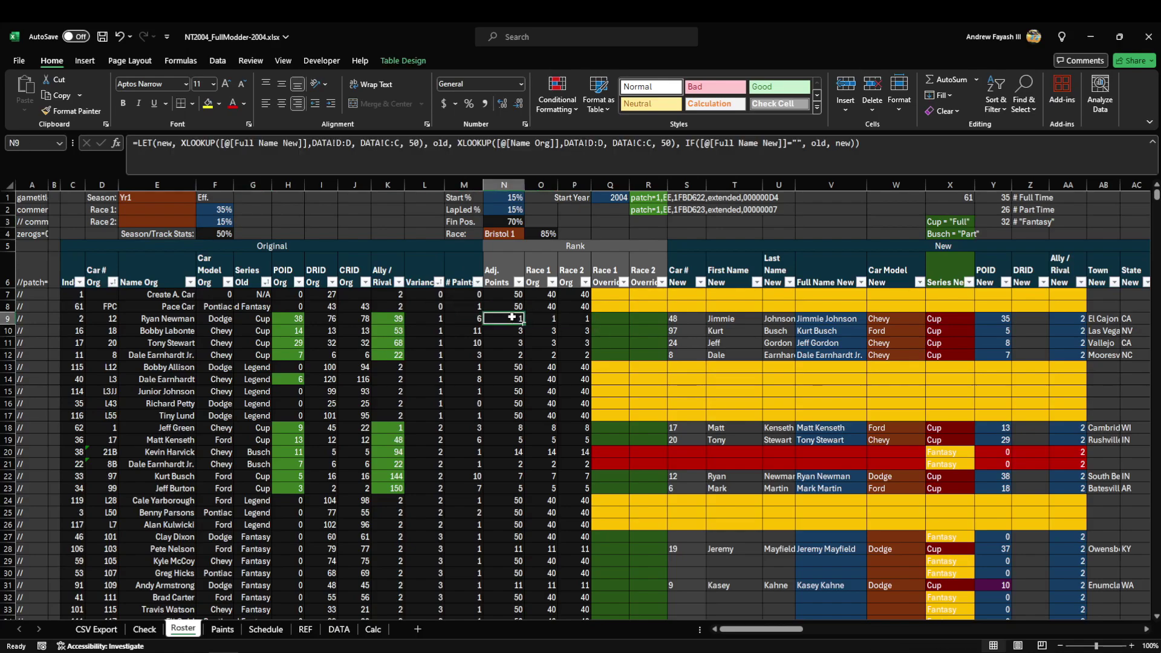
left_click(512, 353)
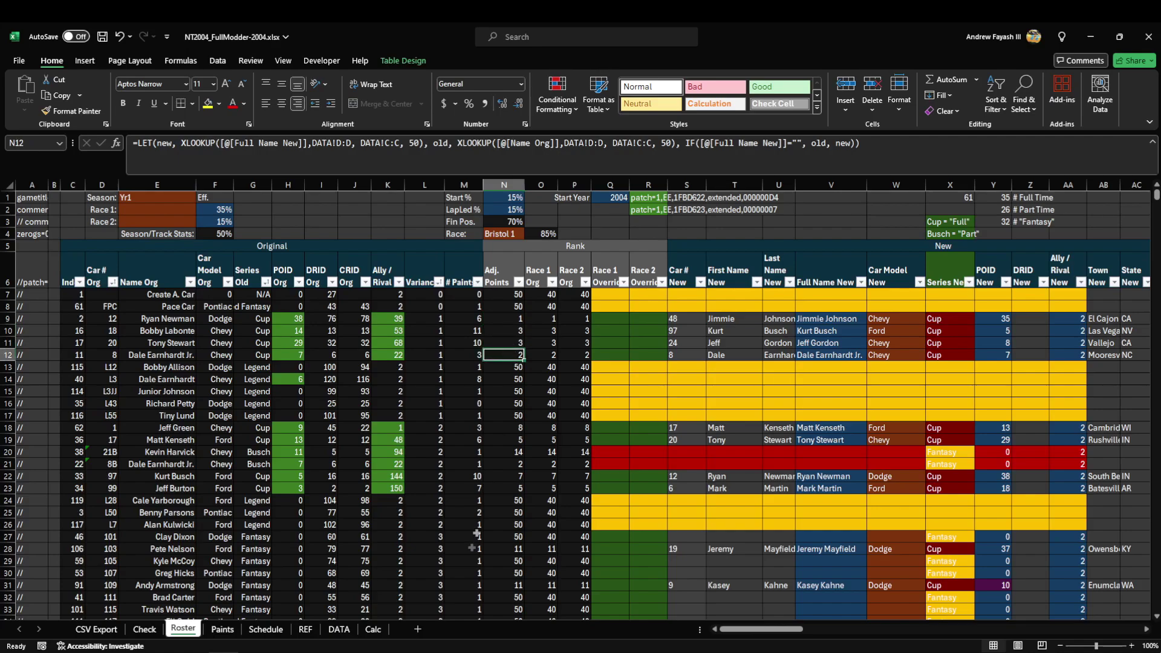
mouse_move(511, 329)
left_mouse_down()
mouse_move(511, 358)
mouse_move(511, 340)
left_mouse_up()
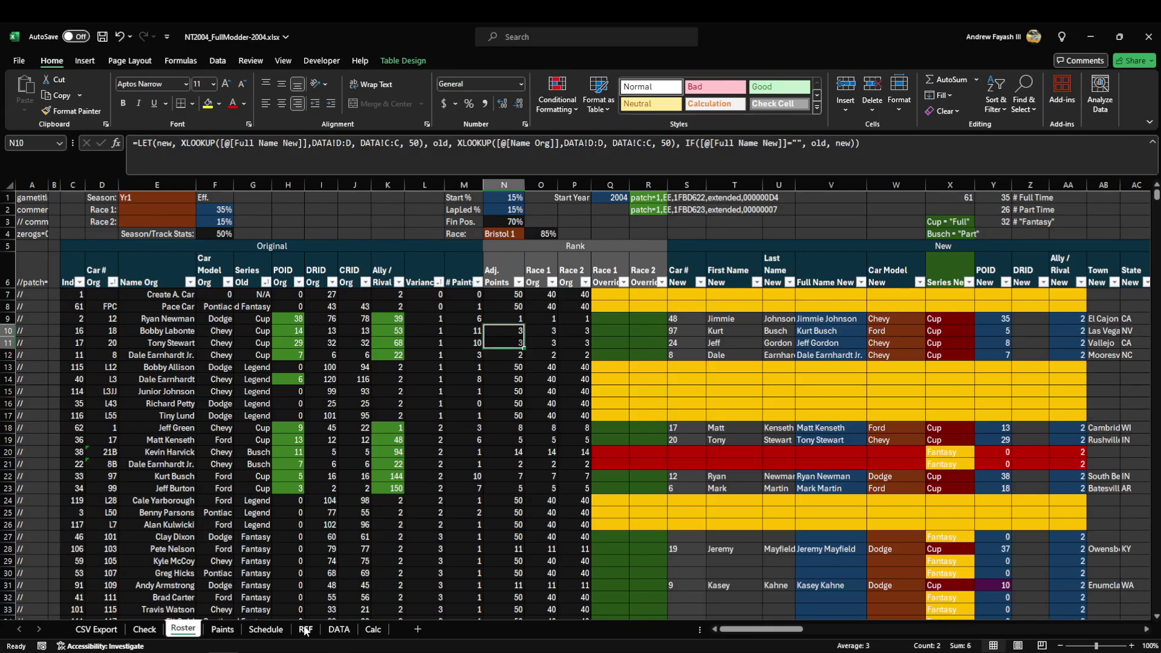
left_click(306, 629)
left_click(340, 629)
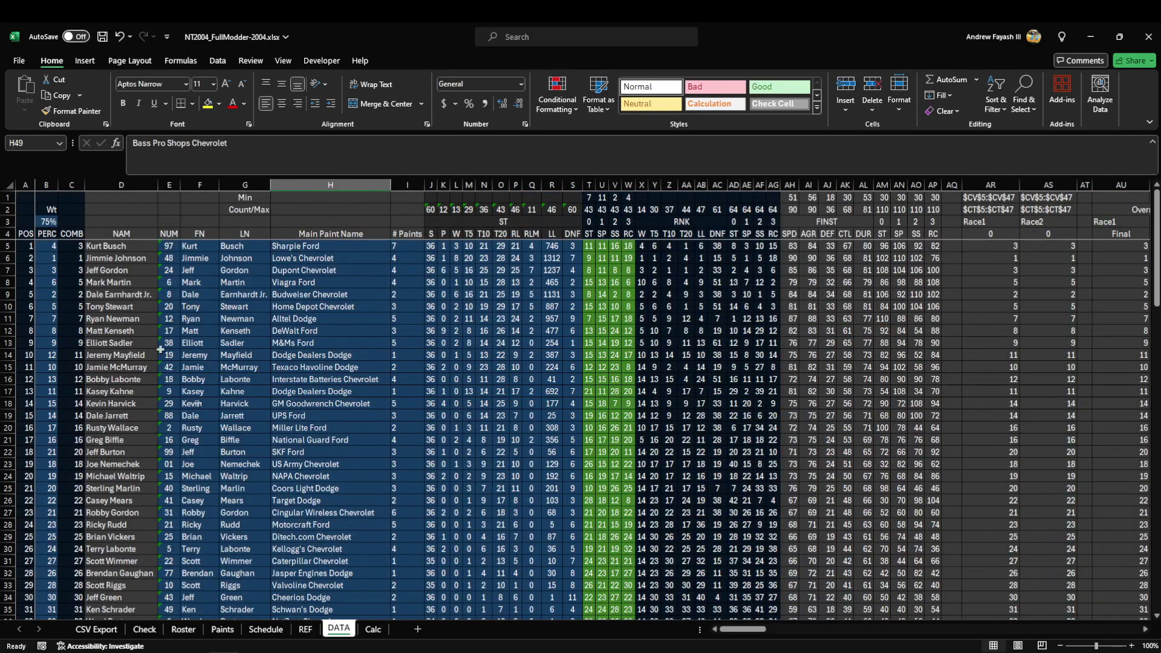
left_click_drag(71, 235, 77, 342)
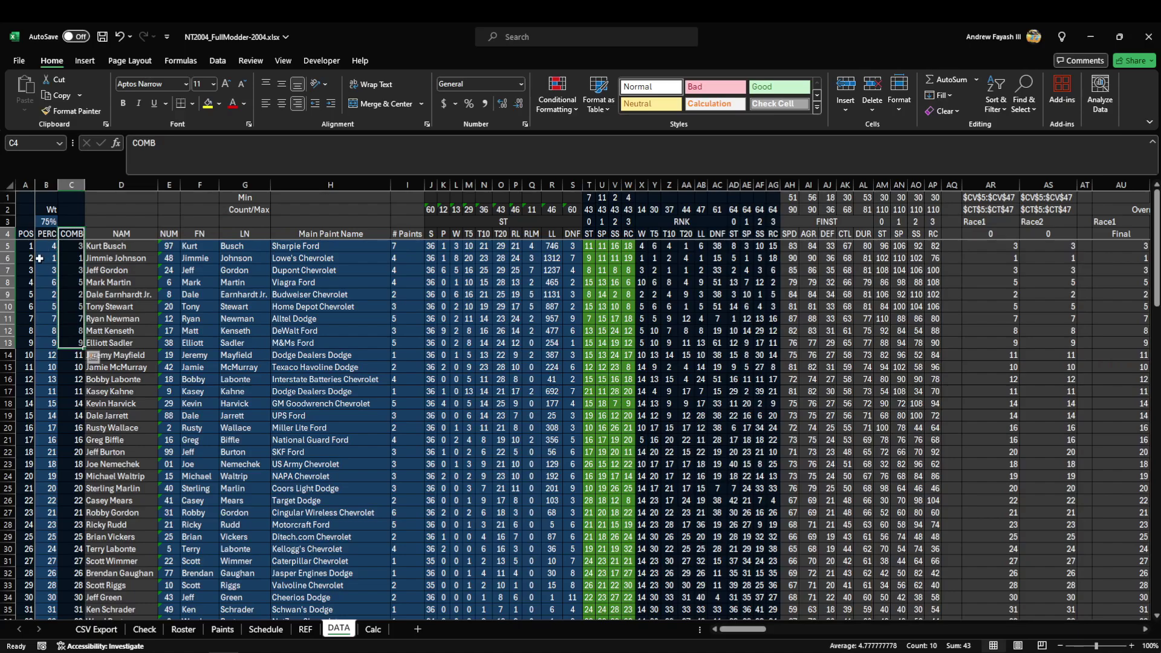
left_click_drag(45, 246, 46, 367)
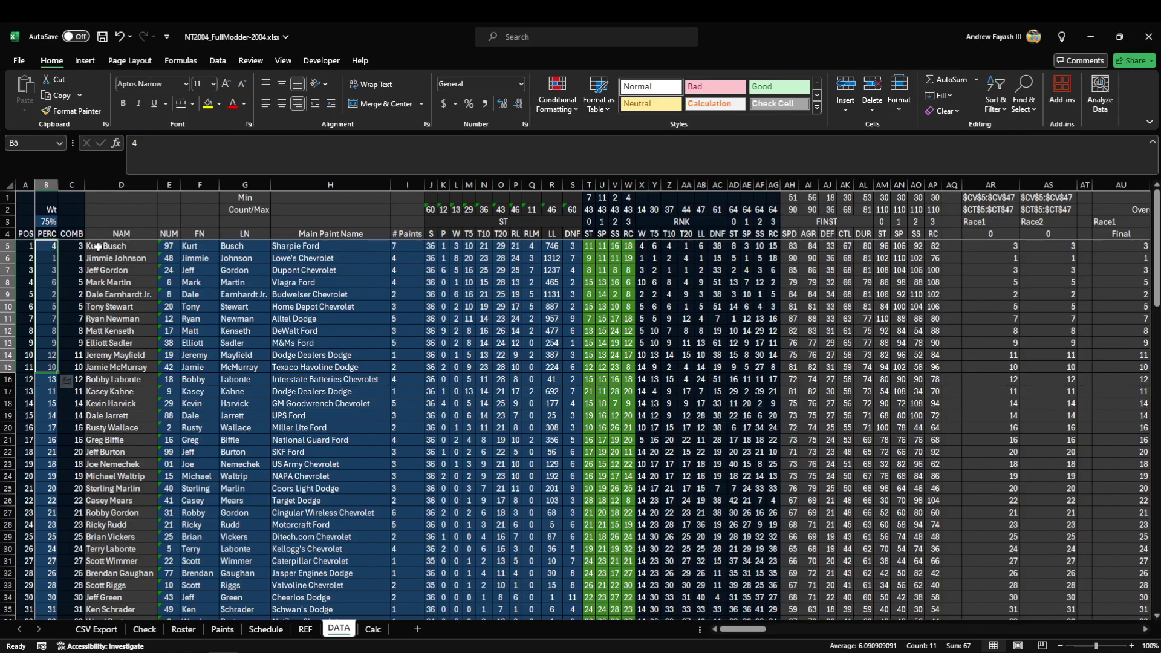
Compare the top two drivers' season stats on the DATA sheet and examine the PERC values down to the last drivers.
left_click(470, 246)
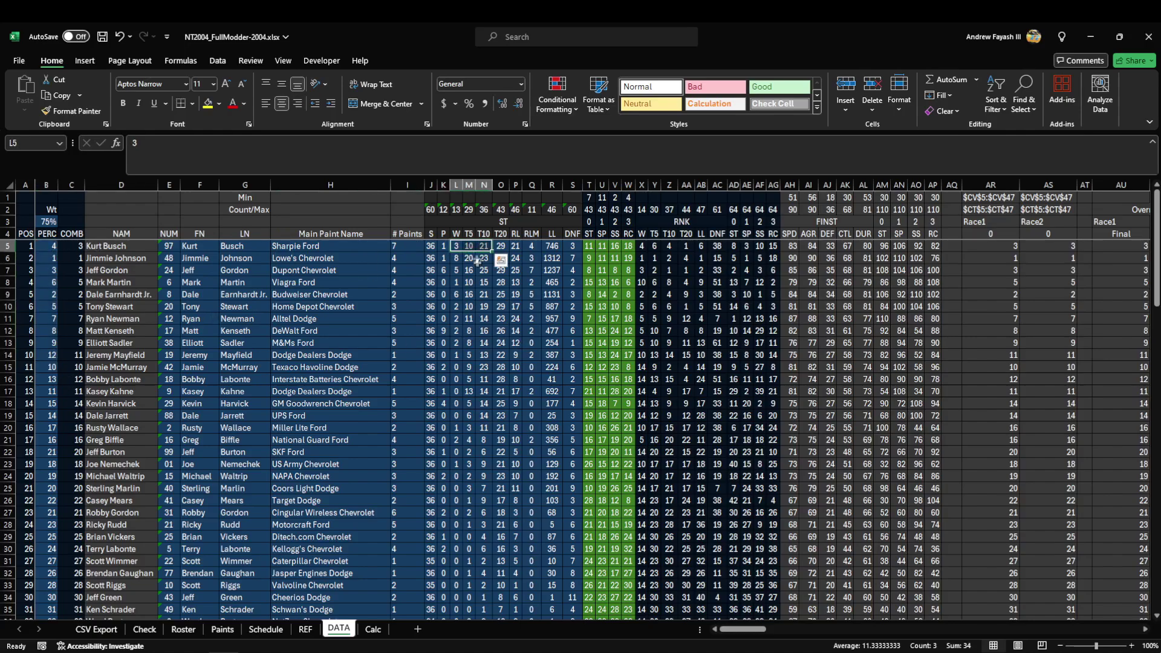
left_click(470, 262)
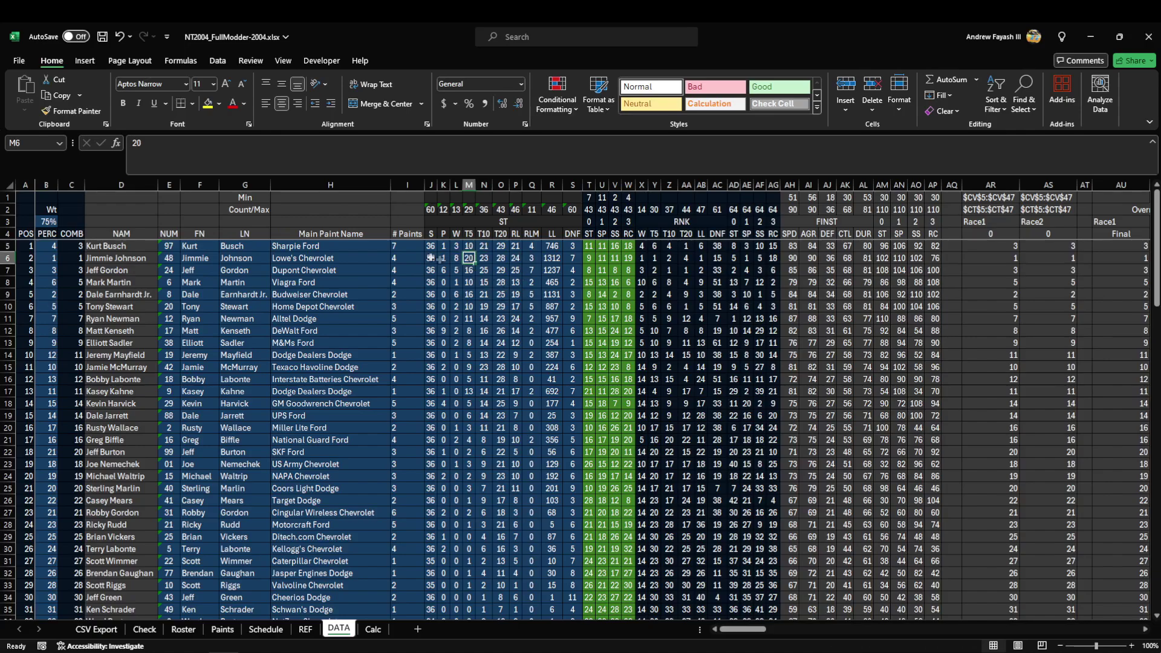
left_click_drag(456, 247, 459, 261)
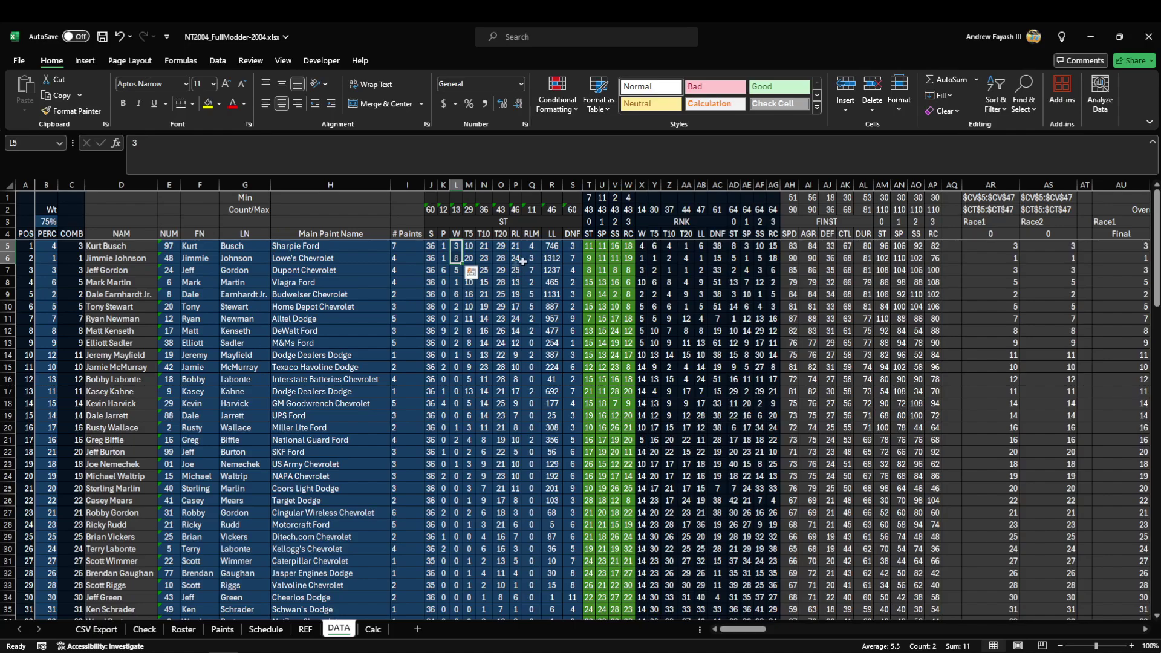
left_click(572, 256)
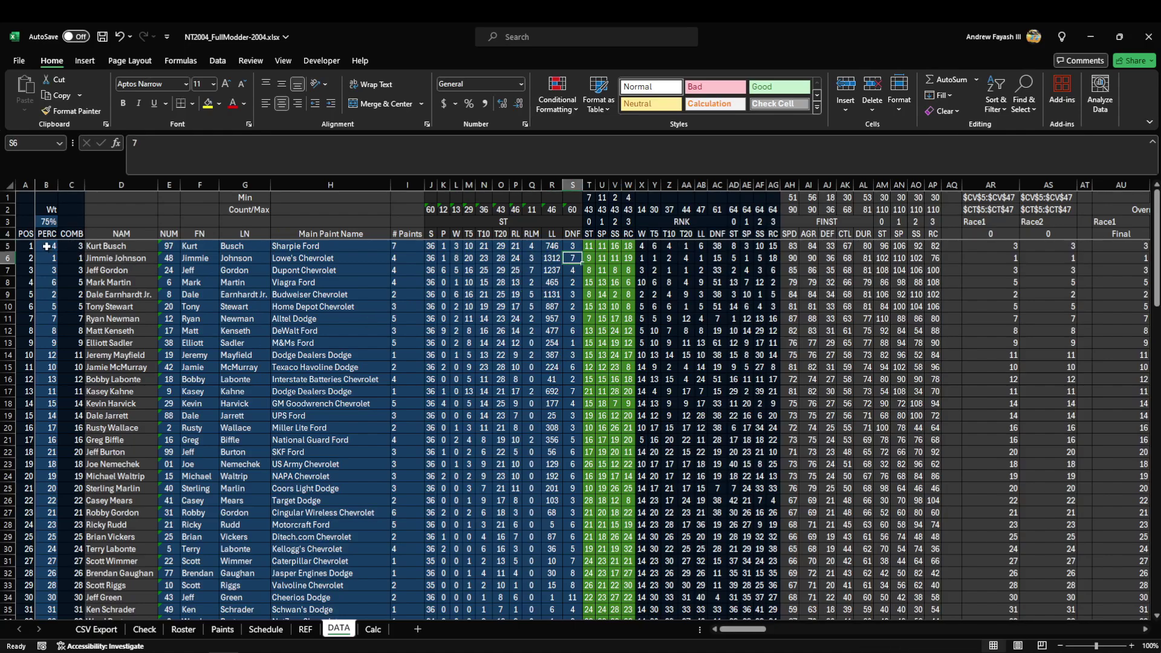
left_click_drag(47, 245, 55, 478)
scroll(55, 478, "down", 2)
scroll(55, 479, "down", 13)
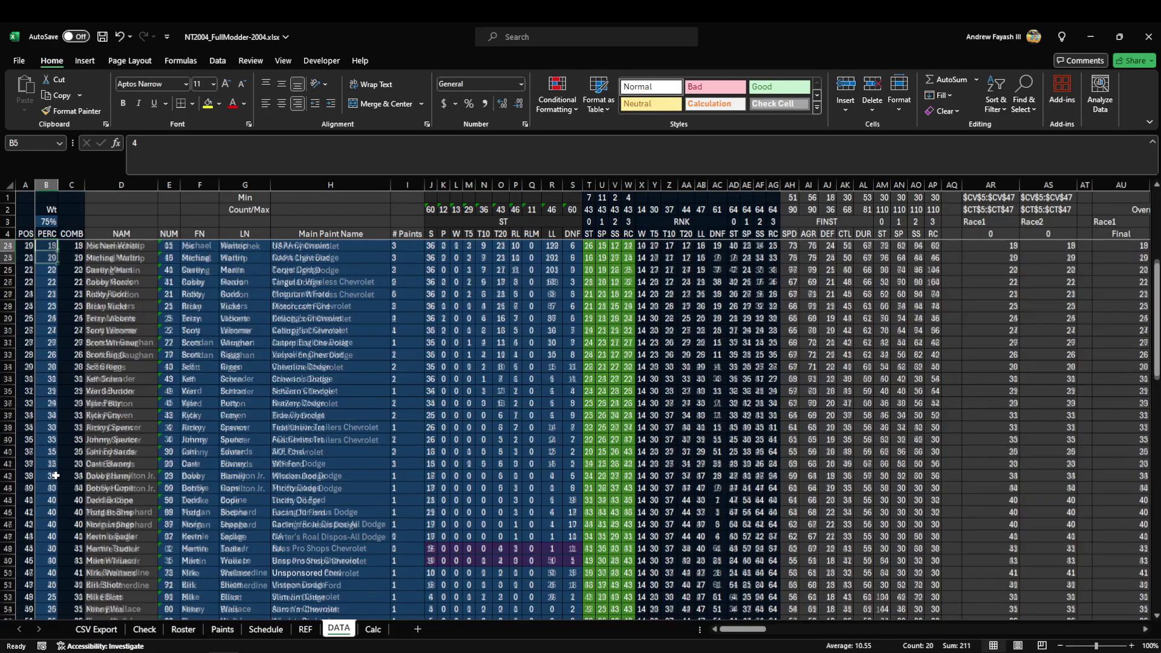
left_click_drag(54, 351, 54, 379)
scroll(58, 436, "up", 4)
scroll(57, 435, "down", 1)
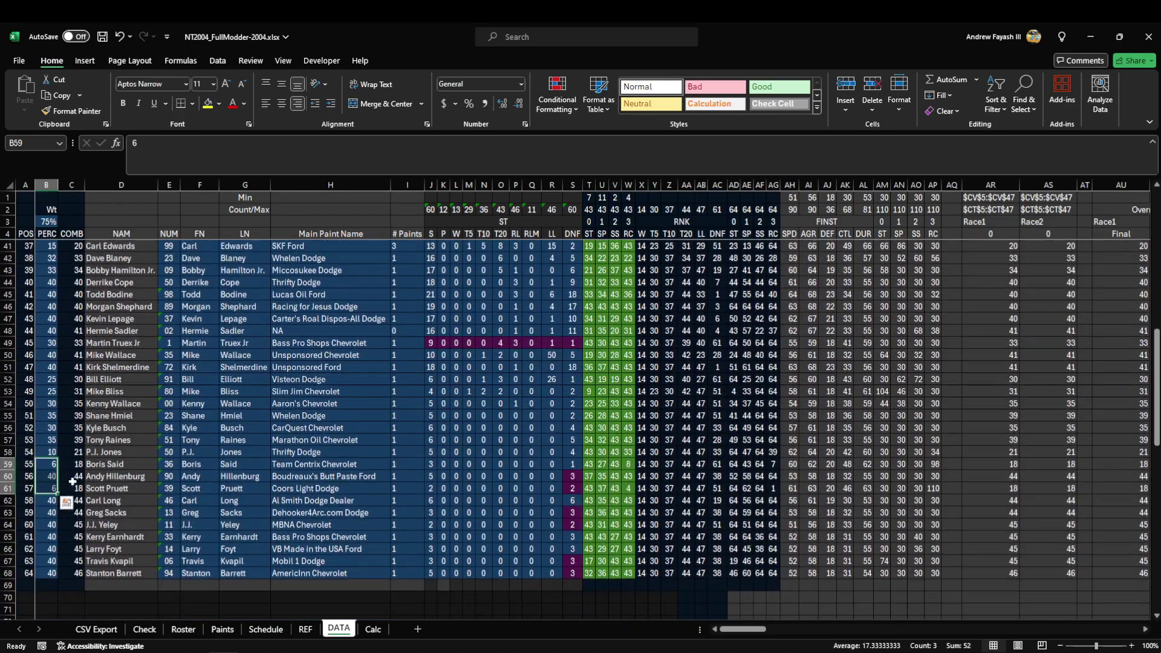
Check a driver's COMB formula on the DATA sheet, clear the whole PERC column from row 5 to row 68, and restore it.
left_click(71, 488)
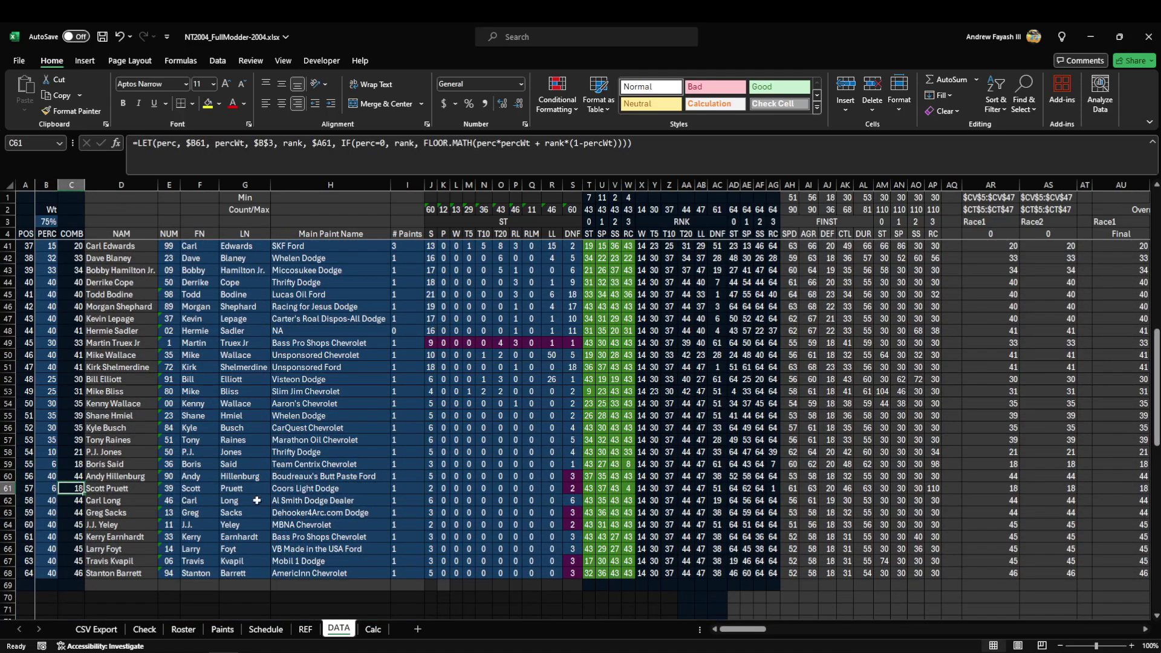
scroll(259, 423, "up", 12)
left_click(46, 246)
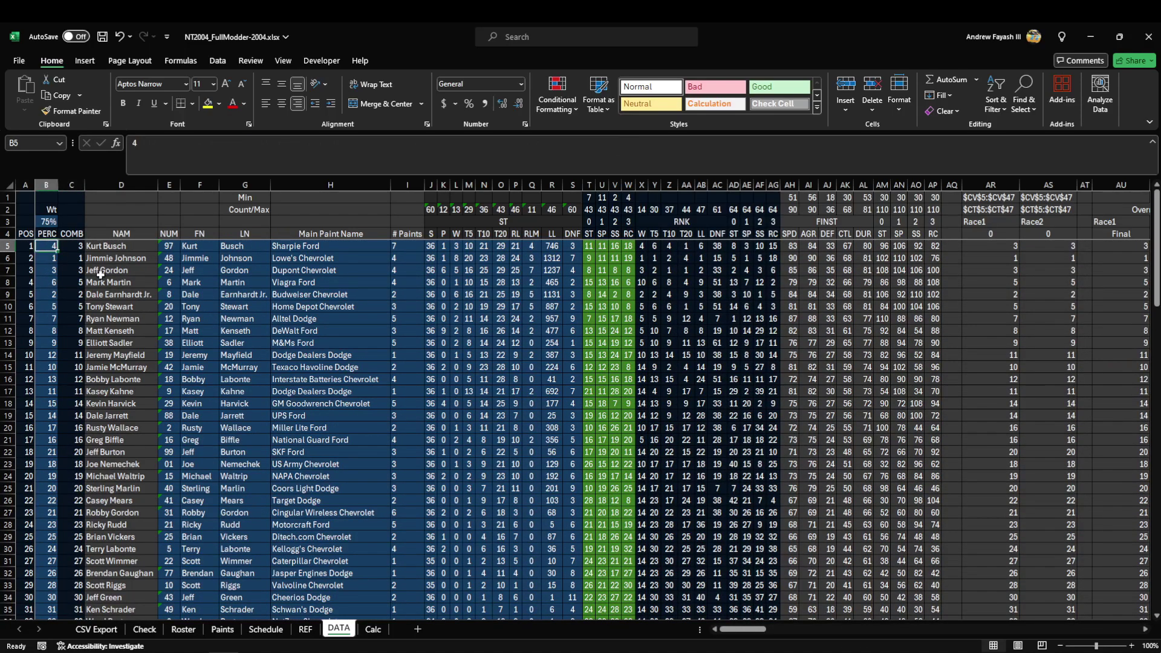
scroll(280, 383, "down", 5)
scroll(280, 383, "down", 2)
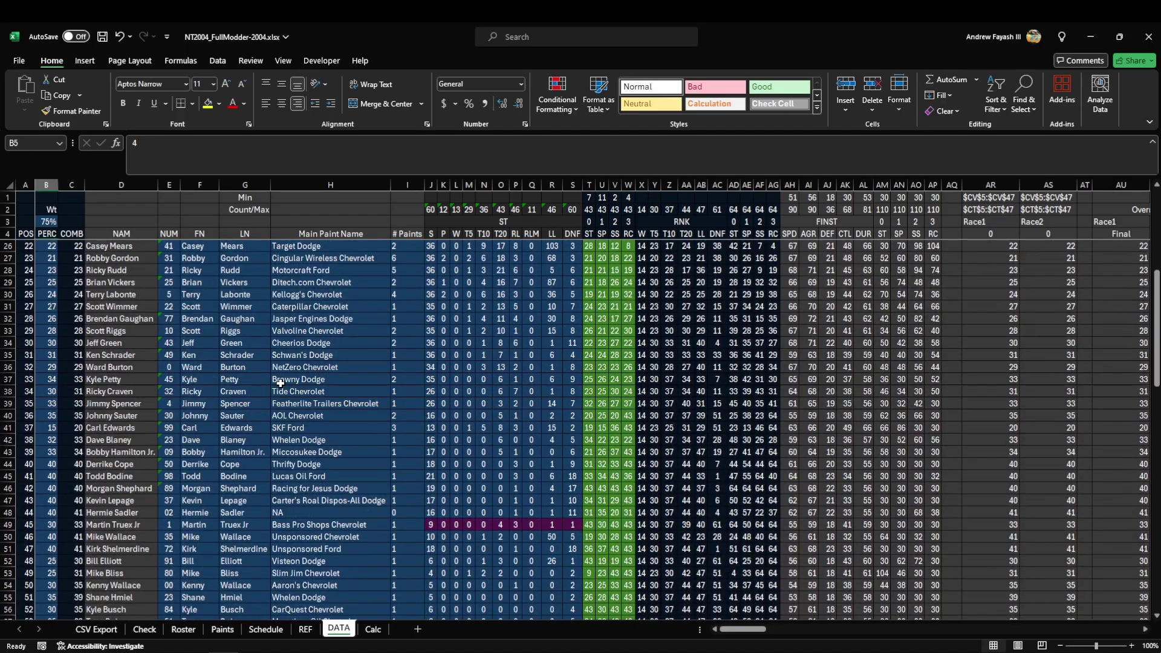
scroll(280, 383, "down", 5)
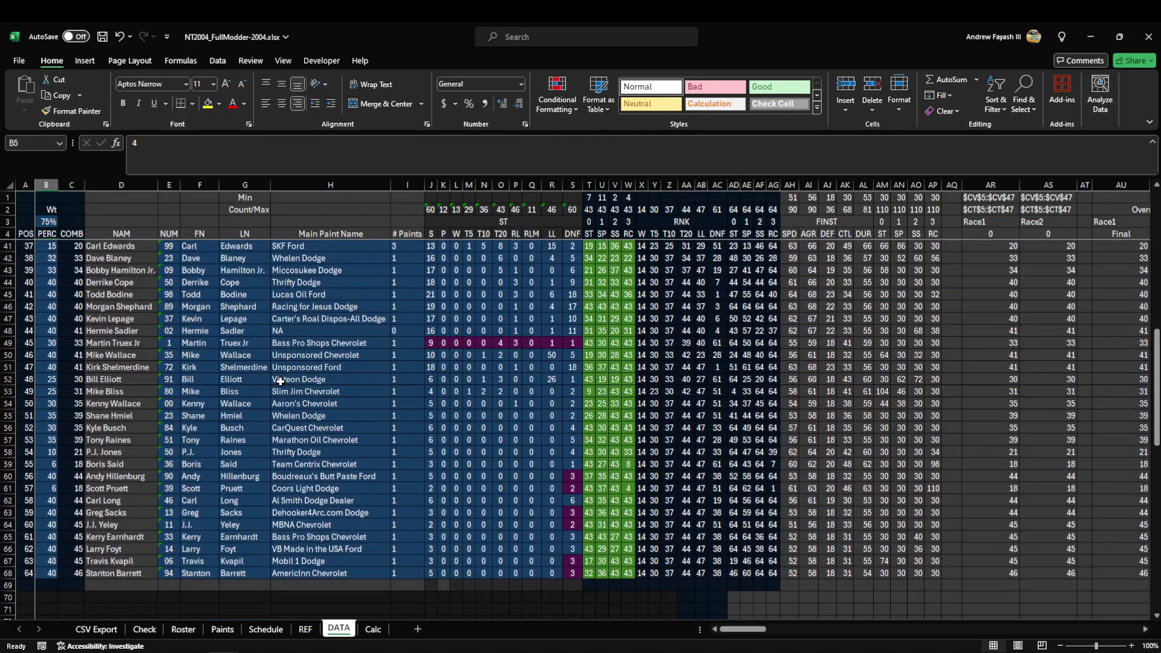
left_click(55, 575, "shift")
key("ctrl+c")
scroll(175, 535, "up", 12)
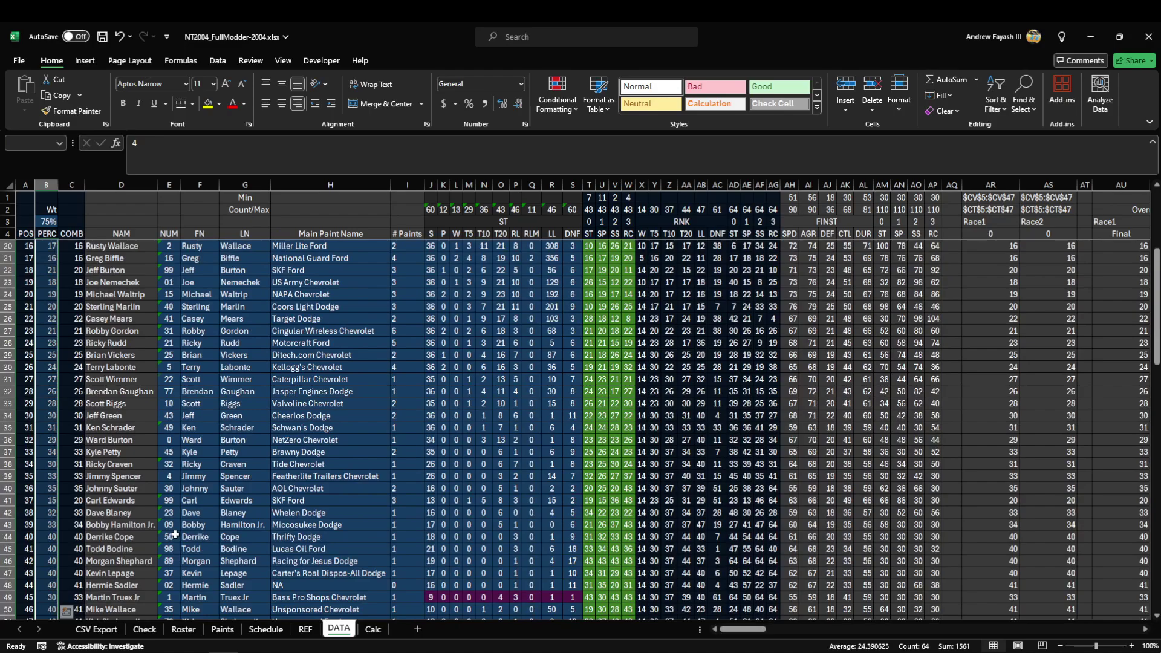
key("Delete")
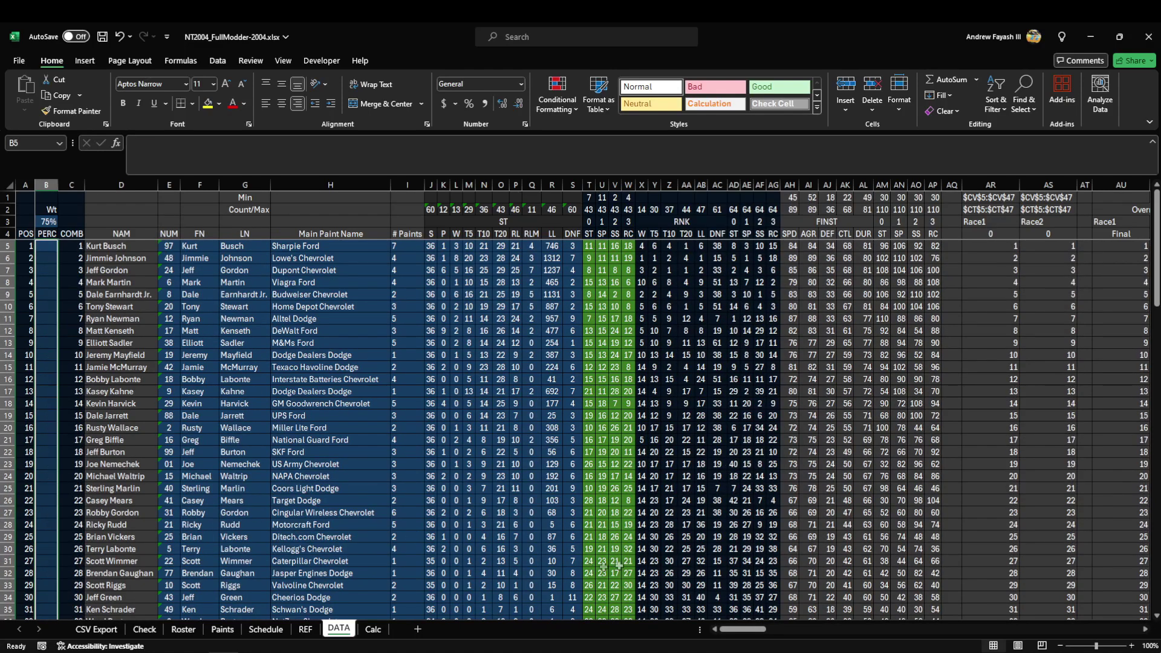
key("ctrl+v")
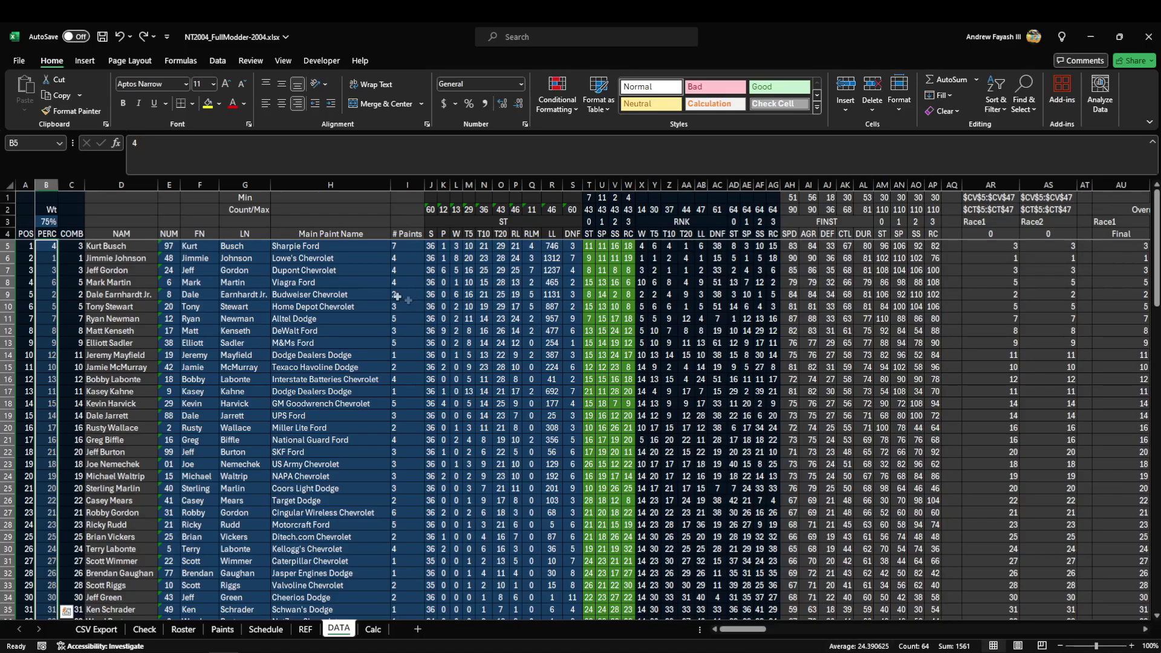
left_click(260, 272)
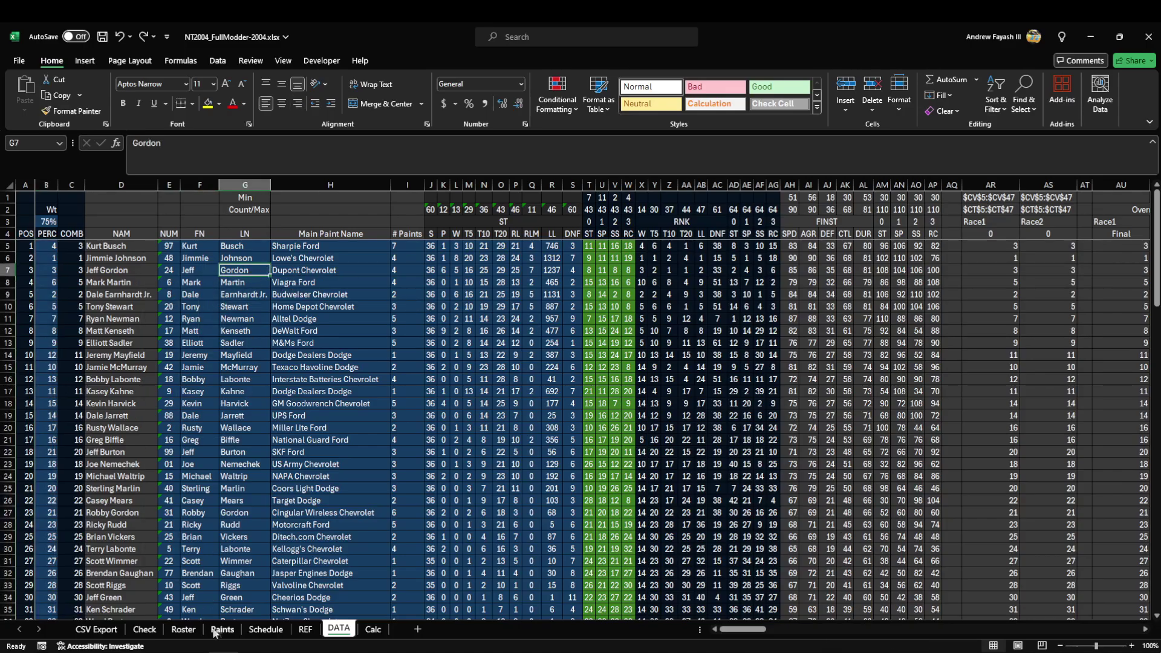
Set the Race 1 track to Daytona in the Roster sheet's settings.
left_click(184, 629)
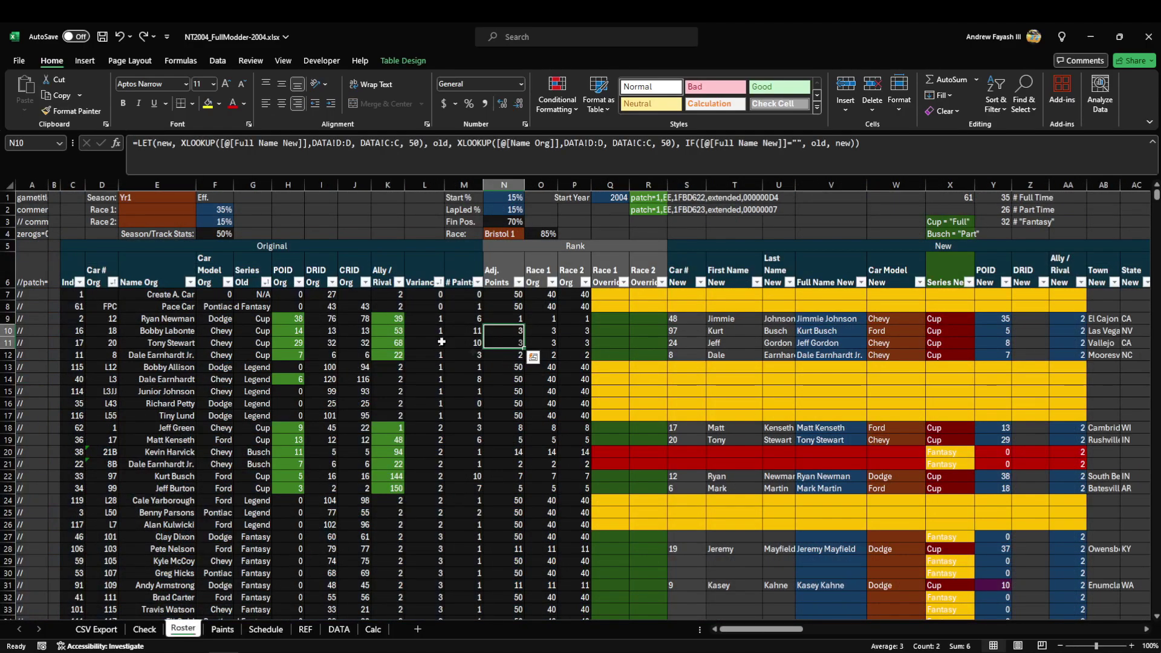
left_click(164, 212)
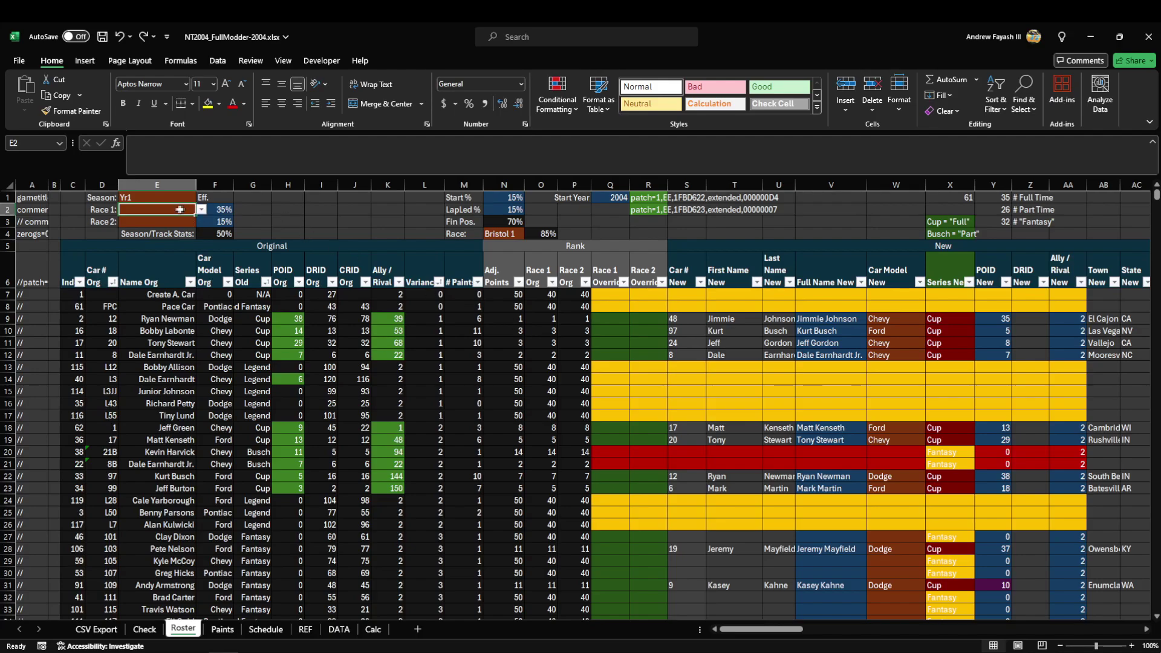
left_click(202, 210)
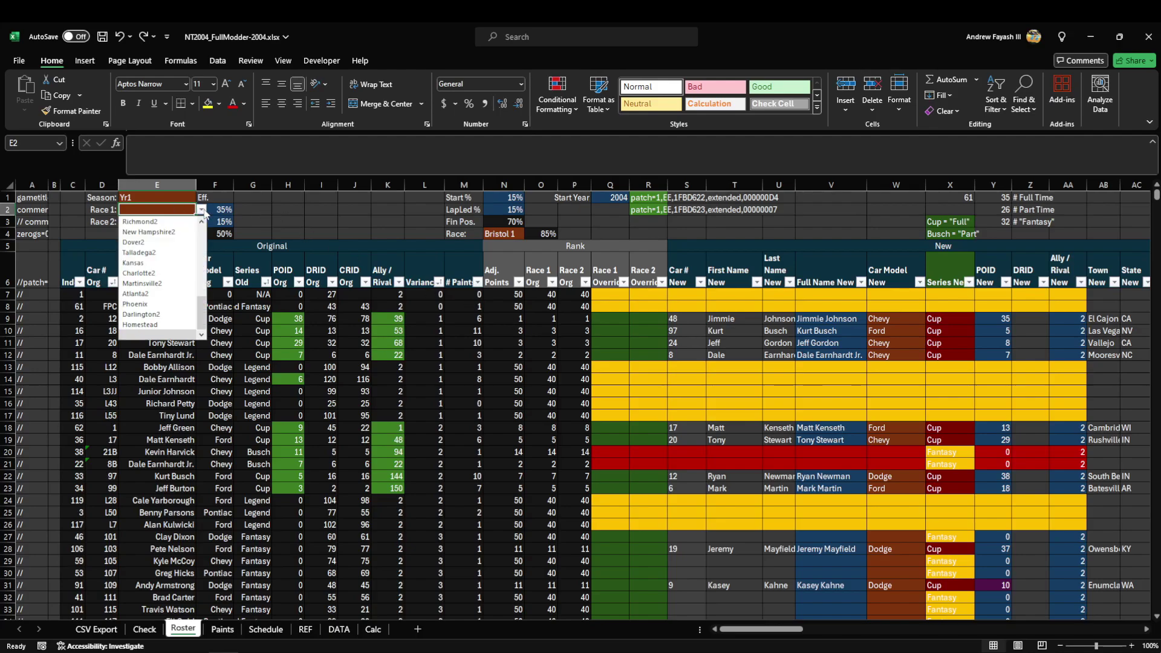
scroll(203, 221, "up", 5)
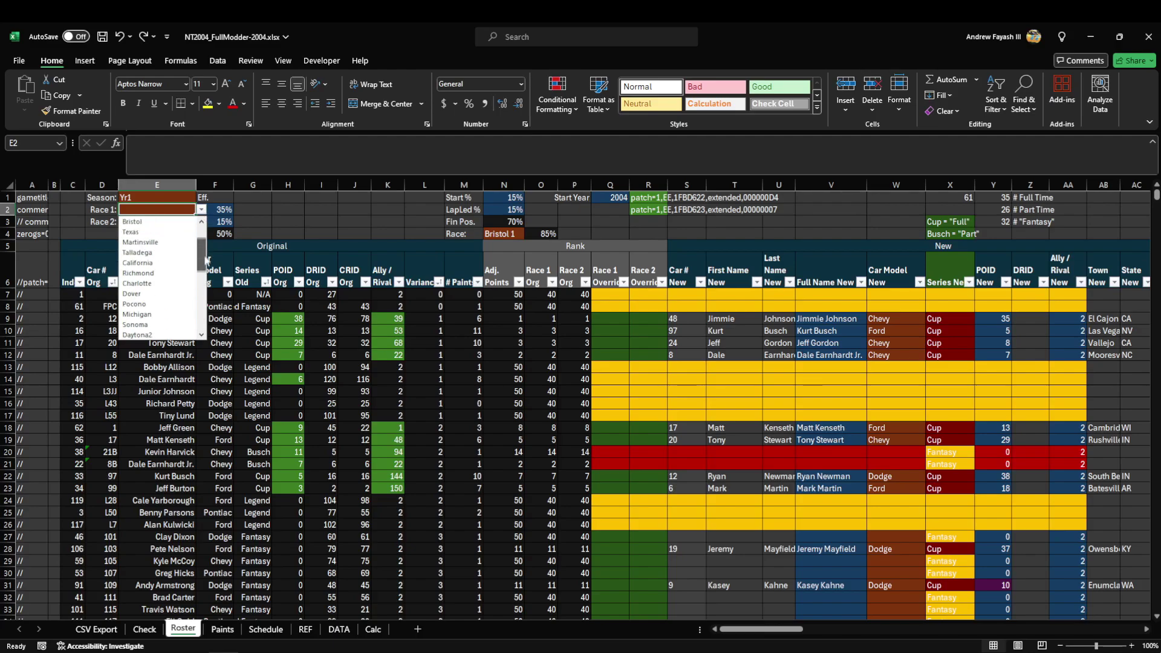
left_click(154, 221)
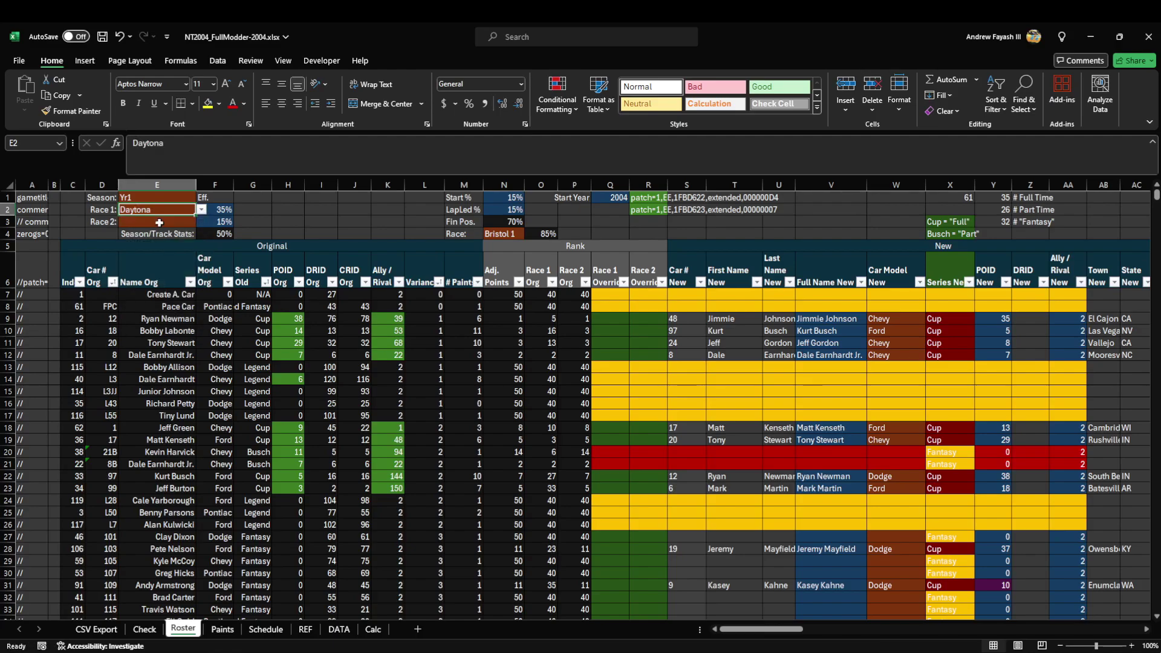
Set the Race 2 track to Daytona2 in the Roster sheet's settings.
left_click(177, 223)
left_click(201, 222)
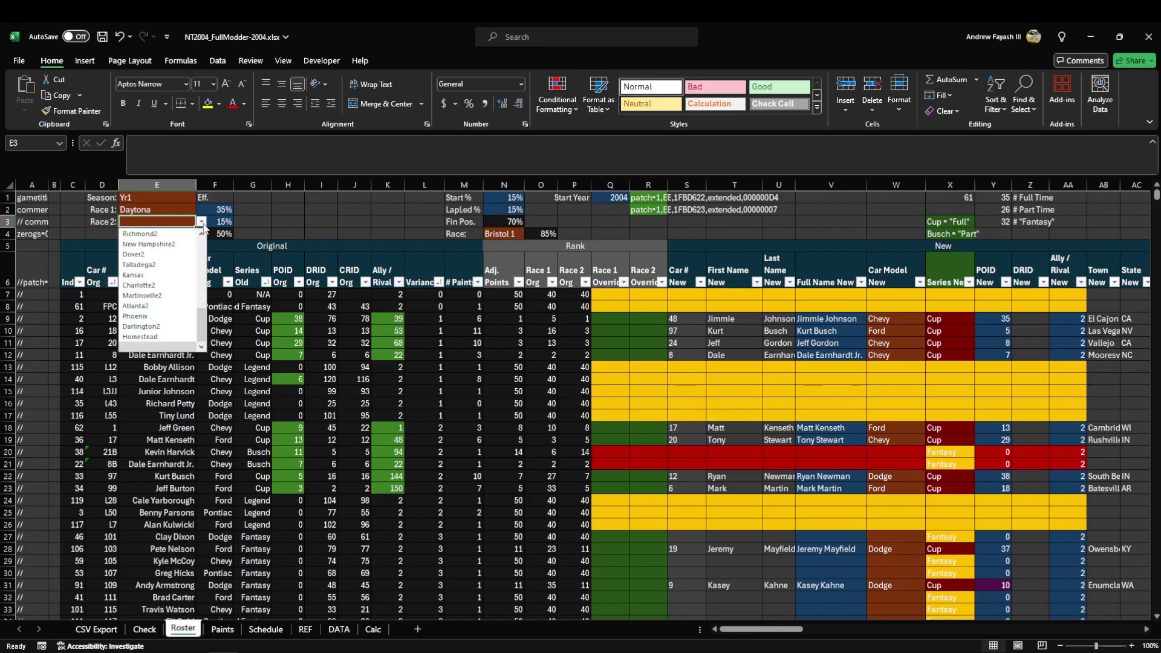
scroll(204, 315, "down", 3)
left_click_drag(207, 318, 198, 239)
left_click(150, 233)
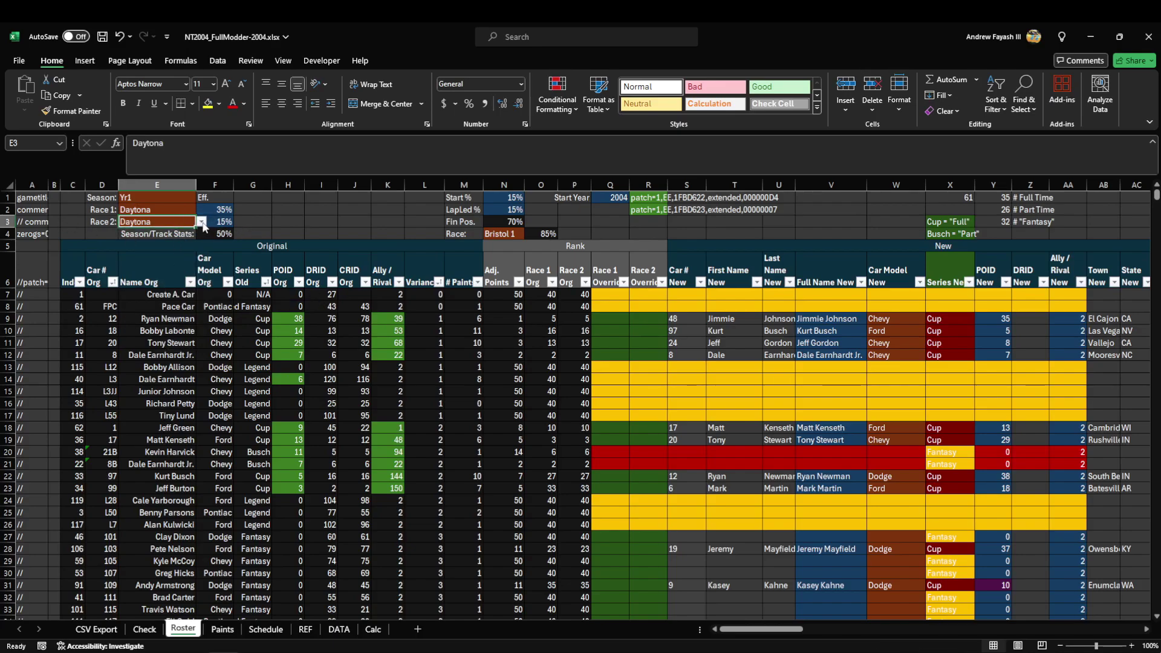
left_click(202, 223)
left_click_drag(202, 268, 203, 274)
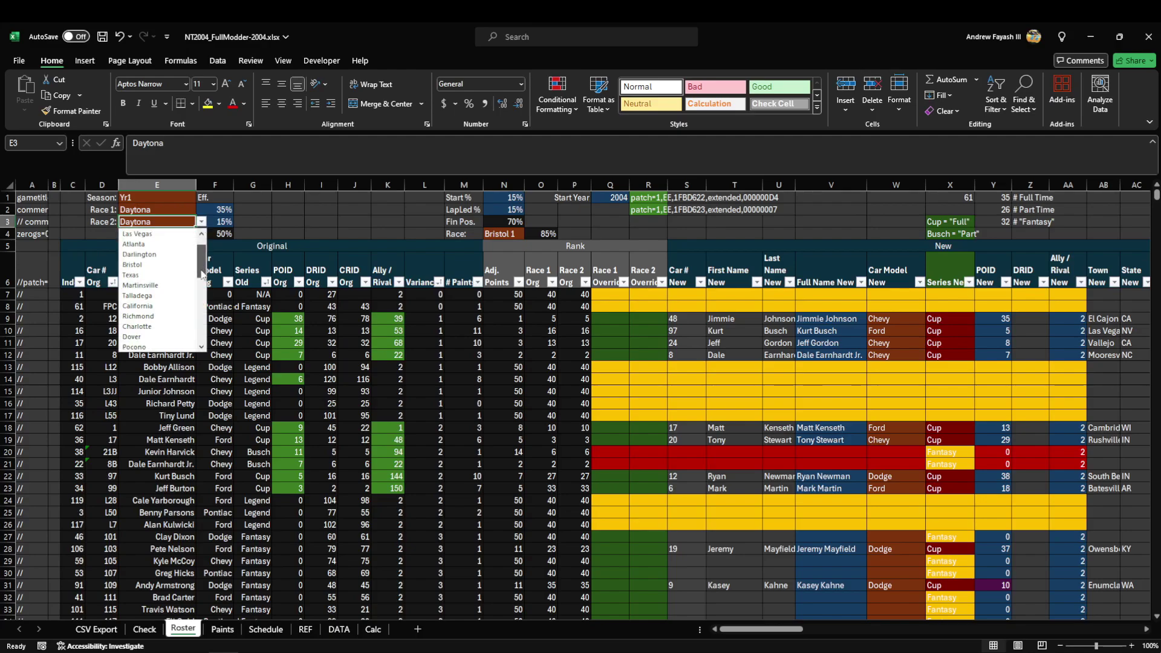
scroll(158, 290, "down", 4)
left_click(151, 266)
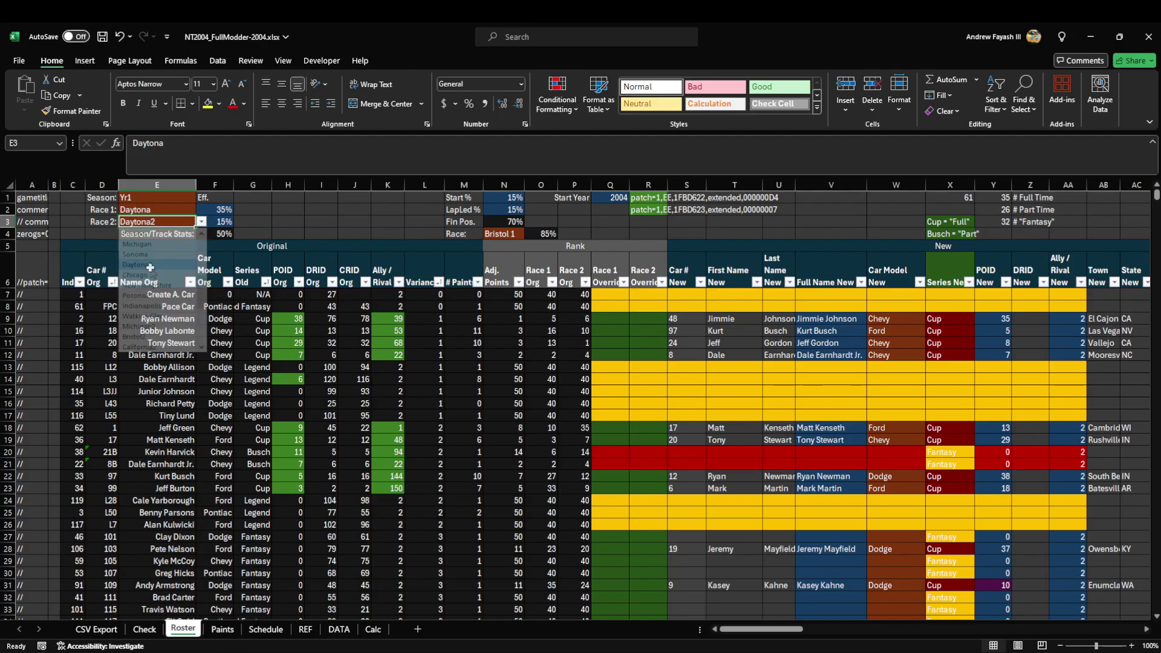
Examine the Race 1 and Race 2 effect percentages and the Season/Track Stats formula on the Roster sheet.
left_click(220, 209)
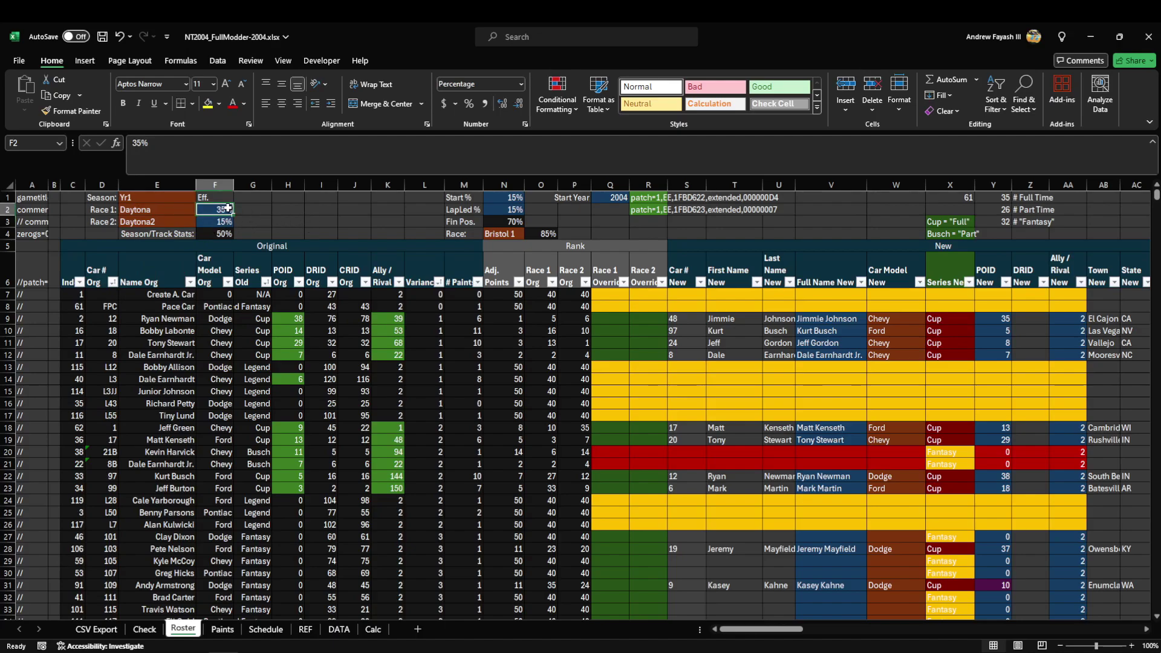
left_click_drag(222, 210, 222, 222)
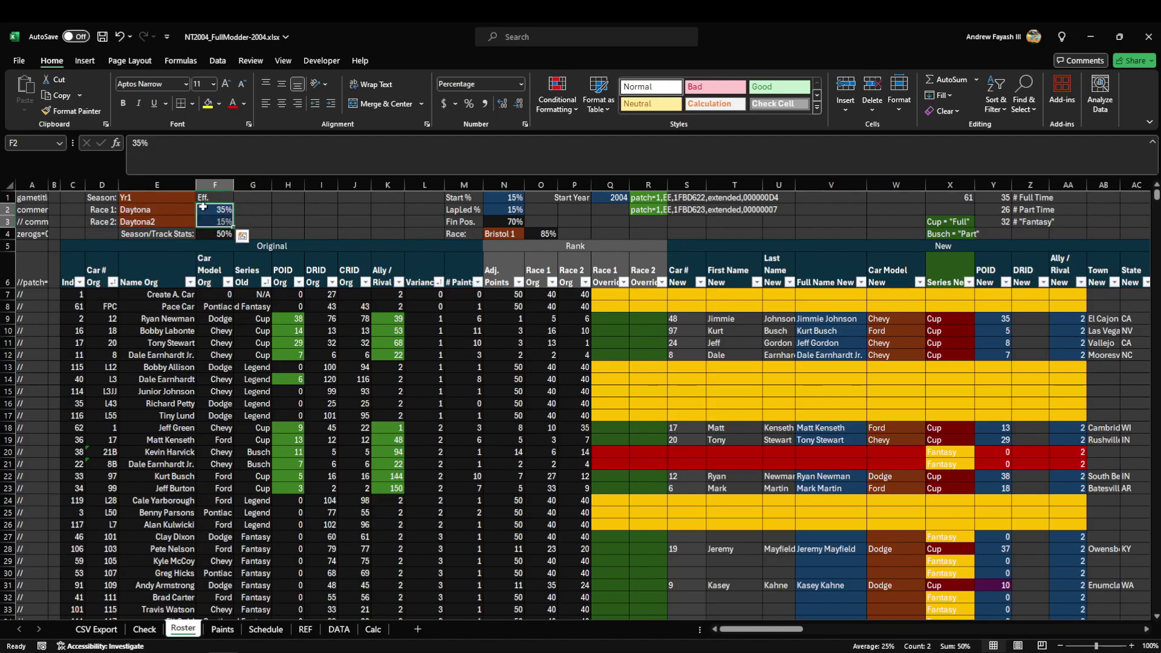
left_click(217, 209)
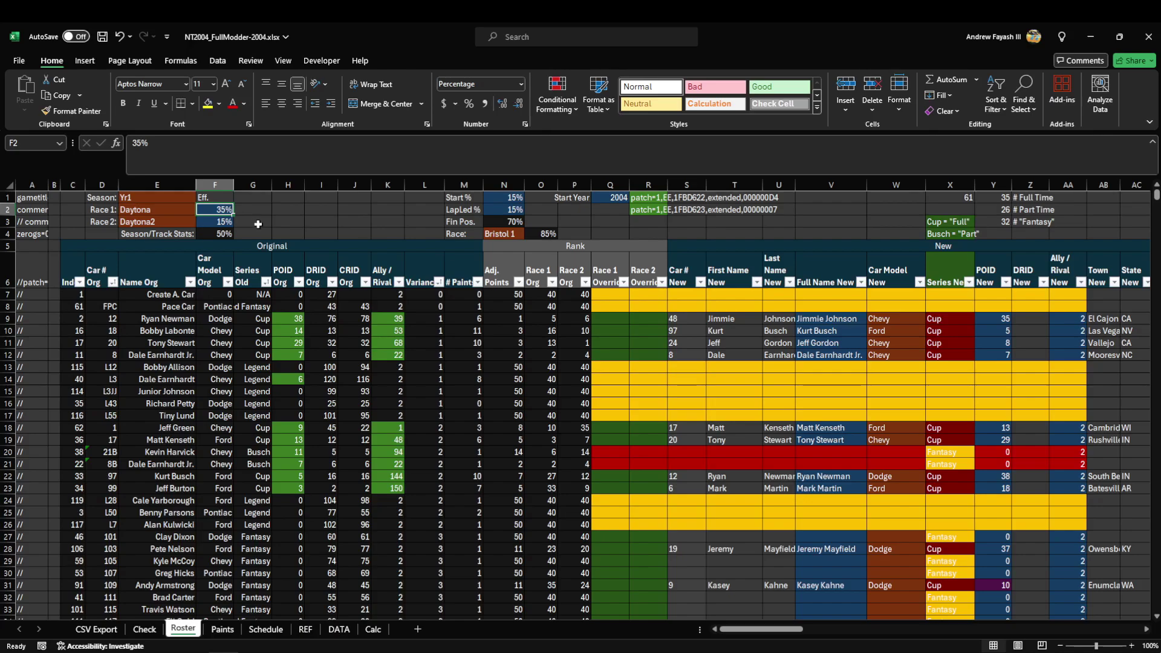
left_click(218, 221)
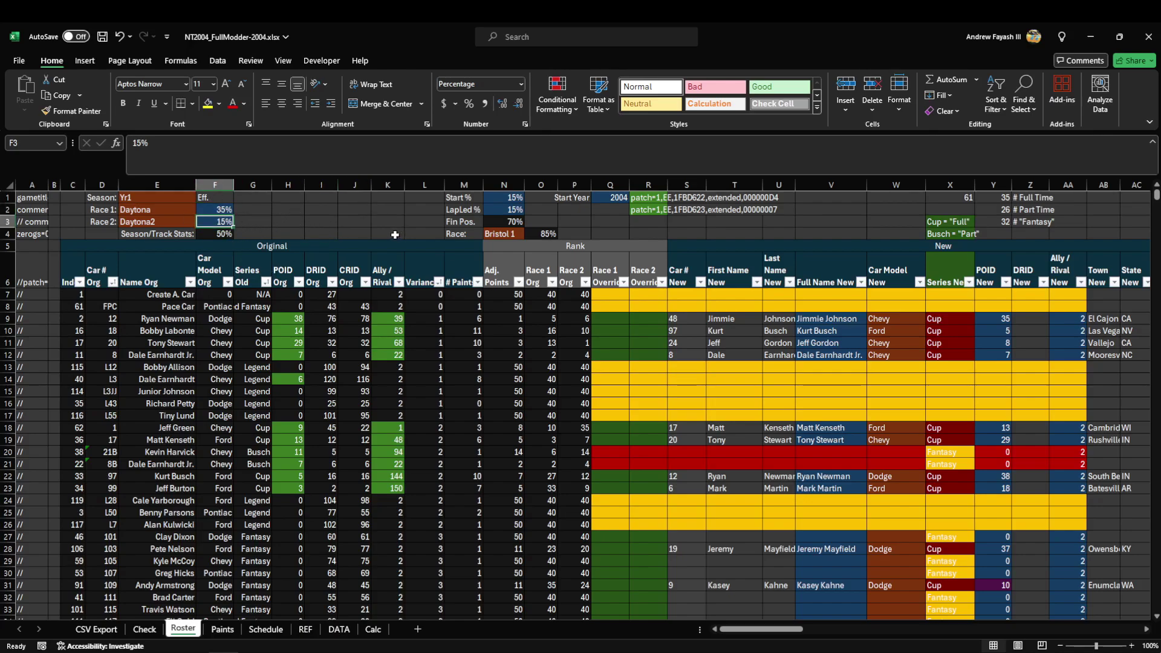
key("Down")
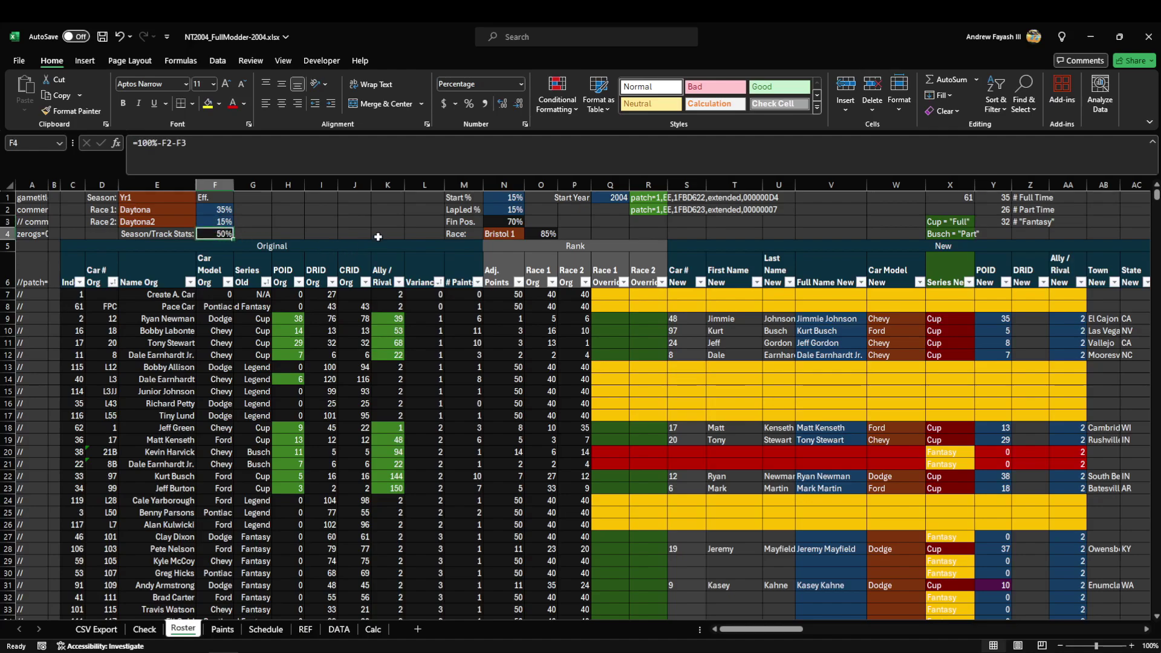
Try an effect of 100% for Race 1 and 0% for Race 2, and view the Race 1 track options.
key("Up")
key("Up")
type("100")
key("Return")
type("0")
key("Return")
key("Up")
key("Up")
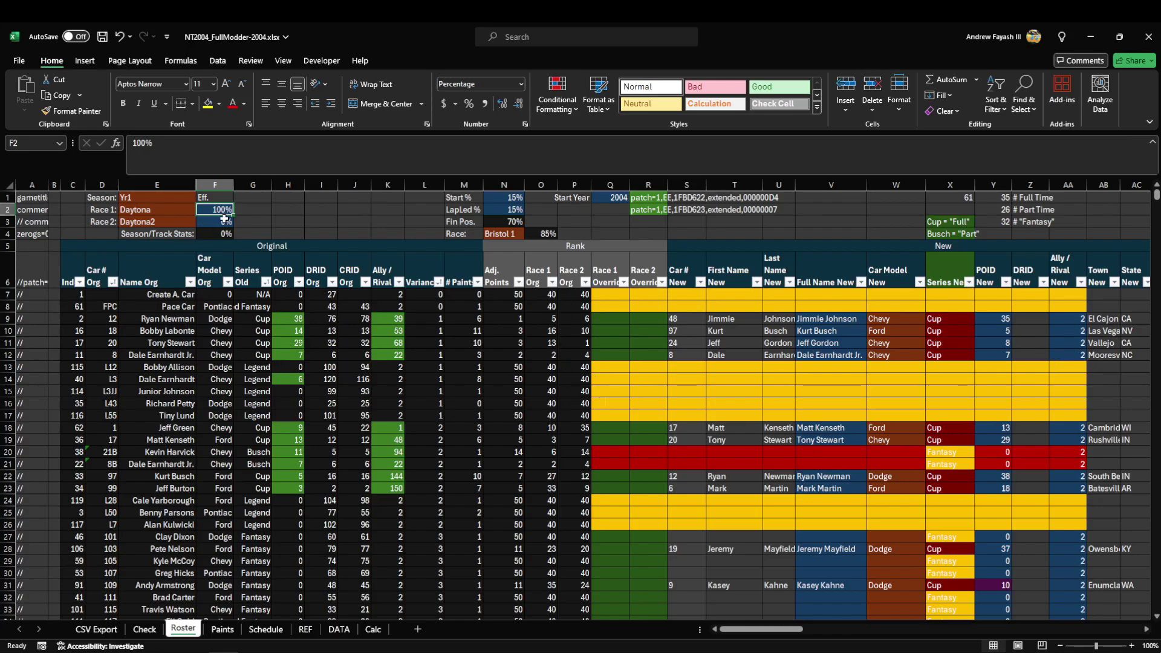
left_click(176, 208)
left_click(201, 209)
key("Escape")
left_click(228, 223)
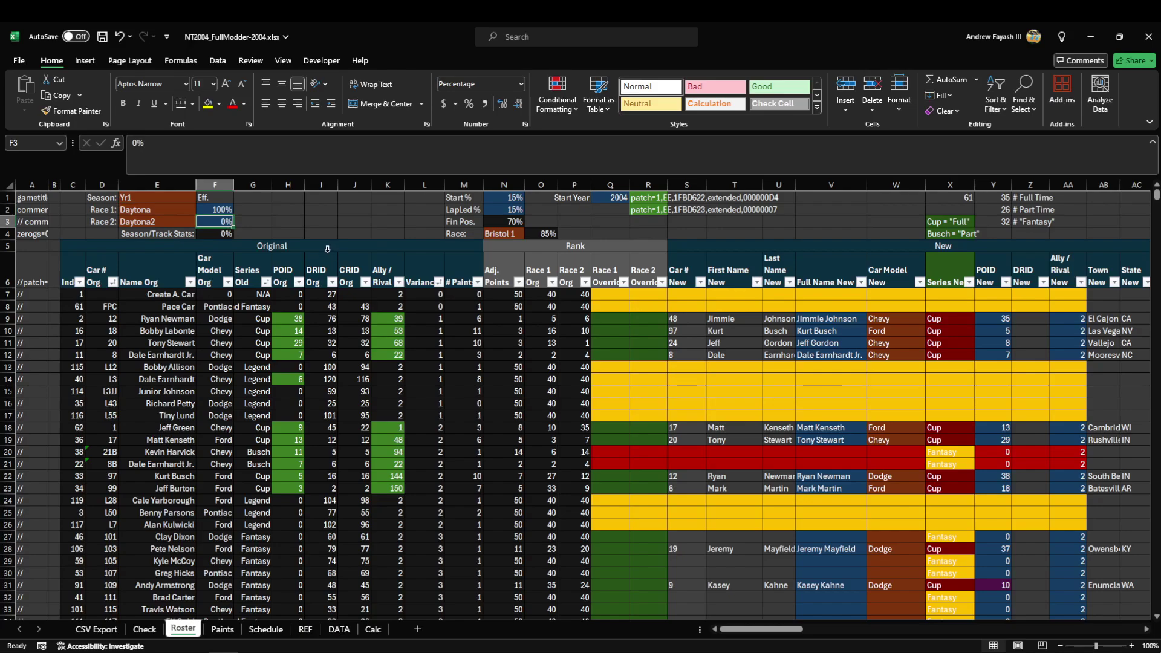
Change the race for the Start, Lap Led and Finish Position percentage lookup to Daytona 1.
left_click(499, 234)
left_click(530, 235)
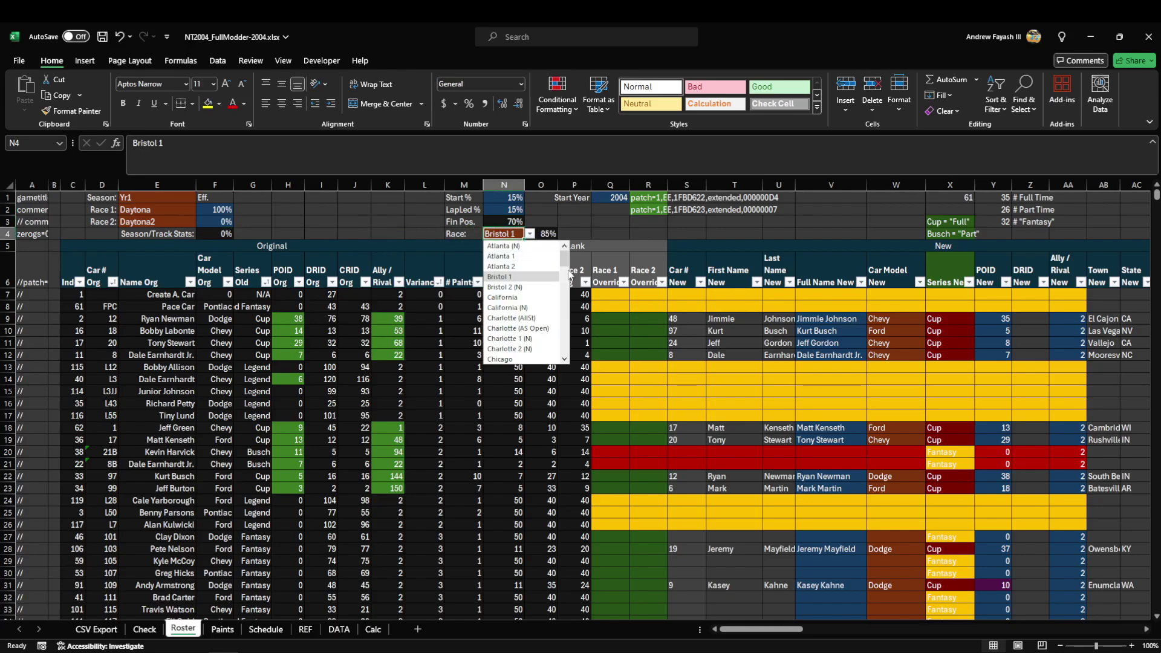
scroll(567, 275, "down", 3)
left_click(508, 298)
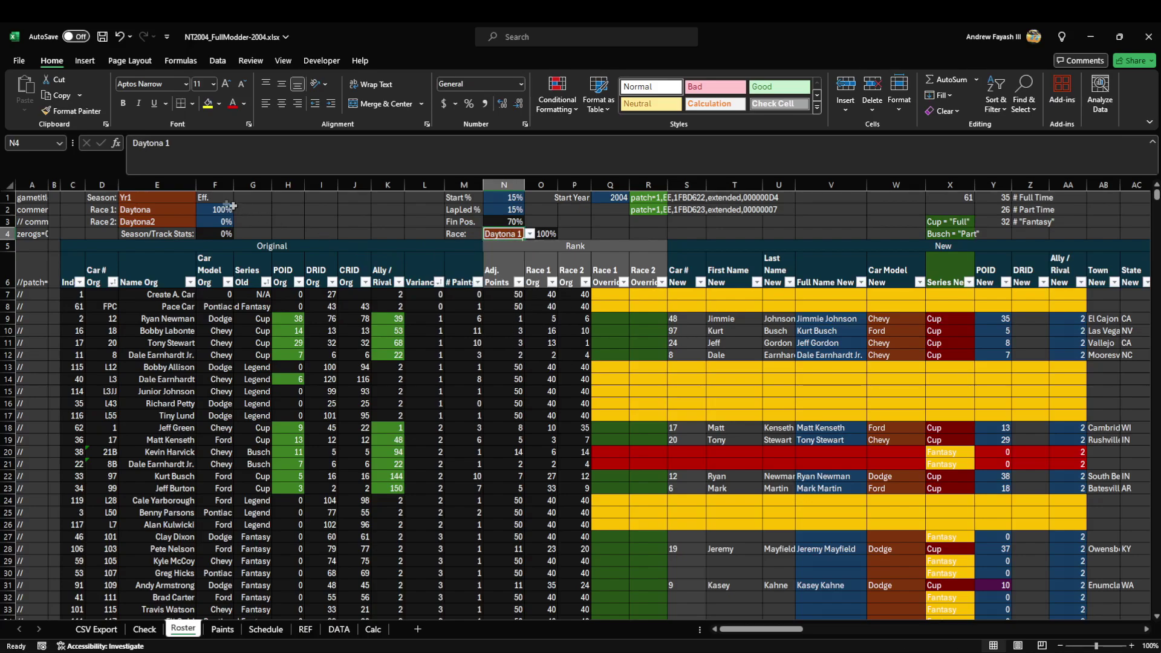
Set the Race 1 effect to 35% and the Race 2 effect to 15%.
left_click(155, 210)
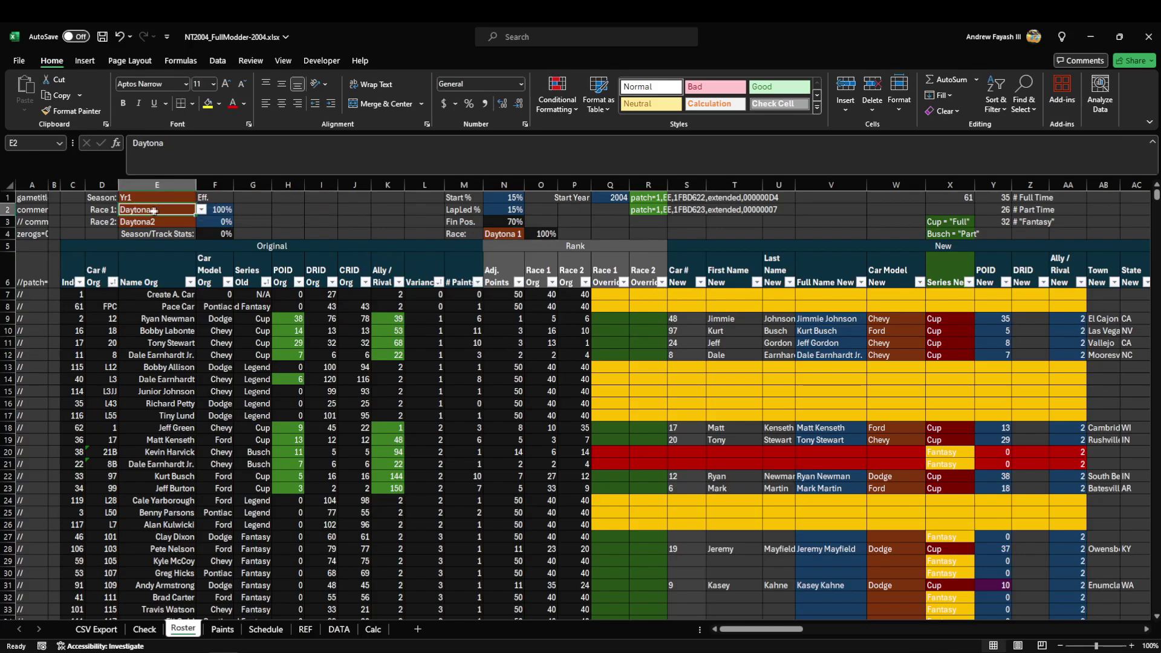
left_click(218, 211)
type("30")
key("Return")
type("15")
key("Return")
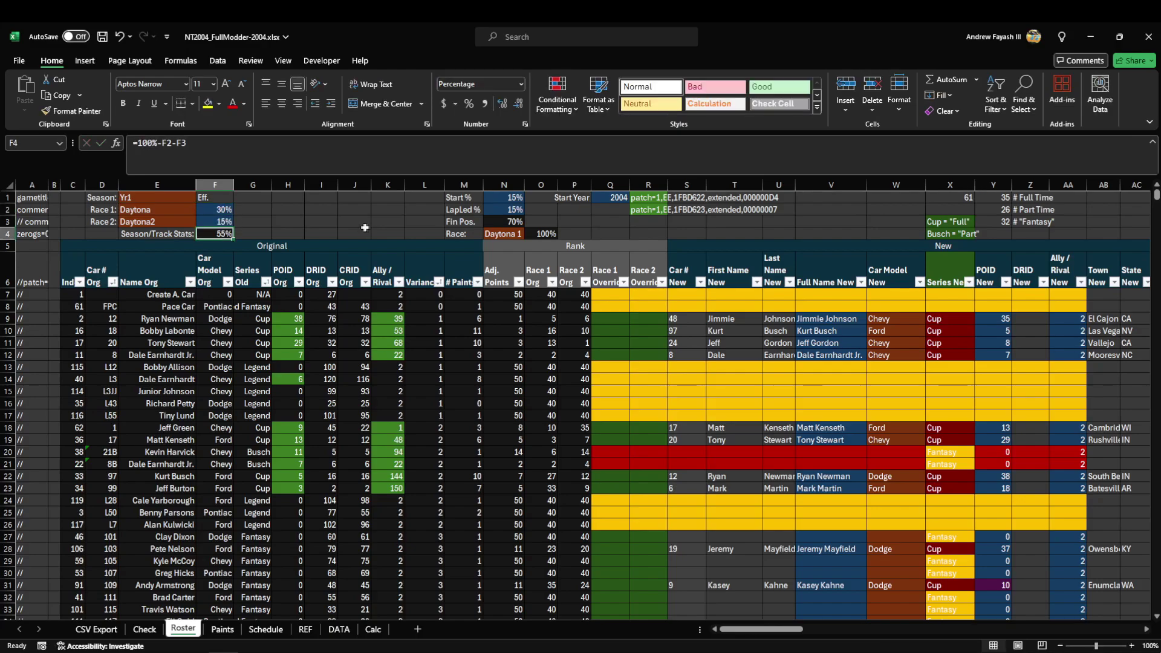
left_click(227, 211)
type("35")
key("Return")
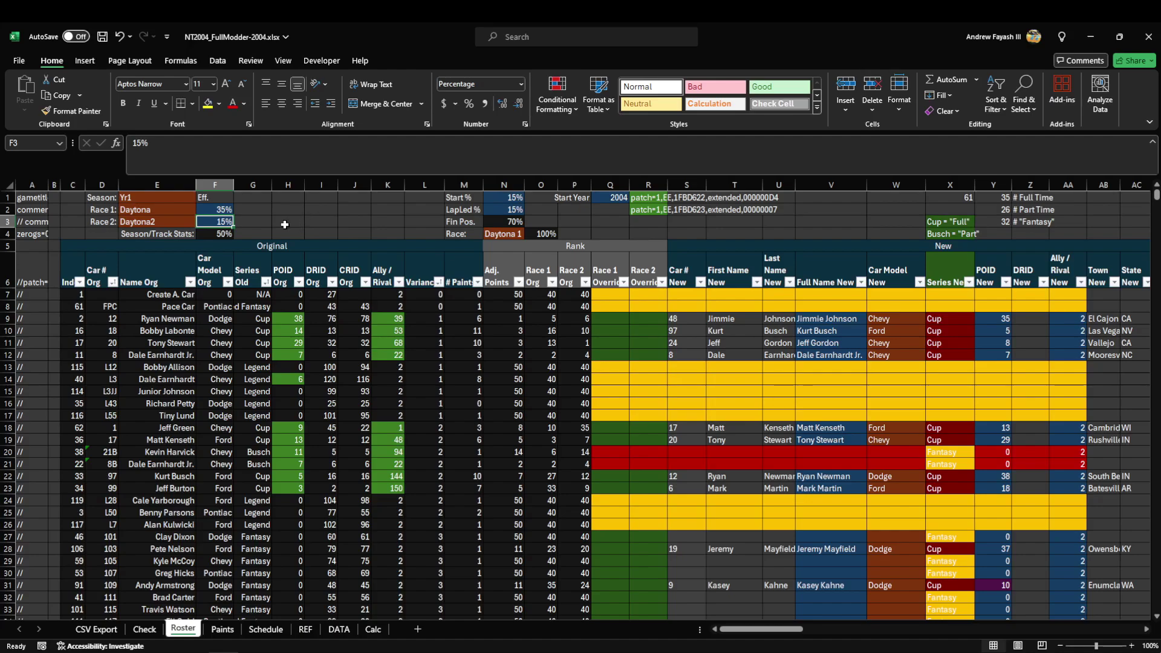
Review the Race 1 and Race 2 track entries and the New driver columns, including the series assignments, on the Roster sheet.
left_click_drag(151, 210, 159, 222)
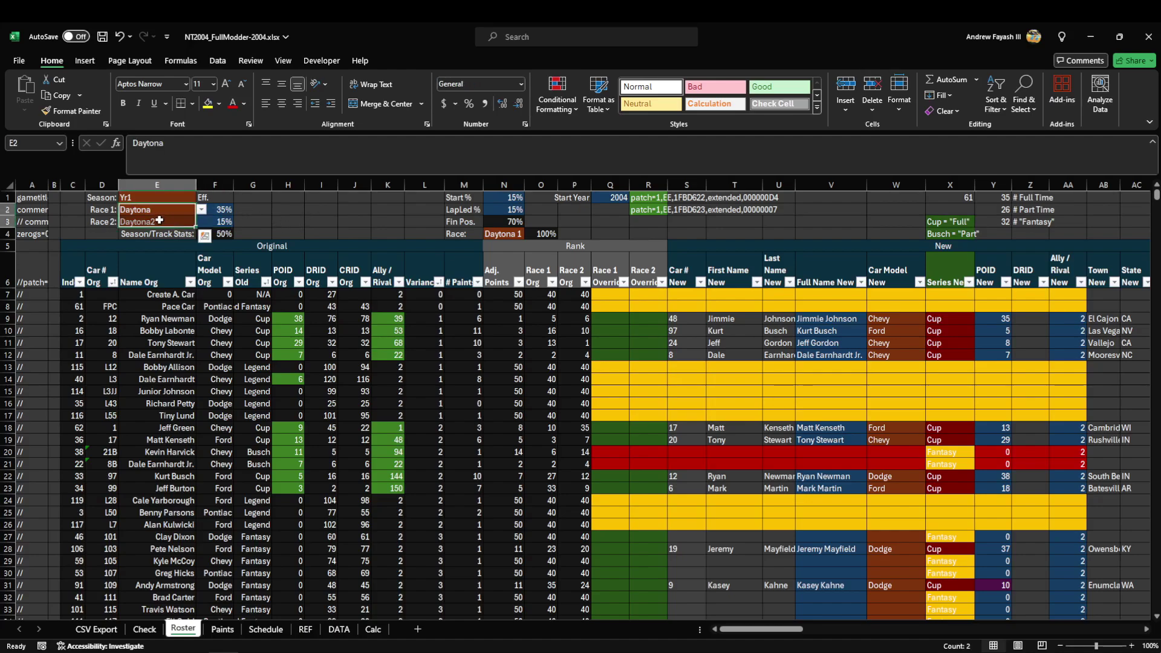
left_click(311, 234)
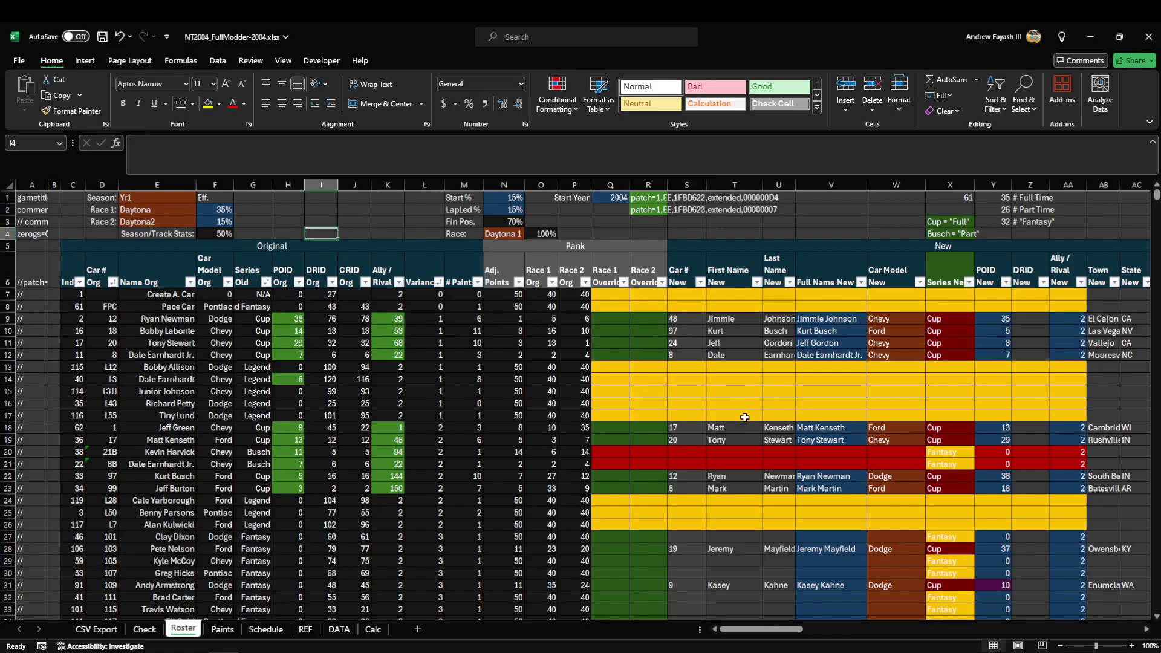
scroll(753, 433, "down", 4)
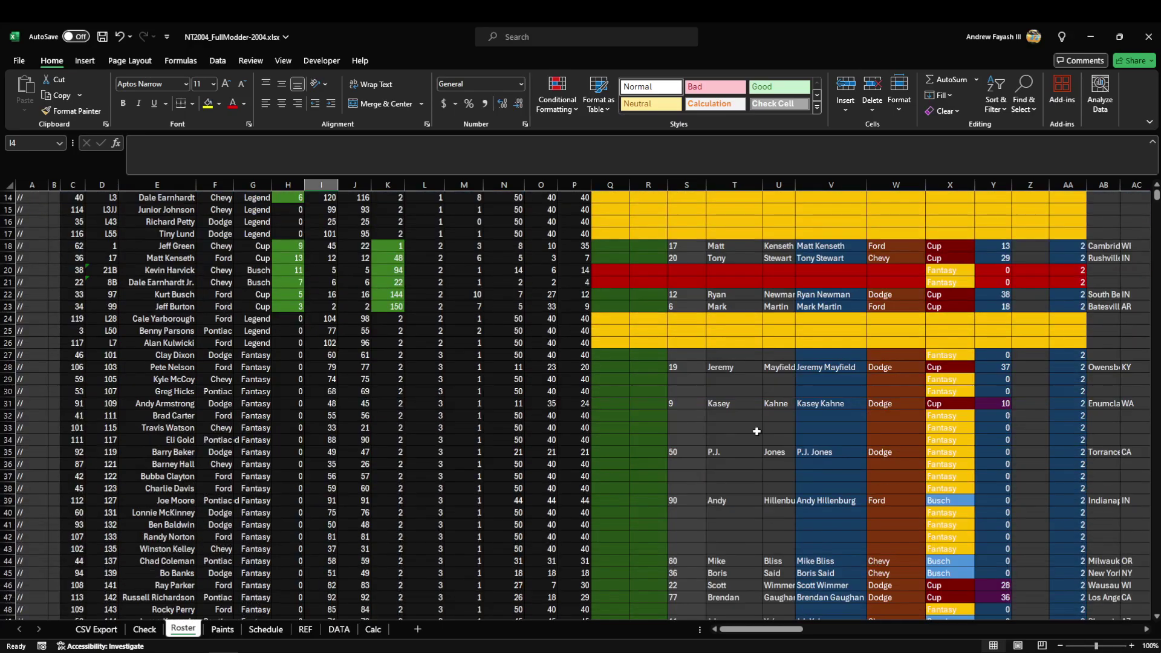
scroll(756, 431, "up", 4)
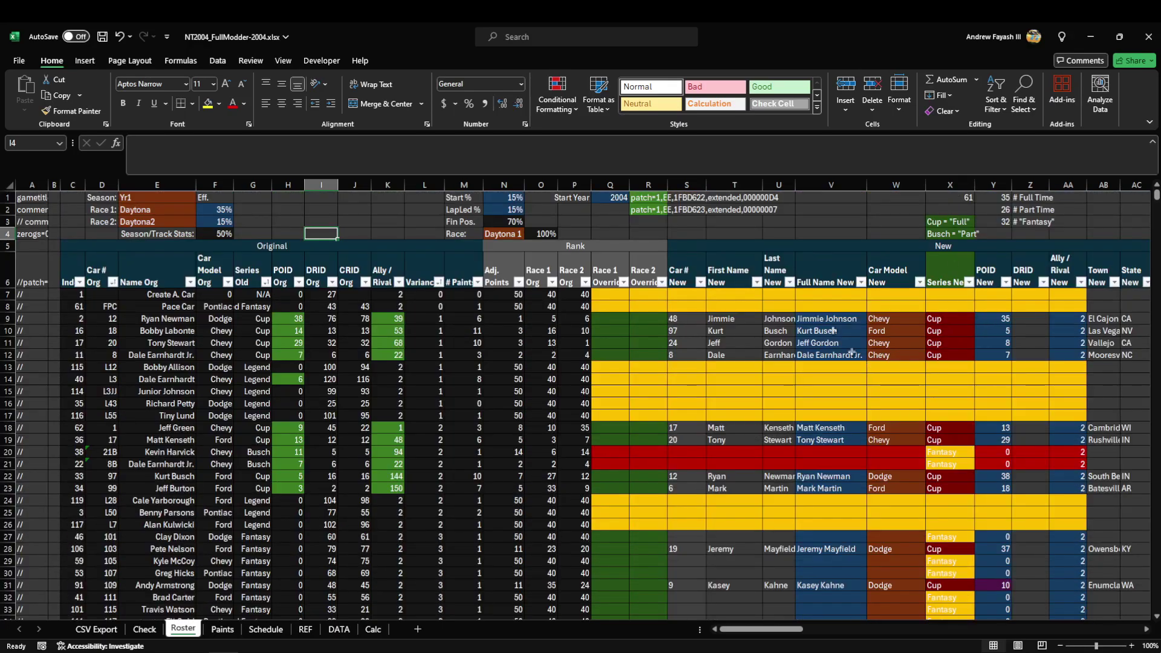
left_click_drag(667, 317, 1068, 599)
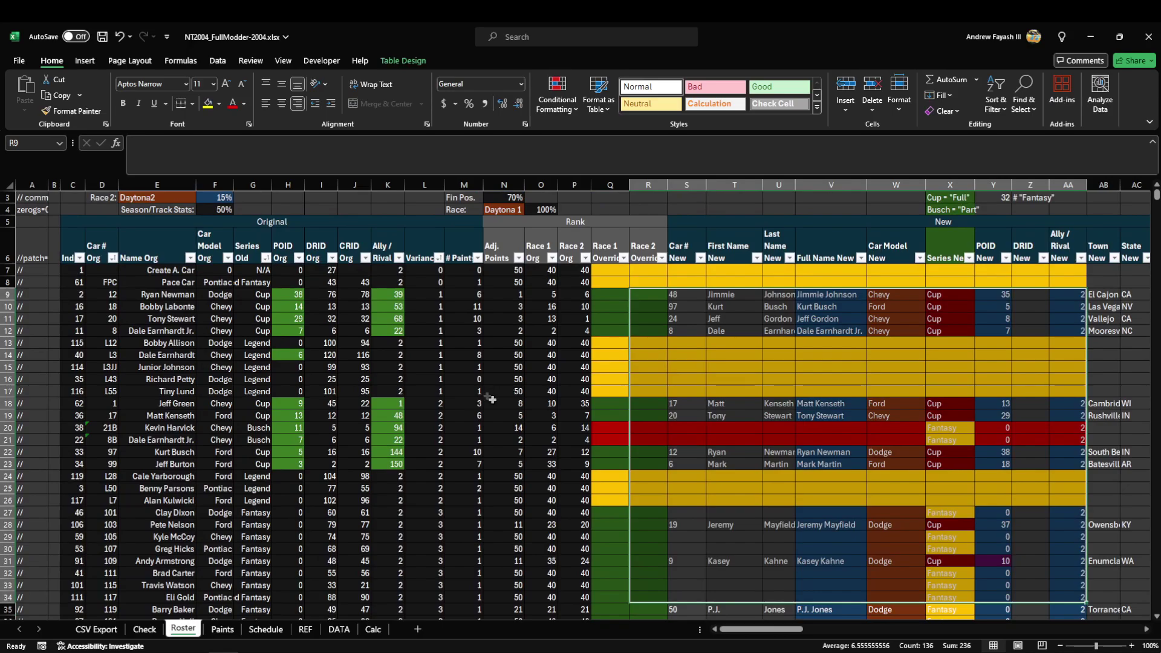
left_click(948, 319)
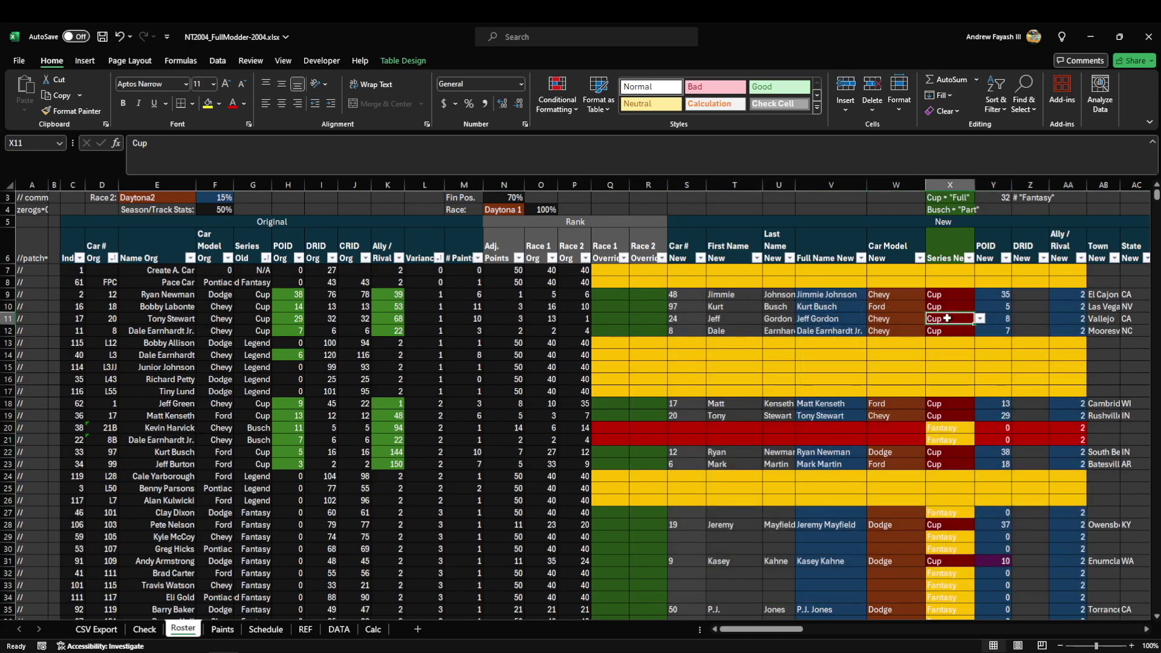
Examine the full-time and part-time driver count formulas alongside the Cup, Busch and Fantasy entries in the new series column.
left_click(950, 185)
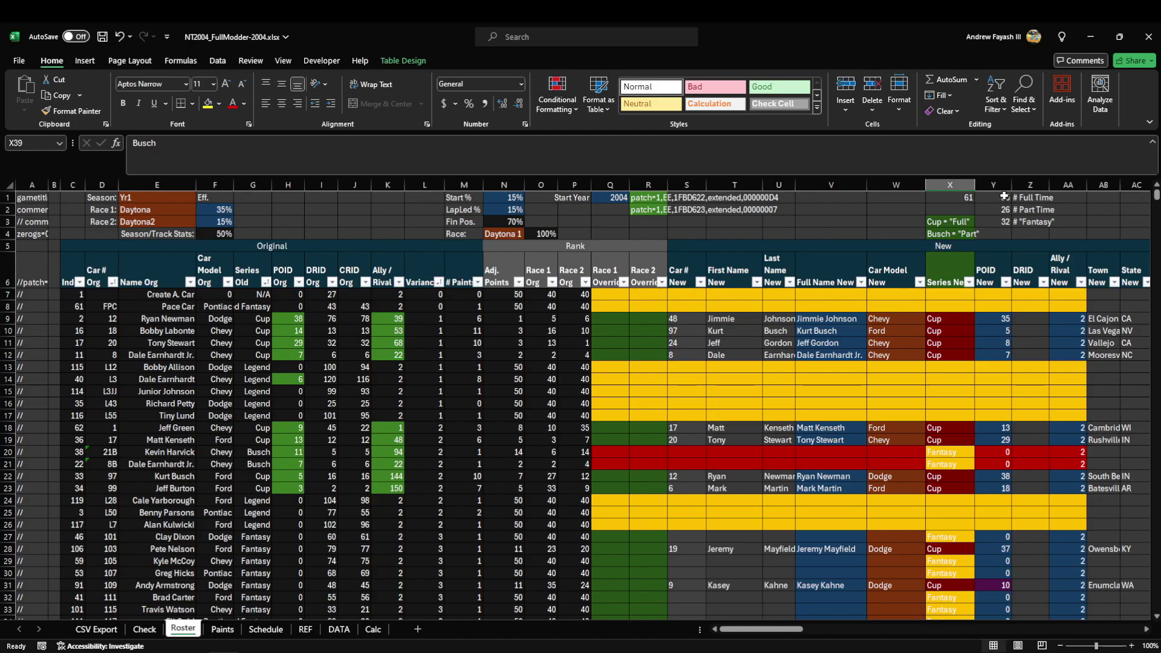
left_click_drag(1004, 196, 1022, 198)
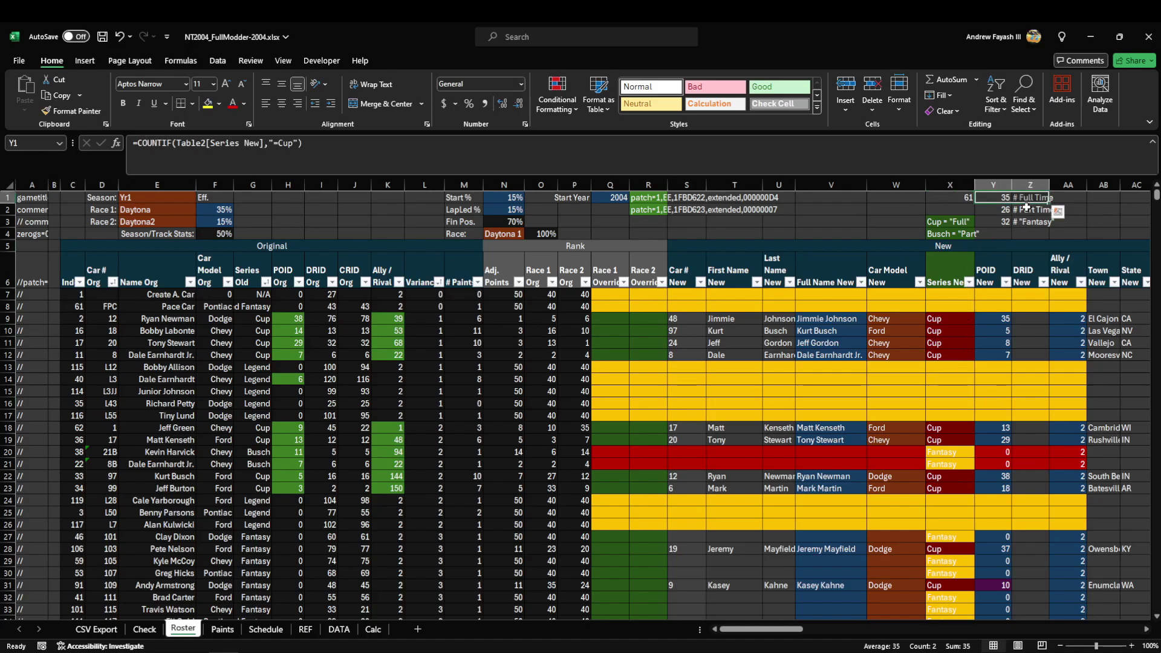
left_click_drag(961, 321, 954, 355)
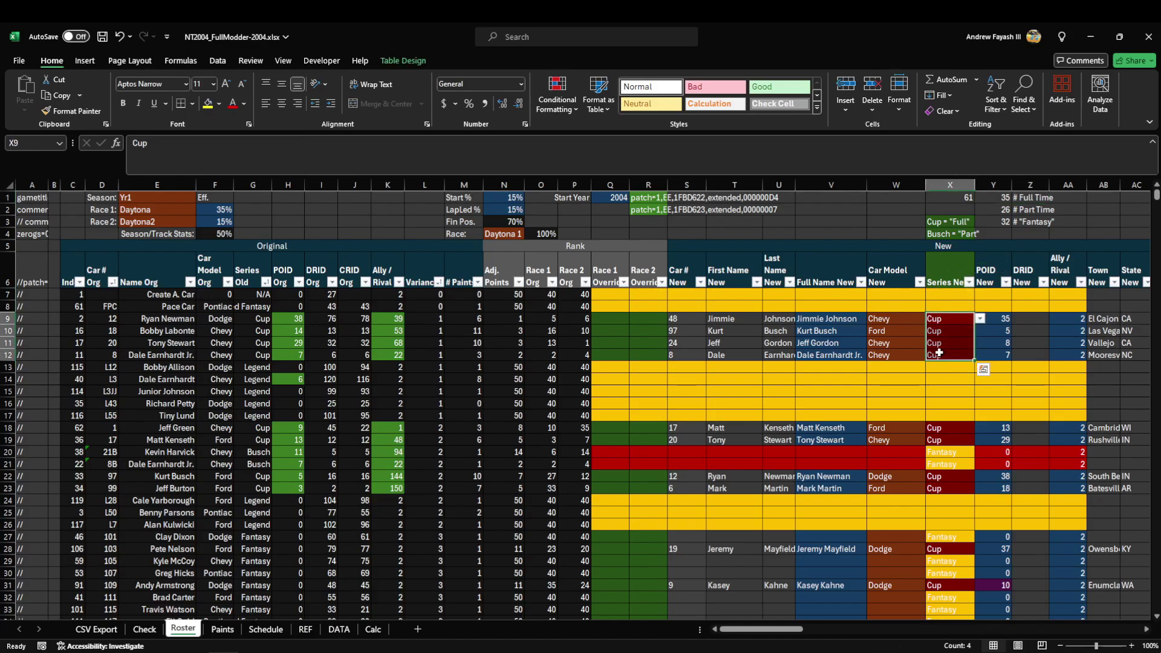
left_click(998, 210)
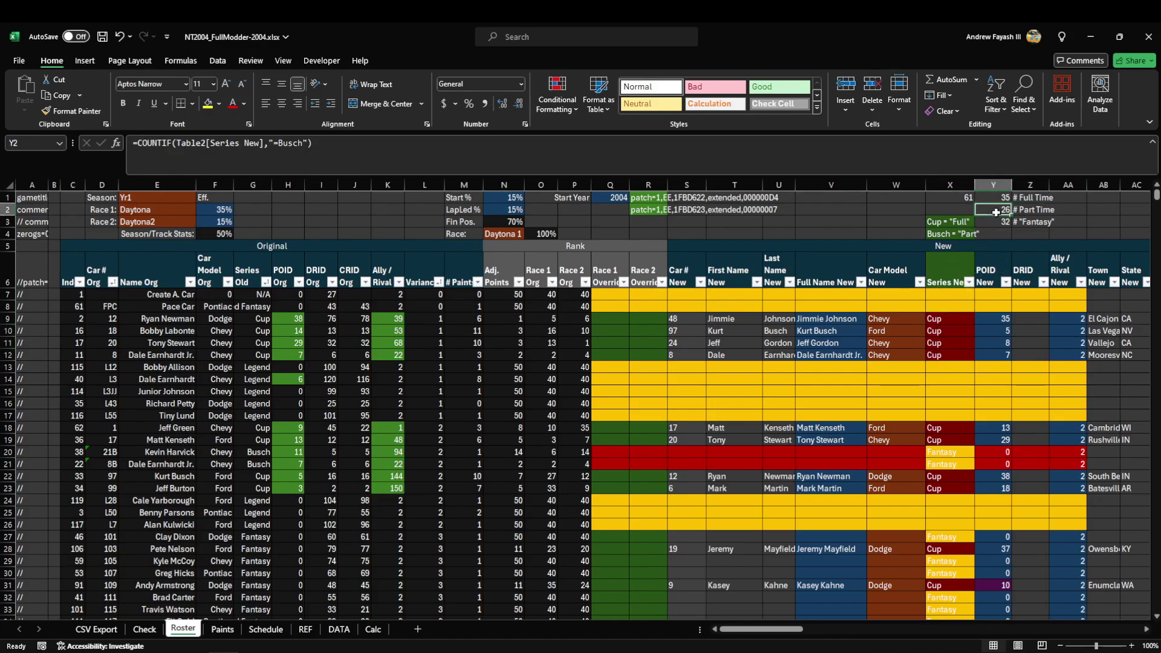
scroll(942, 474, "down", 8)
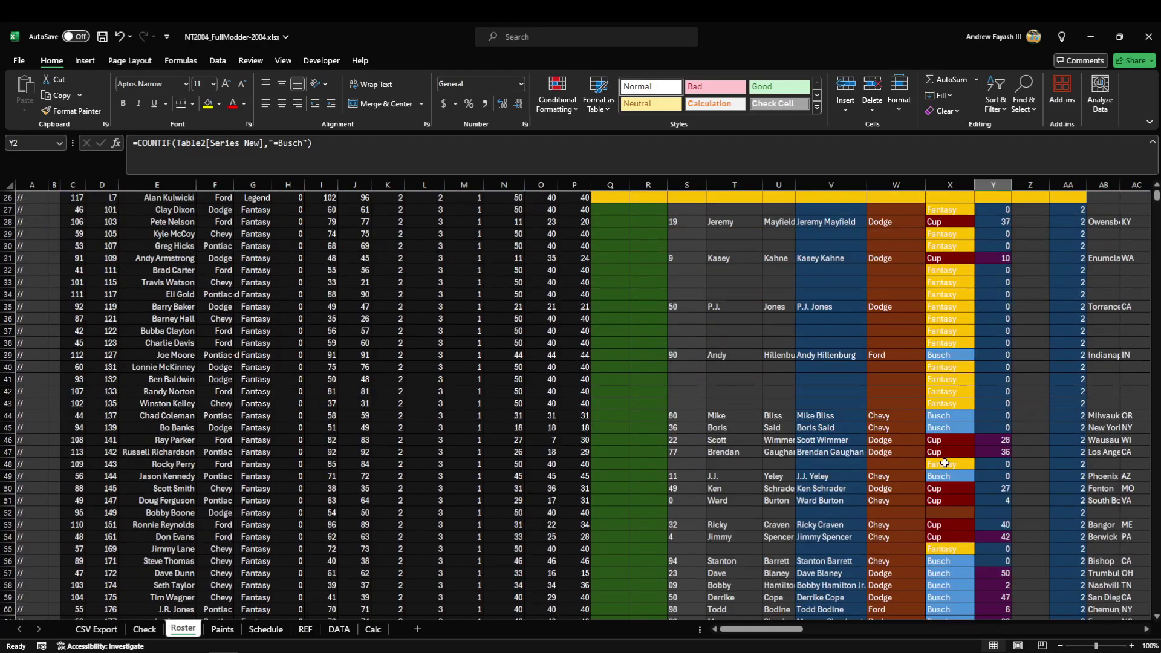
left_click(958, 355)
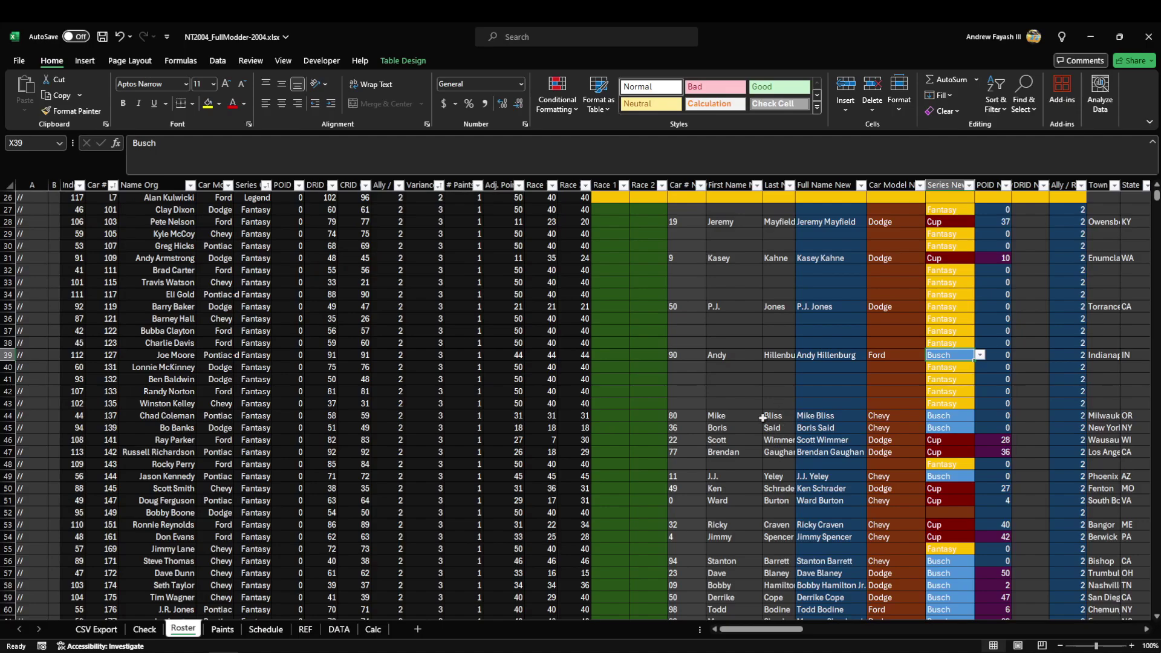
scroll(931, 494, "up", 4)
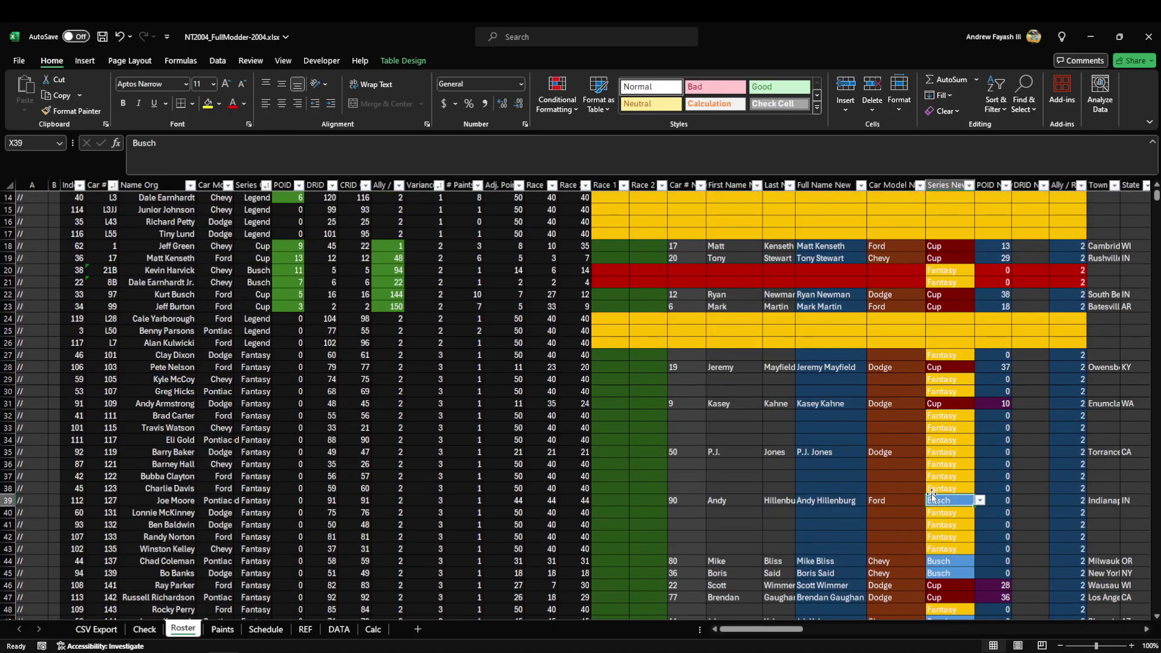
scroll(932, 490, "down", 2)
left_click(934, 420)
scroll(942, 442, "down", 2)
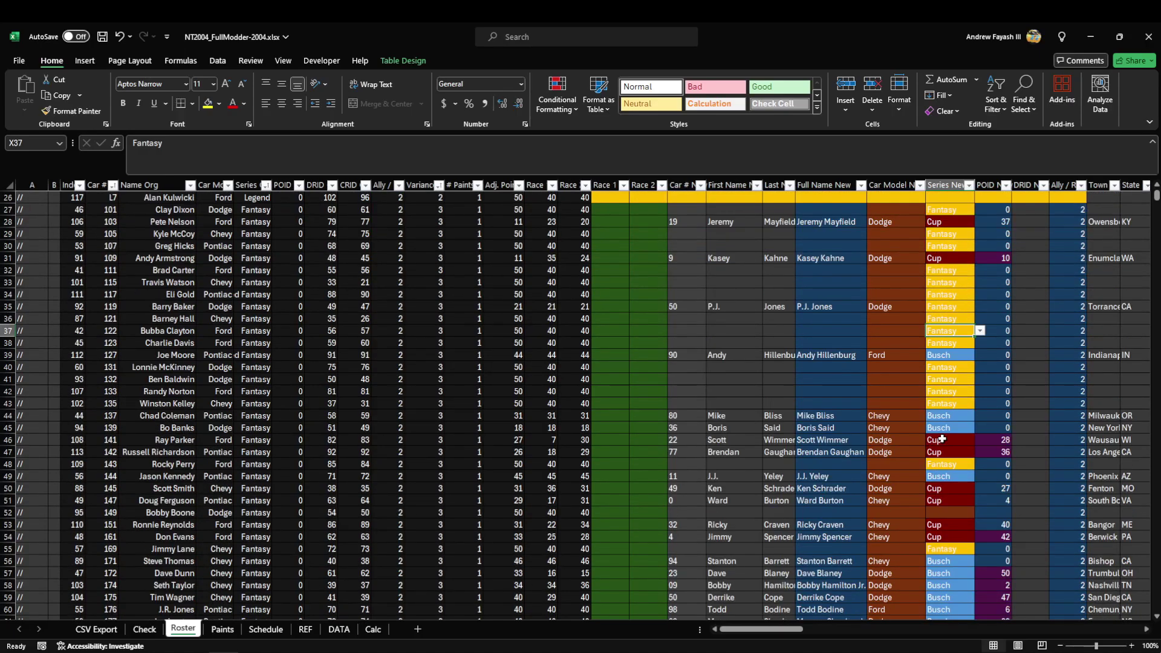
left_click(946, 307)
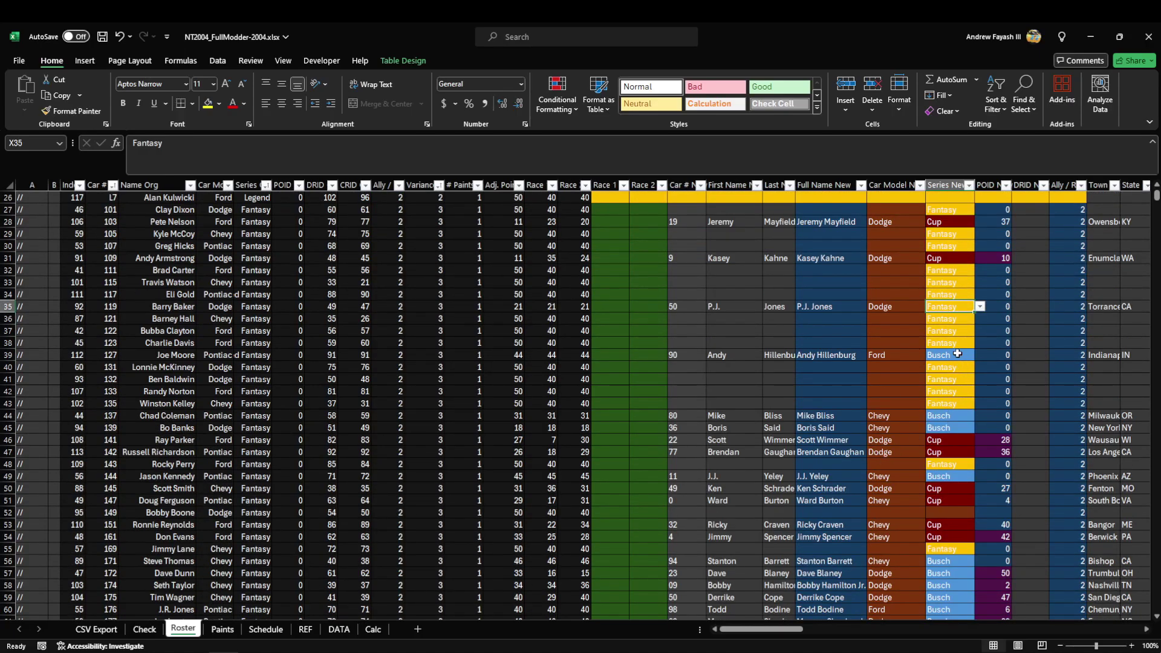
Check the combined total of full-time and part-time drivers, and inspect the separate Fantasy count above the roster.
scroll(952, 455, "up", 8)
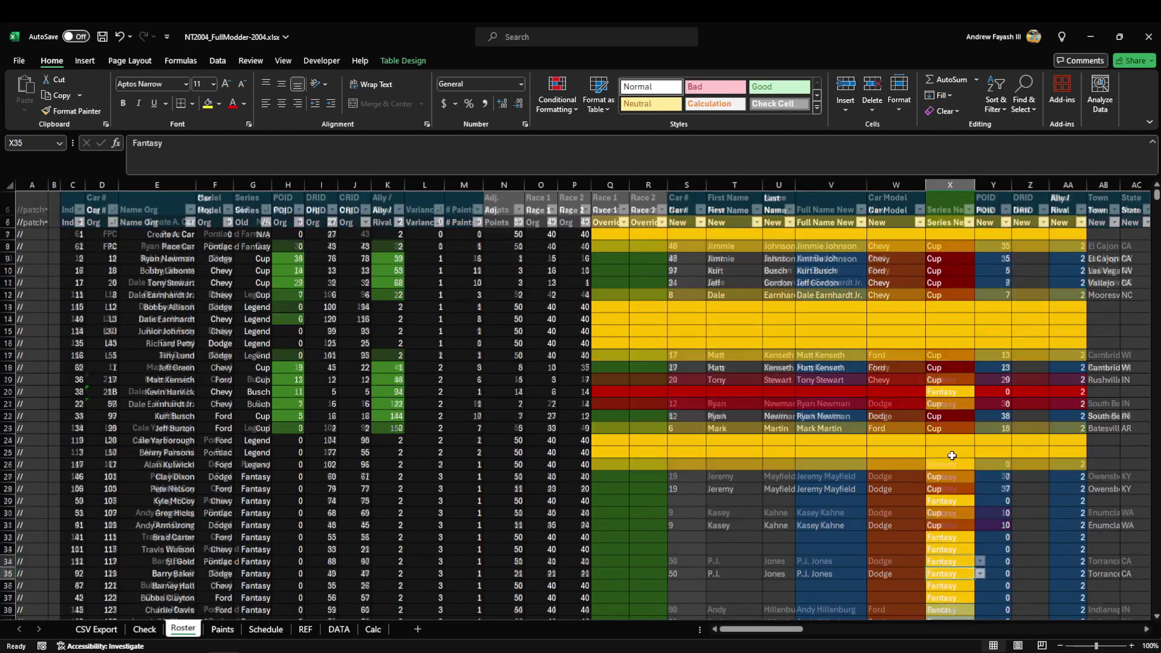
left_click_drag(997, 199, 995, 211)
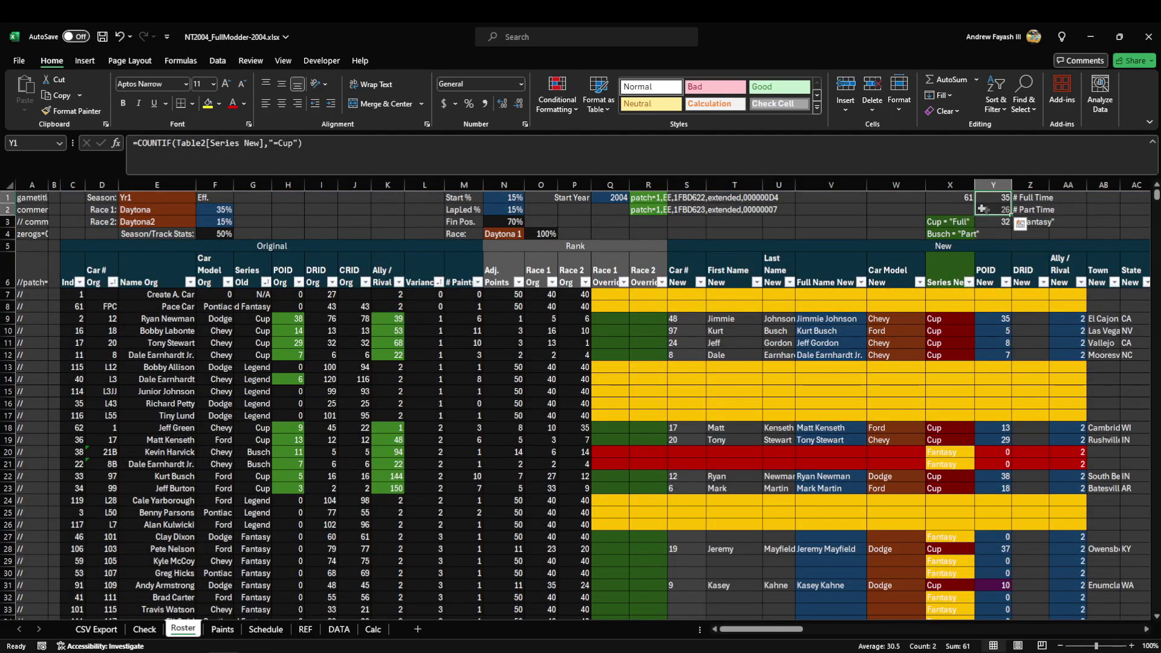
left_click(960, 199)
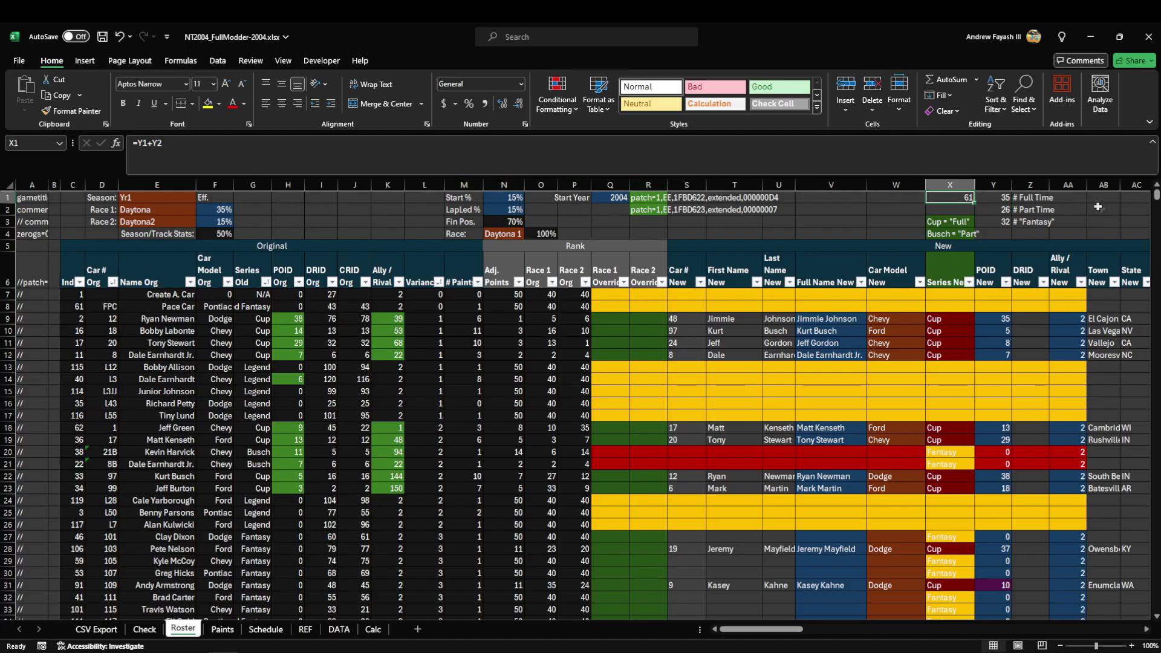
left_click(1003, 199)
left_click_drag(1004, 198, 998, 211)
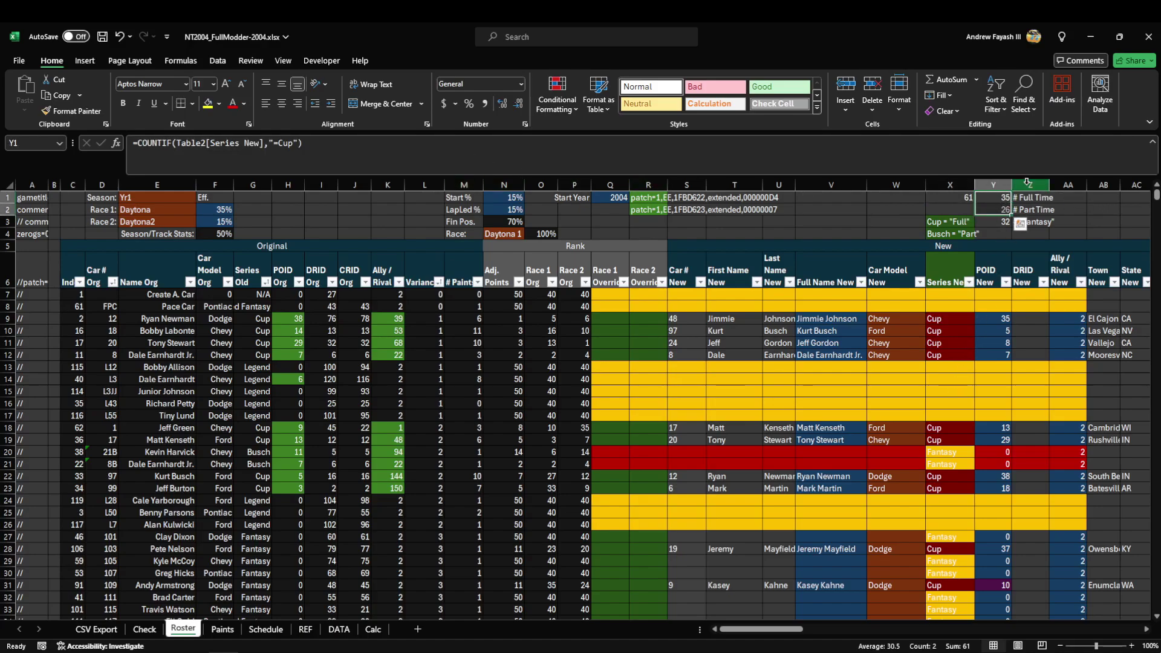
left_click(993, 222)
left_click(998, 197)
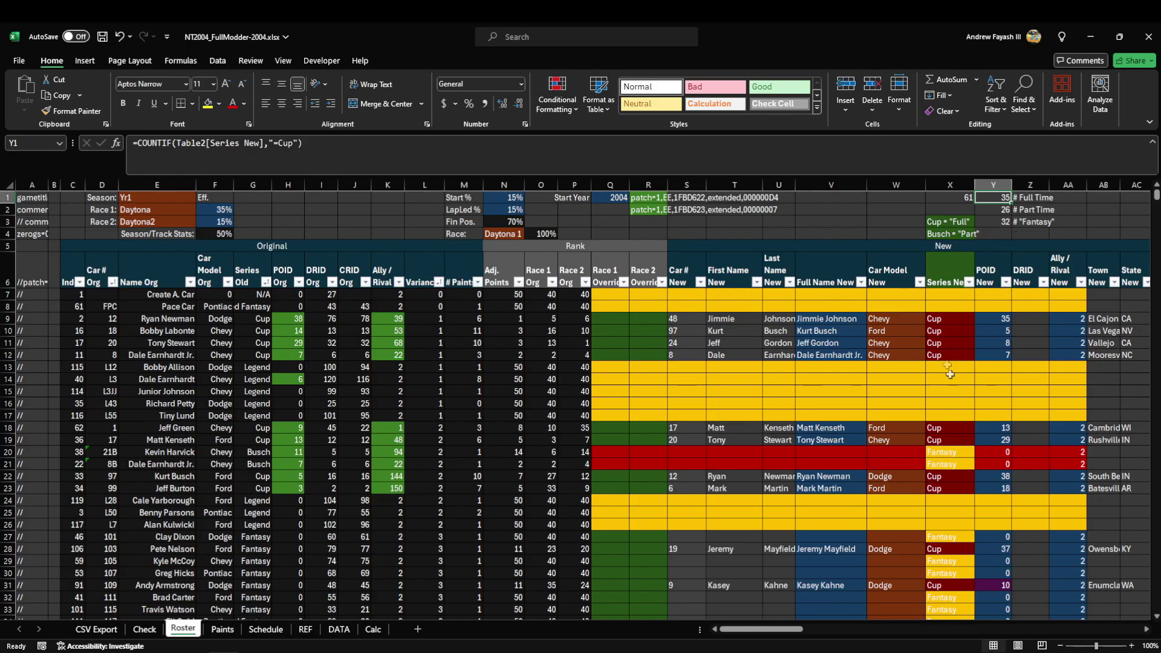
Set the new series for Dave Blaney in row 57 to Cup.
scroll(950, 454, "down", 8)
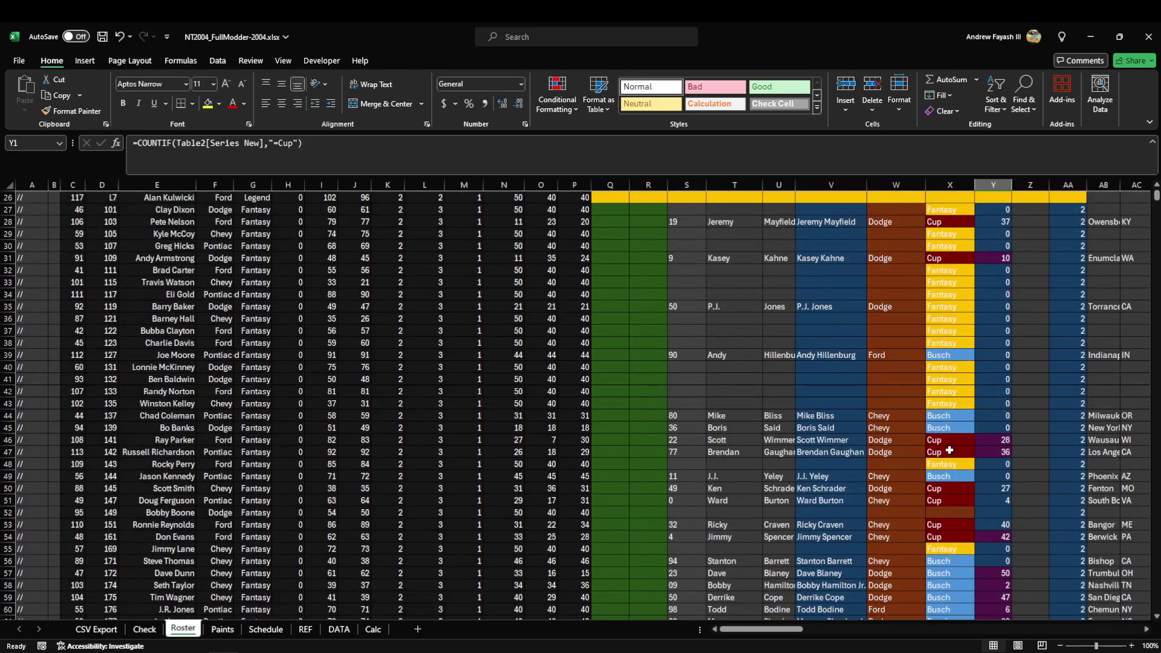
scroll(949, 453, "down", 2)
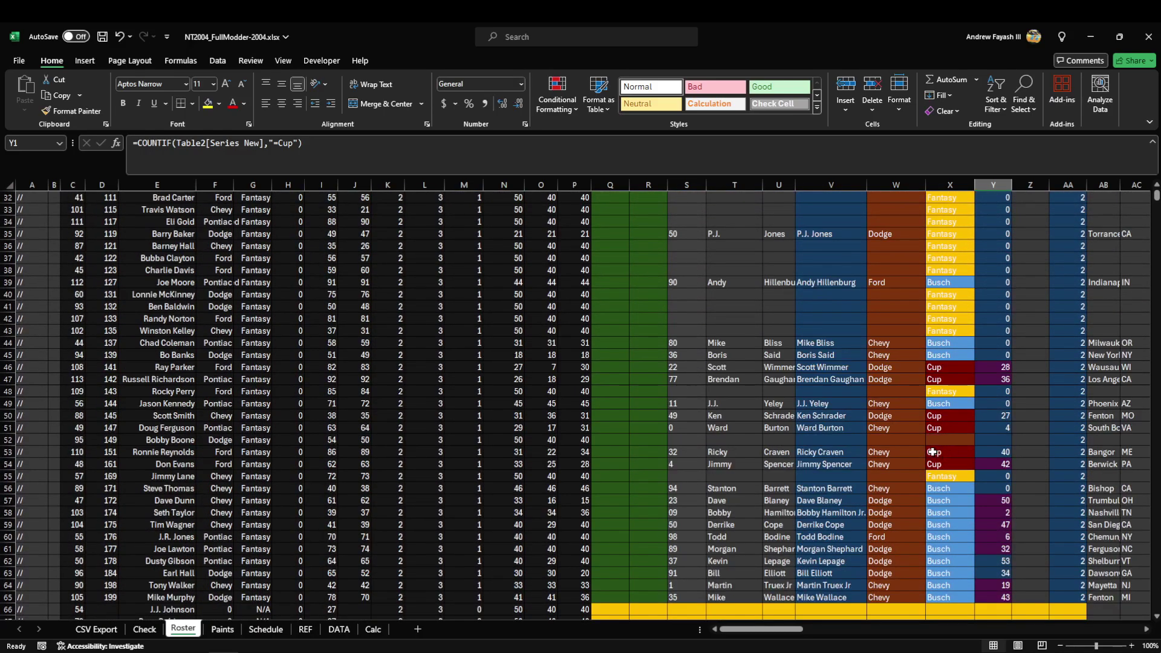
scroll(931, 436, "down", 4)
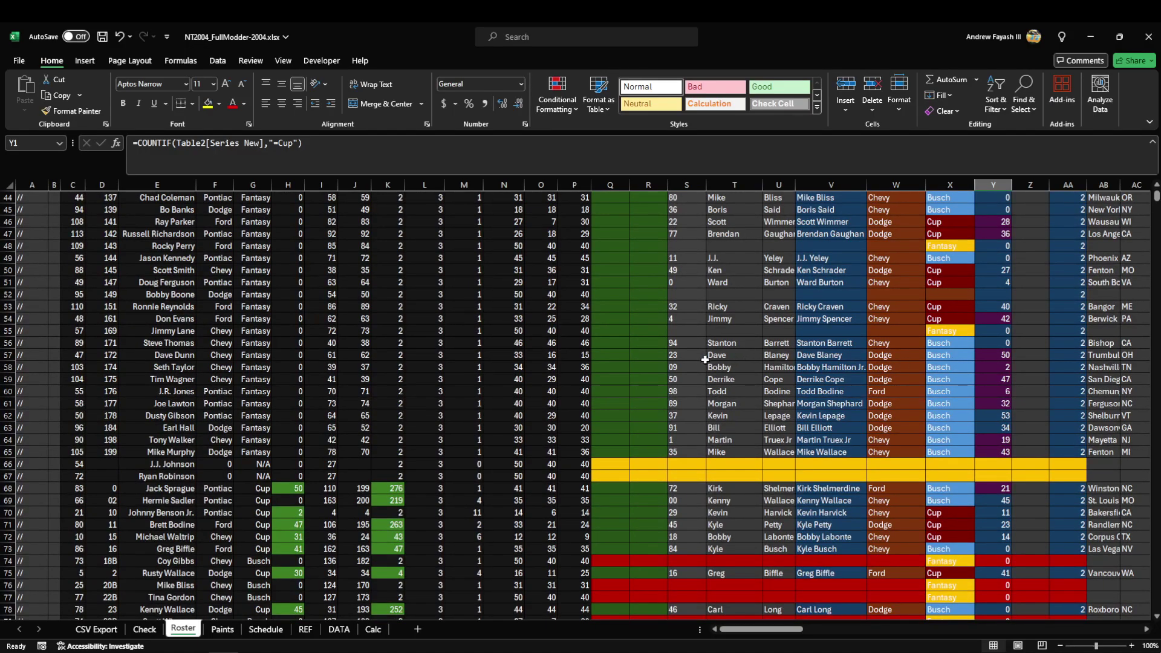
left_click(945, 358)
left_click(980, 356)
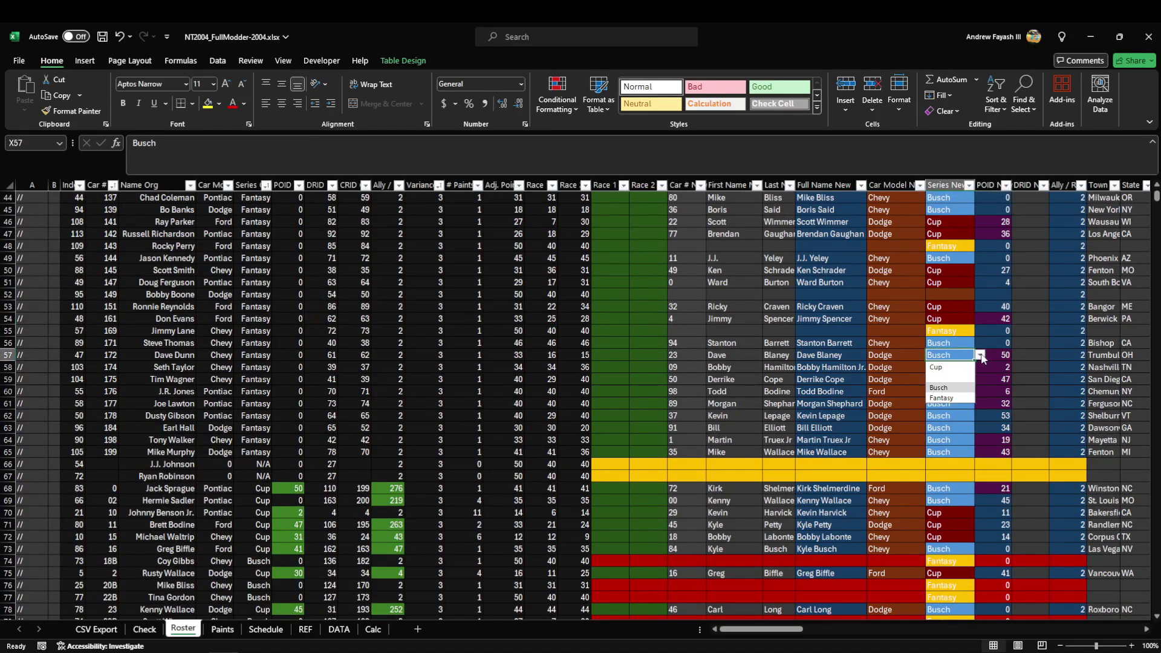
left_click(939, 369)
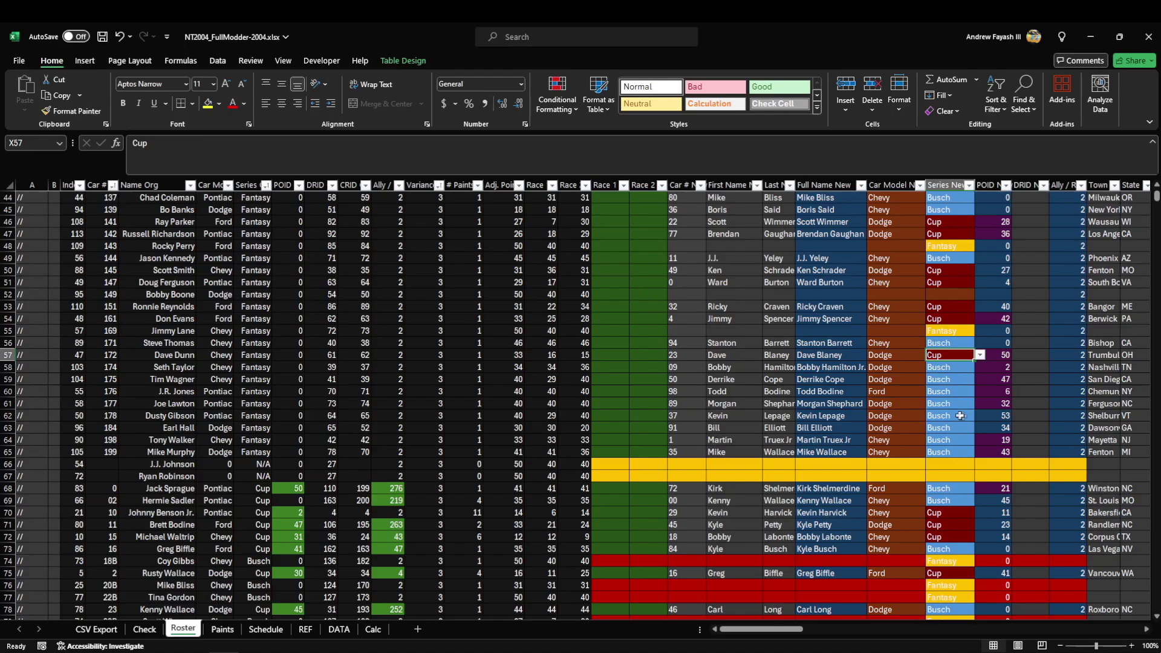
Set the new series for Derrike Cope in row 59 to Fantasy.
scroll(950, 413, "up", 3)
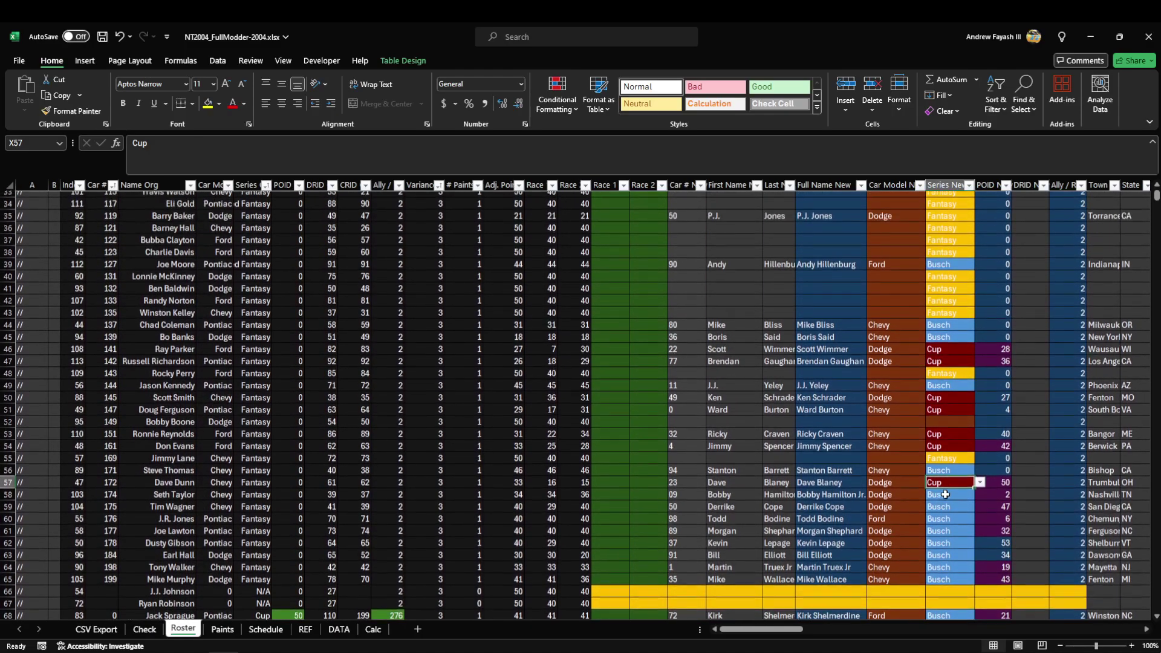
scroll(946, 494, "up", 2)
scroll(945, 496, "down", 3)
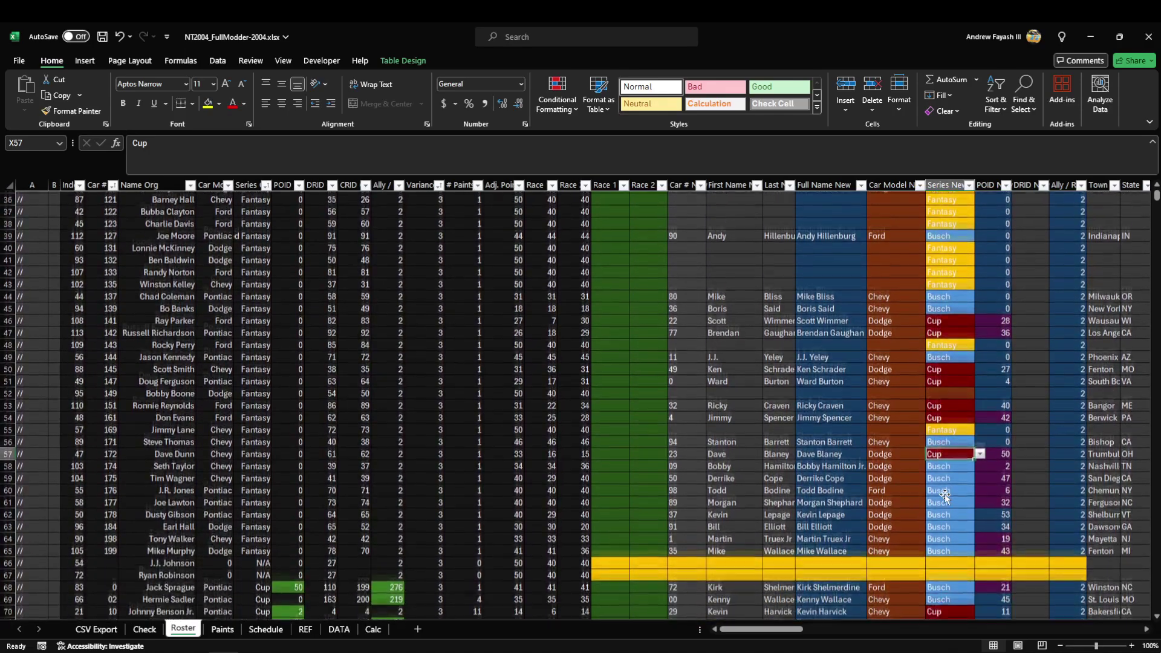
scroll(955, 457, "up", 4)
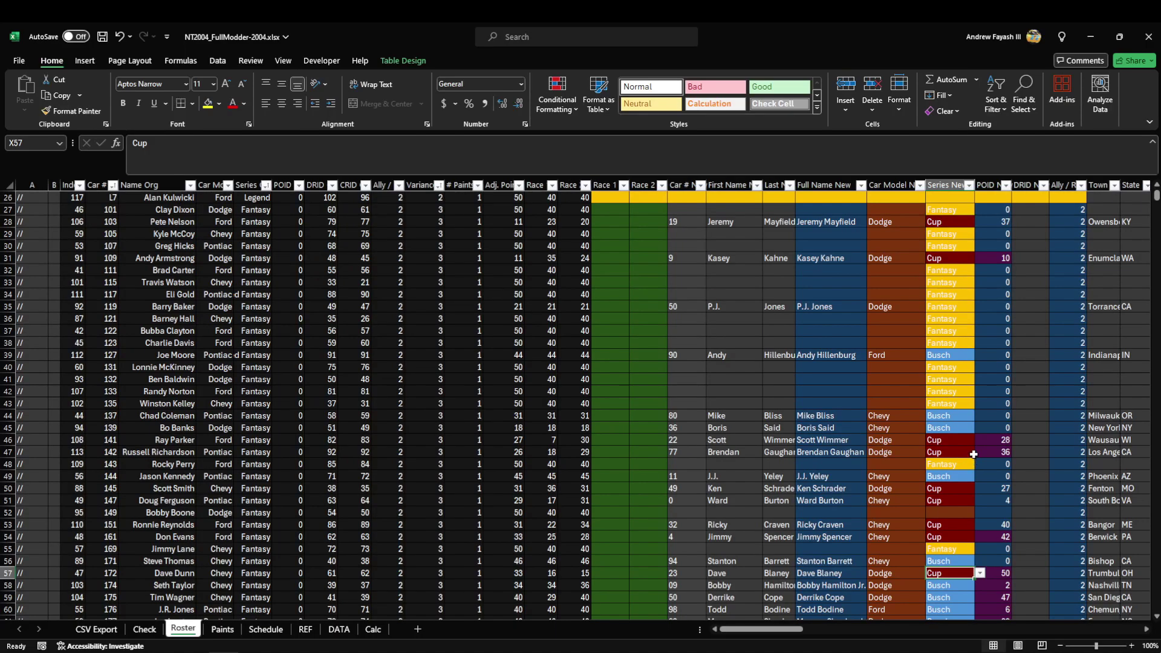
scroll(974, 517, "down", 5)
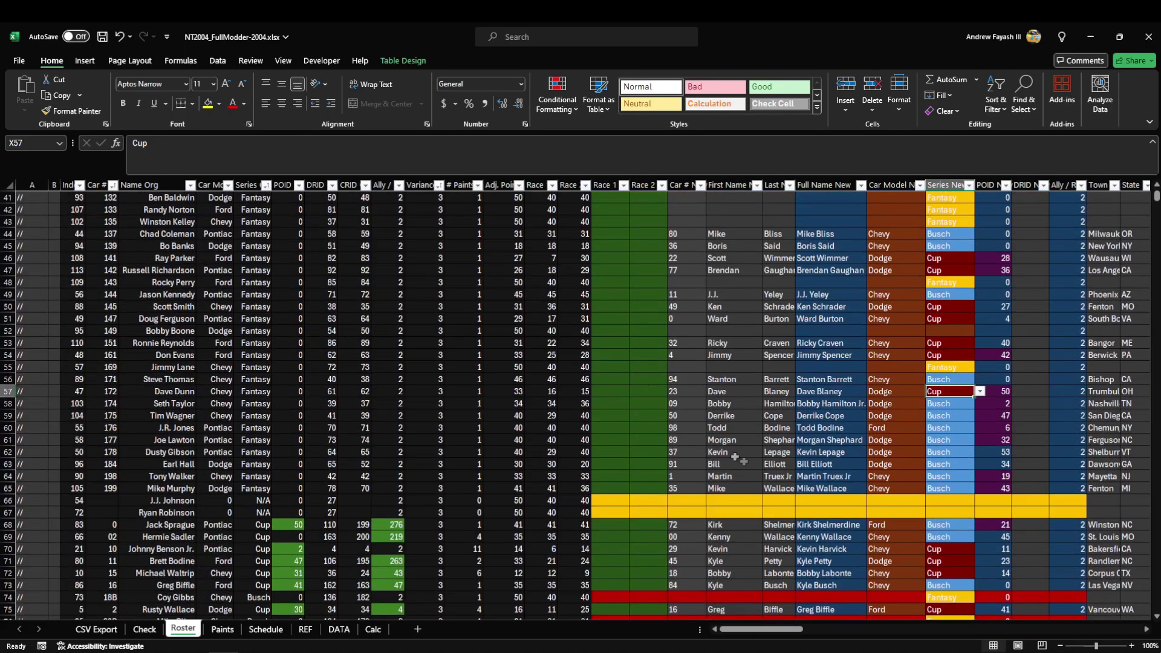
left_click(962, 417)
left_click(980, 416)
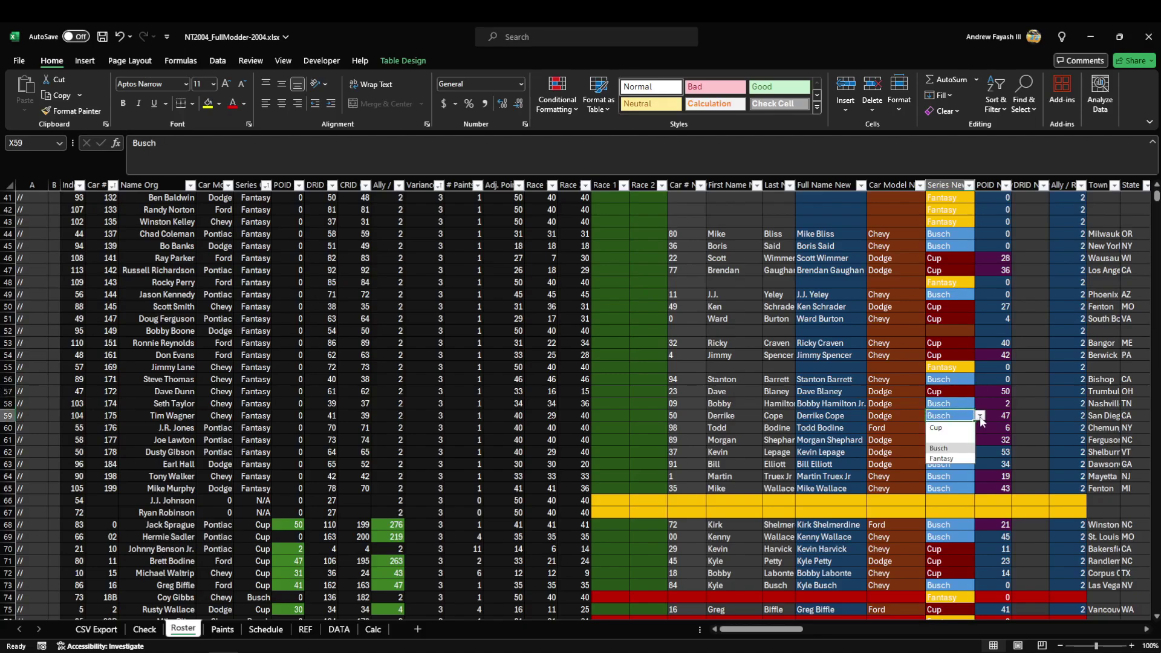
left_click(941, 459)
Set the new series for P.J. Jones in row 35 to Cup.
scroll(964, 434, "up", 5)
scroll(965, 434, "up", 1)
left_click(956, 343)
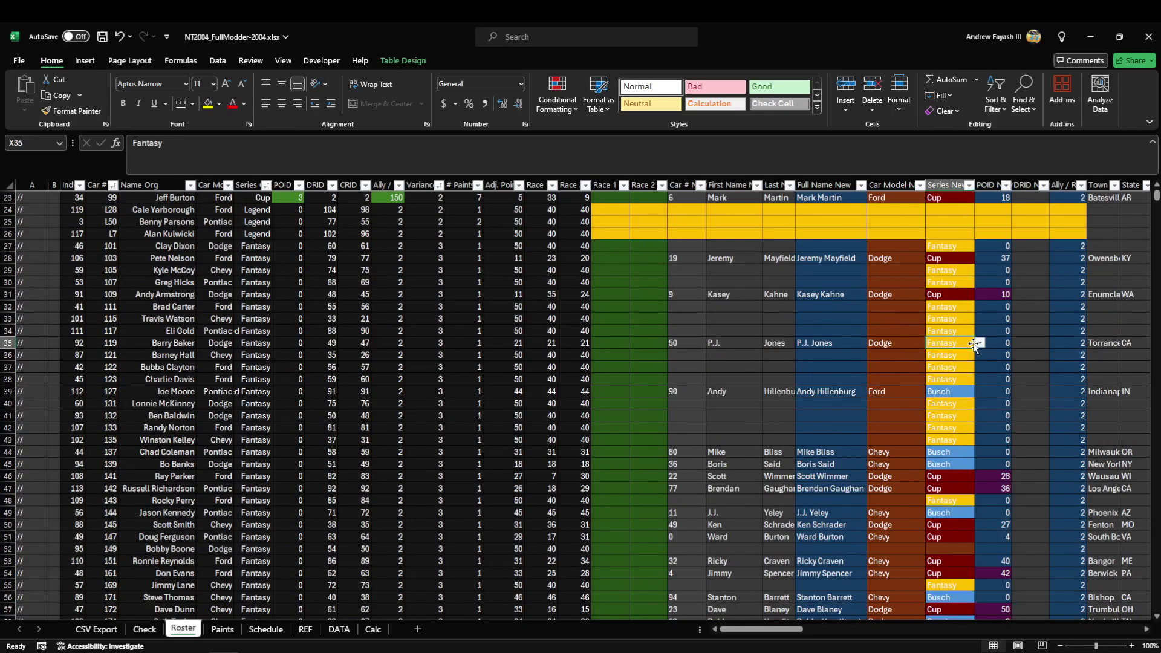
left_click(979, 343)
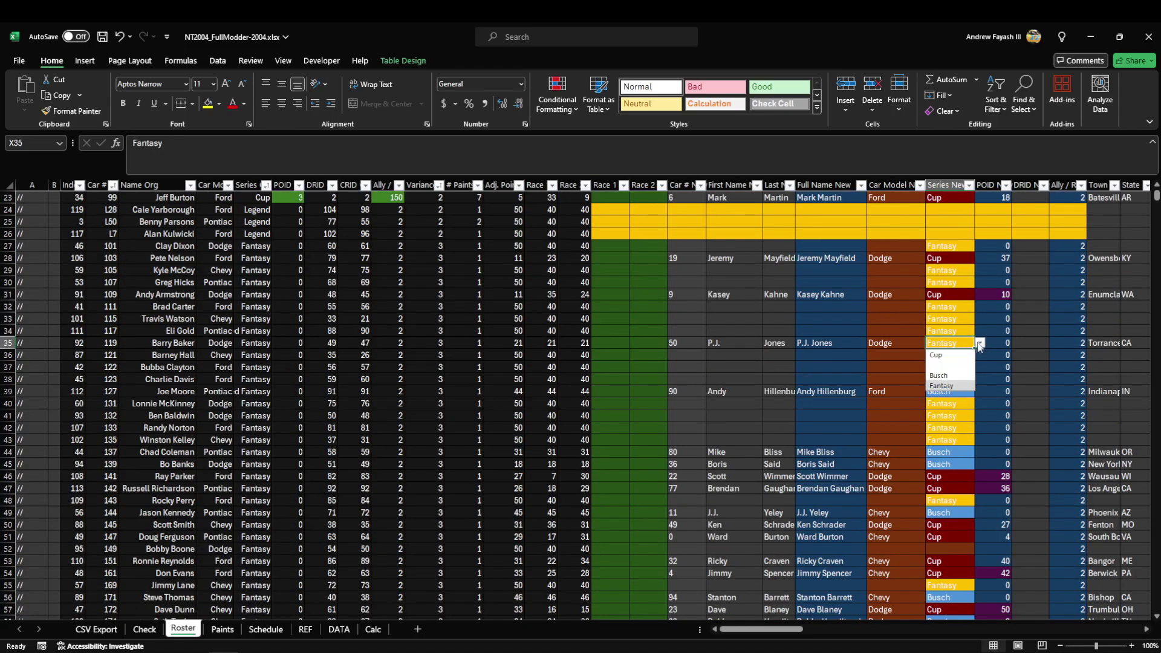
left_click(941, 353)
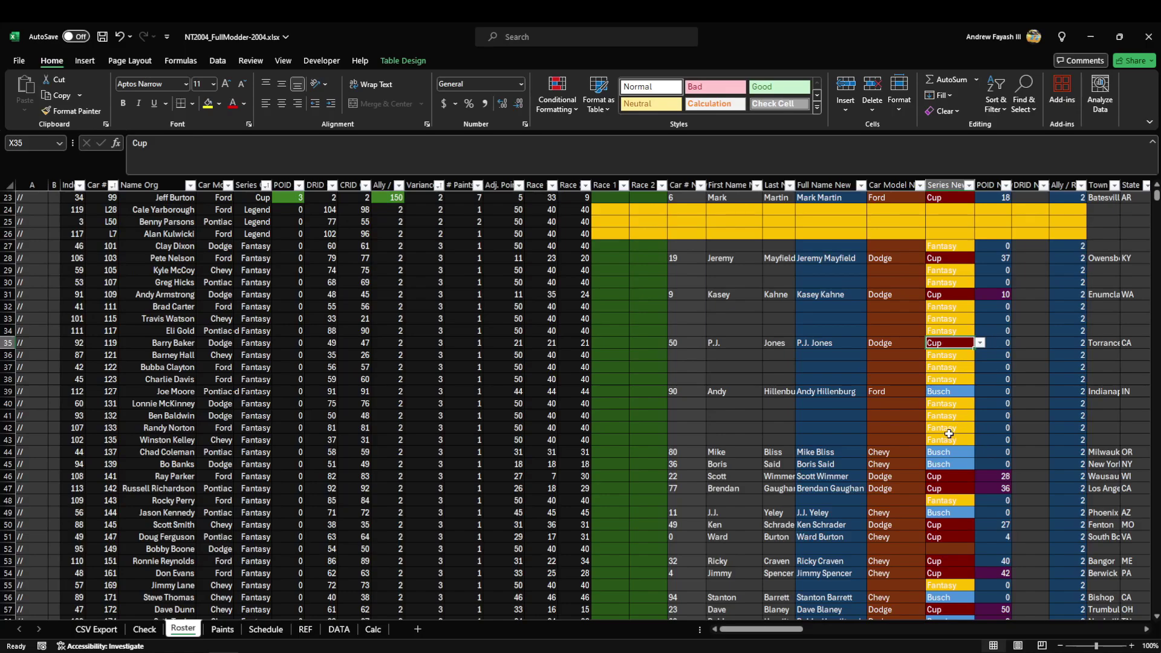
Set the new series for Boris Said in row 45 to Cup.
scroll(949, 433, "down", 3)
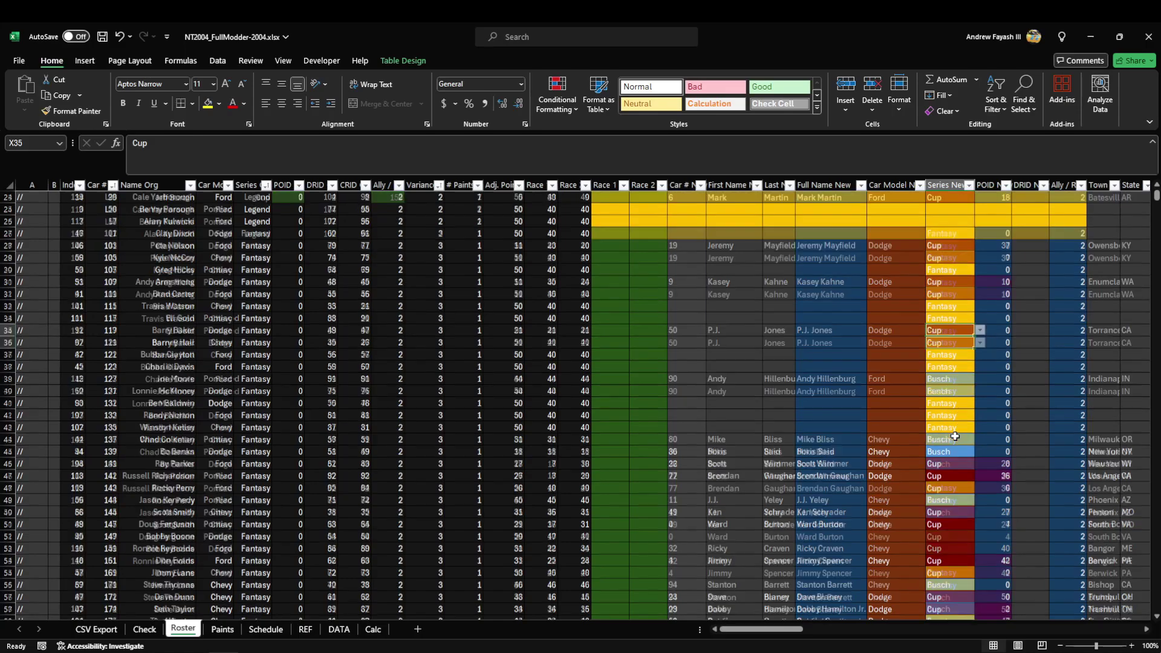
left_click_drag(965, 368, 972, 358)
left_click(967, 356)
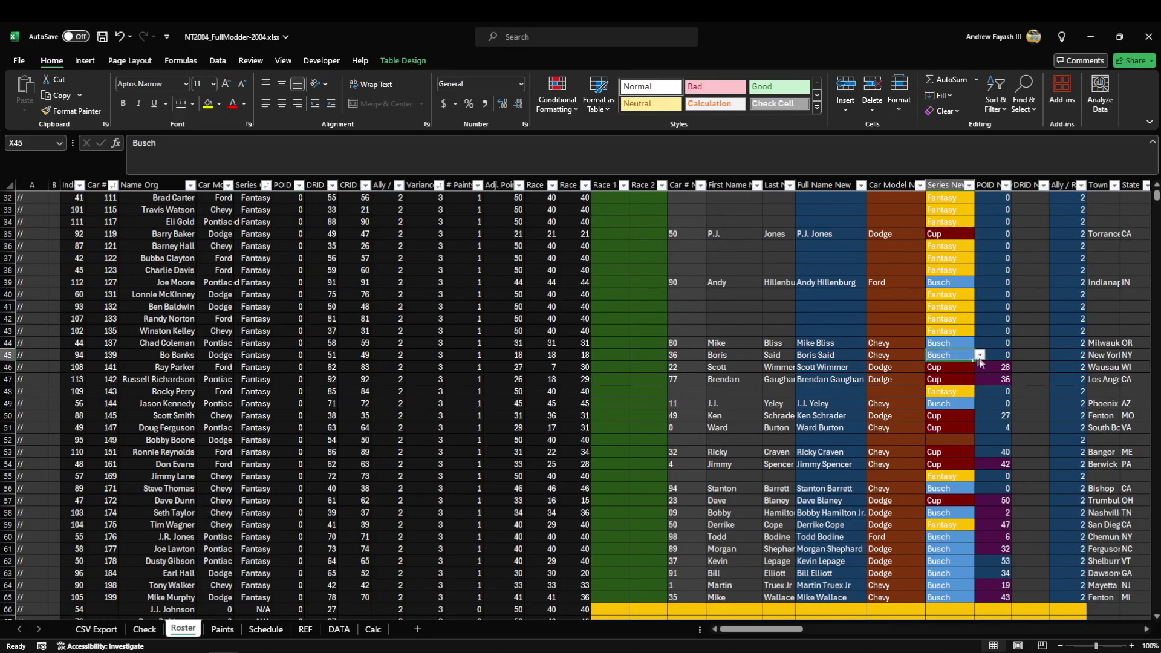
left_click(980, 355)
left_click(955, 385)
Review the new series assignments down the roster, including those for P.J. Jones in row 35 and Ken Schrader in row 50.
scroll(955, 385, "up", 2)
scroll(955, 386, "up", 1)
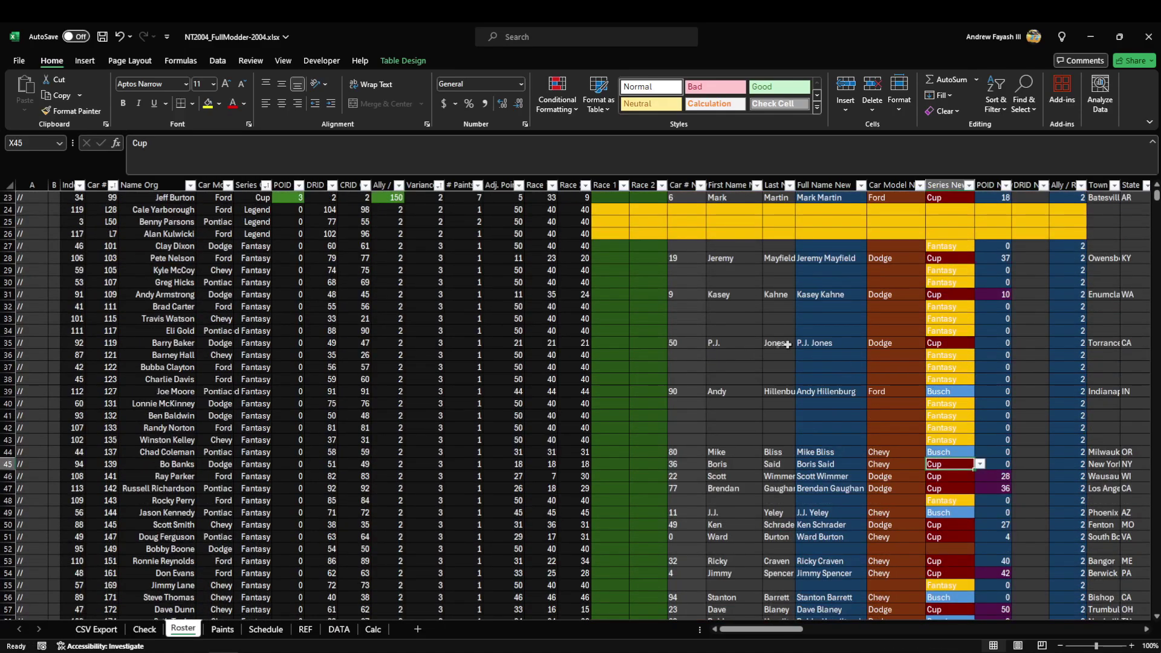
left_click(950, 342)
scroll(952, 430, "down", 8)
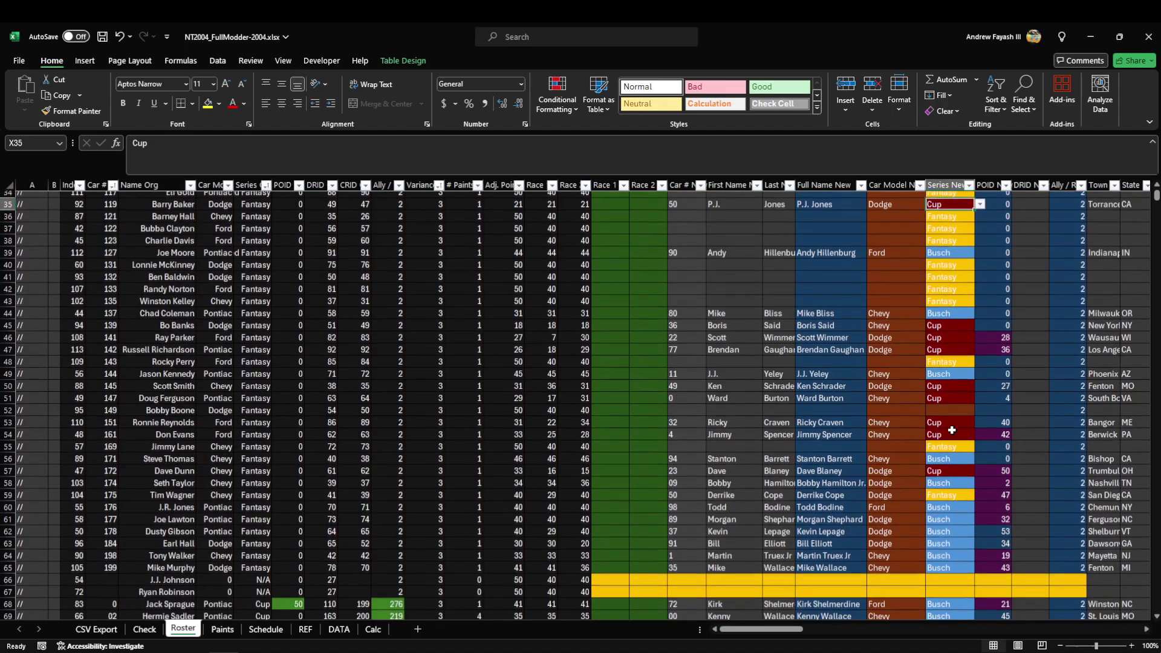
scroll(952, 430, "down", 6)
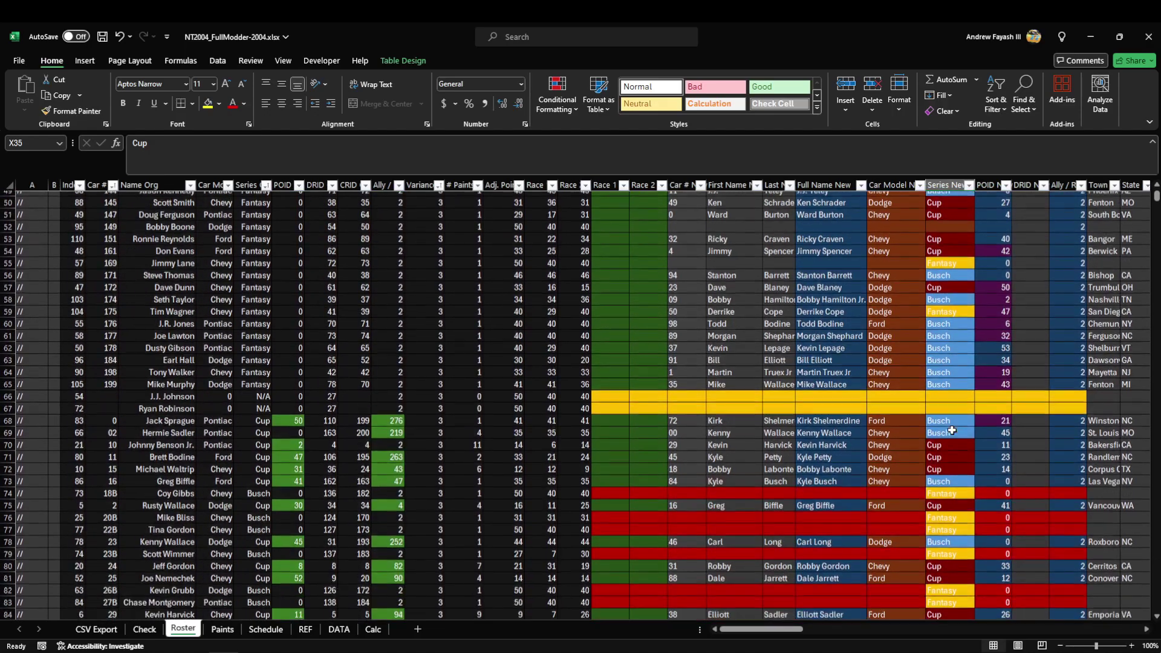
scroll(952, 430, "down", 10)
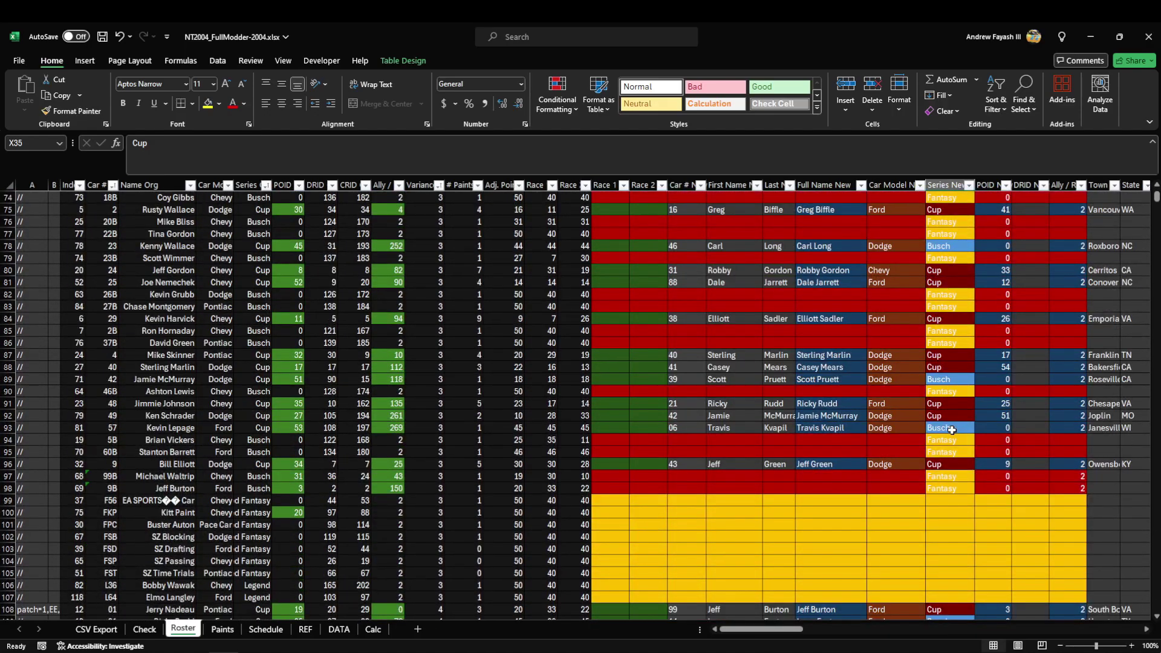
scroll(958, 265, "up", 20)
scroll(958, 266, "up", 2)
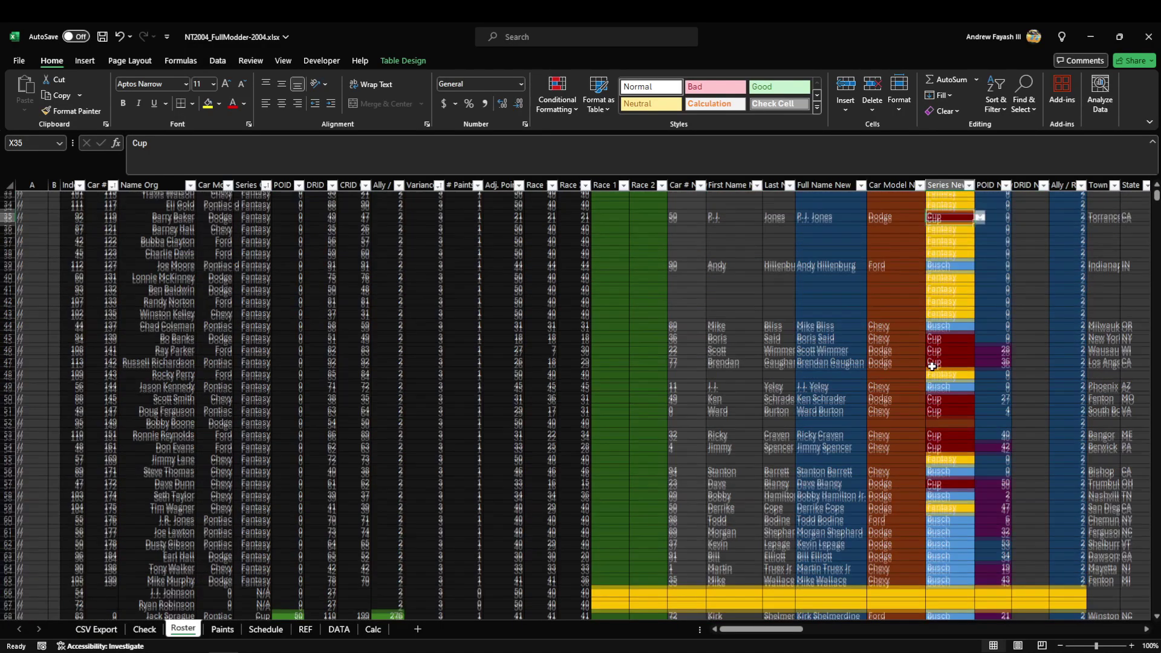
left_click(979, 270)
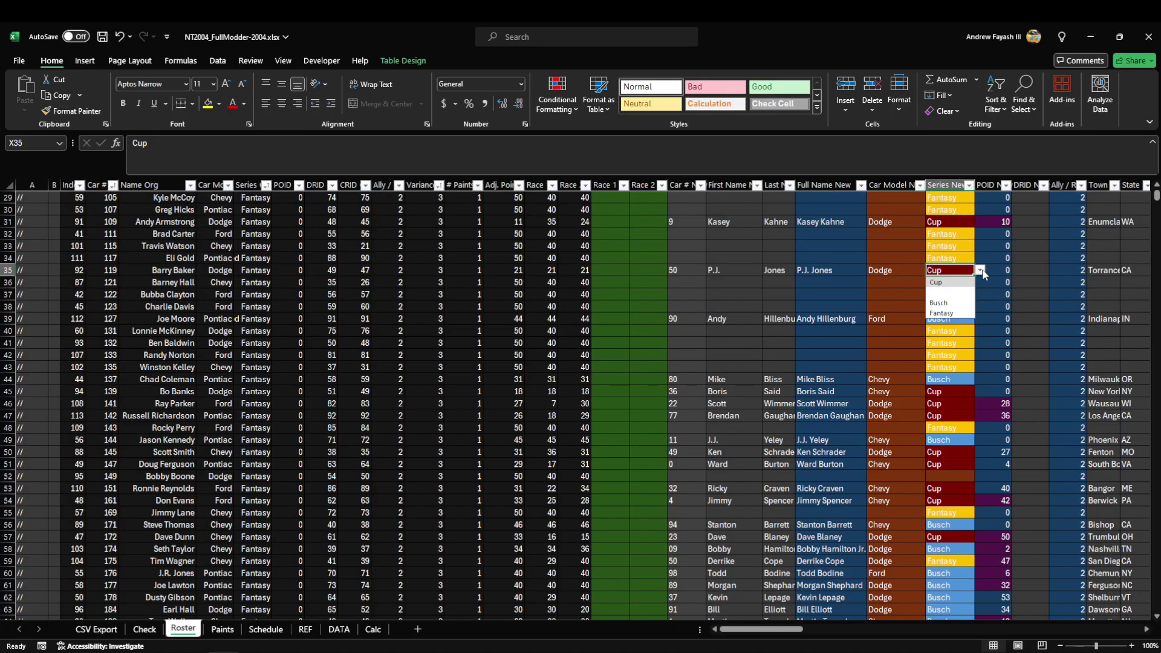
left_click(981, 271)
left_click(981, 271)
left_click(950, 452)
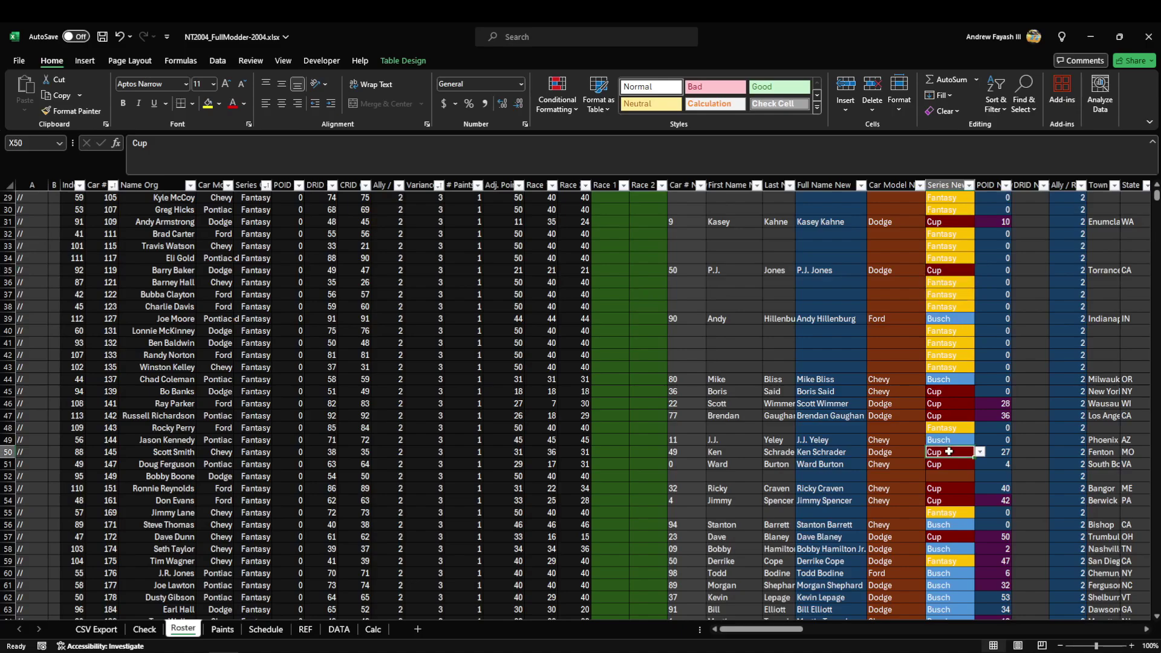
scroll(948, 523, "down", 4)
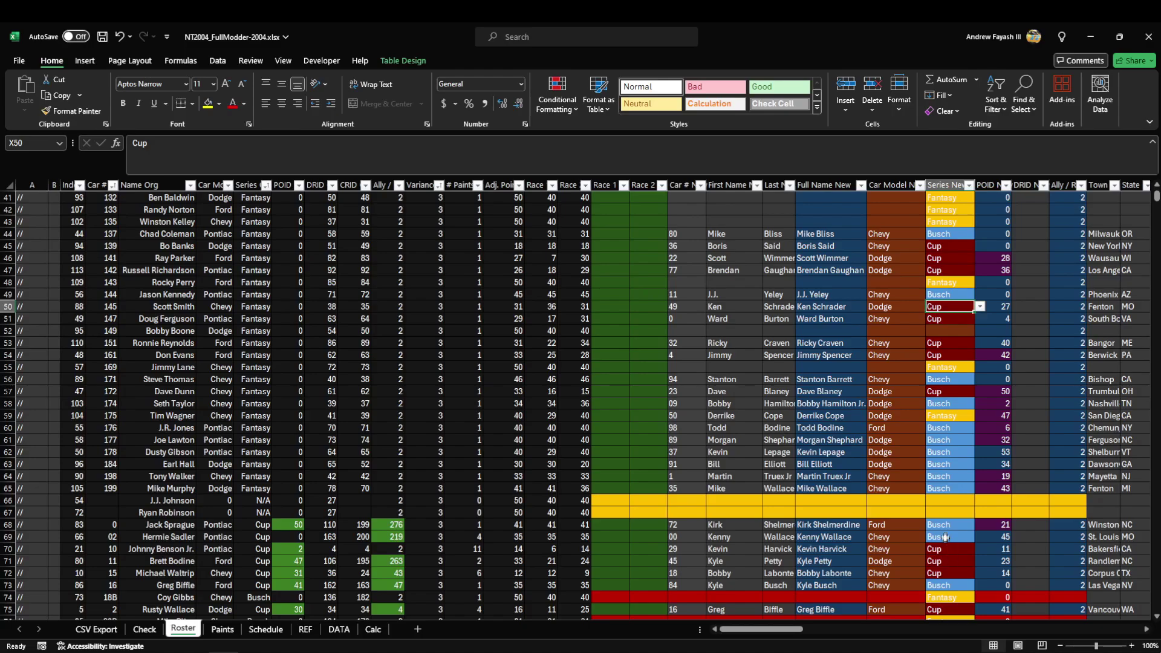
scroll(966, 510, "down", 3)
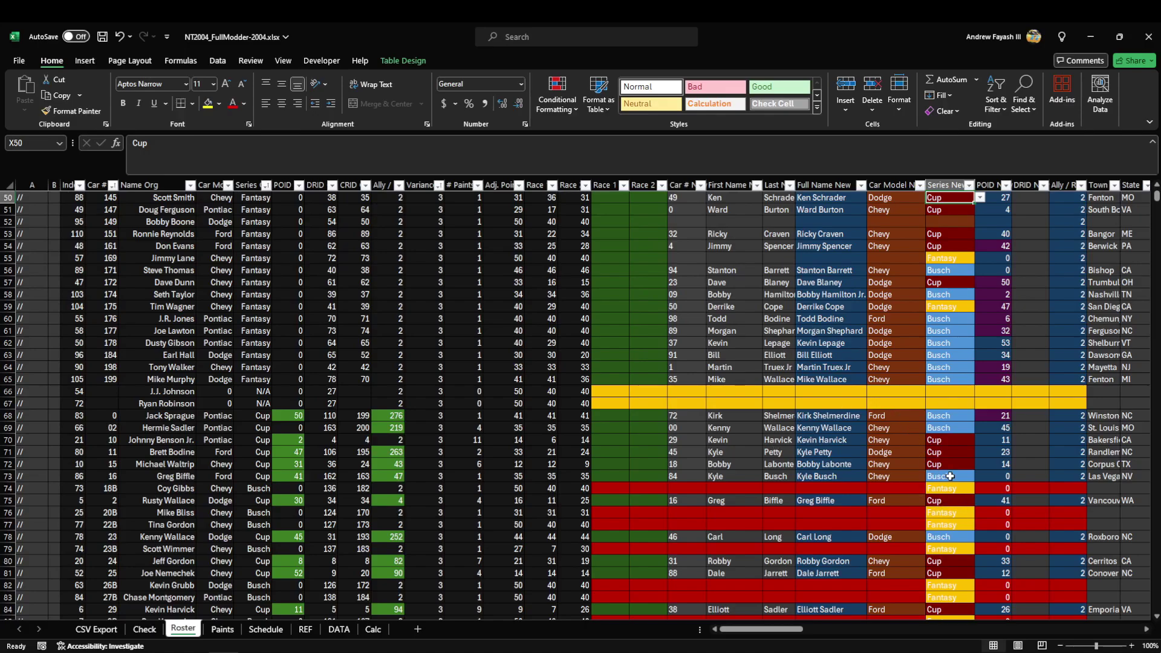
scroll(959, 477, "down", 2)
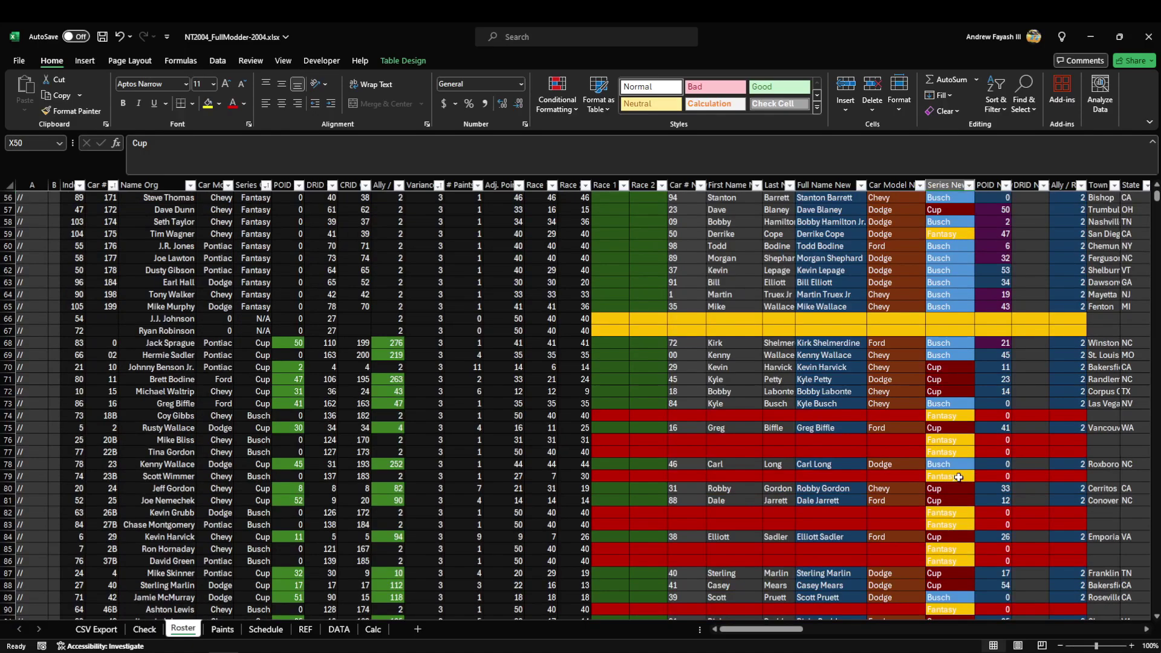
Choose Busch as the new series for Kyle Busch in row 73.
left_click(956, 404)
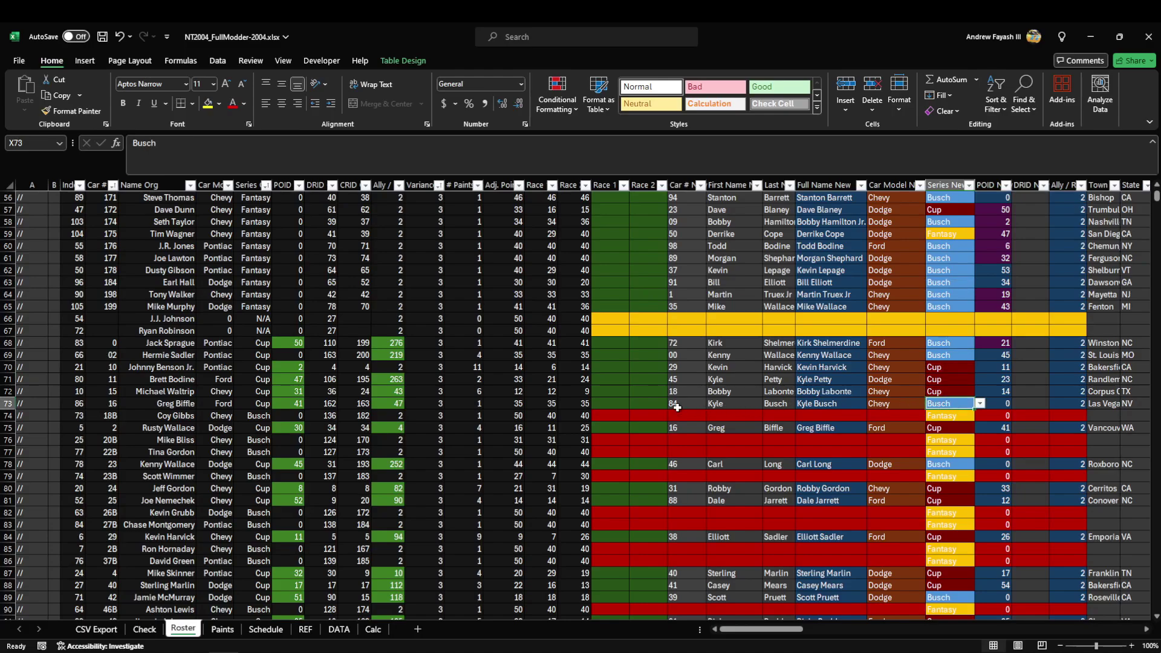
left_click(980, 403)
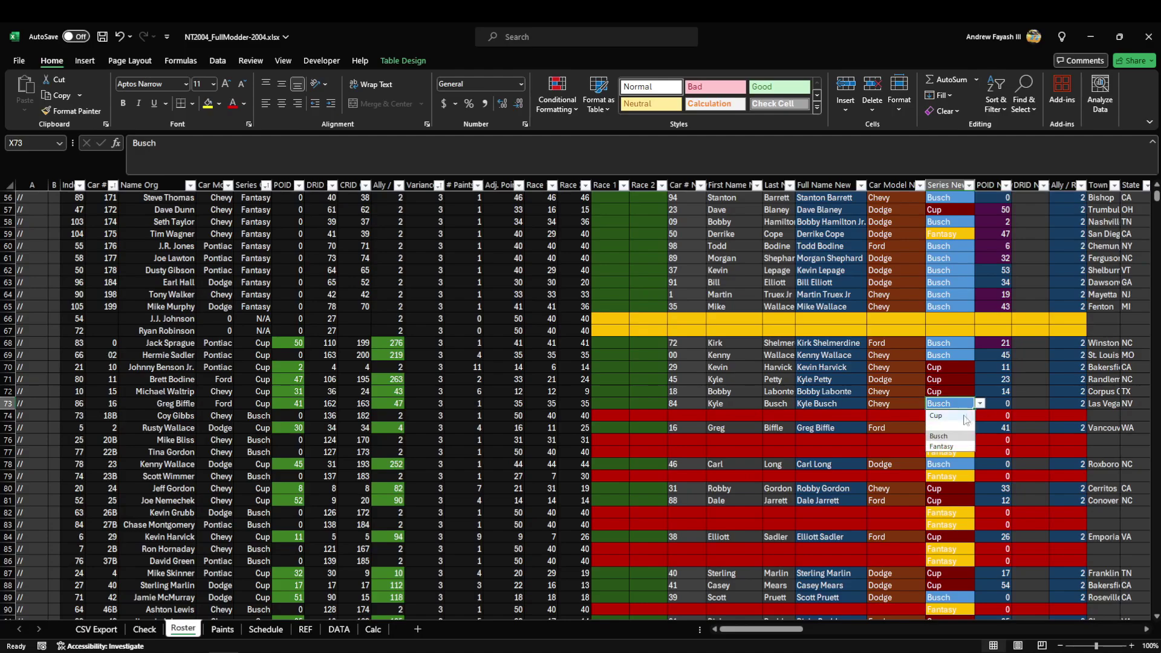
left_click(944, 436)
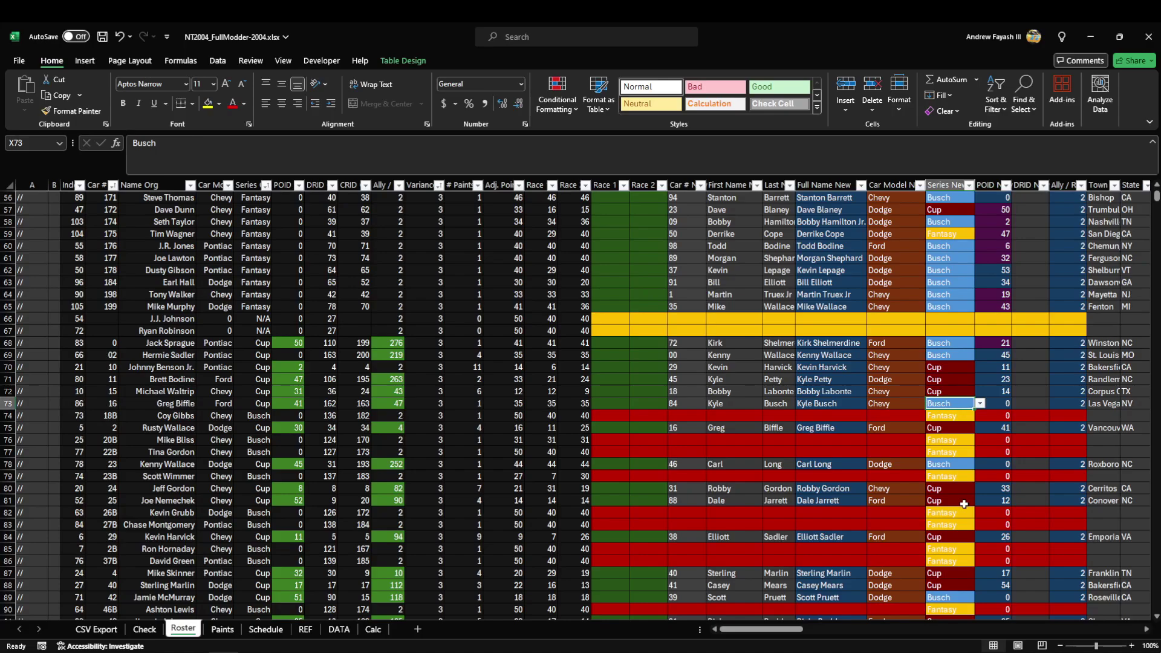
left_click(980, 404)
left_click(980, 403)
Try a PERC value of 1 for Kyle Busch in row 56 of the DATA sheet and undo it.
left_click(307, 633)
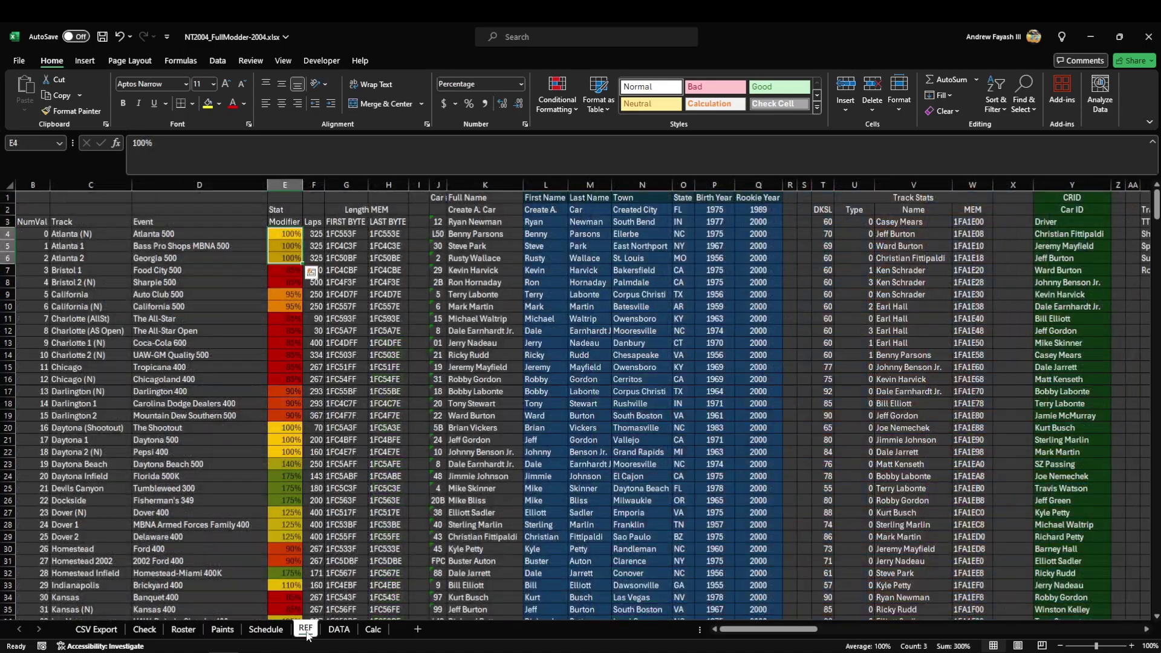
left_click(330, 633)
scroll(139, 472, "down", 13)
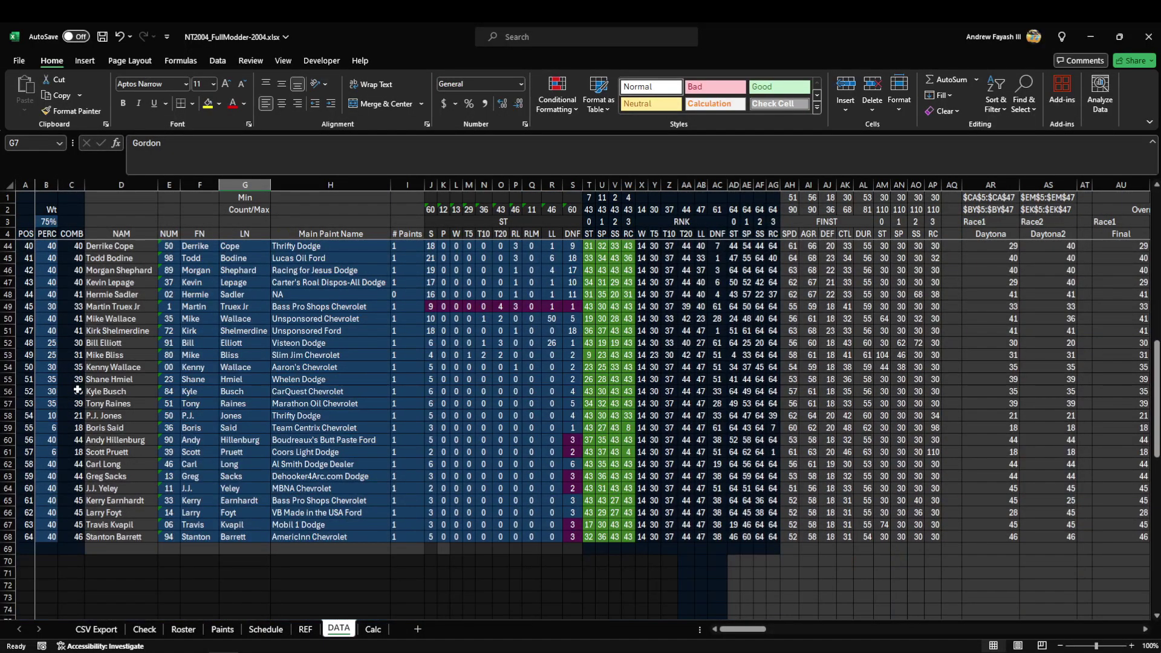
left_click(77, 390)
key("Left")
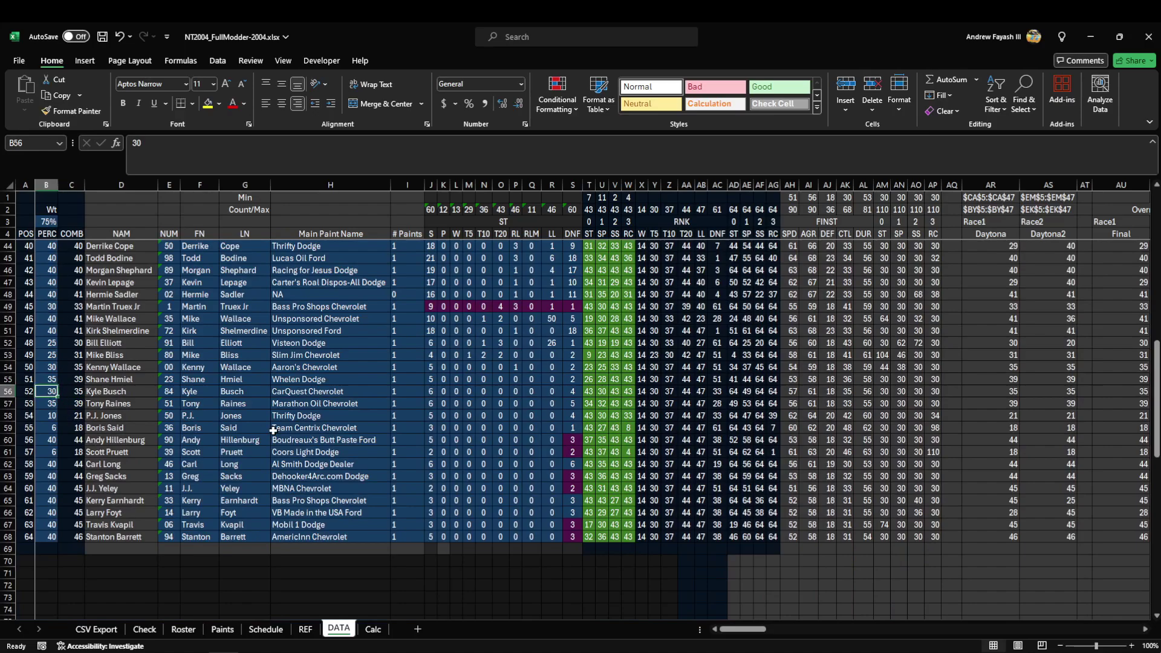
type("1")
key("Return")
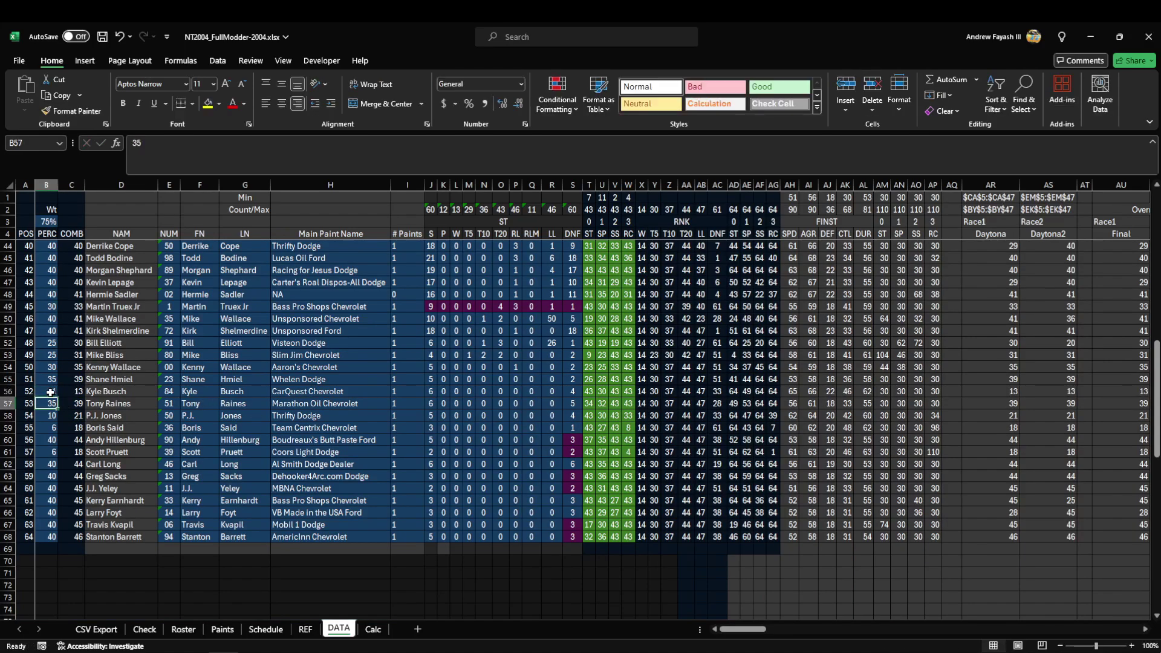
left_click(51, 220)
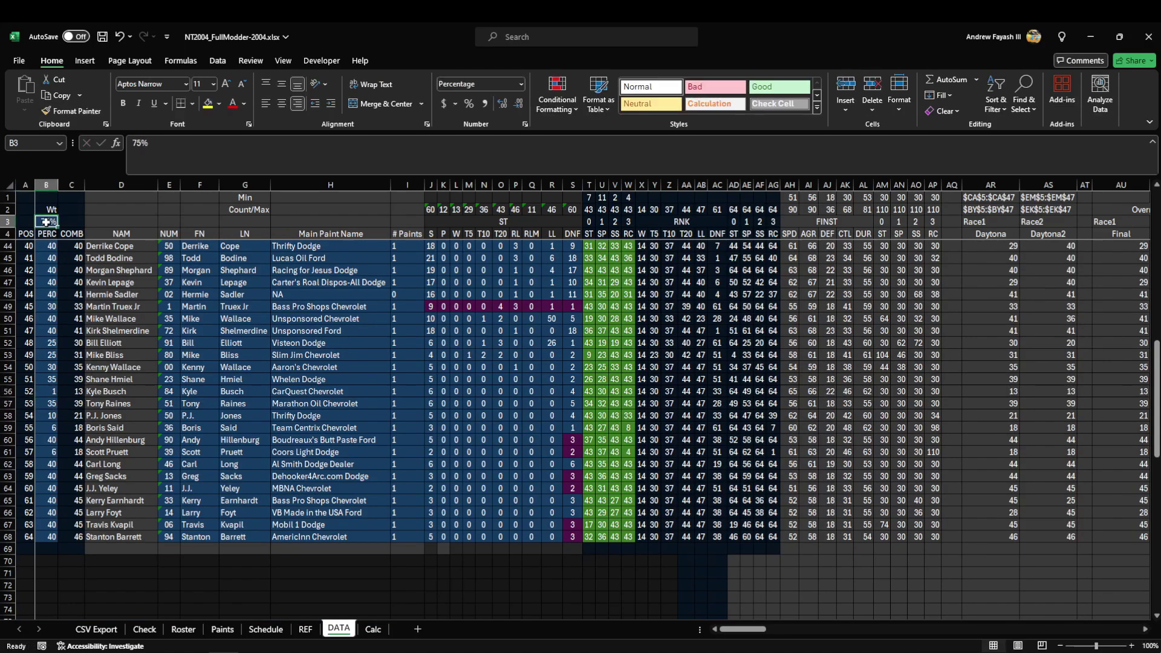
left_click(76, 393)
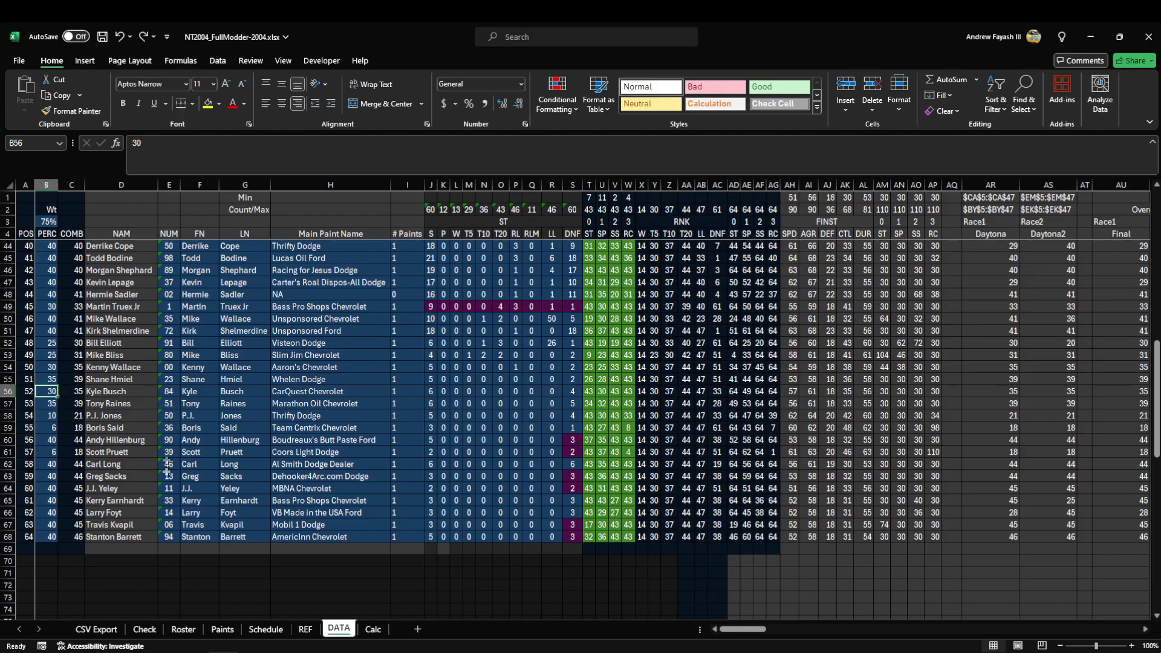
Return to the Roster sheet and review the drivers' new series assignments down to the last roster rows.
left_click(184, 629)
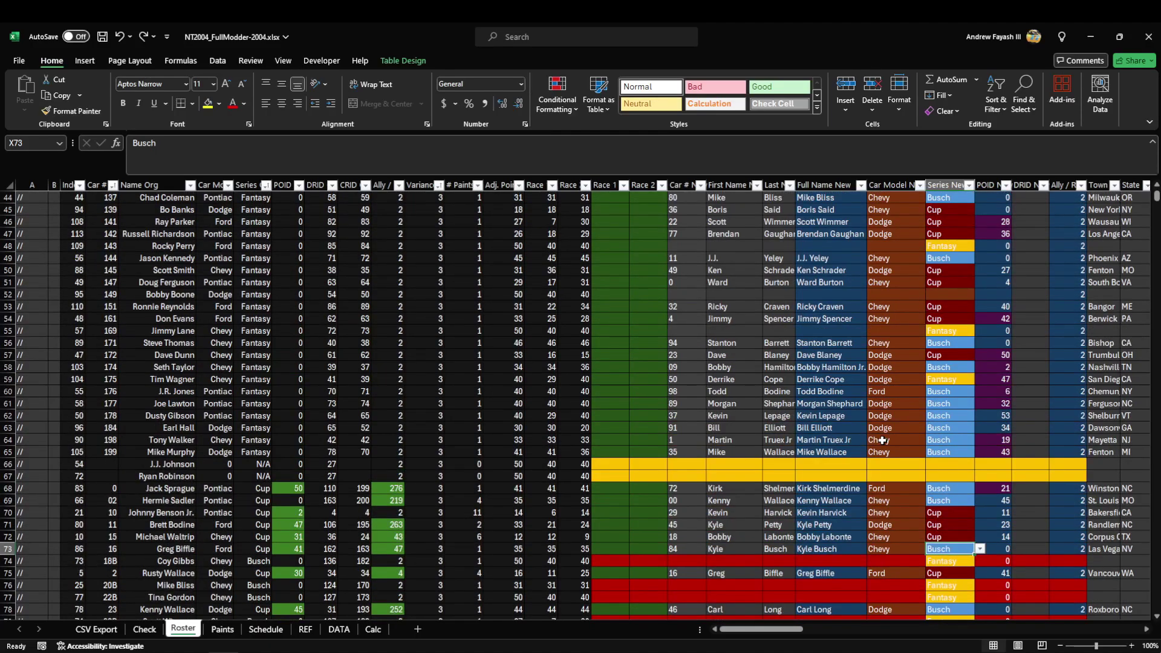
scroll(883, 440, "up", 5)
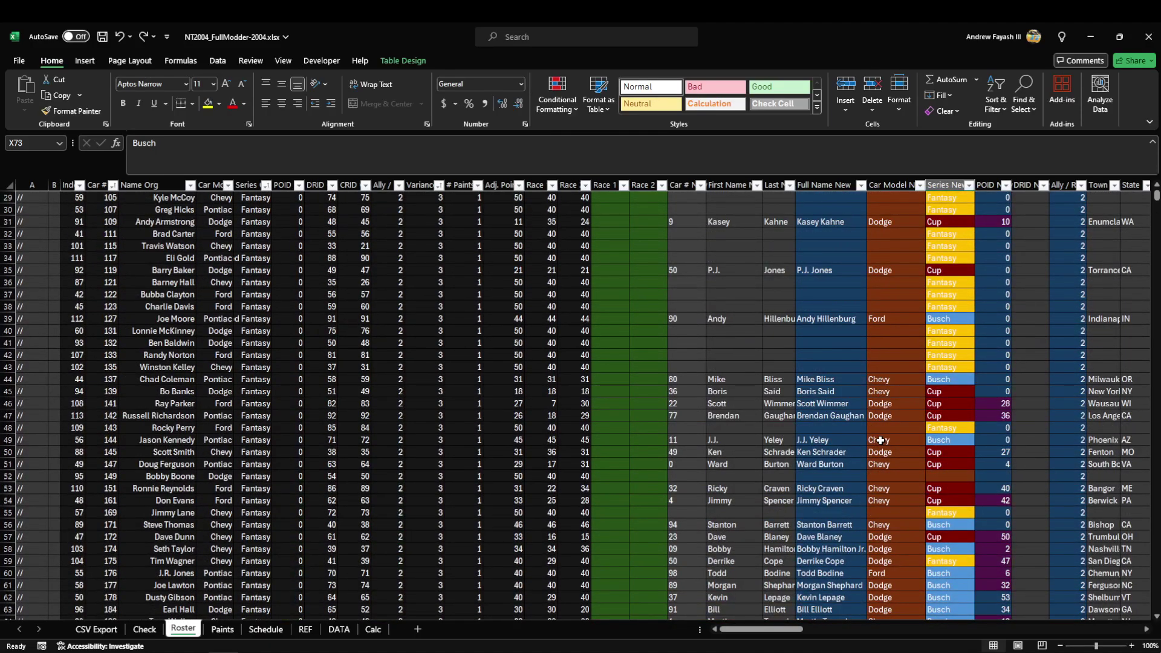
scroll(880, 441, "up", 10)
scroll(878, 440, "down", 13)
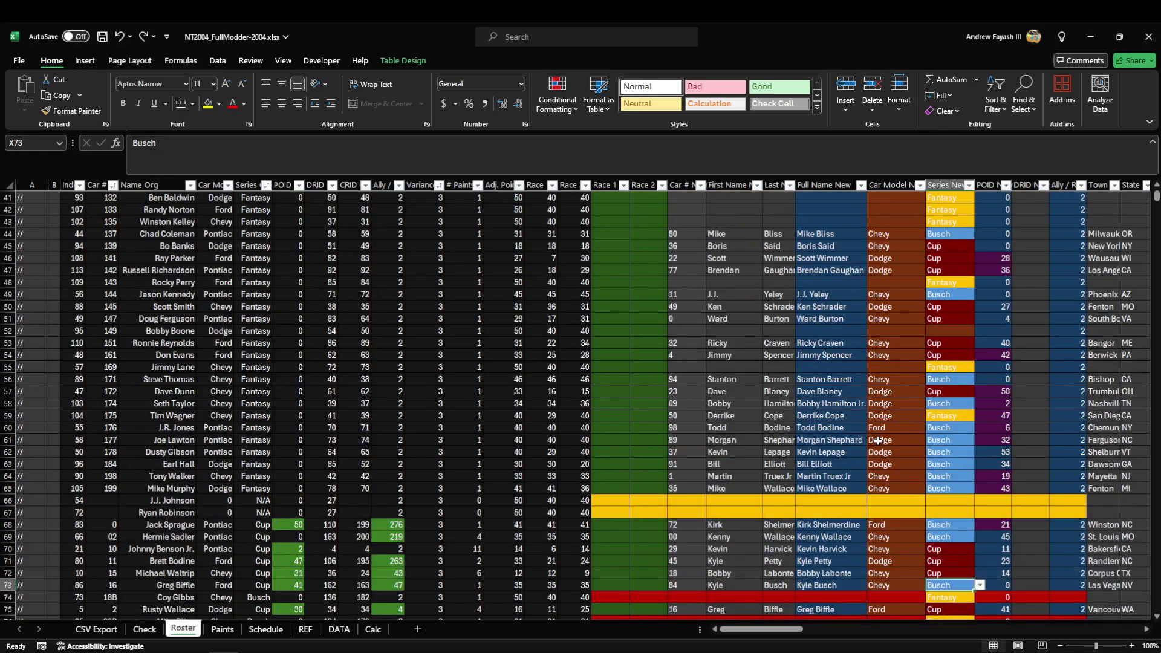
scroll(878, 441, "down", 3)
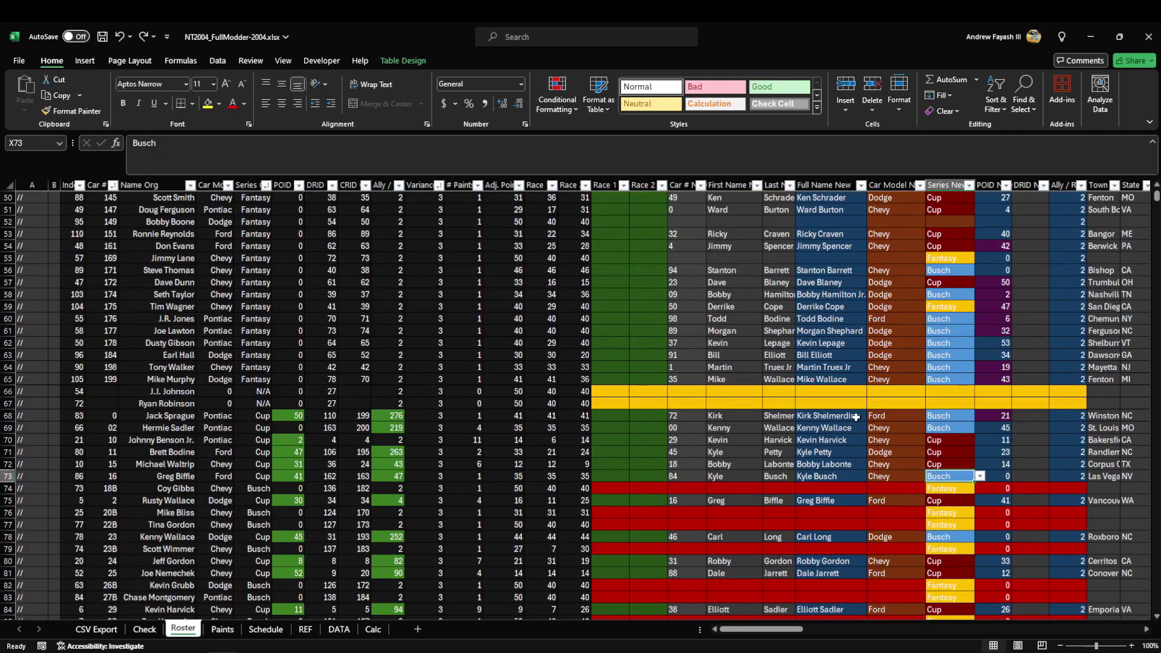
scroll(911, 449, "down", 6)
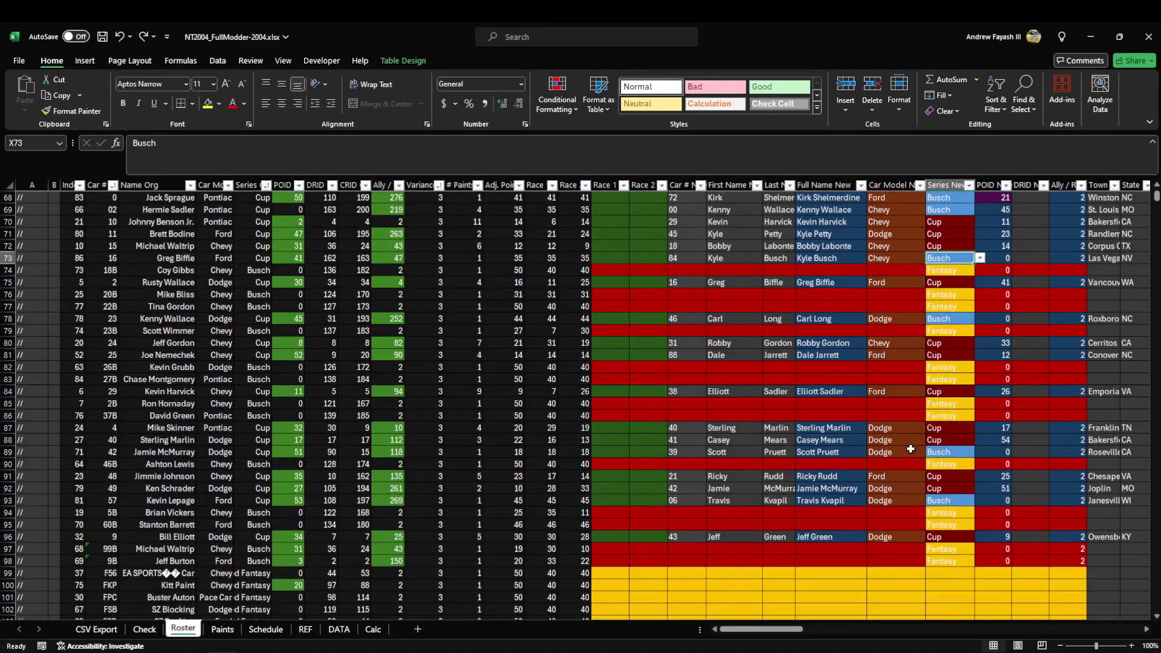
scroll(911, 449, "down", 9)
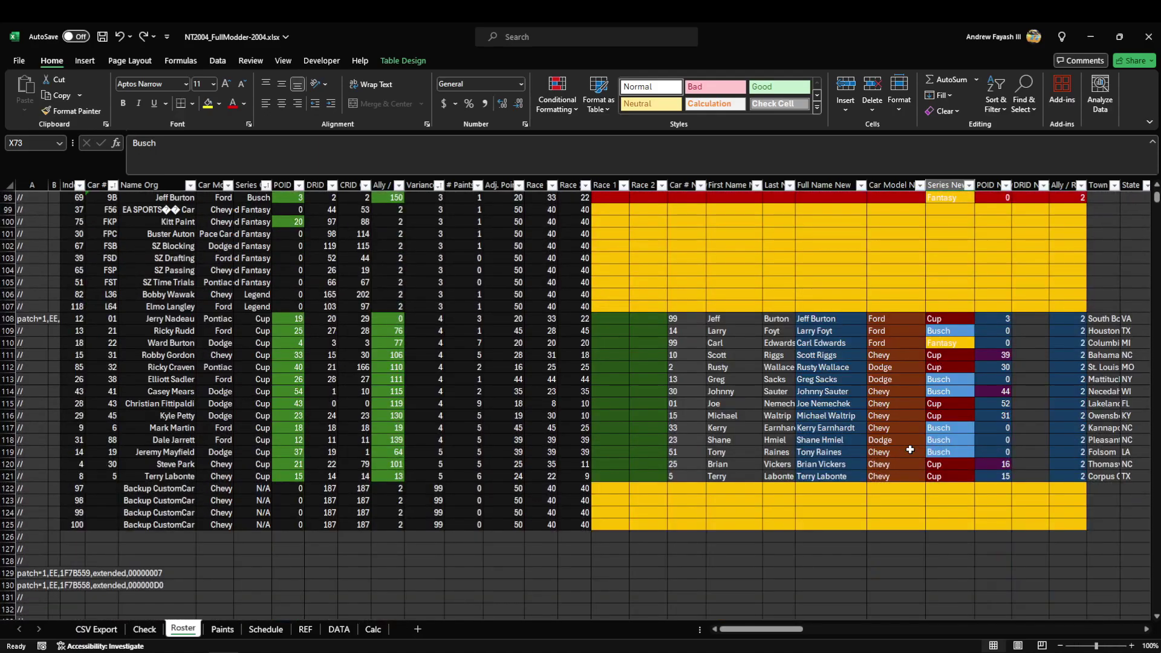
Try setting the new series for Jeff Burton in row 108 to Fantasy and for Carl Edwards in row 110 to Cup, and undo both changes.
left_click(953, 355)
left_click(980, 355)
left_click(941, 398)
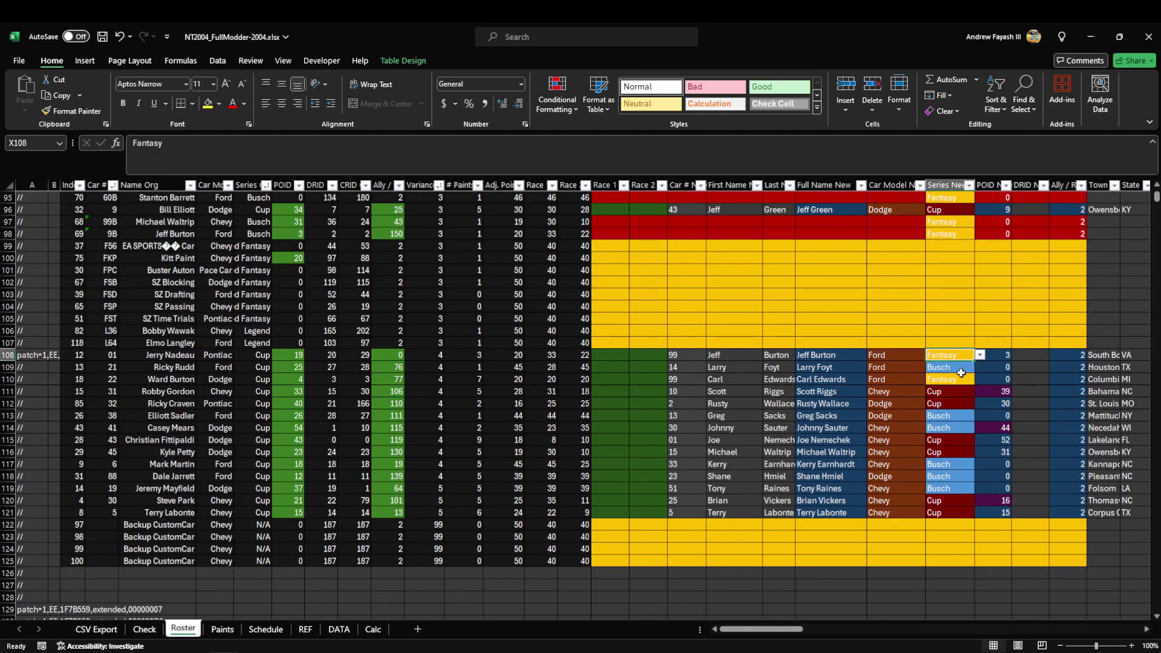
left_click(949, 380)
left_click(980, 379)
left_click(957, 391)
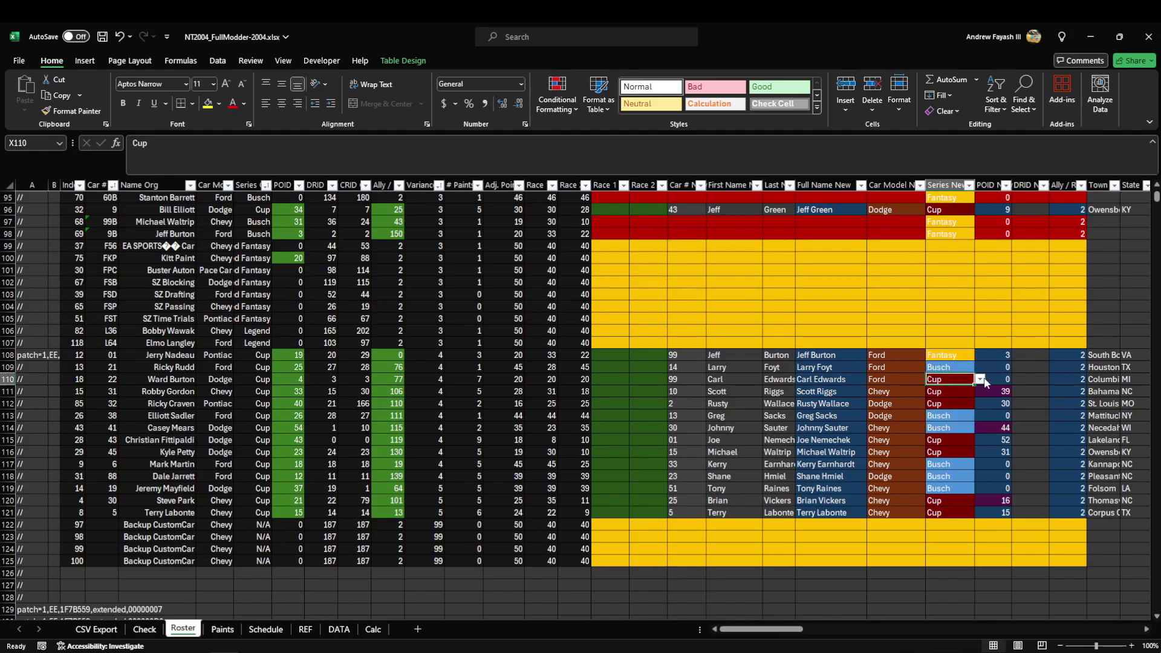
key("ctrl+z")
key("ctrl+z")
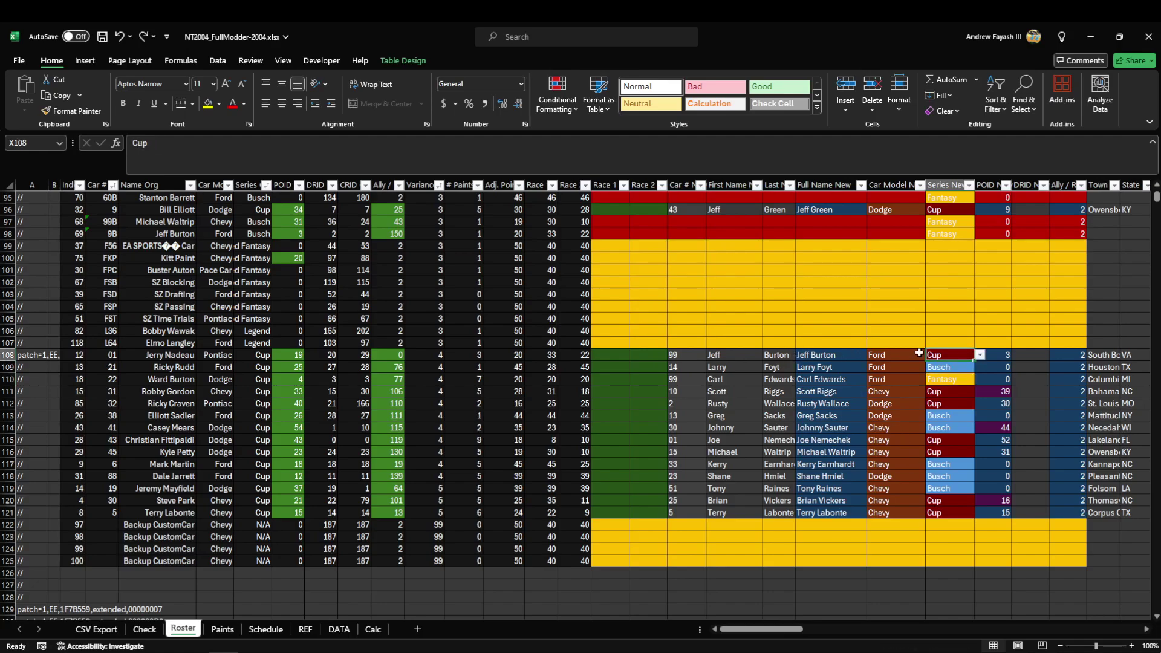
Try Cup as the new series for Carl Edwards in row 110 and set it back to Fantasy.
left_click(961, 380)
left_click(980, 379)
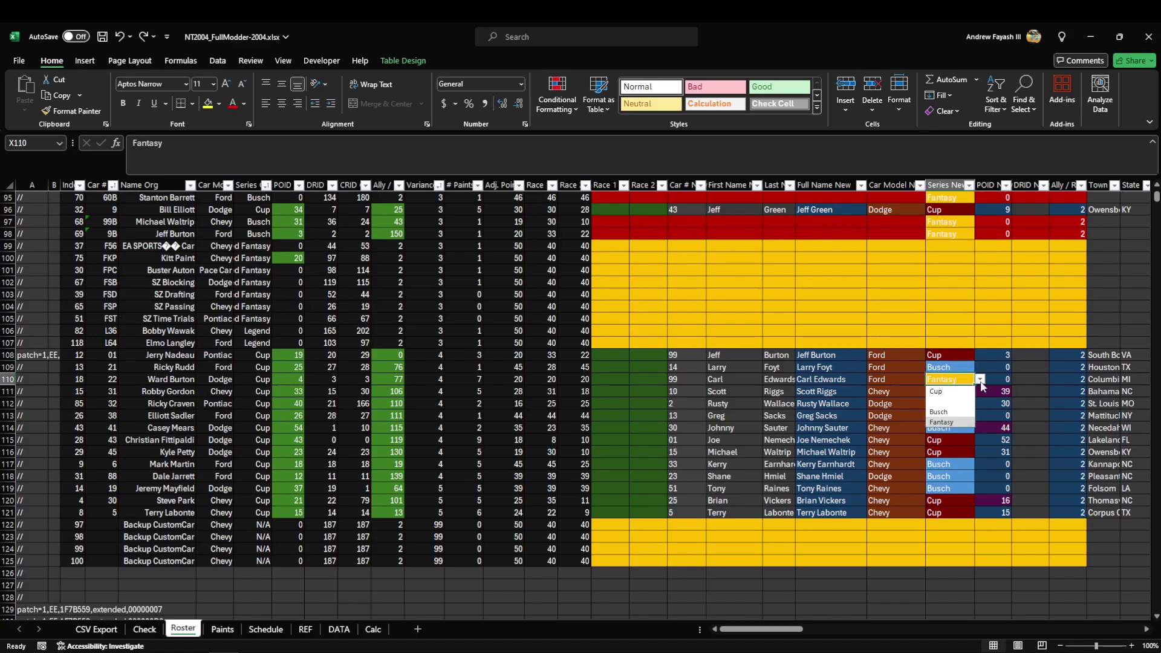
left_click(969, 391)
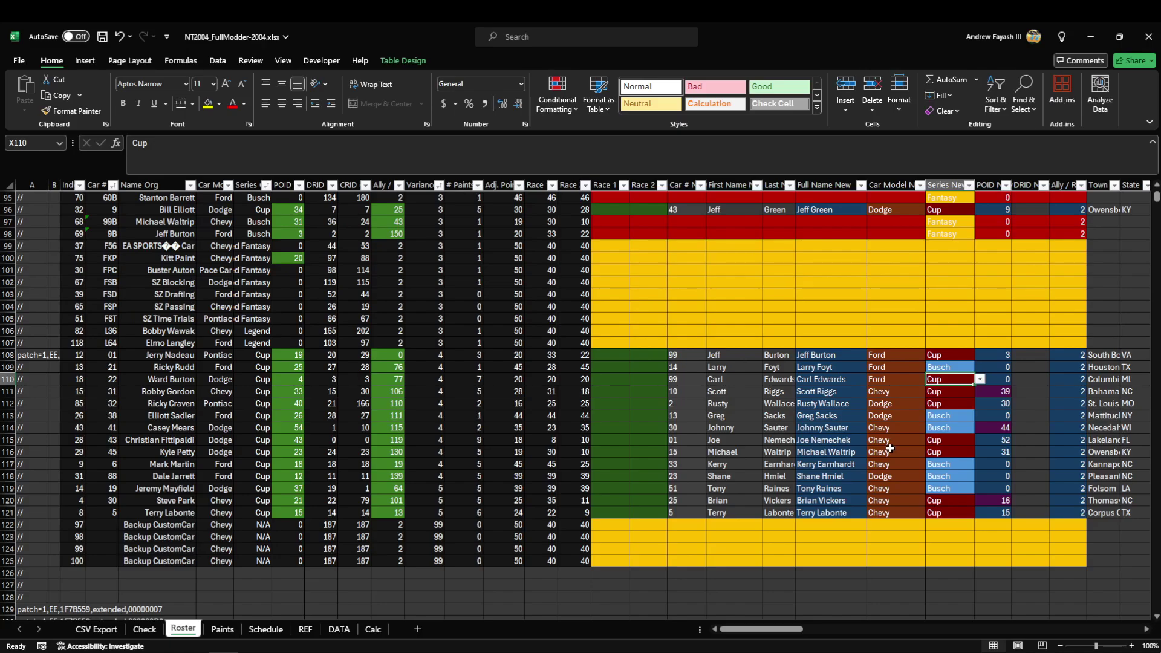
left_click(980, 380)
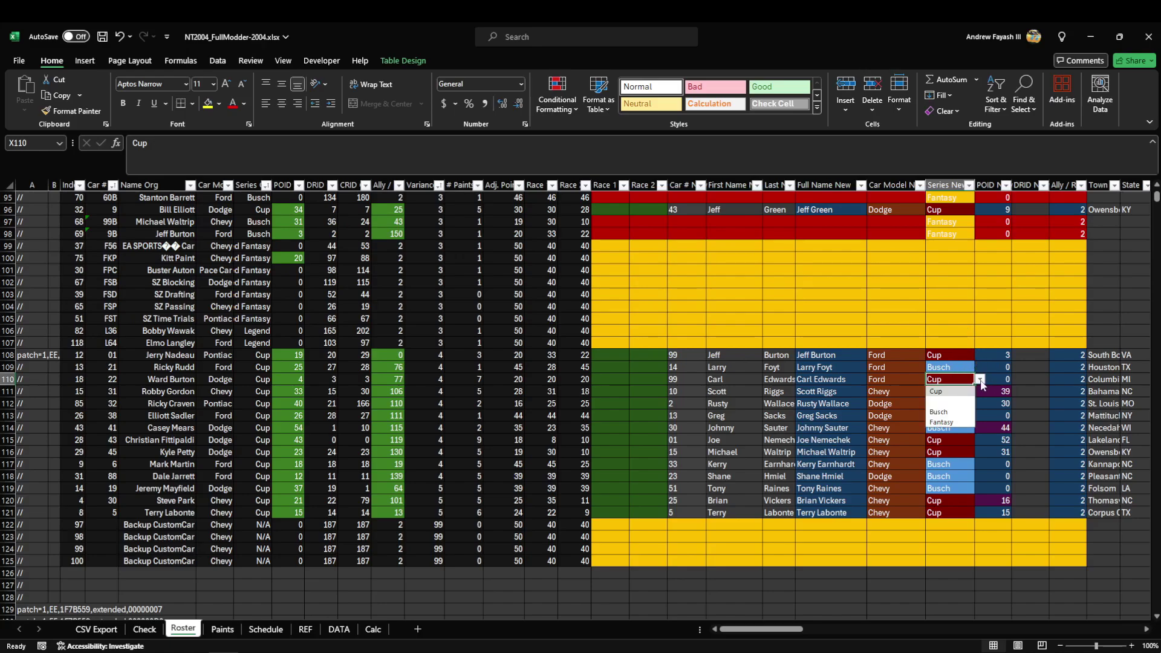
left_click(941, 422)
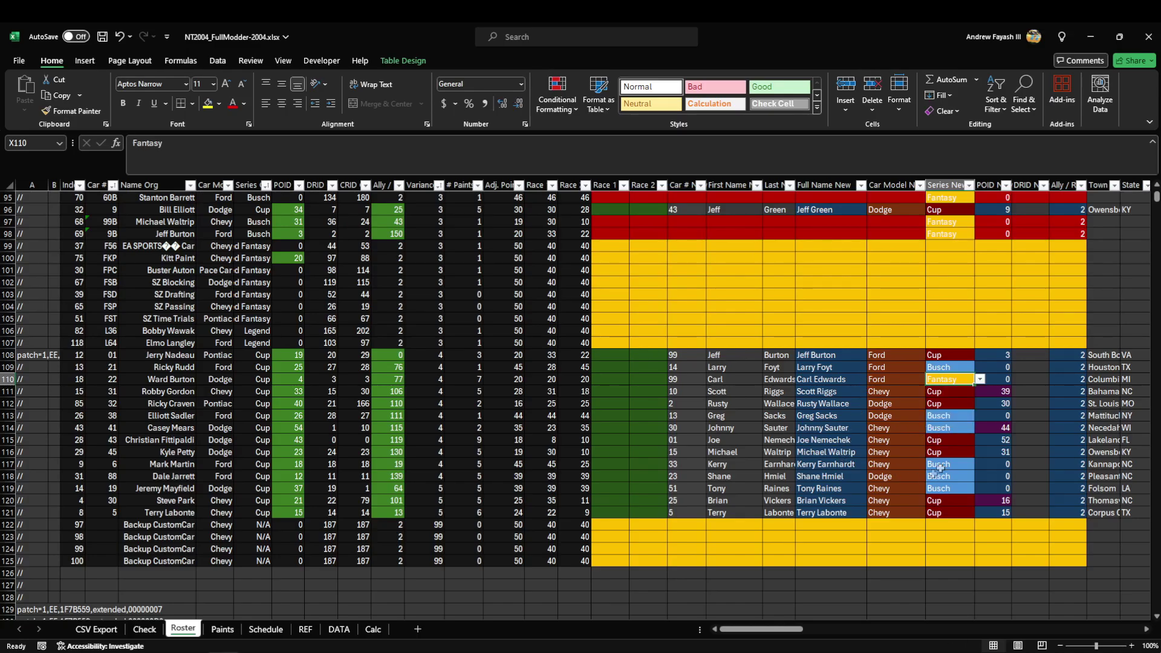
scroll(947, 464, "up", 1)
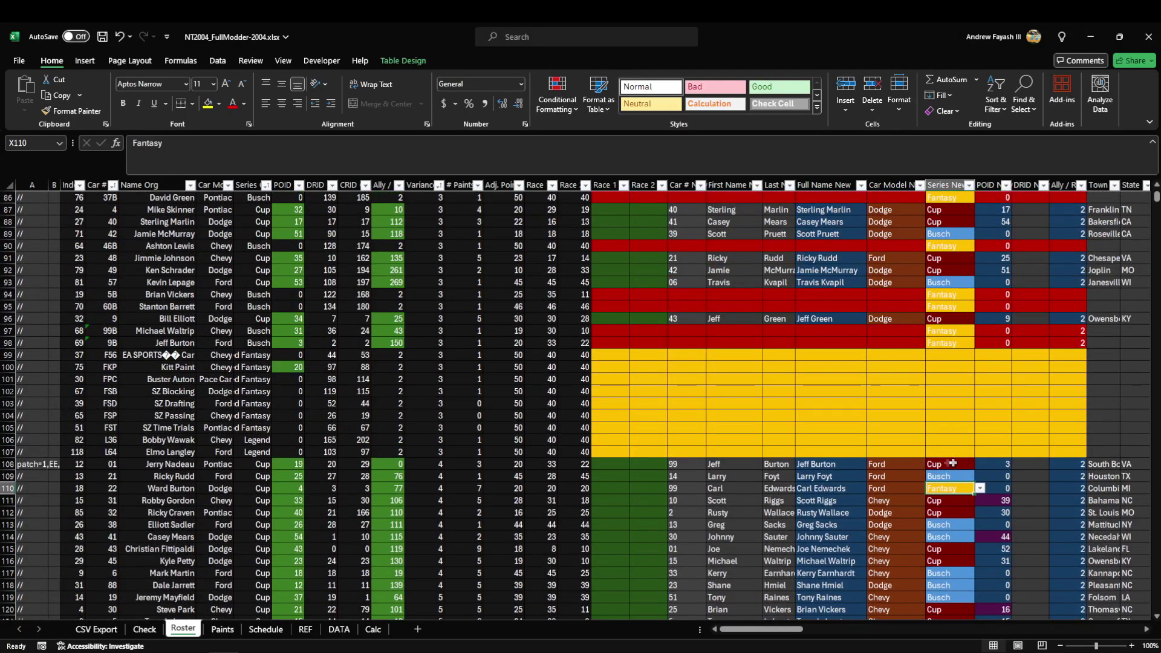
scroll(947, 464, "down", 1)
scroll(945, 464, "up", 10)
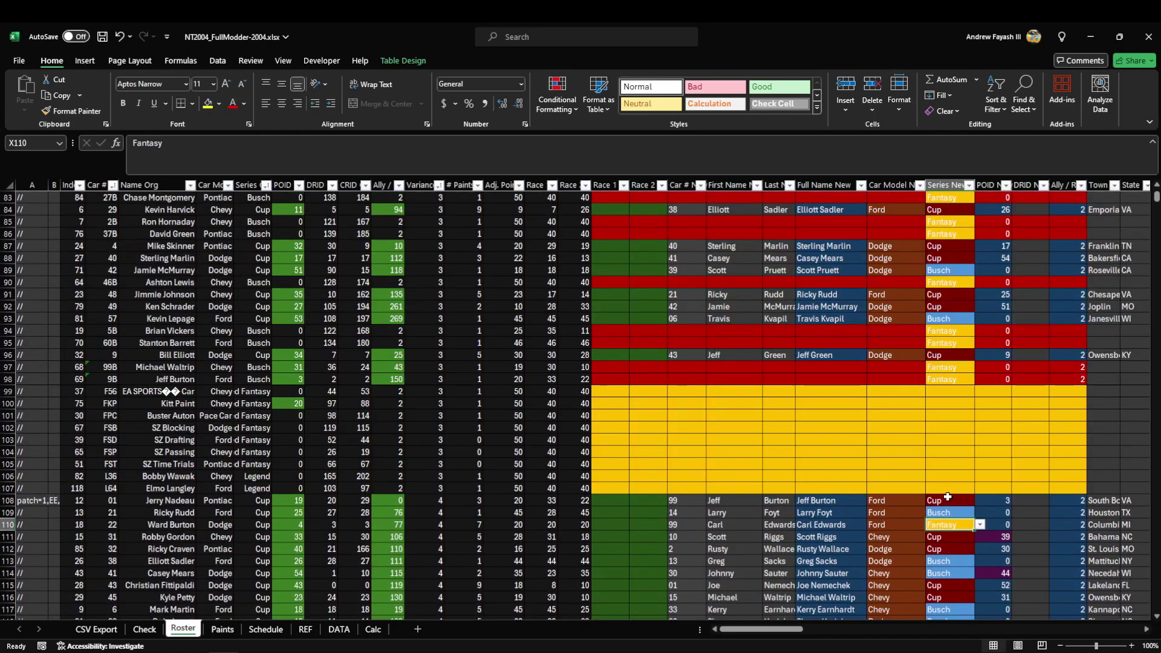
scroll(947, 496, "up", 6)
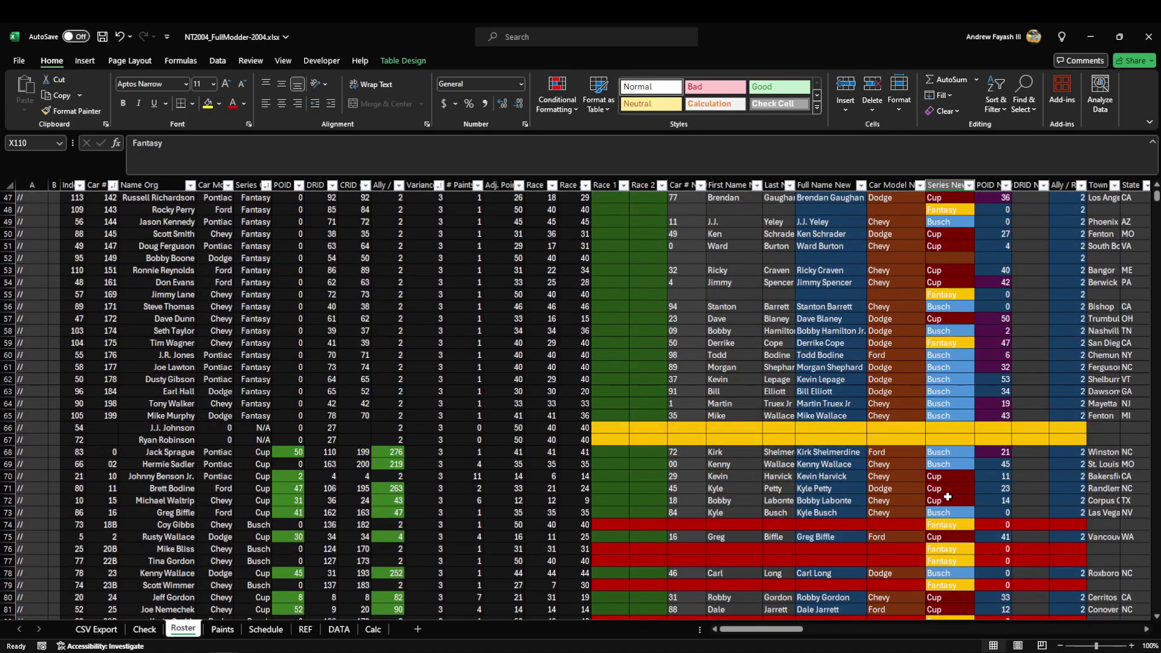
Enable the 60 FPS patch in cell A6 of the Roster sheet by removing the leading // from its patch line.
scroll(947, 497, "up", 6)
scroll(947, 497, "up", 8)
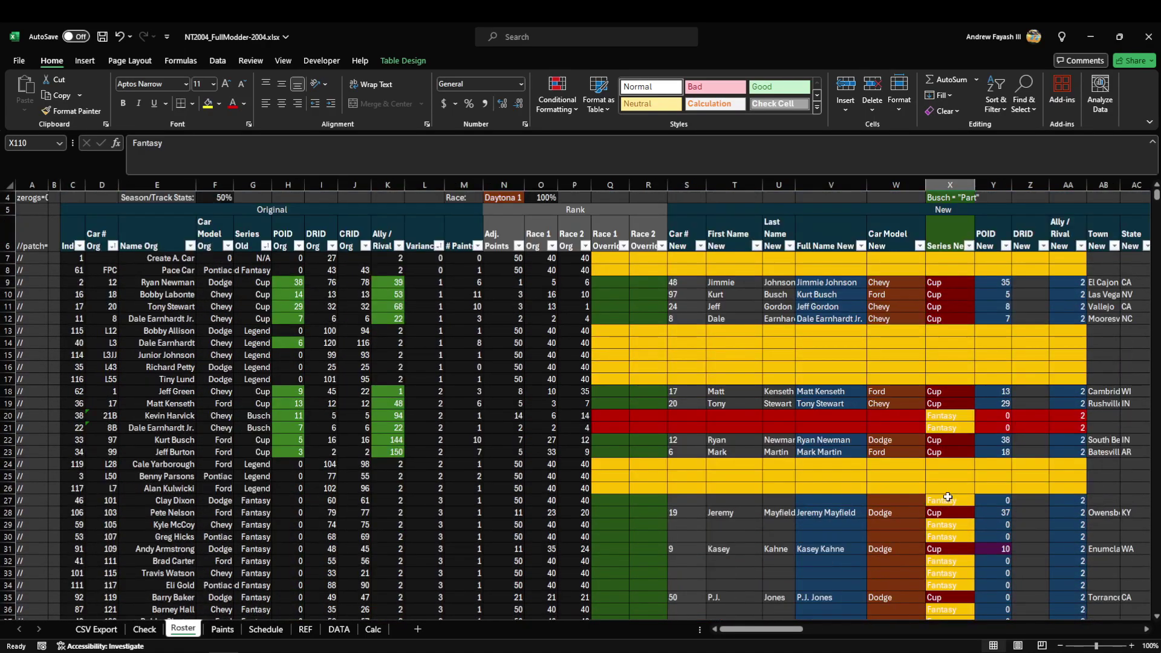
scroll(947, 494, "up", 1)
left_click(34, 279)
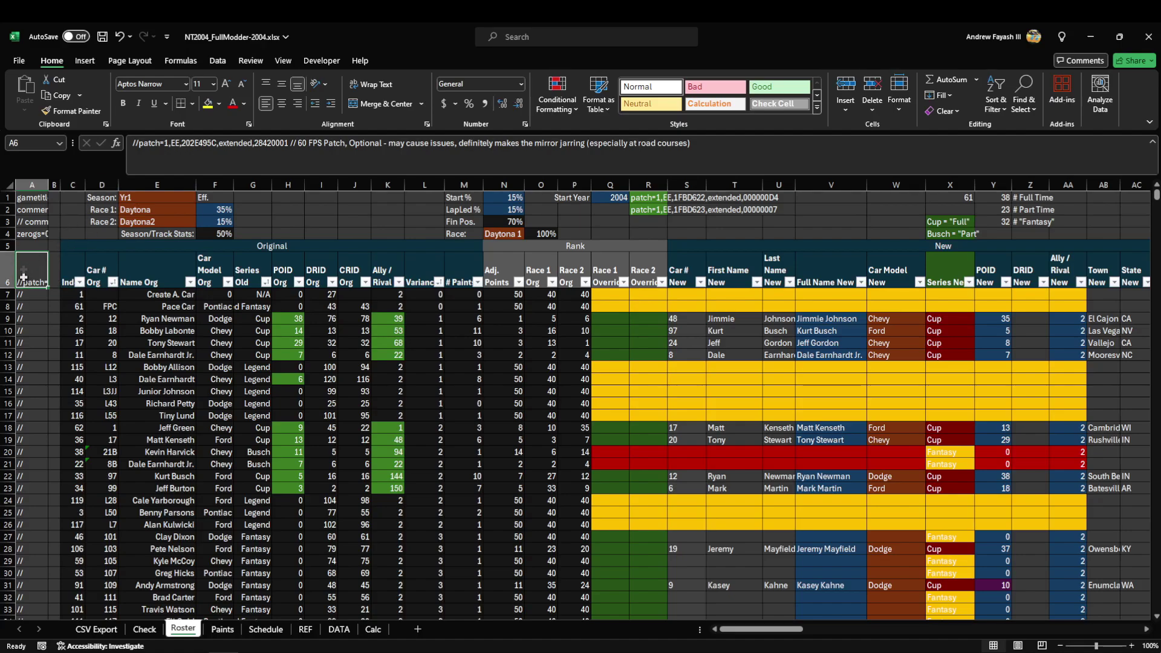
left_click(140, 144)
key("BackSpace")
key("BackSpace")
key("Return")
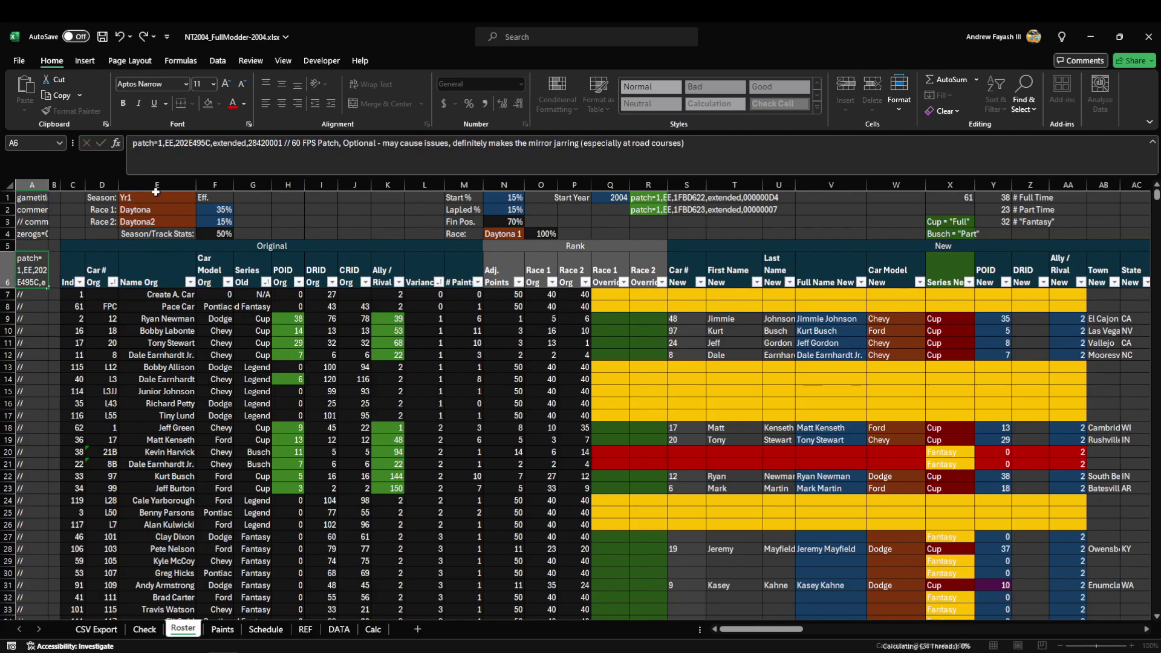
left_click(29, 267)
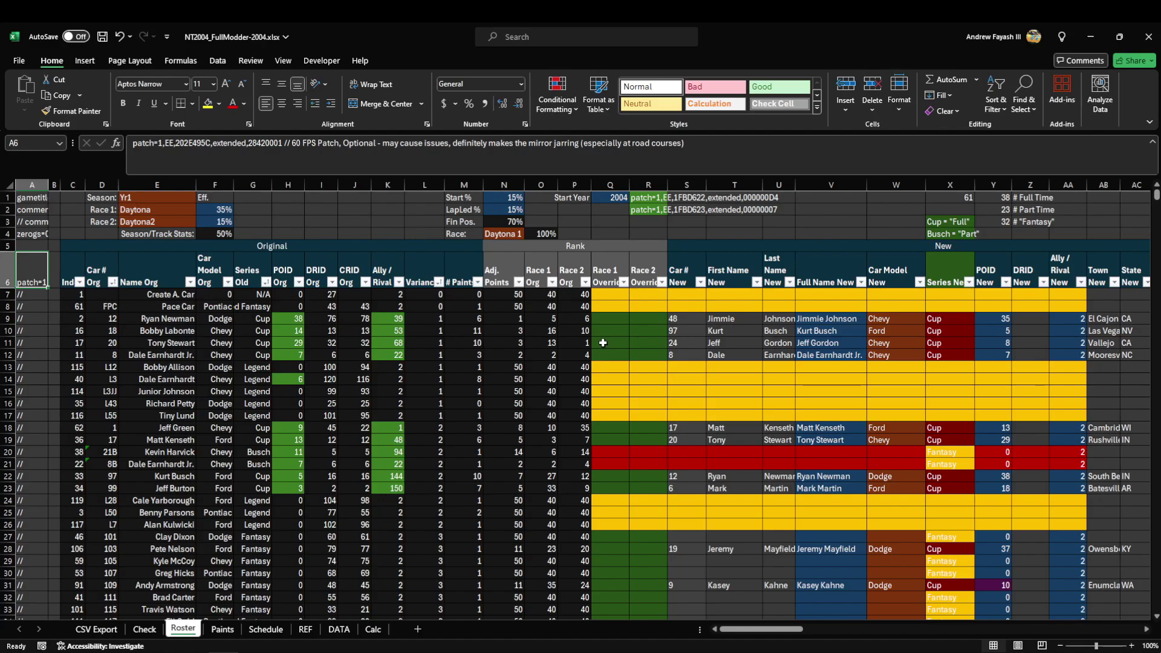
Copy all of column A, containing the patch code, from the Roster sheet.
left_click(172, 209)
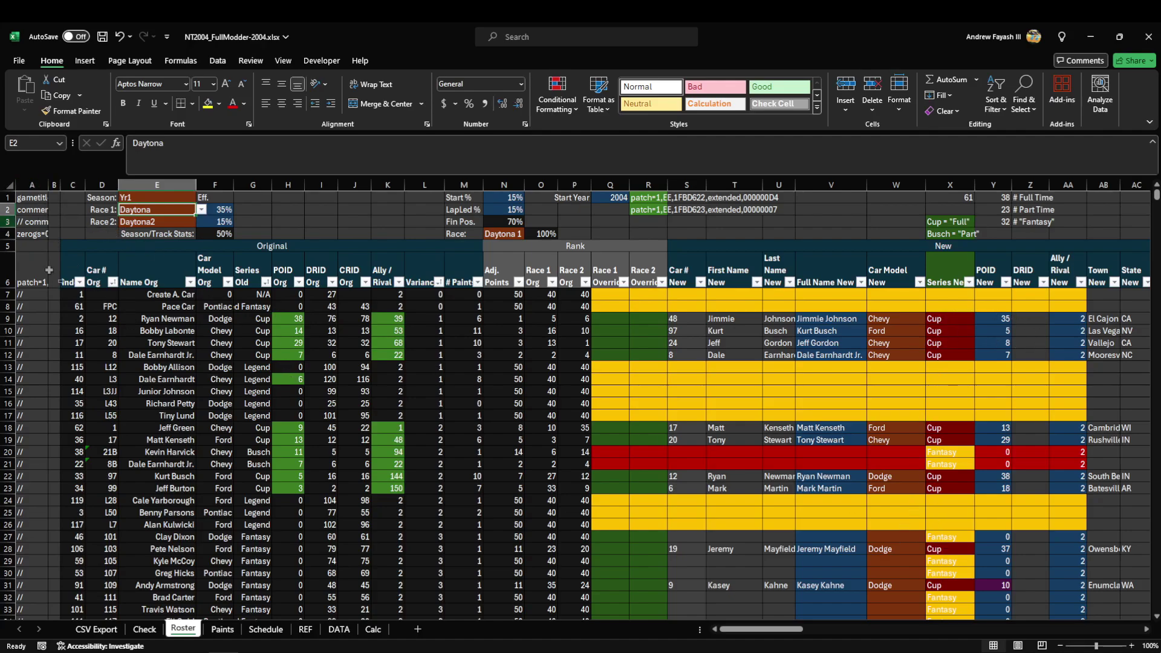
left_click(25, 183)
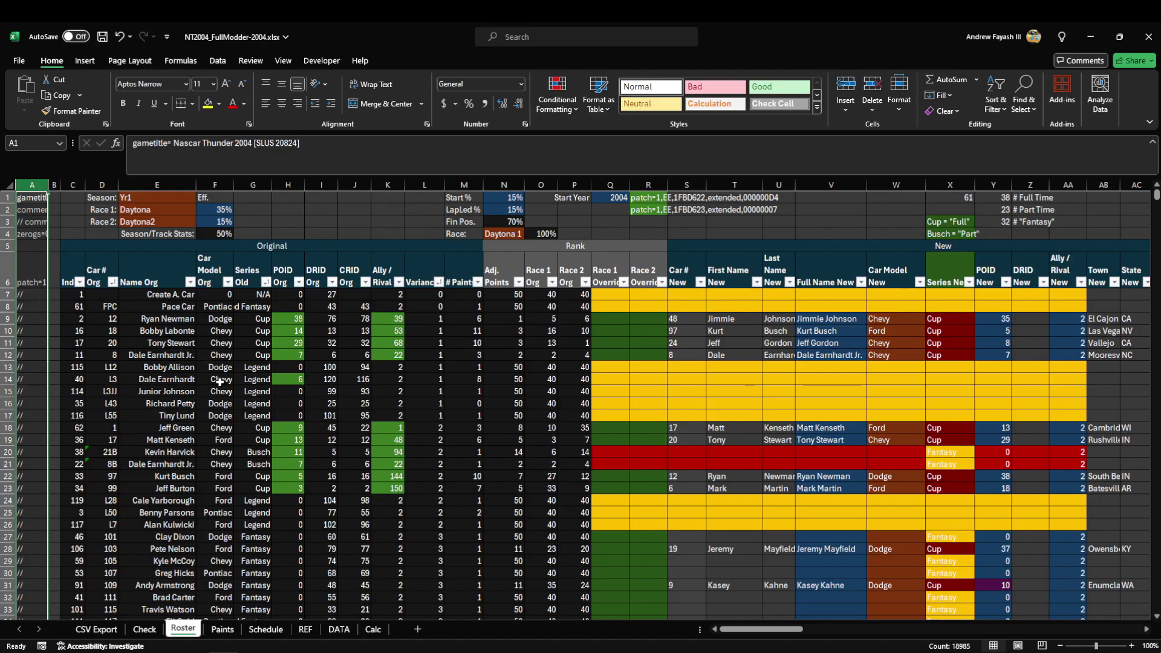
key("ctrl+c")
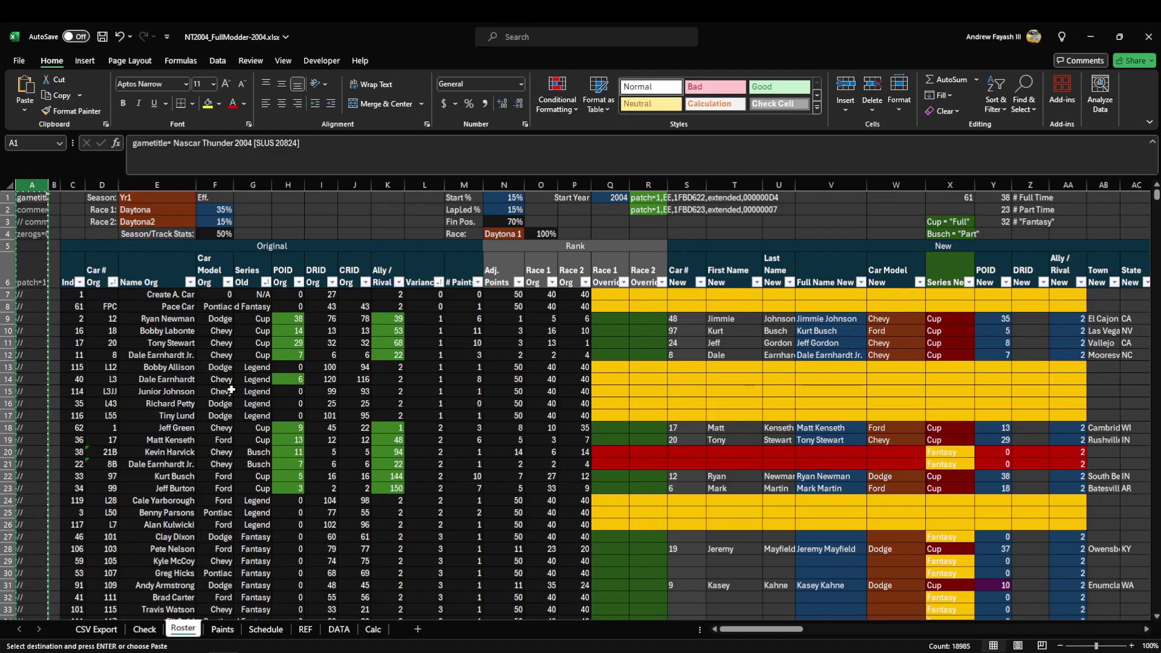
Switch to File Explorer and open the cheats folder inside Documents > PCSX2.
key("alt+Tab")
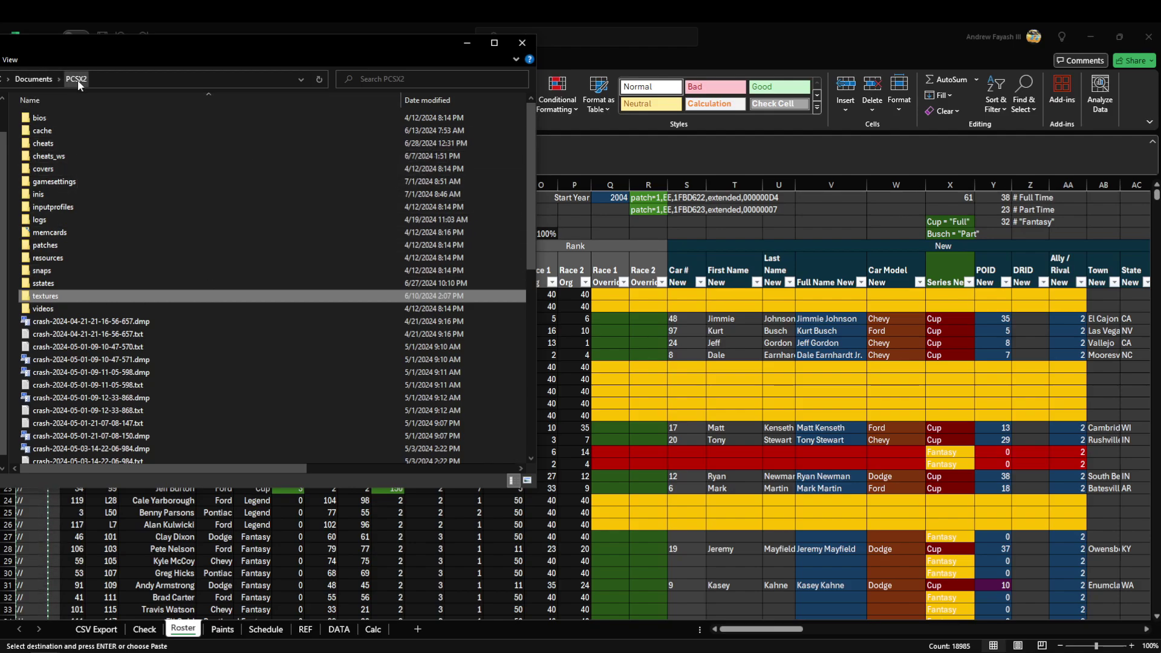
double_click(68, 144)
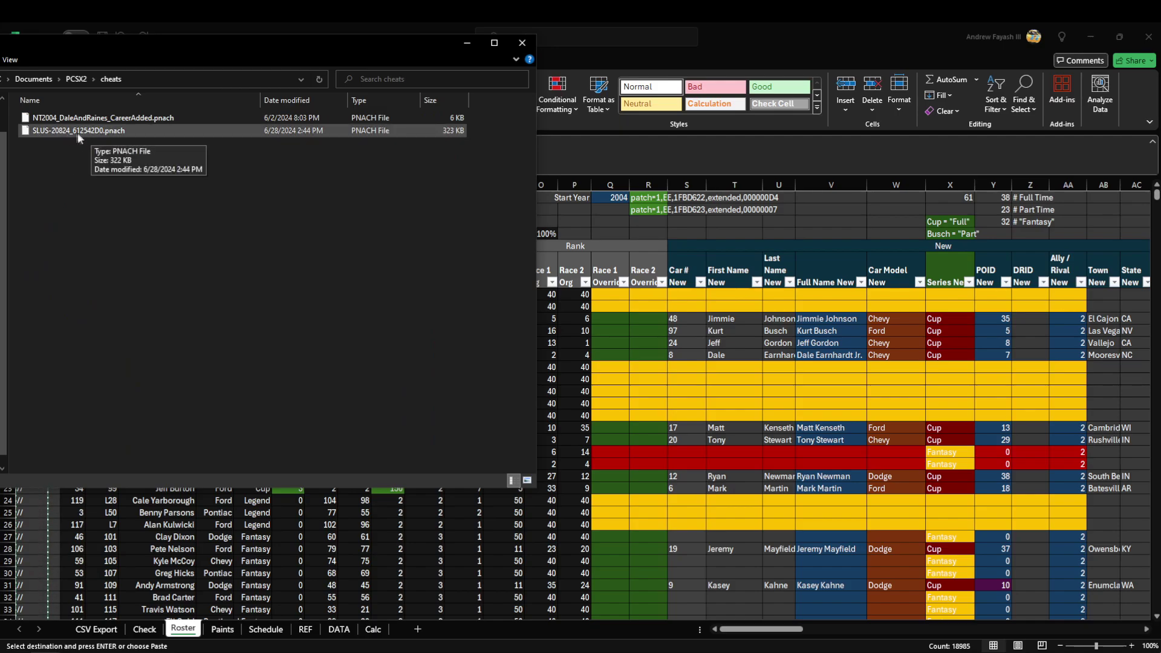
Show the files in the PCSX2 cheats folder as medium-sized icons.
scroll(154, 217, "up", 3, "ctrl")
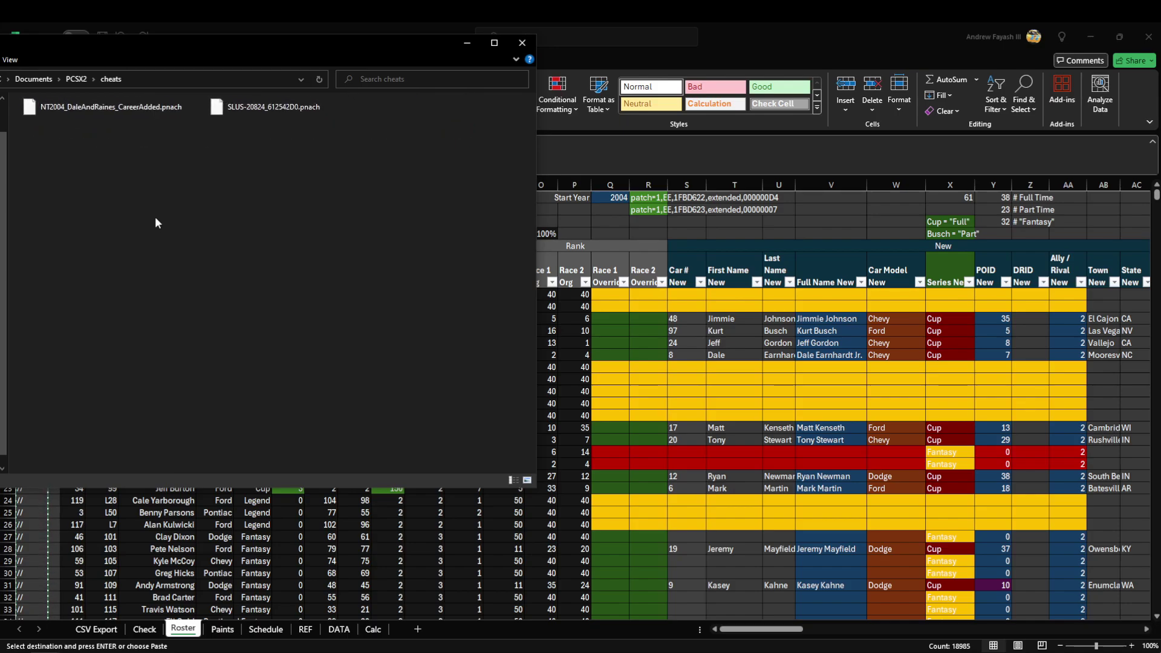
scroll(159, 222, "up", 3, "ctrl")
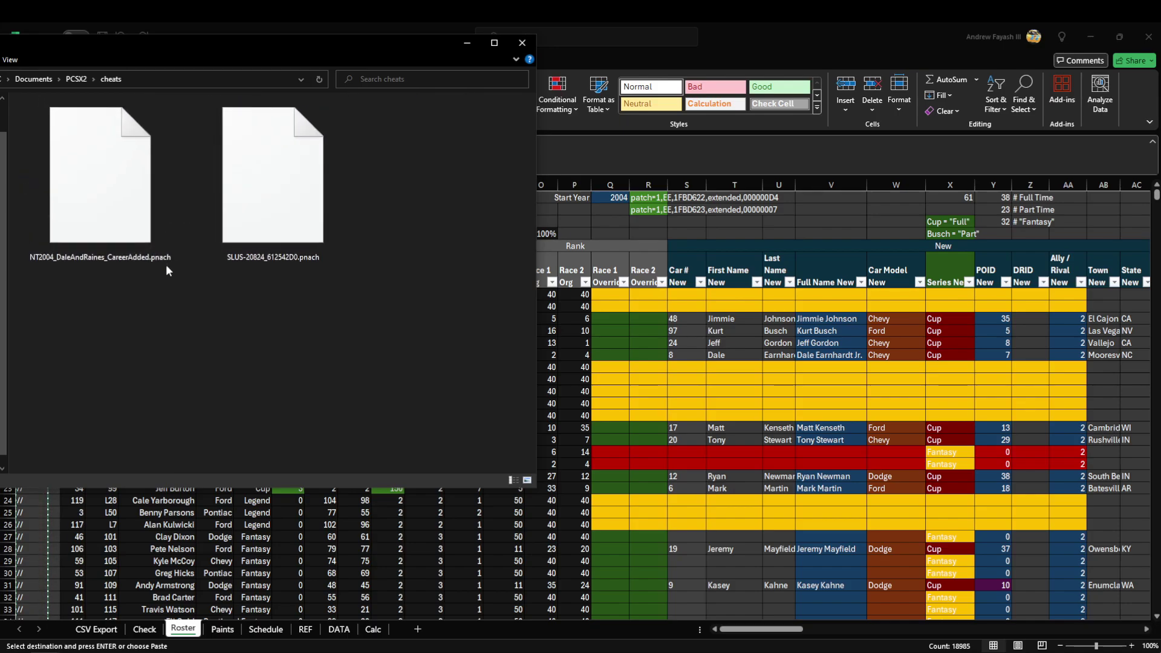
scroll(200, 303, "down", 3, "ctrl")
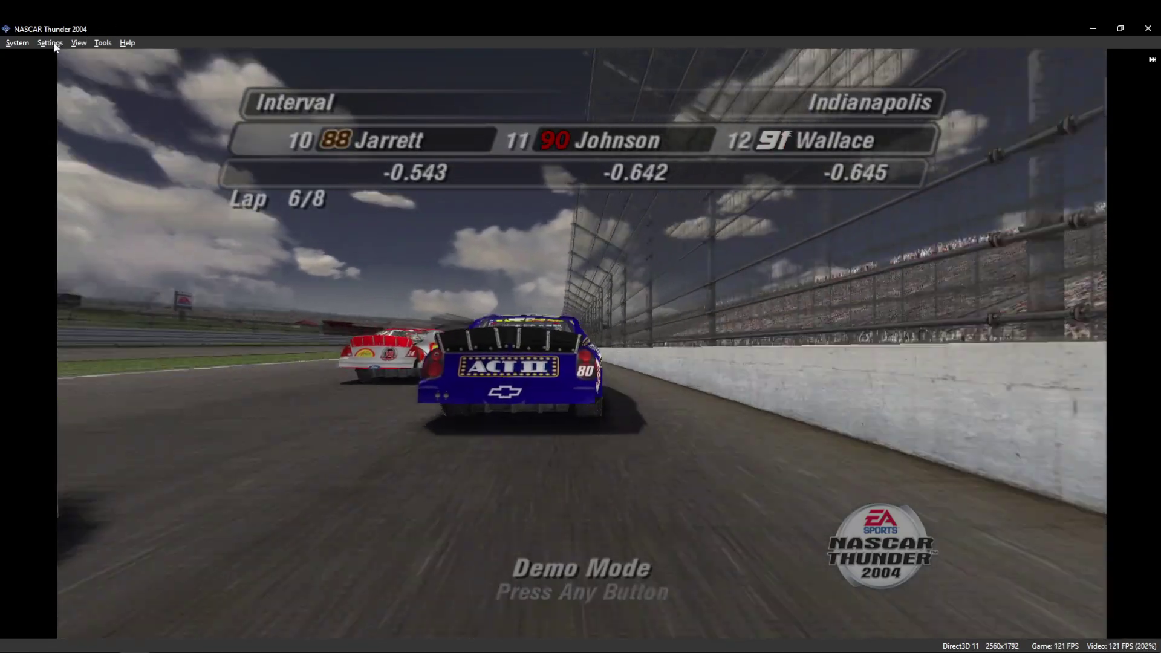
Switch to PCSX2, turn cheats on and back off in the NASCAR Thunder 2004 game properties, and minimize the emulator.
left_click(50, 43)
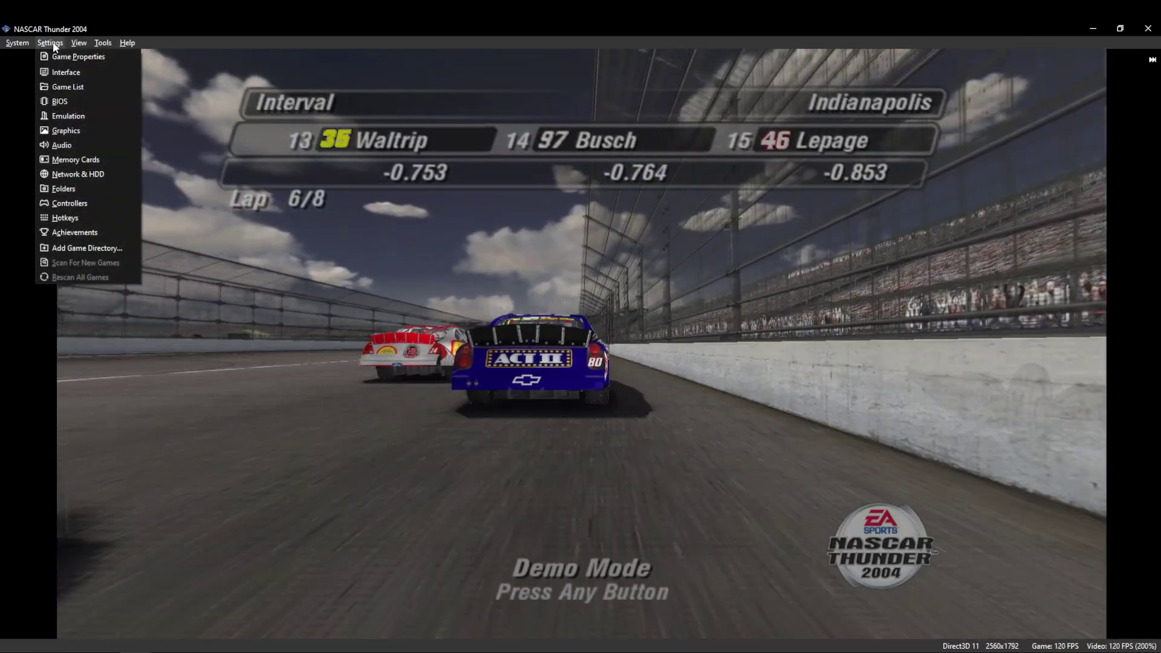
left_click(56, 56)
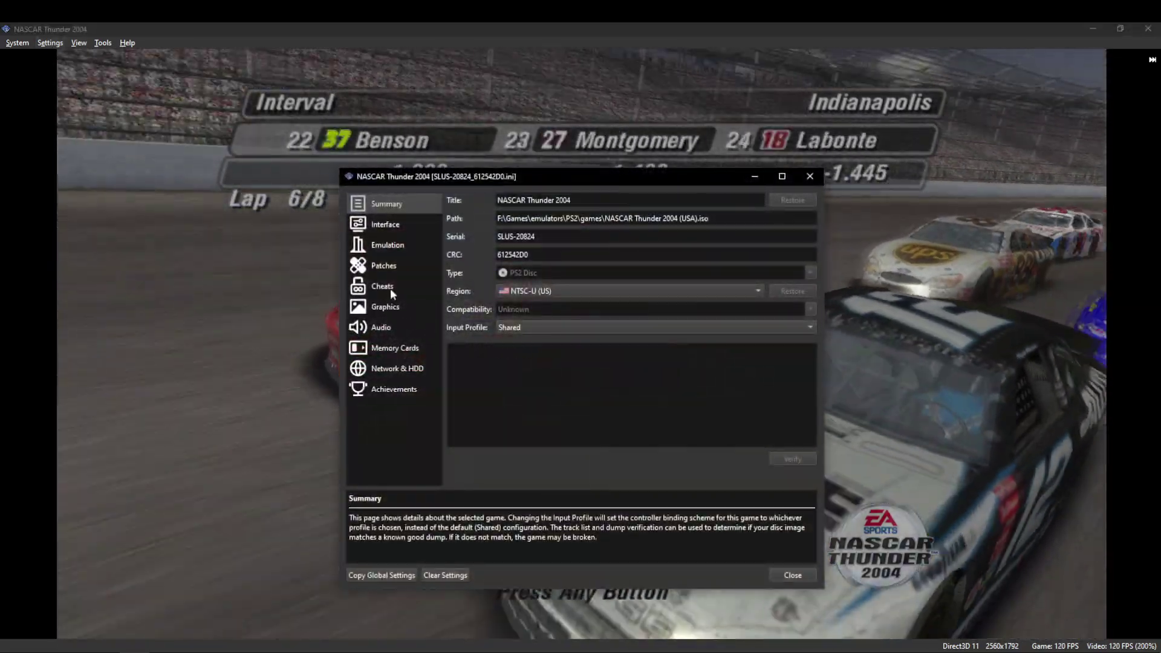
left_click(390, 288)
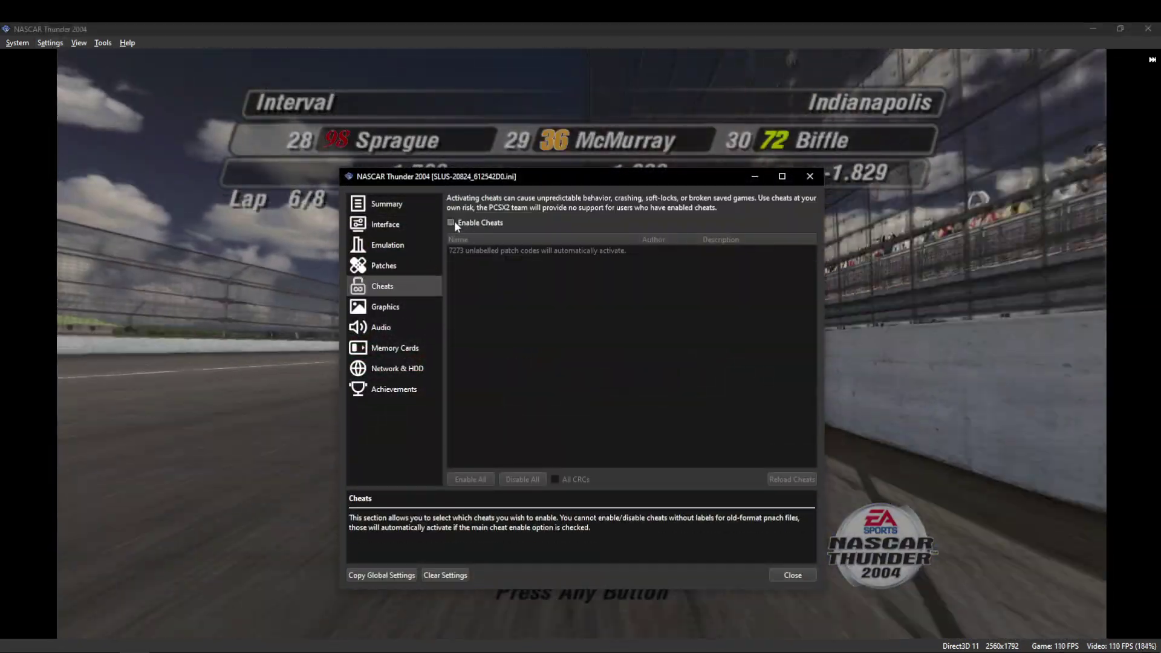
left_click(452, 223)
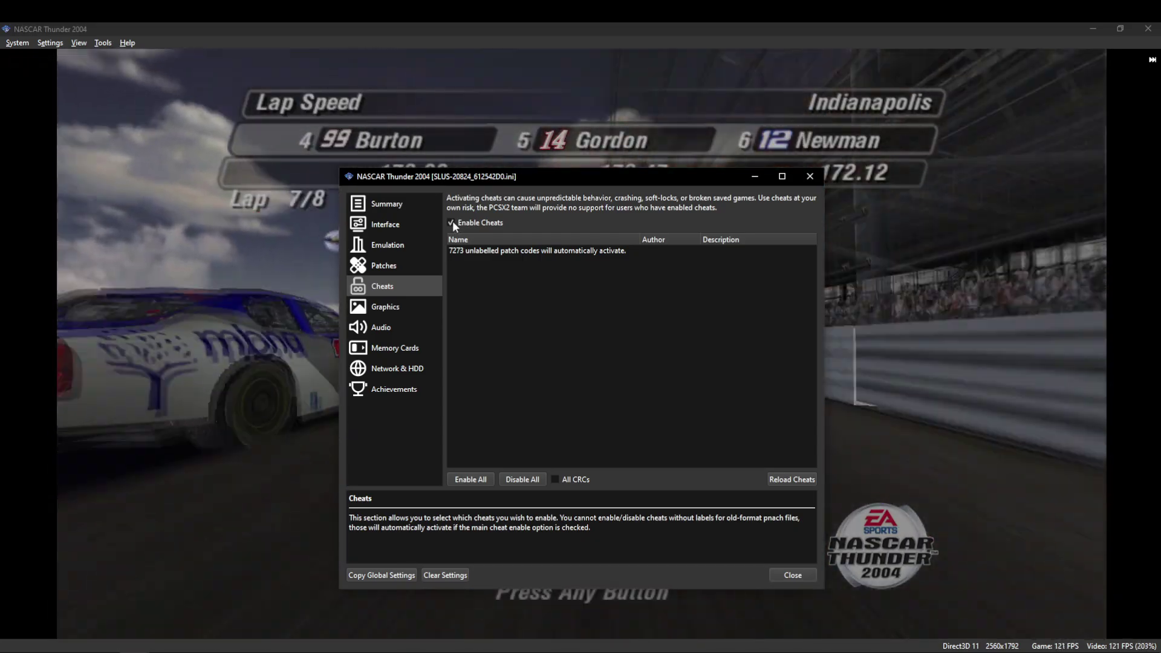
left_click(451, 222)
left_click(804, 575)
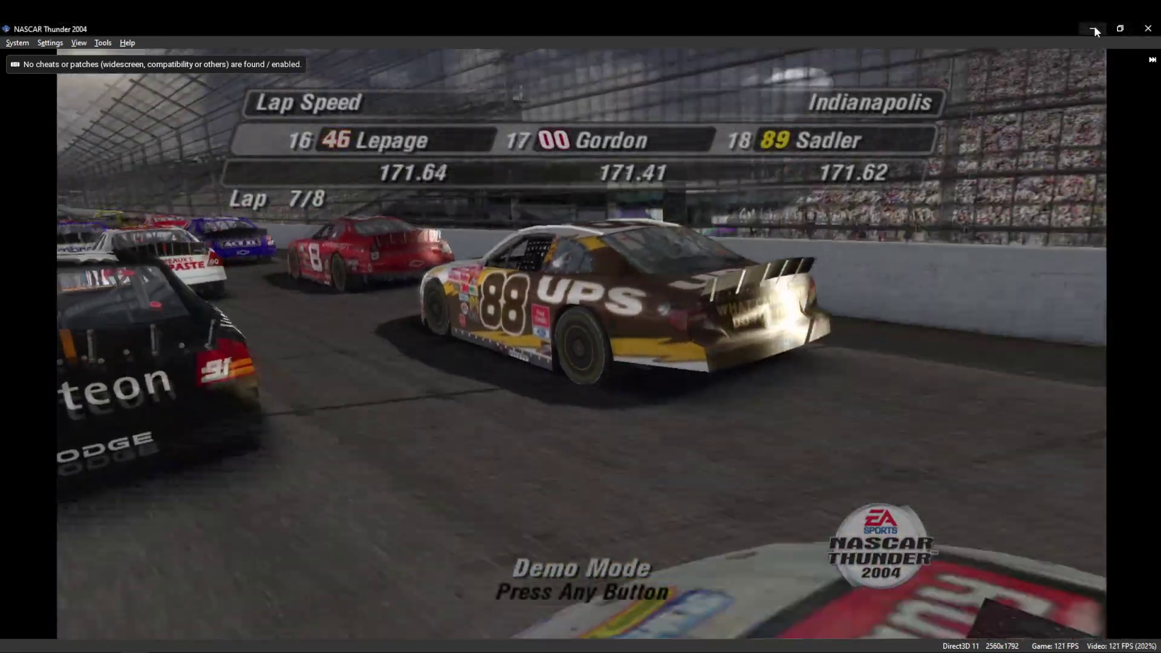
left_click(1094, 27)
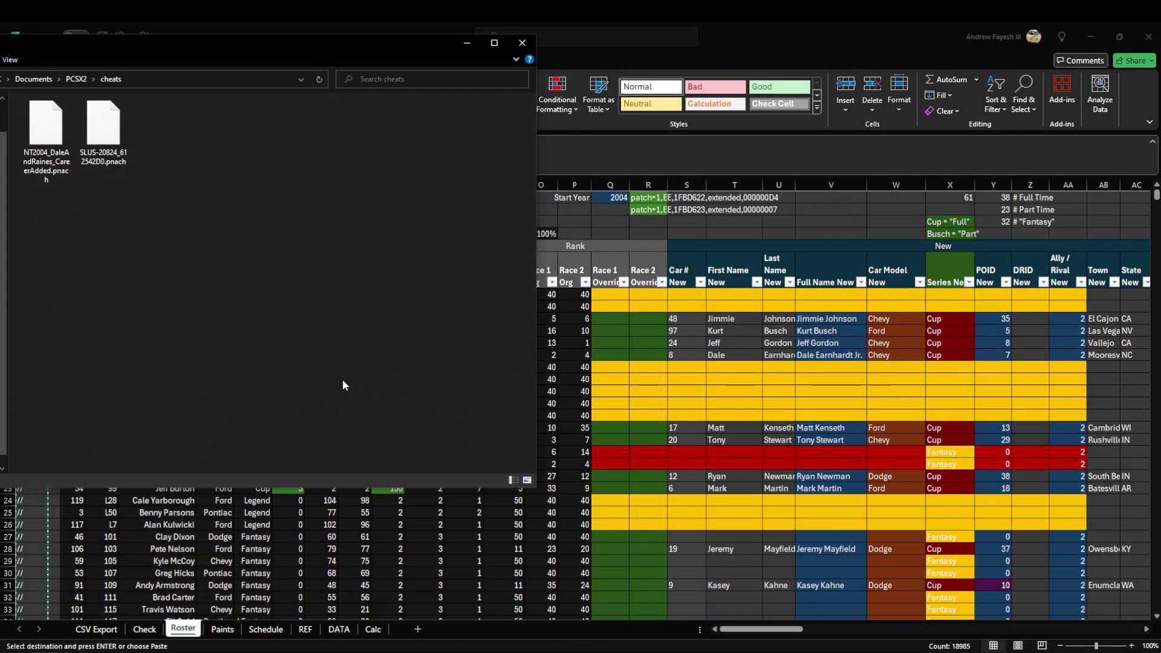
Open a blank Notepad document.
key("super")
type("notepad")
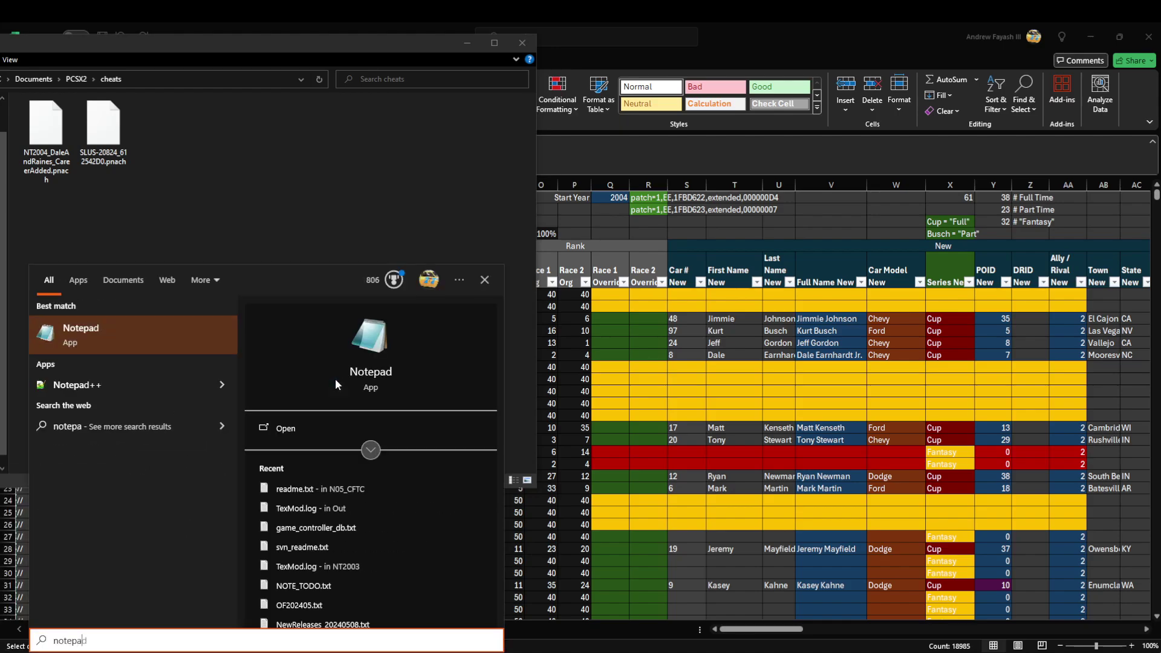
key("Return")
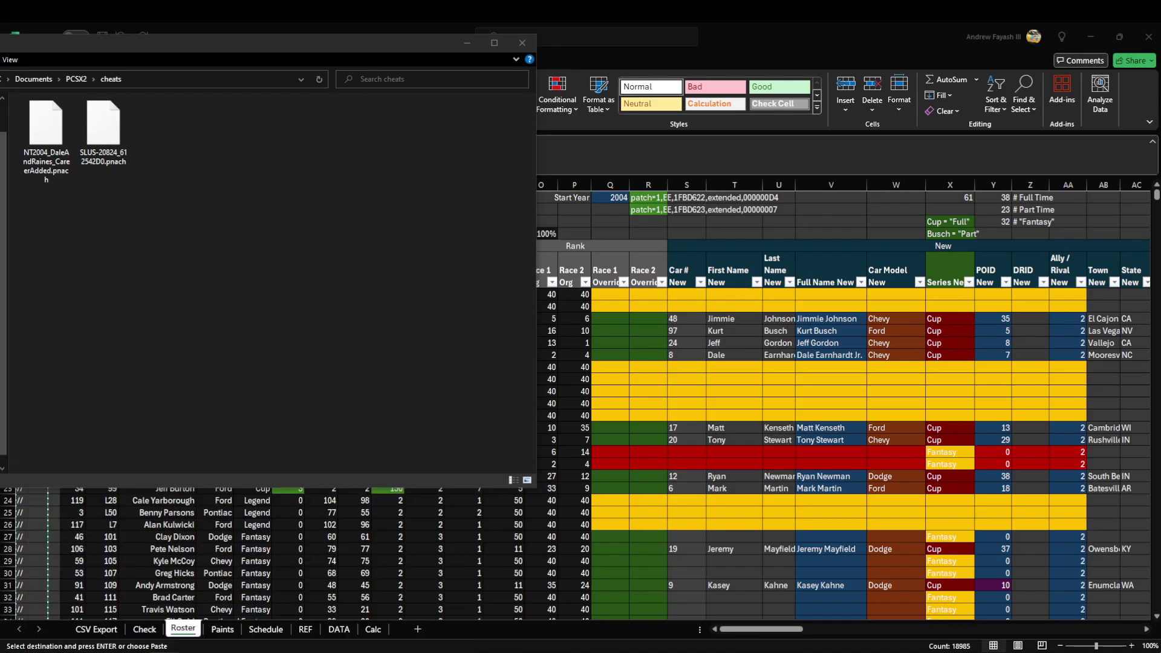
left_click(325, 218)
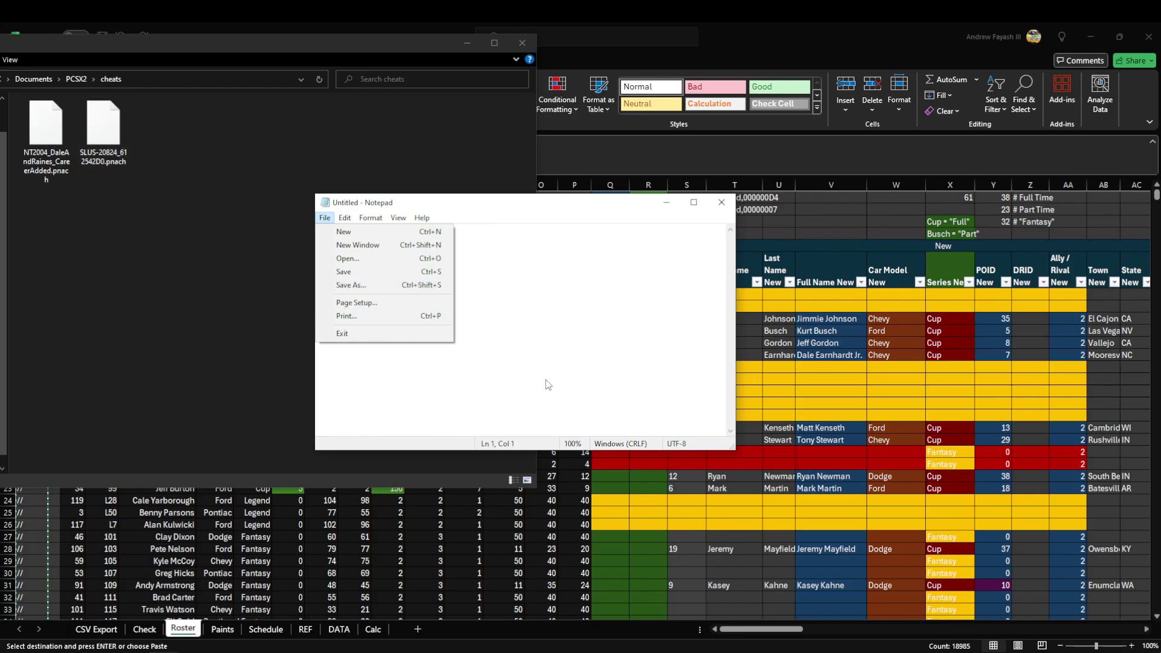
left_click(528, 369)
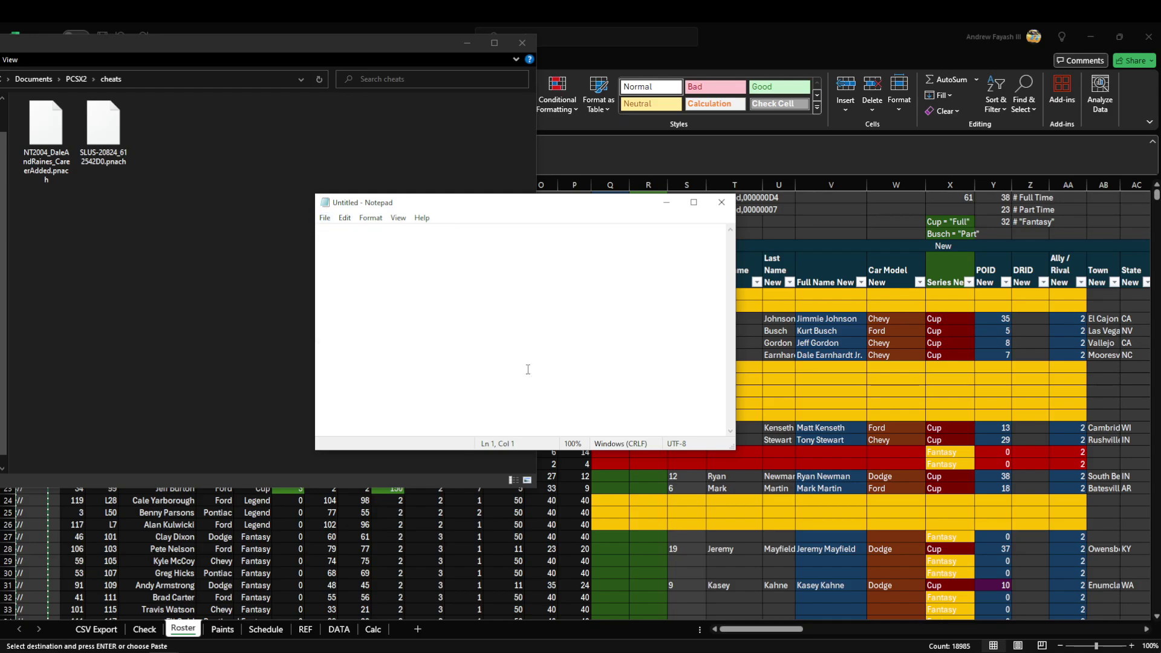
Paste the patch lines copied from column A of the Roster sheet into the blank Notepad document and close it without saving.
left_click(645, 39)
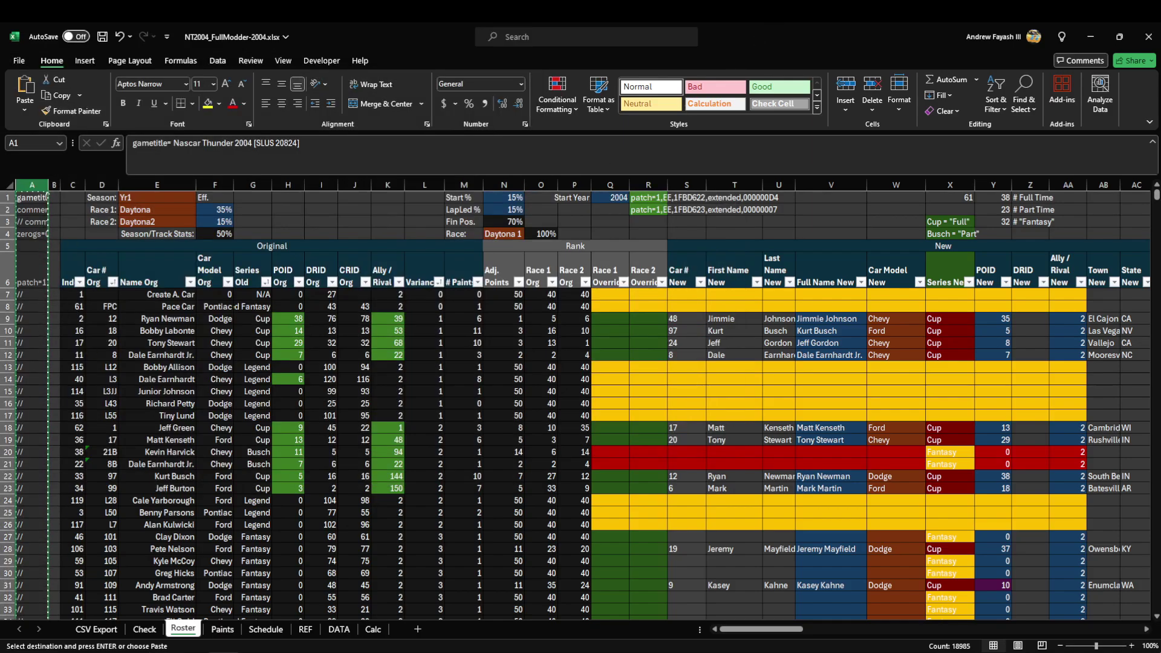
left_click(165, 652)
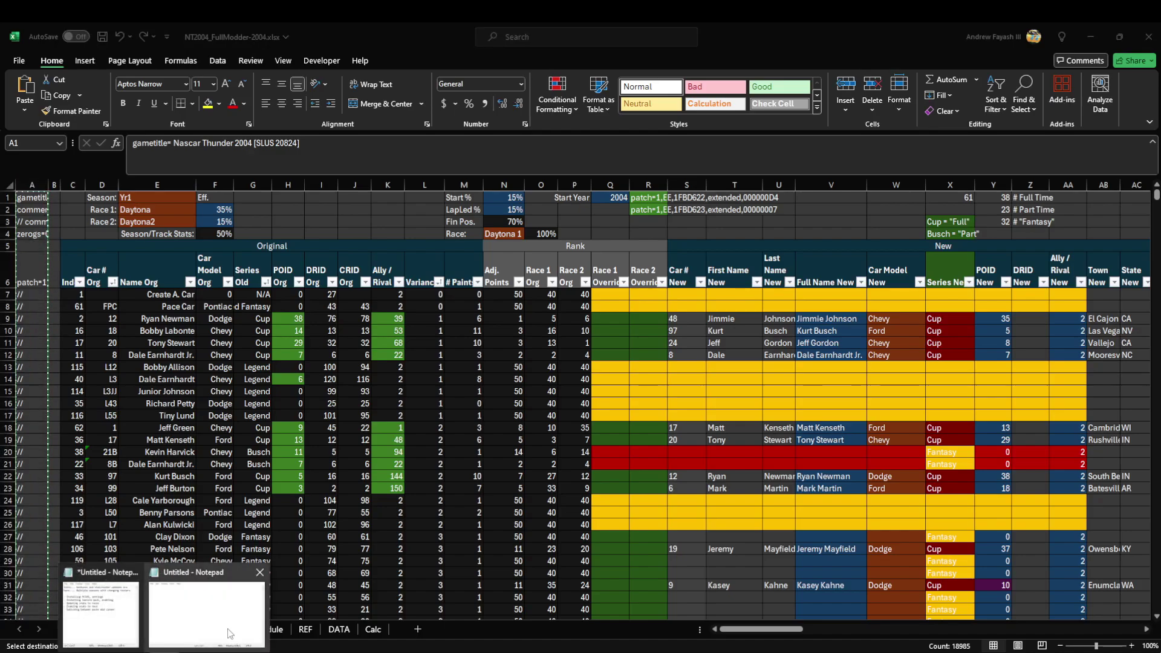
left_click(225, 630)
left_click(135, 311)
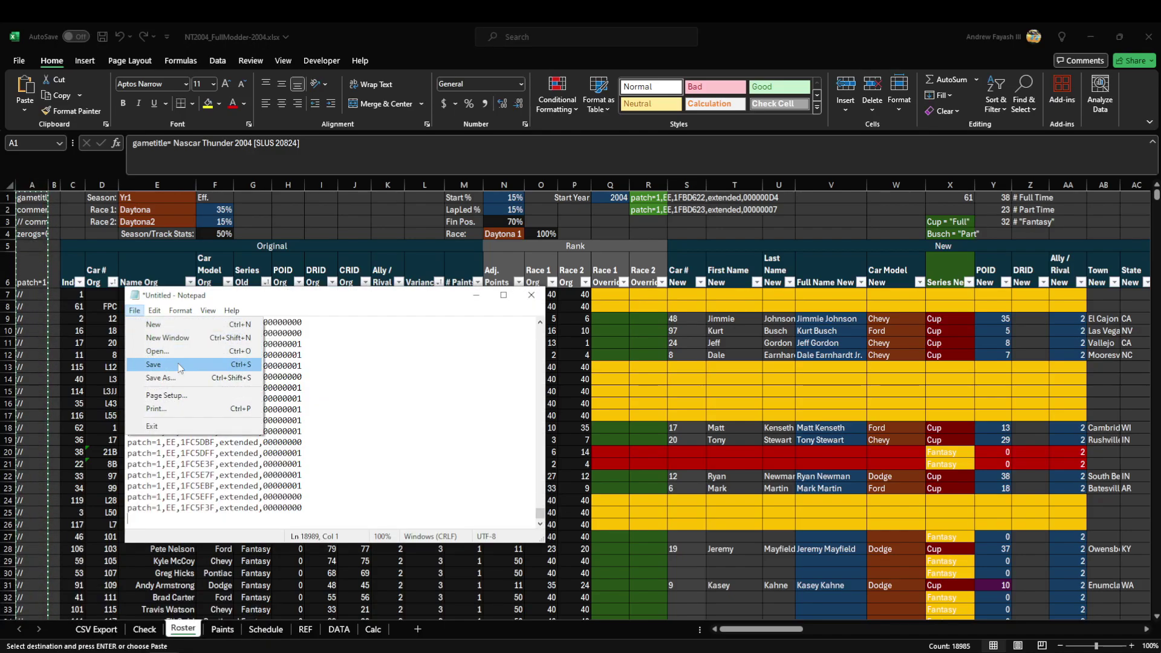
left_click(151, 425)
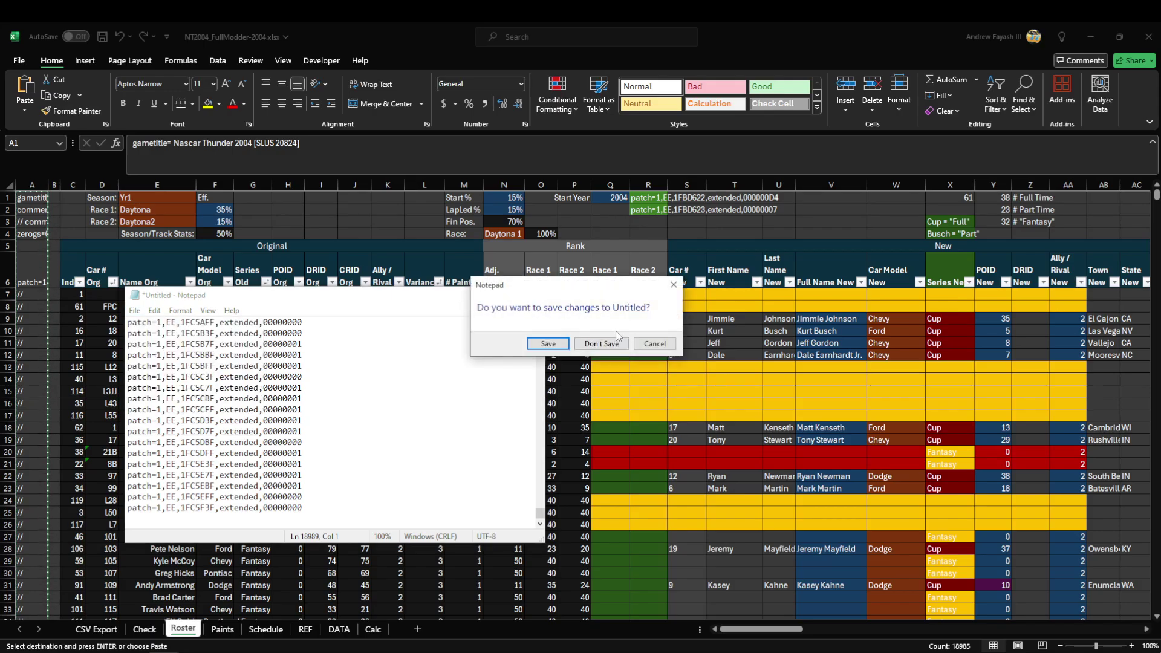
left_click(610, 344)
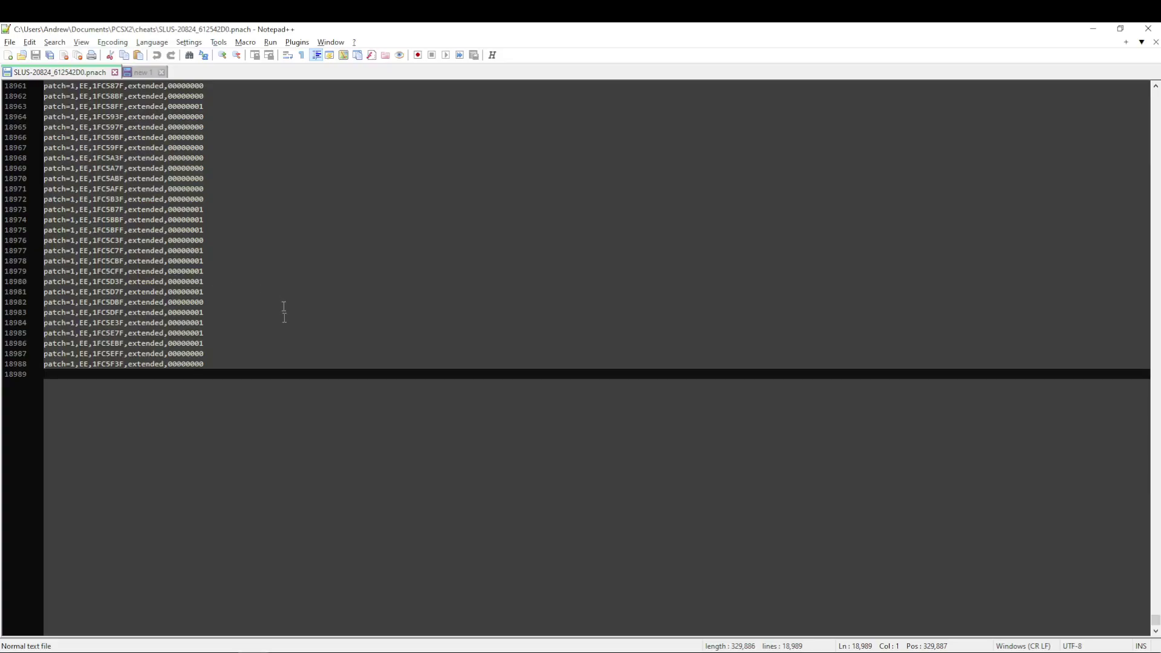
In Notepad++, replace the entire contents of SLUS-20824_612542D0.pnach with the copied Roster patch lines and save the file.
scroll(283, 311, "up", 13)
key("ctrl+Home")
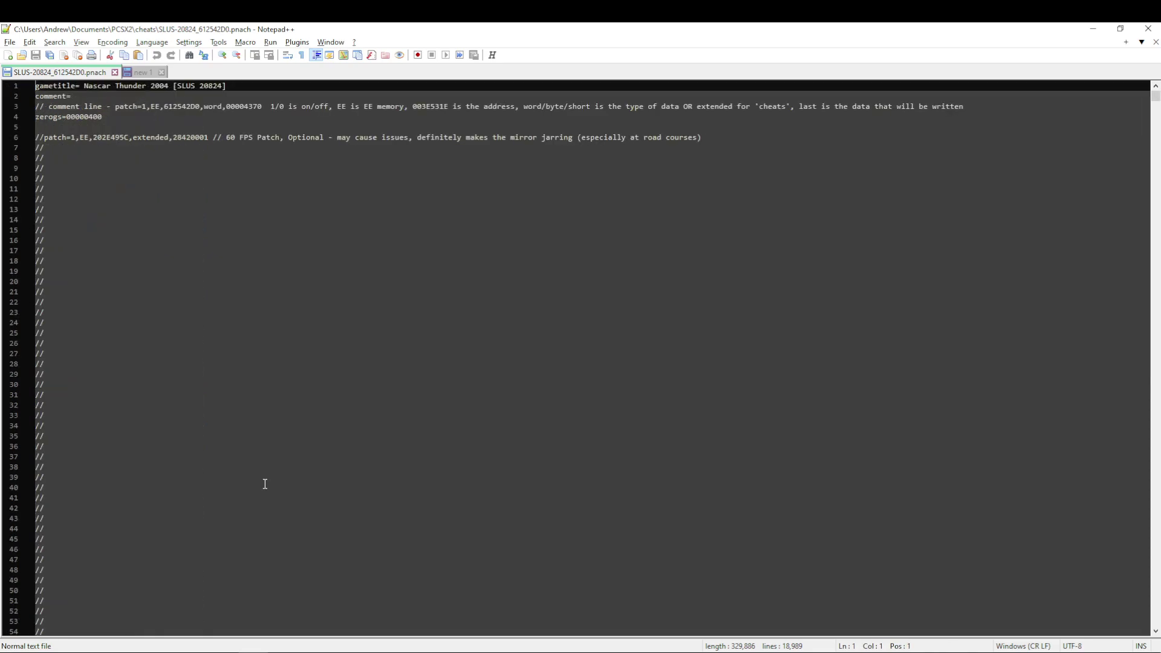
left_click(164, 316)
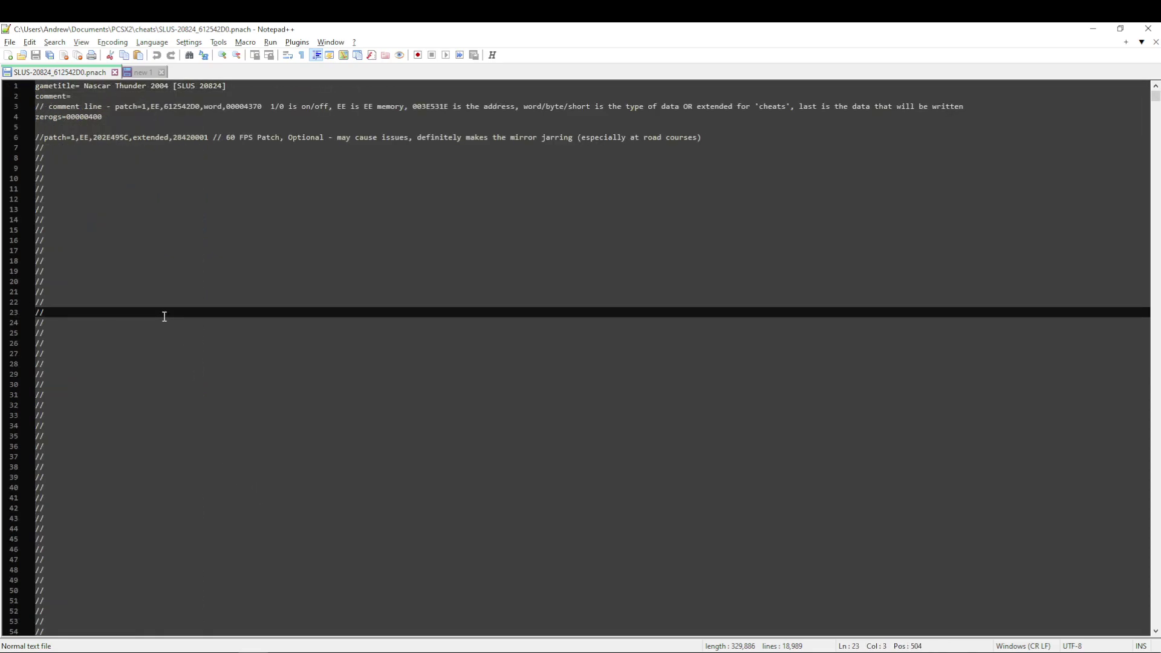
key("ctrl+a")
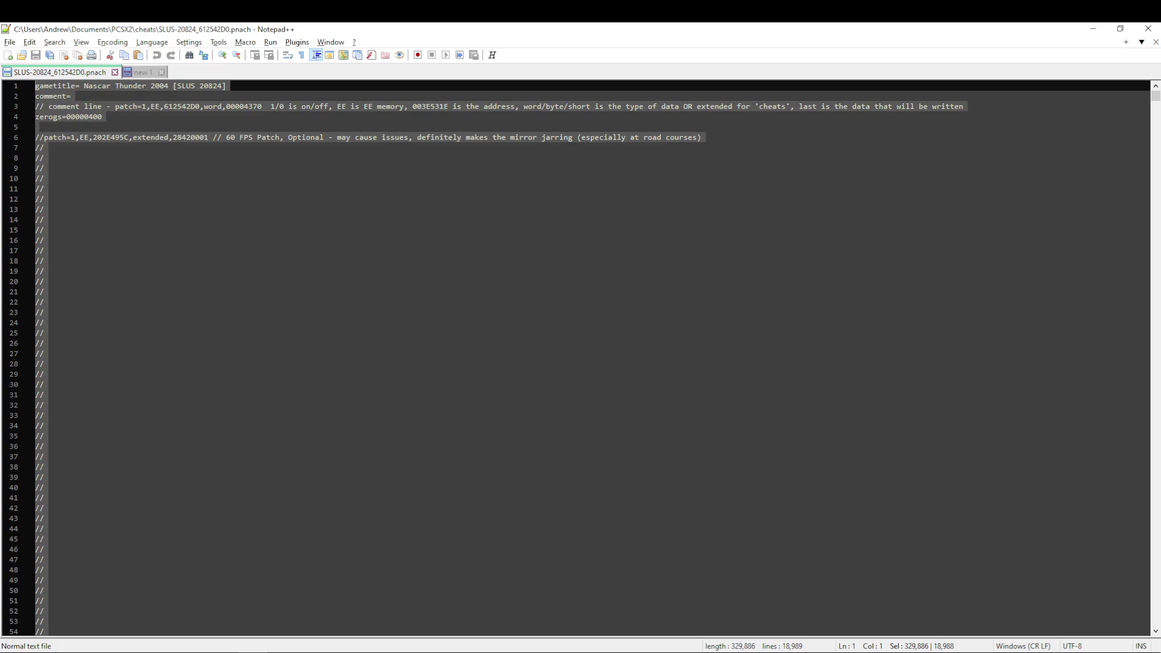
key("Delete")
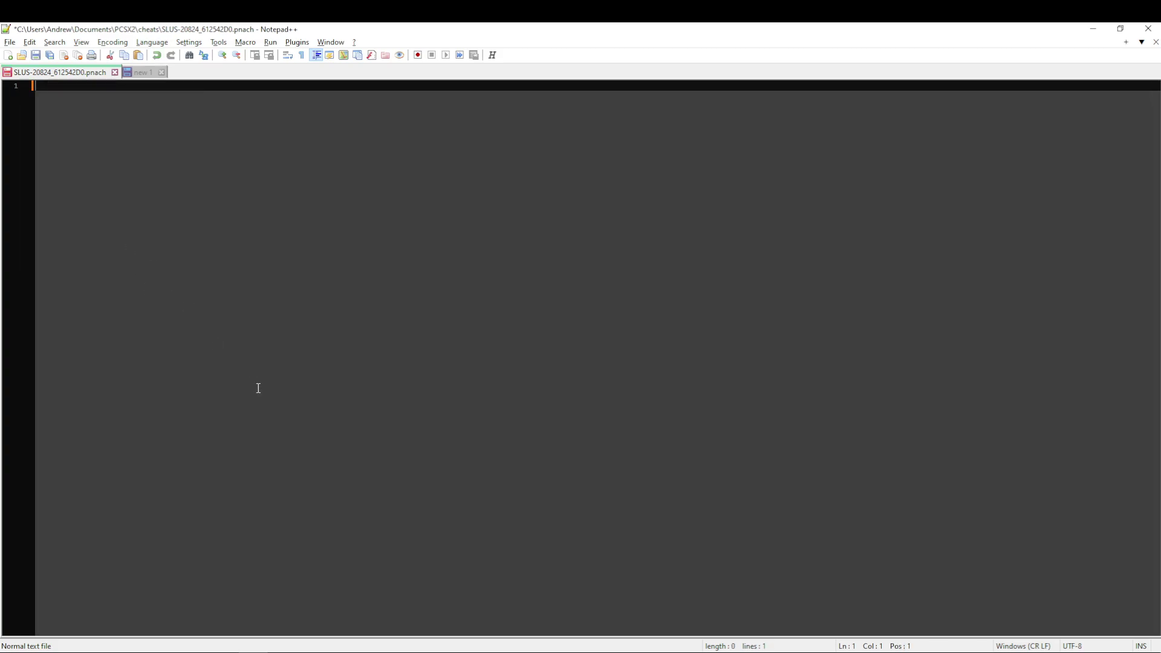
key("ctrl+v")
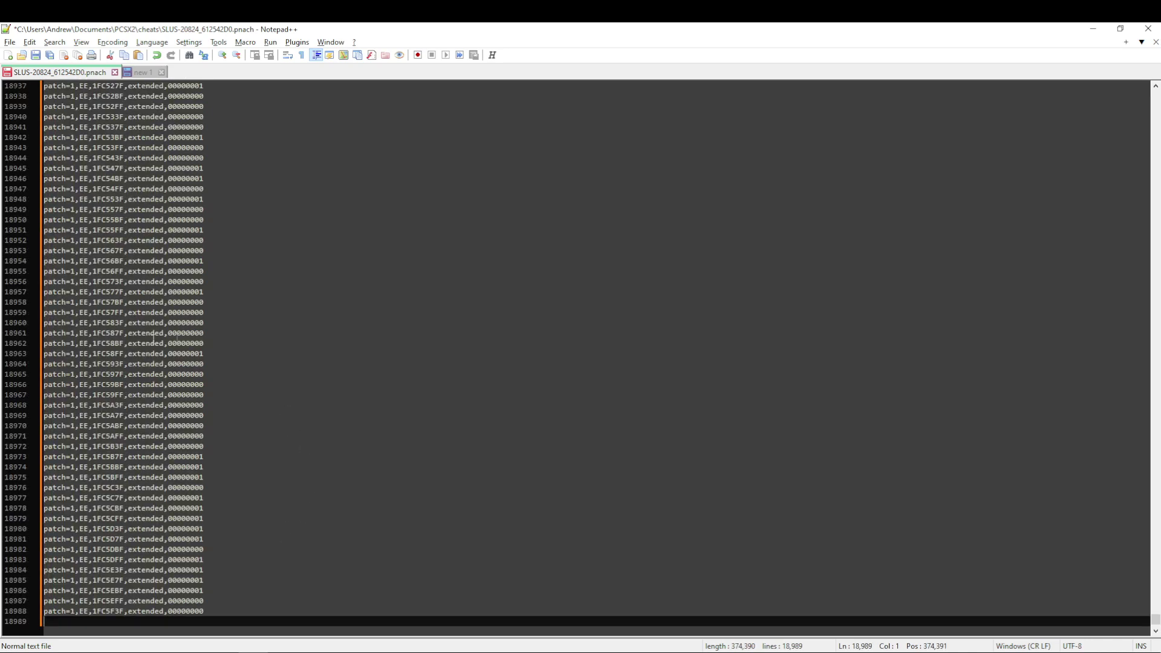
key("ctrl+a")
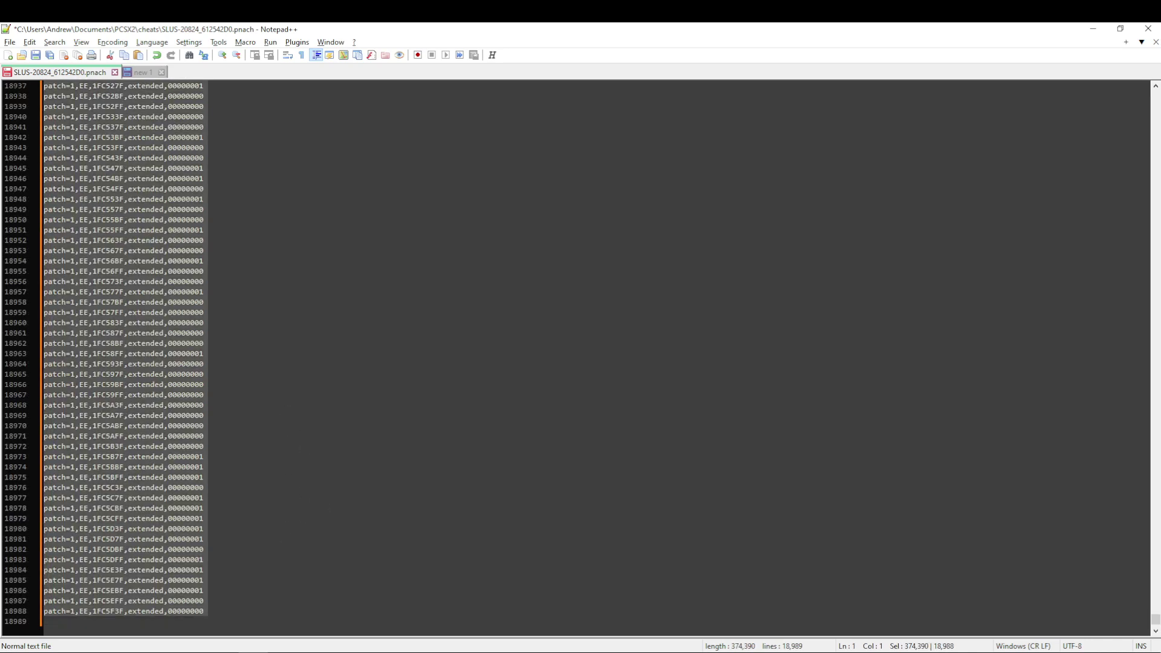
left_click(43, 622)
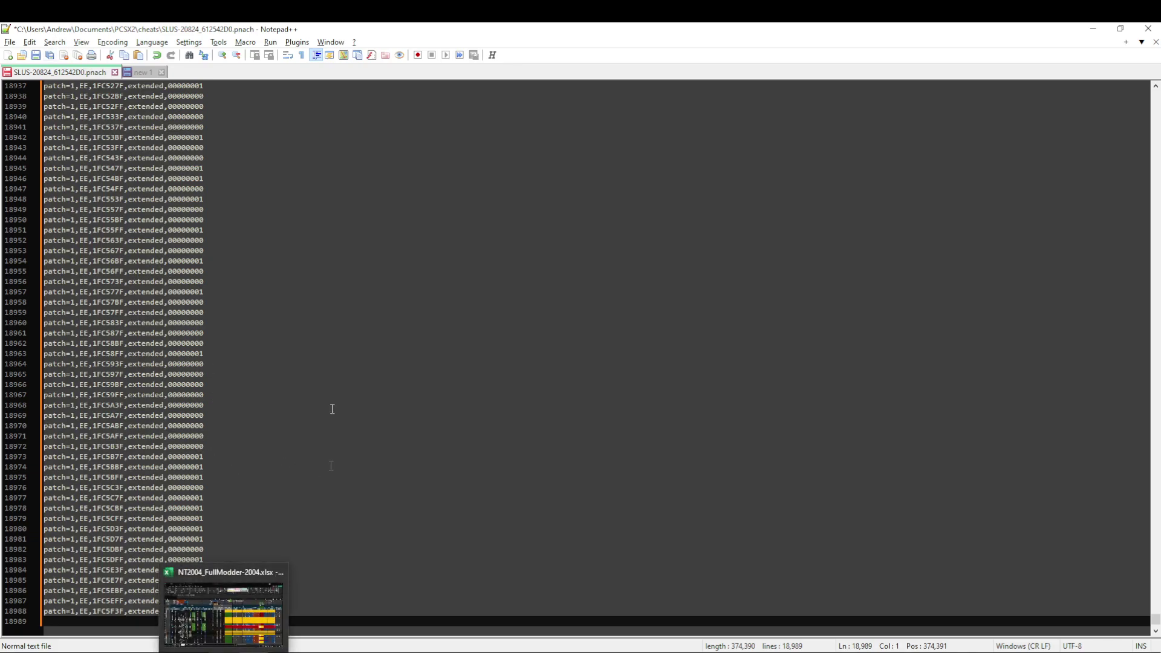
left_click(36, 56)
Switch to PCSX2 and enable cheats for NASCAR Thunder 2004 in its game properties.
key("alt+Tab")
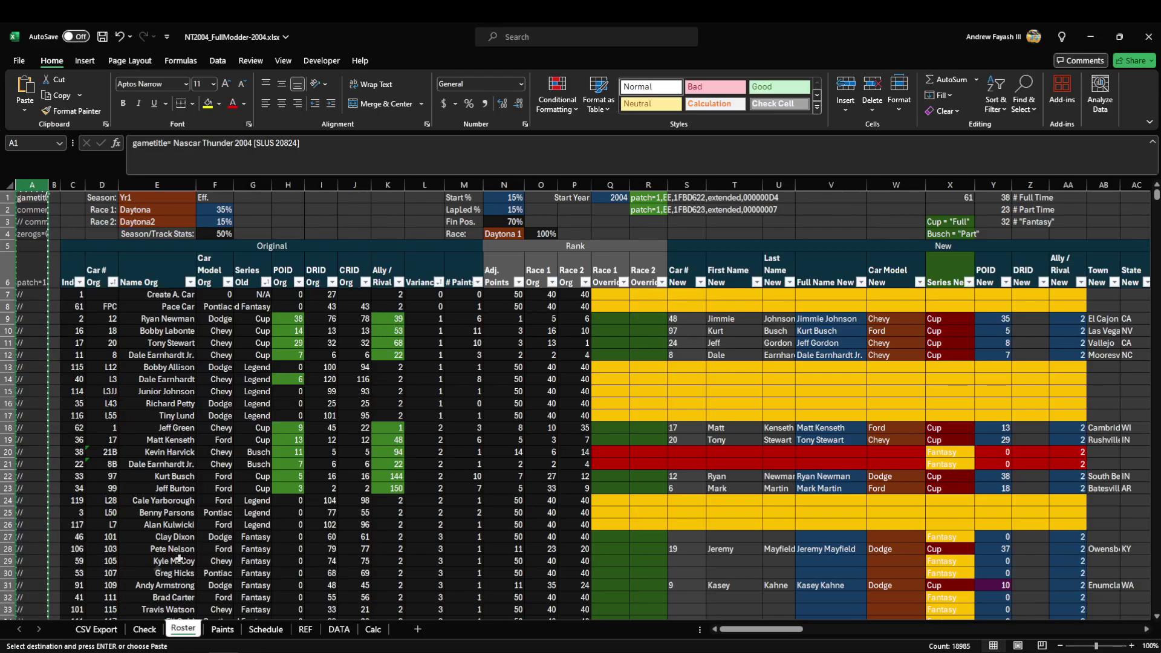
key("alt+Tab")
left_click(17, 42)
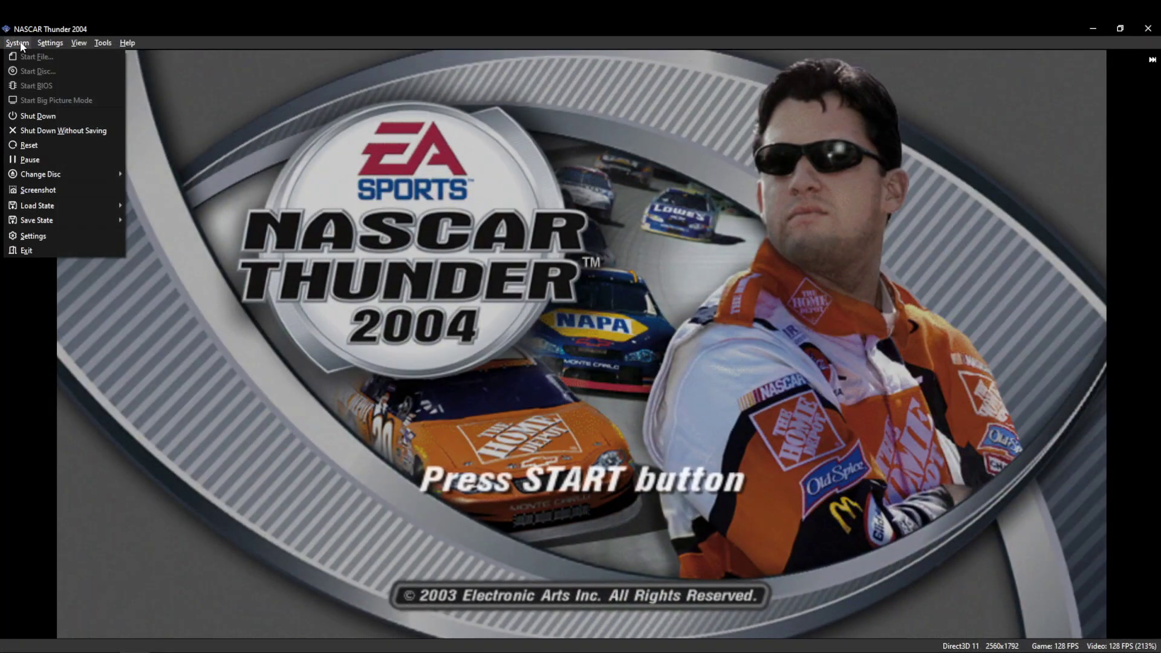
left_click(35, 139)
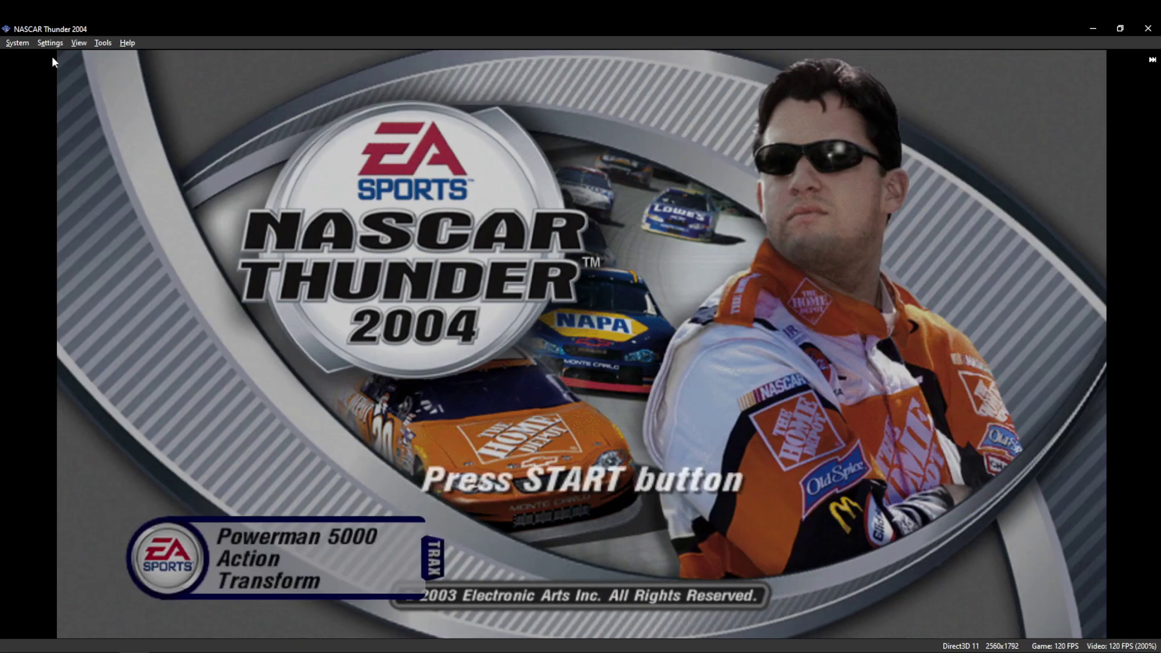
left_click(50, 43)
left_click(61, 56)
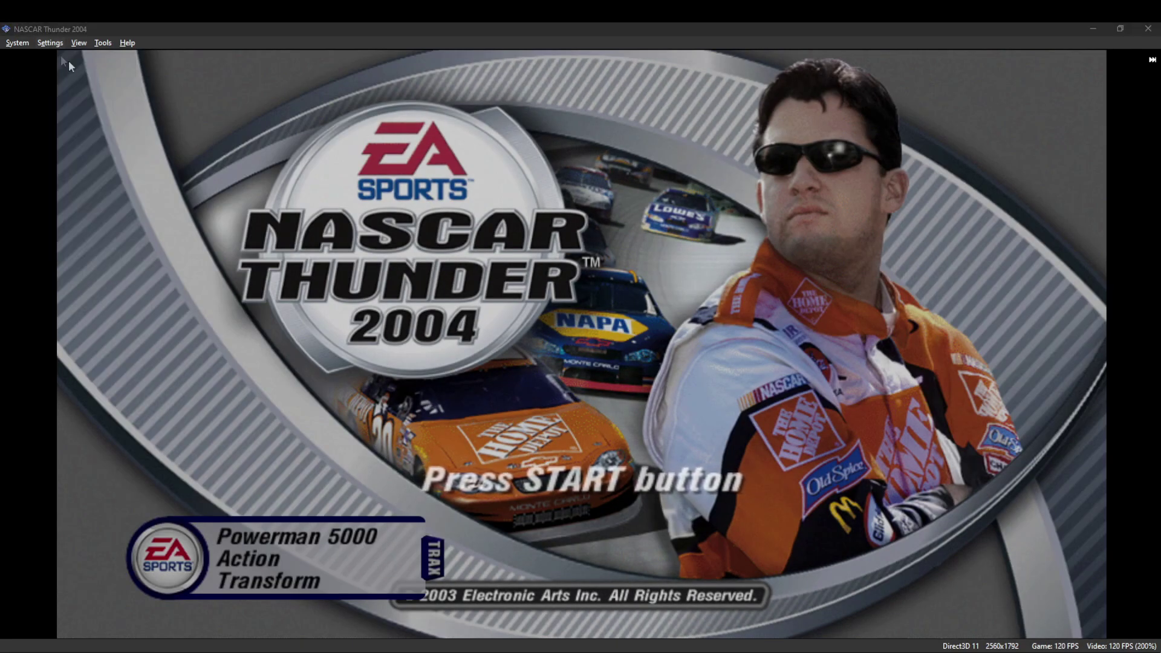
left_click(387, 307)
left_click(392, 288)
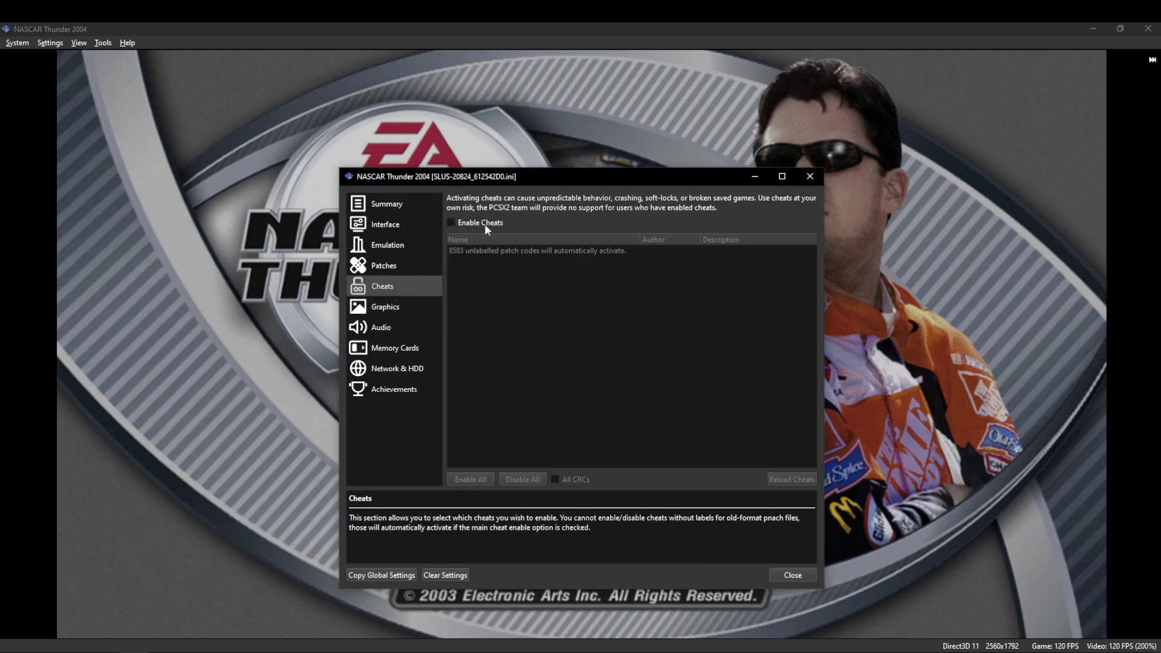
left_click(450, 223)
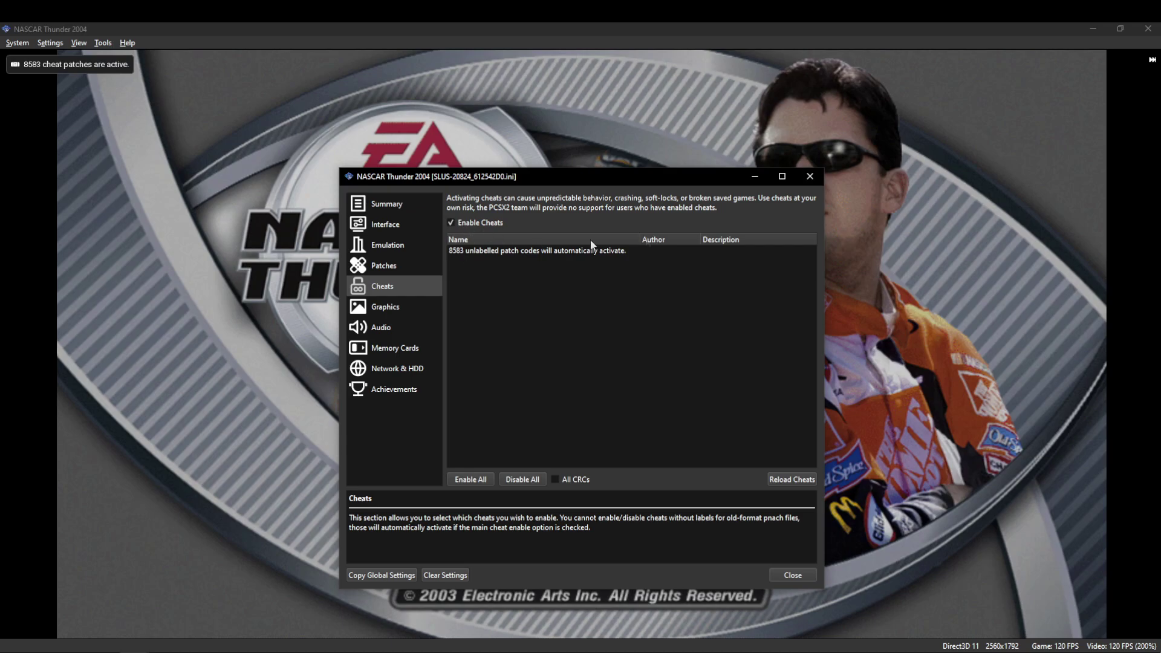
left_click(810, 176)
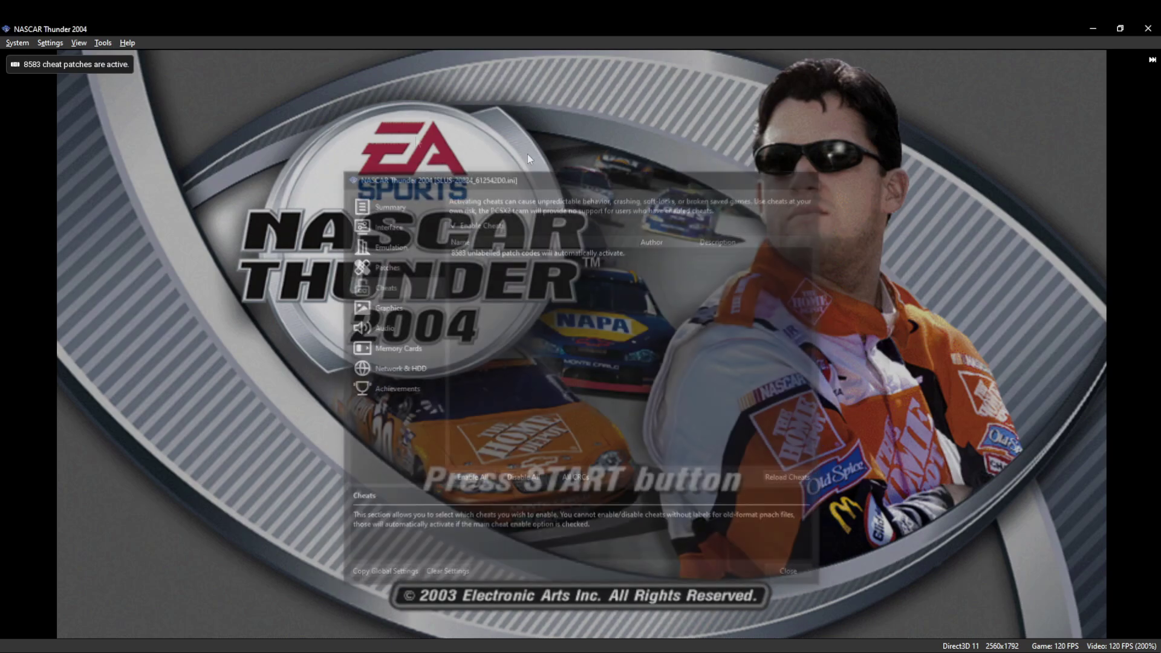
Review the cheats setting in the NASCAR Thunder 2004 game properties and close the dialog.
left_click(49, 42)
left_click(63, 56)
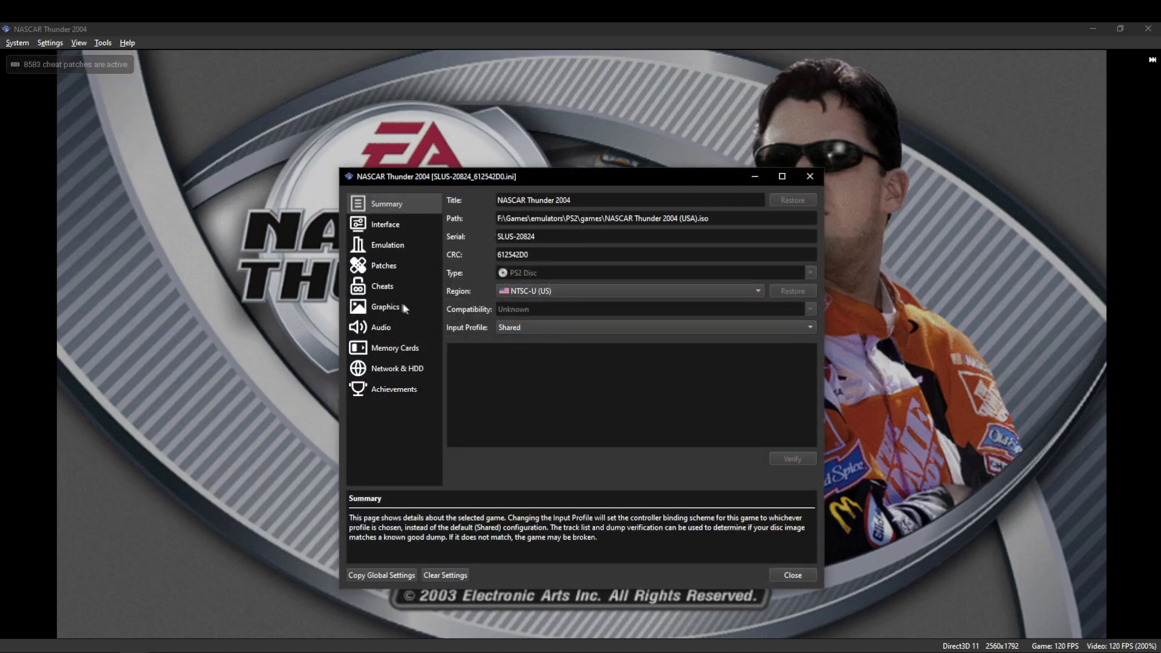
left_click(398, 291)
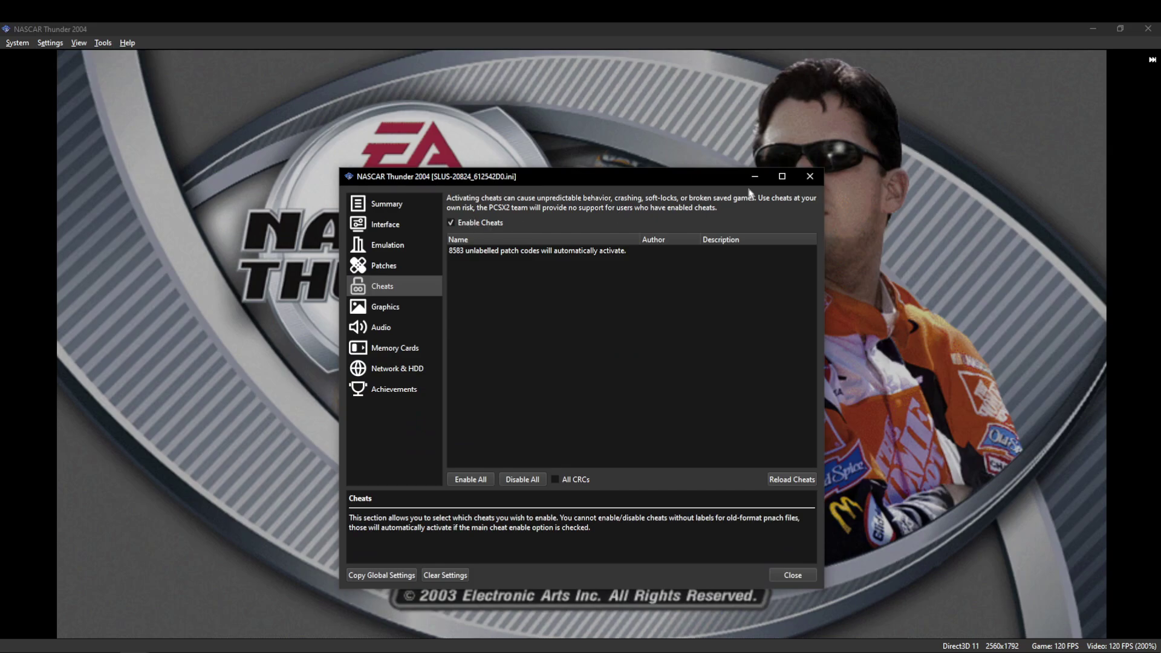
left_click(810, 176)
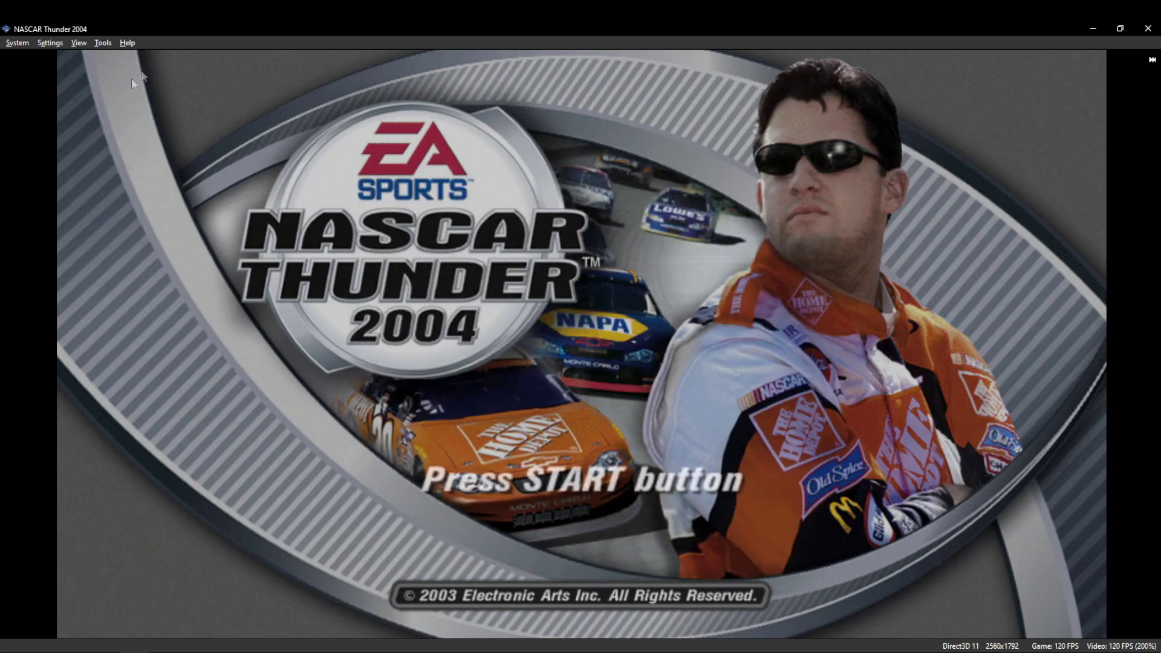
Minimize the roster workbook, reset the running NASCAR Thunder 2004 game and fast-forward through its intro to the title screen.
left_click(17, 43)
left_click(46, 145)
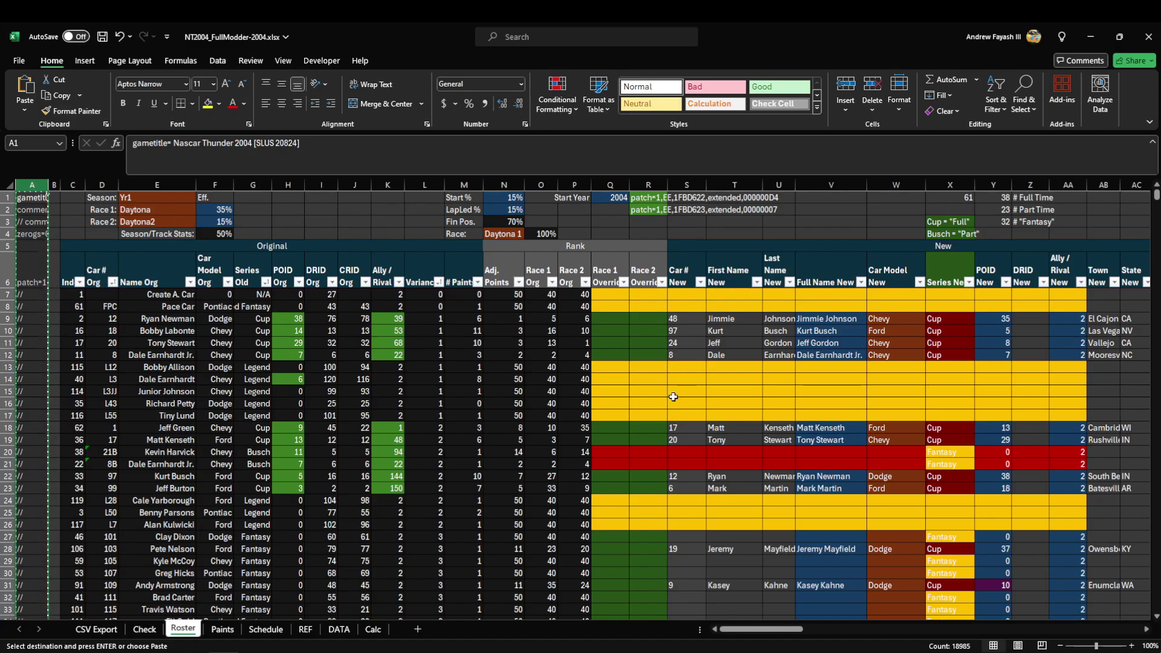
left_click(1090, 36)
left_click(18, 42)
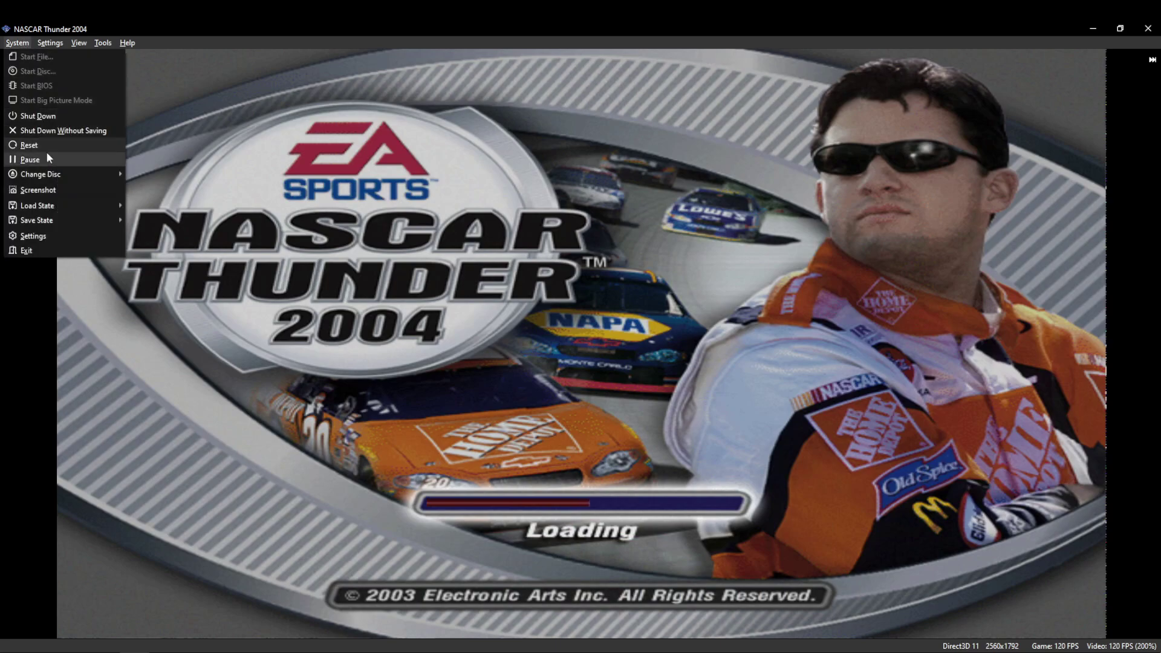
left_click(47, 148)
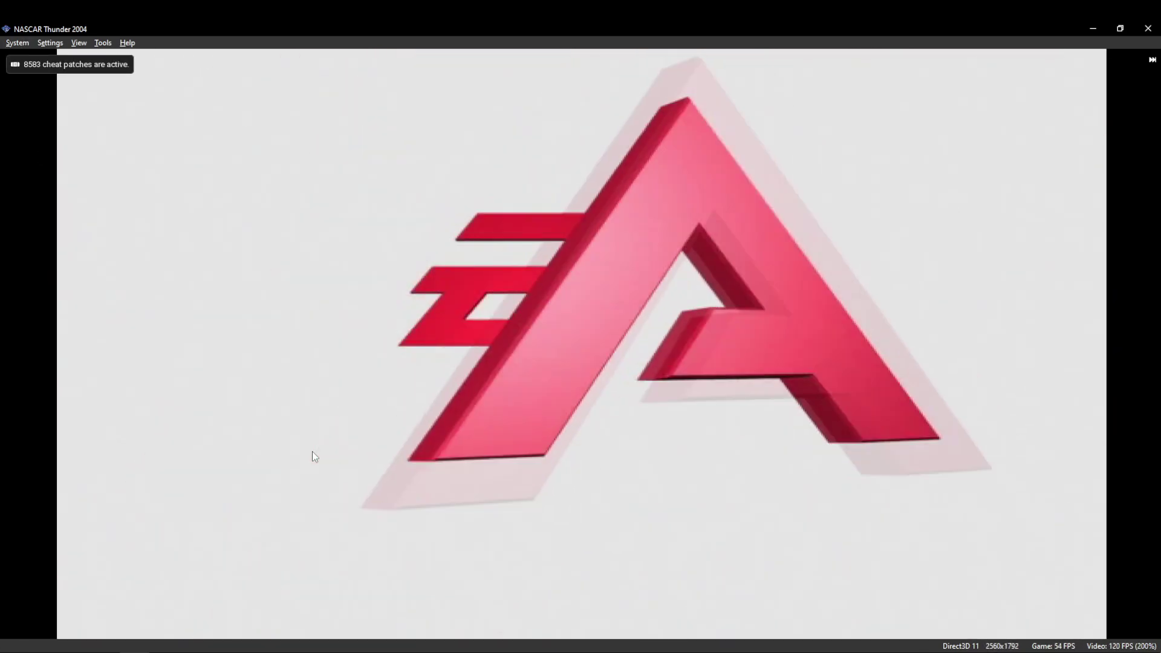
left_click(17, 42)
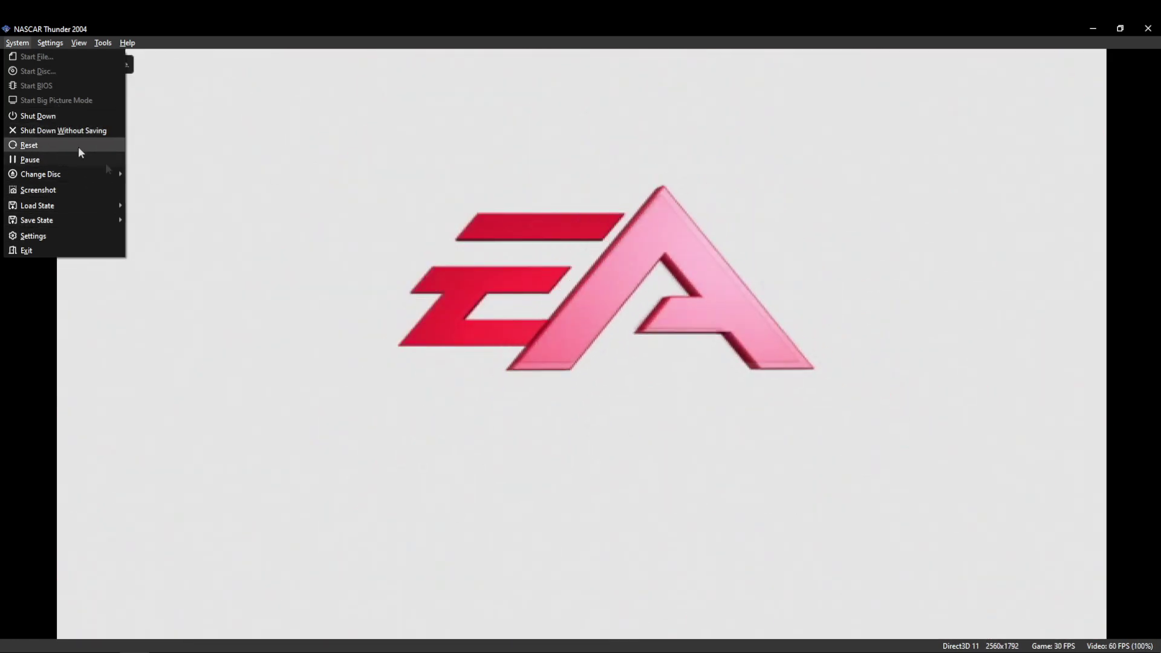
left_click(238, 340)
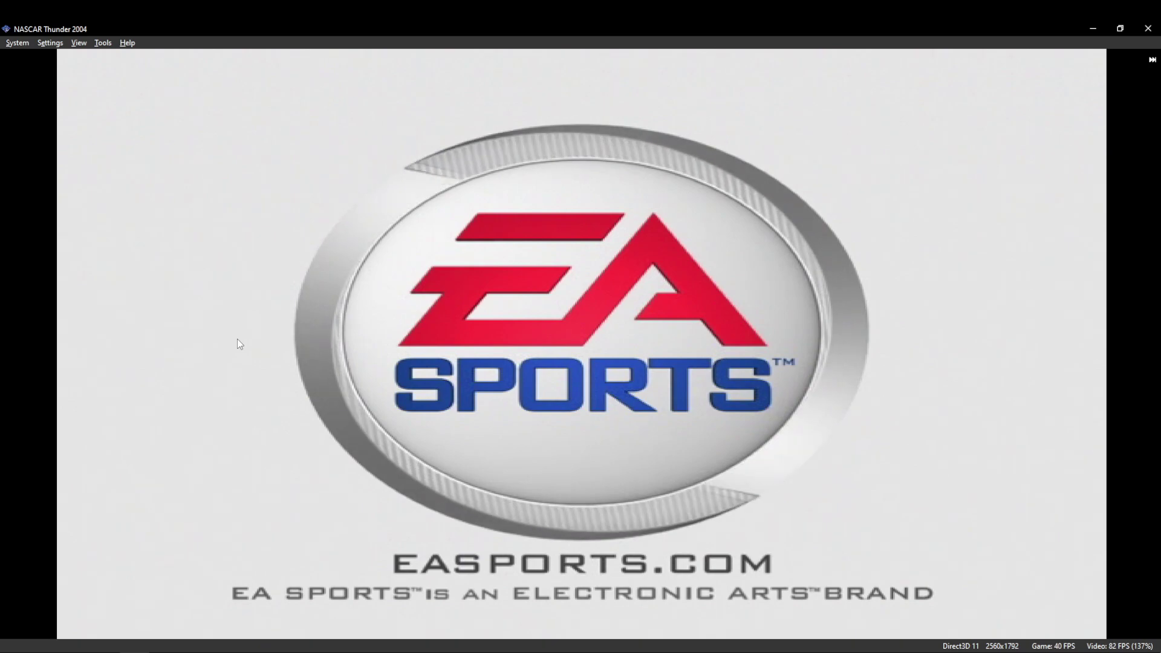
key("Tab")
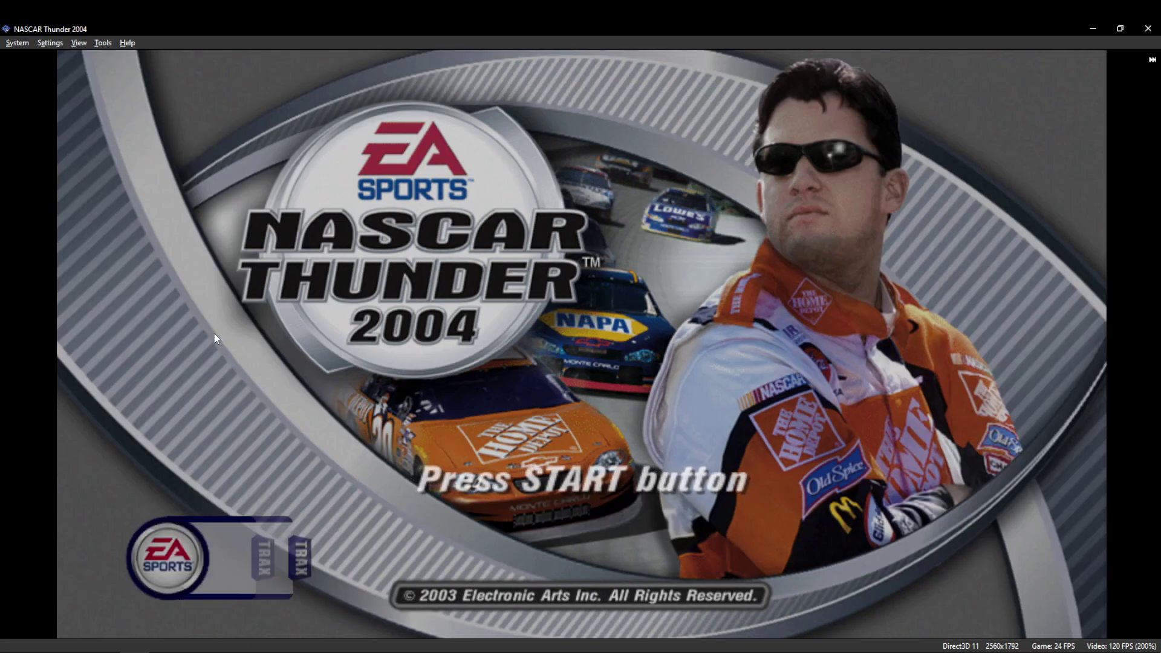
Start Race Now, continue past its settings and browse the driver list around the number 1 Bass Pro Shops Chevrolet.
key("Return")
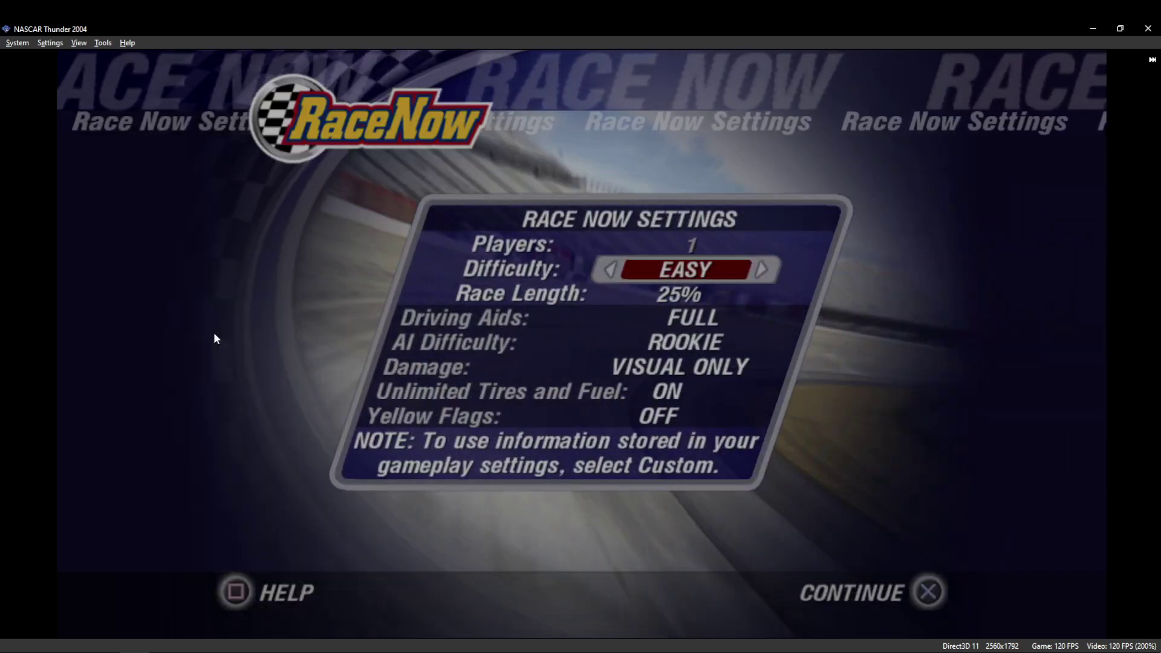
key("Right")
key("Return")
key("Down")
key("Down")
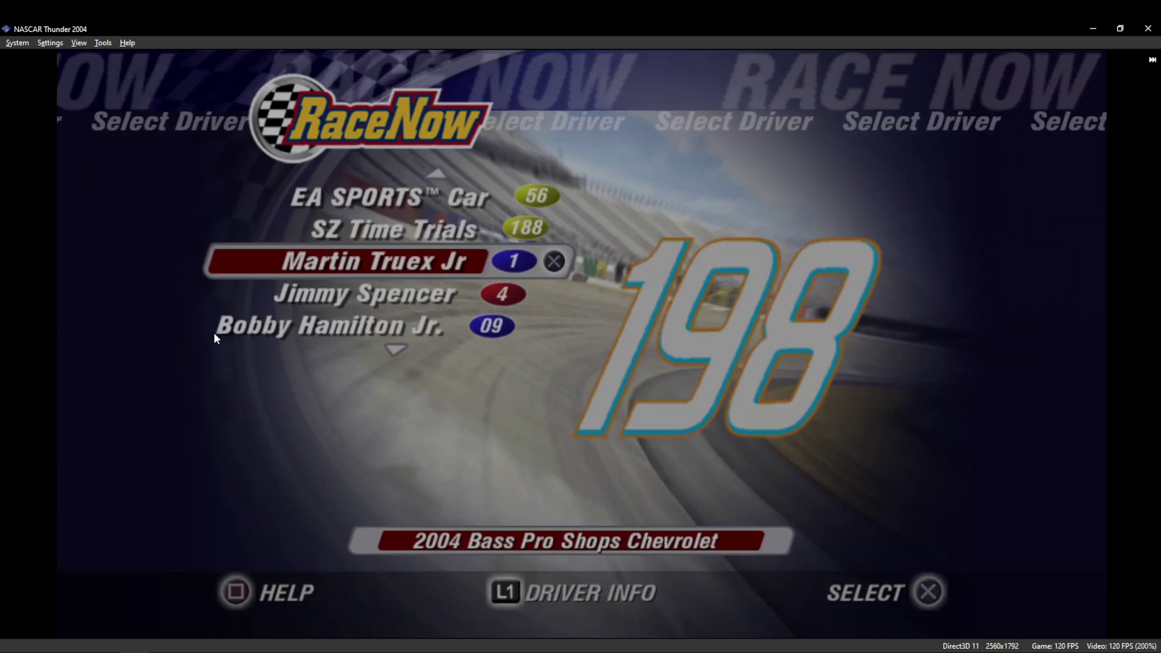
key("Down")
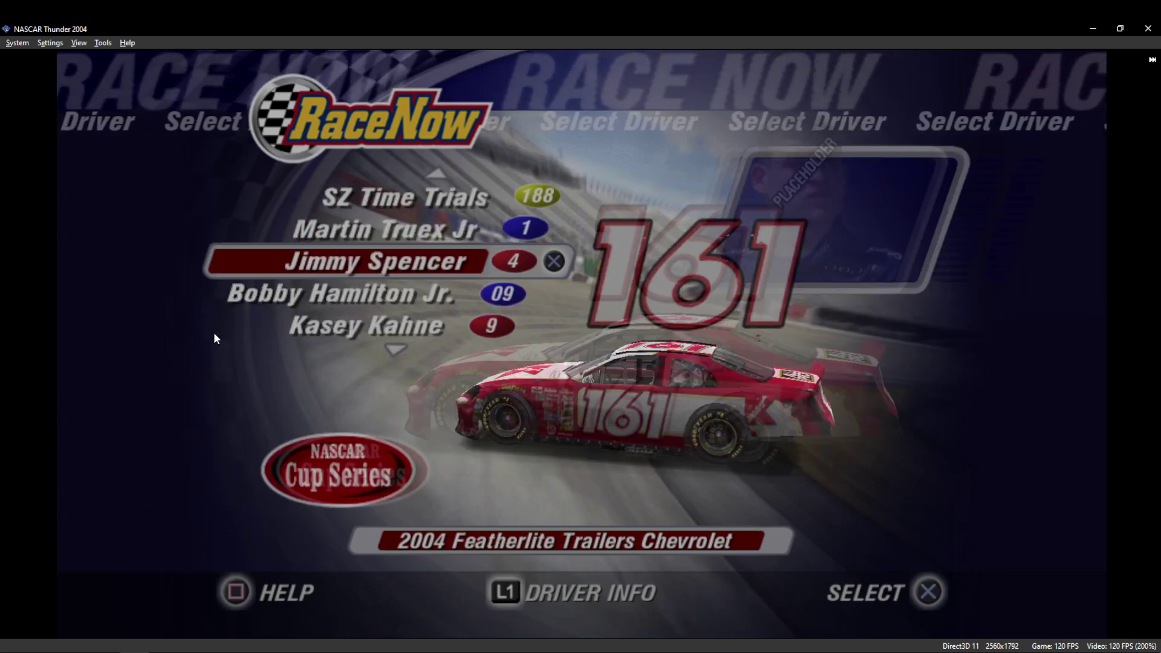
key("Up")
Enable Load Textures in the game's texture replacement settings and bring up the SLUS-20824 replacements folder.
left_click(49, 43)
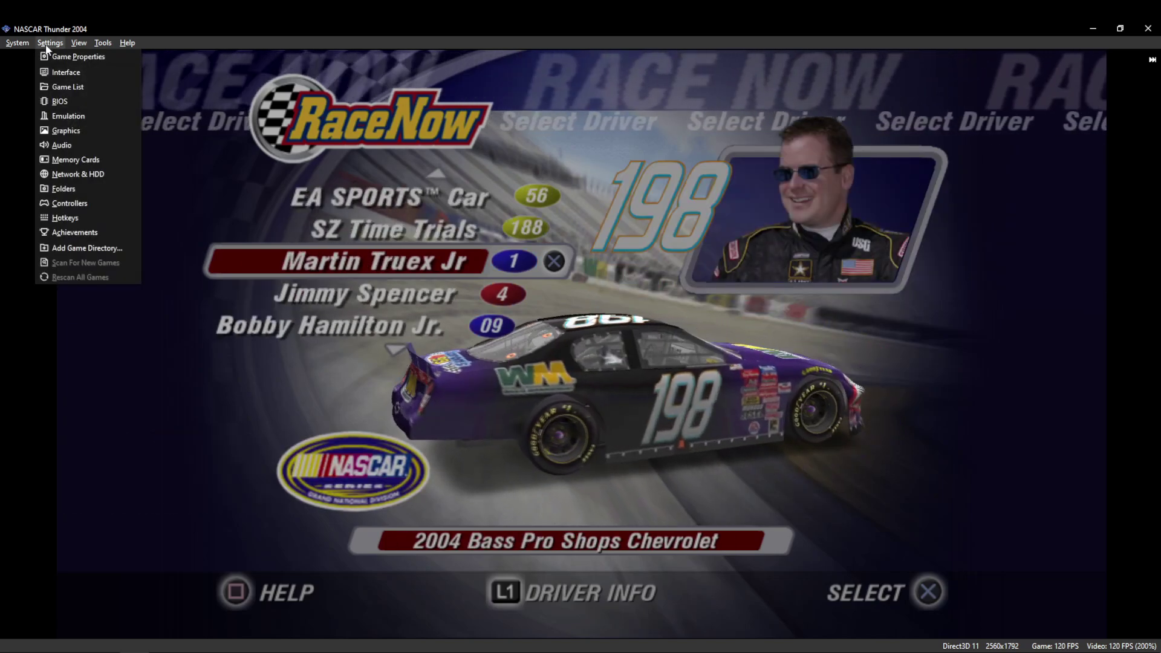
left_click(54, 58)
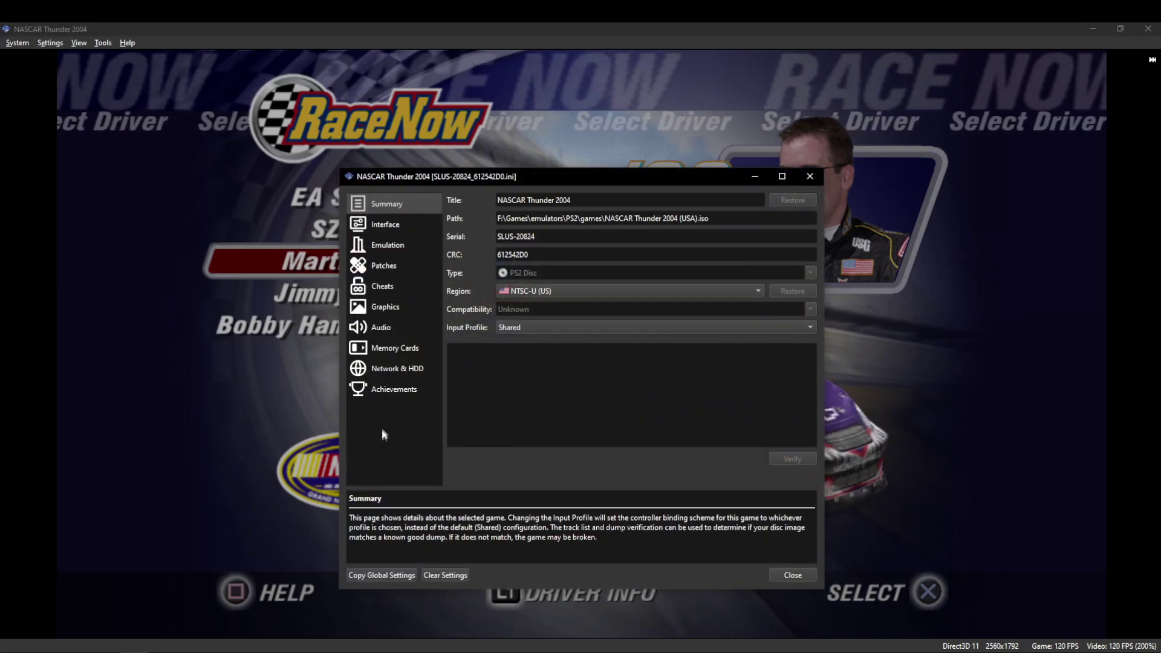
left_click(388, 306)
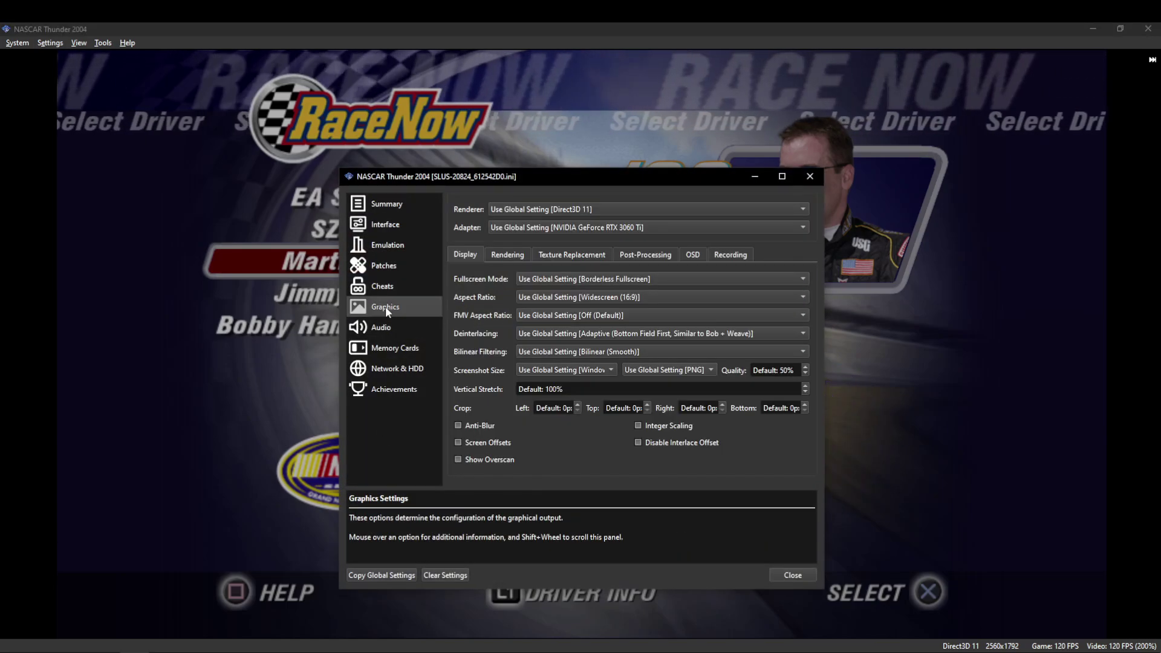
left_click(575, 254)
left_click(464, 293)
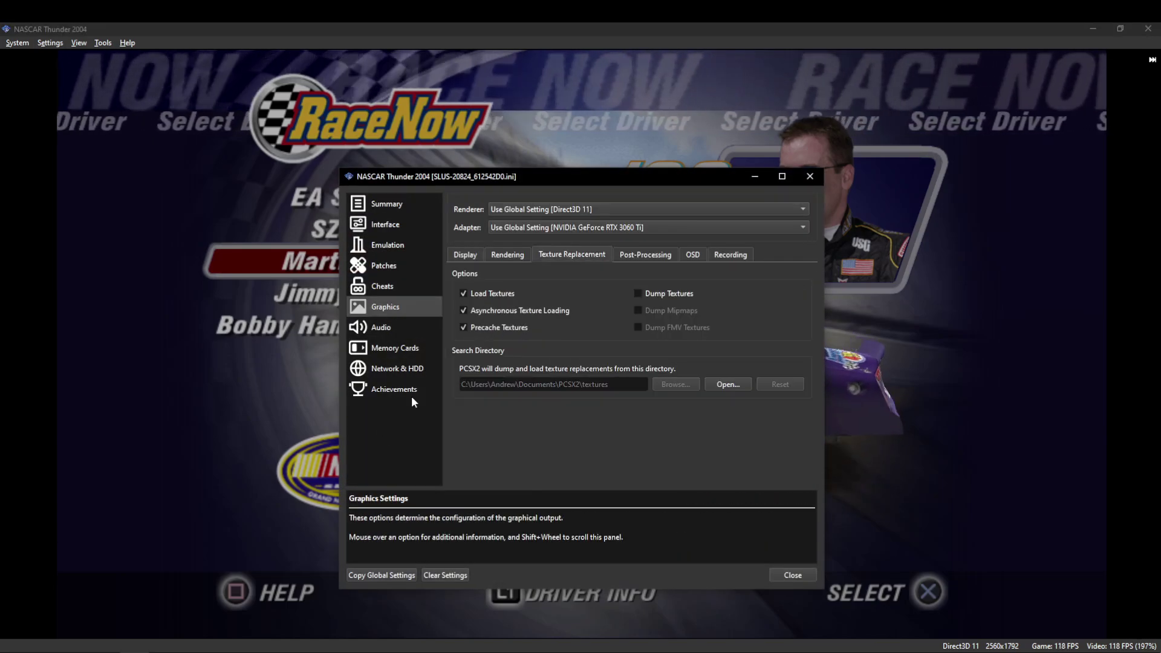
left_click(138, 650)
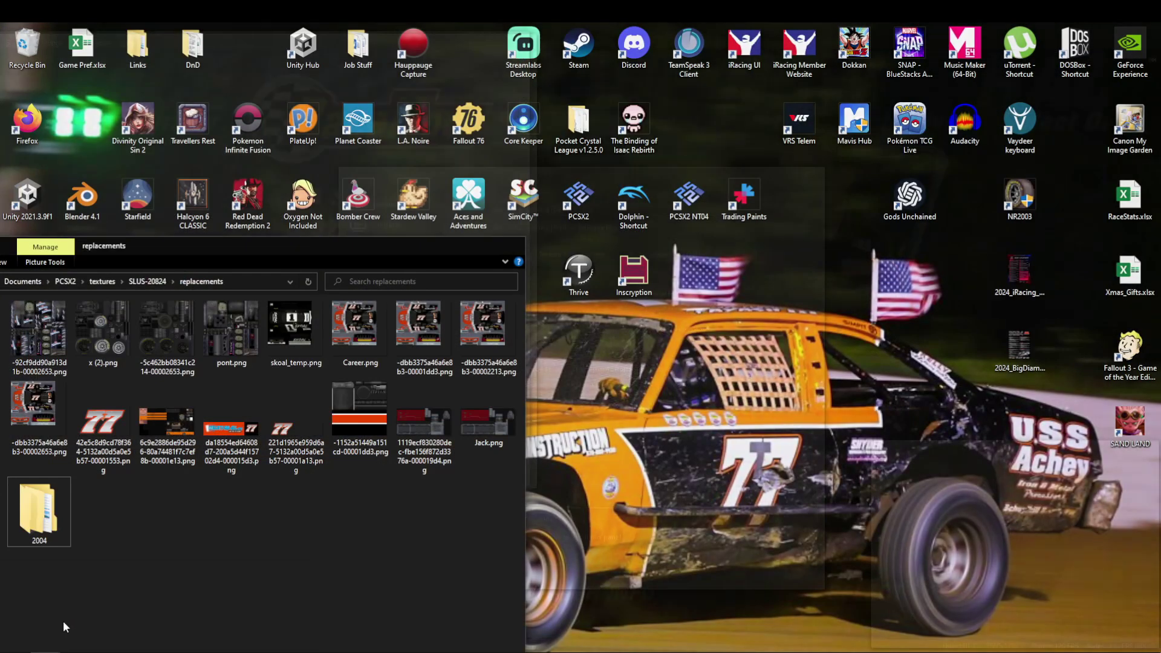
left_click(63, 621)
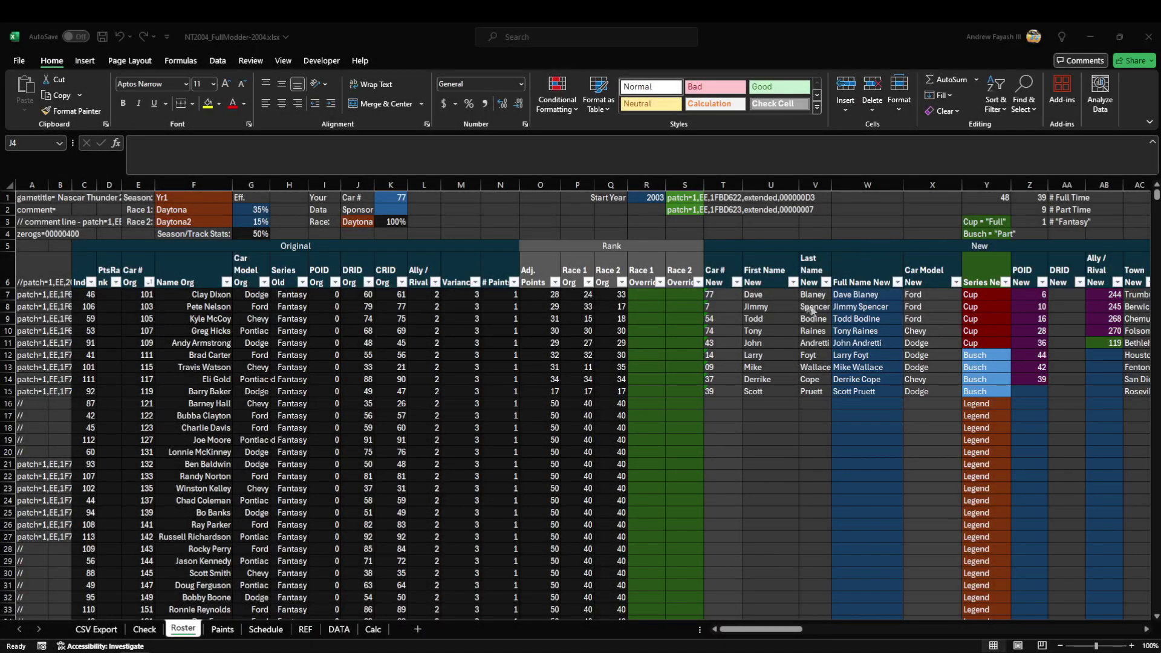
Check the Start Year patch formulas in S1:S2 of the Roster sheet and set the Start Year in R1 to 2022.
left_click(650, 198)
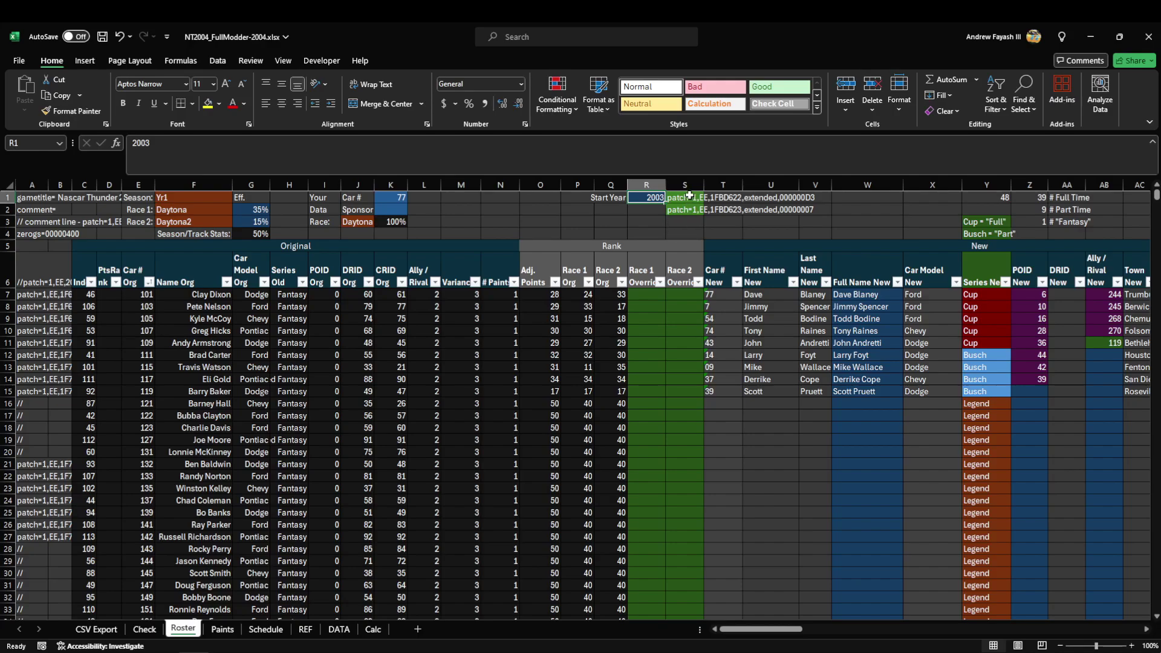
left_click_drag(689, 196, 690, 205)
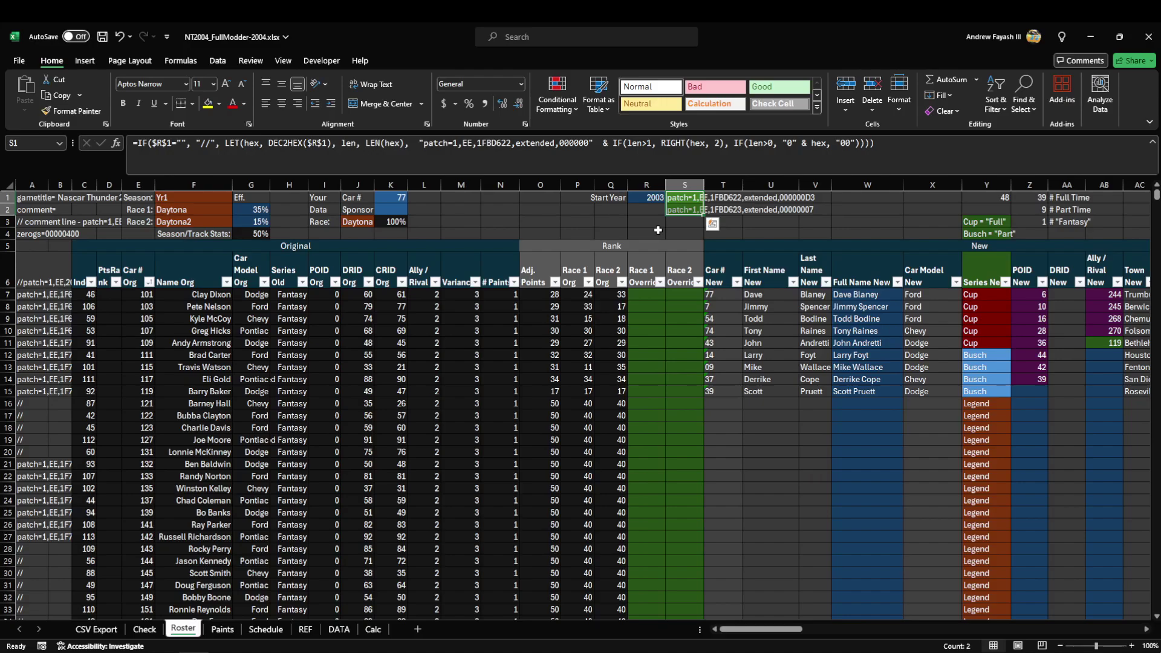
left_click(651, 200)
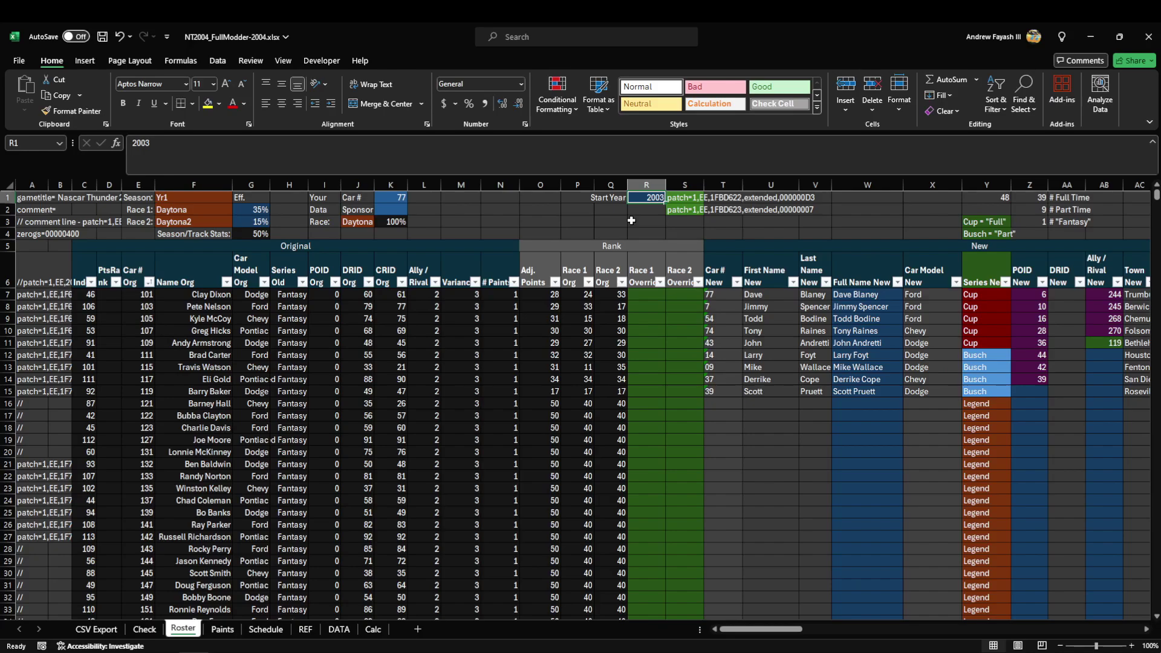
type("2022")
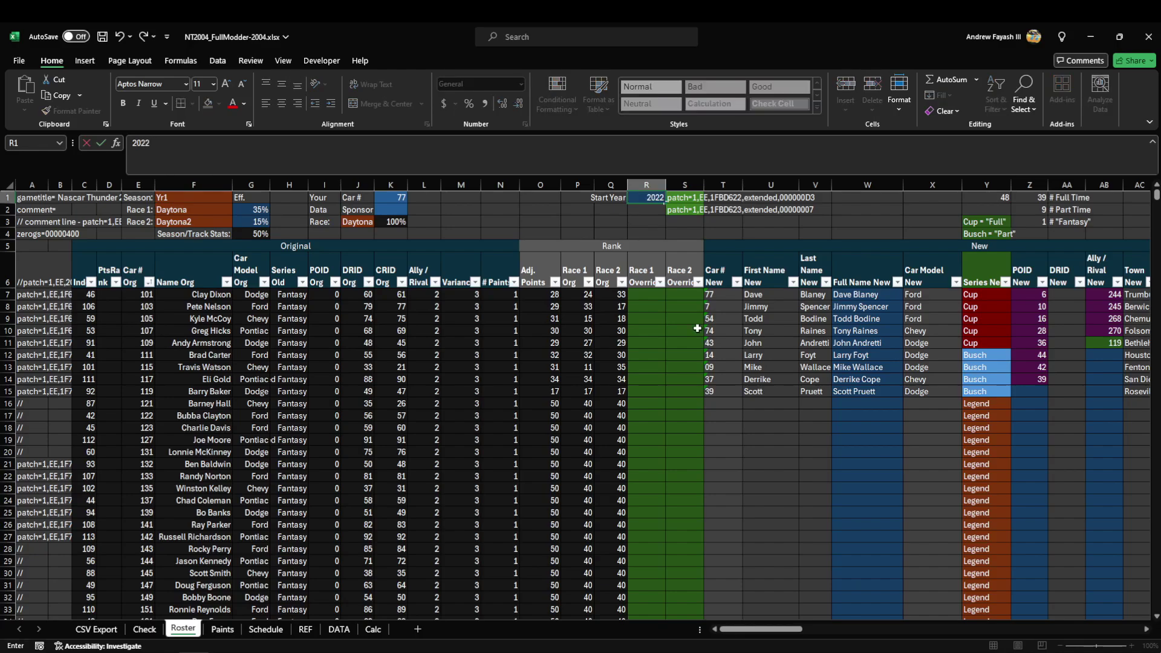
key("Return")
key("Up")
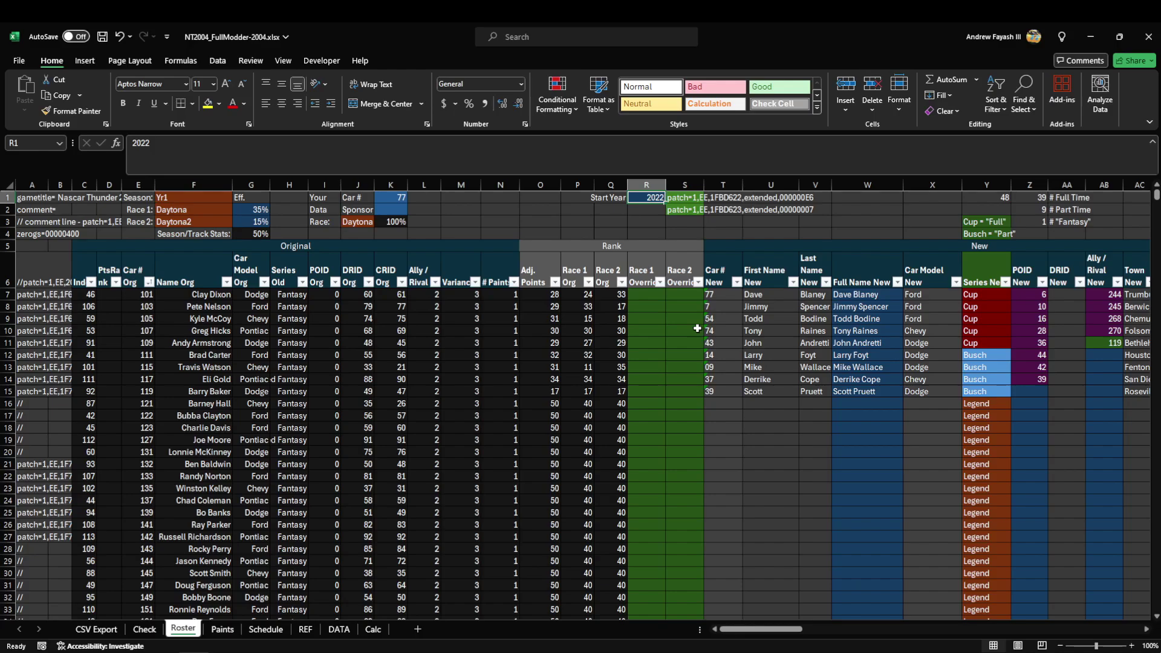
Undo the 2022 entry and try the Start Year in R1 with 2000 and 2004.
key("ctrl+z")
type("2000")
key("Return")
type("2004")
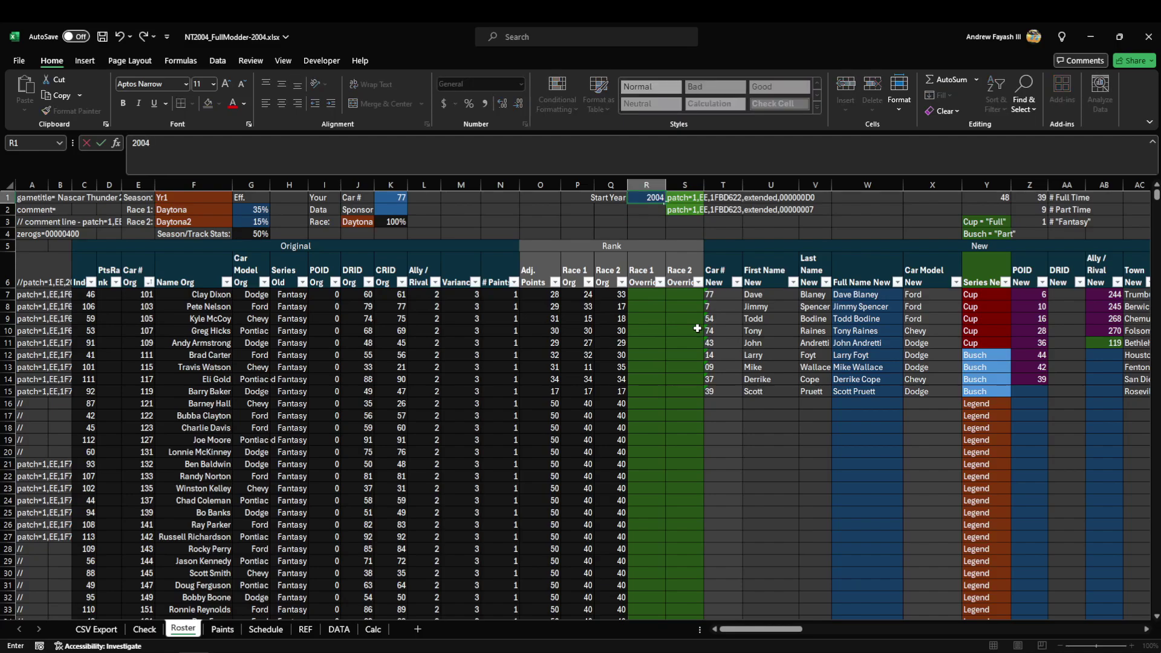
key("Return")
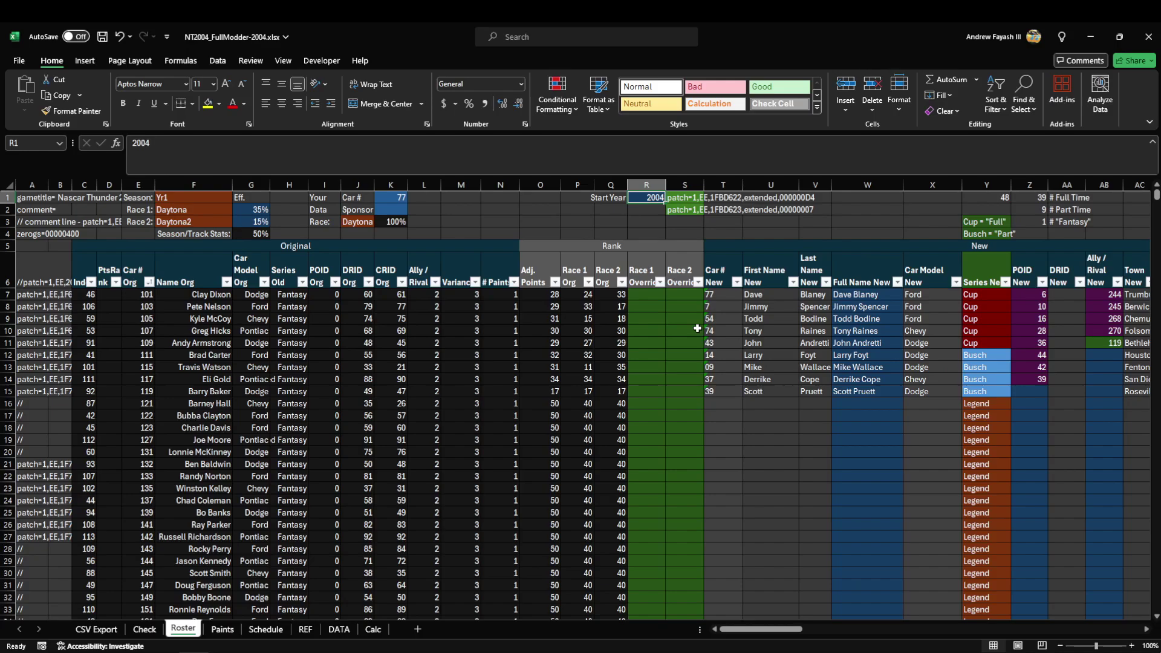
Set the Start Year in cell R1 of the Roster sheet to 2003.
type("2033")
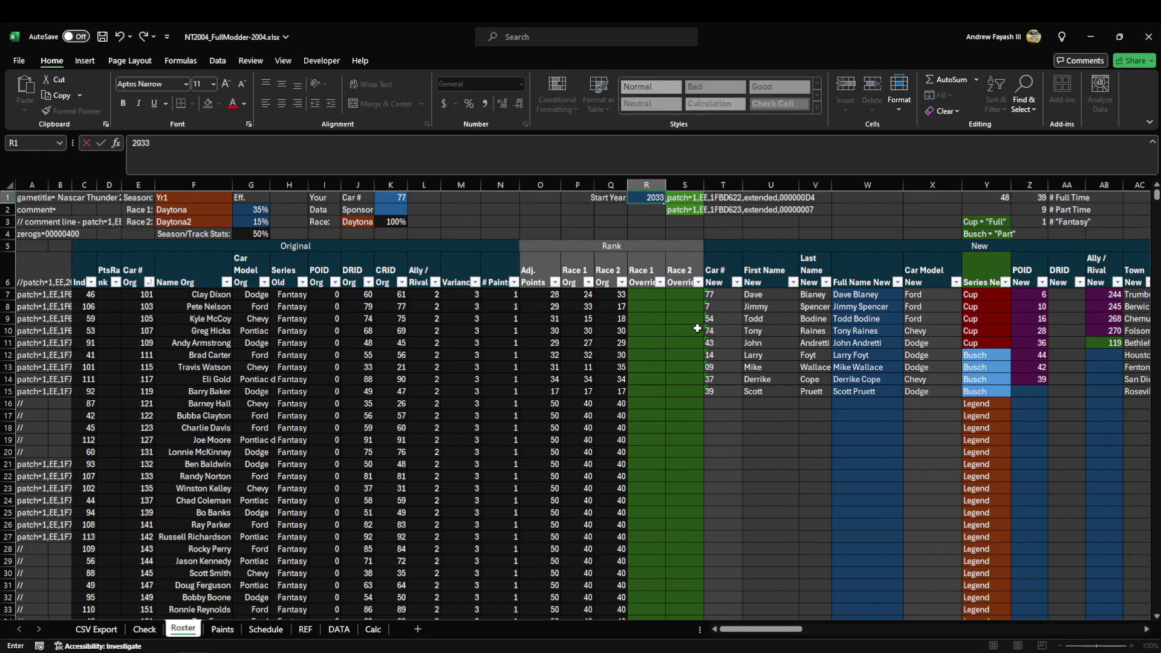
key("BackSpace")
key("BackSpace")
type("03")
key("Return")
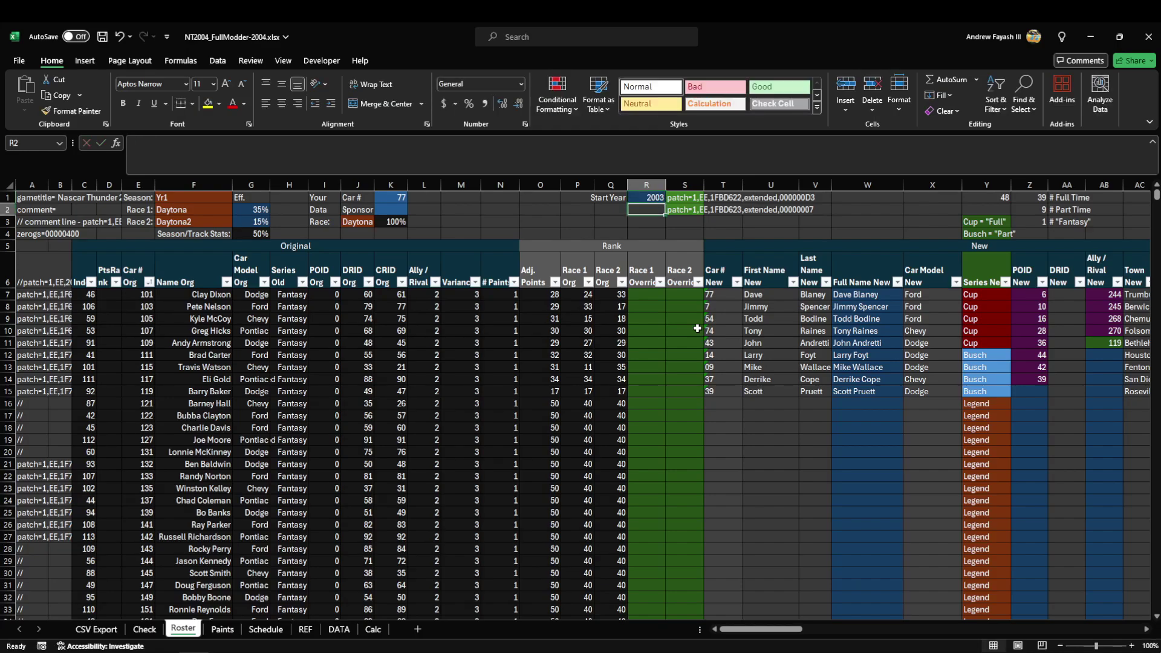
Examine the Start Year cell, its patch lines in S1:S2 and the patch codes in column A of the Roster sheet.
left_click(702, 199)
left_click(647, 198)
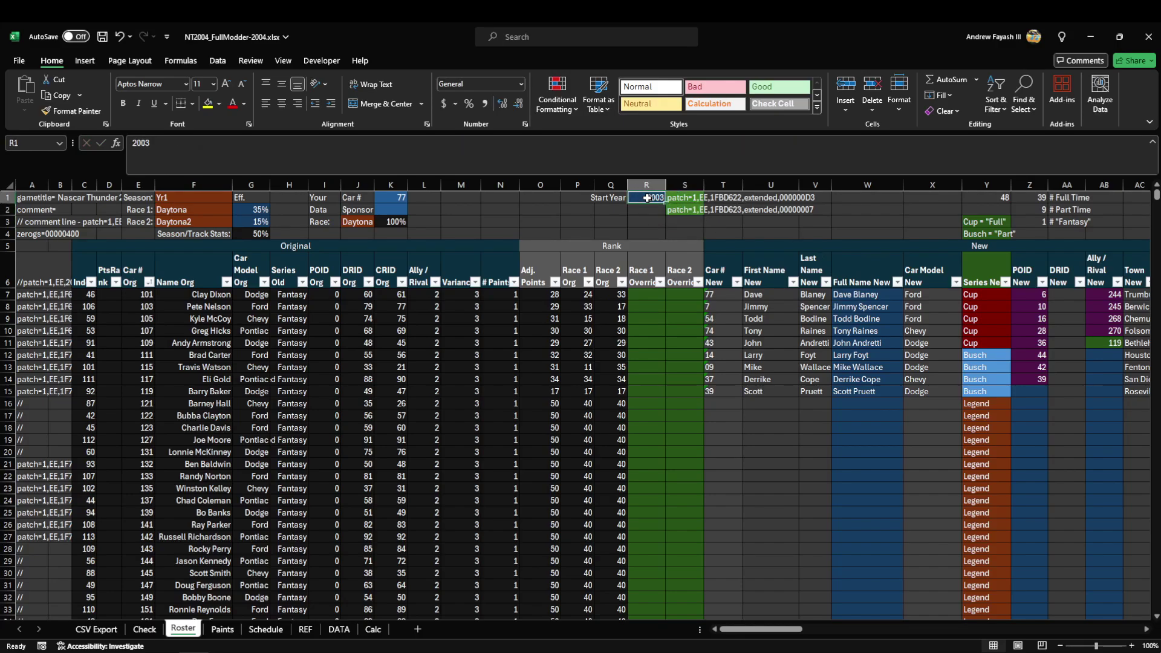
left_click_drag(687, 196, 684, 213)
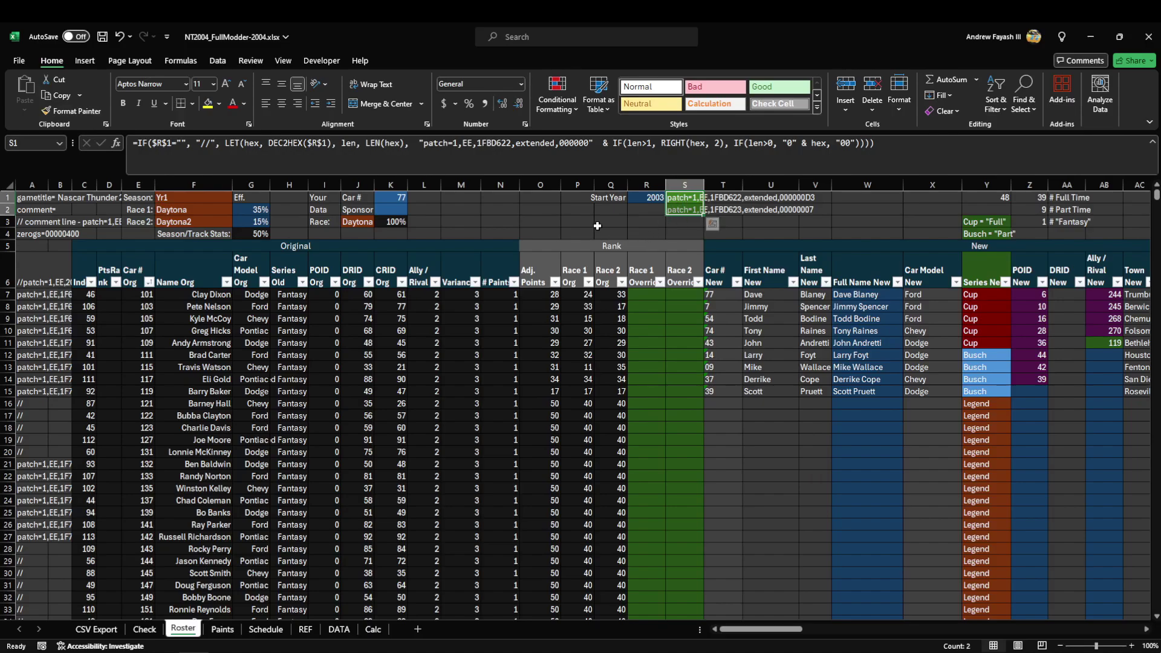
left_click(33, 185)
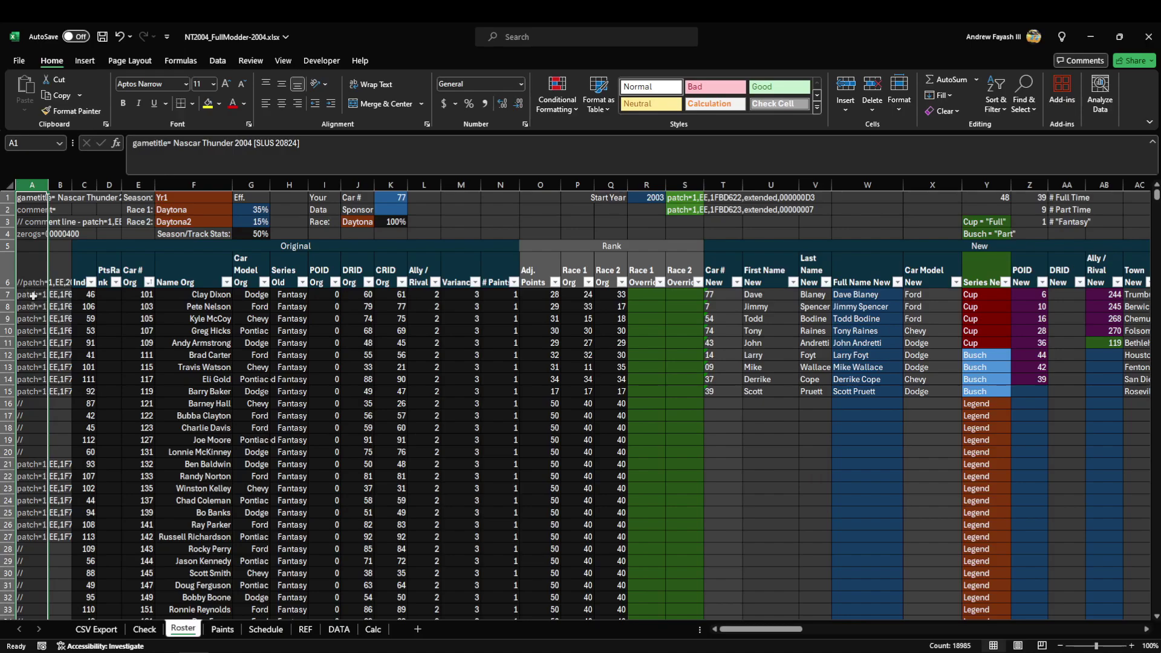
left_click(573, 220)
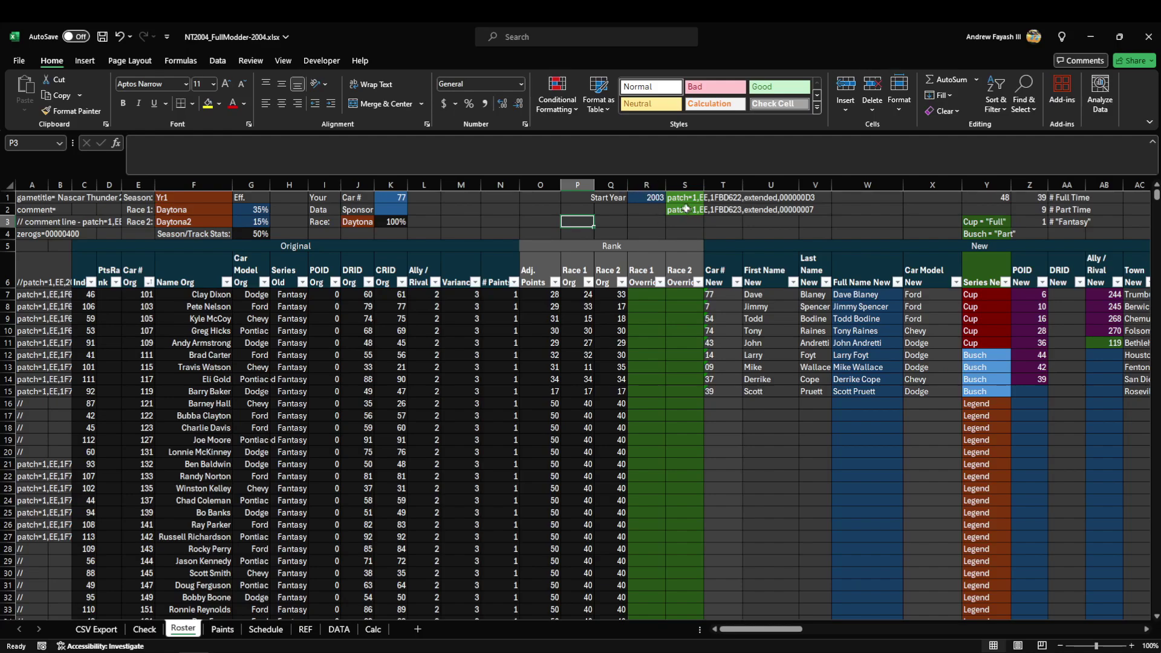
left_click_drag(675, 198, 677, 210)
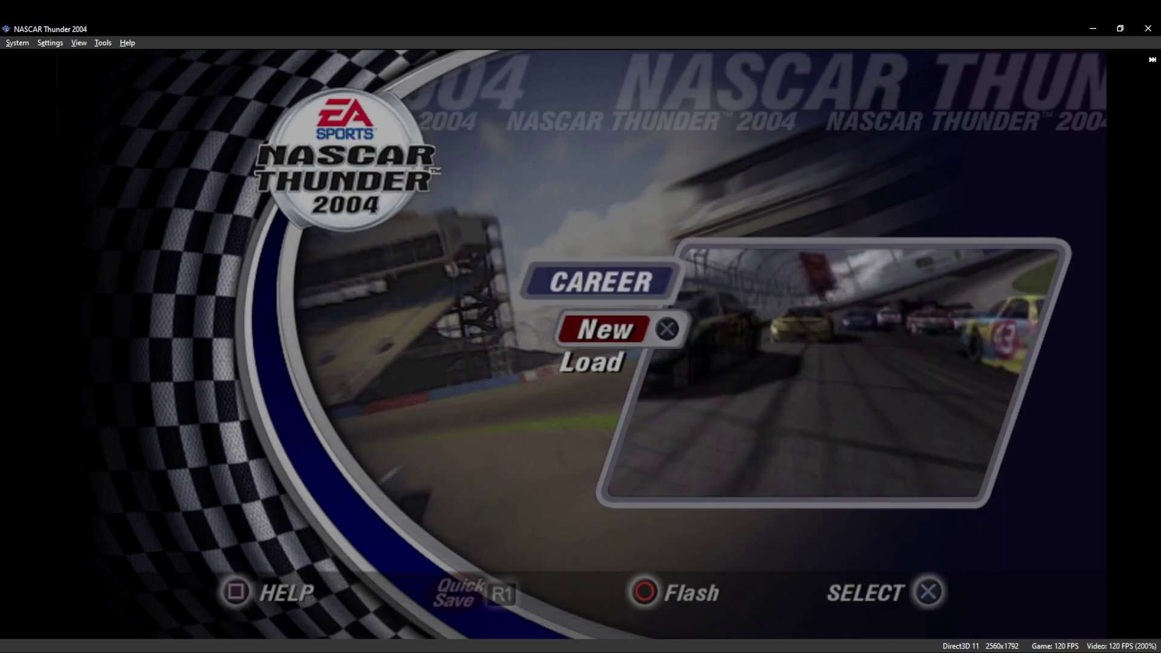
Start a new career in NASCAR Thunder 2004, accept the career settings and go to the Create-A-Car selection for modifying a car.
key("Return")
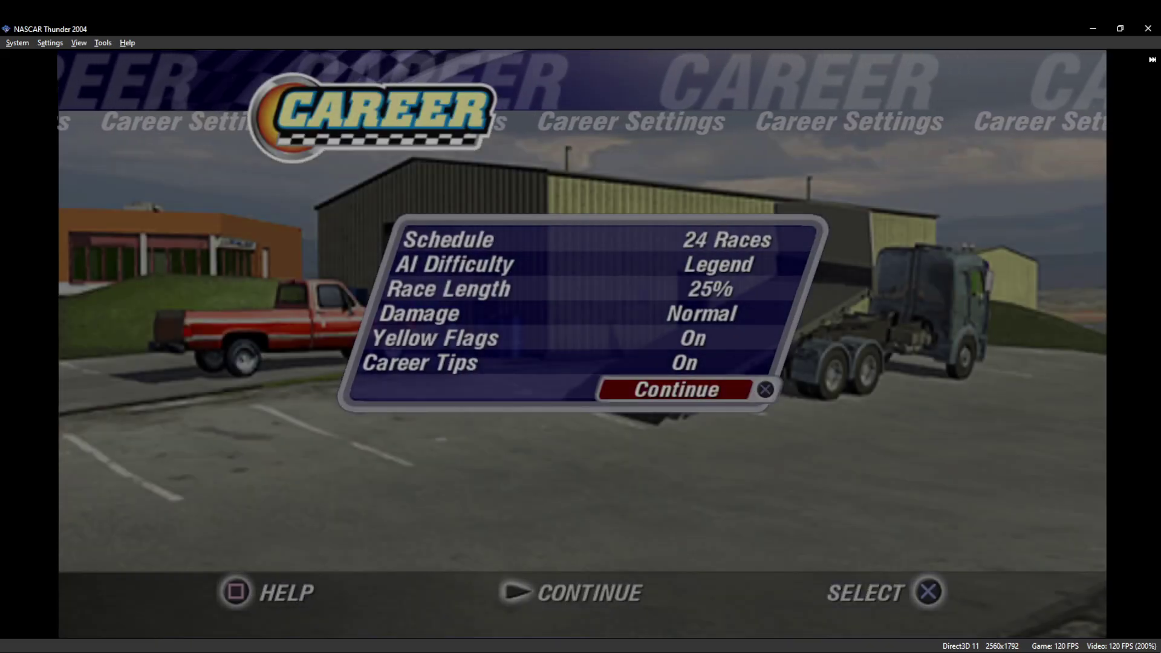
key("Return")
key("Return")
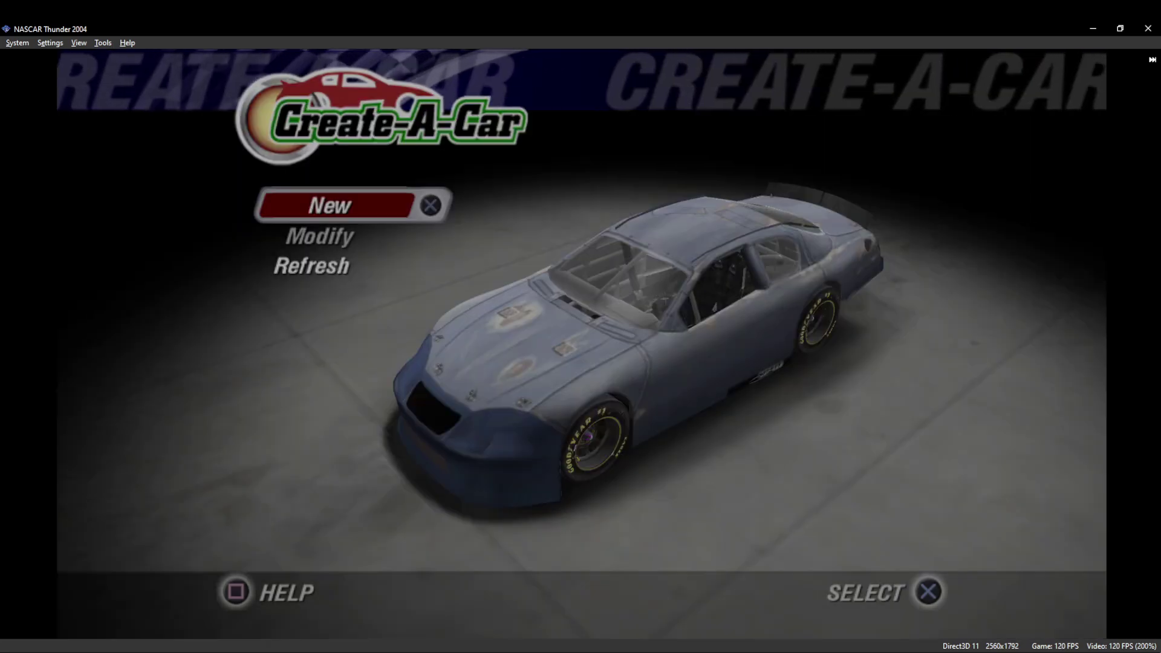
key("Return")
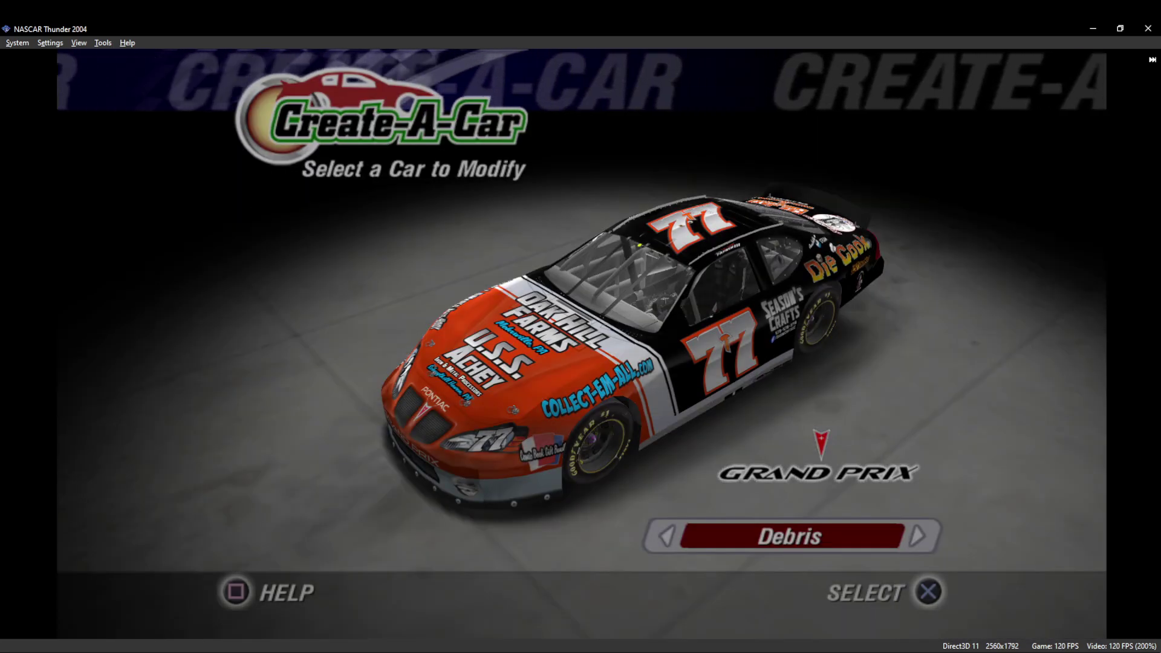
Open the texture replacements folder over the game and look at Career.png and 6c9e2886de95d296-80a74481f7c7ef8b-00001e13.png.
mouse_move(36, 632)
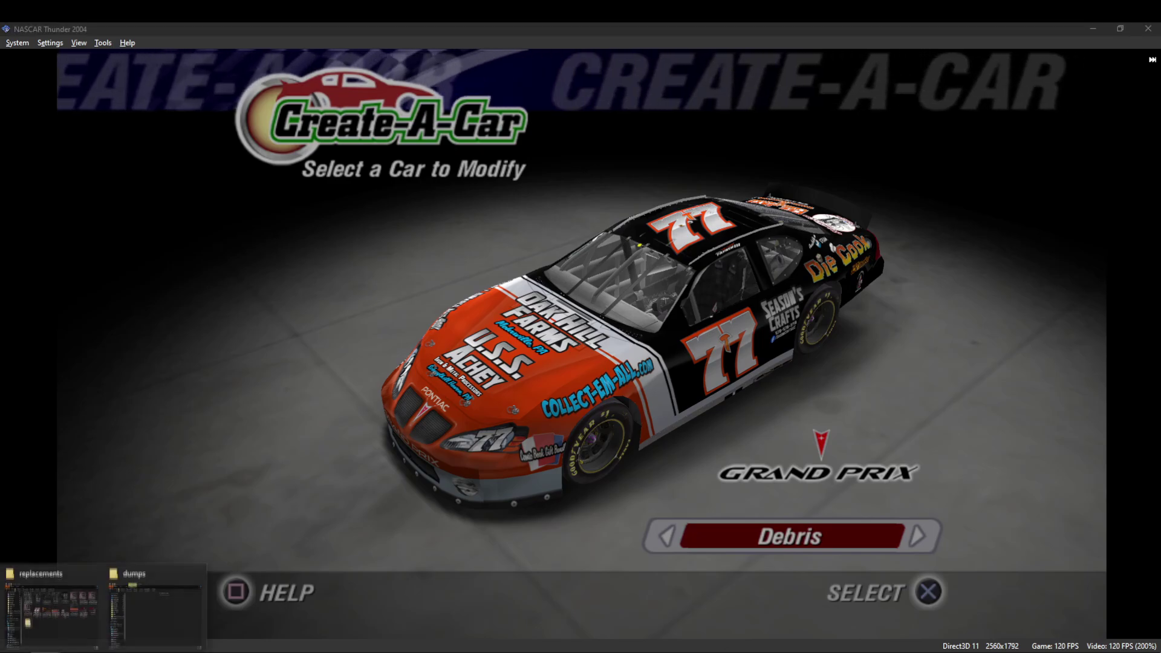
left_click(49, 596)
left_click(371, 248)
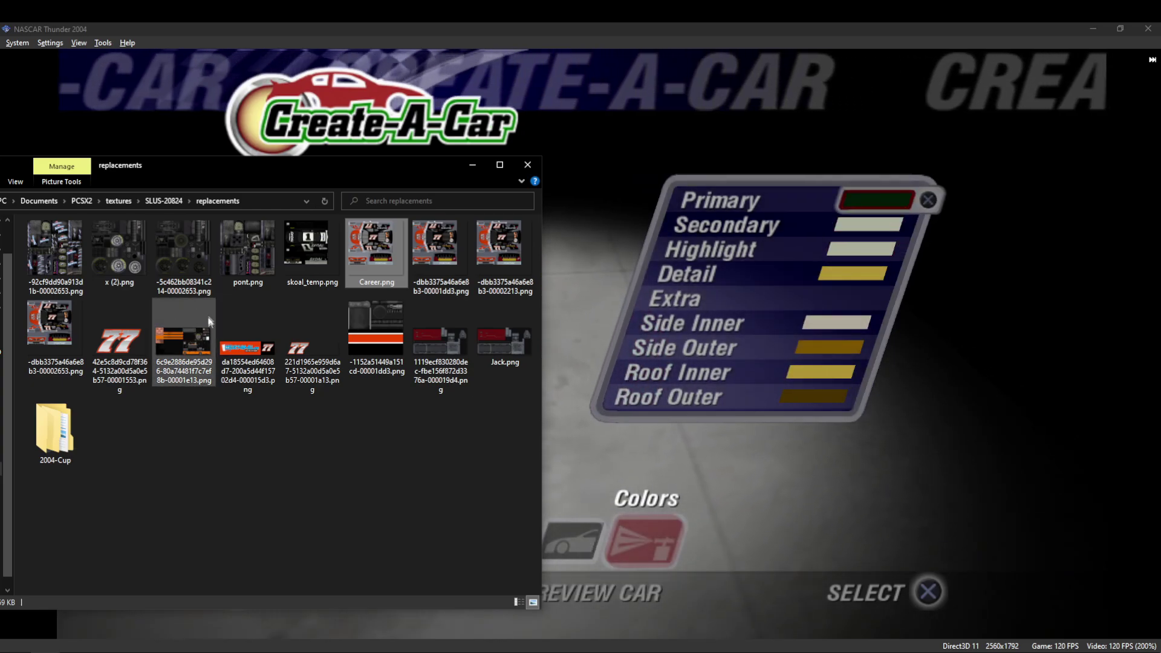
left_click(177, 367)
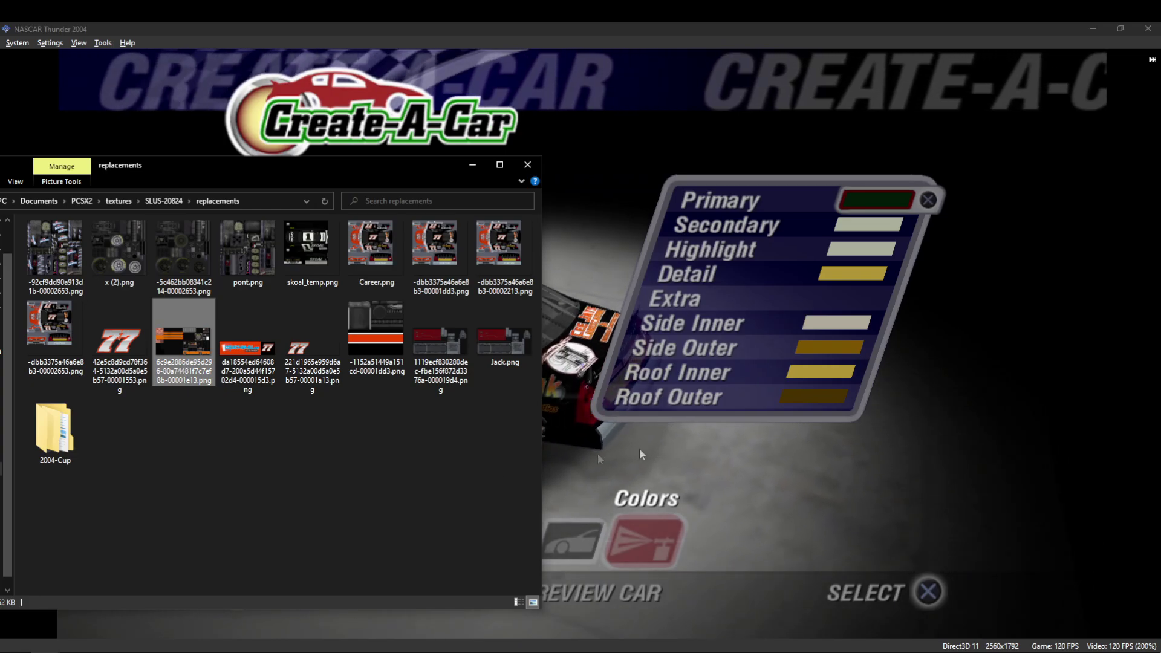
Compare the number 77 car in Create-A-Car with the textures in the replacements folder, checking the colors, driver and car sections.
left_click(890, 477)
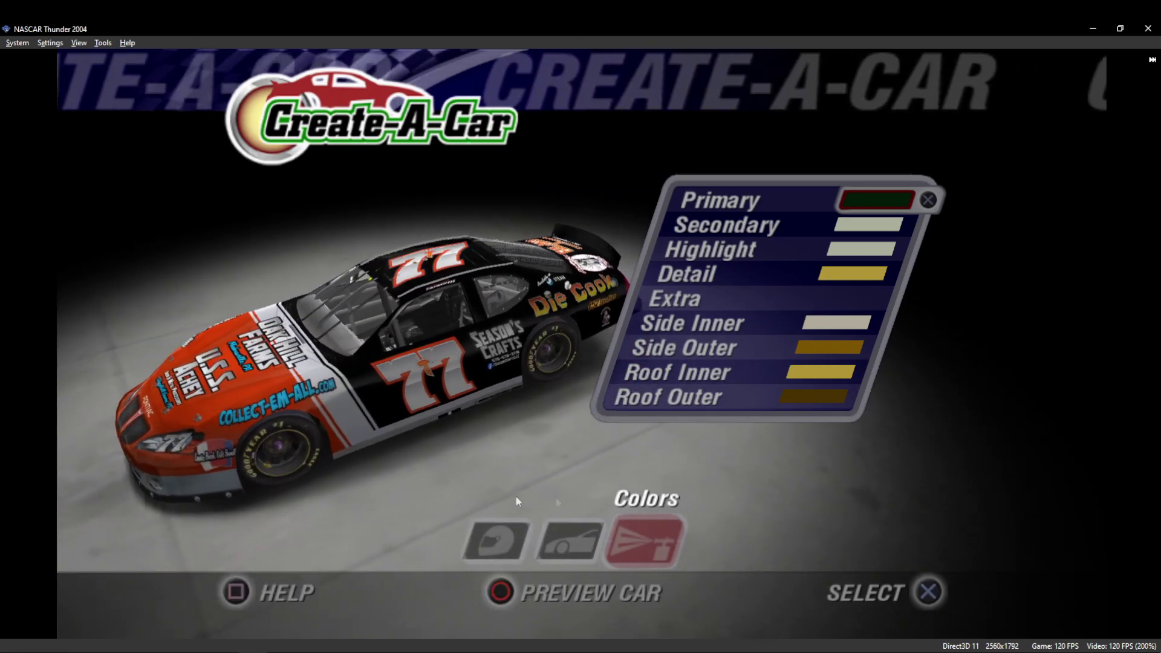
left_click(49, 652)
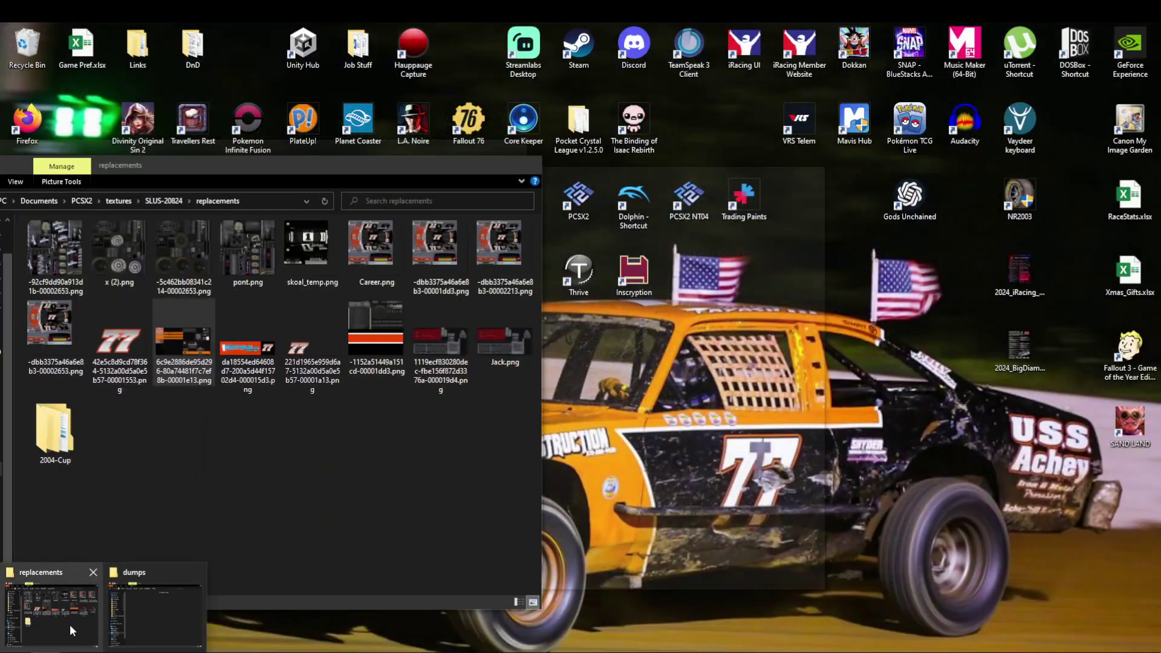
left_click(70, 624)
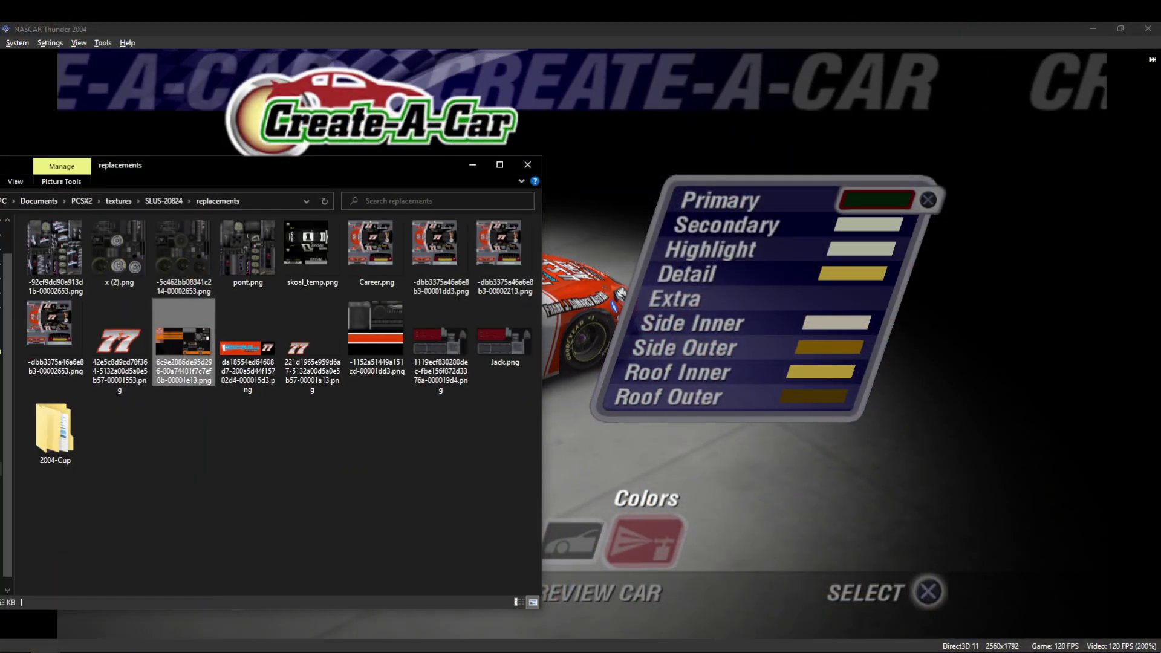
key("i")
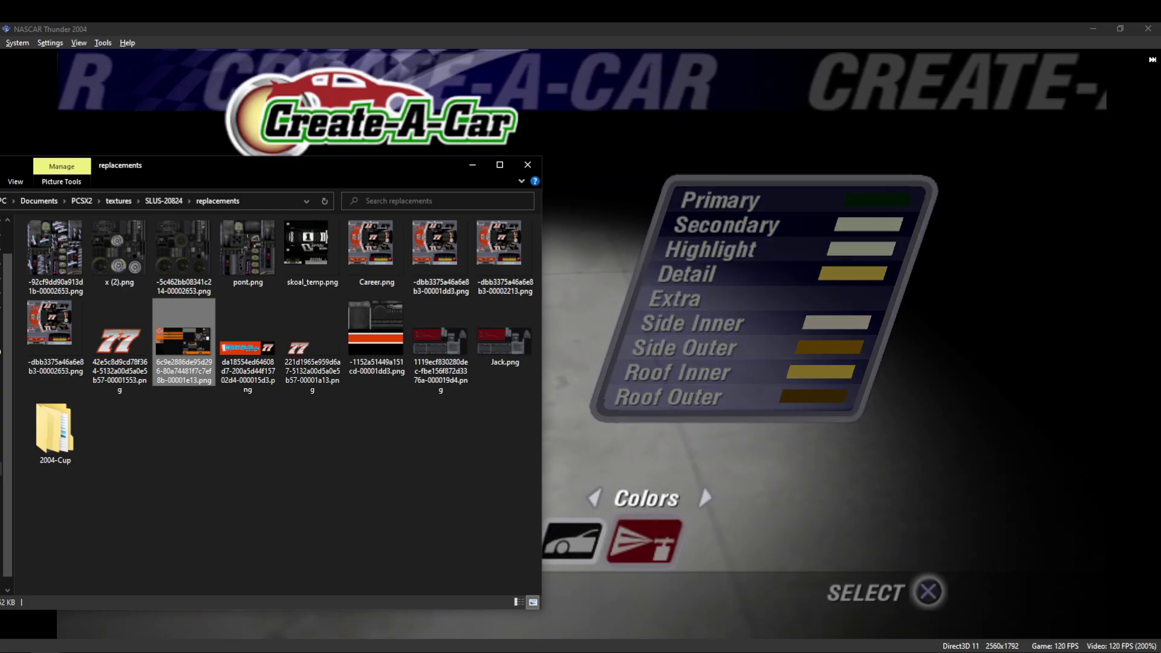
key("i")
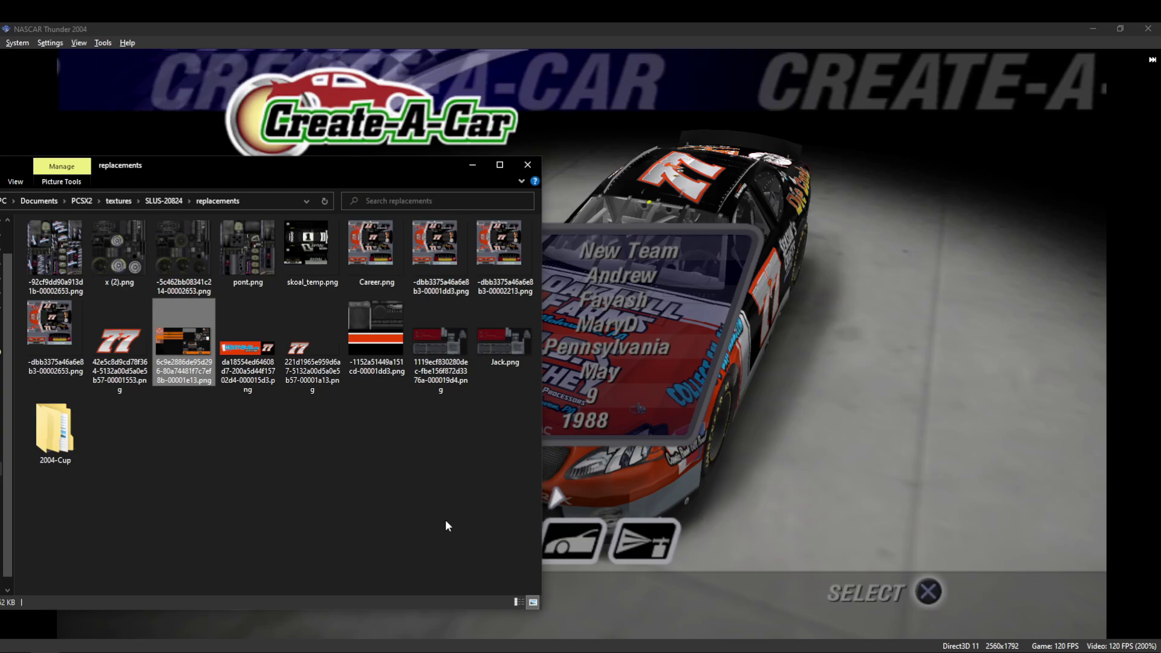
key("i")
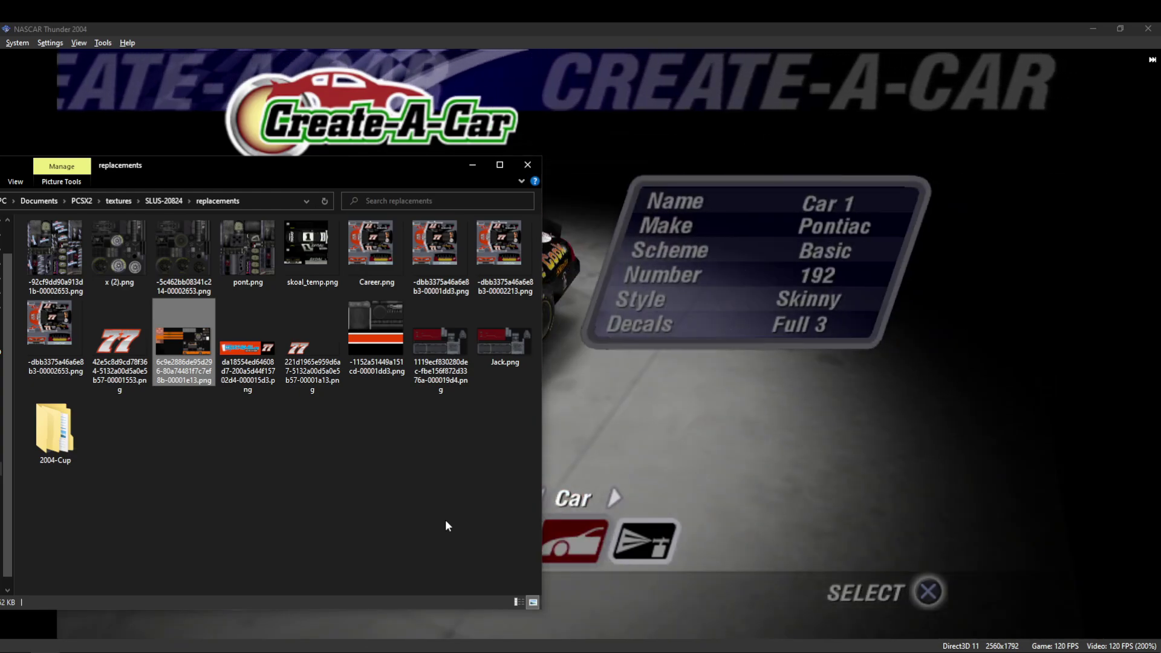
key("i")
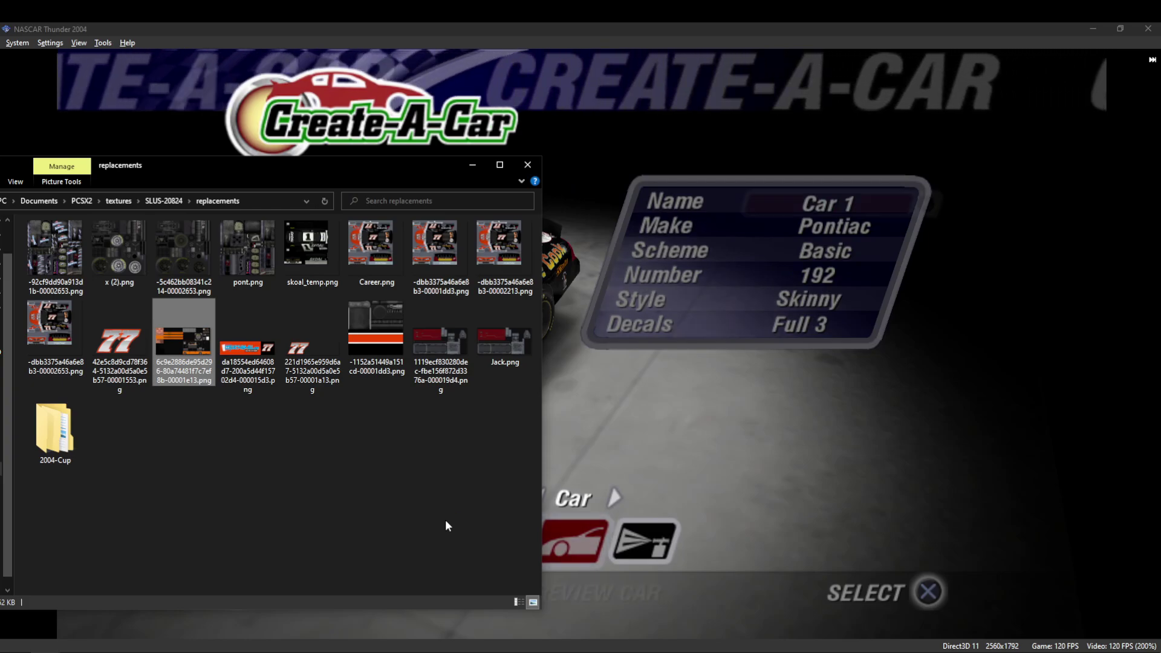
Leave Create-A-Car keeping the changes and complete the career startup to reach the Career Main Menu.
key("k")
key("i")
key("i")
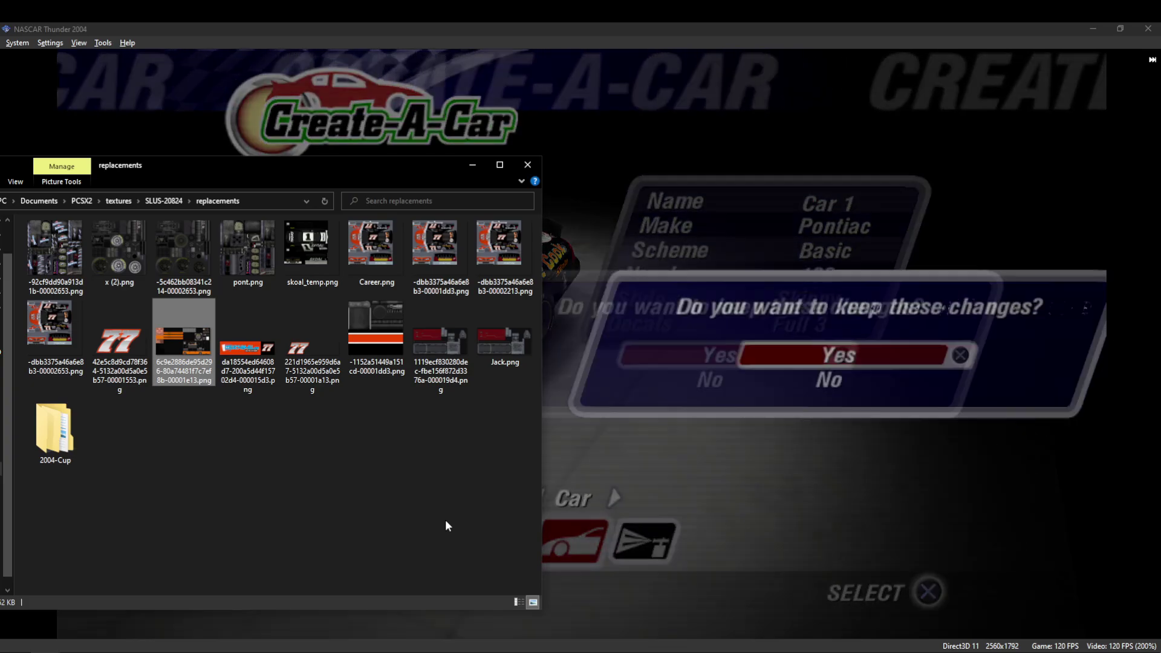
key("k")
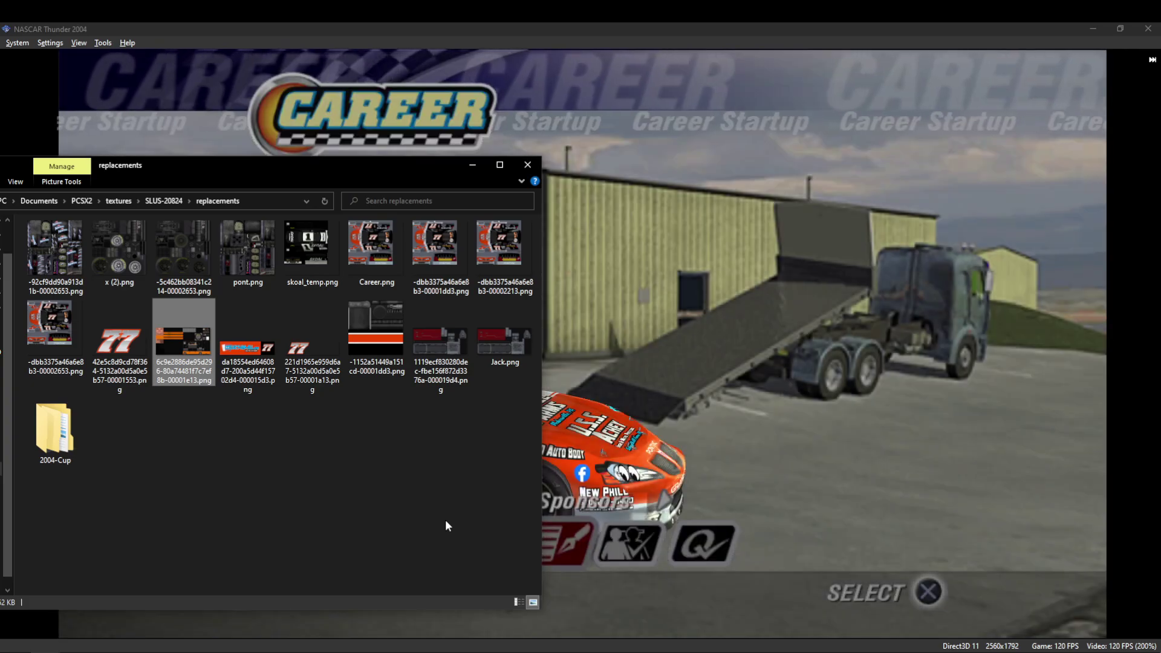
key("k")
key("Up")
key("k")
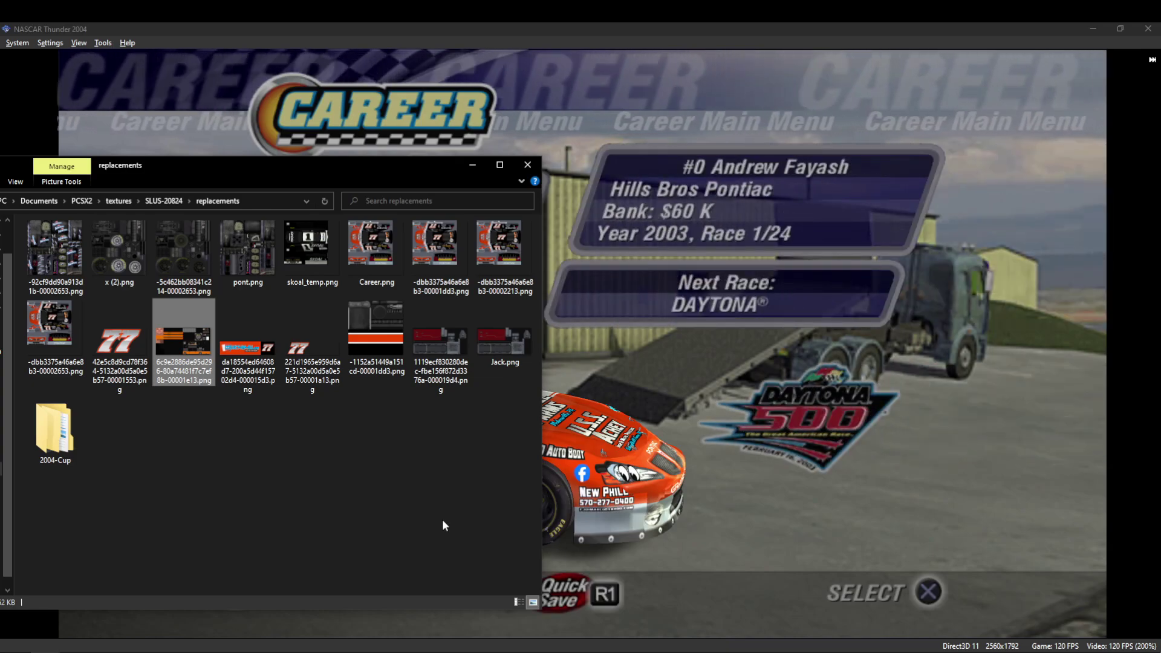
Look at the sponsorship overview under Team Management and return to the Career Main Menu.
left_click(700, 216)
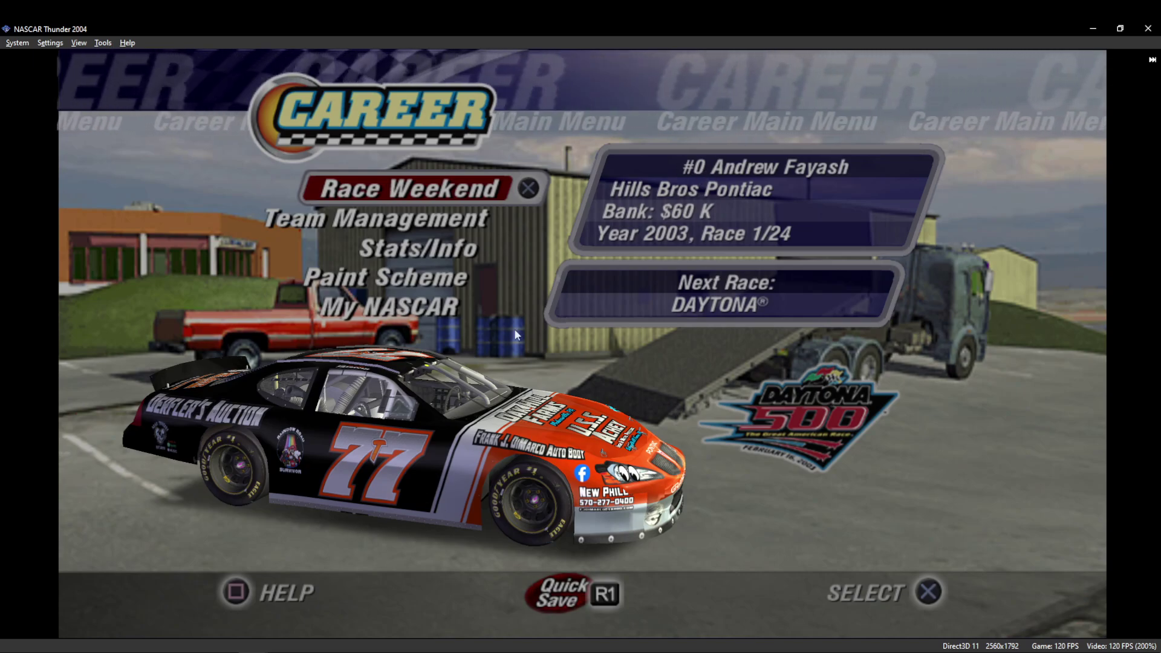
key("Down")
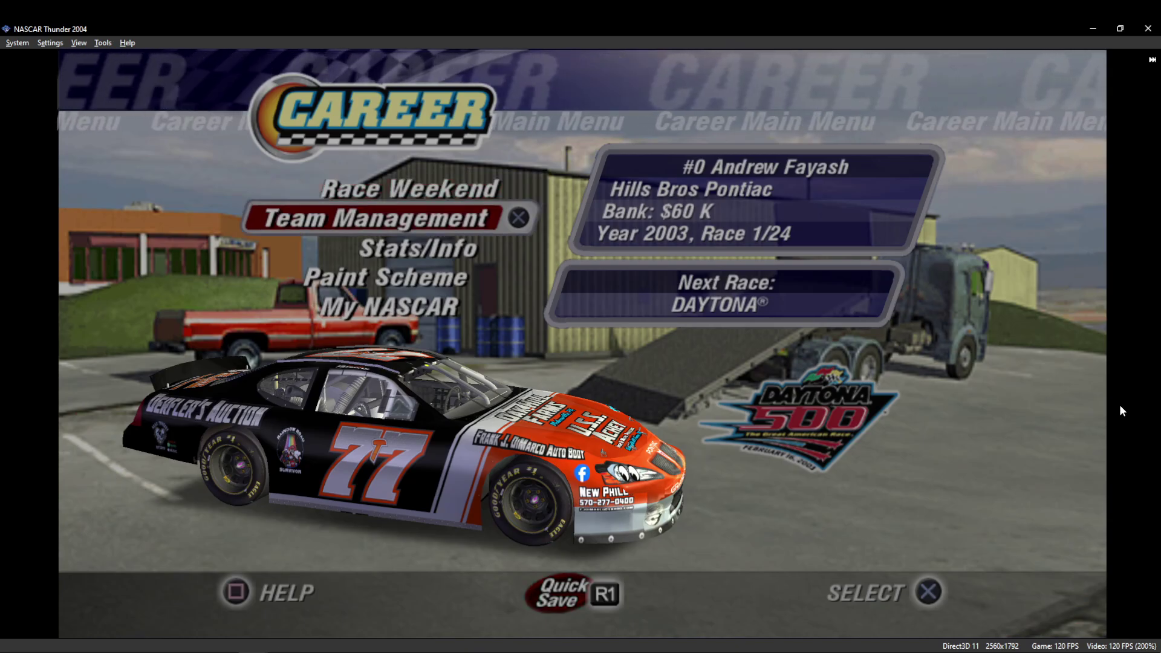
key("Return")
key("Return")
key("Return")
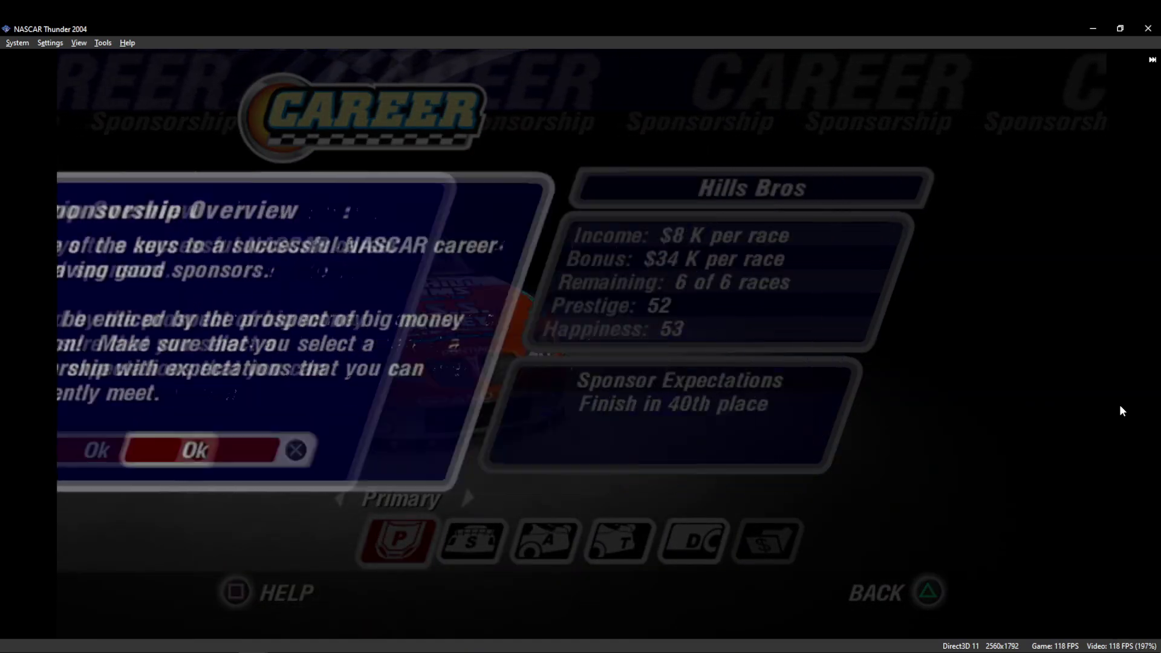
key("Escape")
key("Escape")
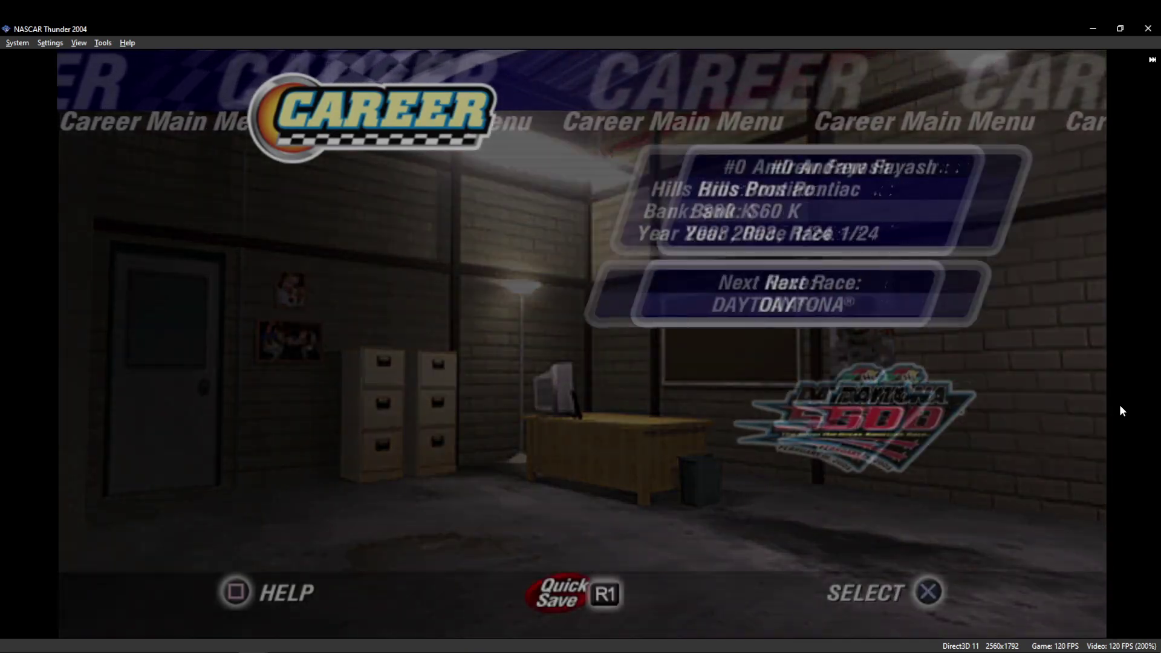
Enter the Daytona 500 race weekend, using Quick Select to build the car and choosing to race.
key("Down")
key("Down")
key("Down")
key("Down")
key("Return")
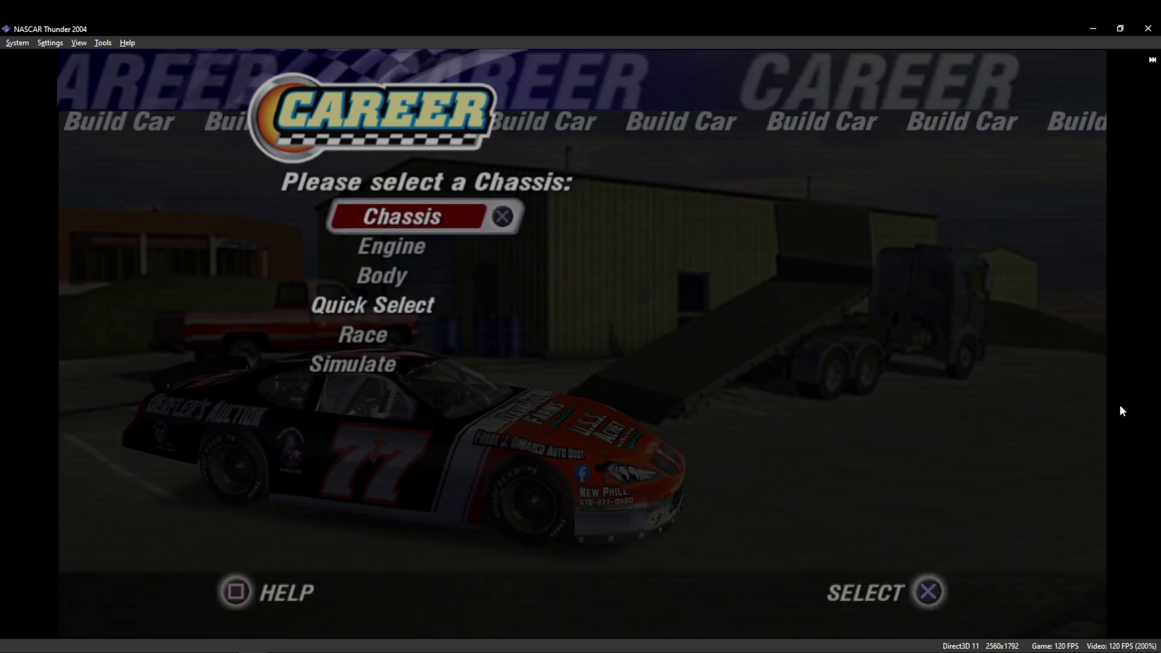
key("Down")
key("Down")
key("Down")
key("Return")
key("Return")
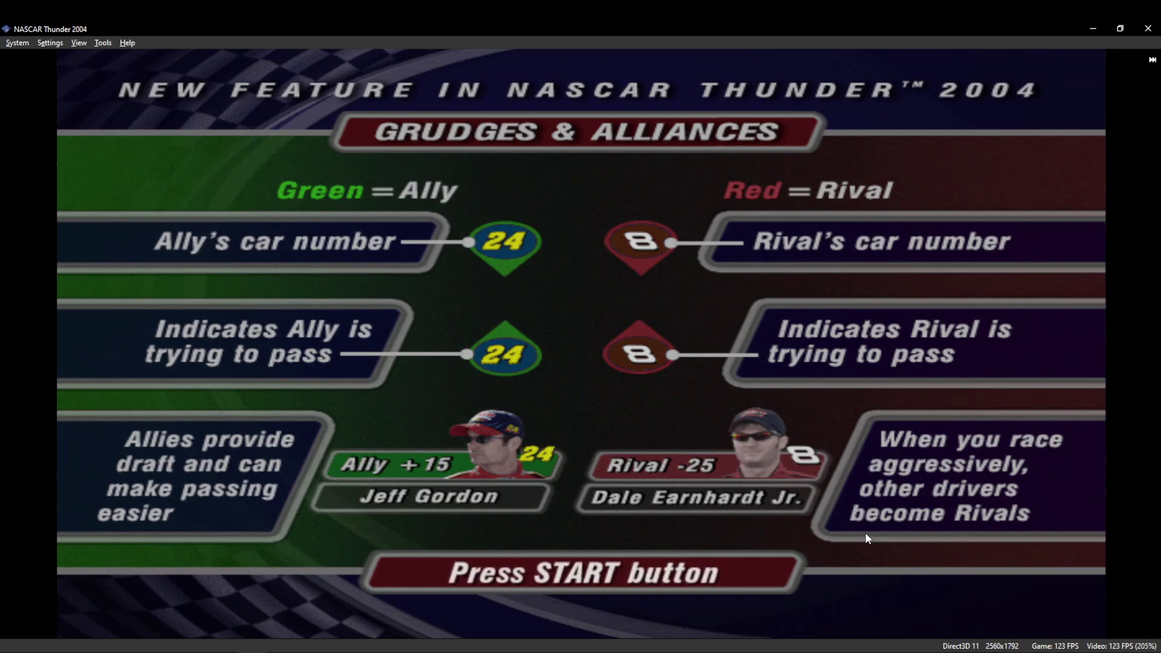
key("Return")
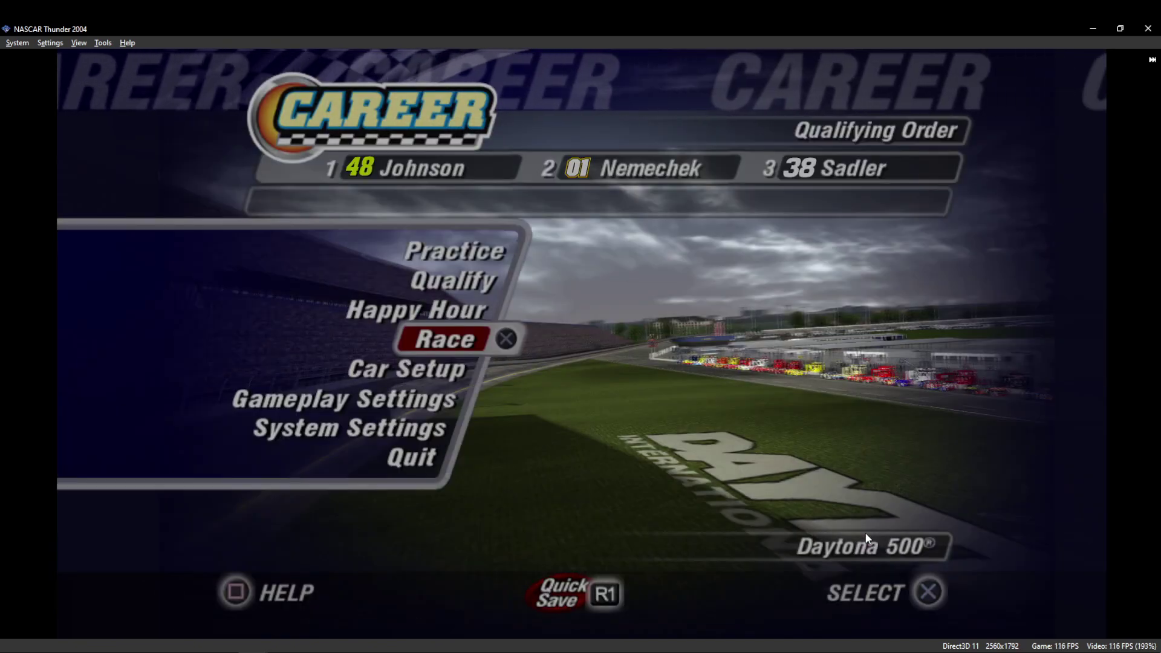
Start the qualifying session, return the emulation to normal speed and change the camera to the view behind the car.
key("Up")
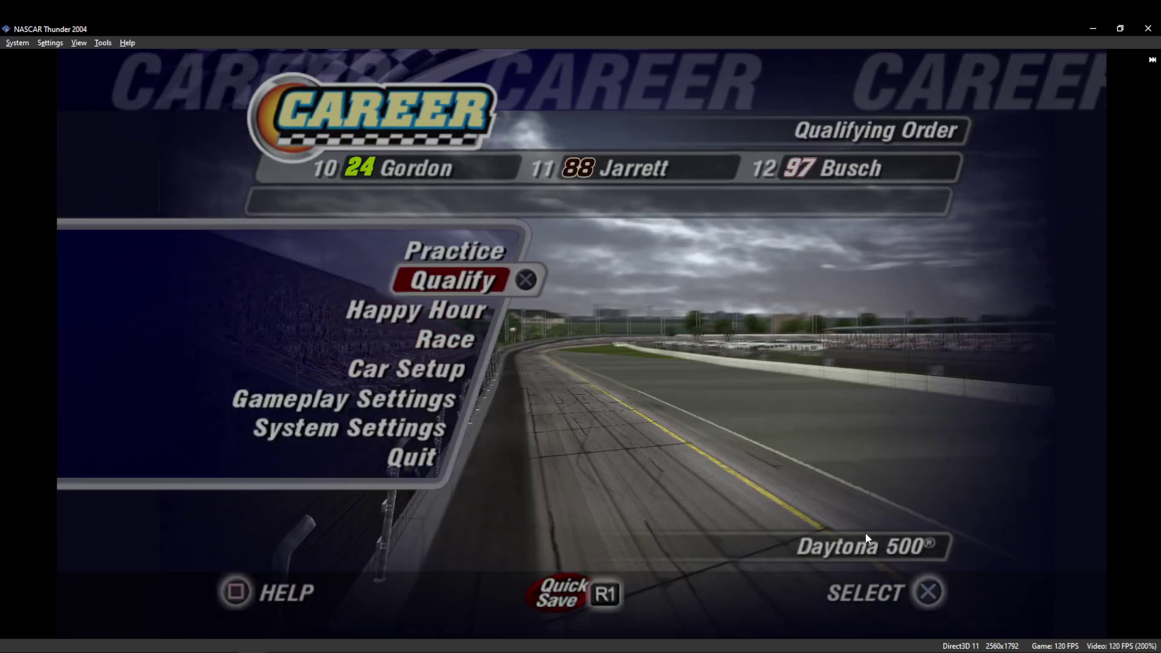
key("Return")
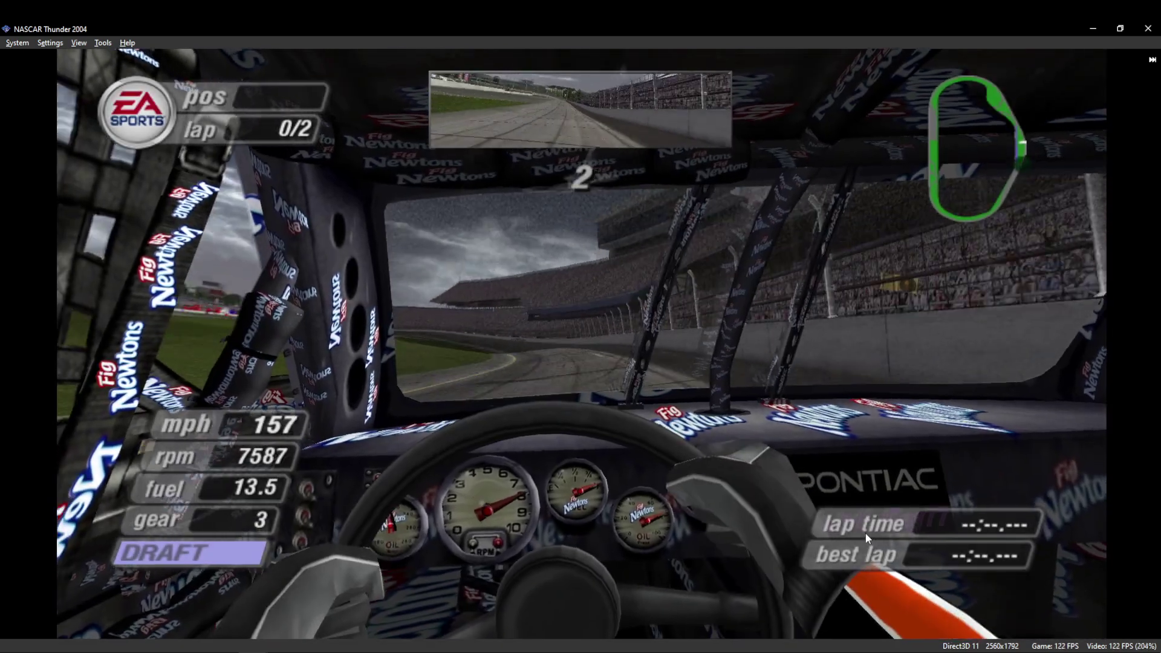
key("Return")
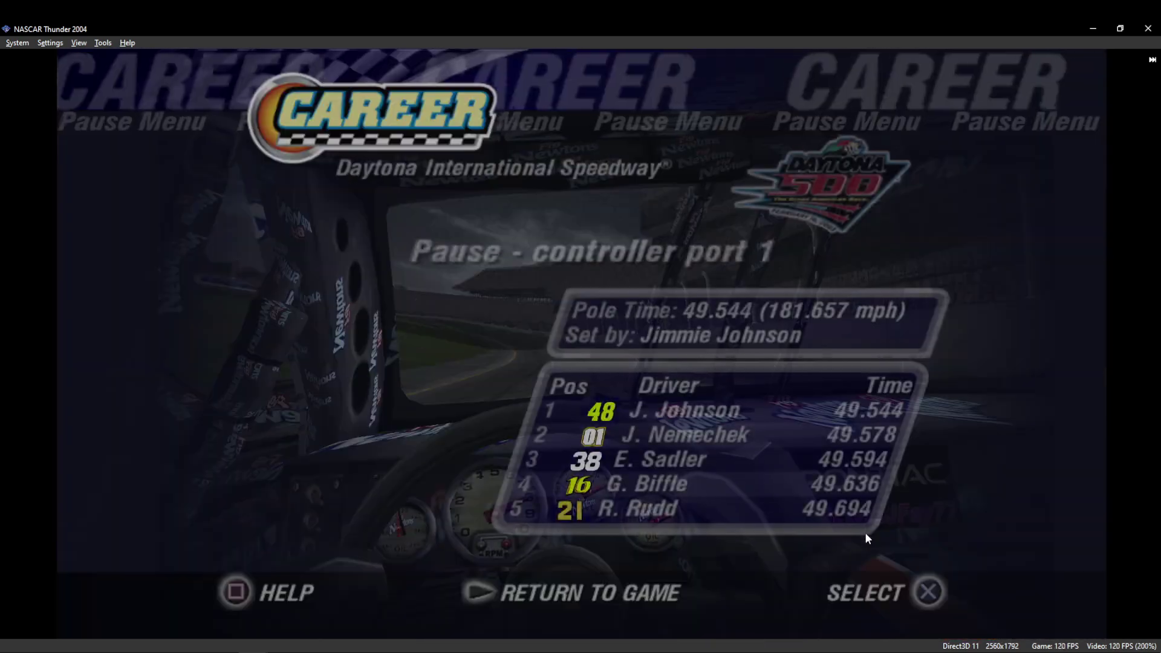
key("Tab")
key("Return")
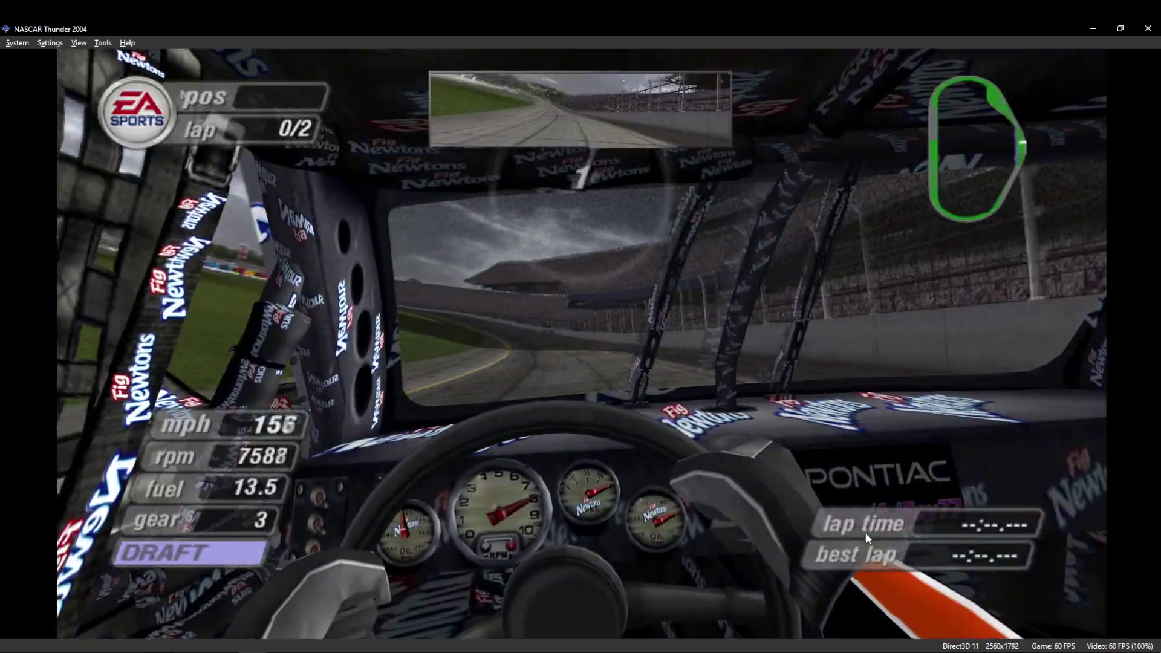
key("BackSpace")
key("BackSpace")
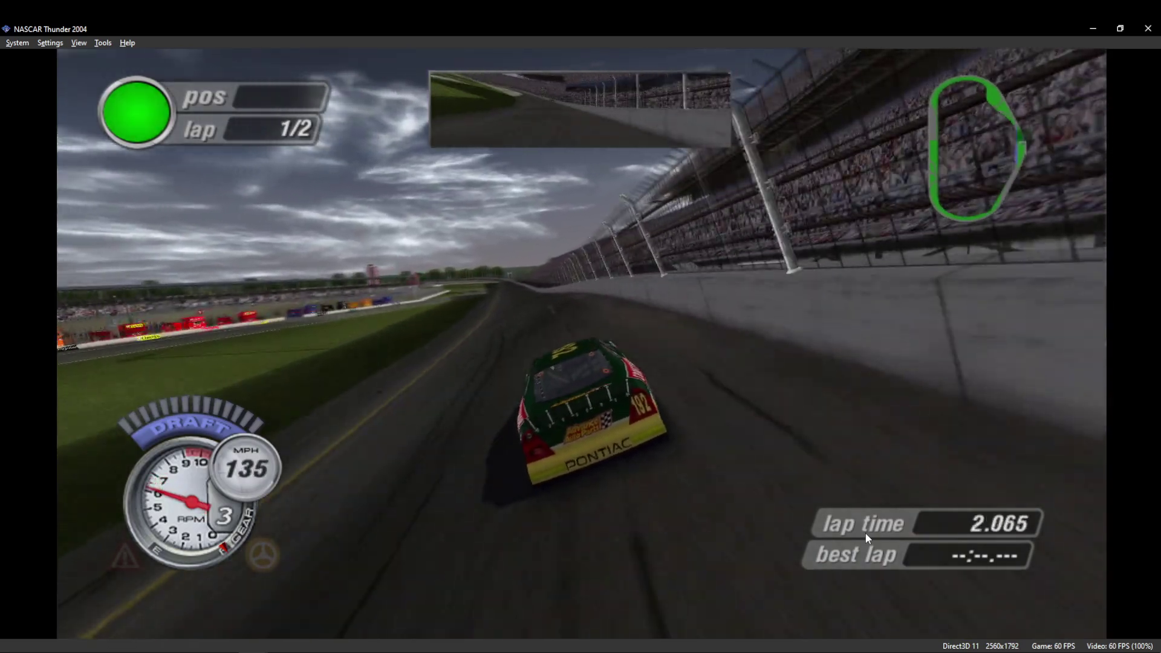
Pause the session and briefly enable Dump Textures in the game's graphics properties, turning it off again before closing them.
key("Return")
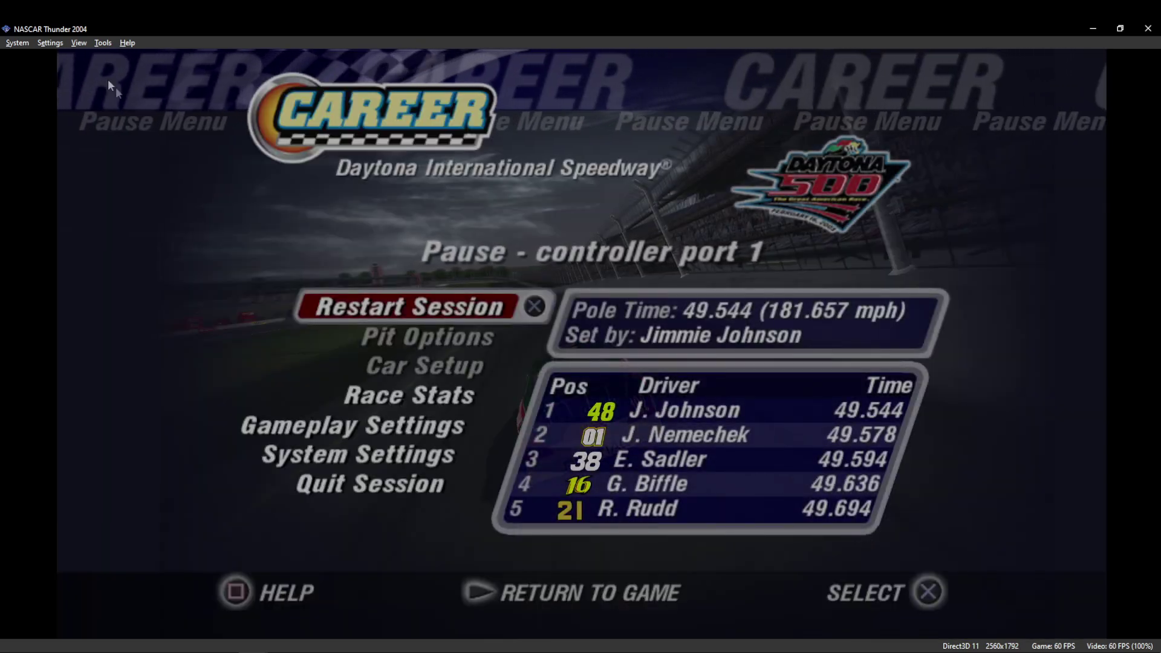
left_click(53, 43)
left_click(66, 56)
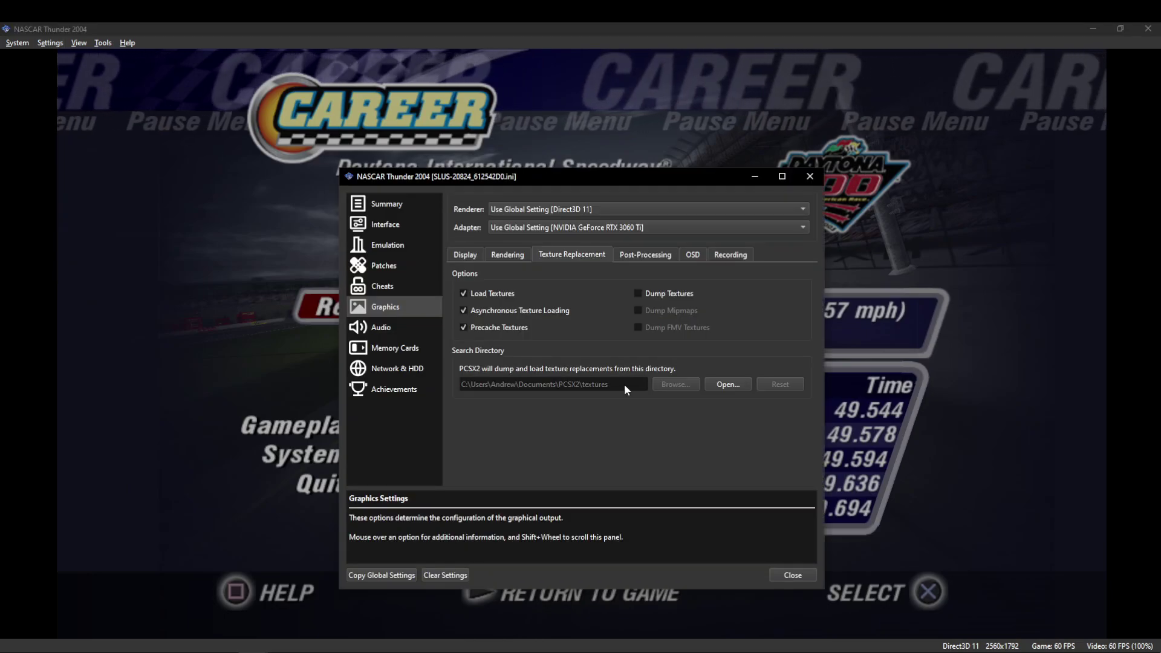
left_click(640, 295)
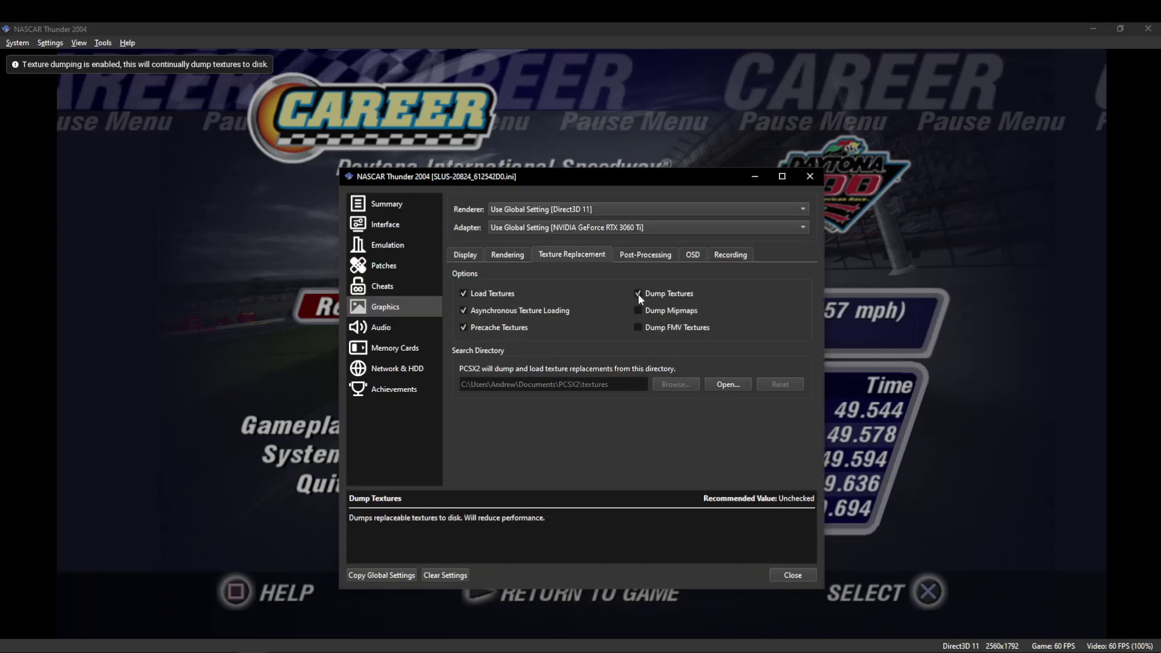
left_click(637, 292)
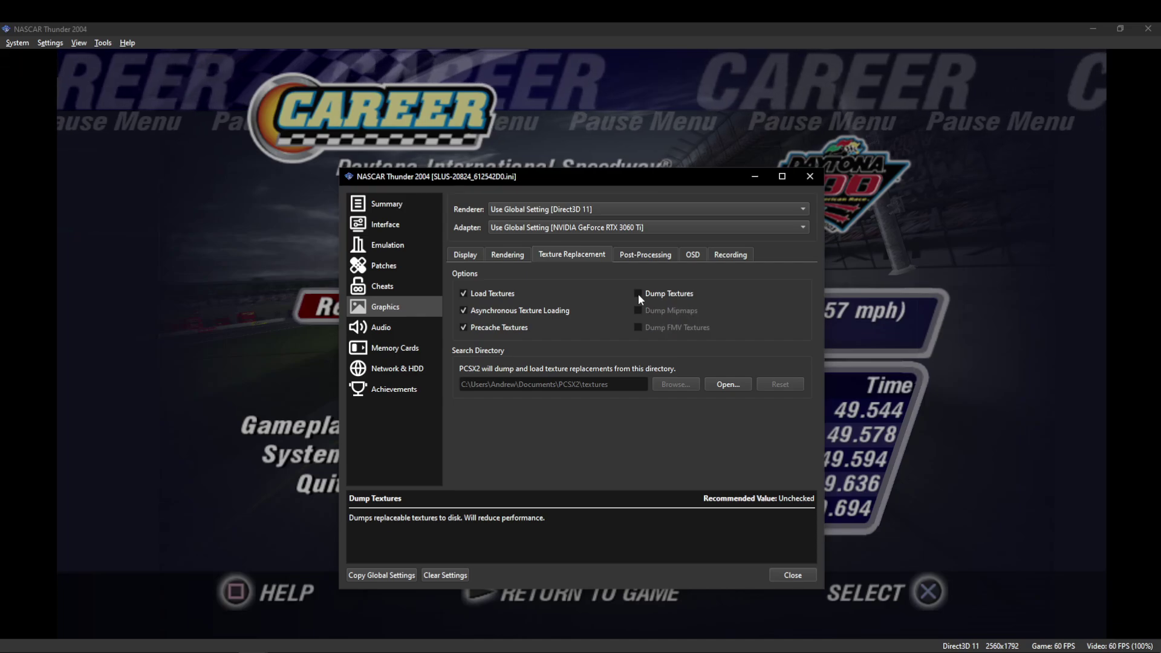
left_click(810, 176)
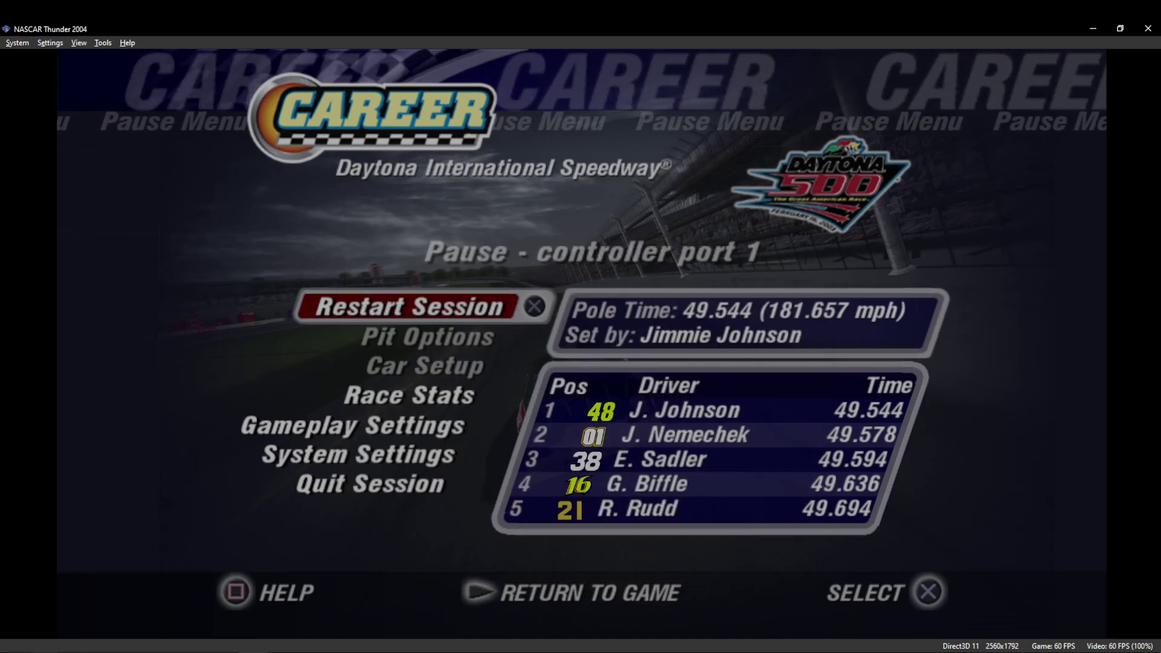
Bring up the dumps folder over the game and sort the dumped textures by size.
mouse_move(147, 650)
left_click(147, 613)
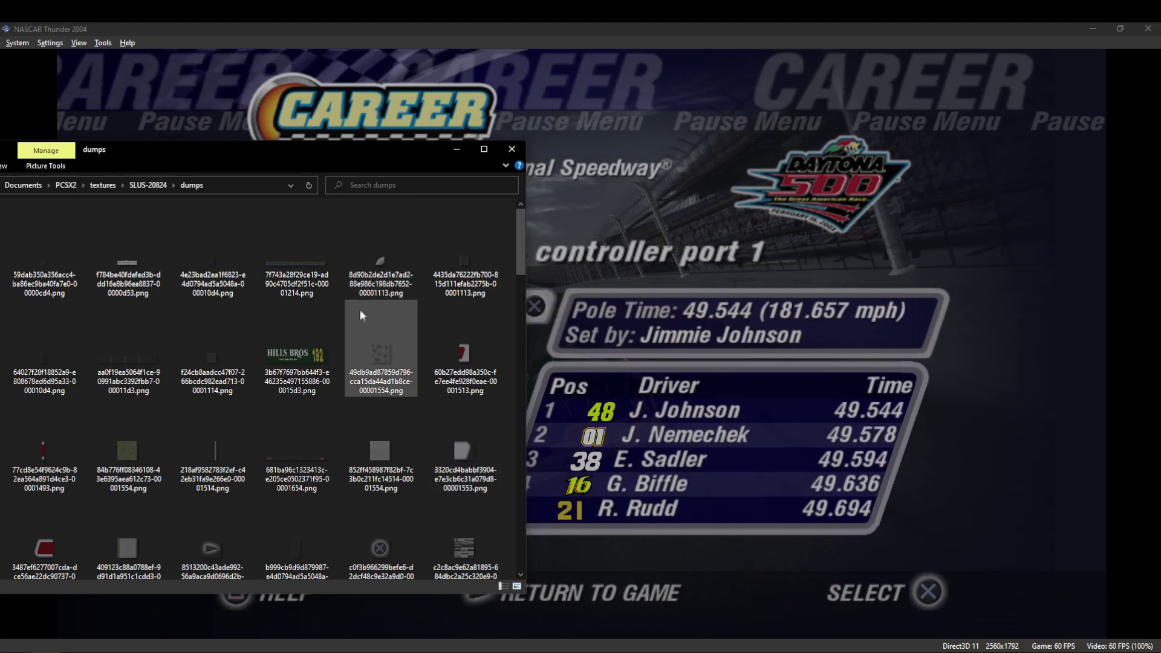
left_click(295, 363)
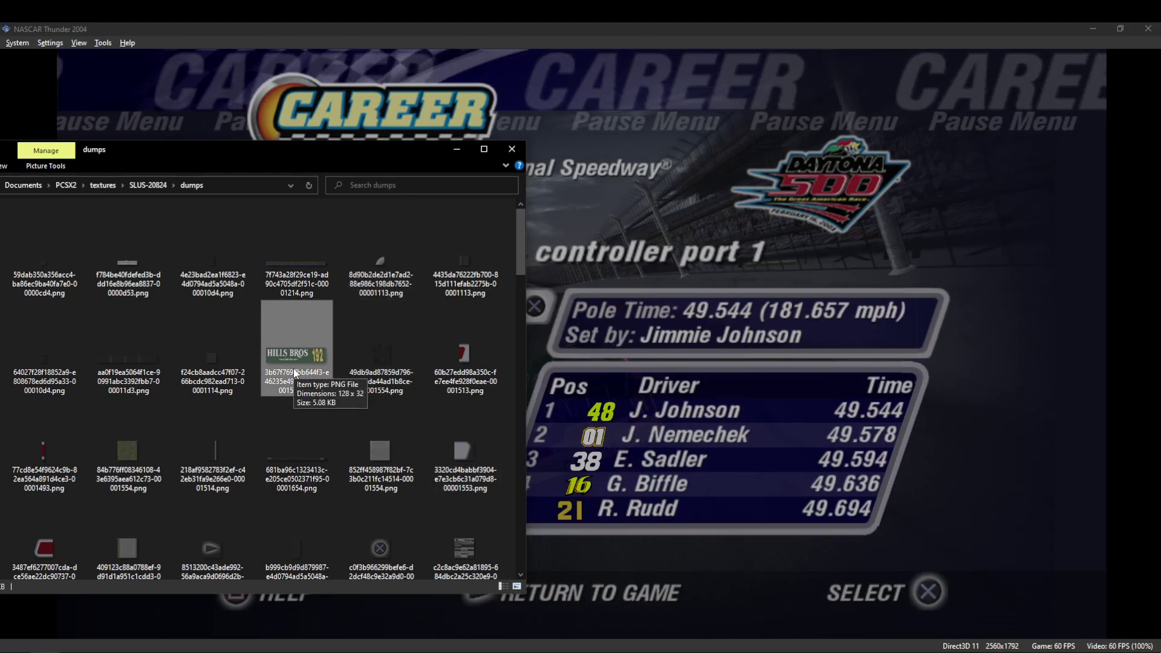
right_click(340, 333)
mouse_move(305, 360)
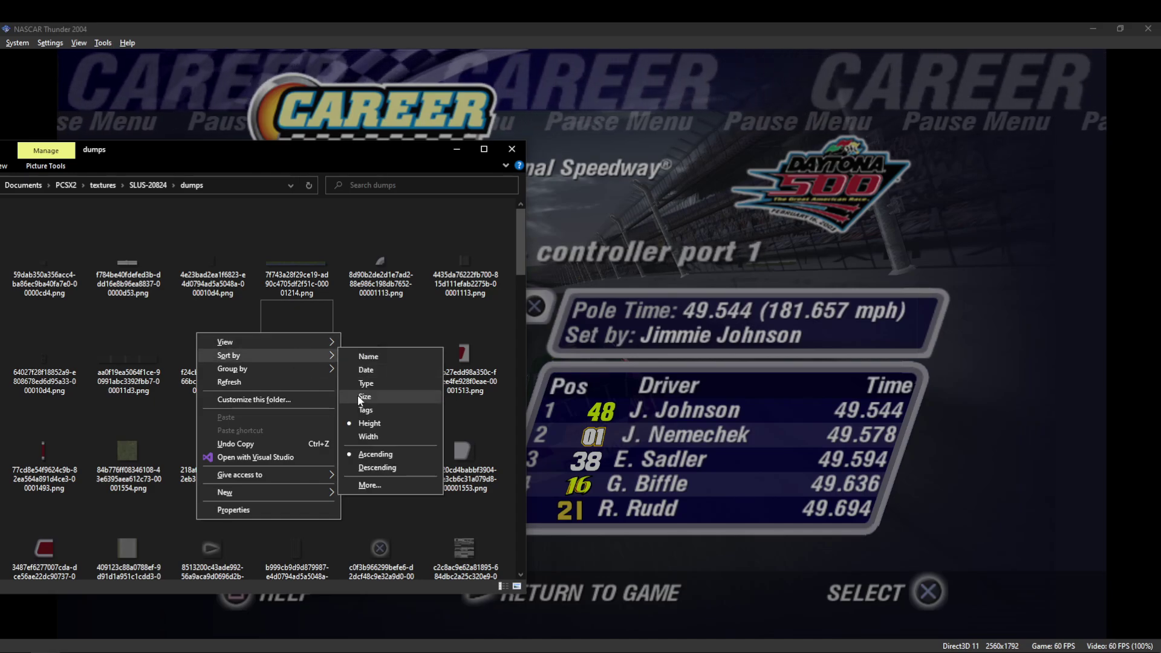
left_click(370, 398)
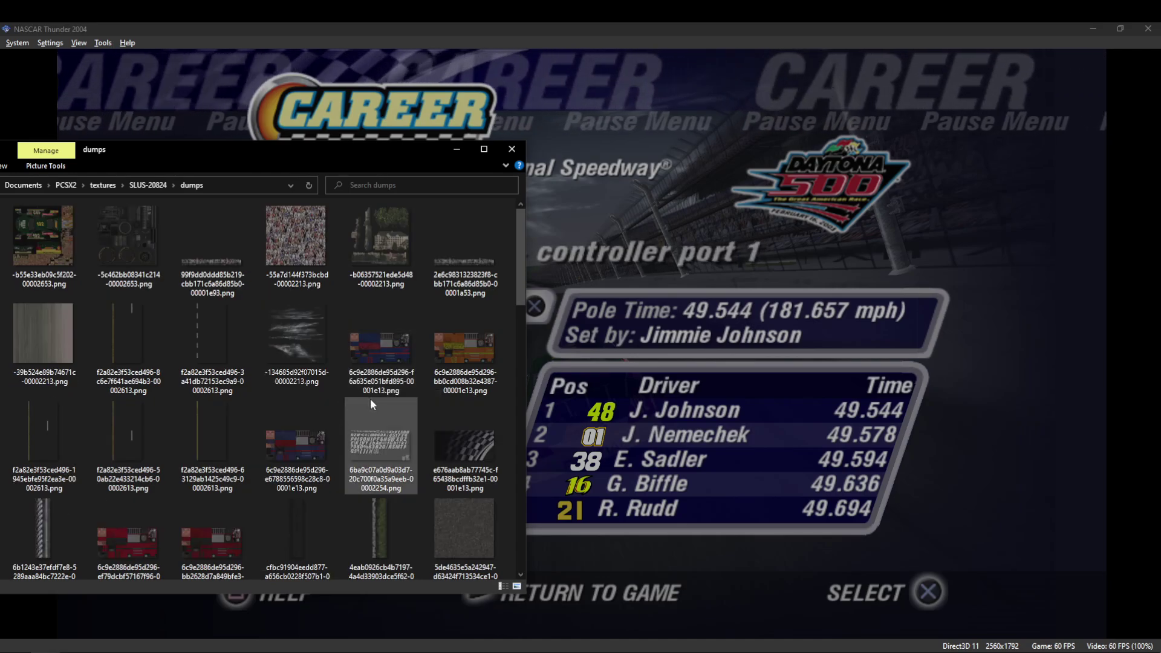
Copy the name of the dumped car texture -b55e33eb09c5f202-00002653.png and place the replacements folder window over the dumps folder.
left_click(68, 245)
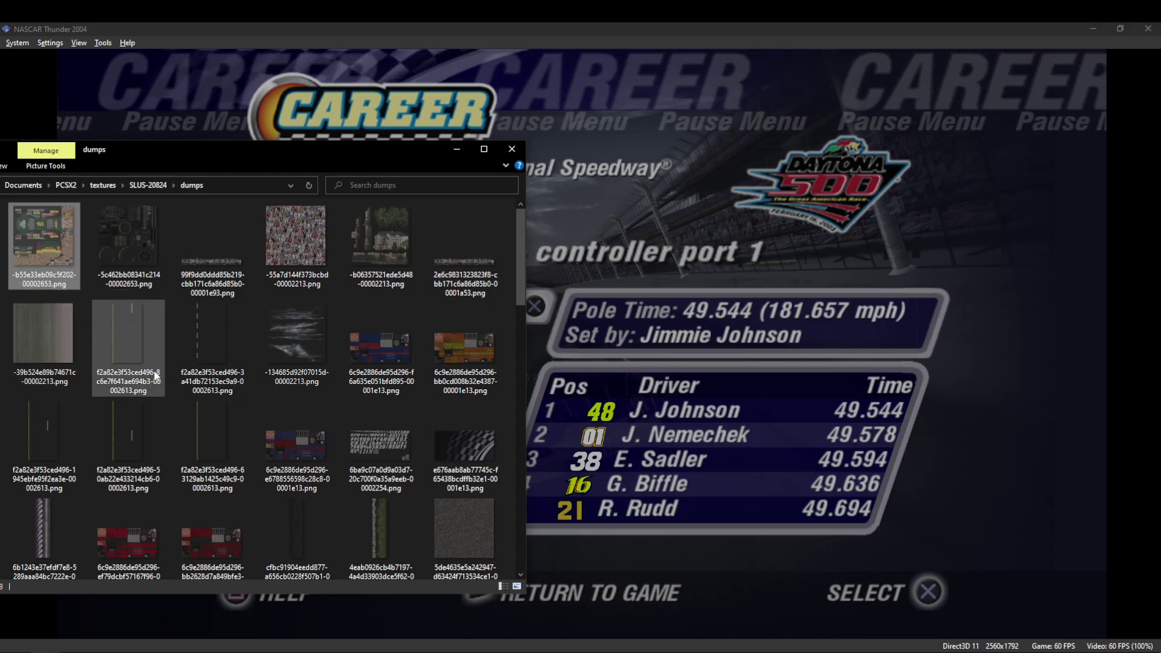
key("F2")
key("ctrl+c")
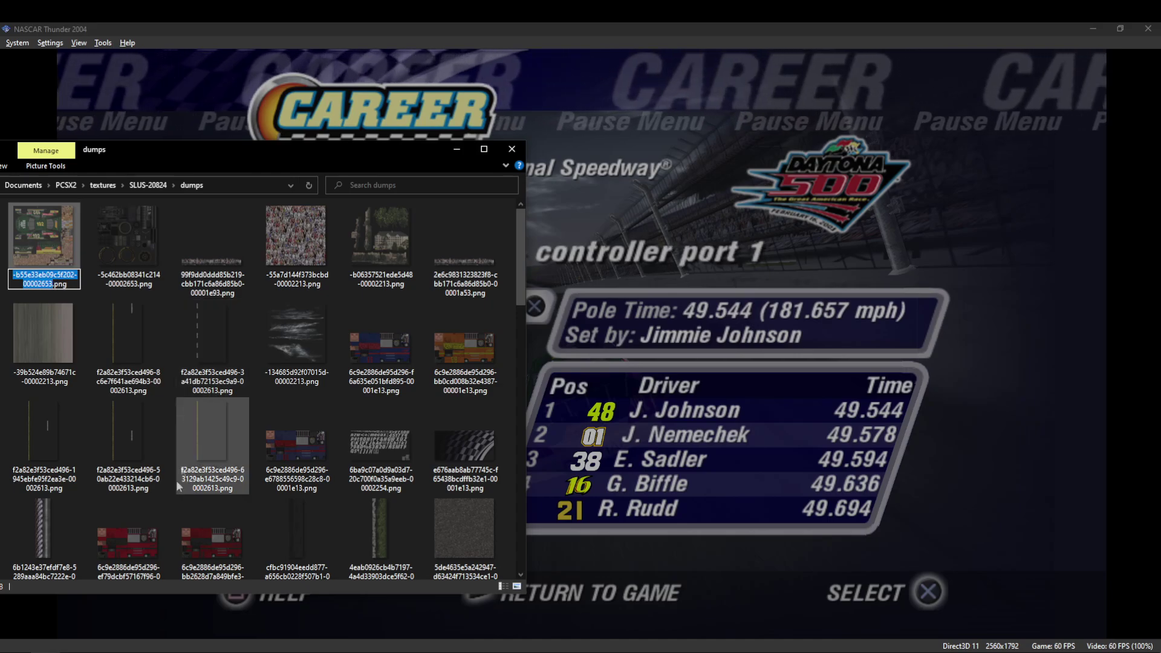
left_click(102, 650)
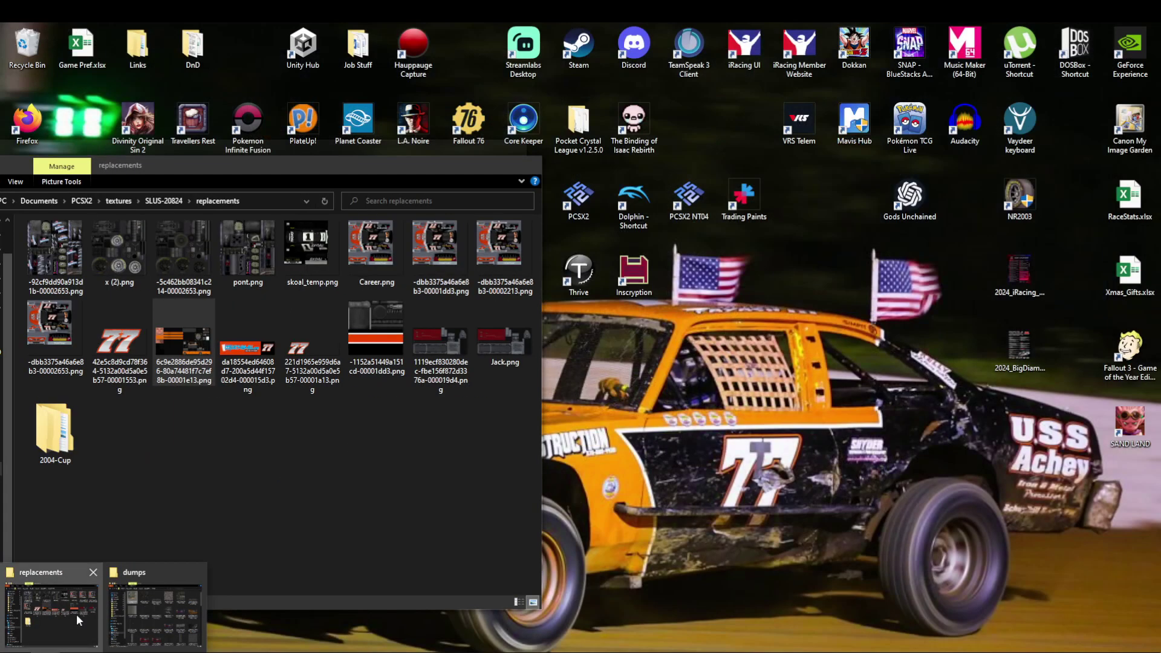
left_click(76, 614)
left_click_drag(225, 184, 208, 255)
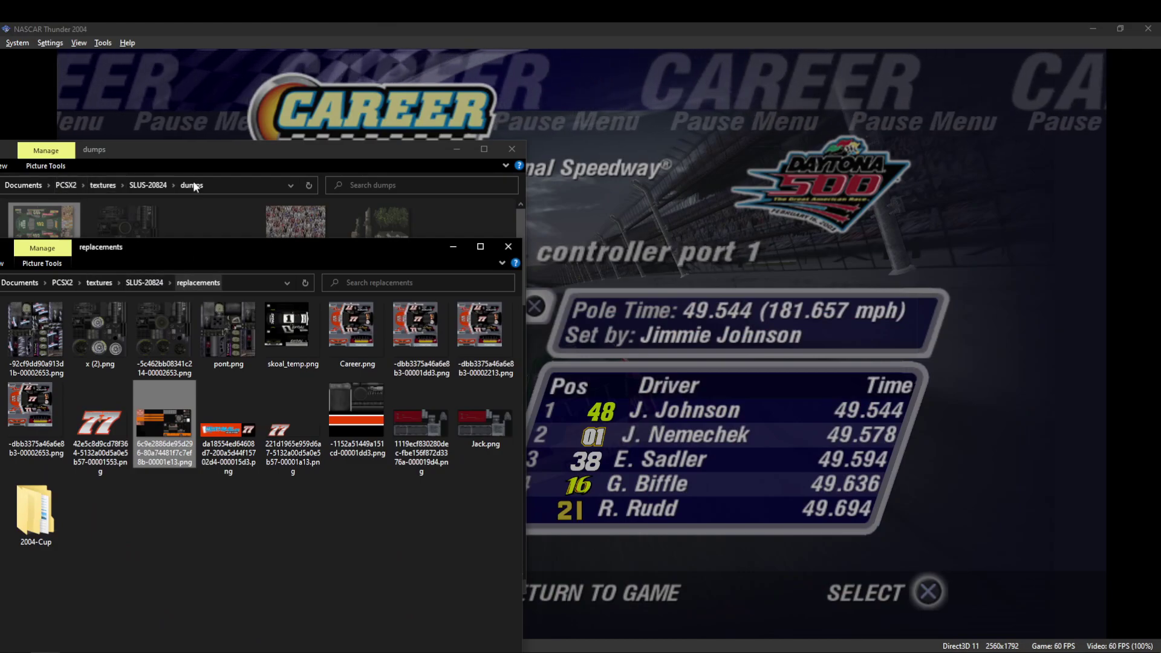
Rename the replacement car texture ending in 00002653 to -b55e33eb09c5f202-00002653.png using the copied name.
left_click_drag(201, 248, 221, 187)
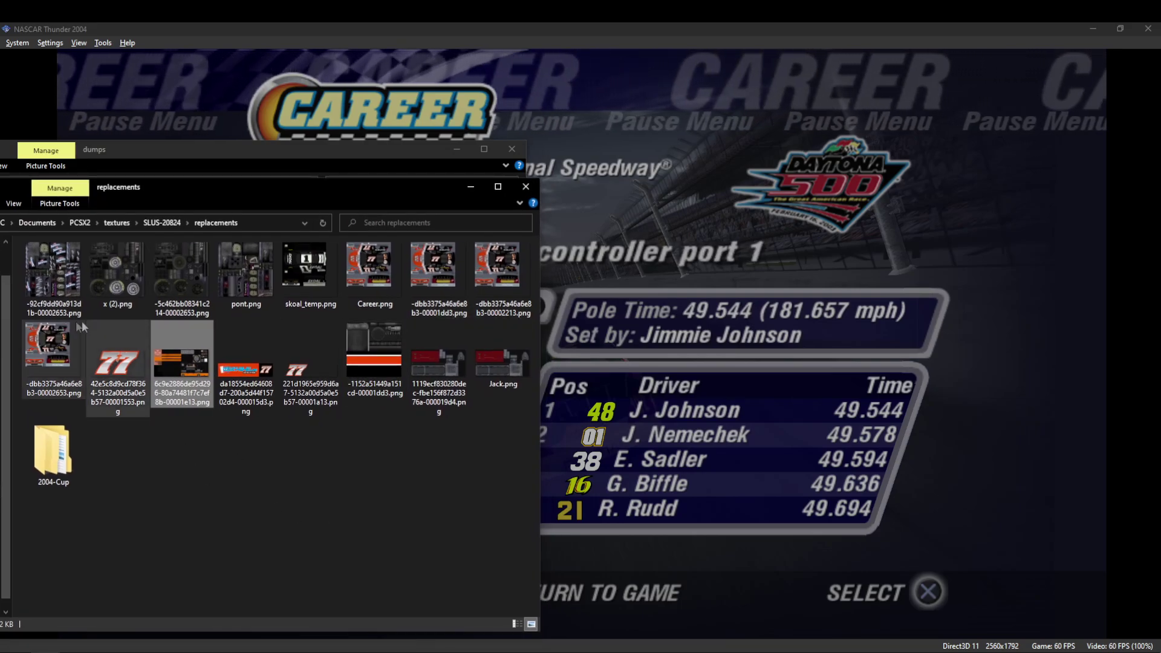
left_click(438, 276)
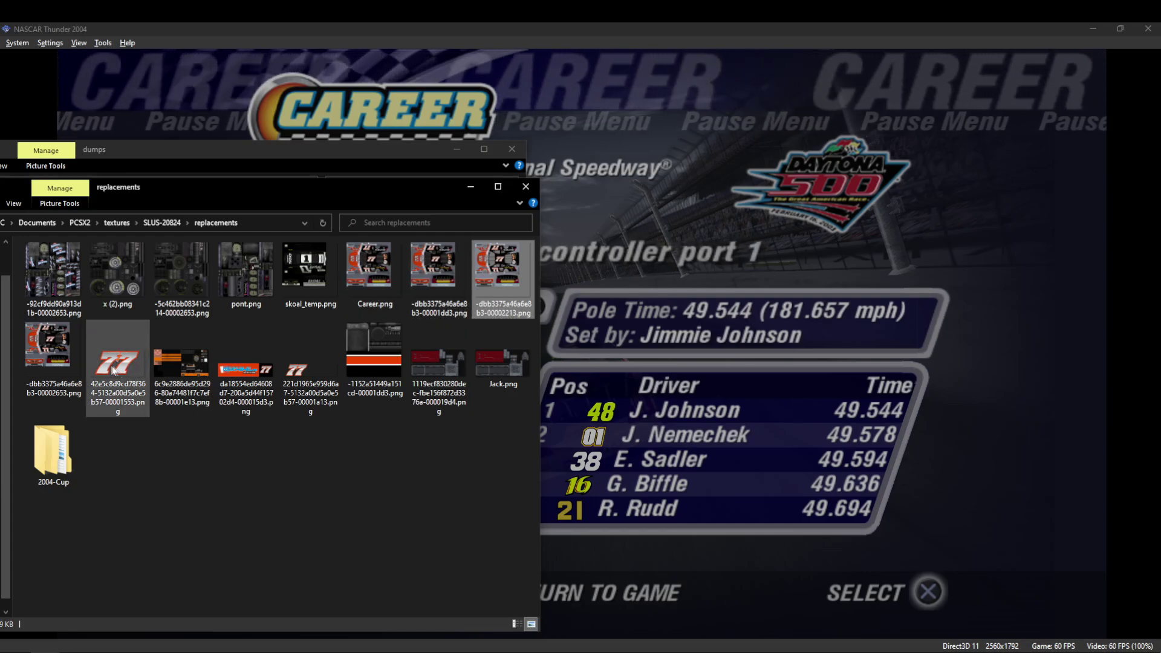
left_click(53, 350)
key("F2")
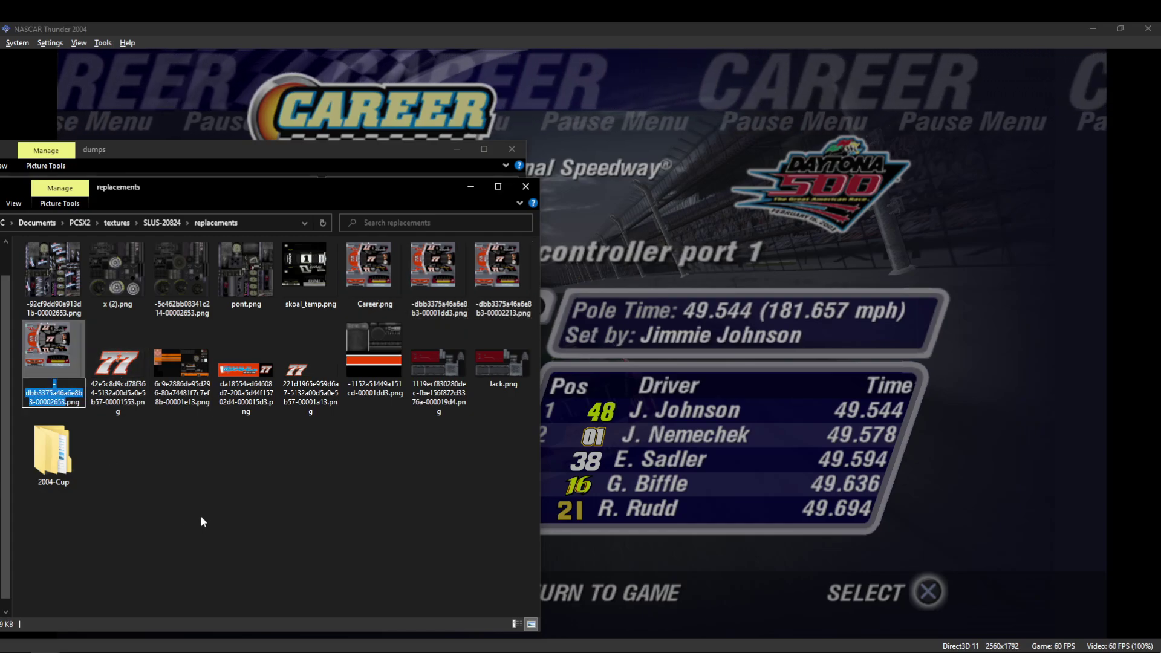
key("ctrl+v")
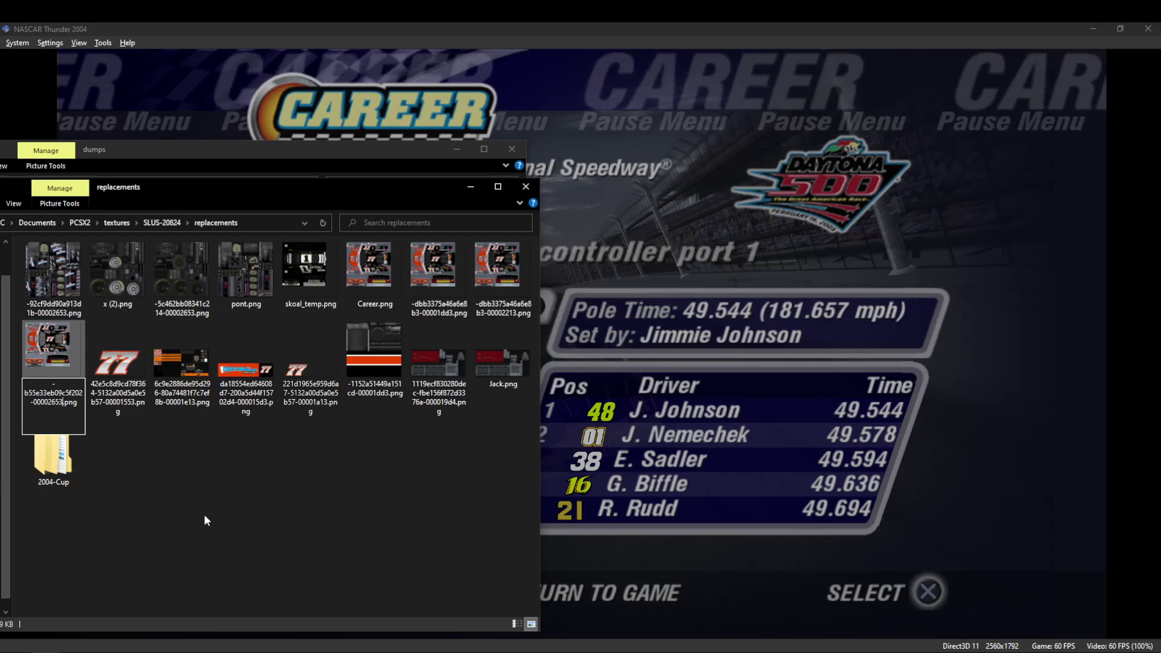
key("Return")
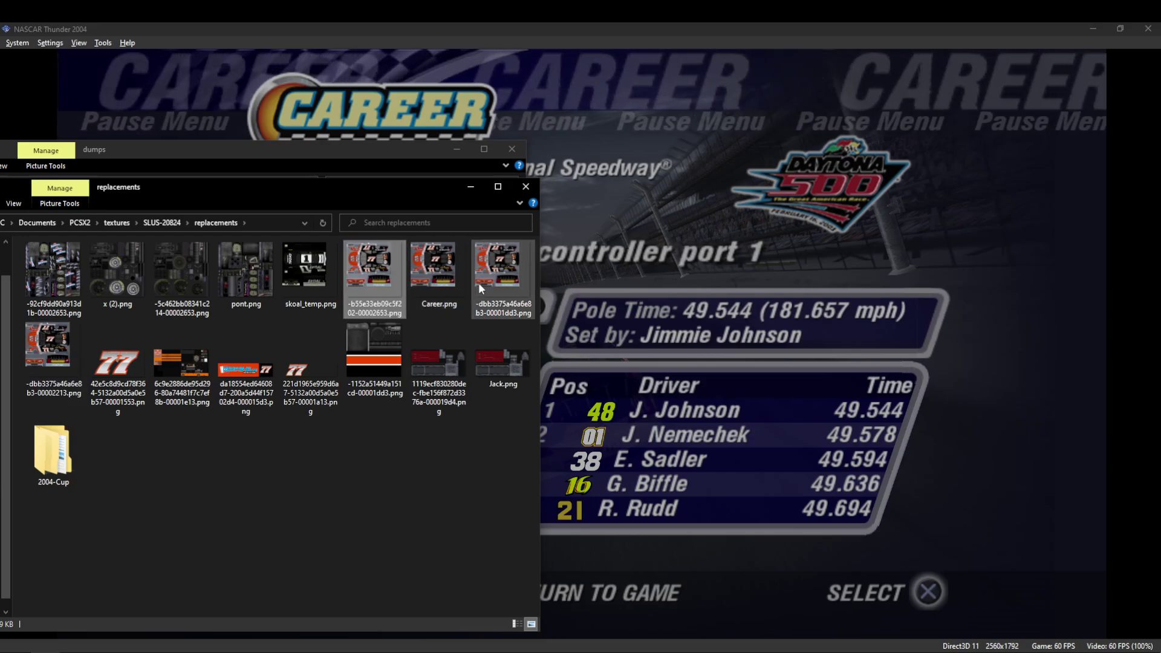
Rename the replacement car texture ending in 00002213 to -b55e33eb09c5f202-00002213.png.
left_click(54, 348)
key("F2")
key("ctrl+v")
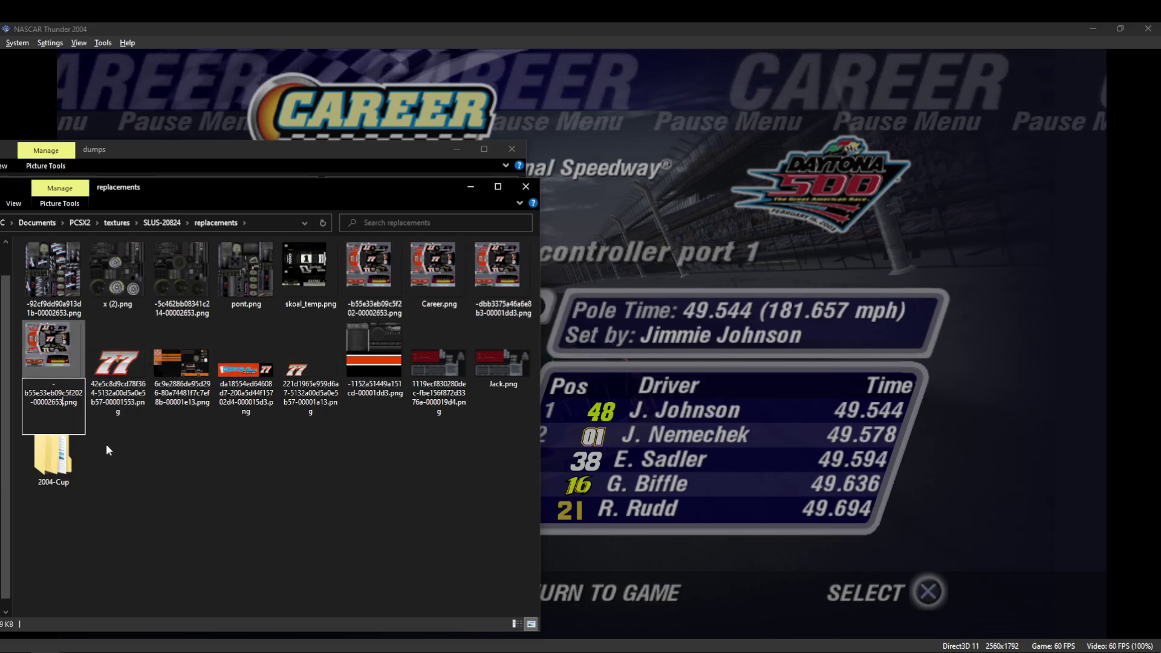
key("BackSpace")
key("BackSpace")
key("BackSpace")
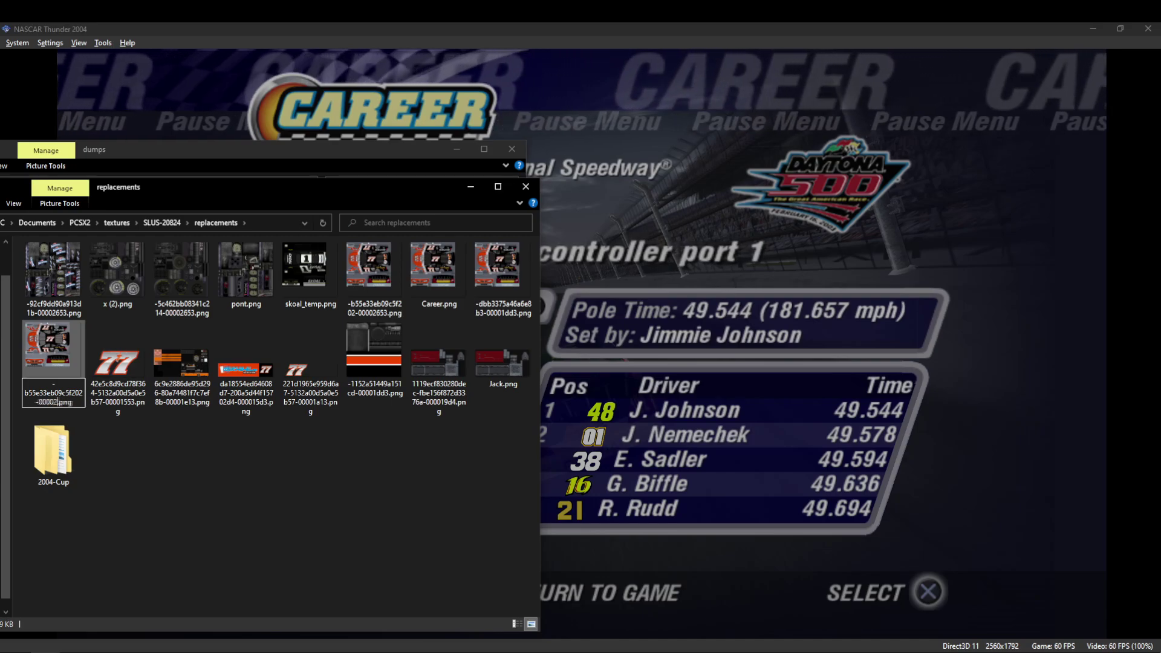
type("213")
key("Return")
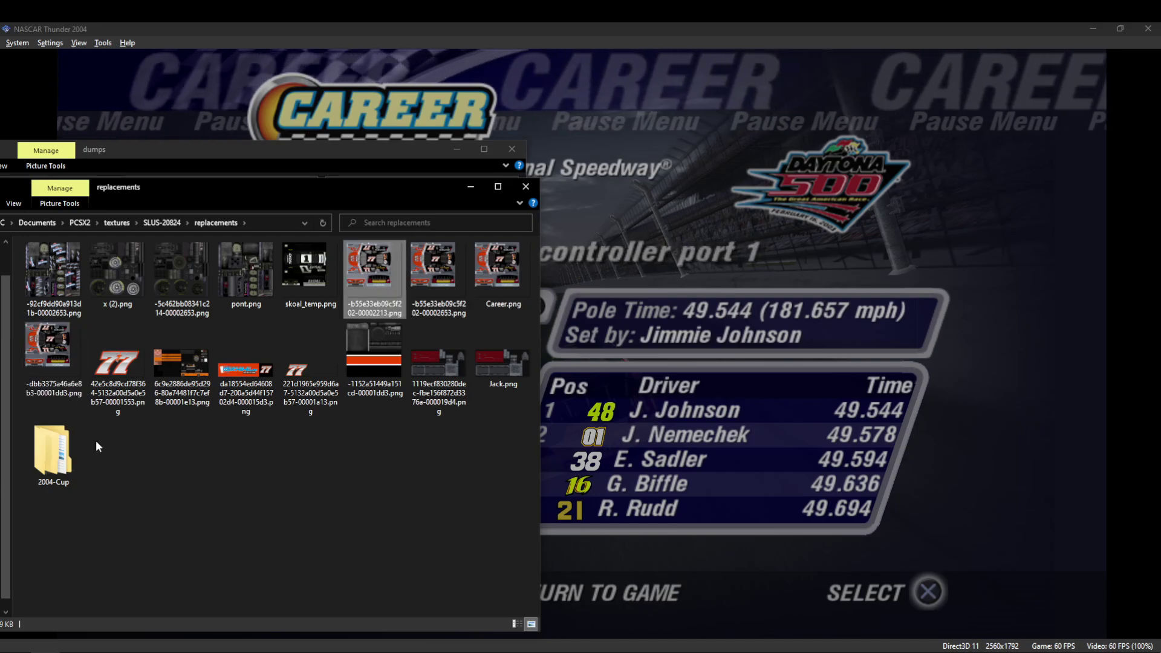
Rename the replacement car texture ending in 00001dd3 to -b55e33eb09c5f202-00001dd3.png.
left_click(37, 373)
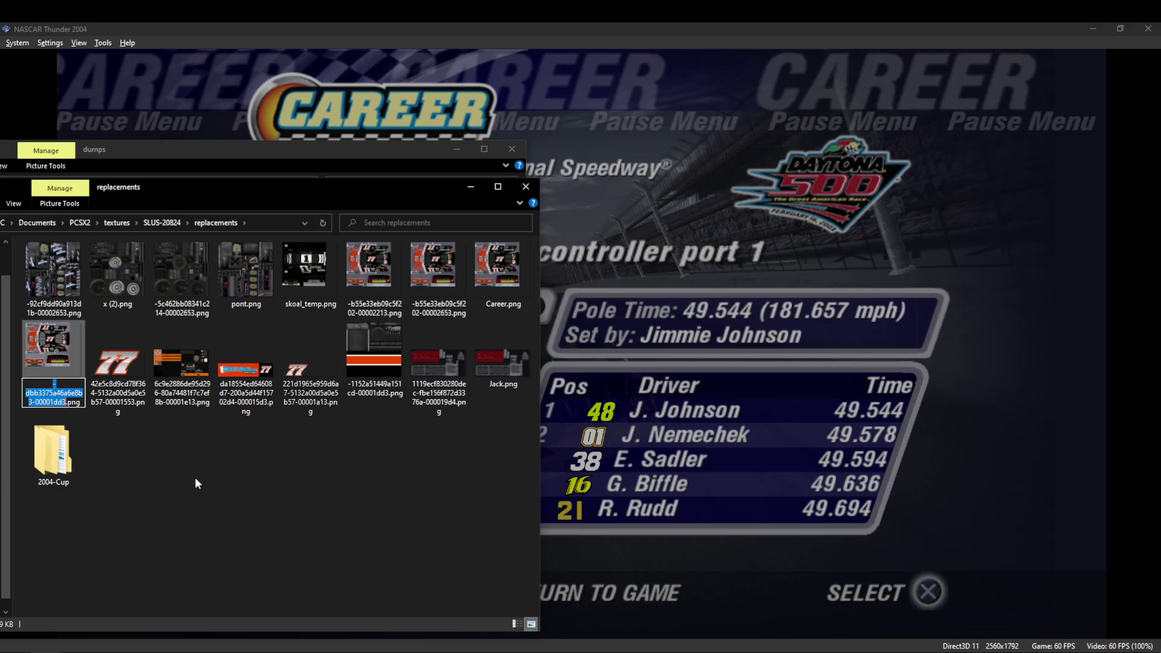
key("ctrl+v")
key("BackSpace")
key("BackSpace")
key("BackSpace")
key("BackSpace")
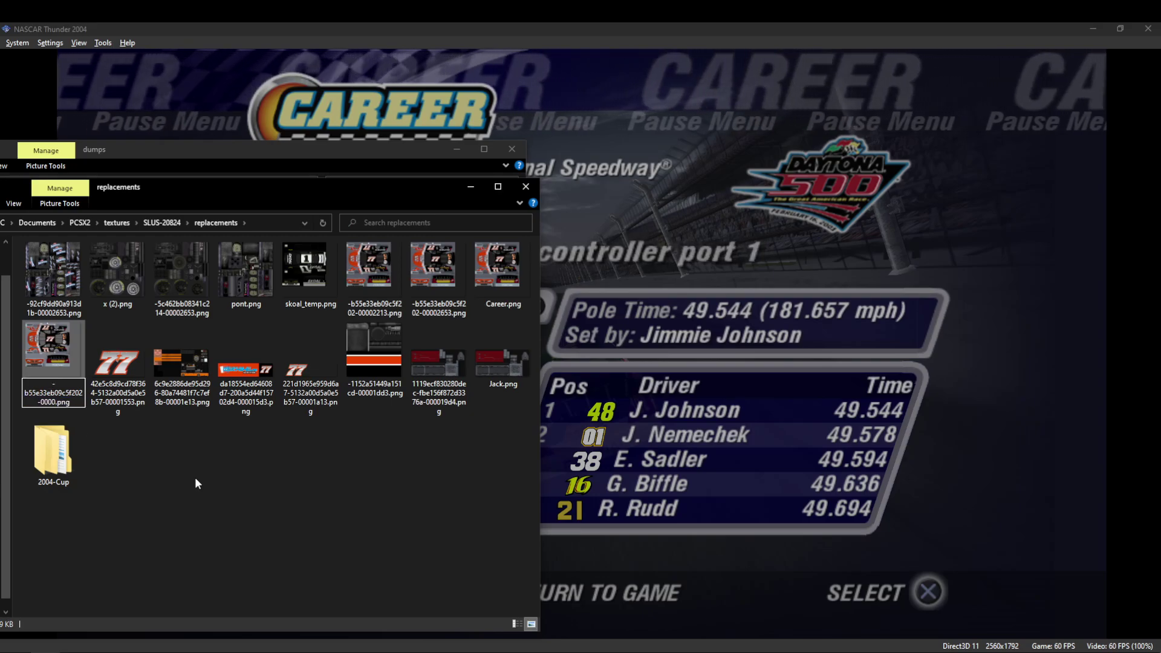
type("1dd")
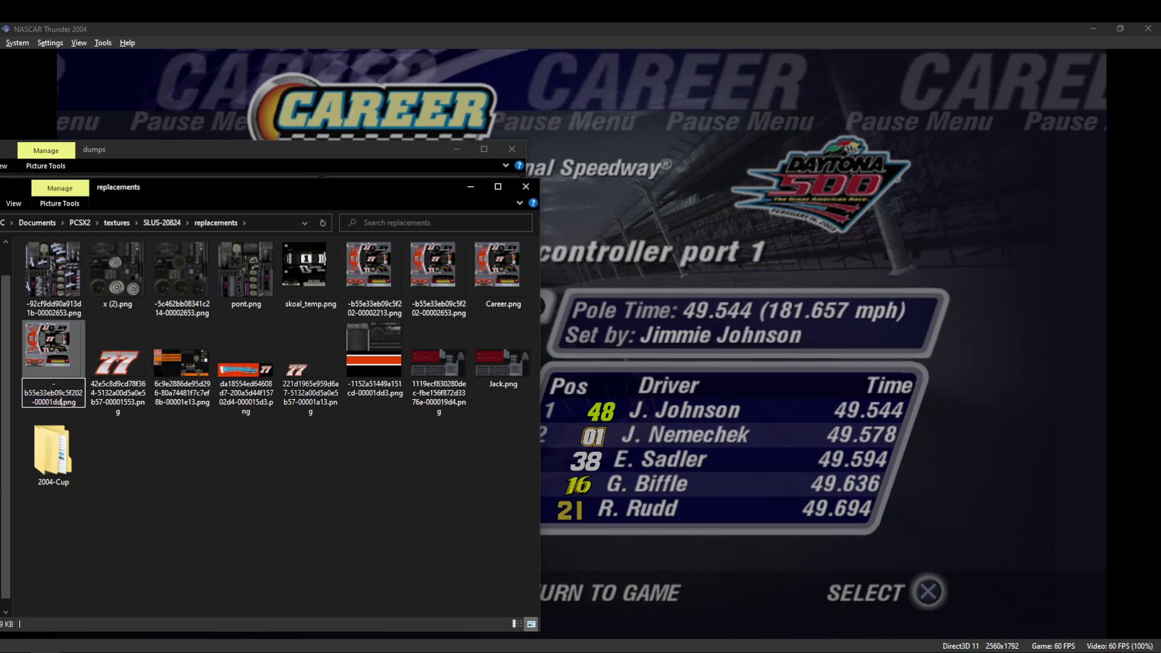
key("Return")
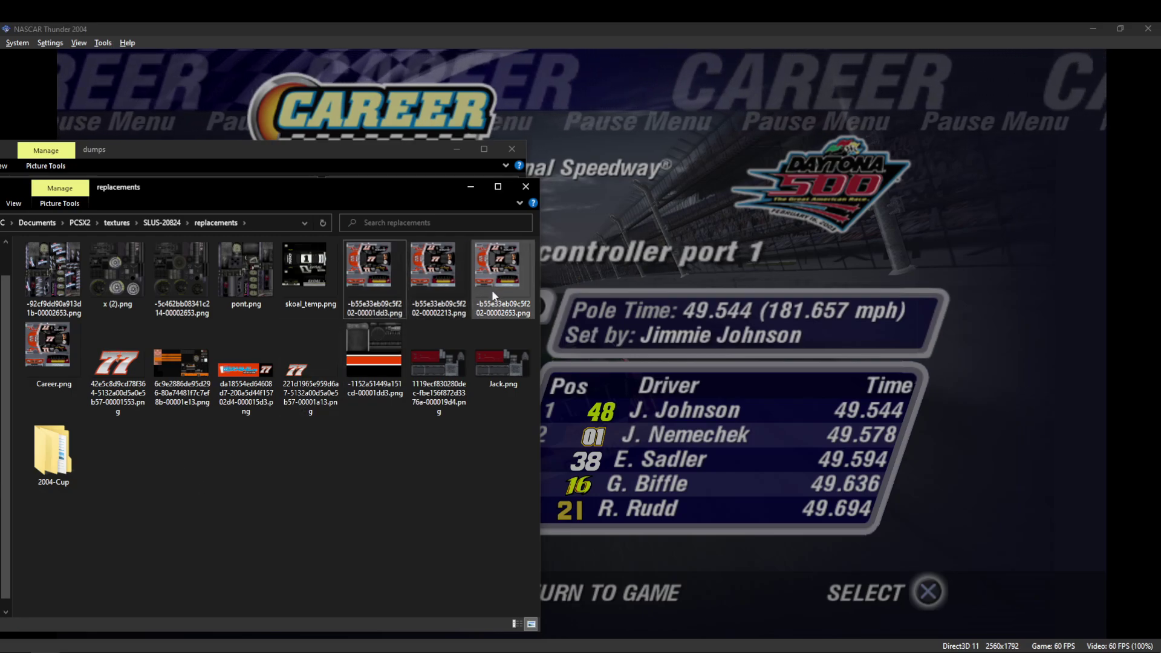
Review the three renamed car textures and the number, pit crew and pit sign textures in the replacements folder.
left_click(512, 315)
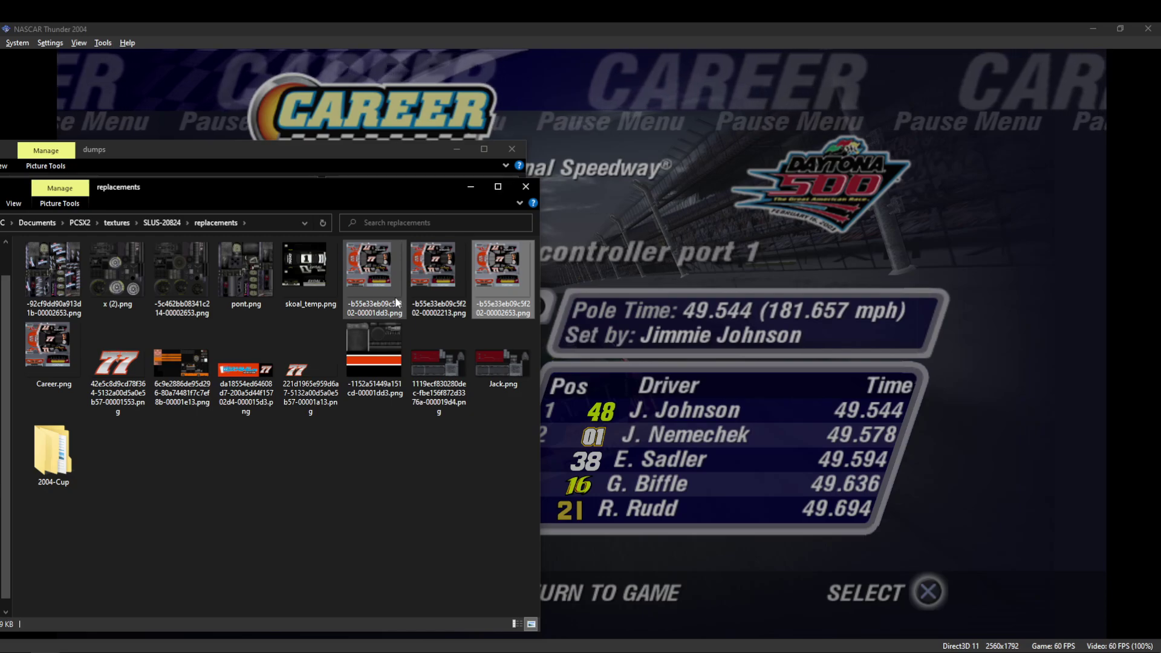
left_click(448, 314)
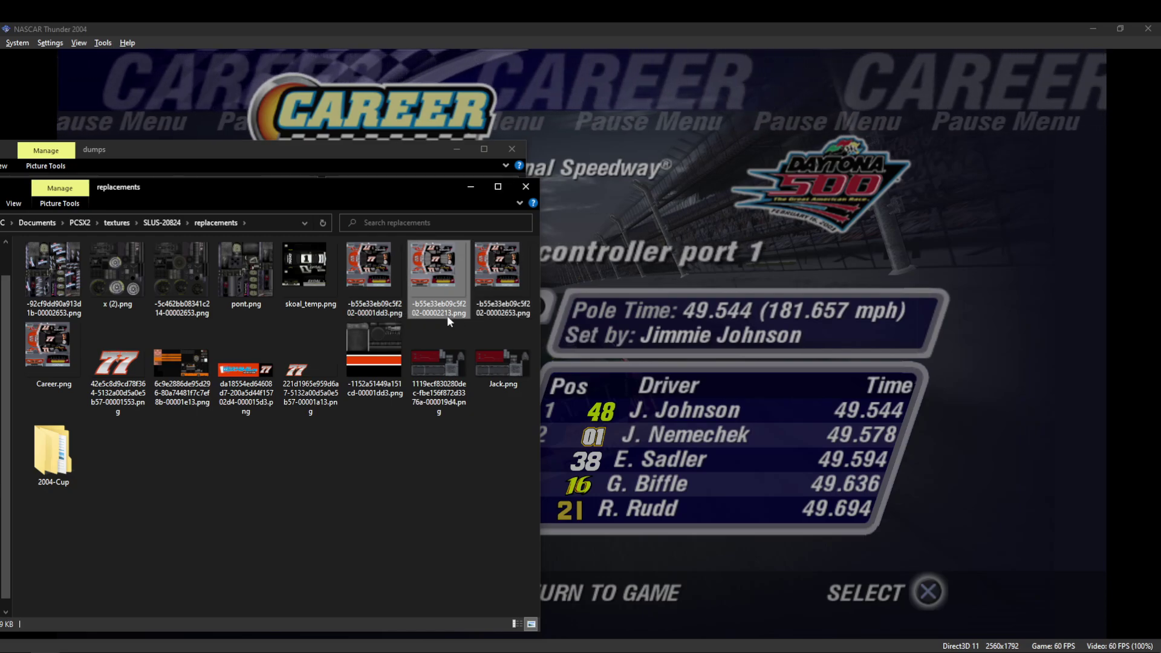
left_click(397, 314)
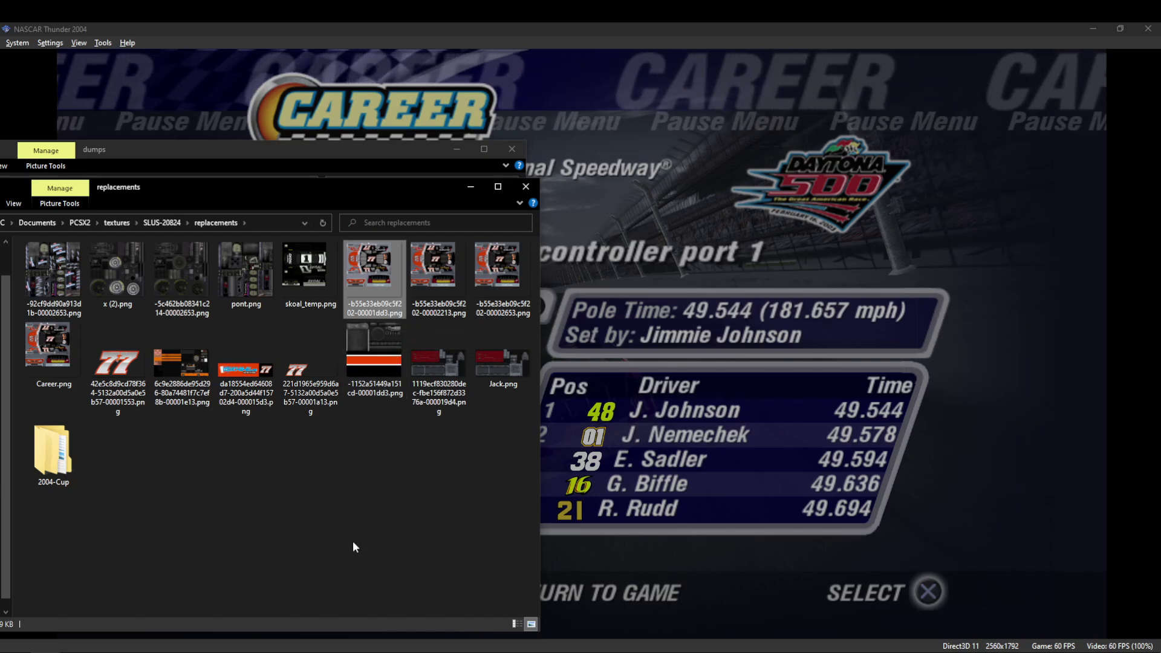
left_click(334, 416)
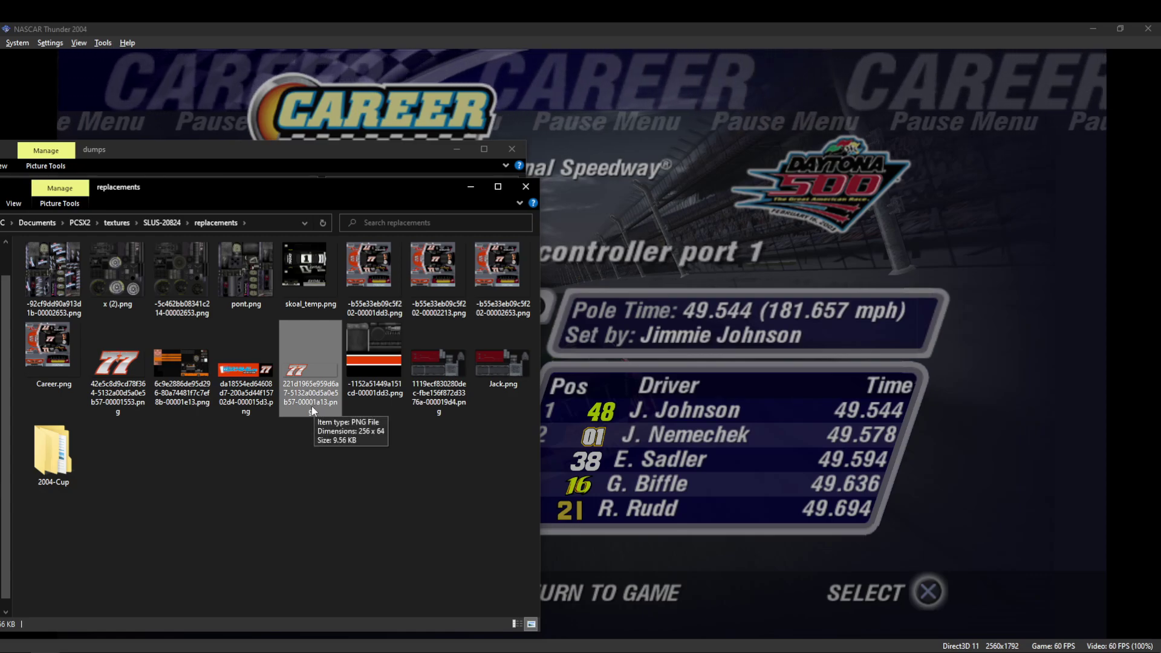
left_click(198, 397)
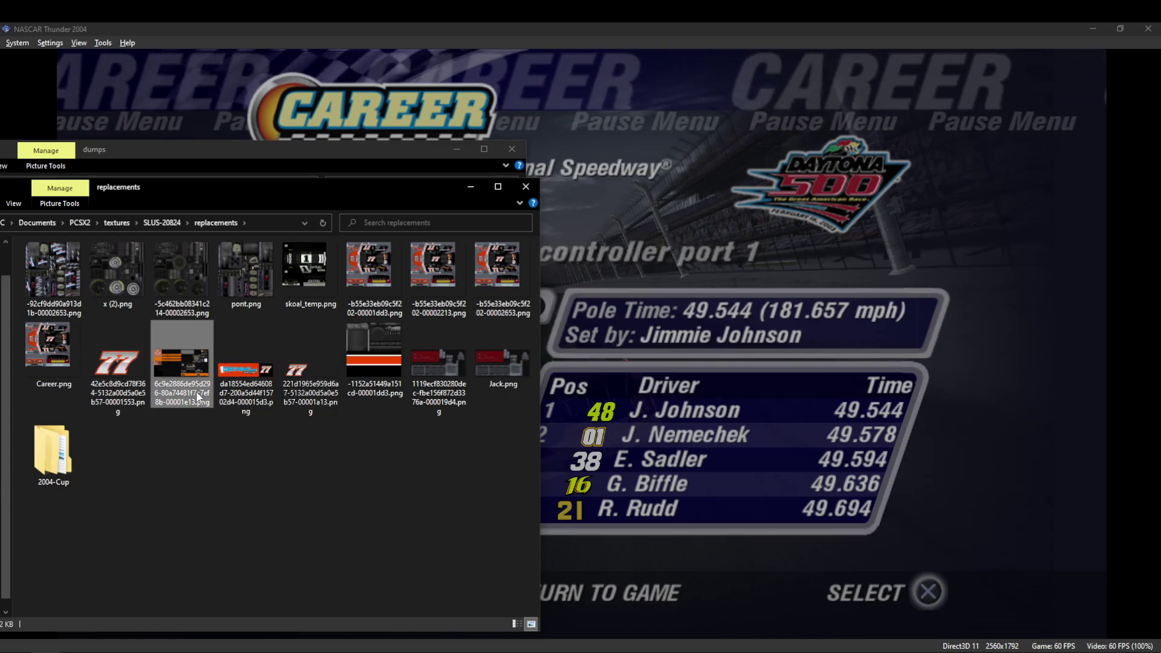
left_click(253, 401)
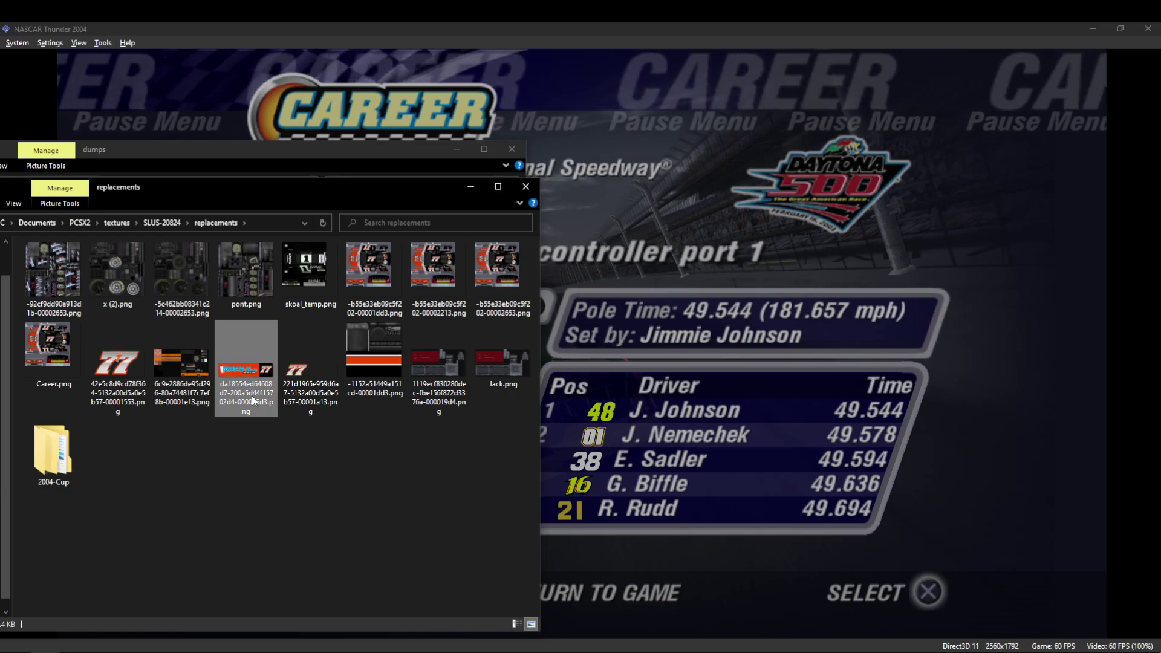
left_click(121, 392)
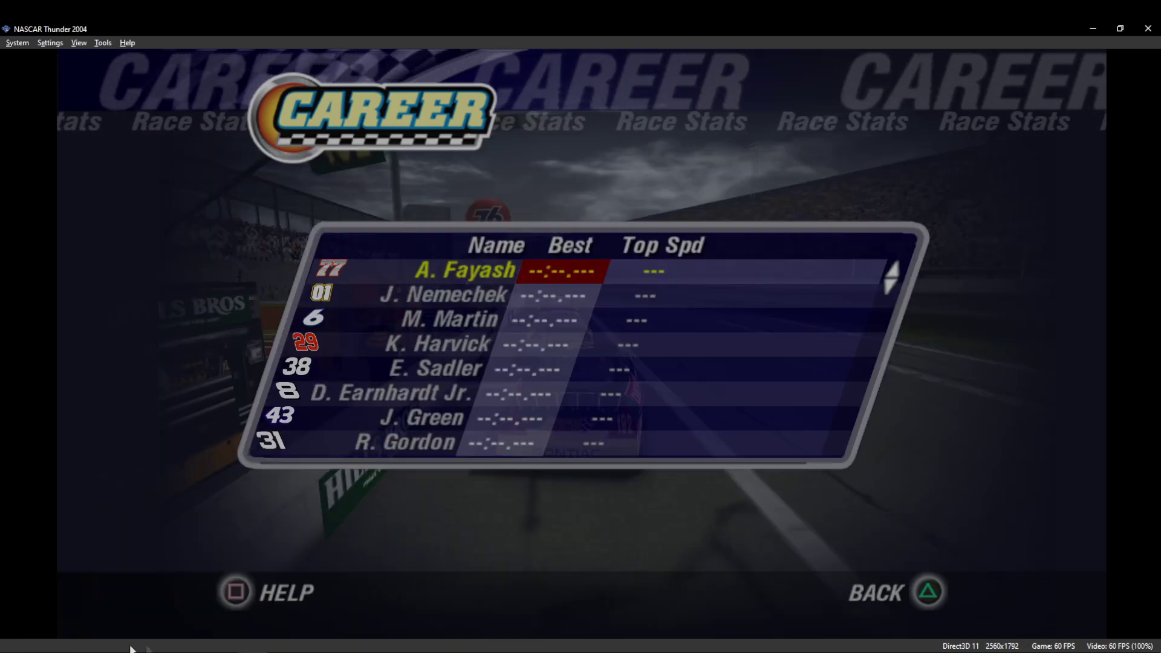
Bring the replacements and dumps folders up over the game and move the dumps window clear of the replacement textures.
left_click(45, 652)
left_click(81, 611)
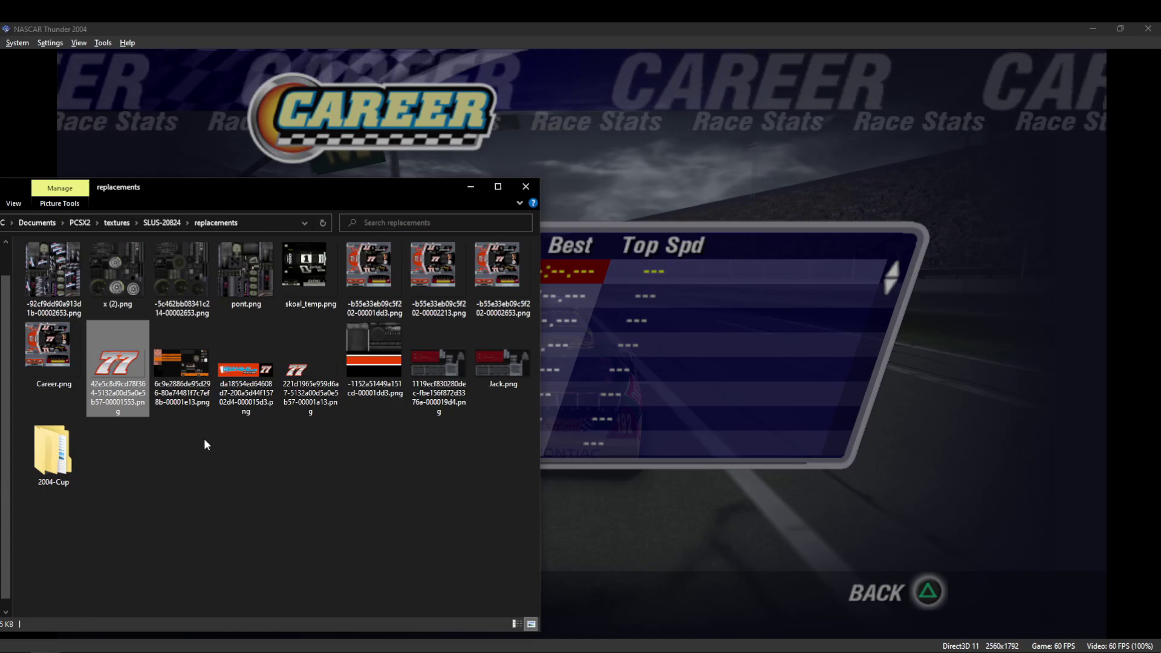
left_click(45, 652)
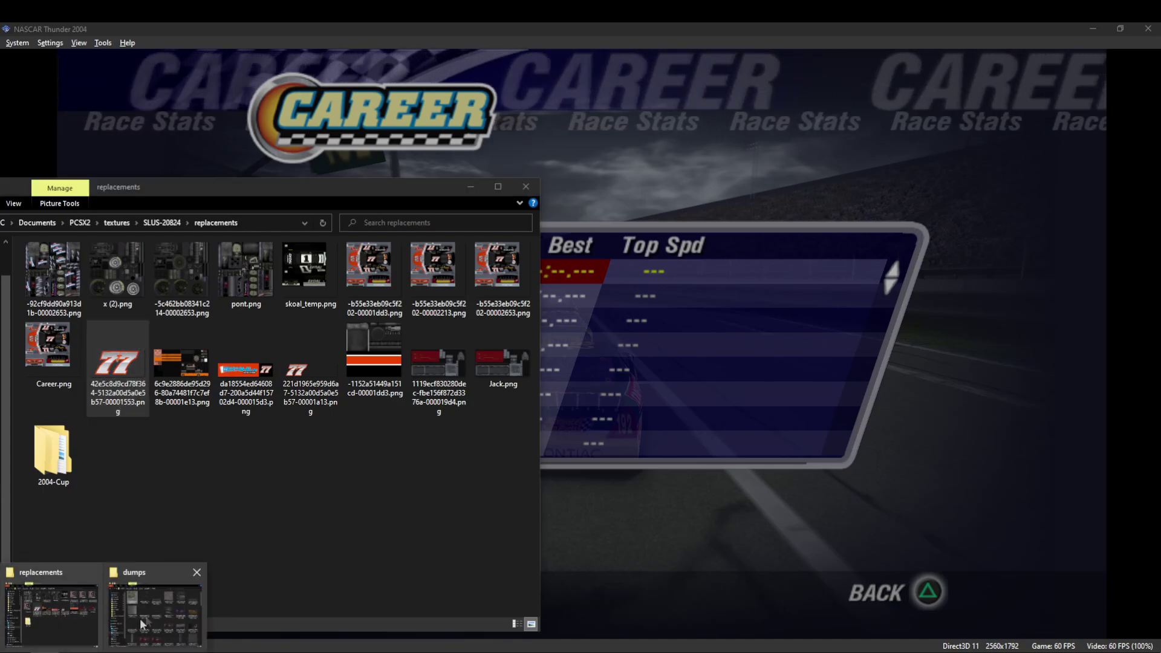
left_click(139, 619)
left_click_drag(295, 156, 715, 128)
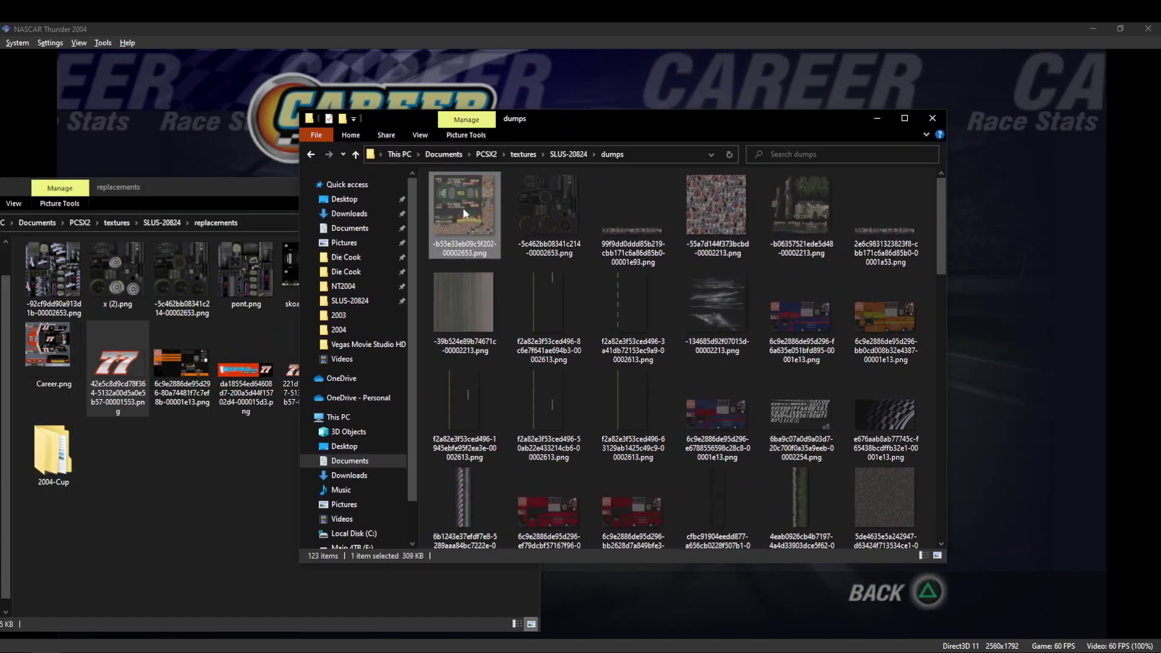
left_click(724, 413)
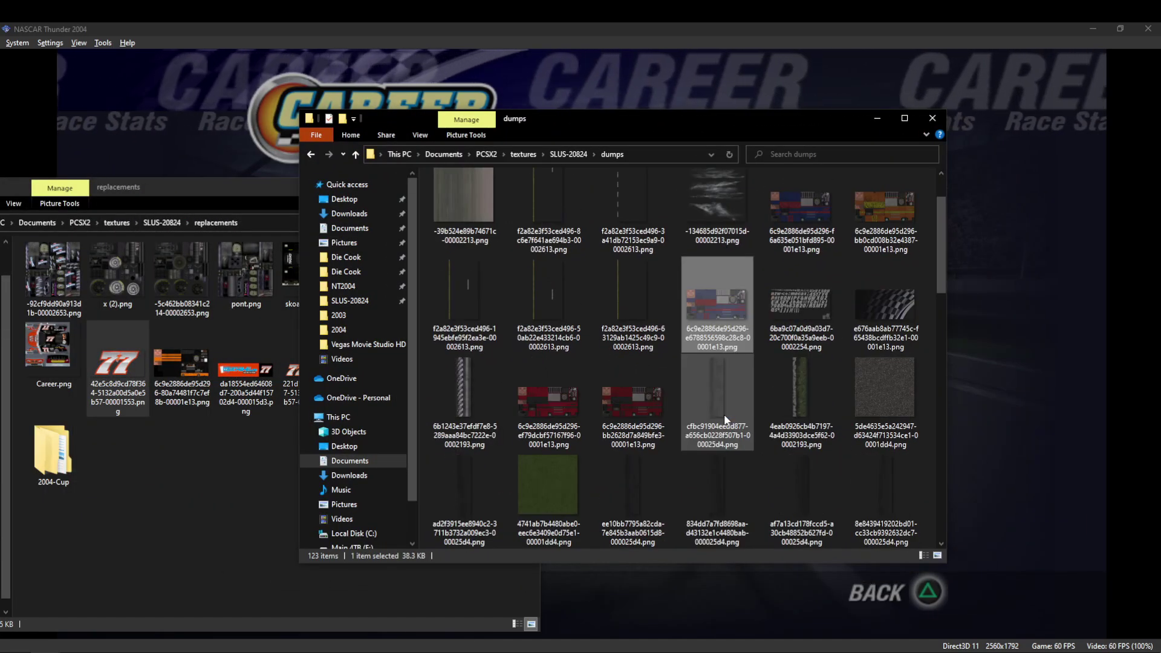
scroll(739, 400, "down", 10)
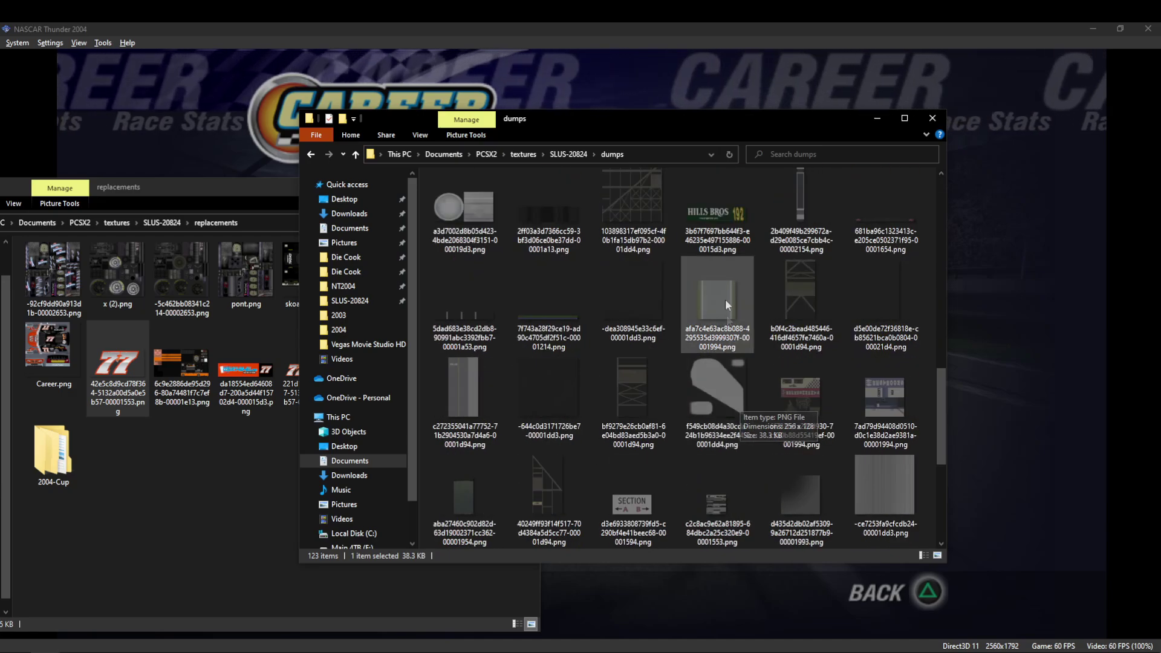
scroll(709, 300, "down", 3)
left_click(709, 300)
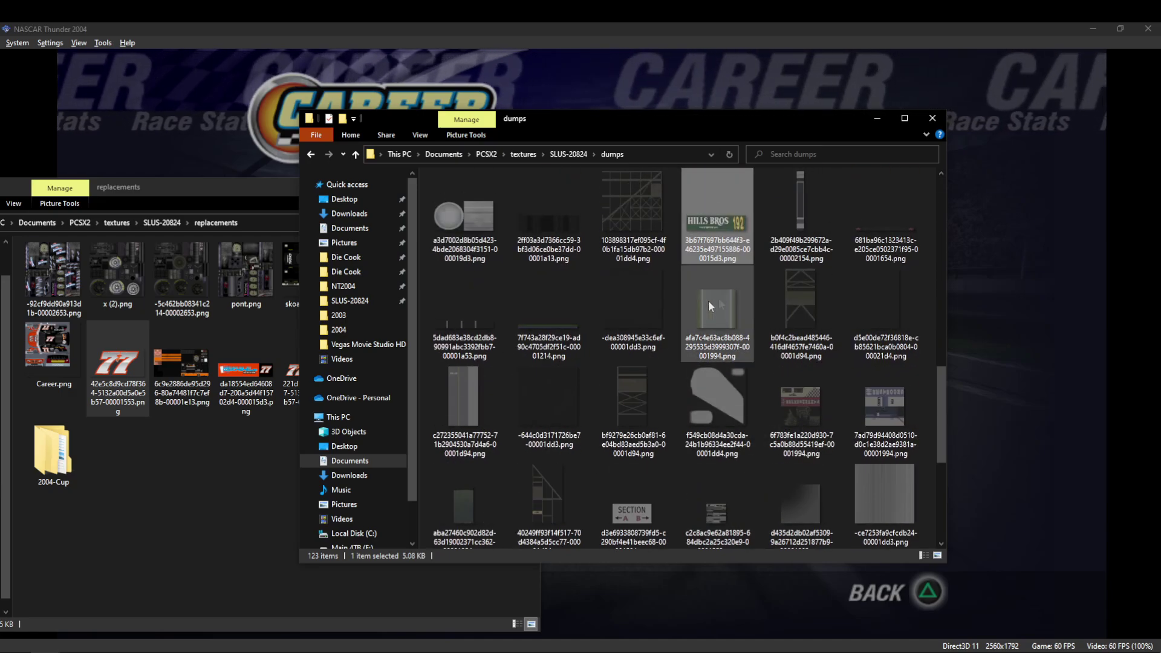
left_click(720, 263)
key("ctrl+c")
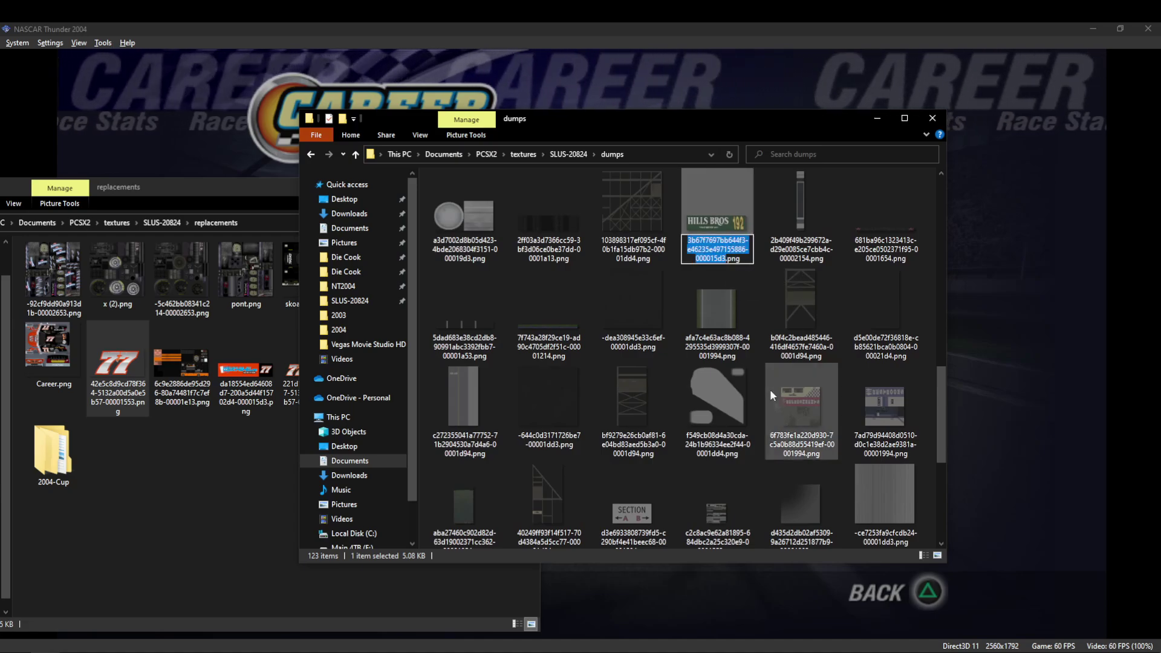
left_click(237, 505)
left_click(246, 363)
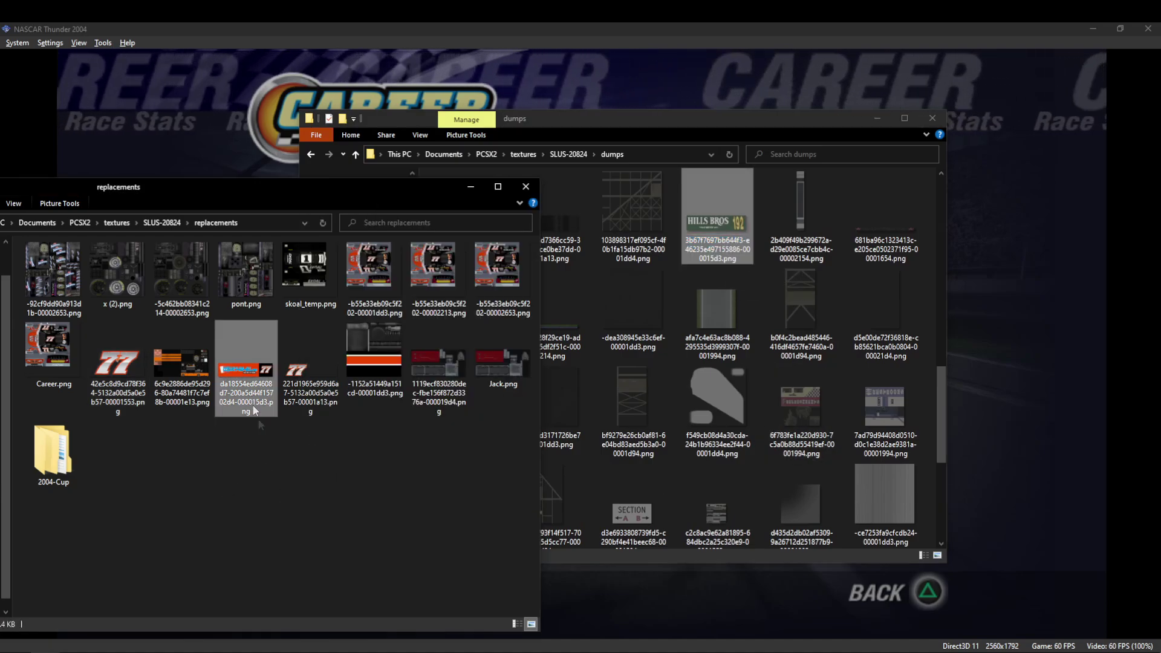
key("F2")
key("ctrl+v")
key("Return")
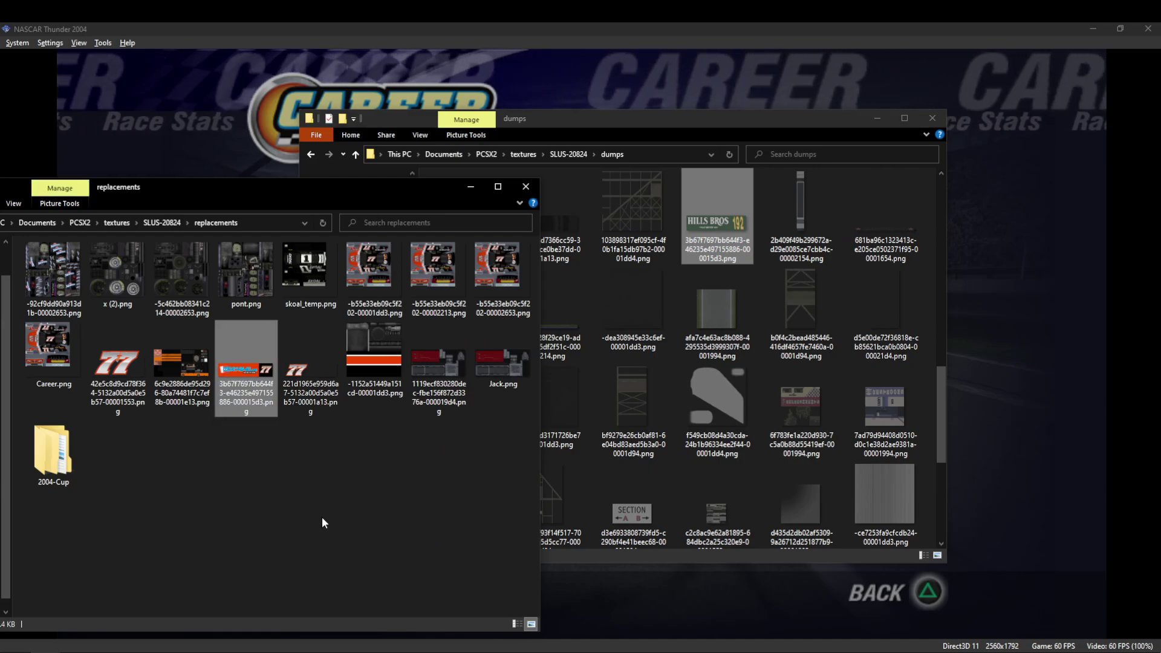
Look through the dumped textures for the remaining number and pit crew textures of the career car.
left_click(726, 220)
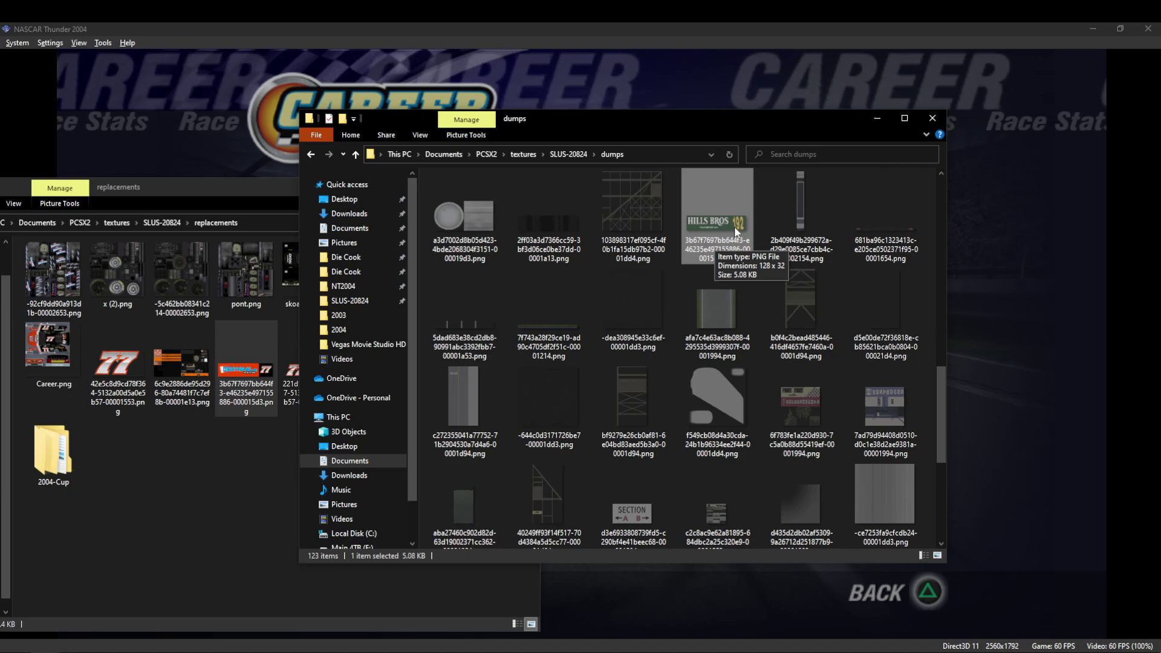
scroll(763, 428, "down", 1)
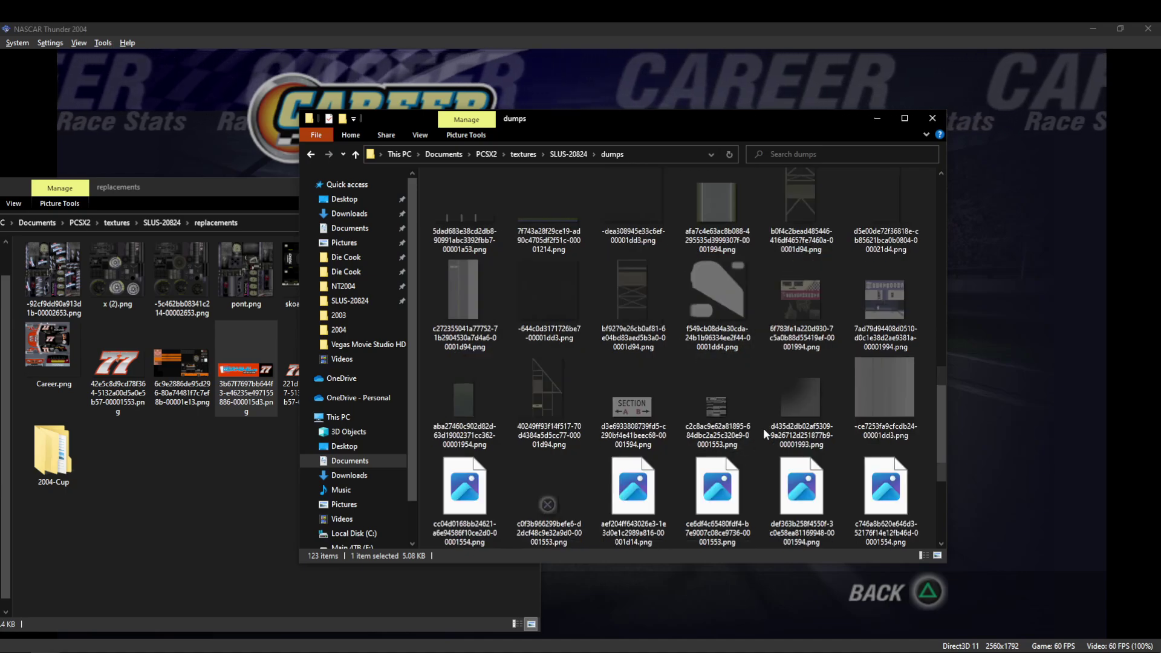
scroll(764, 429, "down", 2)
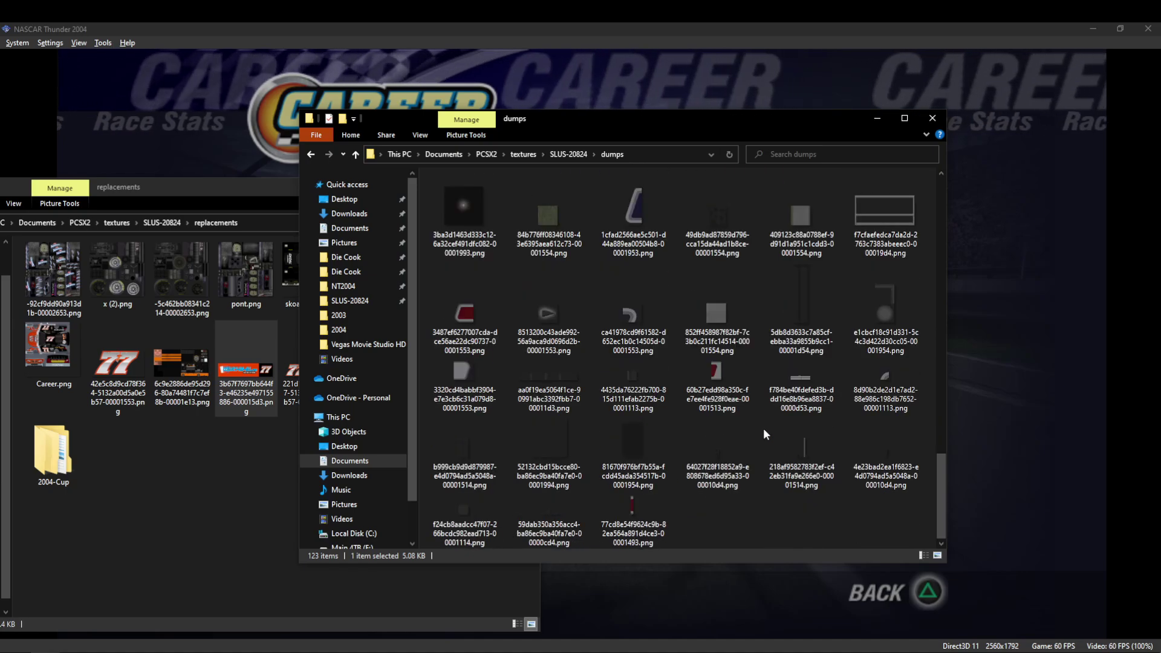
scroll(763, 428, "up", 5)
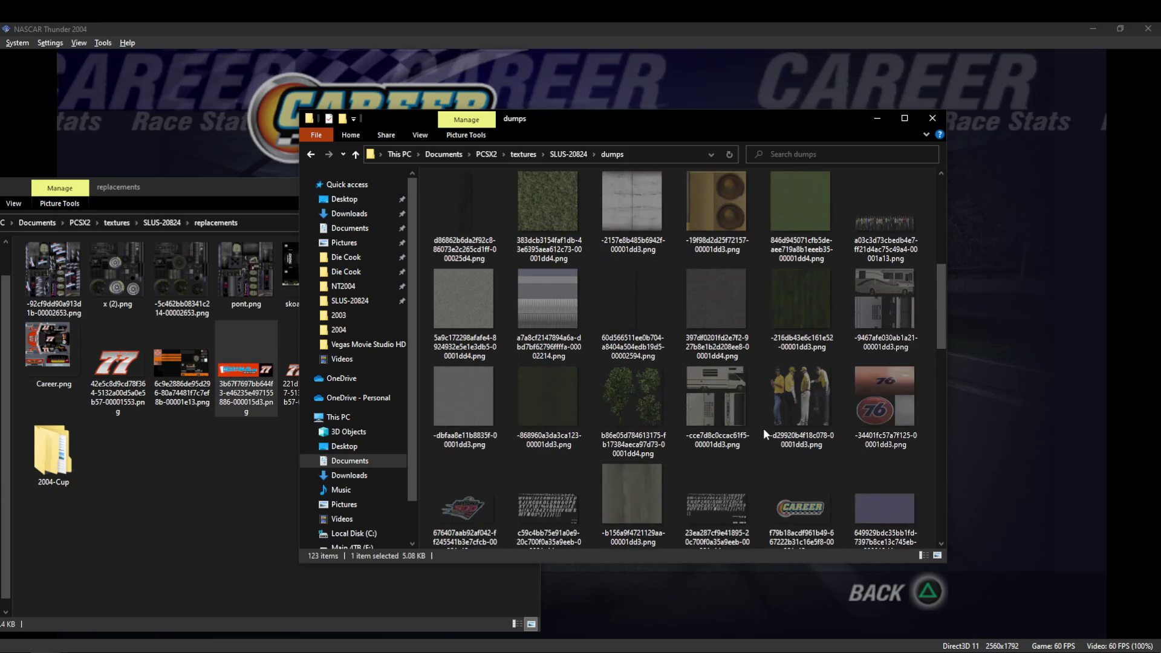
scroll(764, 429, "up", 4)
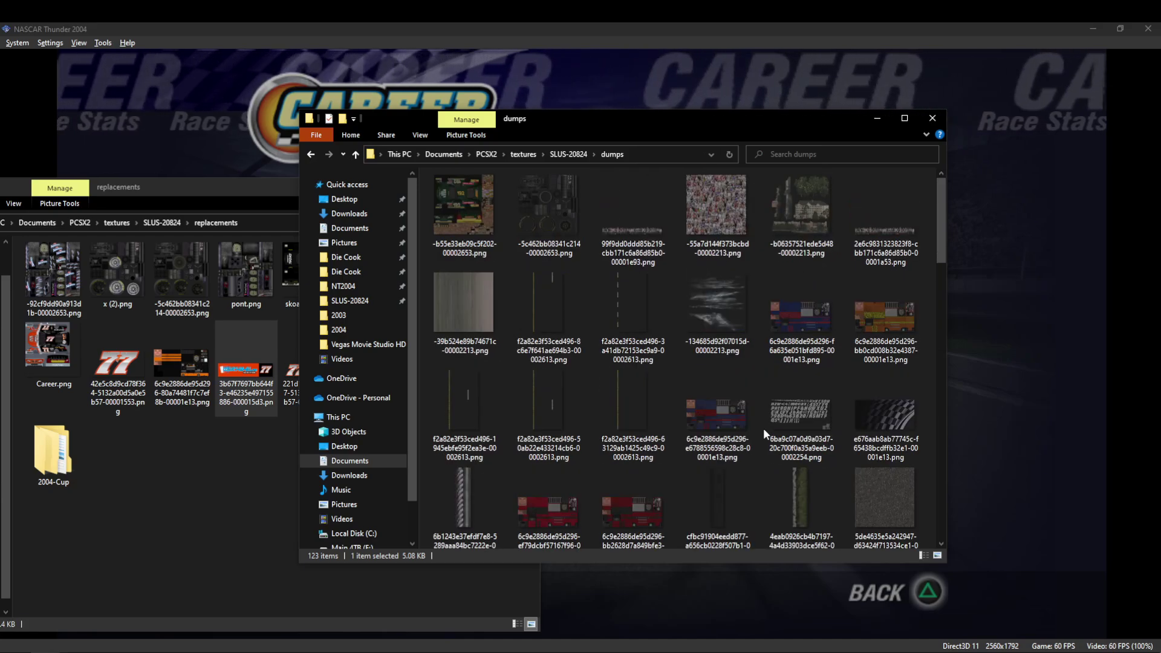
left_click(799, 316)
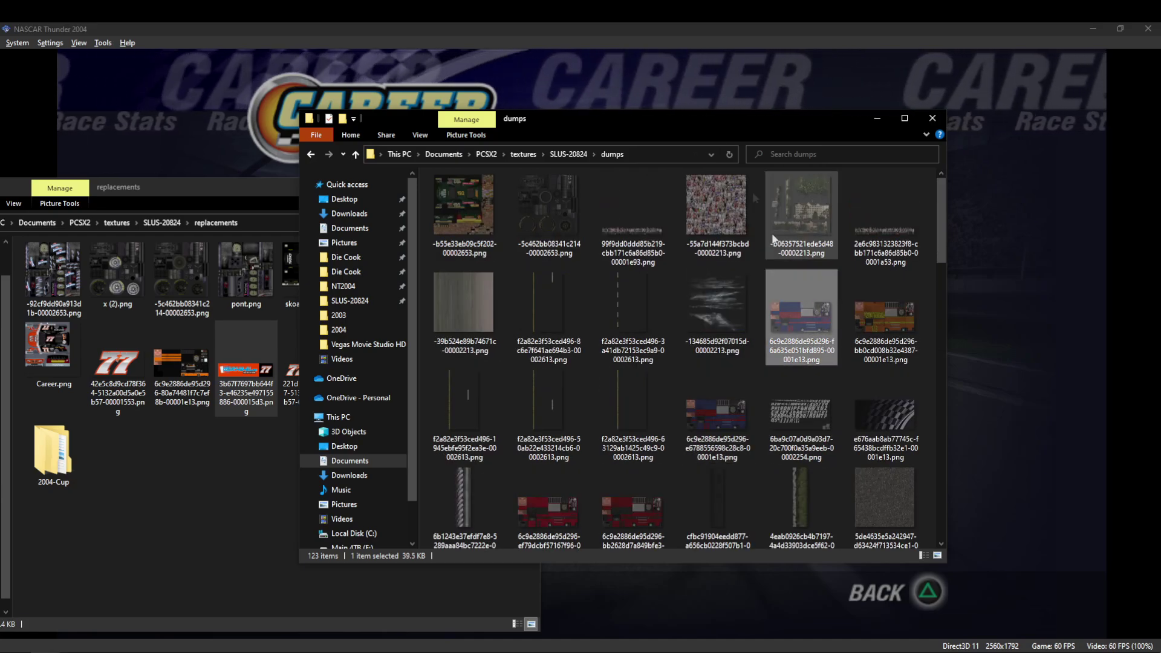
left_click(427, 88)
left_click(50, 42)
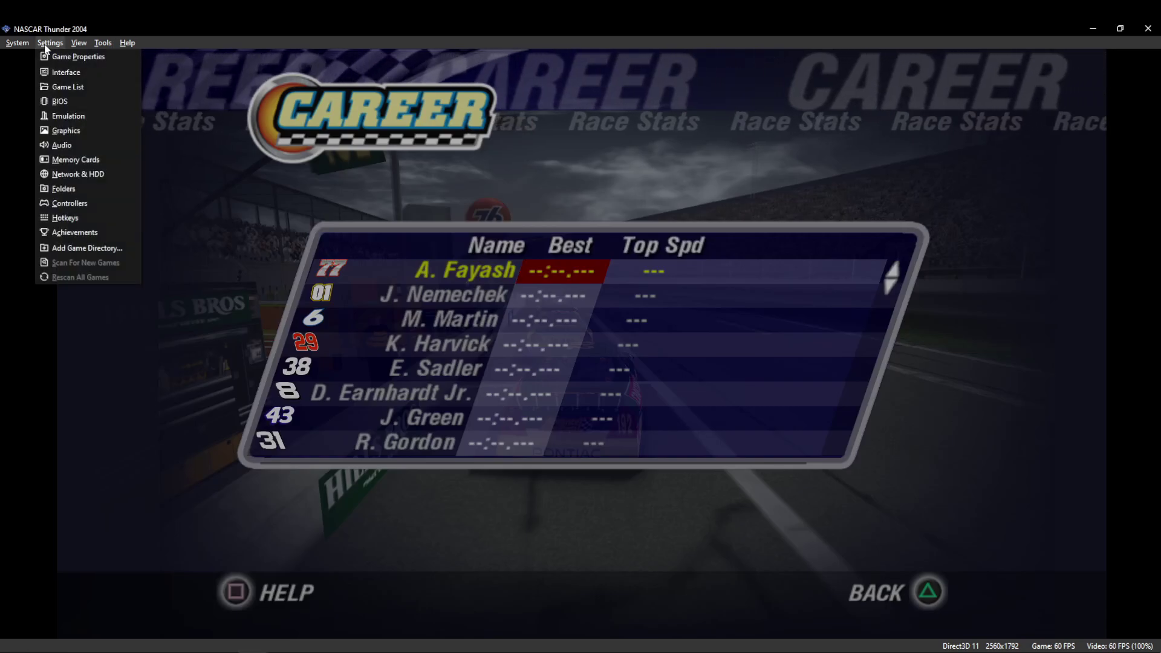
left_click(73, 58)
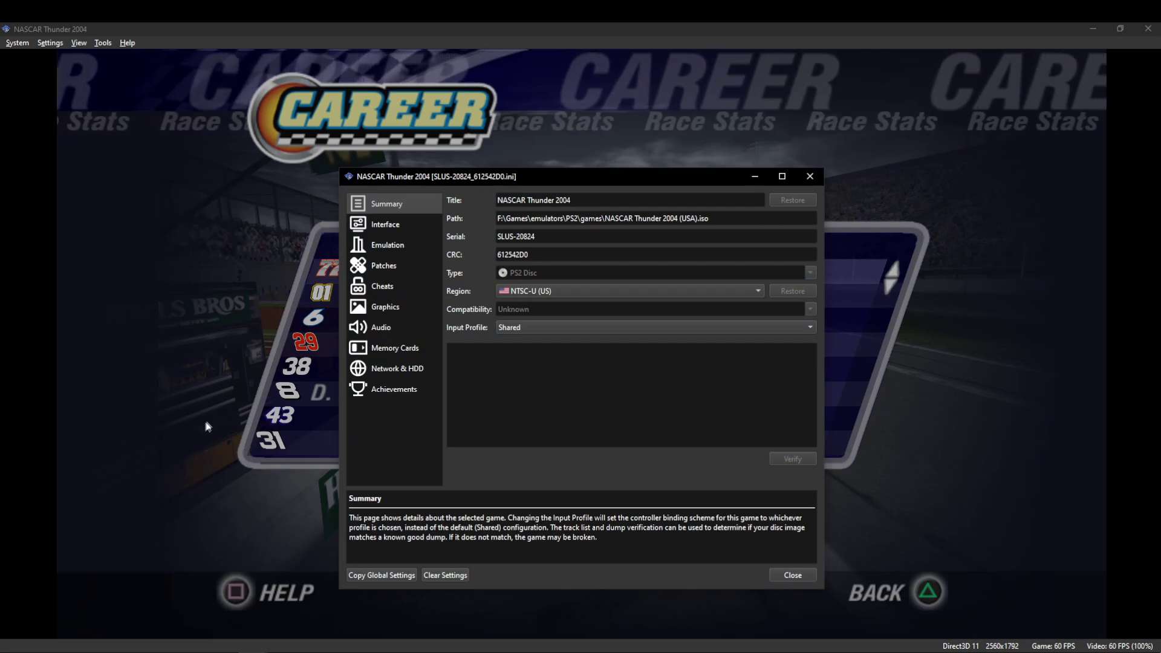
left_click(291, 420)
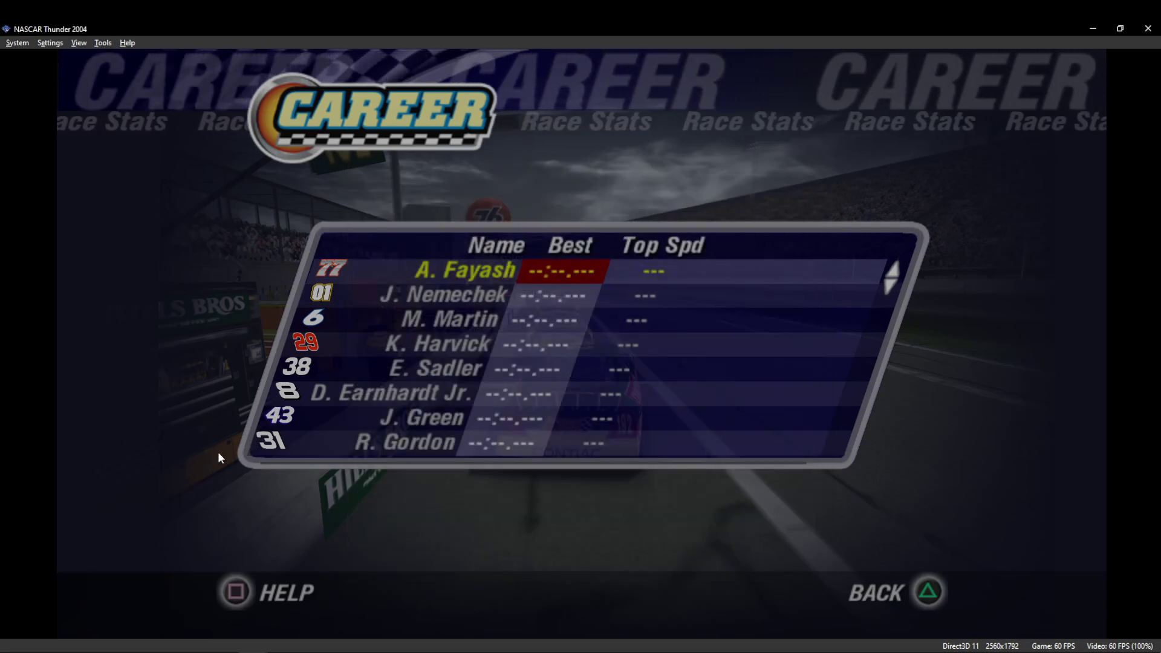
Bring the replacements folder up over the game and review the number, pit equipment, pit sign, car and driver uniform textures.
left_click(54, 652)
left_click(51, 607)
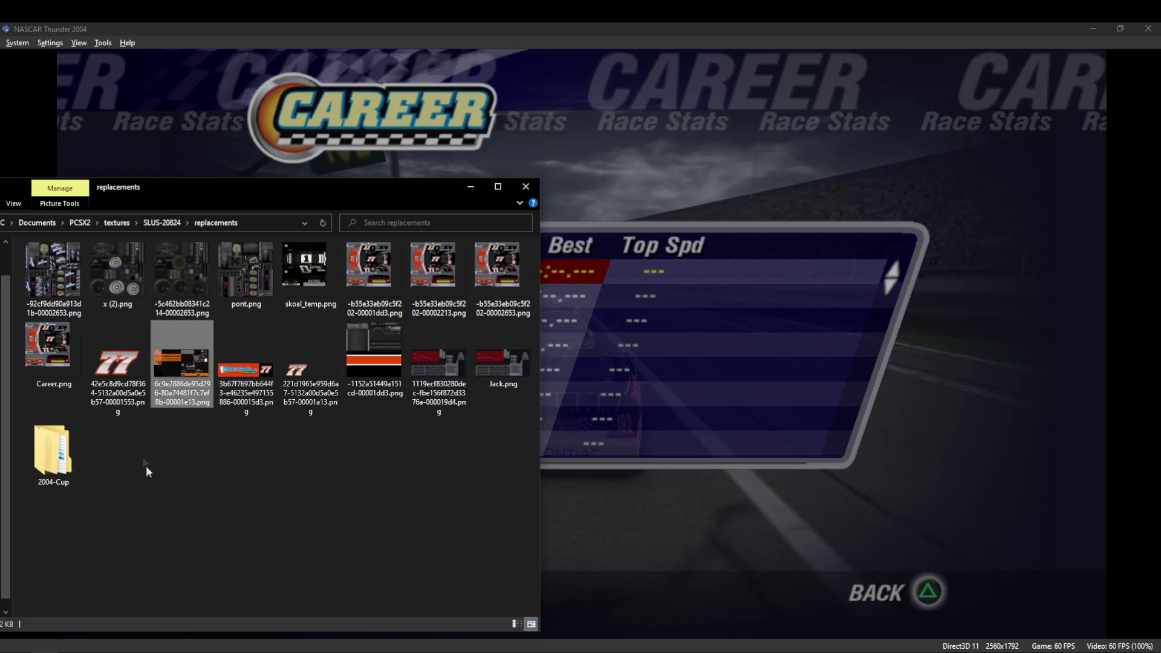
left_click(118, 369)
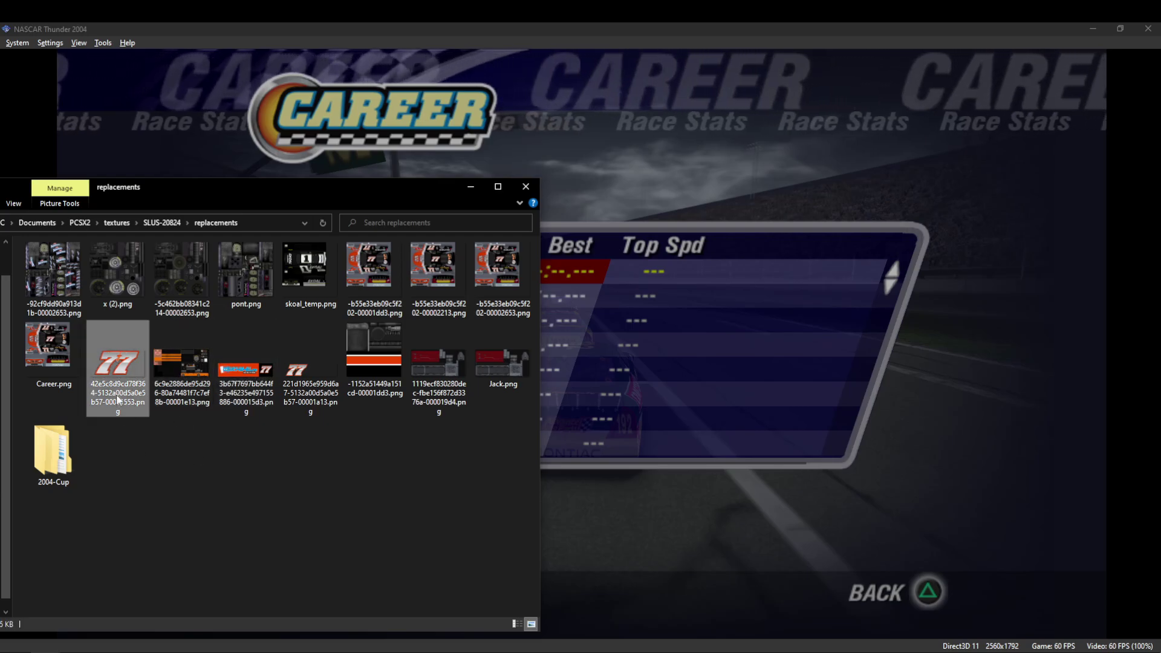
left_click(180, 402)
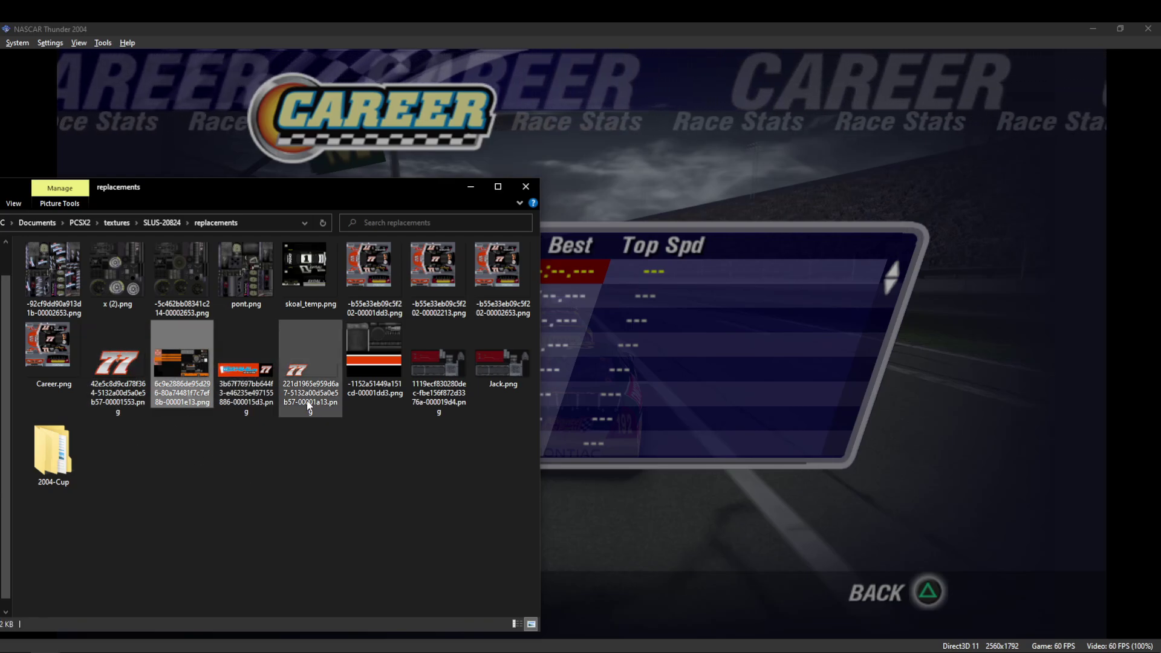
left_click(374, 392)
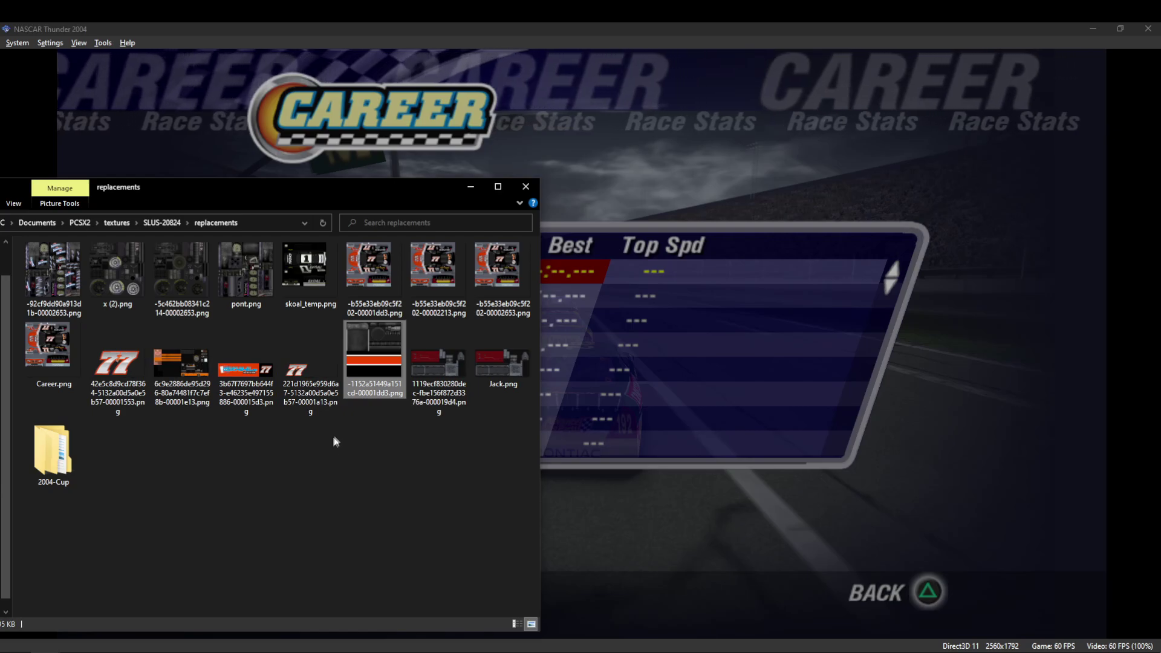
left_click(243, 406)
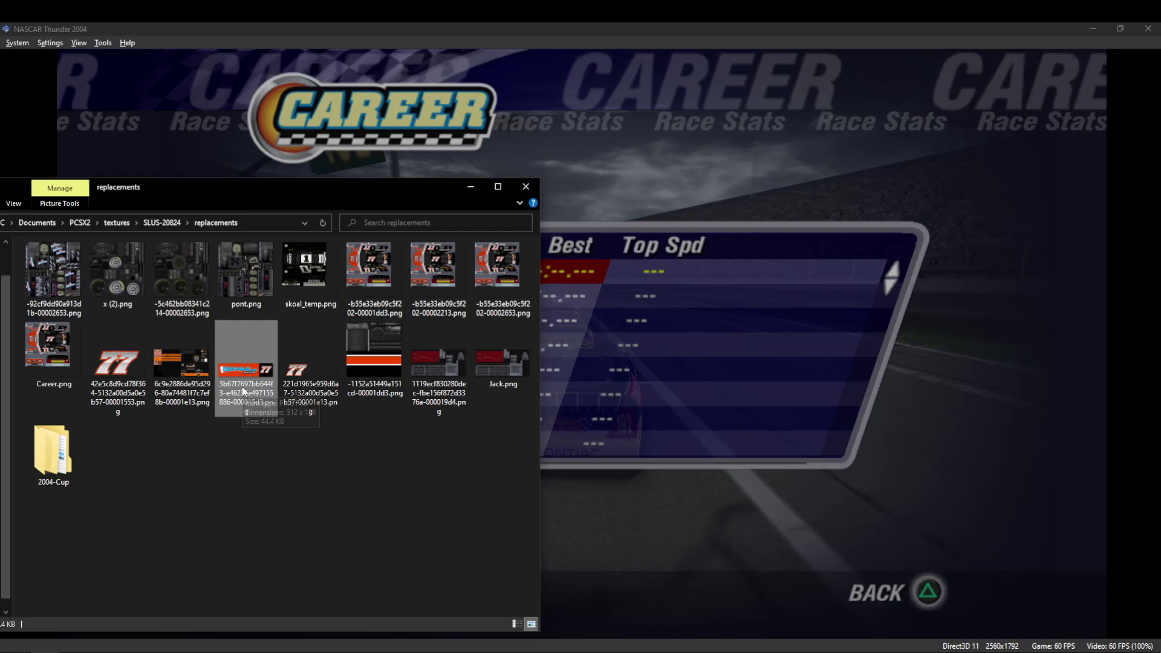
left_click(381, 307)
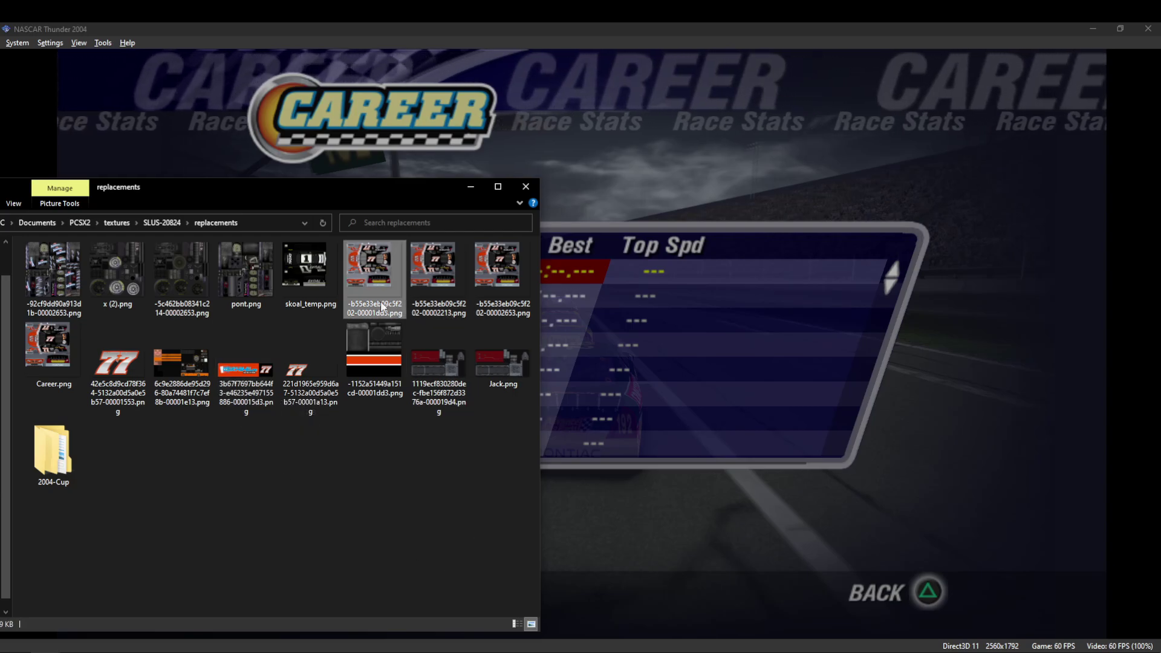
left_click(473, 281)
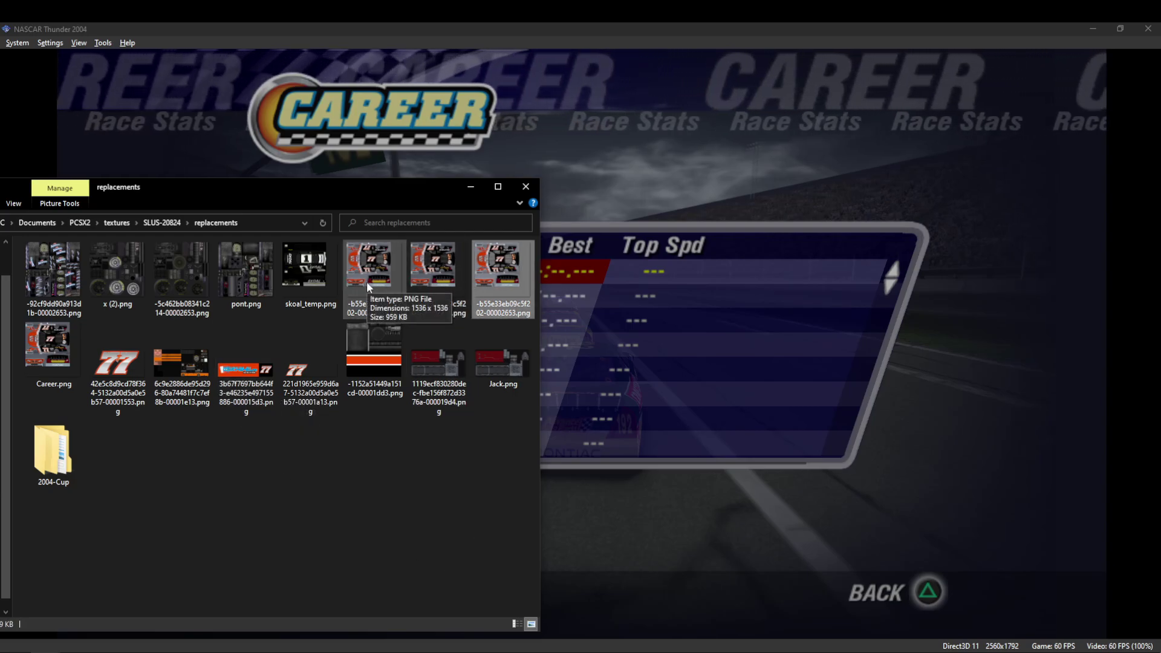
left_click(377, 307)
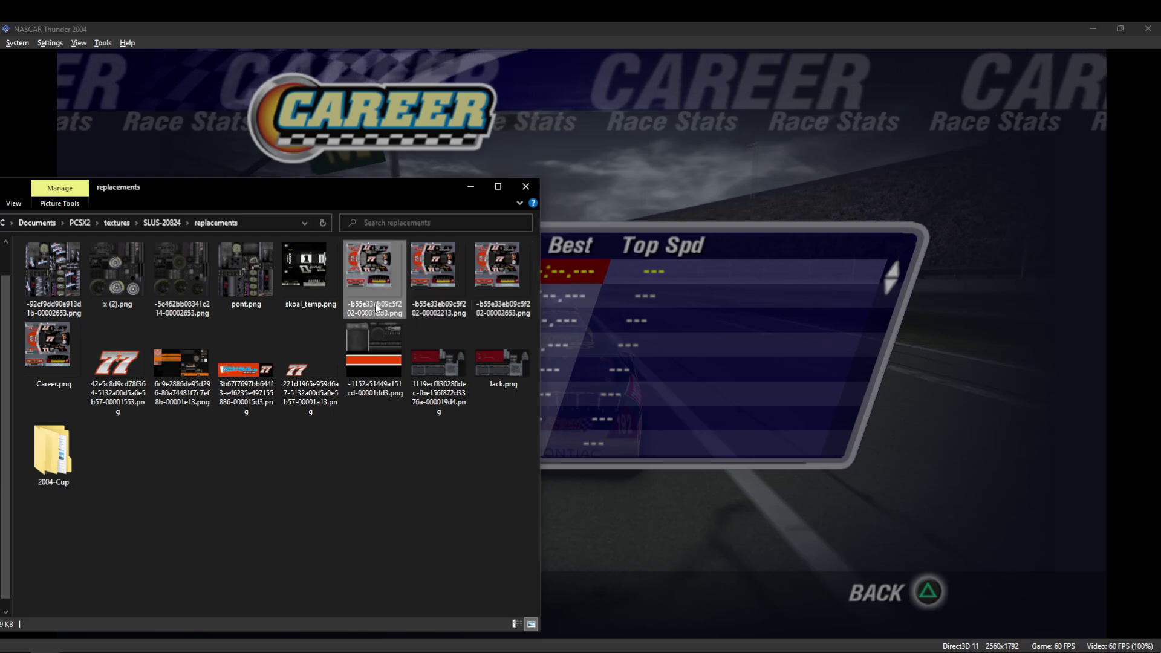
left_click(365, 396)
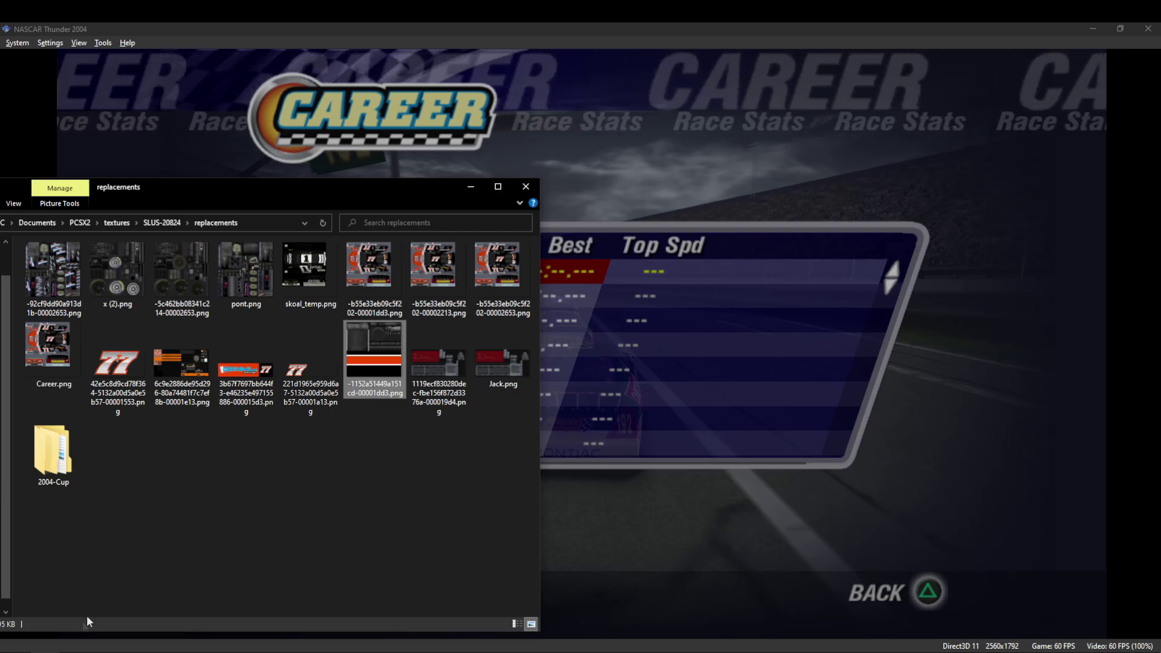
Bring up the dumps folder and look through the dumped textures for the driver uniform.
mouse_move(97, 650)
left_click(155, 604)
scroll(779, 427, "down", 10)
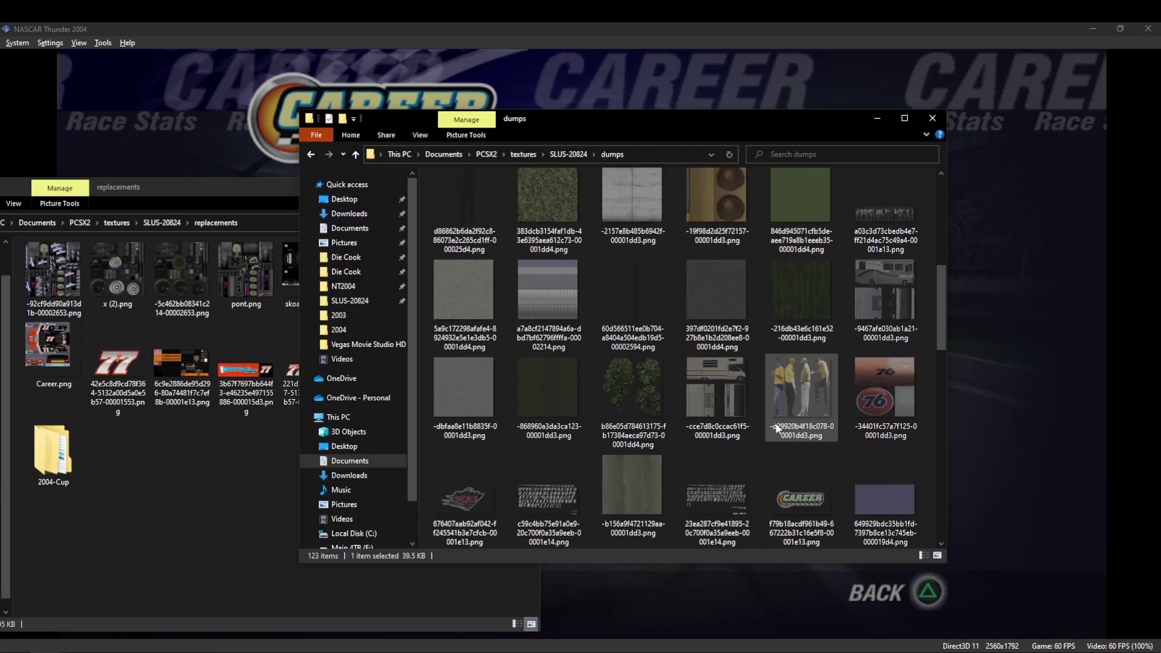
scroll(777, 451, "up", 6)
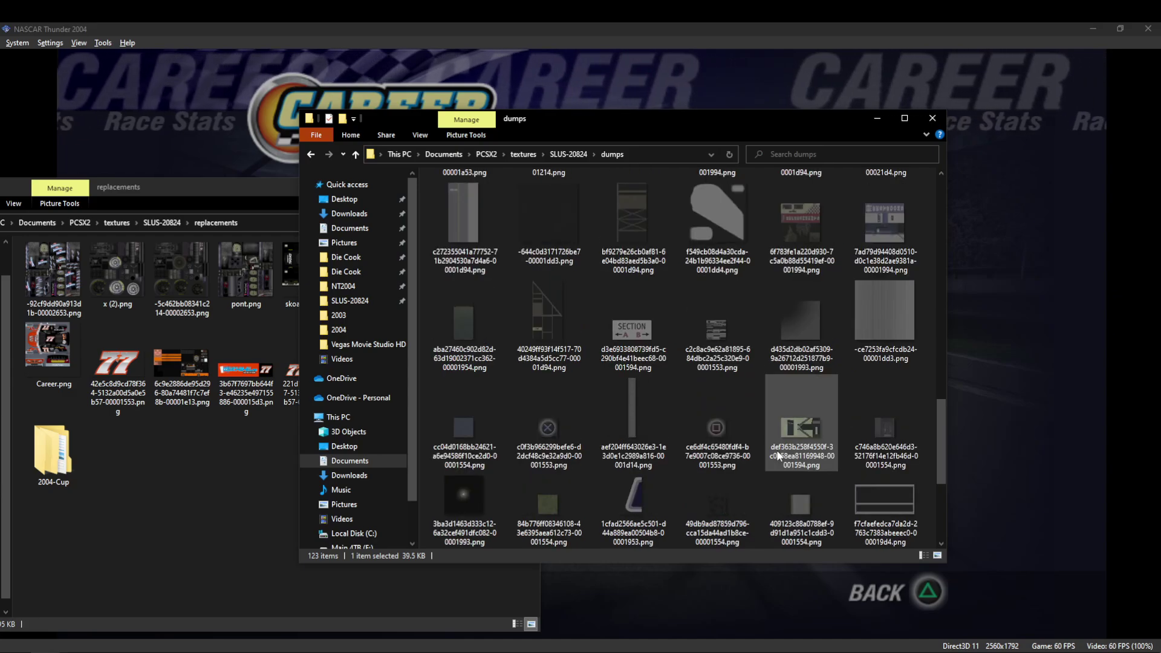
left_click(202, 520)
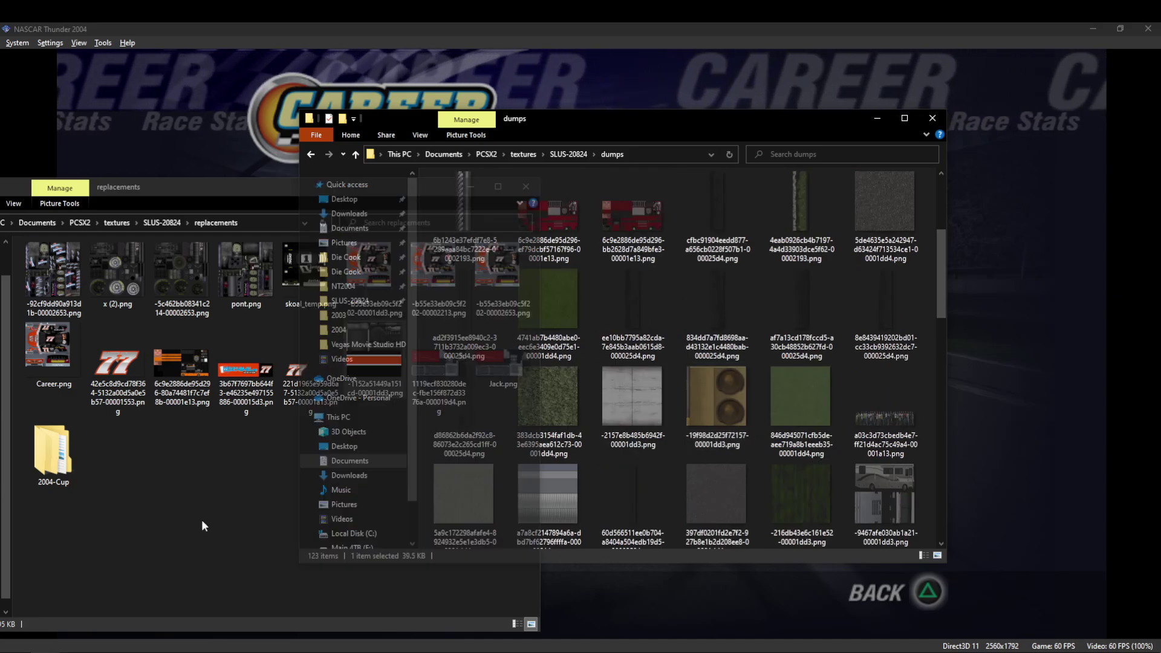
Preview the replacement driver uniform texture -1152a51449a151cd-00001dd3.png enlarged, and close the preview.
double_click(378, 360)
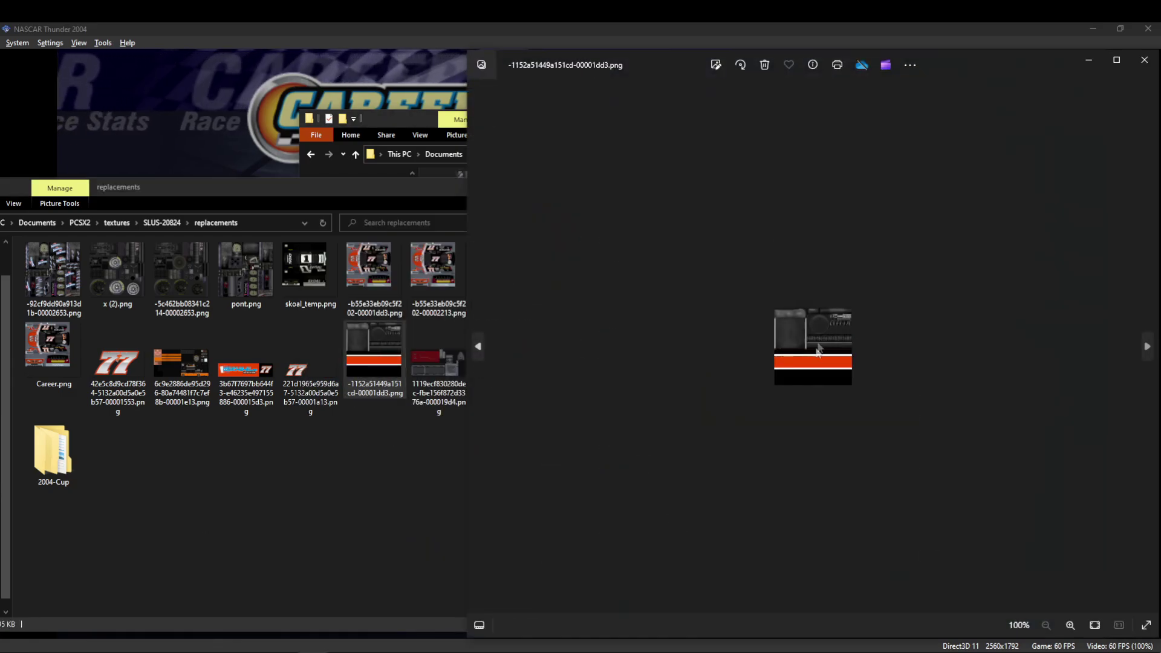
scroll(901, 374, "up", 5)
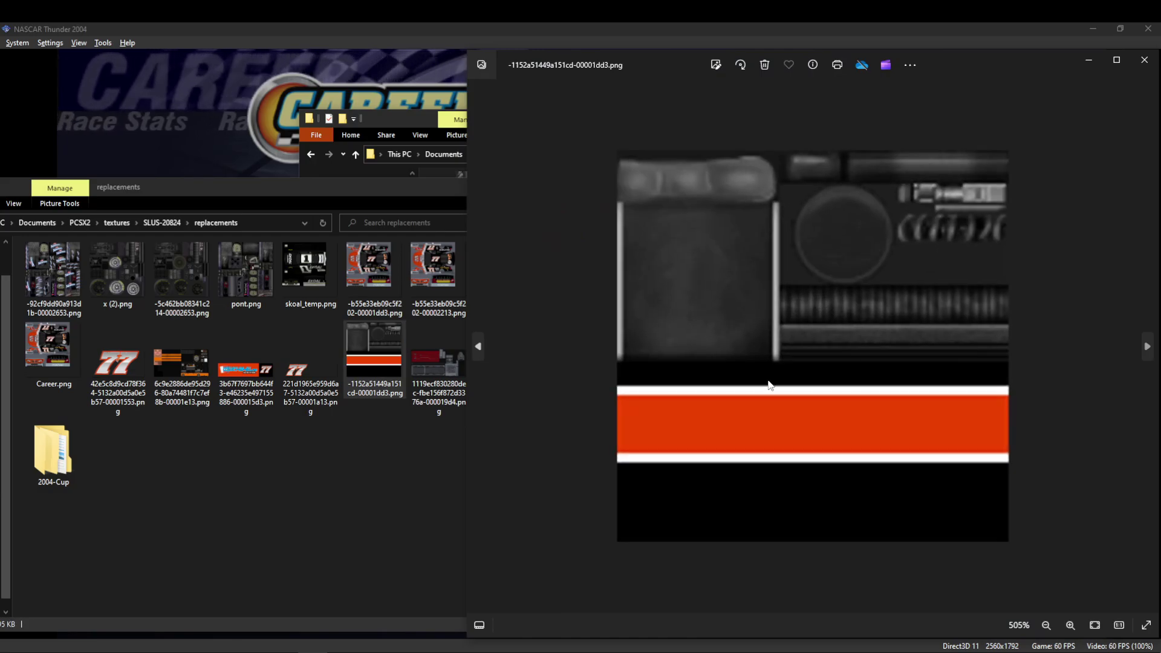
left_click(1144, 67)
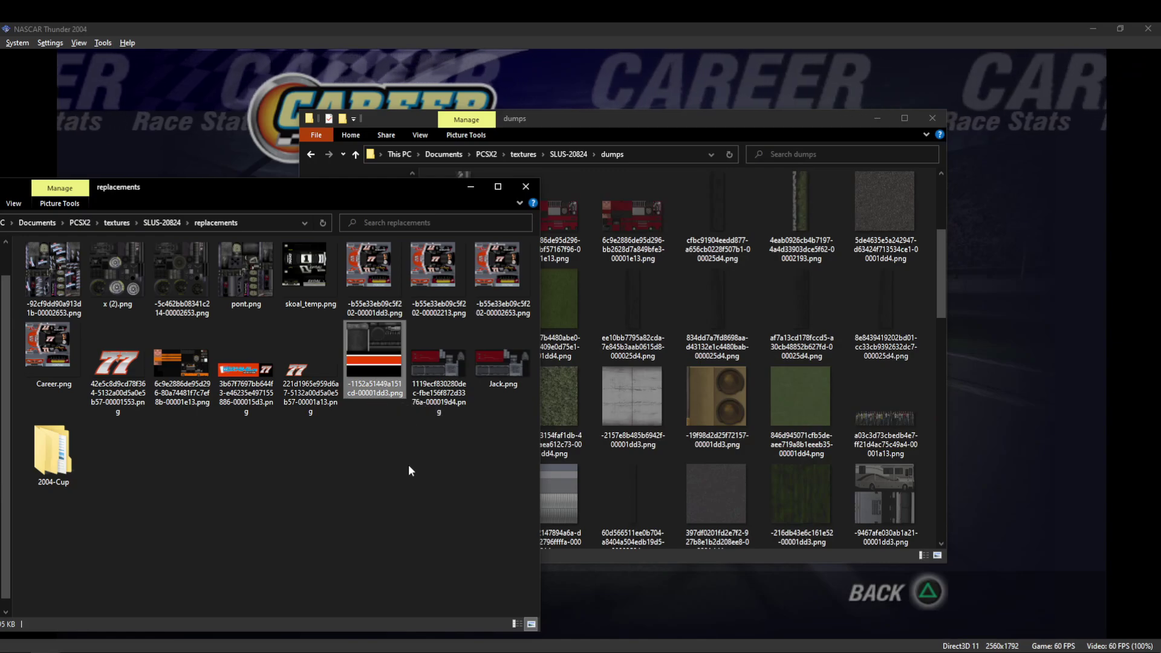
Return to the game, leave the race stats and resume the Daytona happy hour session.
left_click(207, 159)
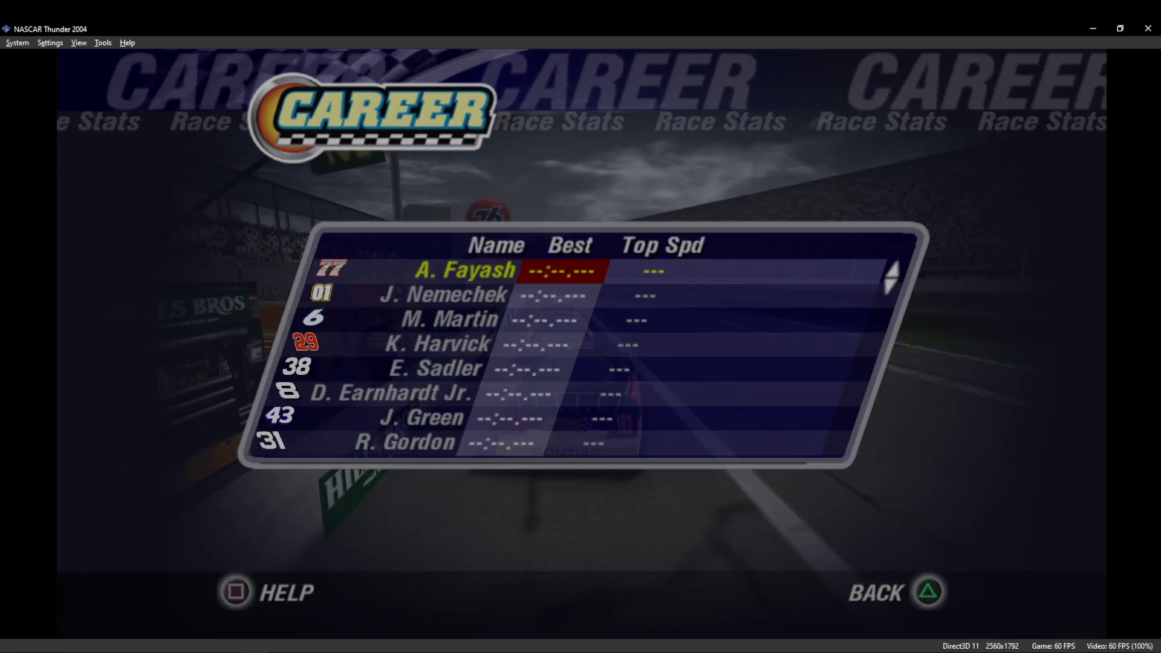
key("i")
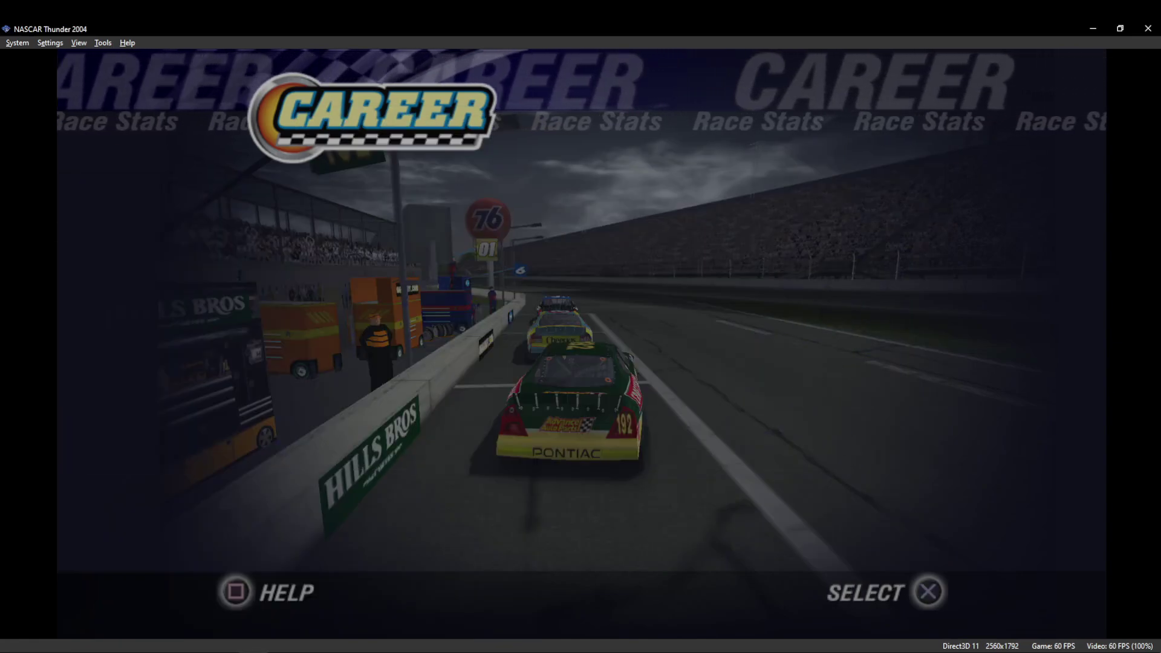
key("Return")
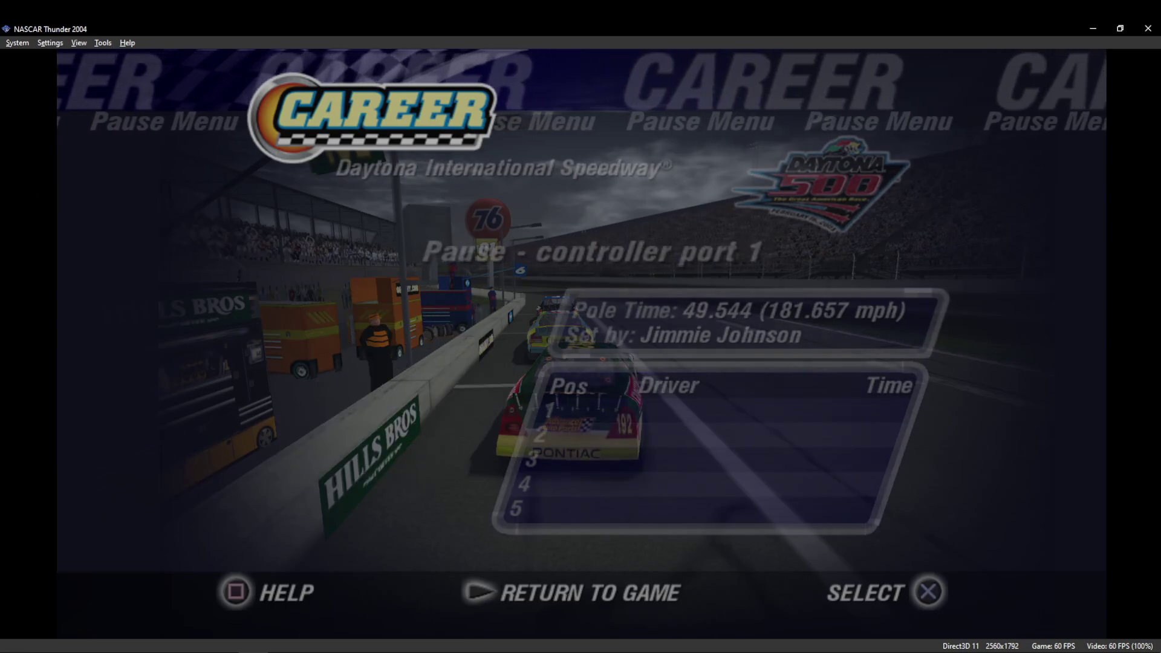
key("BackSpace")
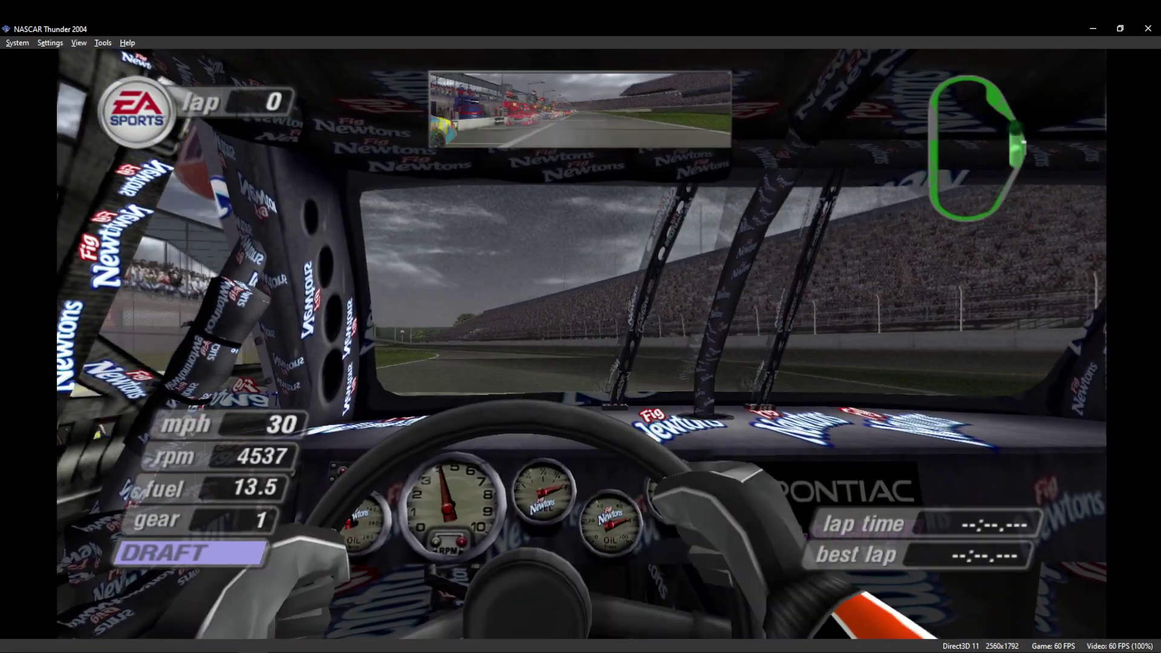
Steer the car back and forth in the cockpit view to inspect the replaced driver sleeve texture.
key("Left")
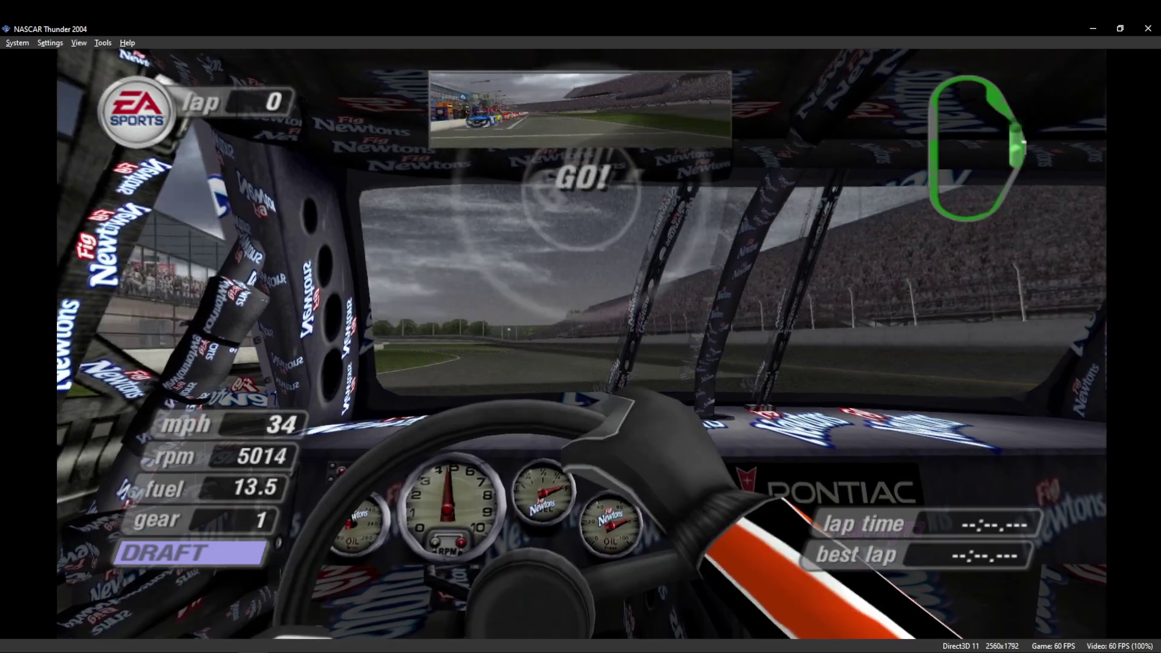
key("Right")
key("Left")
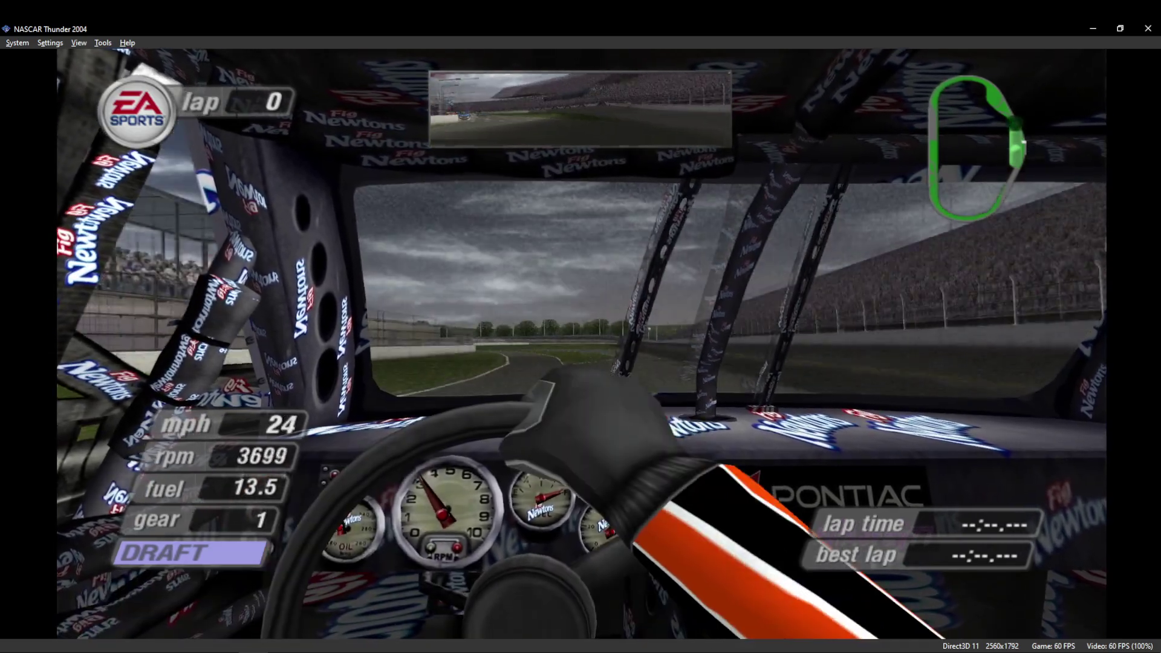
key("Right")
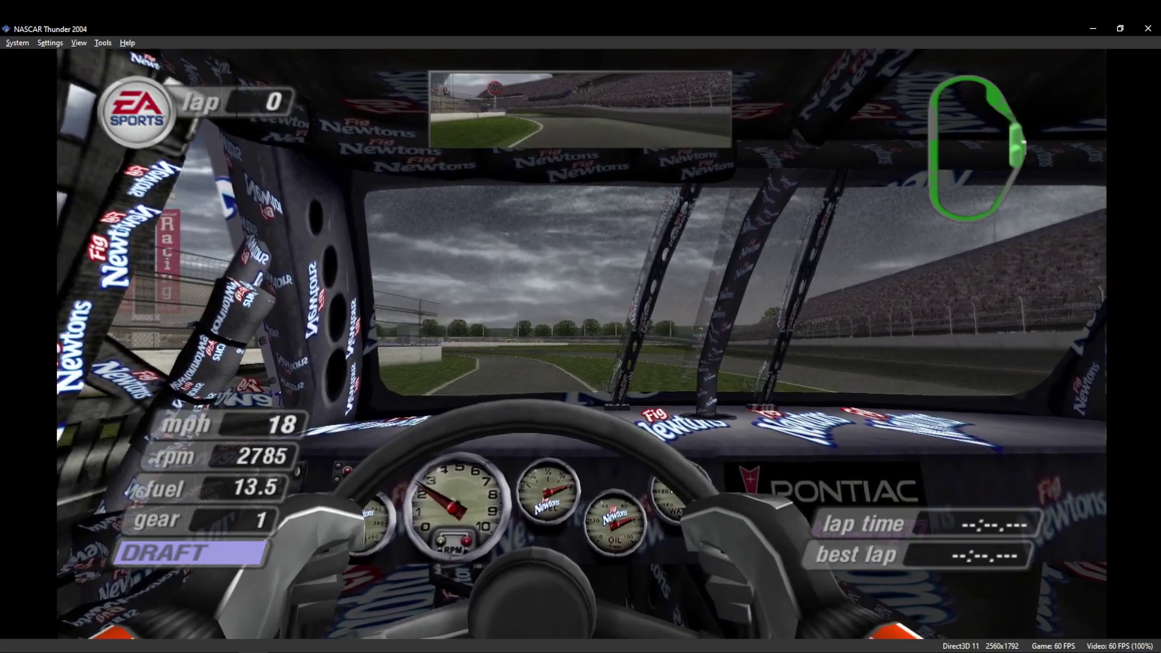
key("Left")
key("Left")
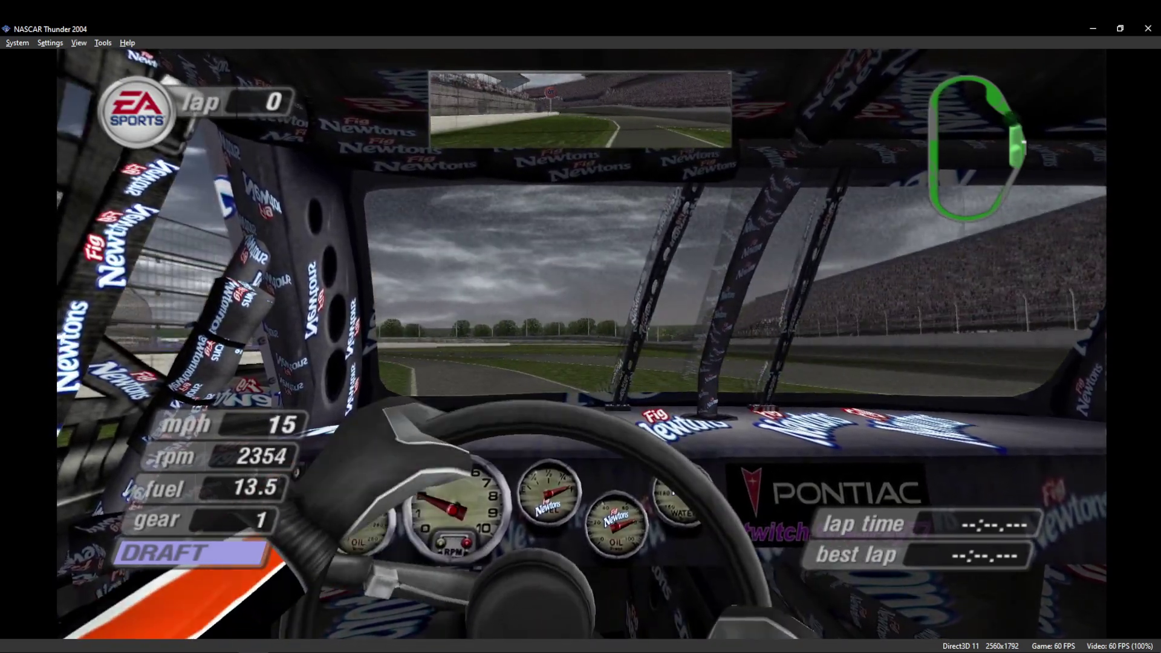
key("Right")
key("Right")
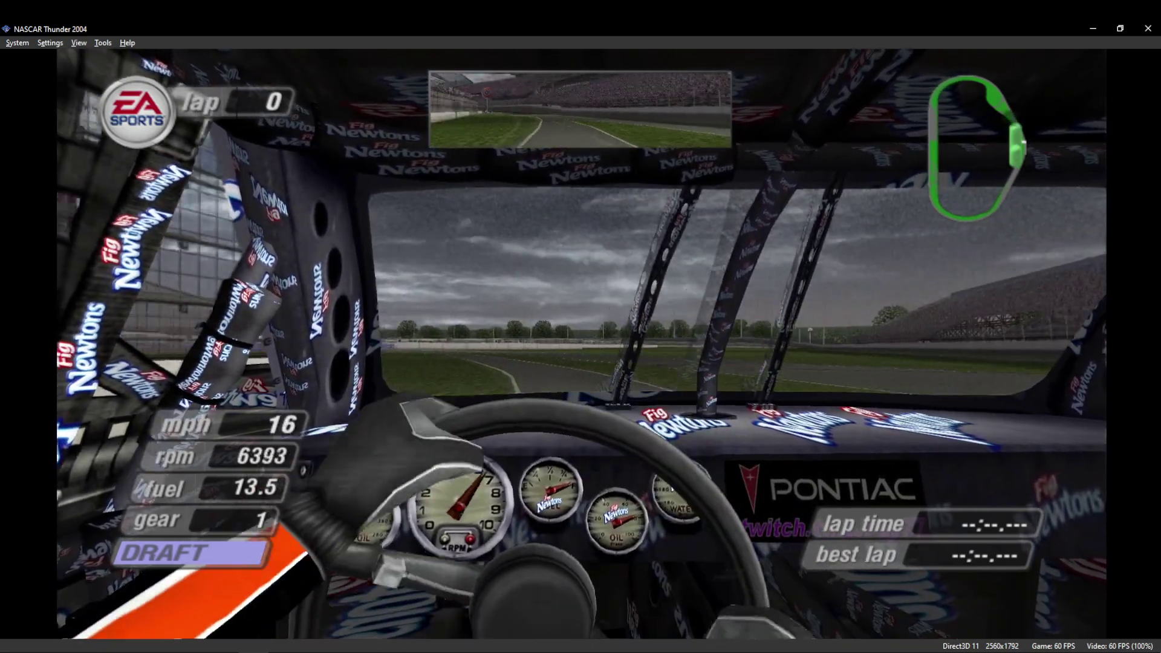
key("Left")
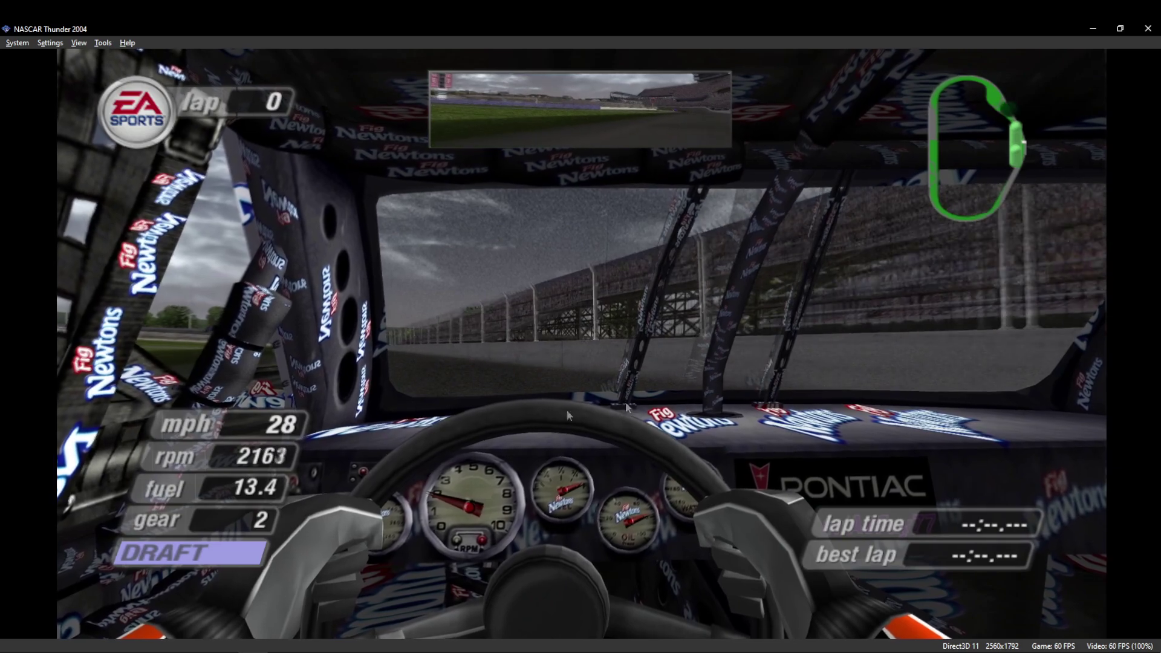
Pause the session and quit happy hour, confirming with Yes.
key("Return")
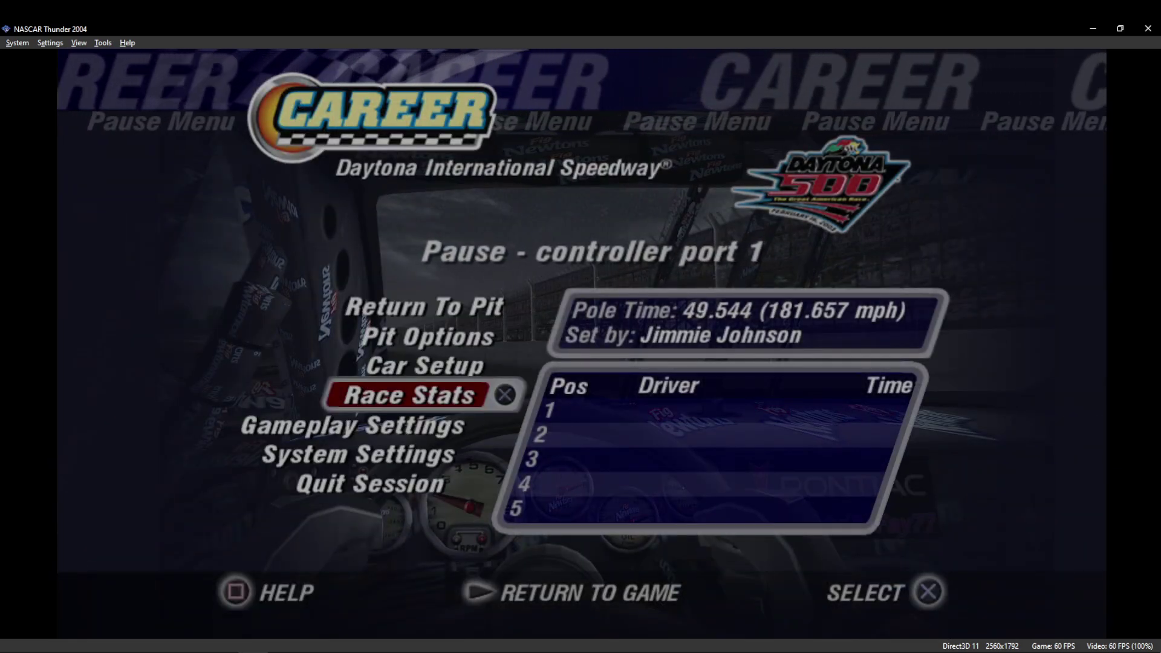
key("Up")
key("Up")
key("Up")
key("Up")
key("Return")
key("Up")
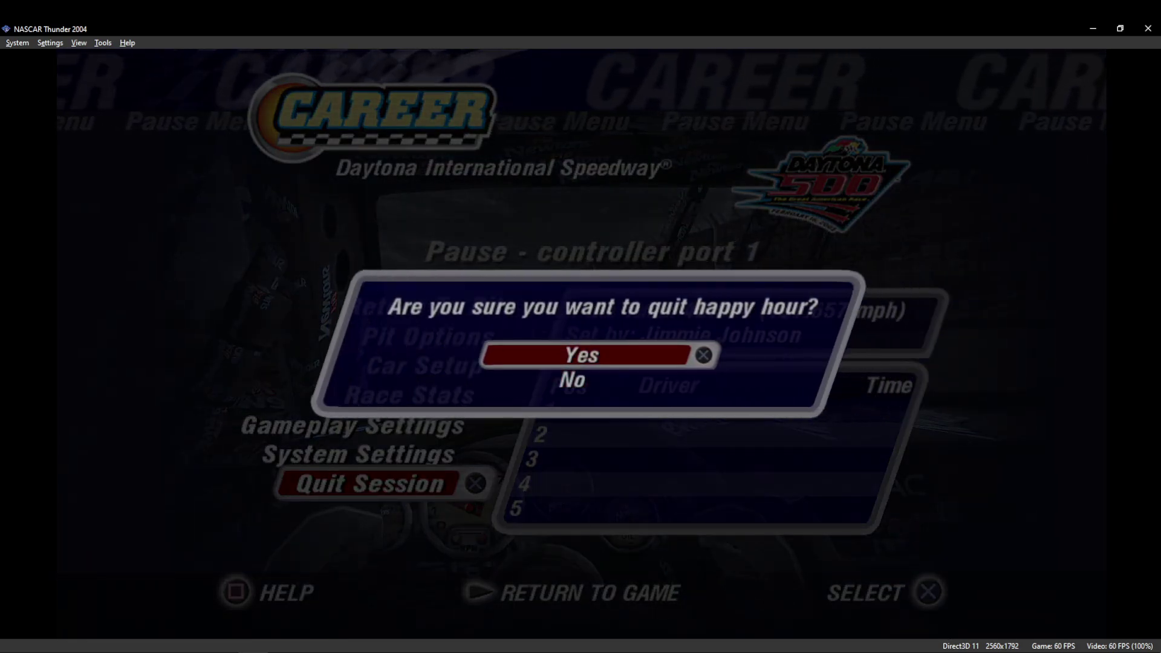
key("Return")
key("Return")
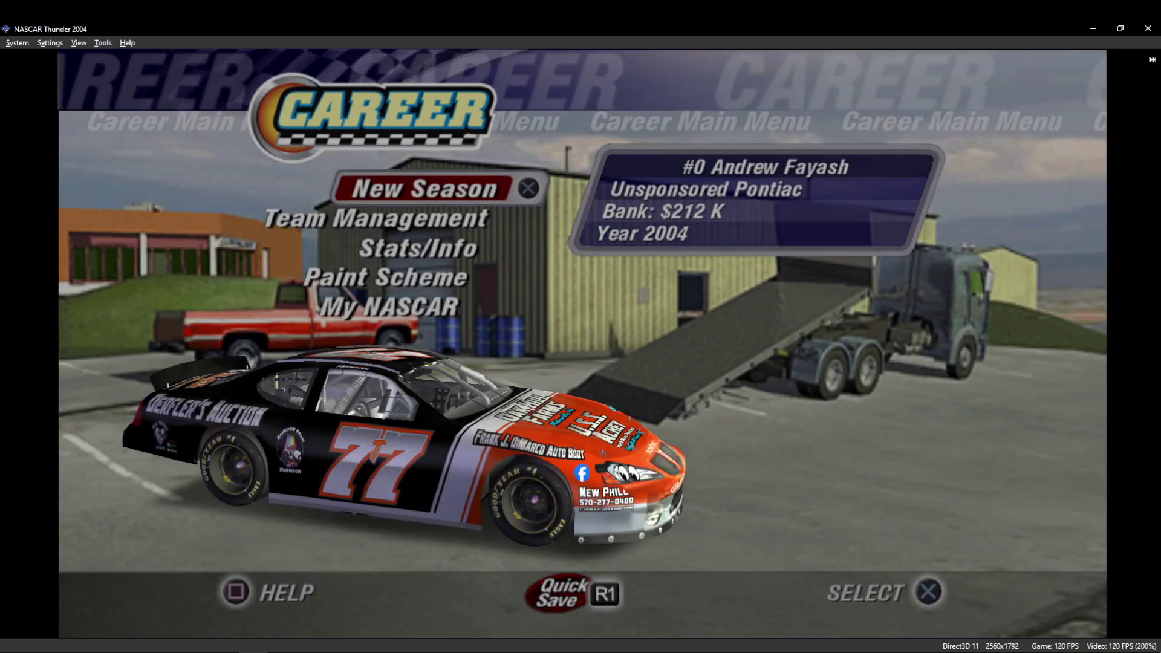
Open the driver standings in the career's Stats/Info section.
key("Down")
key("Down")
key("Return")
key("Right")
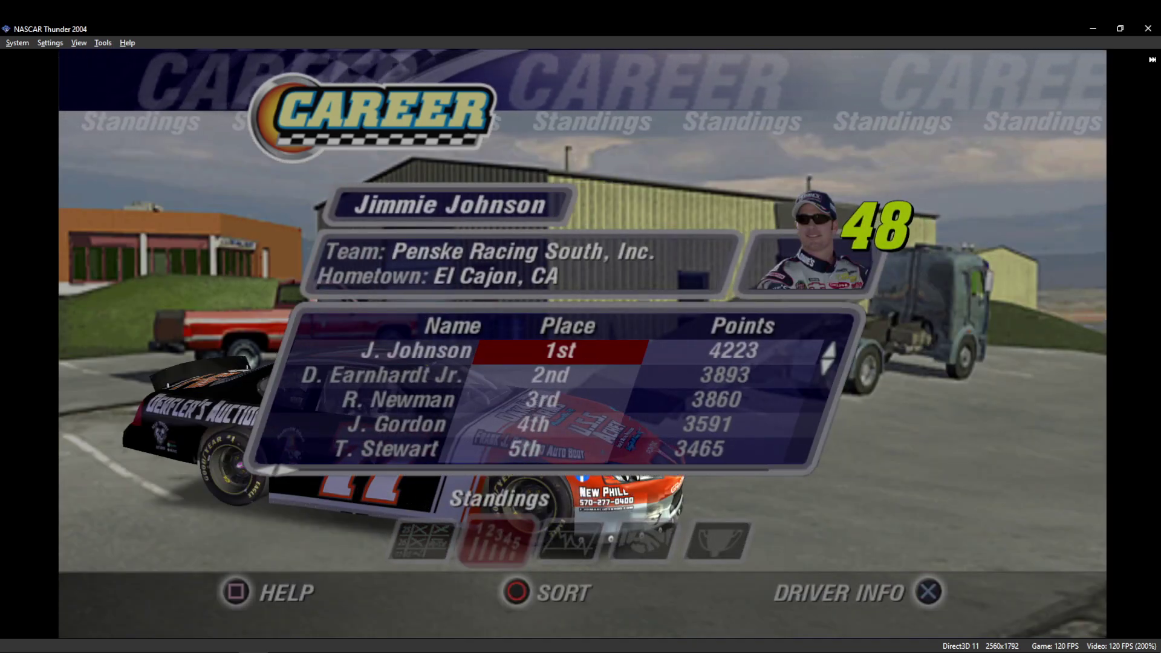
Look through the leading drivers in the career standings and bring up the Behind and Earnings columns.
key("Down")
key("Down")
key("Down")
key("Down")
key("Down")
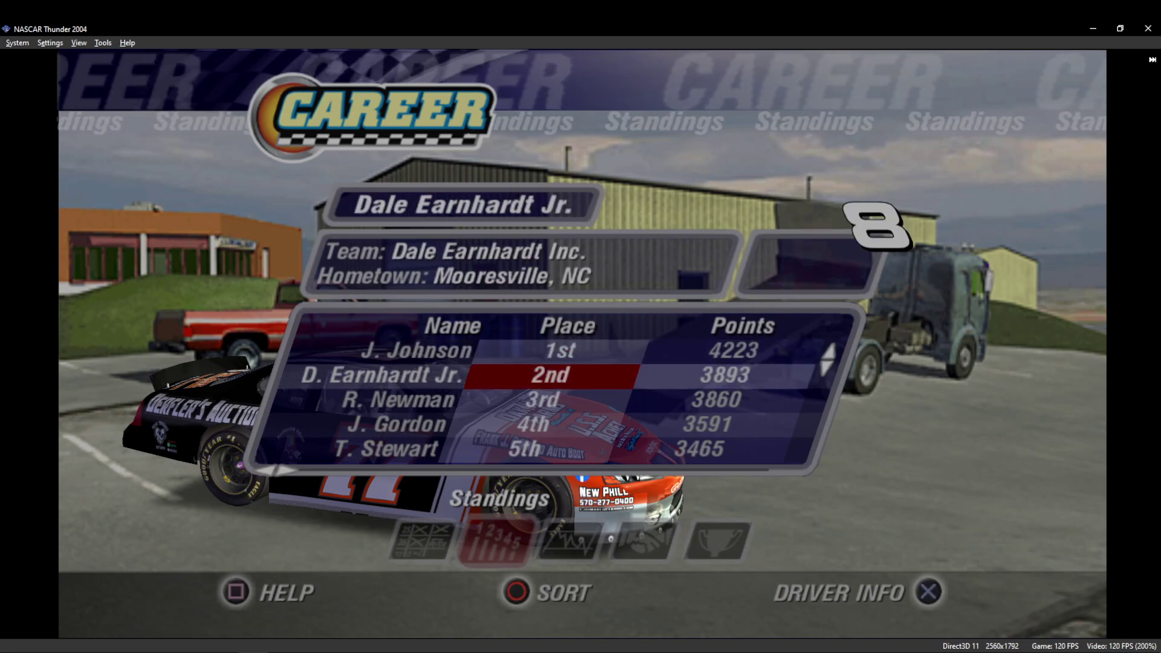
key("Up")
key("Up")
key("Up")
key("Up")
key("Up")
key("Left")
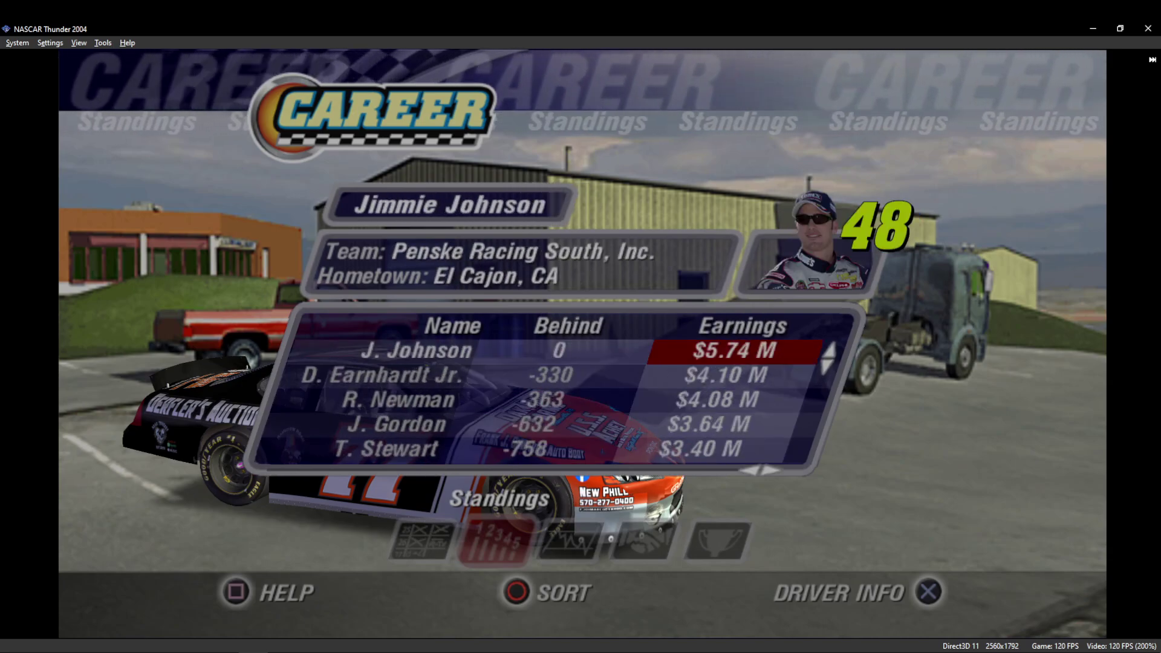
Review the drivers by place and points down to fifth place, and return to the career main menu.
key("Right")
key("Down")
key("Down")
key("Down")
key("Down")
key("Down")
key("Down")
key("Down")
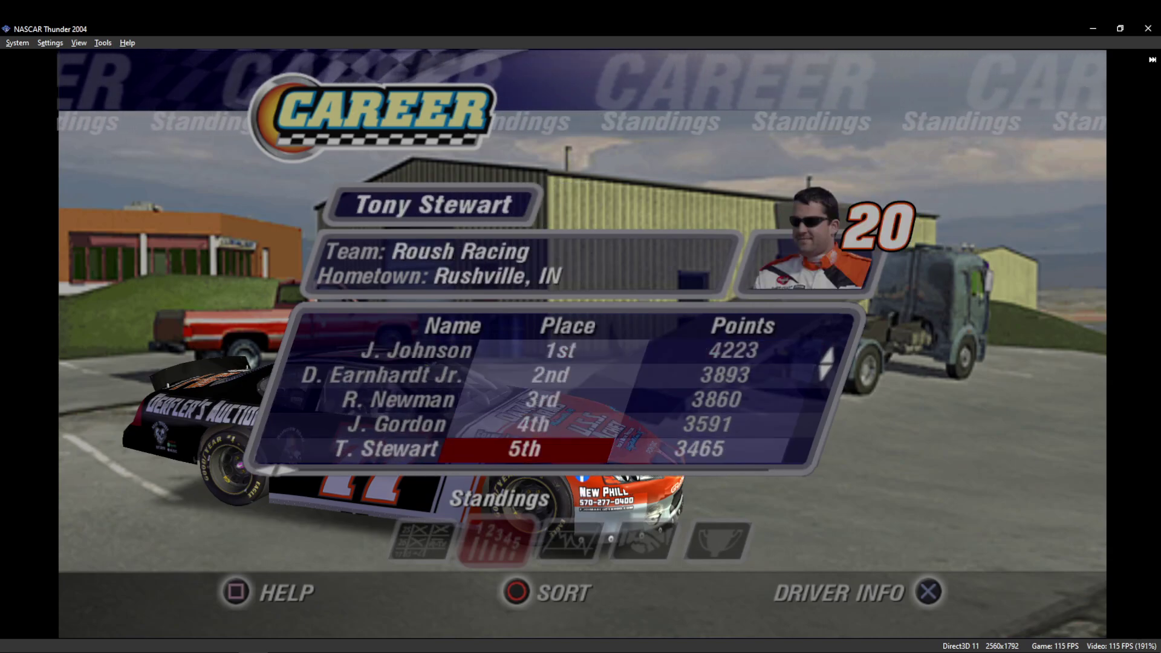
key("Down")
key("Up")
key("Up")
key("Up")
key("Up")
key("Up")
key("Up")
key("Up")
key("Up")
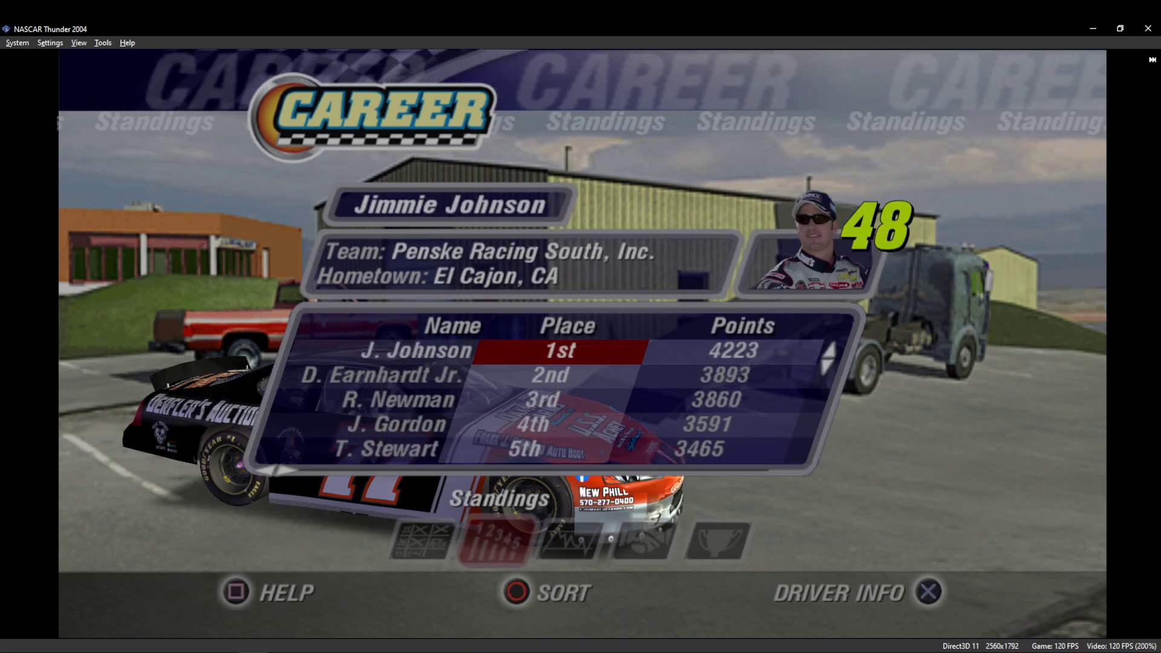
key("i")
key("i")
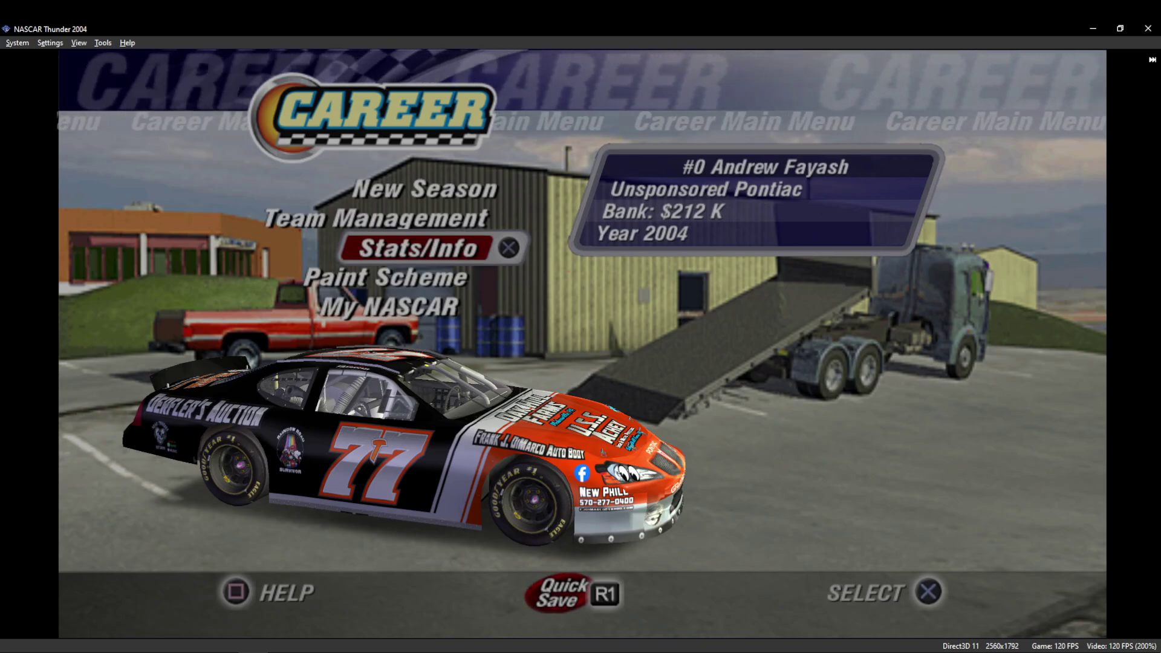
Open Quick Save for the changed Career data and start a new save in an empty entry of memory card slot 2.
key("Up")
key("Up")
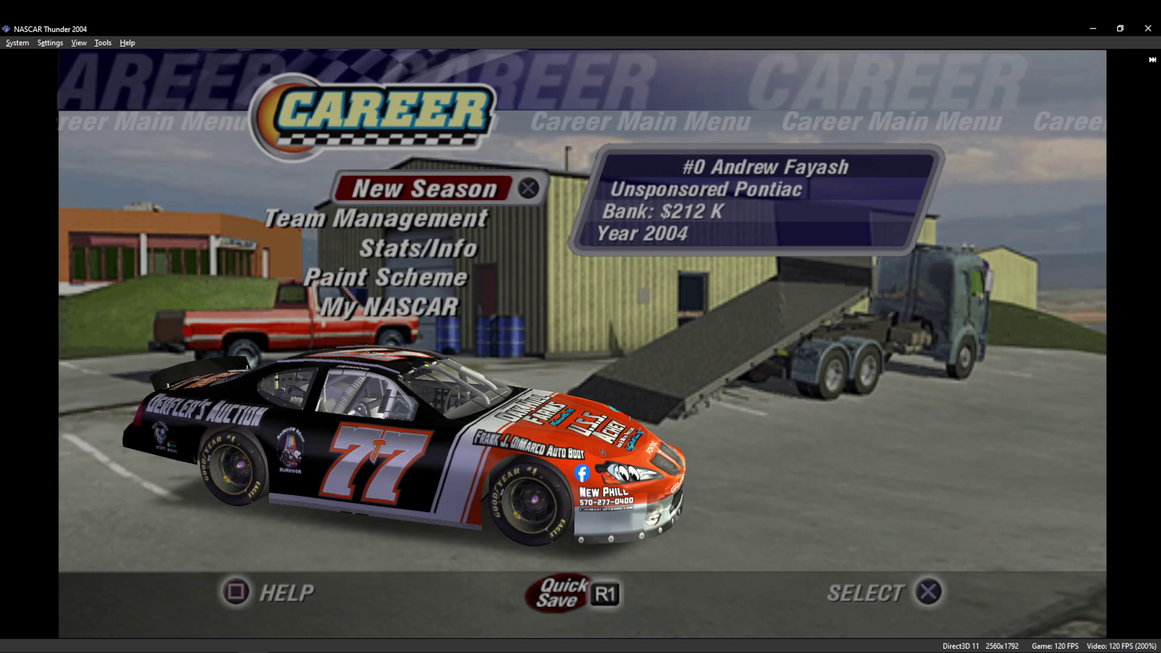
key("e")
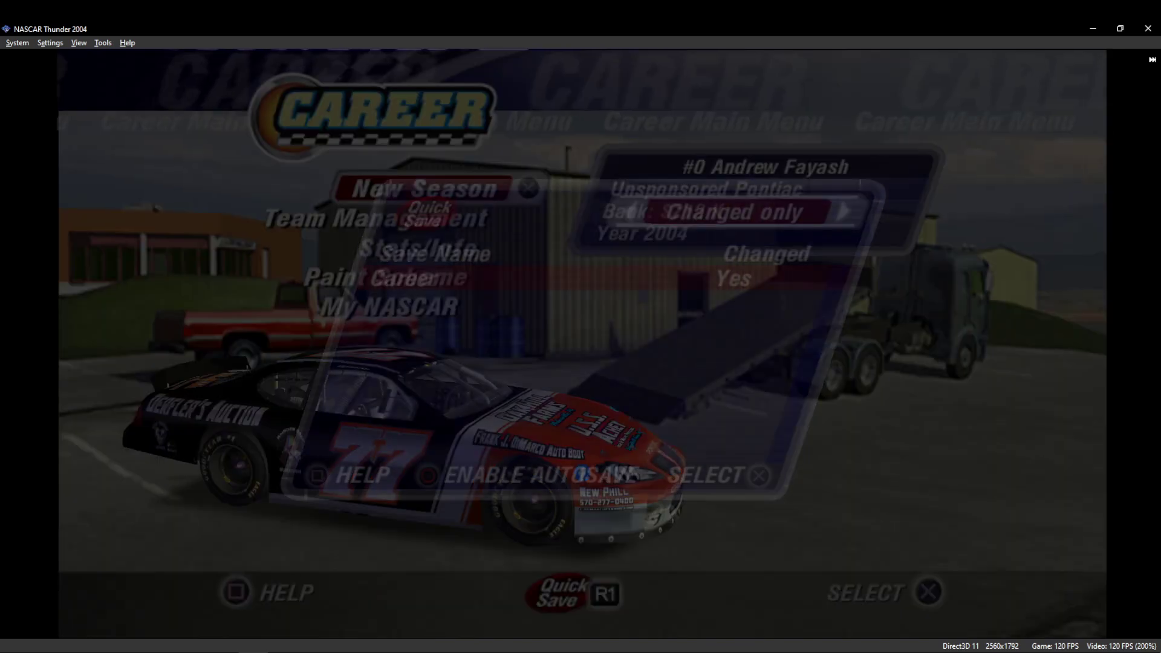
key("k")
key("Down")
key("k")
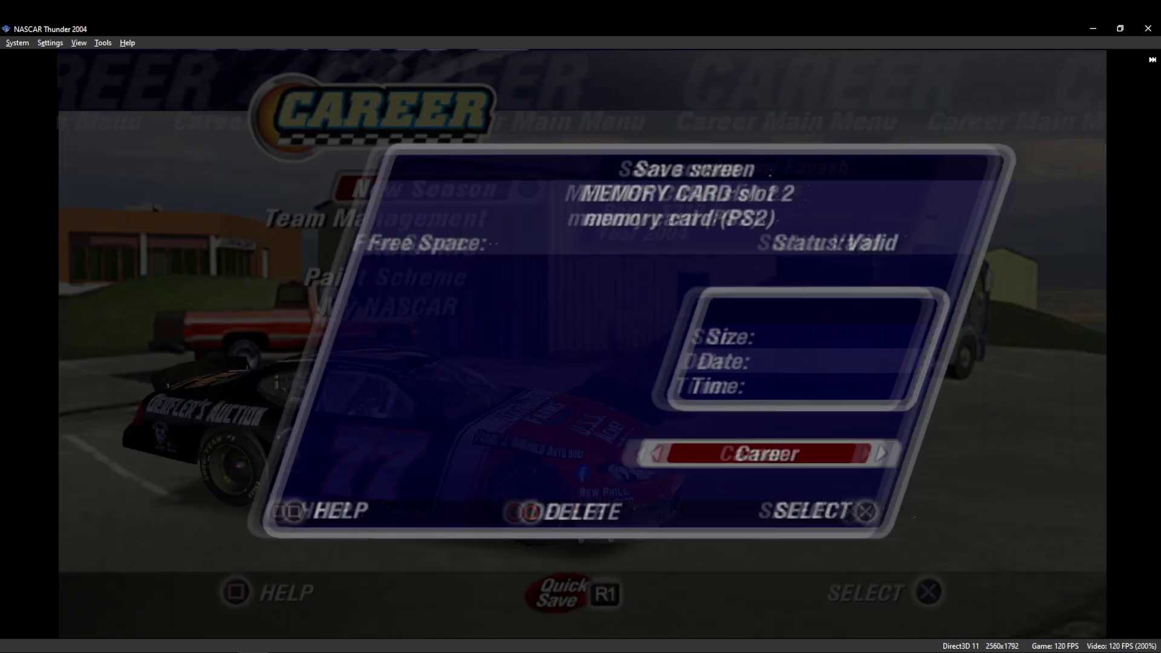
key("Down")
key("k")
Name the new career save 03end and save it to memory card slot 2.
key("Right")
key("Right")
key("Right")
key("Down")
key("Down")
key("Up")
key("Left")
key("Left")
type("0")
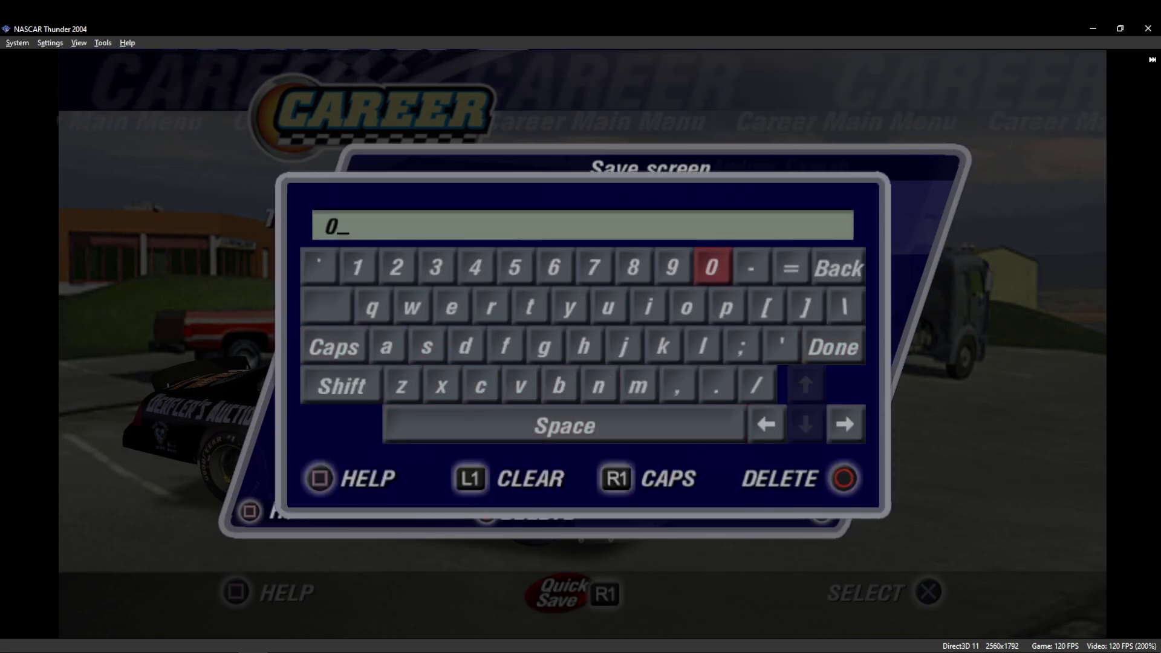
key("Left")
key("Left")
key("Left")
key("Left")
key("Left")
key("Left")
key("Left")
key("Left")
key("Right")
type("3")
key("Down")
type("e")
key("Down")
key("Down")
key("Right")
key("Right")
key("Right")
type("n")
key("Up")
key("Left")
key("Left")
key("Left")
type("d")
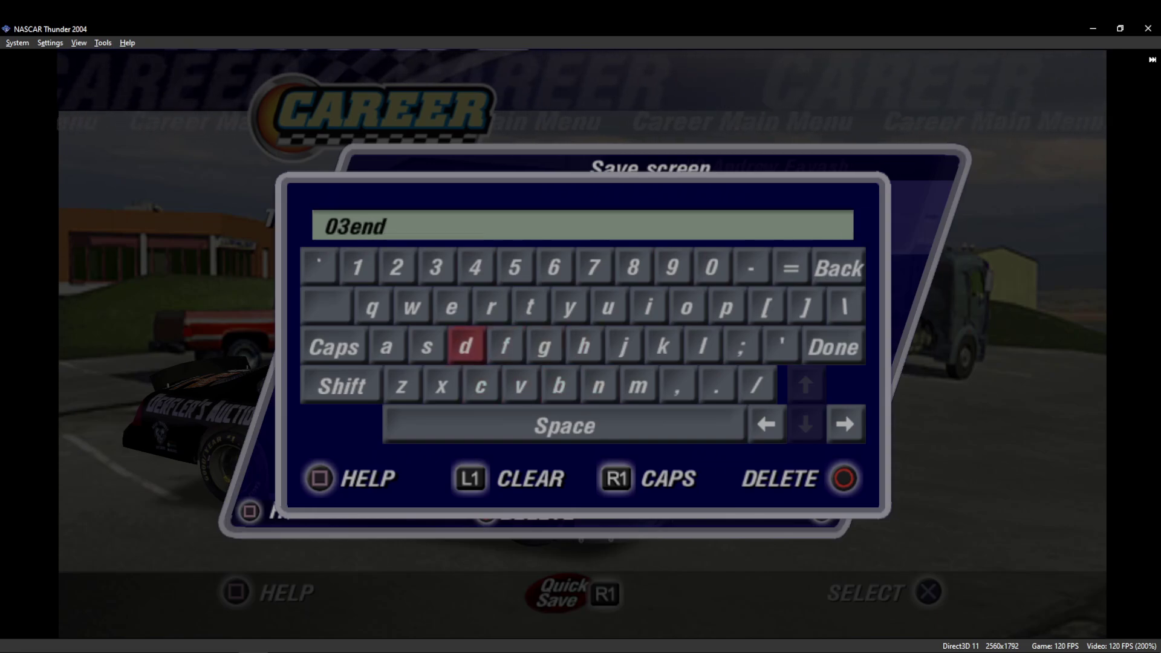
key("Return")
key("Return")
Quick-save the career again, overwriting the Career1 save on memory card slot 2.
key("e")
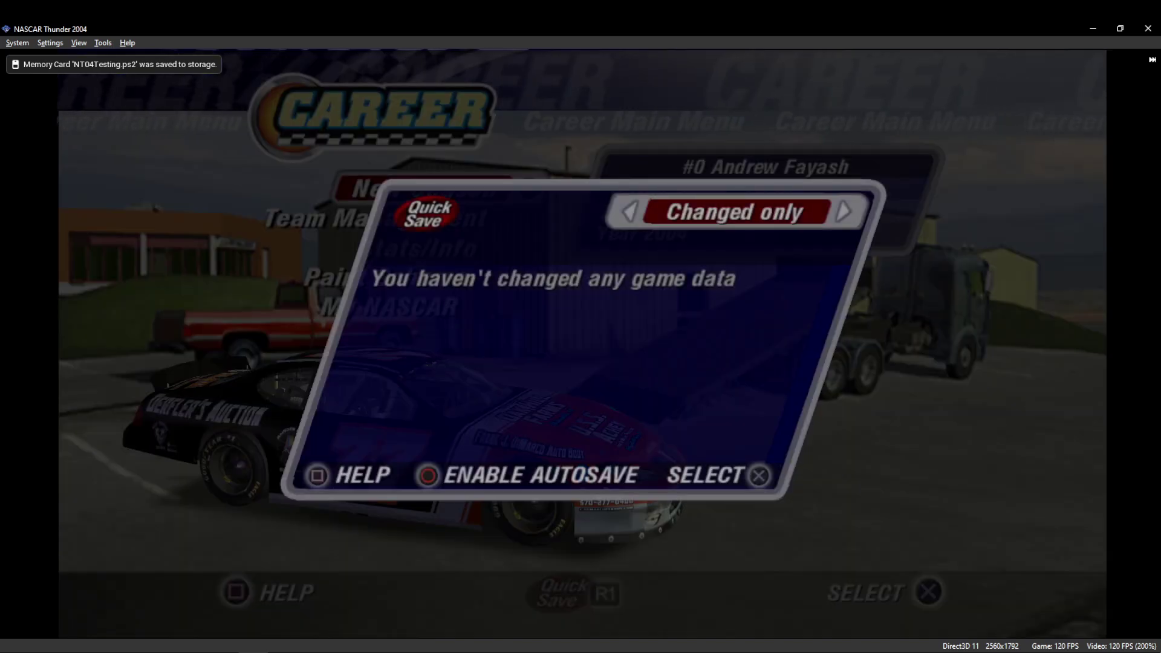
key("Return")
key("Return")
key("Up")
key("Return")
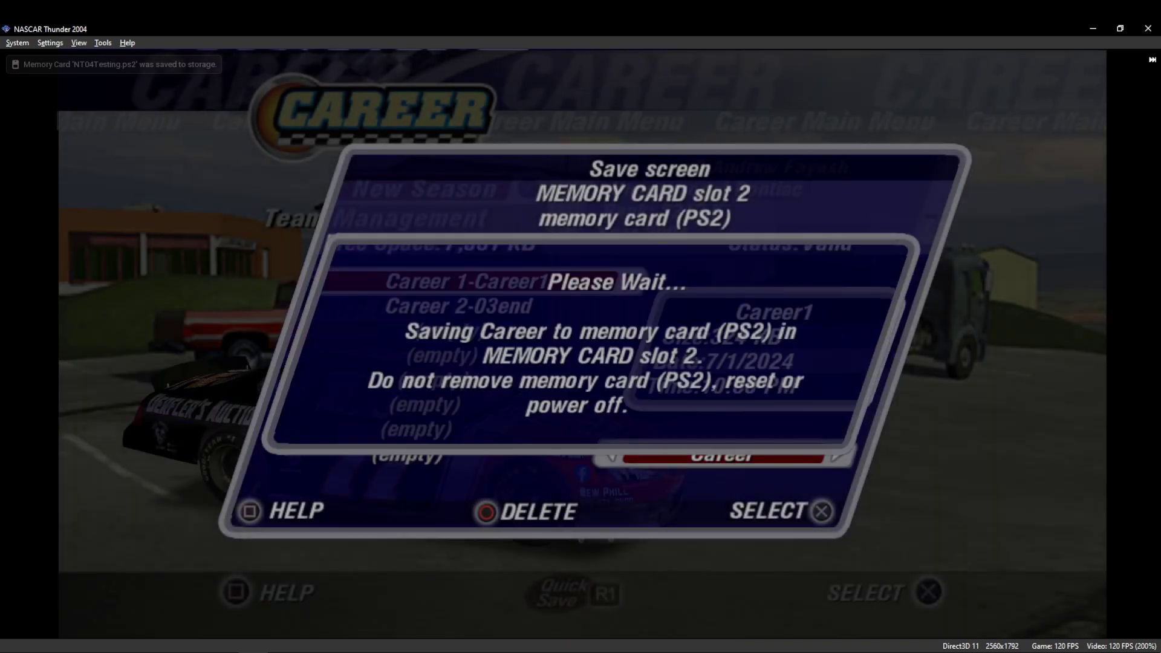
key("Return")
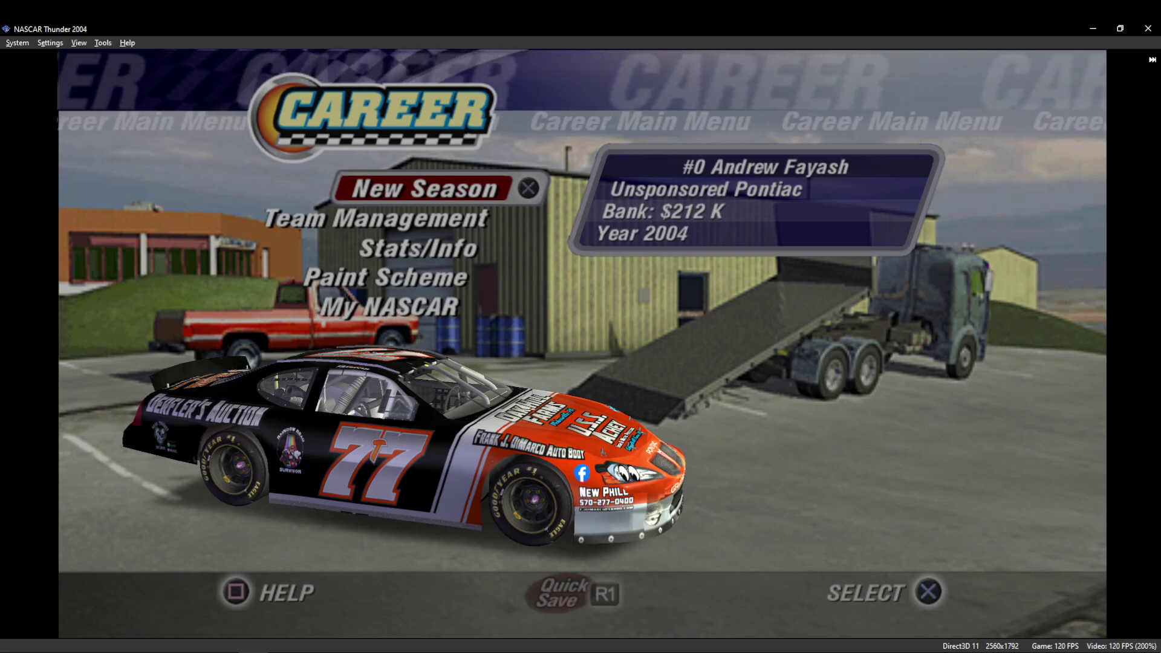
Start a new career season and confirm the stats reset with Yes.
key("Return")
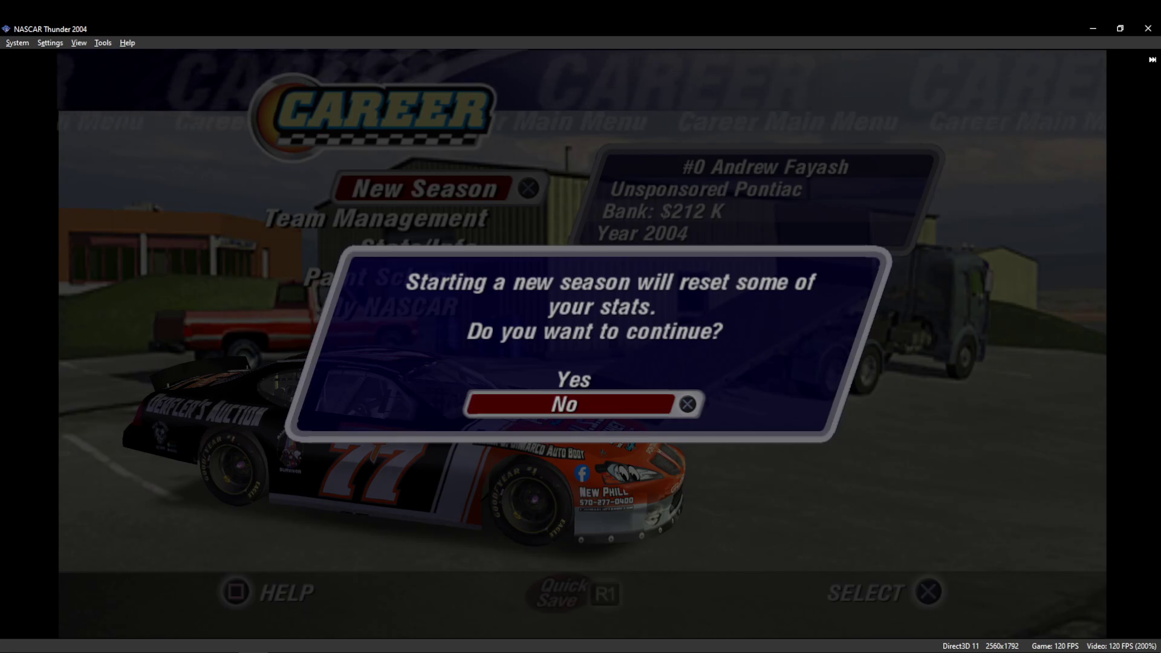
key("Up")
key("Down")
key("Up")
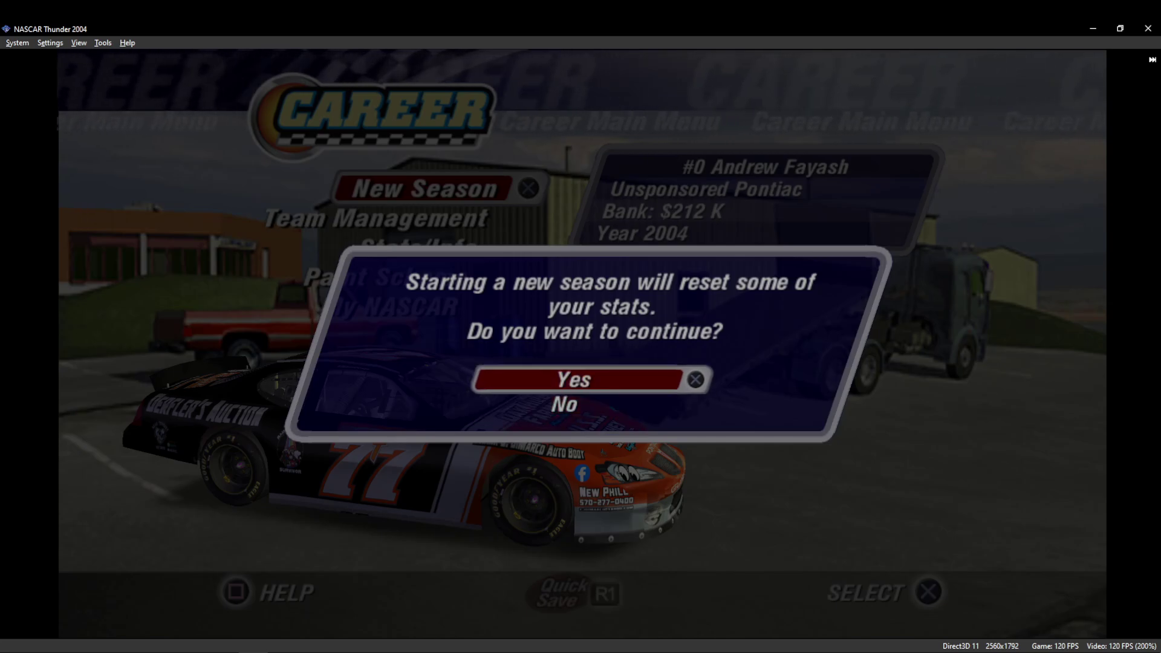
key("Return")
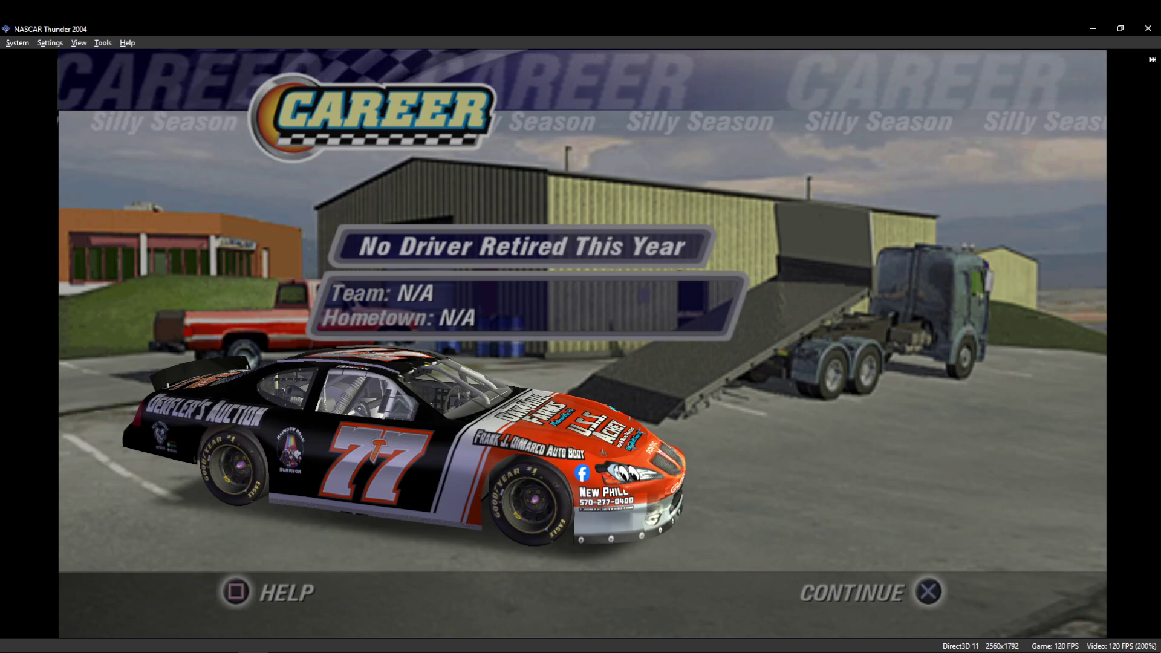
Continue past the Silly Season screen into the new season, keeping the current settings.
key("Return")
key("Up")
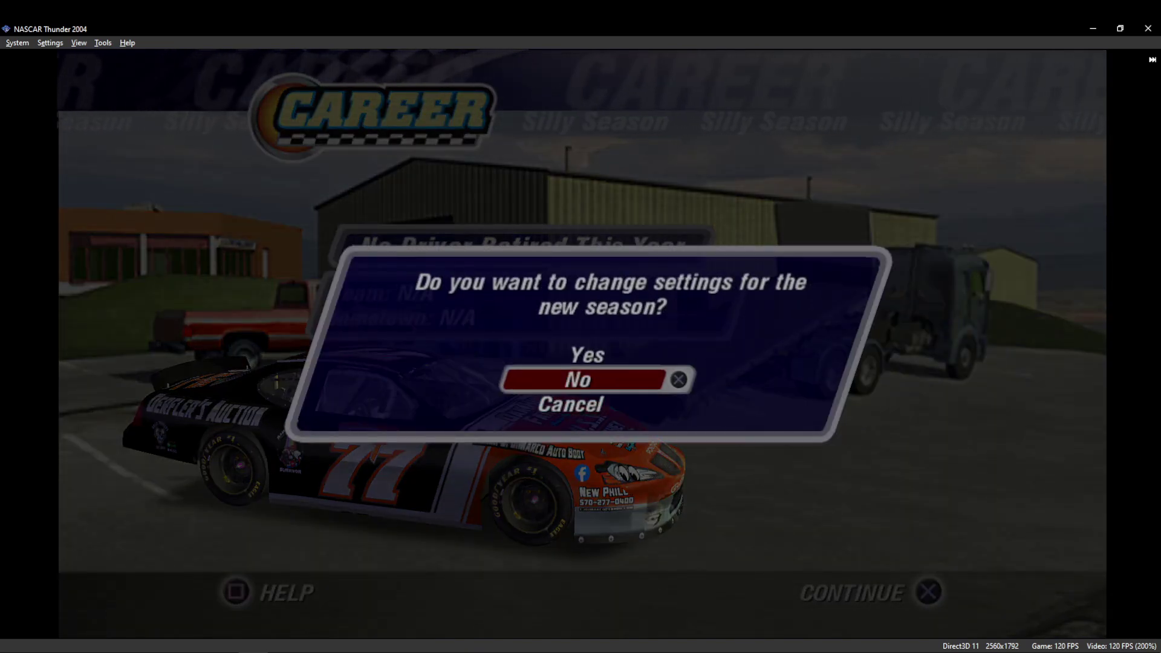
key("Return")
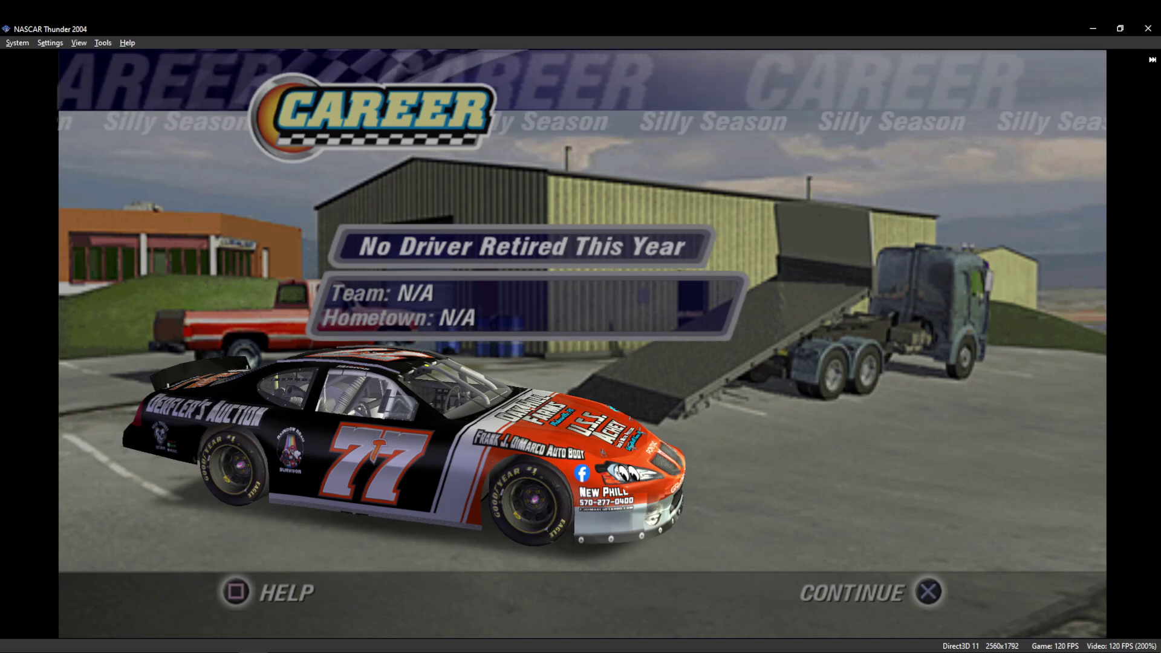
key("Return")
key("Return")
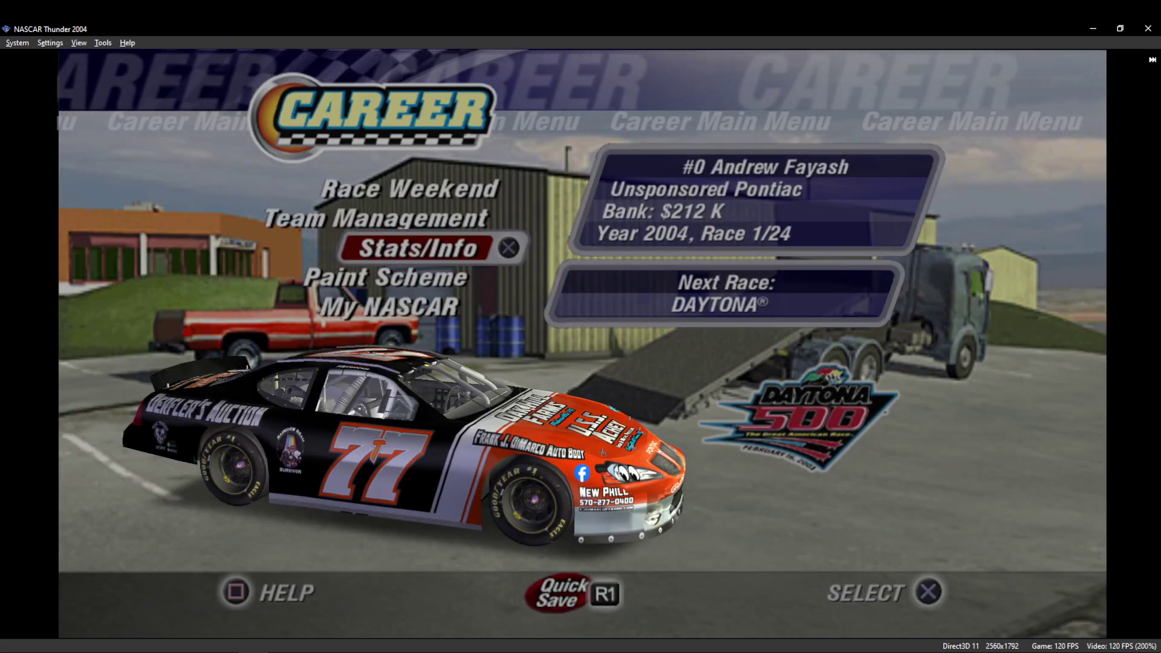
Examine the new season's race schedule from the Daytona 500 to the Brickyard 400, and return to Race Weekend in the career main menu.
key("Up")
key("Up")
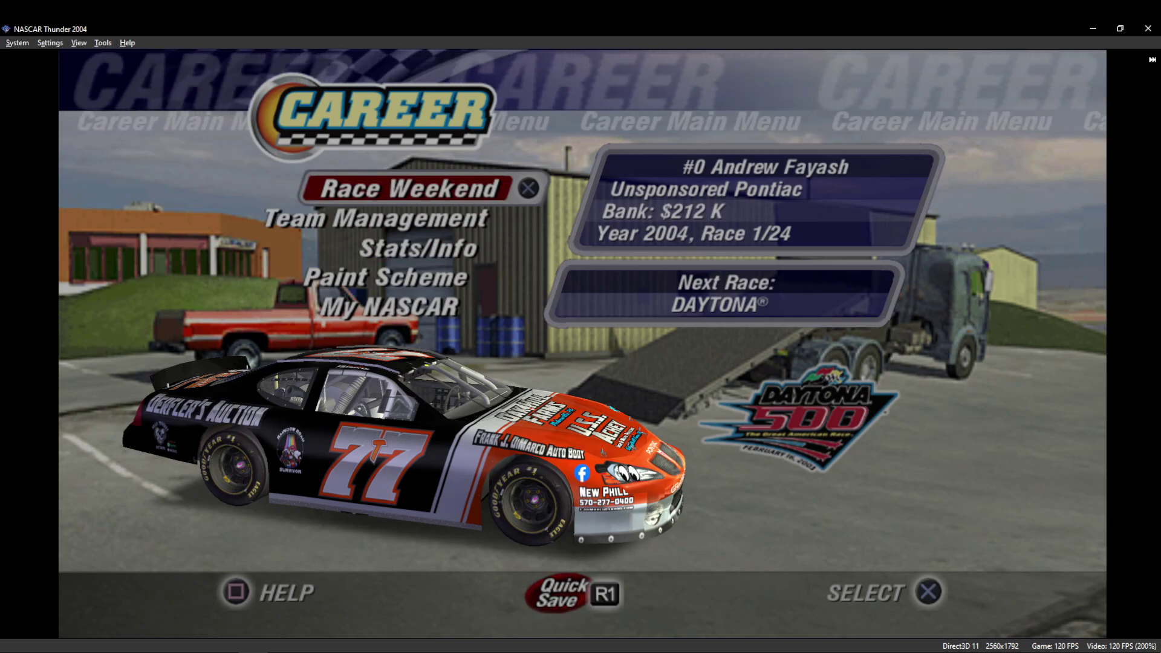
key("Down")
key("Down")
key("Return")
key("Return")
key("Down")
key("Down")
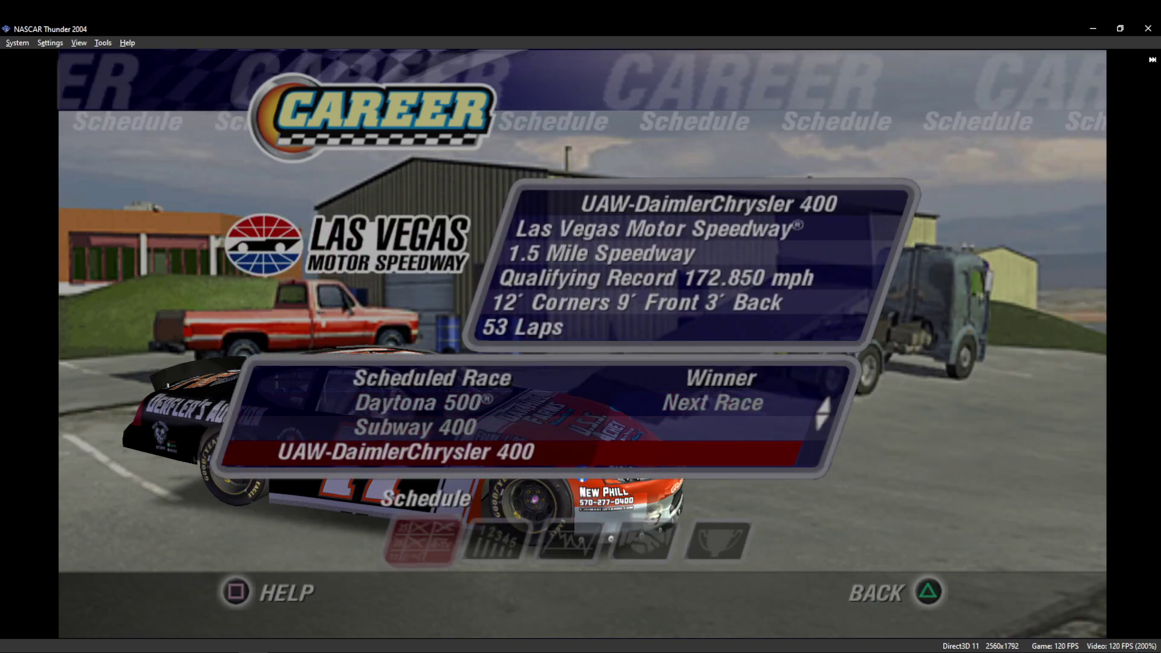
key("Down")
key("Down")
key("Down")
key("Down")
key("Down")
key("Down")
key("Down")
key("Down")
key("Down")
key("Down")
key("Down")
key("Down")
key("Down")
key("Down")
key("Down")
key("Down")
key("Escape")
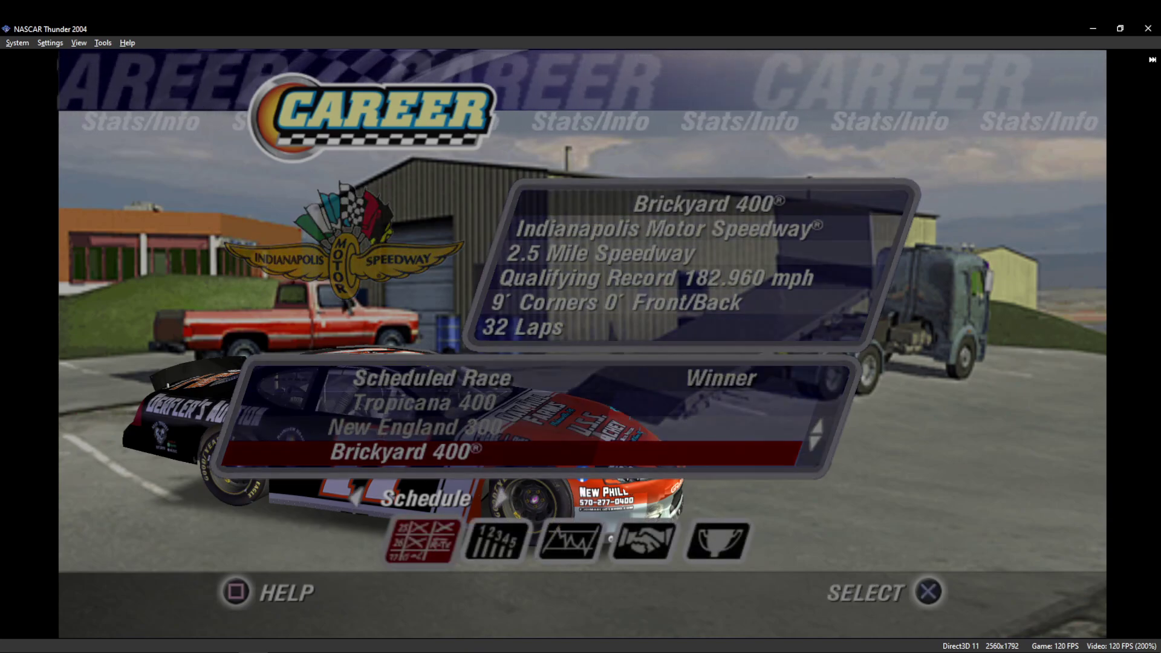
key("Escape")
key("Up")
key("Up")
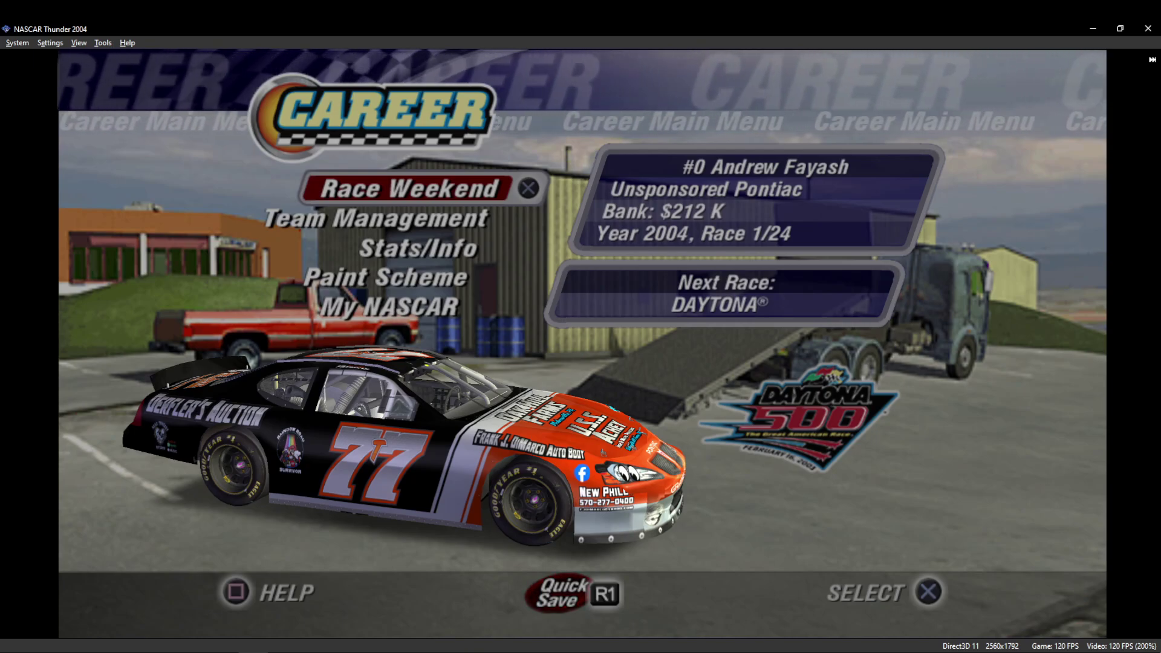
left_click(103, 650)
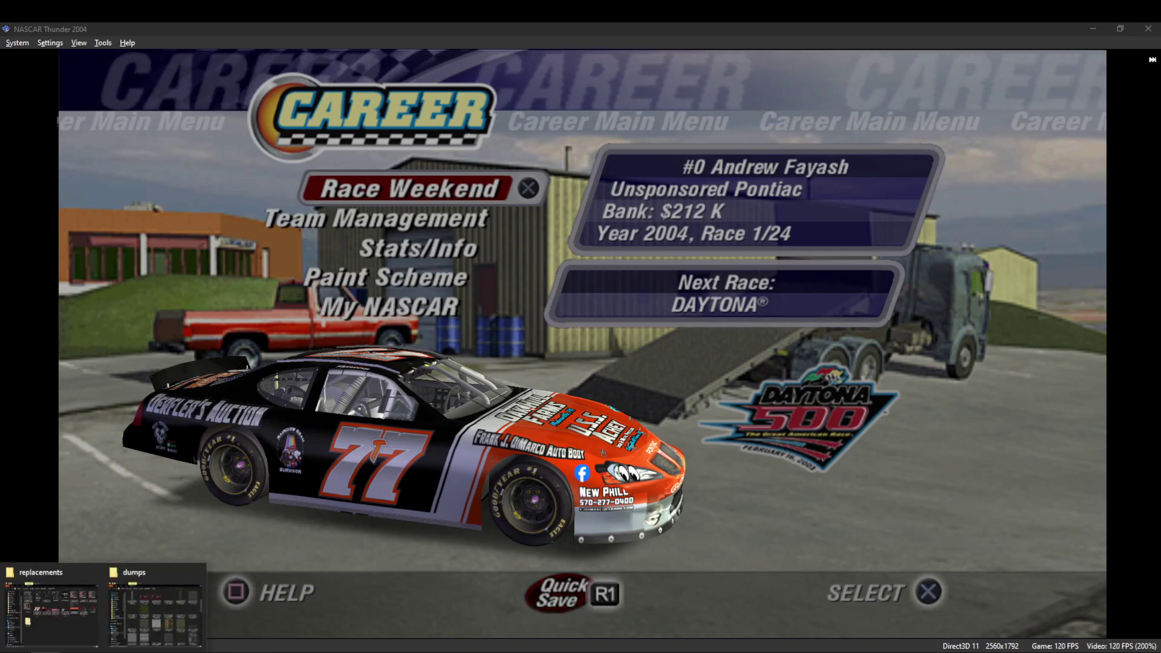
left_click(51, 607)
left_click(723, 507)
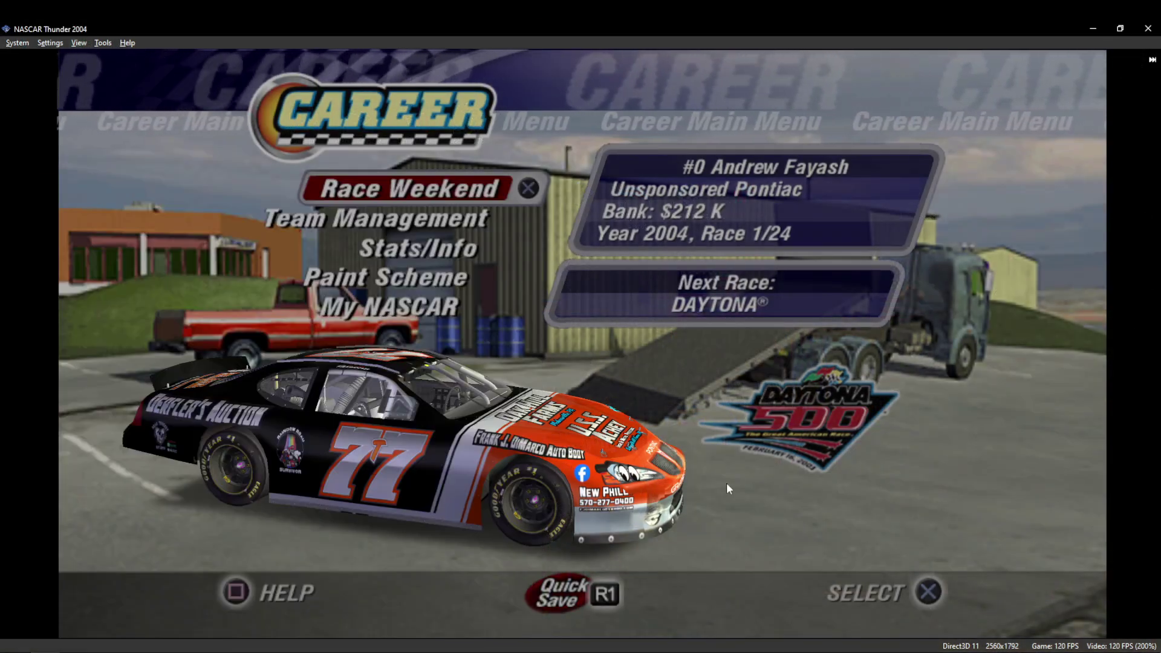
Save the new-season career over the Career1 save on memory card slot 2, and shut down the game without saving its state.
key("e")
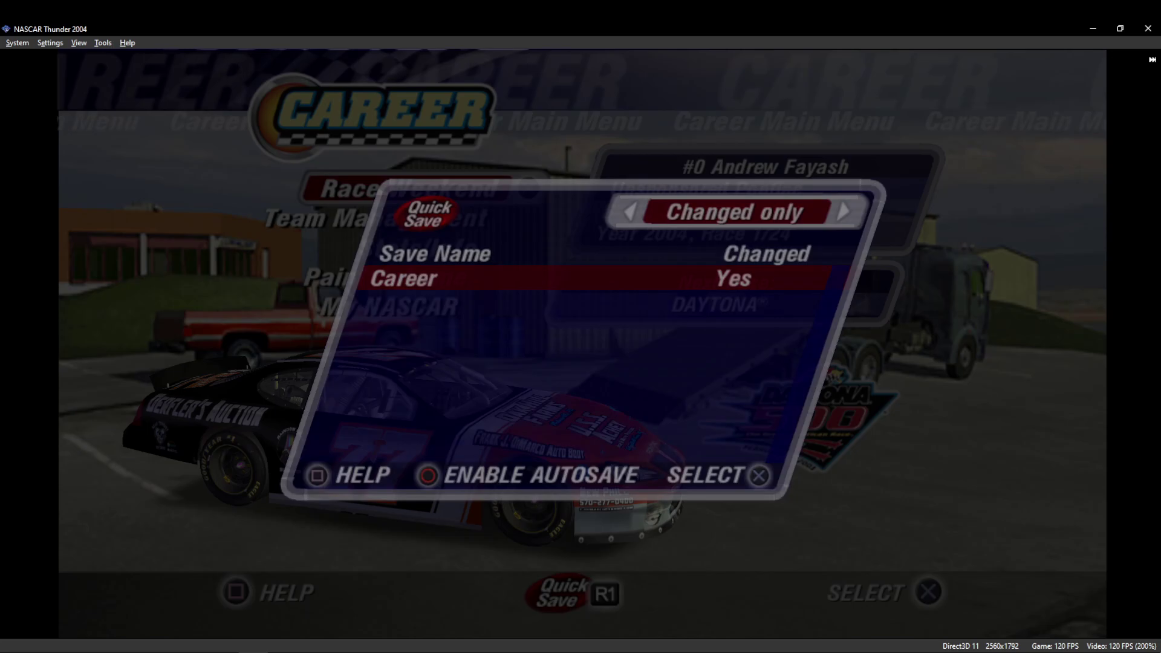
key("k")
key("Down")
key("k")
key("Down")
key("k")
key("k")
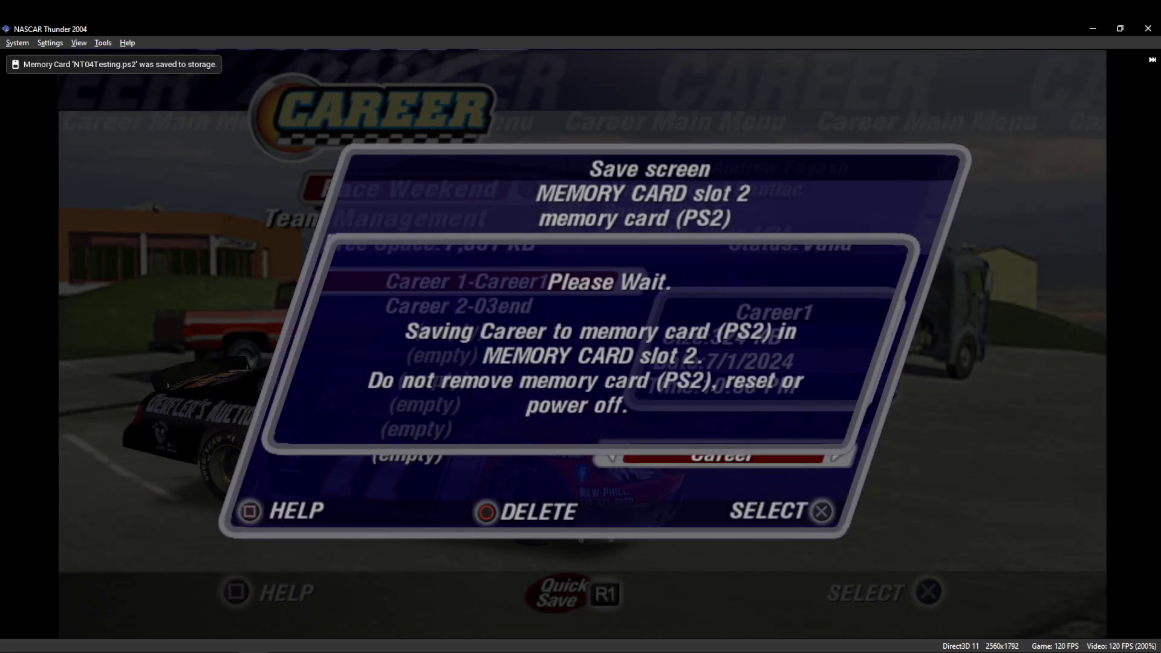
key("k")
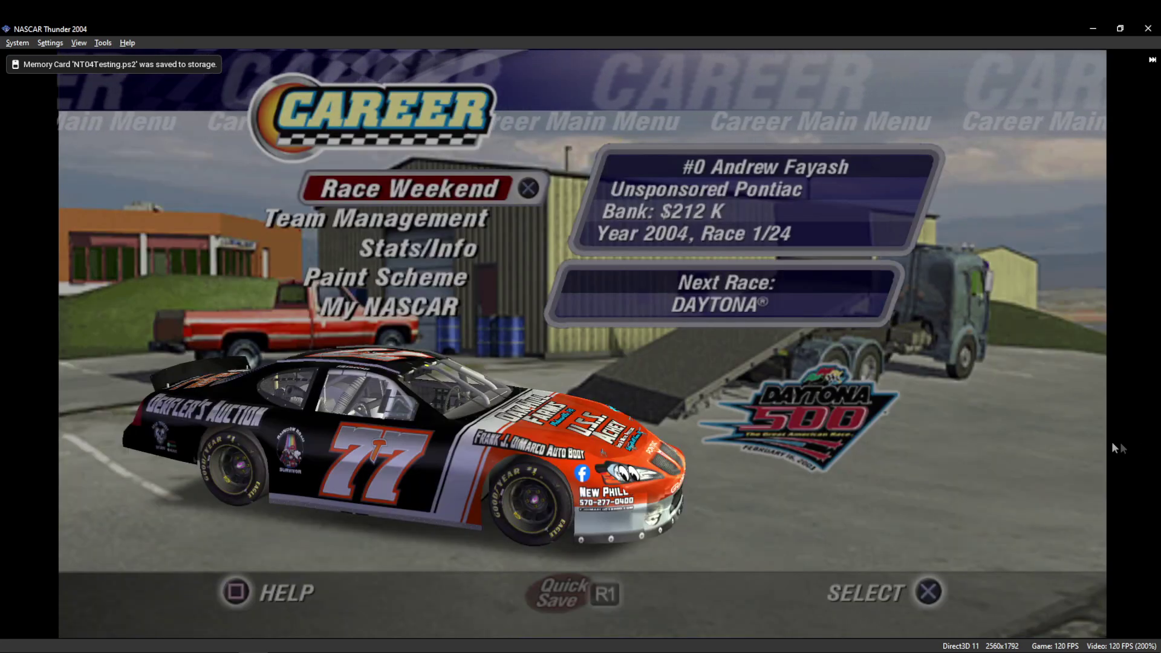
left_click(17, 43)
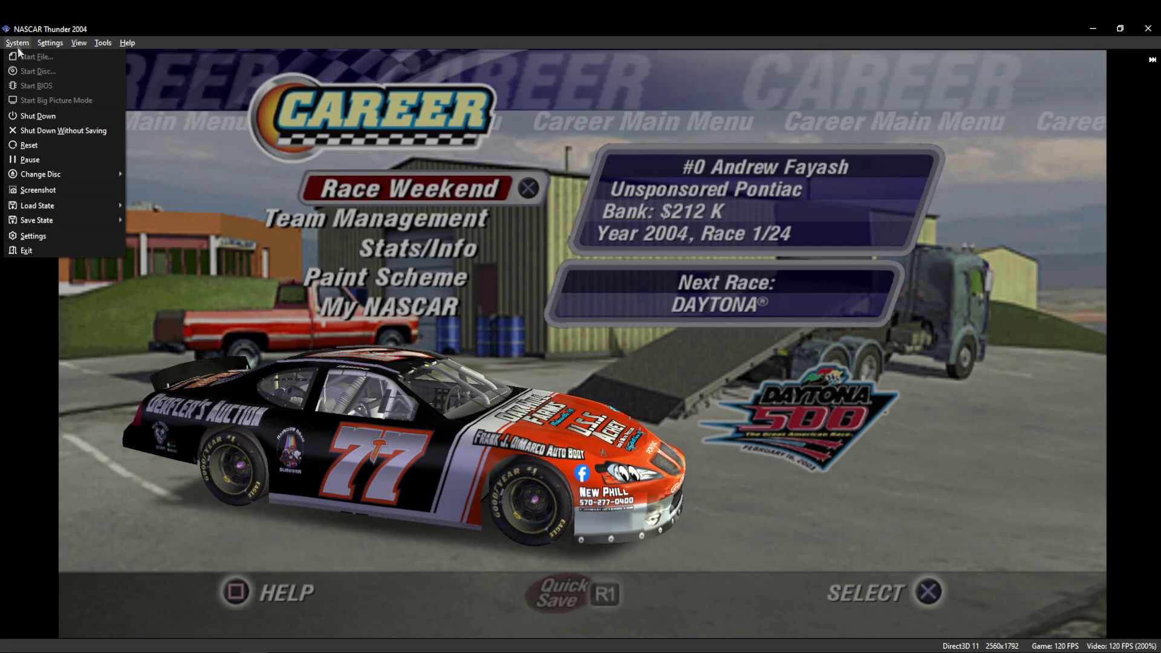
left_click(53, 131)
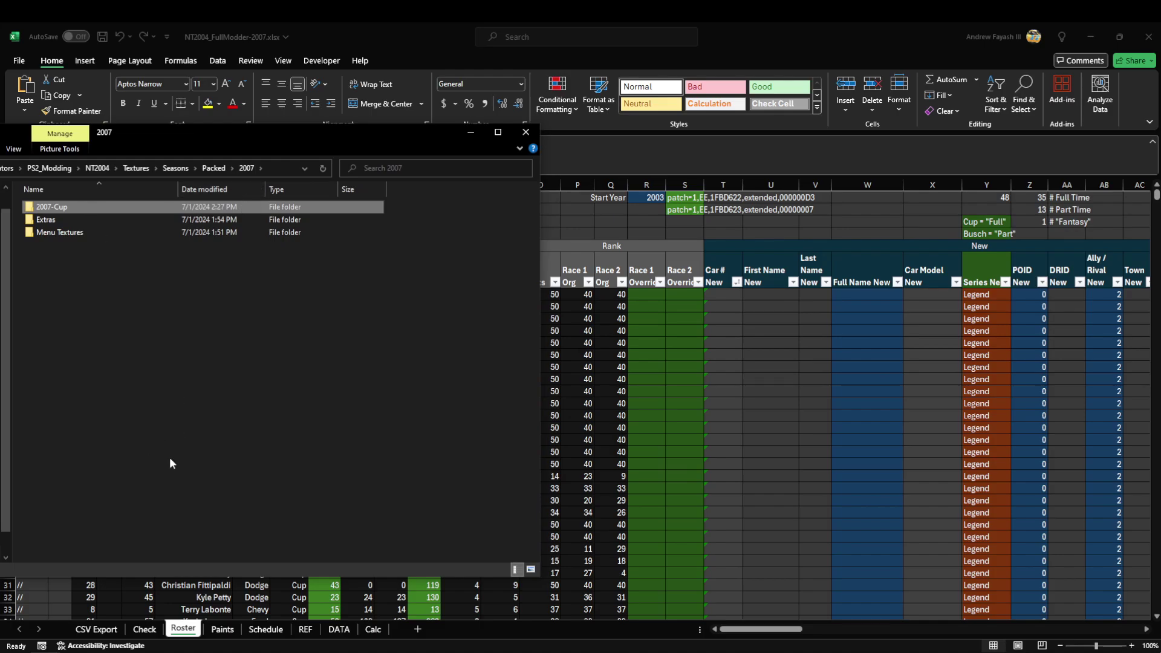
In File Explorer, copy the 2007-Cup folder into the SLUS-20824 replacements folder and delete the 2004-Cup folder there.
left_click(95, 601)
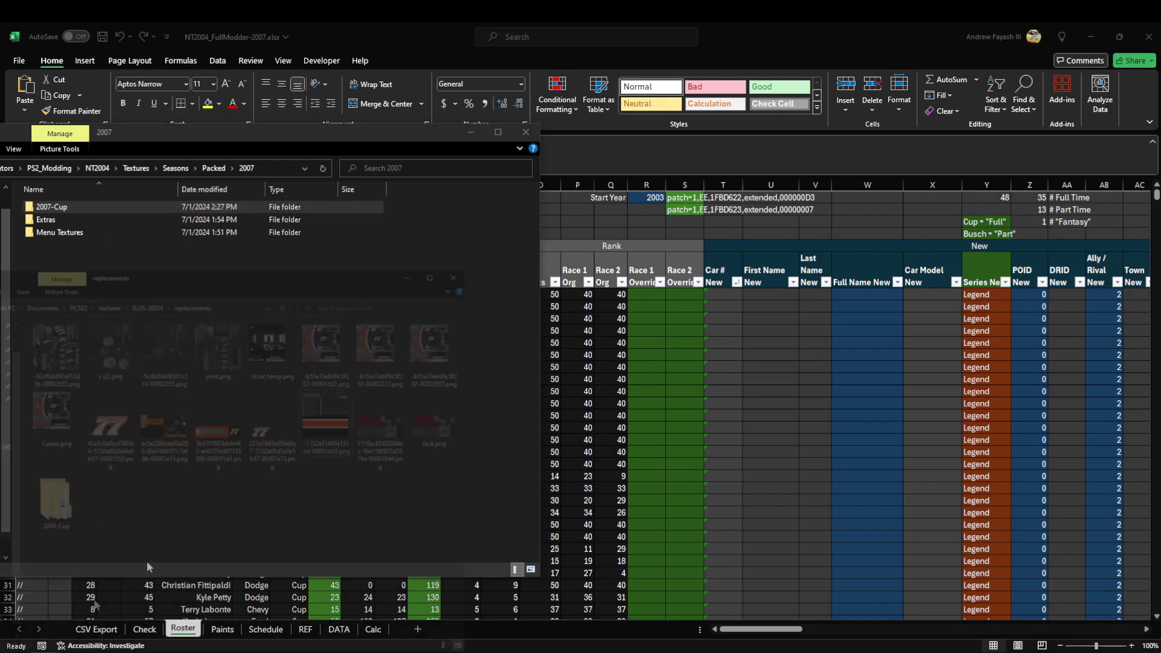
key("ctrl+v")
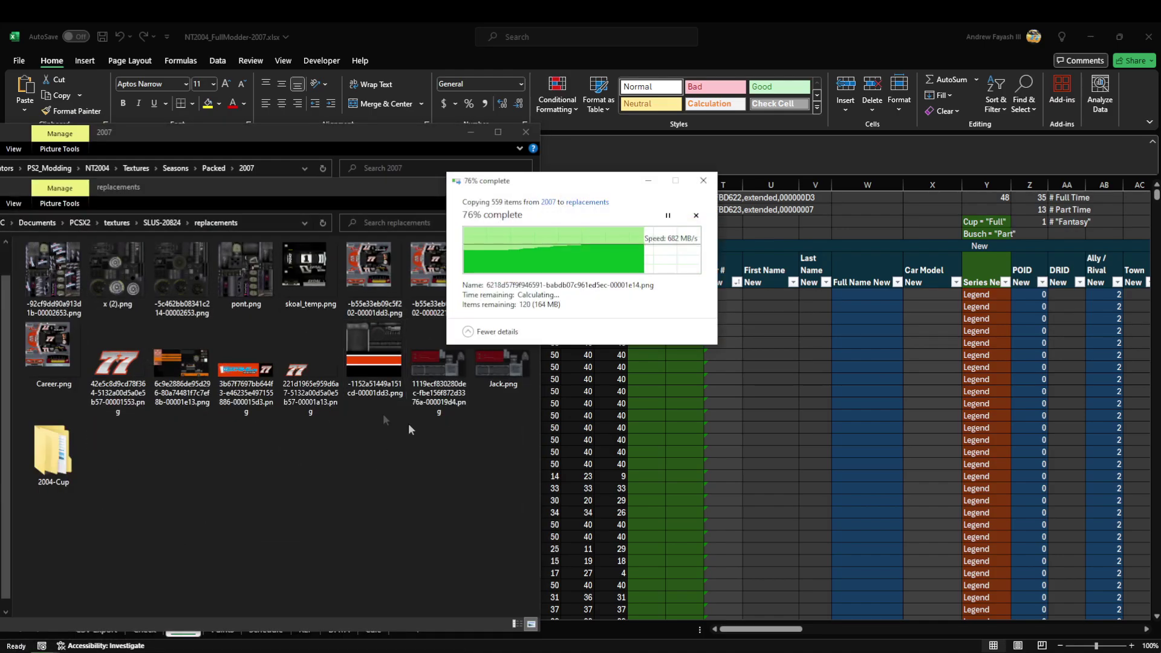
left_click(52, 460)
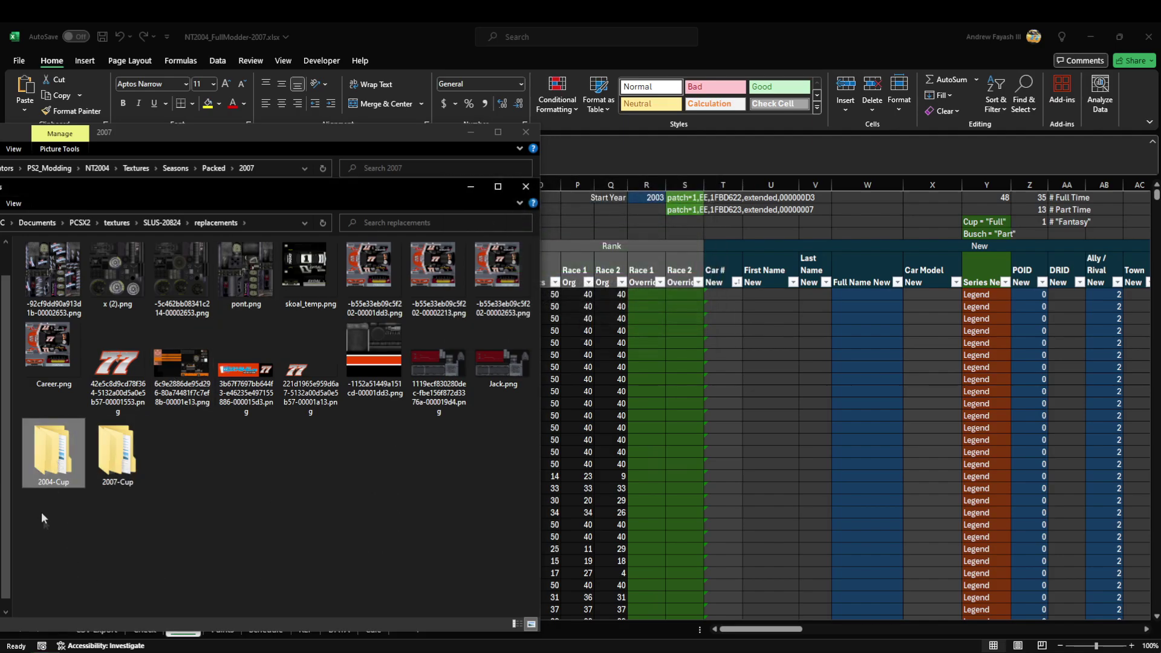
key("Delete")
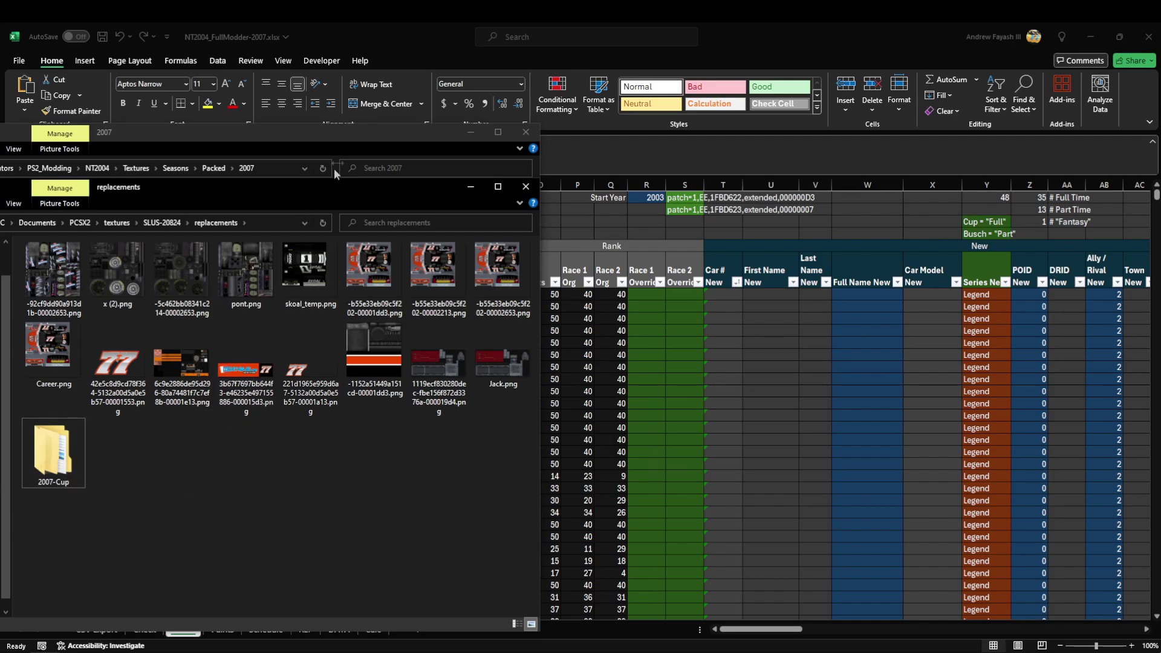
left_click(356, 139)
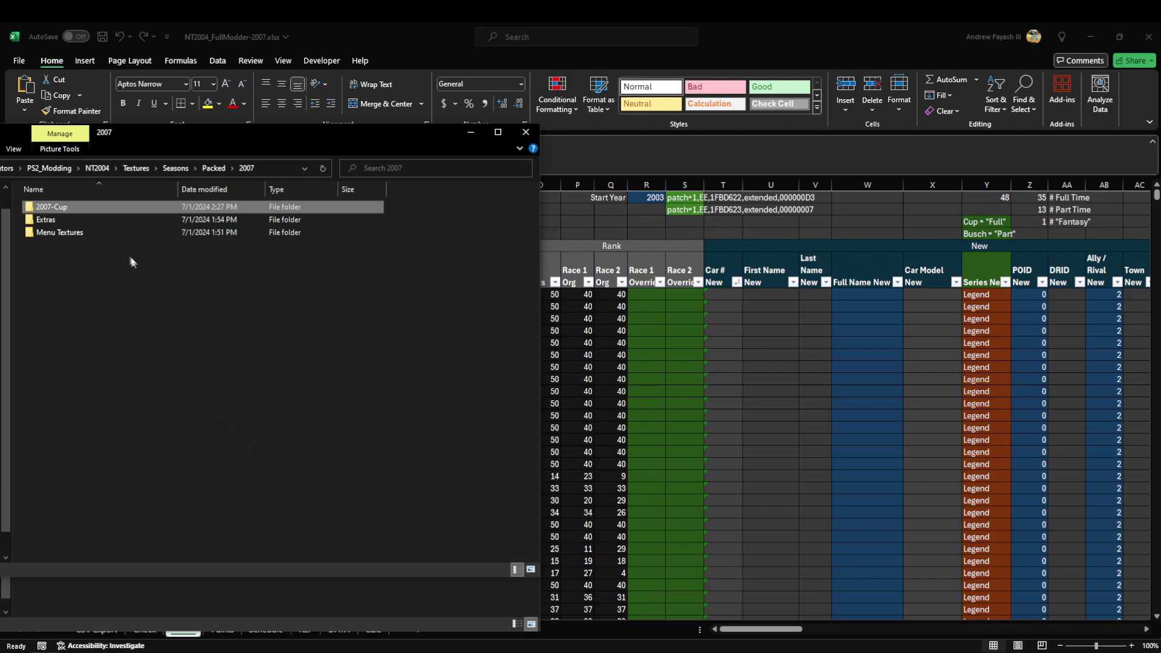
Examine the 26-Ricky Bobby textures in the 2007 pack's Extras folder, compare with the replacements folder, and return to the 2007 folder.
double_click(73, 221)
double_click(71, 240)
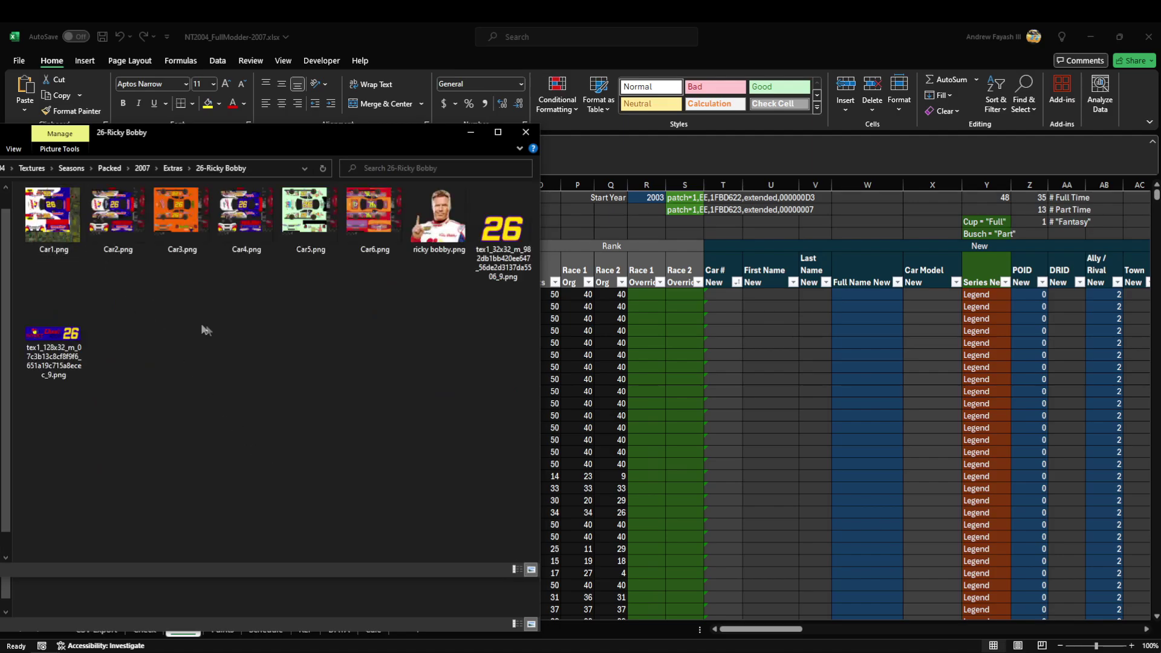
left_click(260, 610)
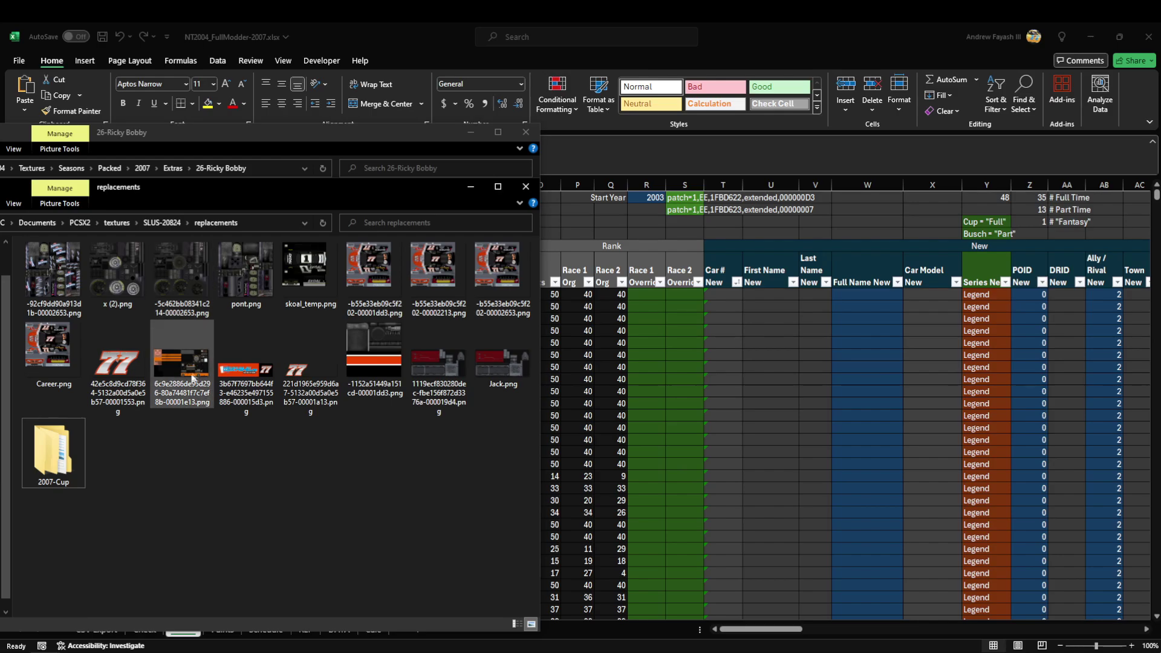
left_click(308, 141)
key("alt+Left")
key("alt+Left")
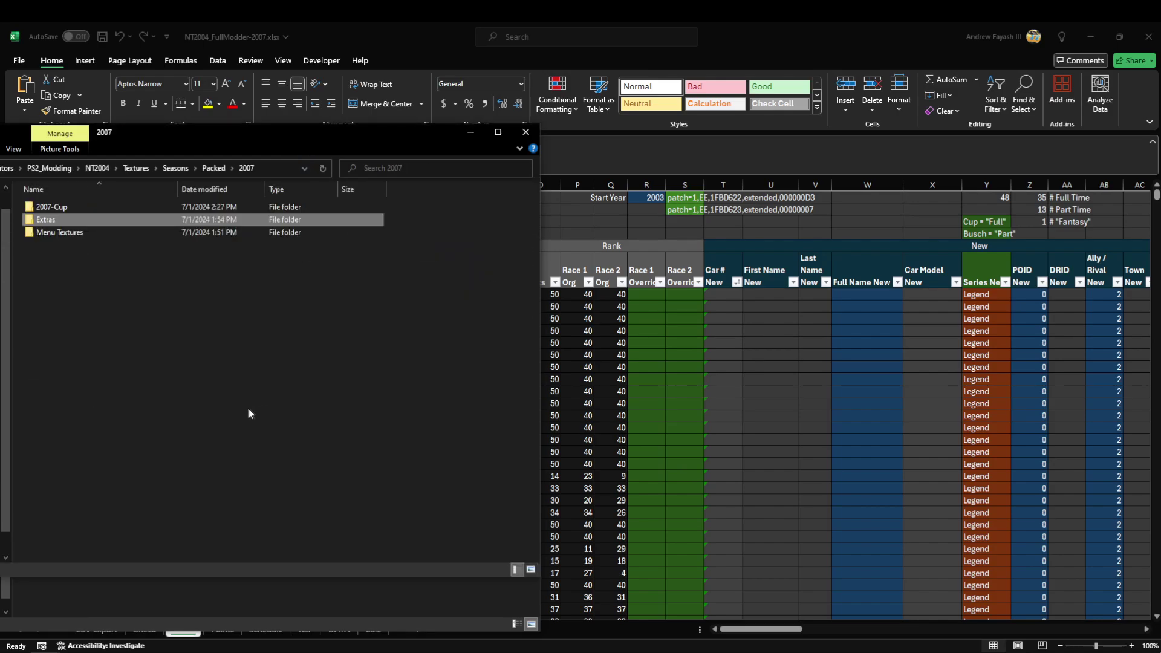
Copy the 2007 pack's Menu Textures folder into the SLUS-20824 replacements folder and check the textures inside it.
left_click(363, 596)
key("alt+Right")
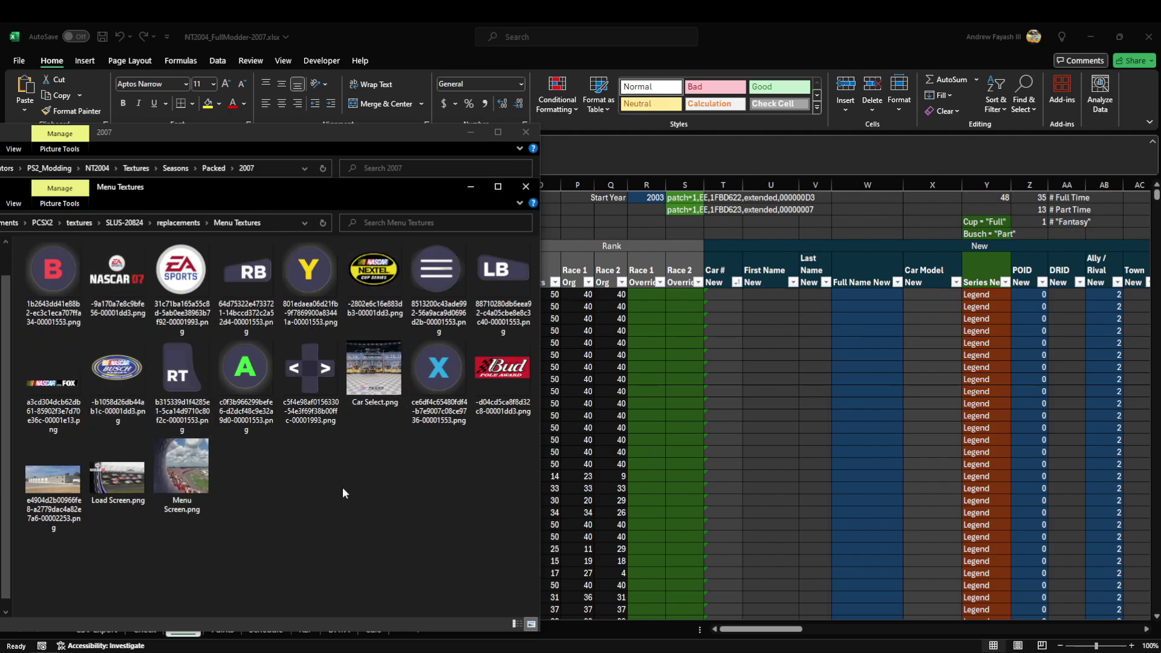
key("alt+Left")
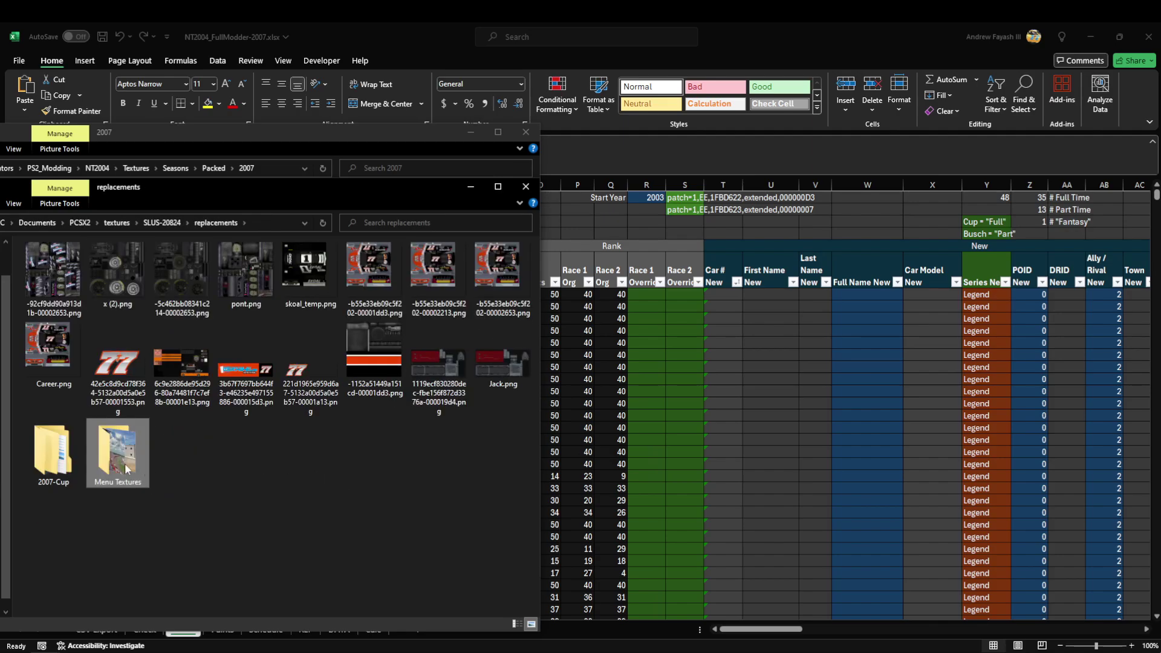
Switch to the NT2004_FullModder-2007.xlsx workbook in Excel and copy the whole of column A on the Roster sheet.
left_click(412, 23)
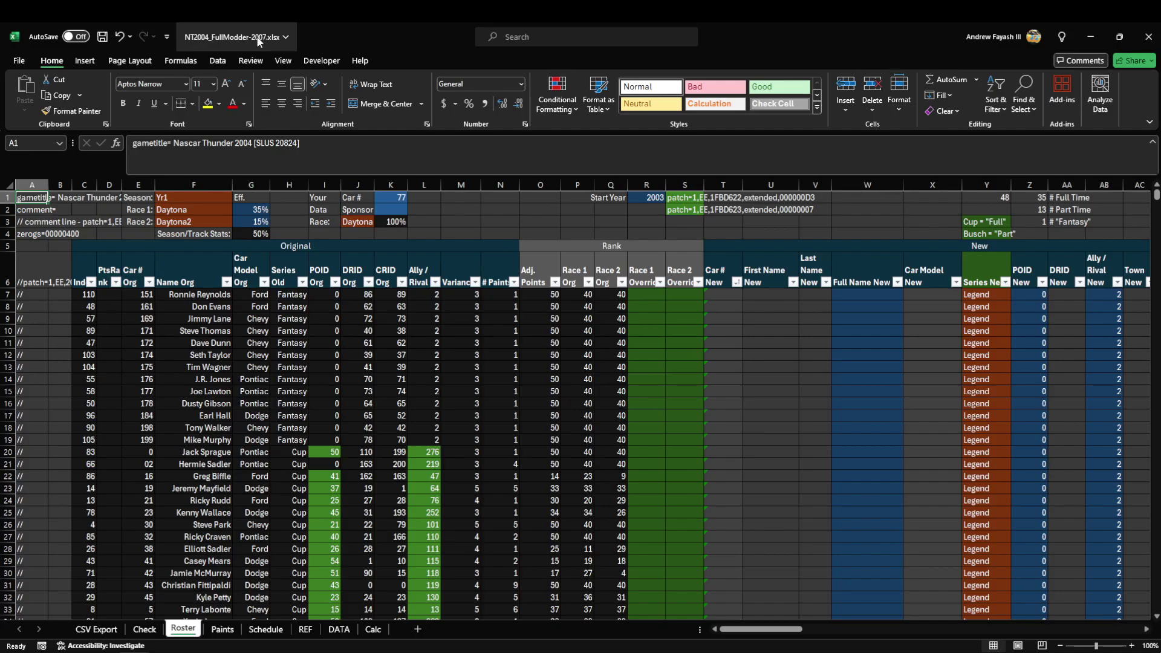
left_click(34, 185)
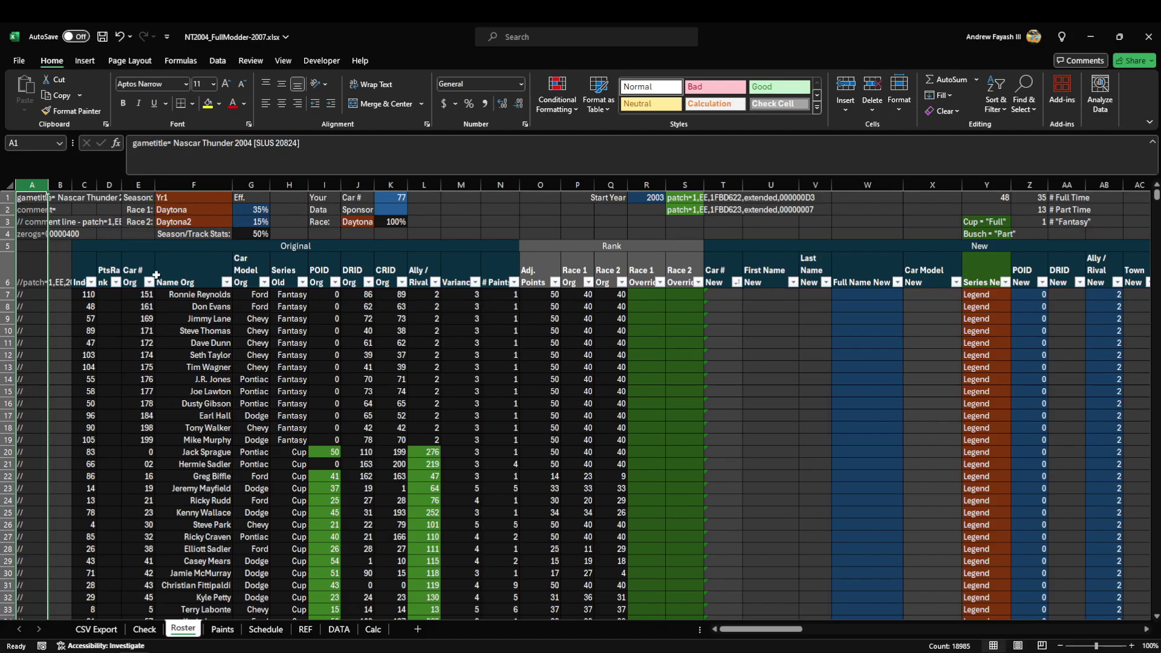
key("ctrl+c")
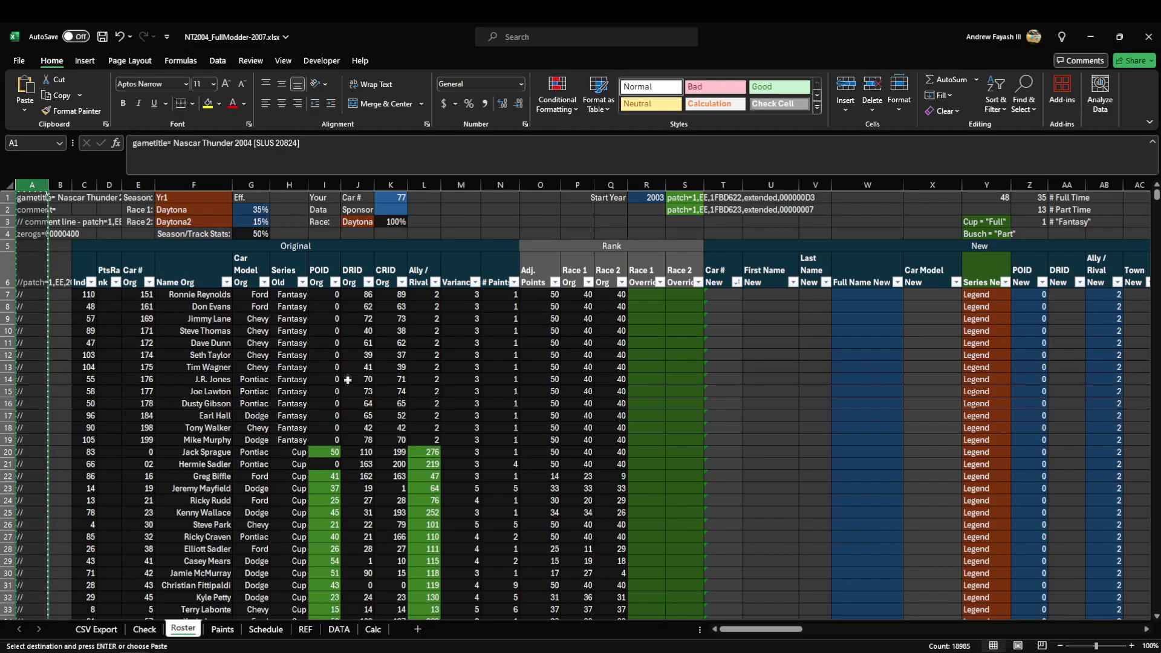
In Notepad++, replace the entire contents of SLUS-20824_612542D0.pnach with the copied column, save the file and minimize the editor.
key("alt+Tab")
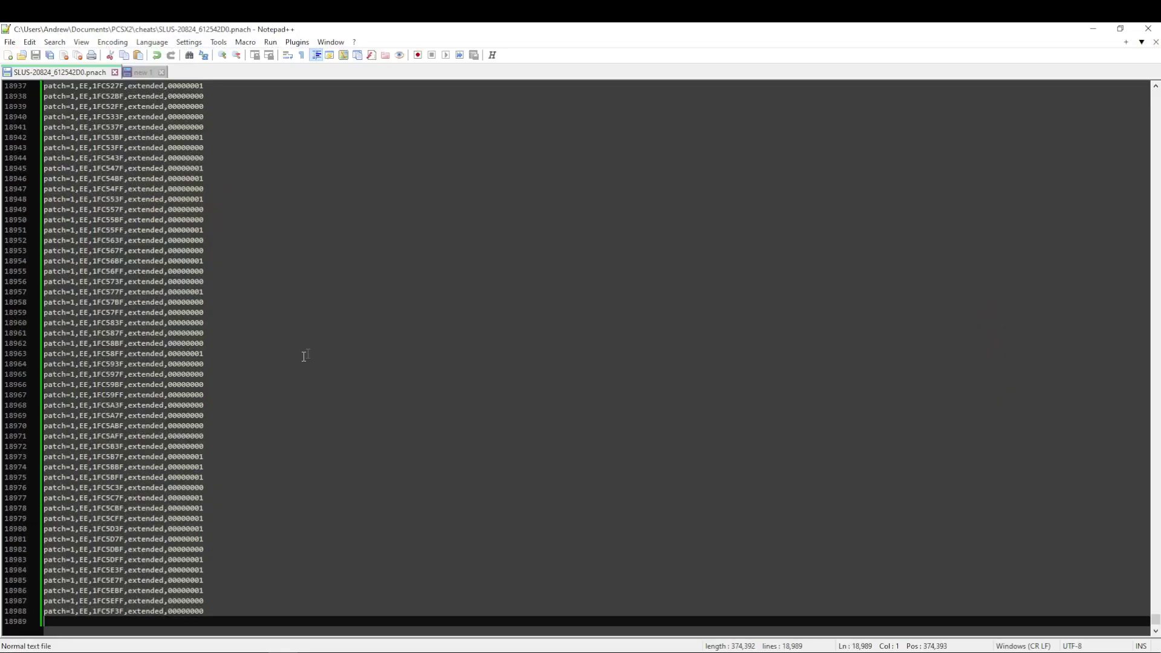
left_click(221, 304)
key("ctrl+a")
key("ctrl+v")
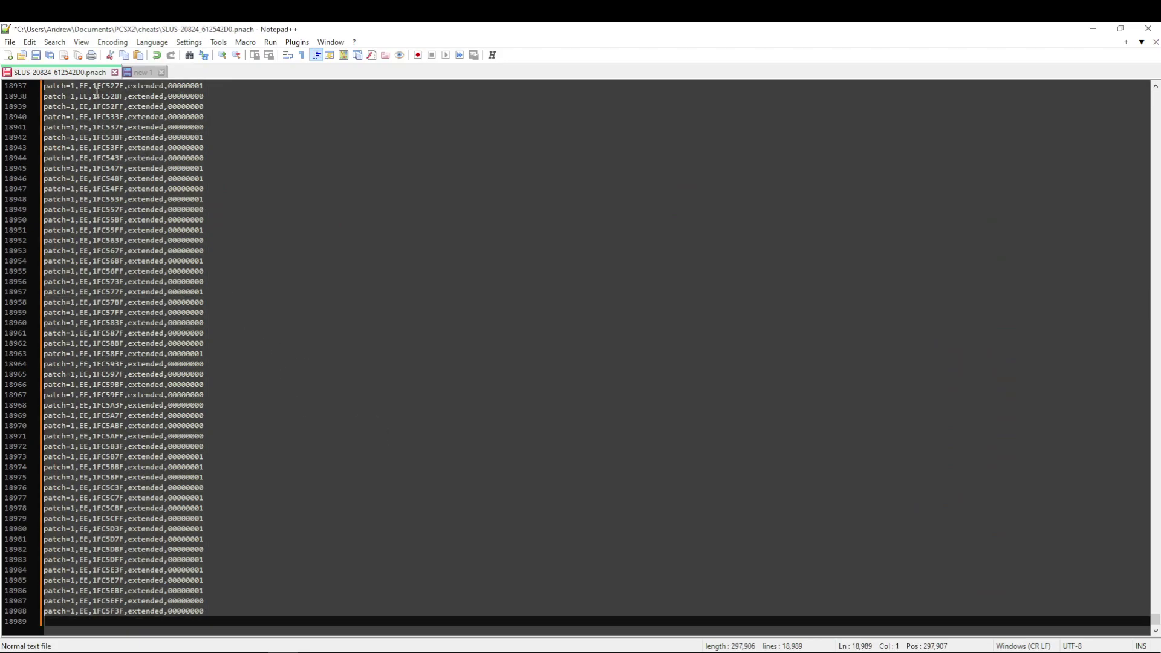
left_click(242, 314)
key("ctrl+a")
key("ctrl+v")
left_click(36, 55)
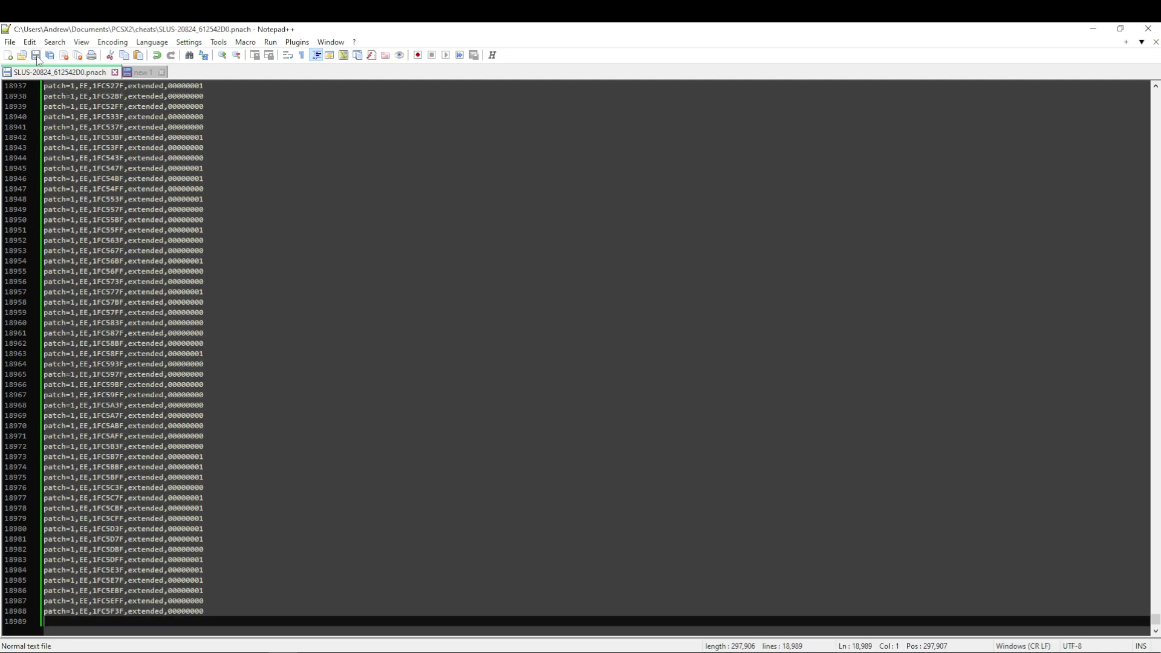
left_click(1093, 28)
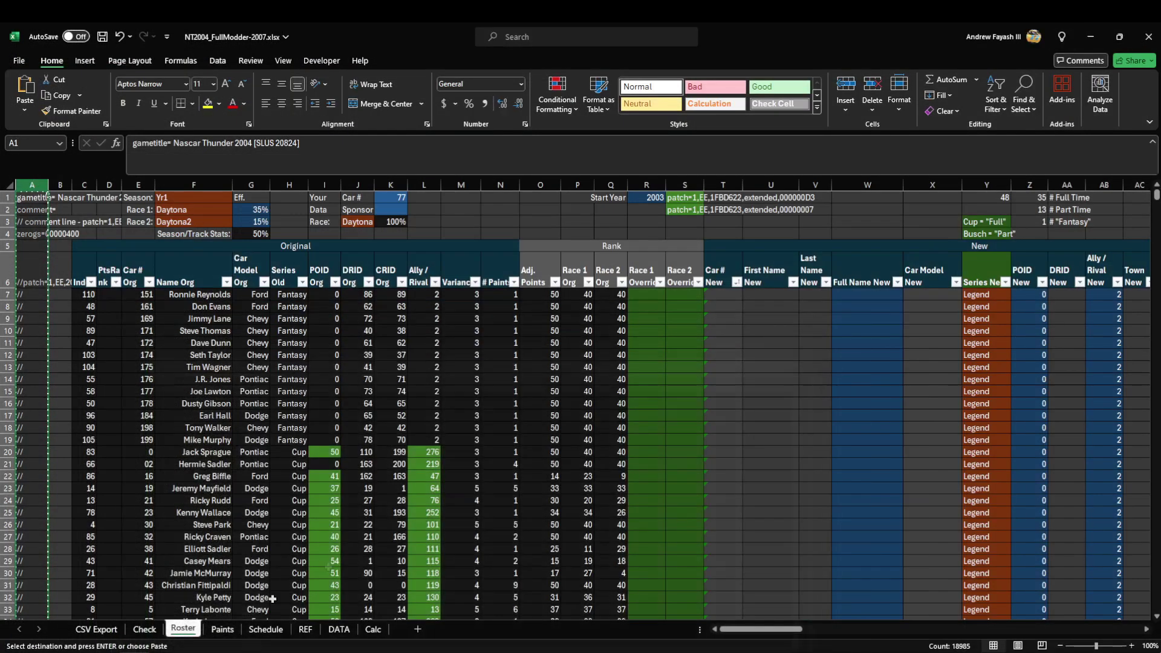
Switch to NASCAR Thunder 2004 in PCSX2, preview the 00 and 01 cars in Race Now driver selection, and return to the main menu.
key("alt+Tab")
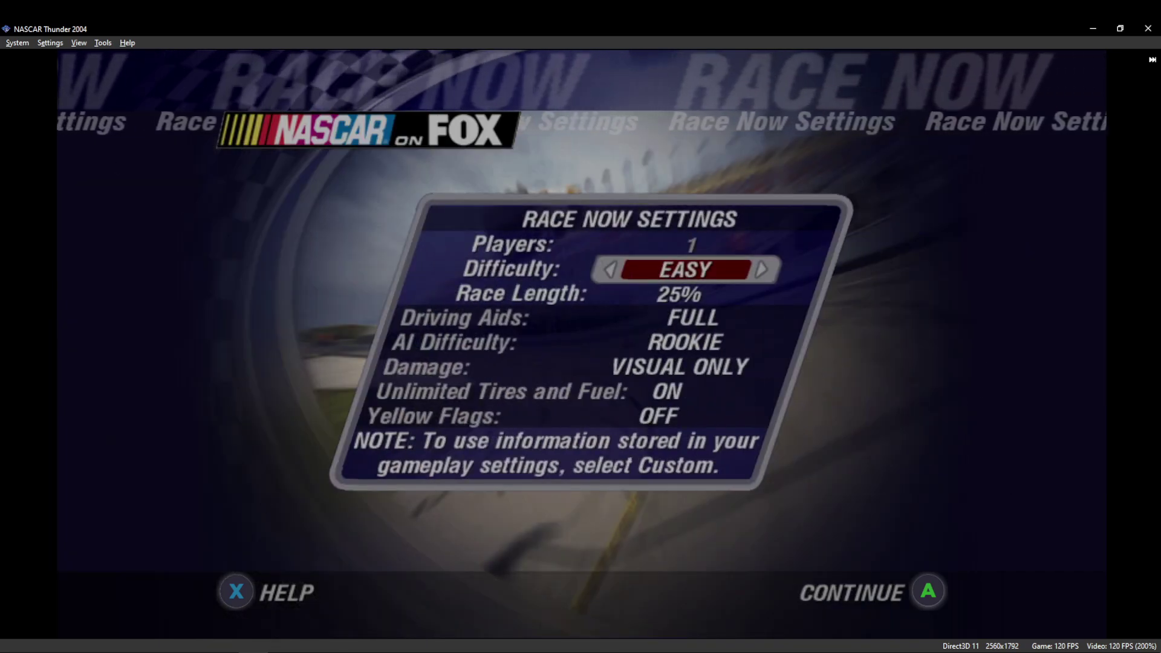
key("Left")
key("Left")
key("Left")
key("Return")
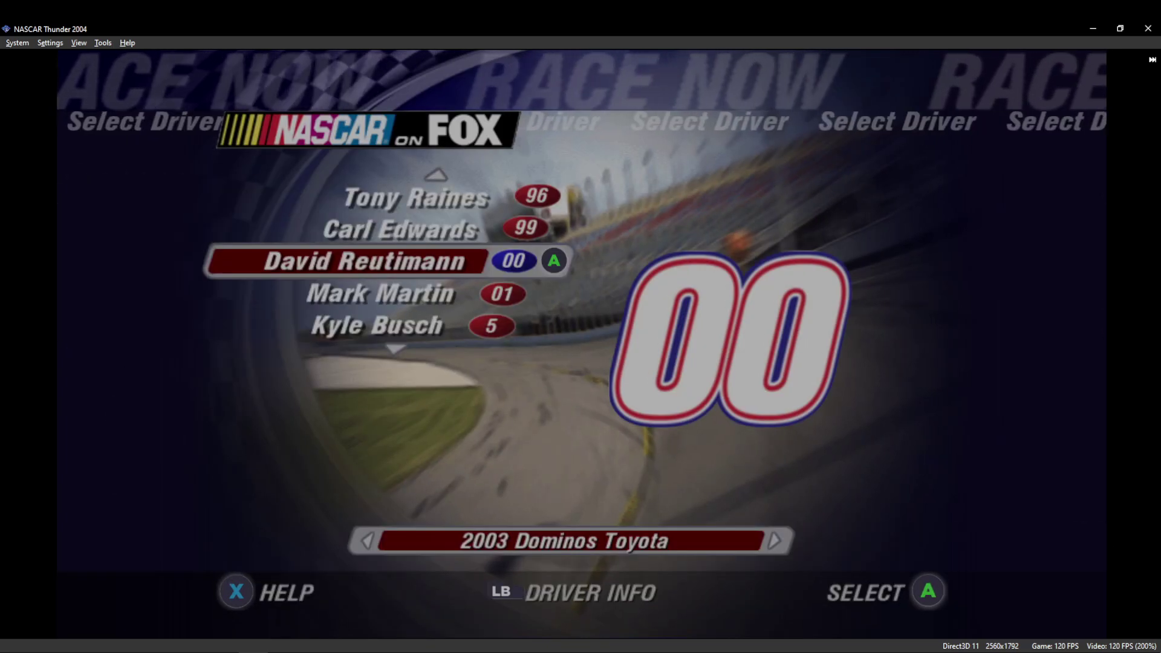
key("Down")
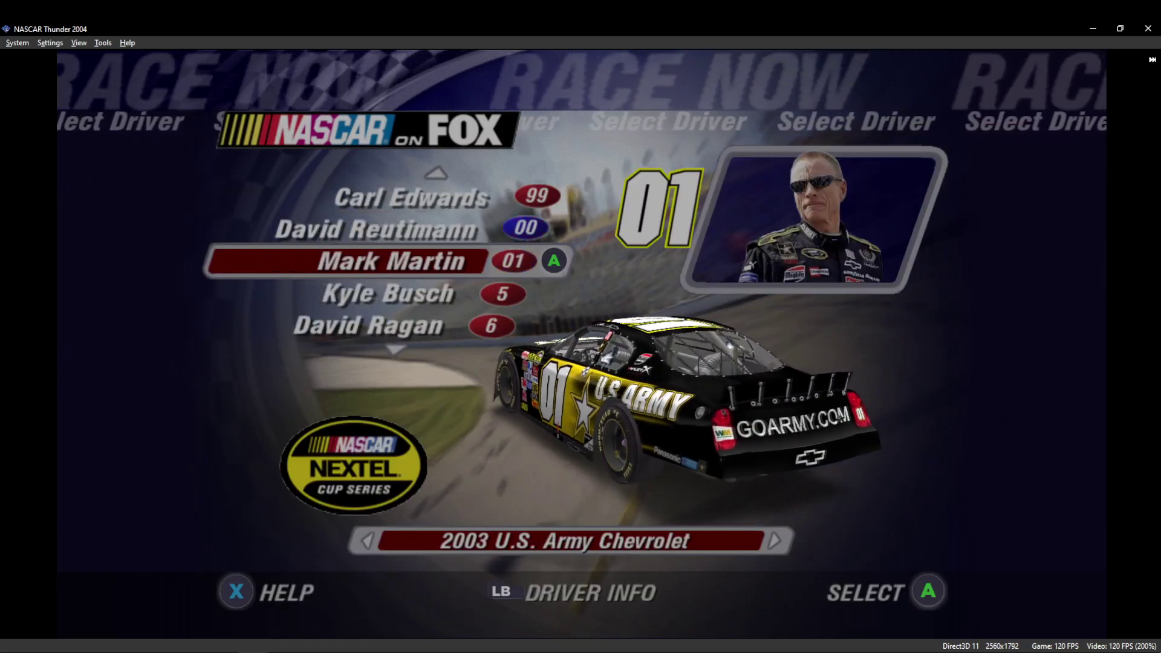
key("Up")
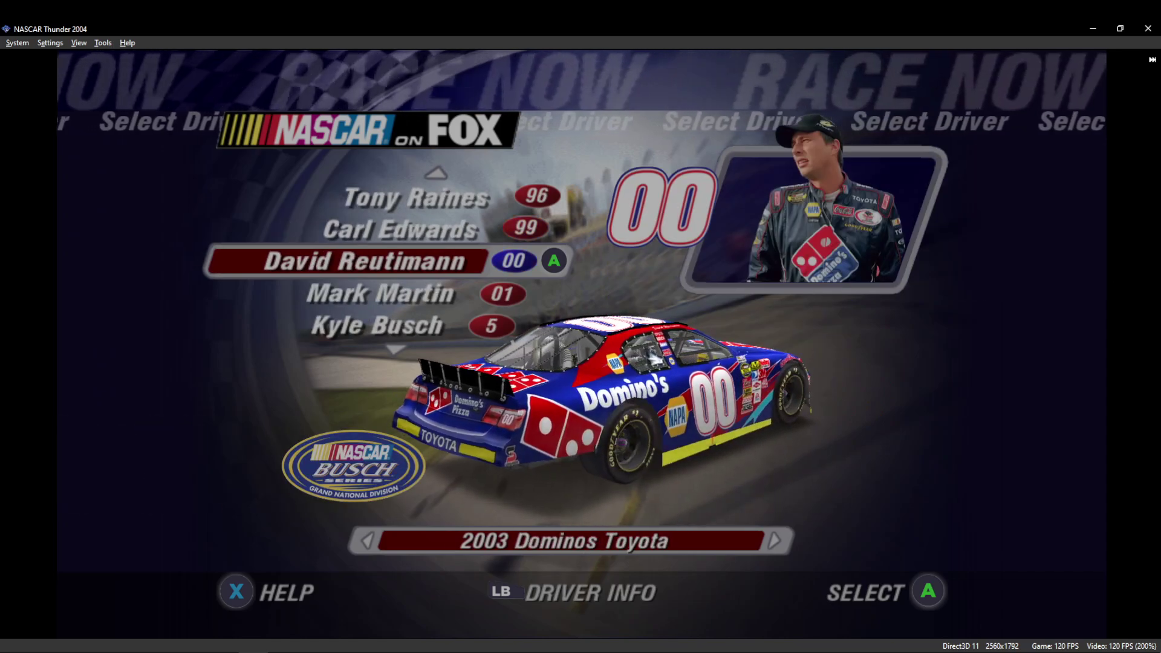
key("Up")
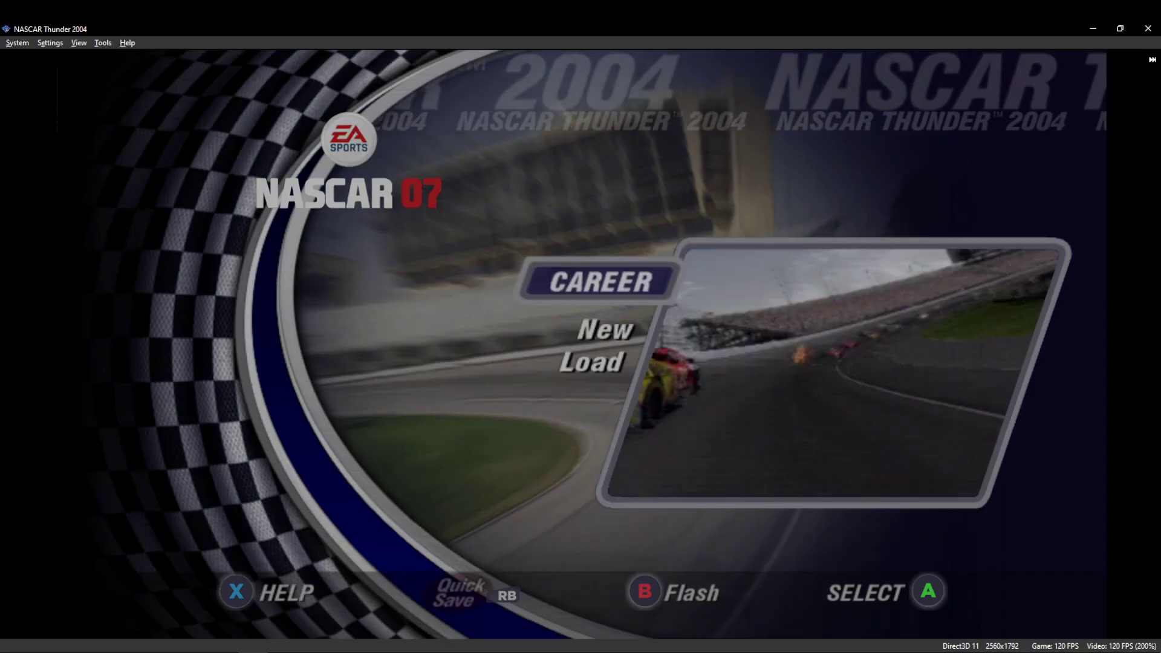
Load the Career1 save from memory card slot 2 and continue to the career main menu.
key("Down")
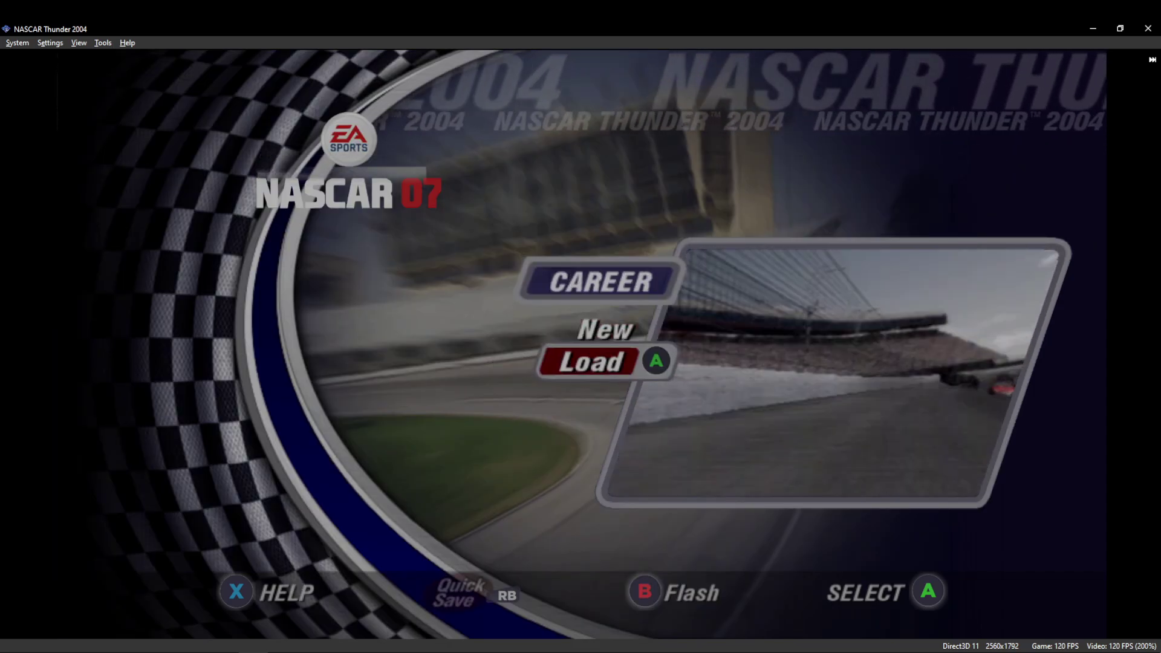
key("Return")
key("Down")
key("Return")
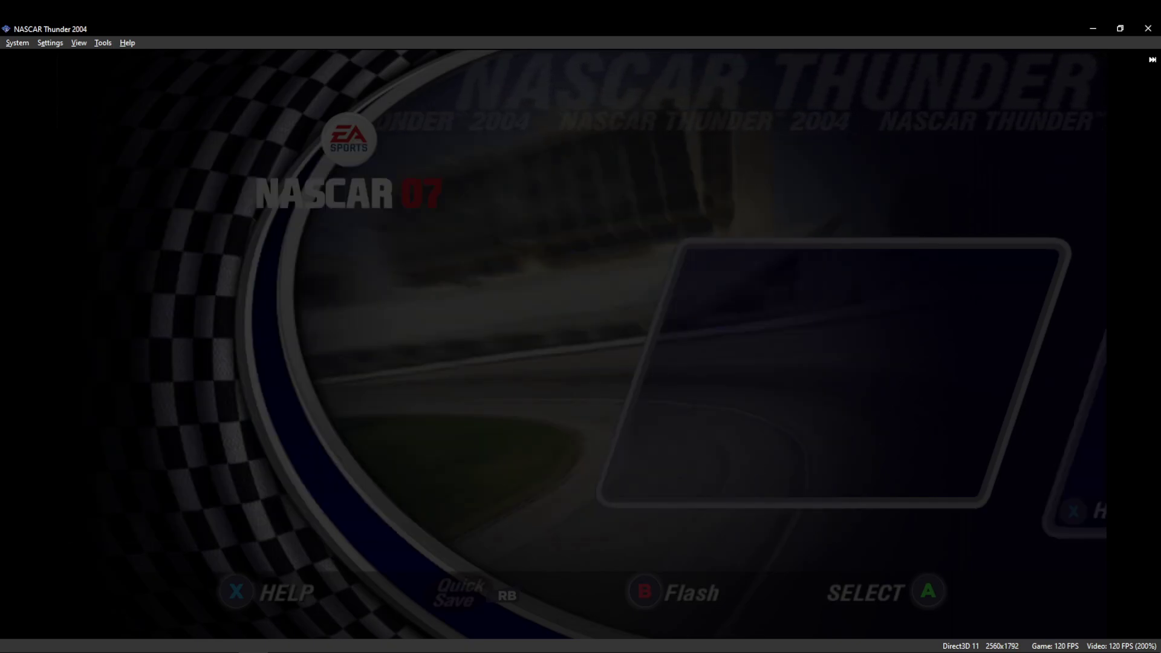
key("Return")
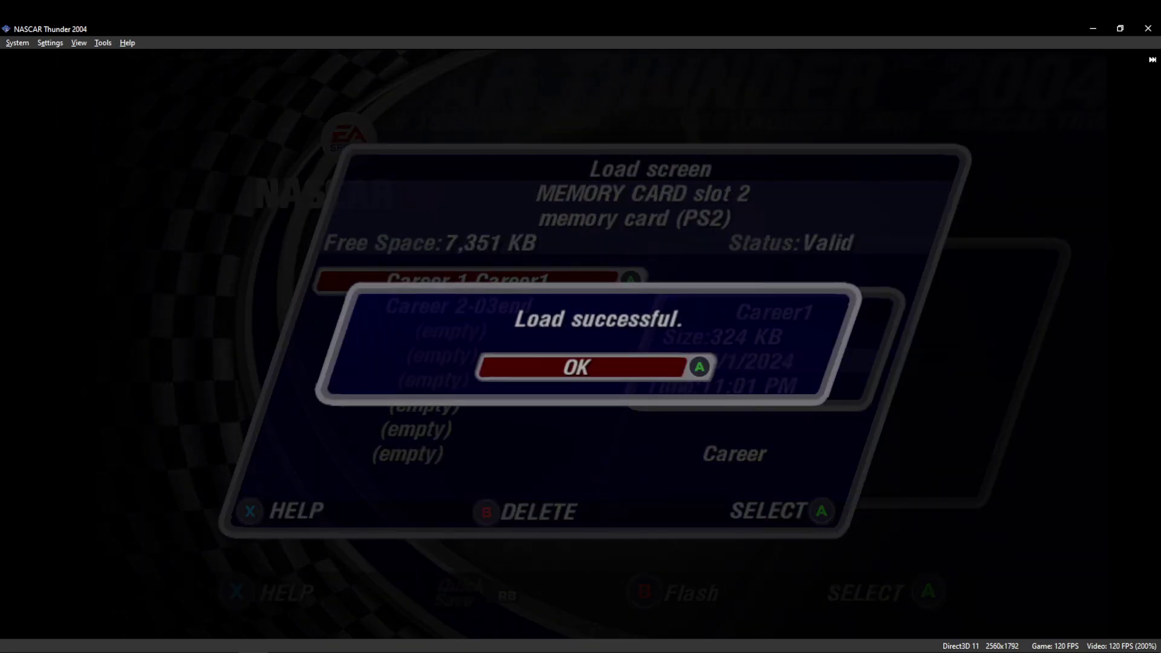
key("Return")
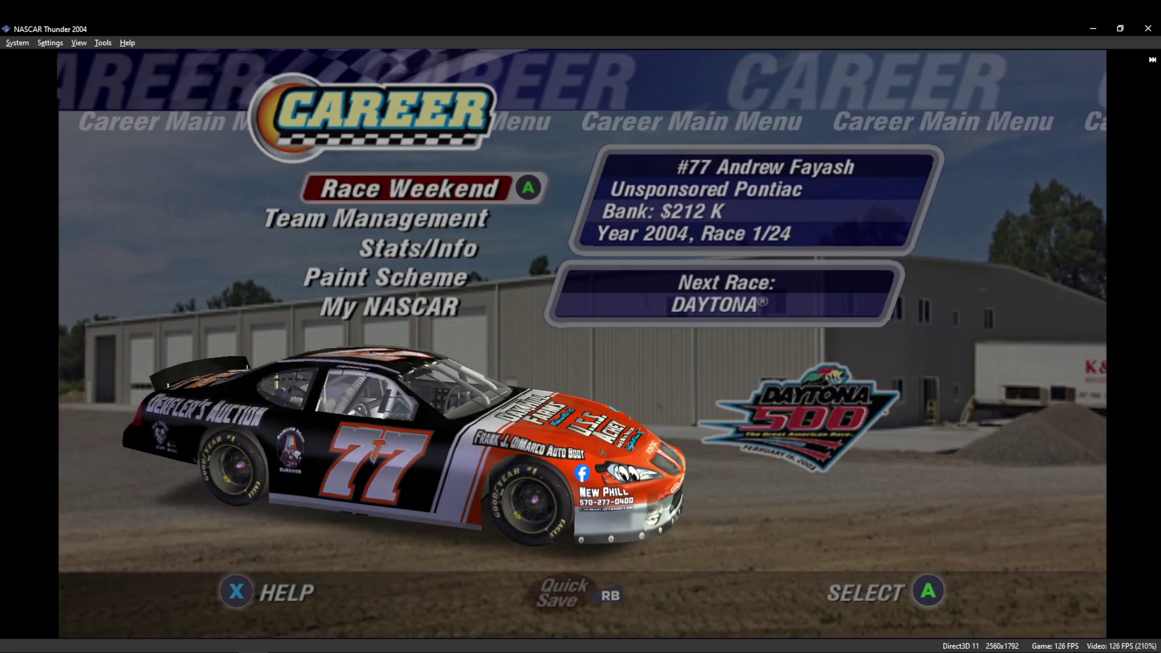
Enter the Daytona race weekend, build the car and simulate the Daytona 500.
key("Down")
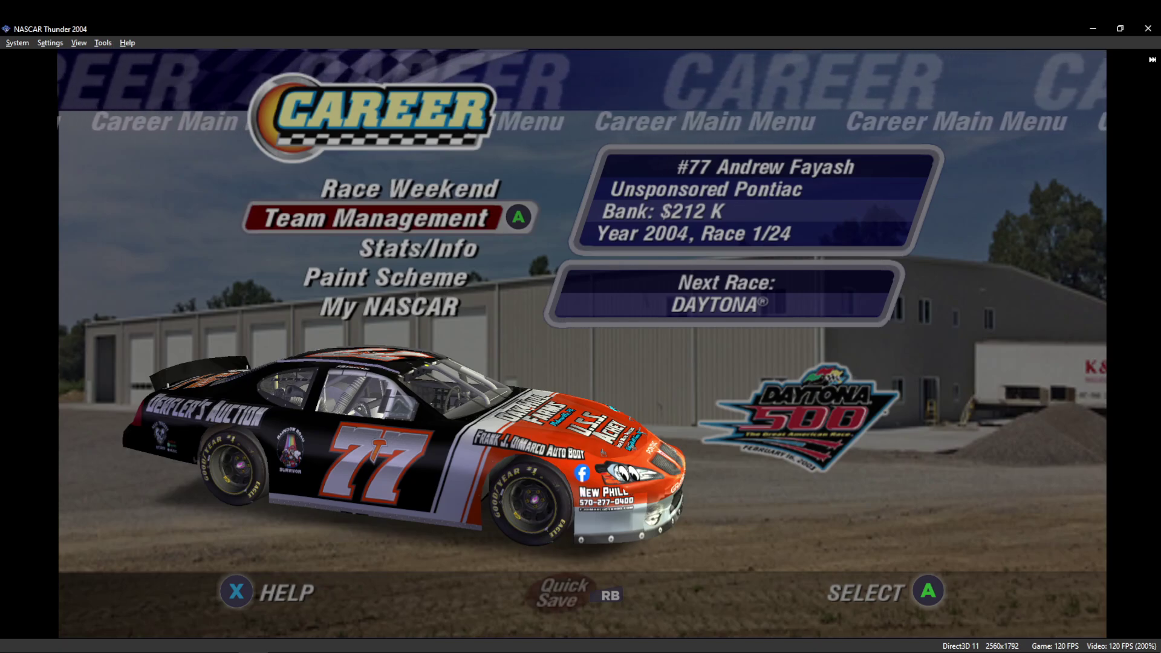
key("Up")
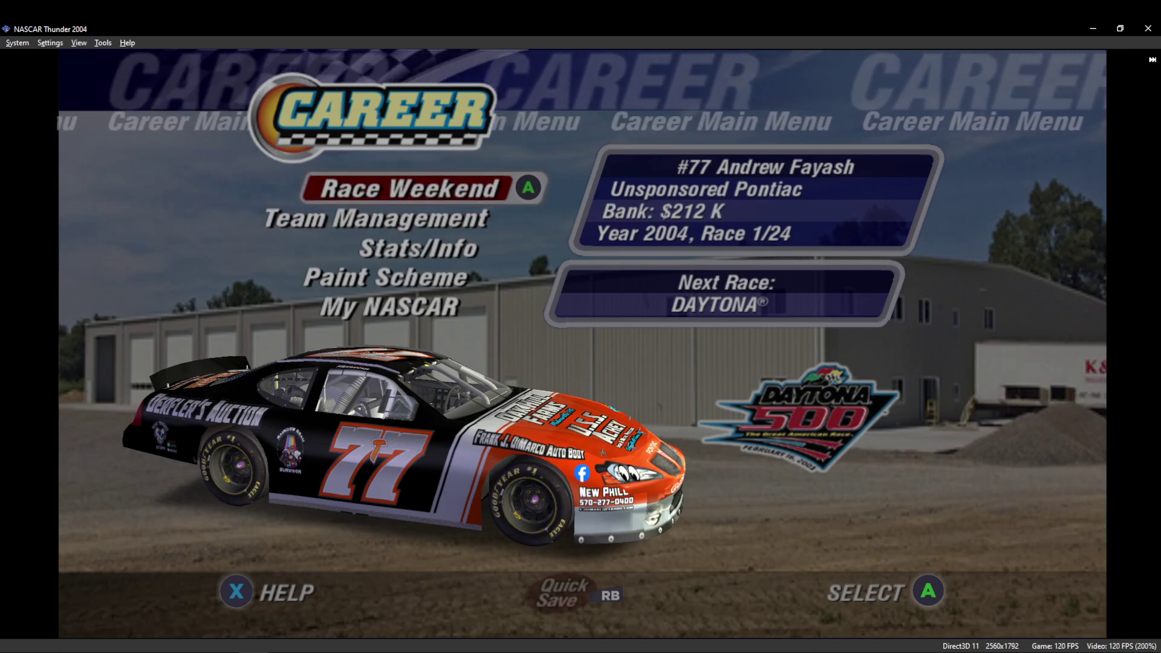
key("Return")
key("Up")
key("Return")
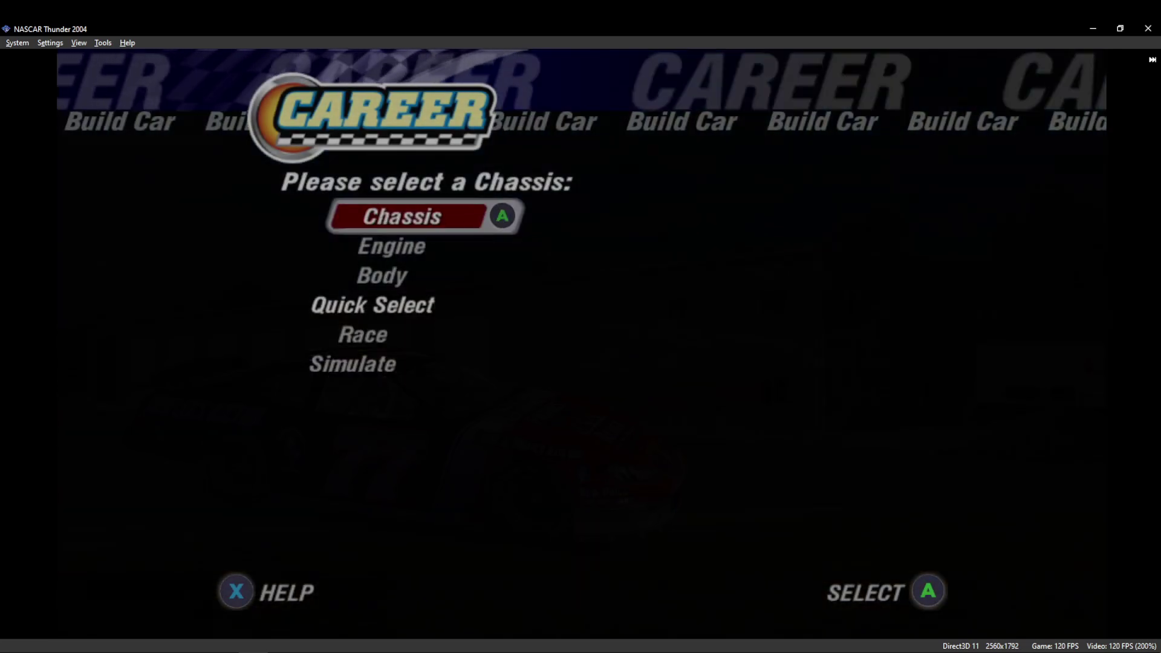
key("Down")
key("Return")
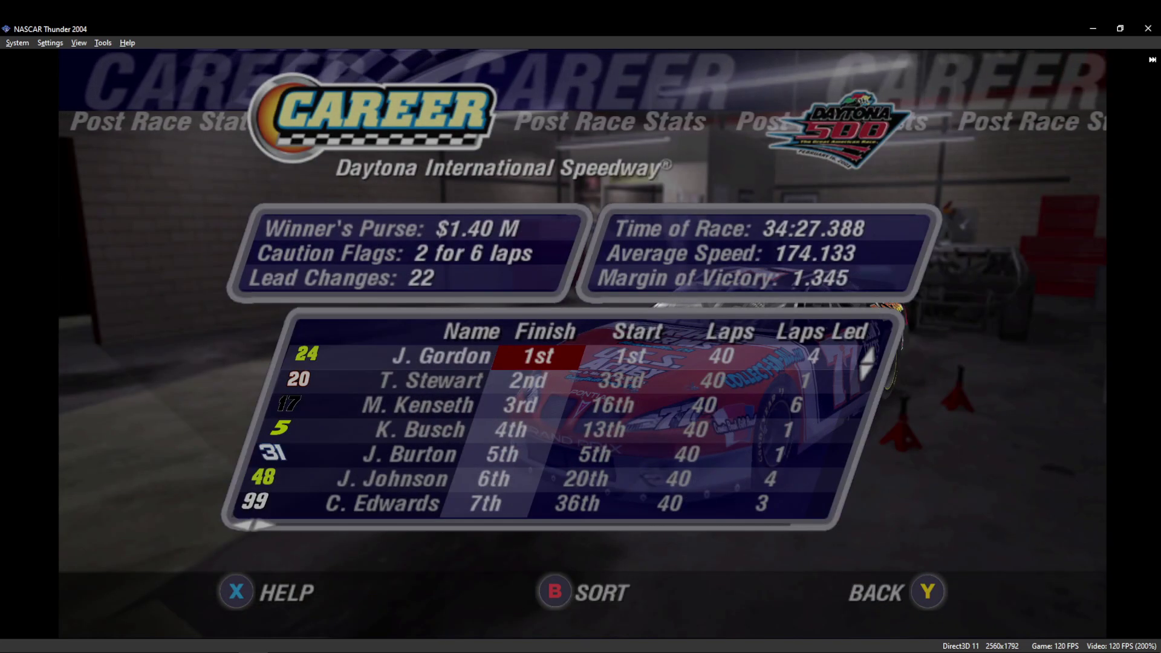
Examine the finishing order in the Daytona 500 post-race stats and leave them for the next race's car build.
key("Down")
key("Down")
key("Down")
key("Down")
key("Down")
key("Down")
key("Down")
key("Down")
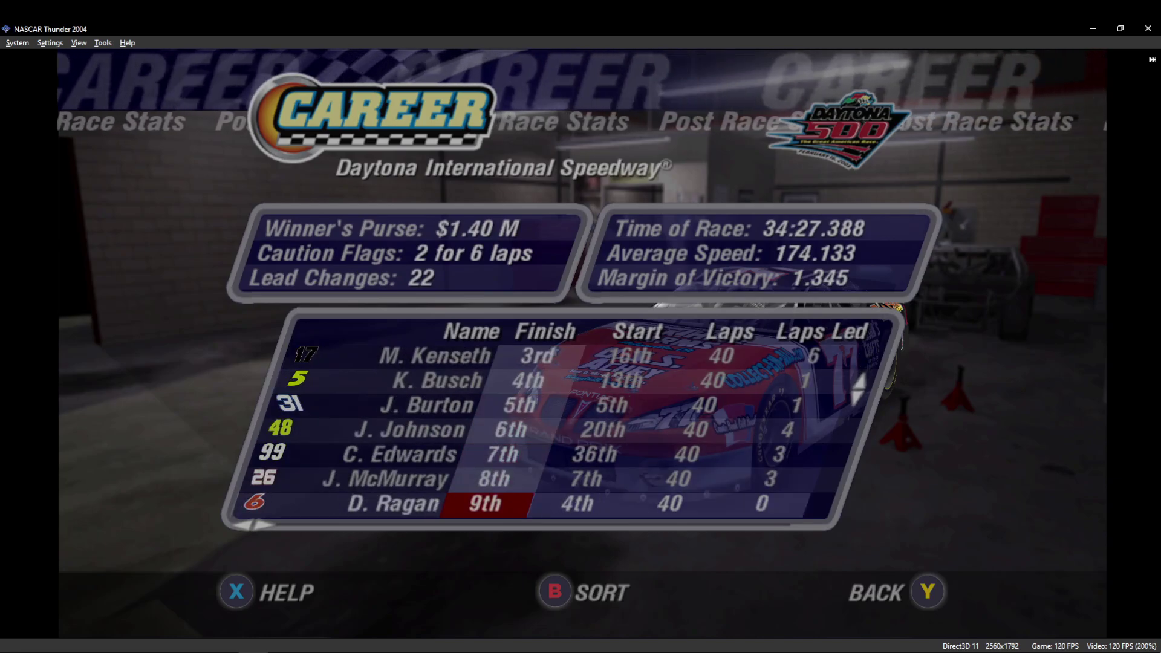
key("Down")
key("Down")
key("Down")
key("Down")
key("Up")
key("Up")
key("Up")
key("Up")
key("Up")
key("Up")
key("Down")
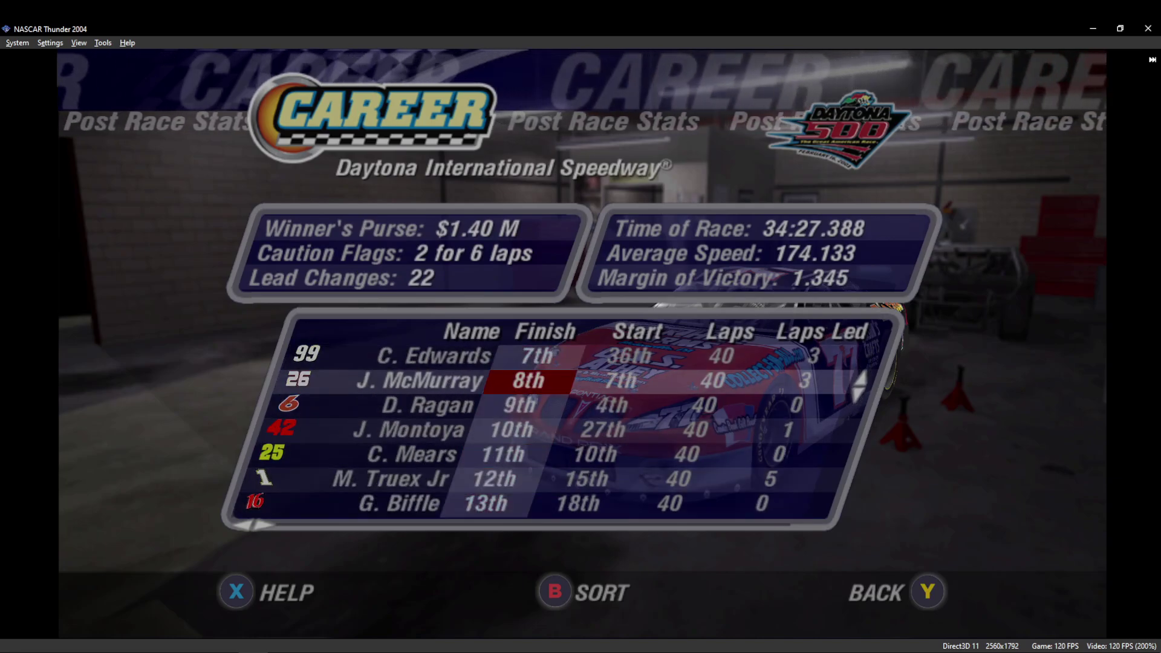
key("Down")
key("Down")
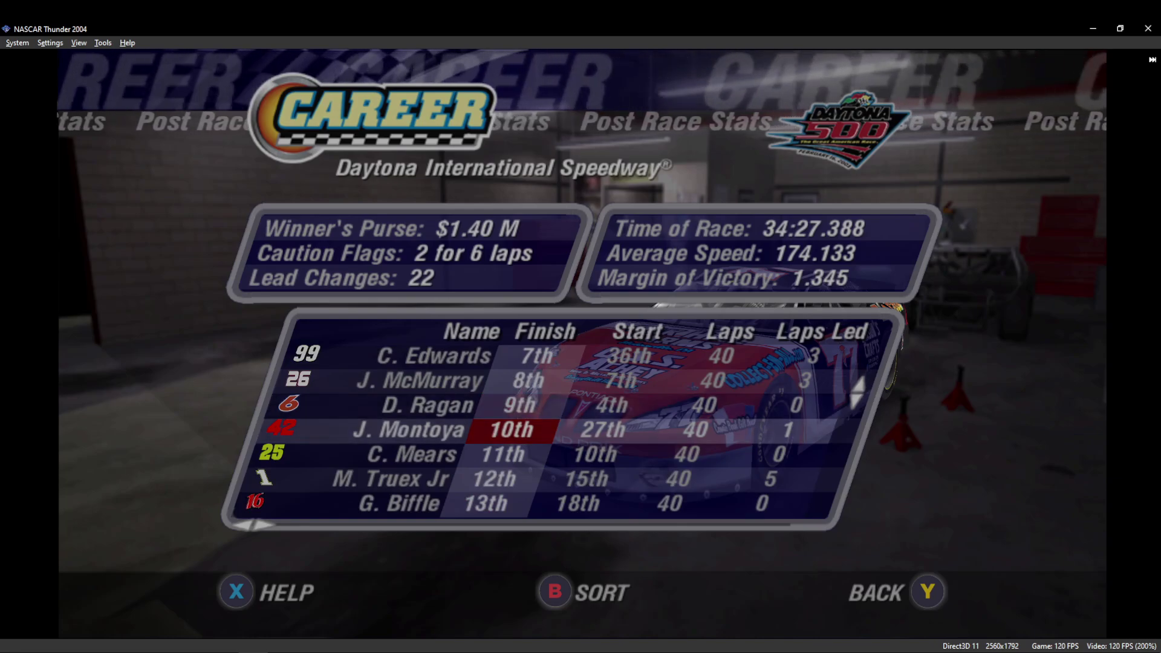
key("Up")
key("Up")
key("Down")
key("Down")
key("Down")
key("Down")
key("Down")
key("Down")
key("Down")
key("Down")
key("Down")
key("Down")
key("Down")
key("Down")
key("Down")
key("Down")
key("Down")
key("Down")
key("Down")
key("Down")
key("Down")
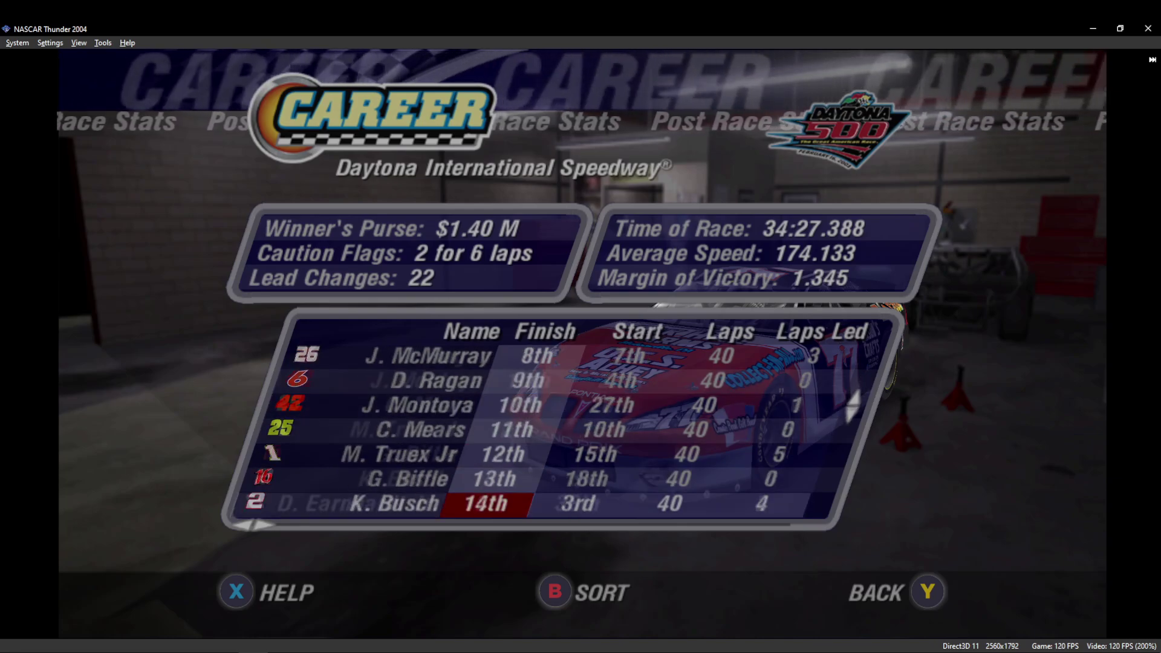
key("Down")
key("Down")
key("Down")
key("Down")
key("Down")
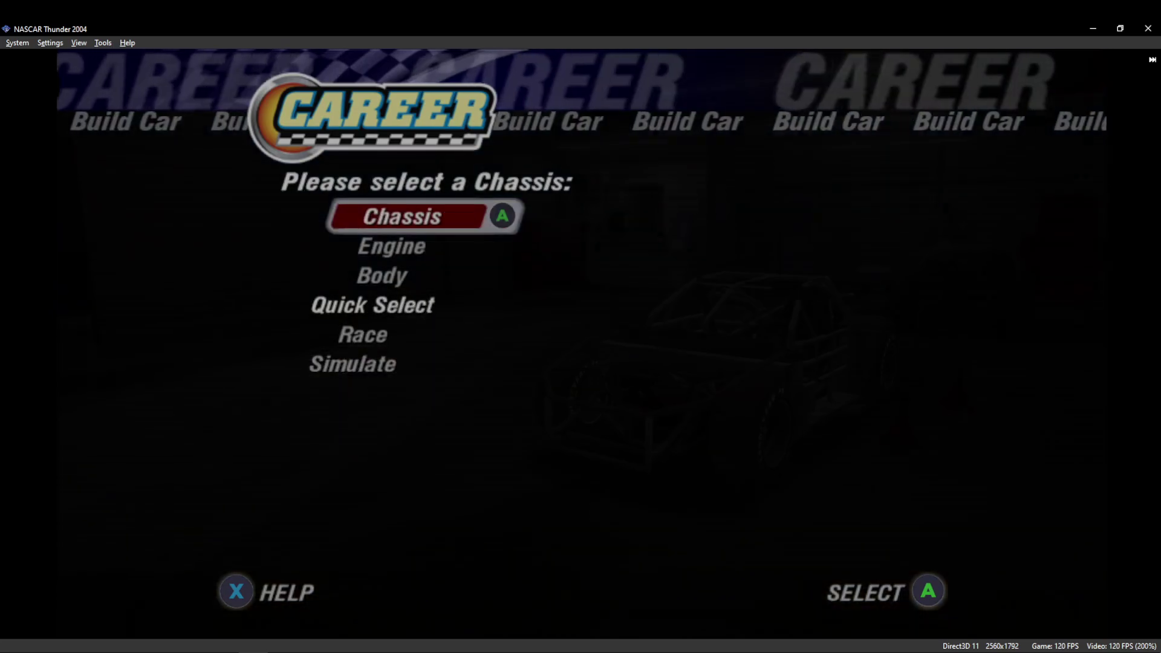
Build the car for the Auto Club 500 and enter its race weekend at the track.
key("Down")
key("Return")
key("Return")
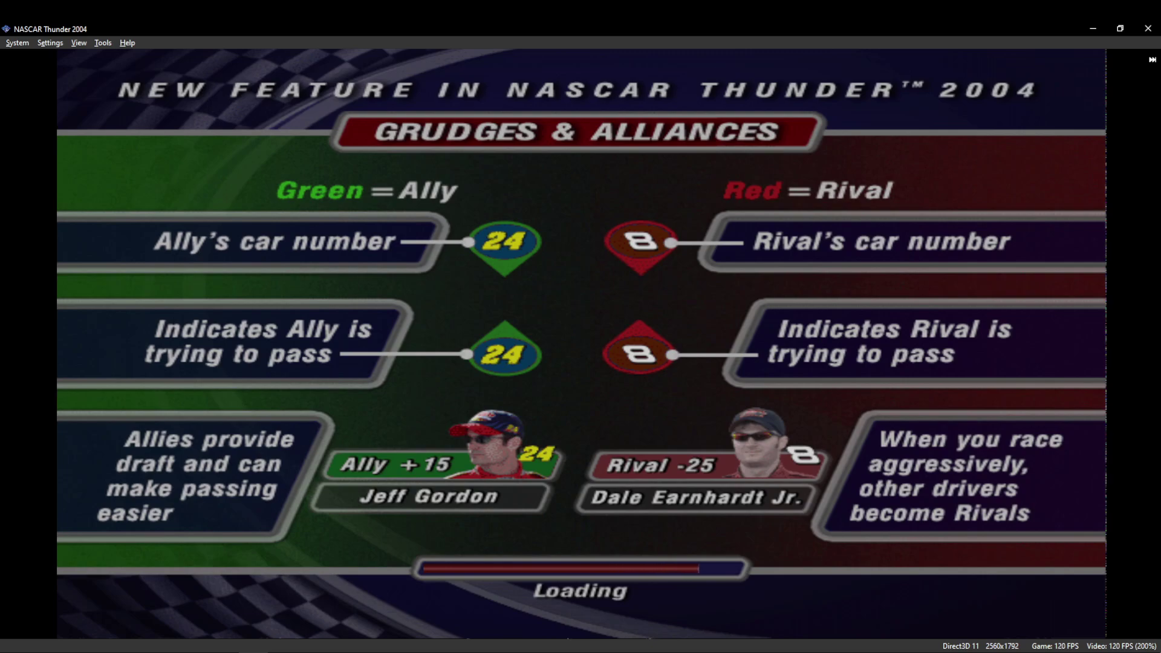
key("Return")
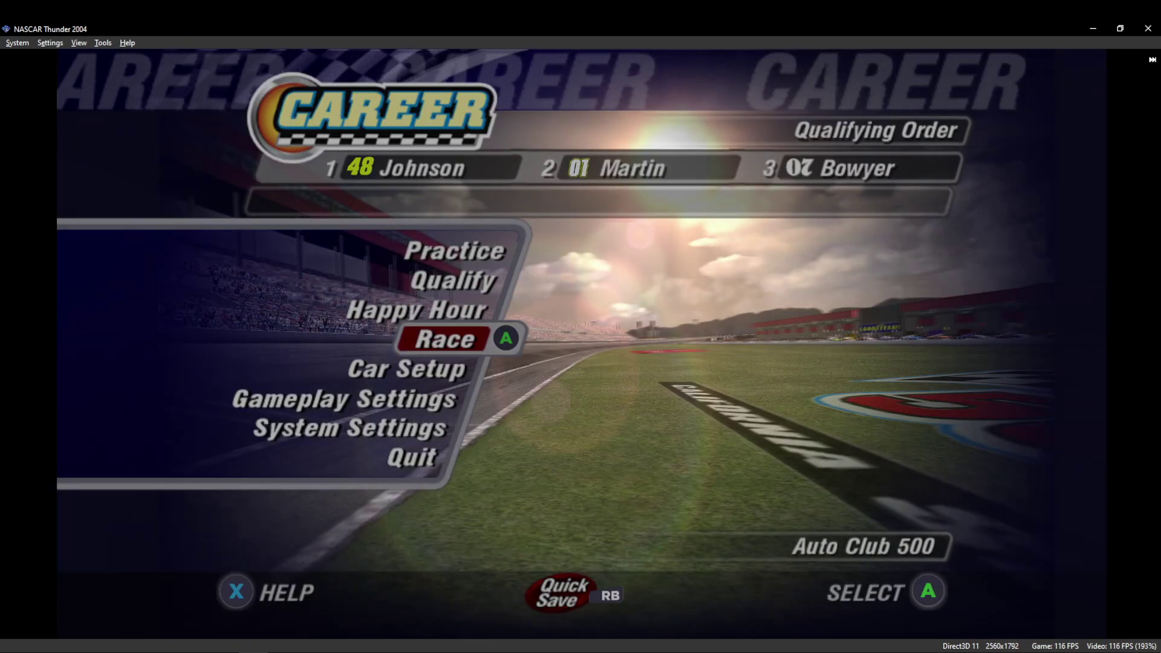
Review the Auto Club 500 qualifying order and start the race.
key("Up")
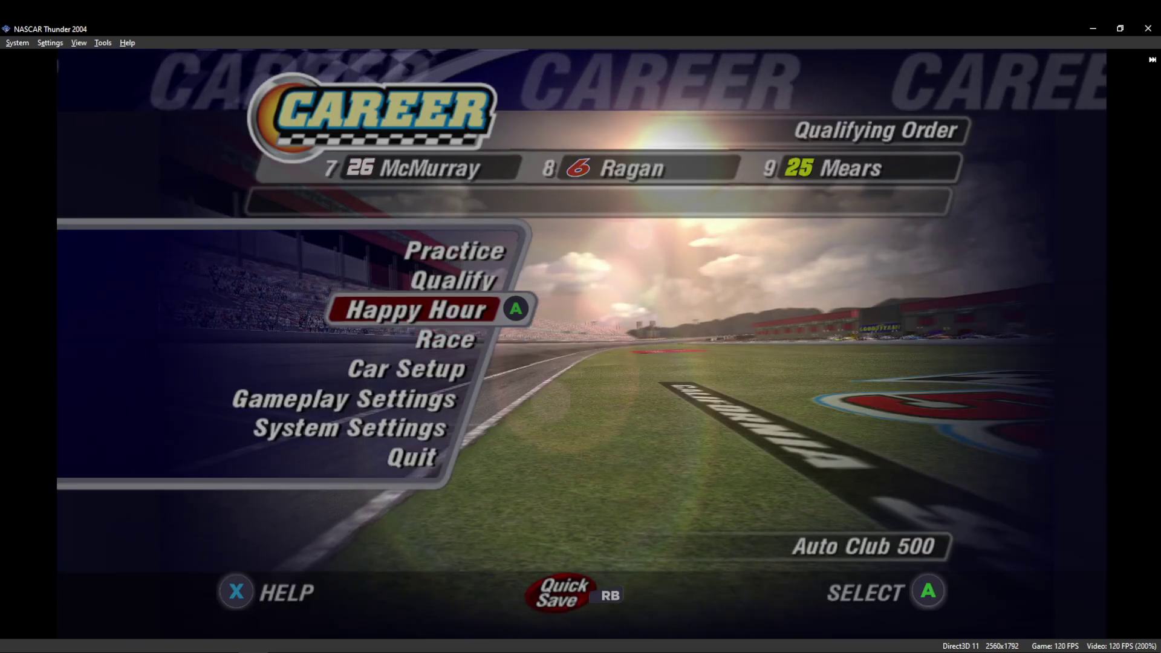
key("Up")
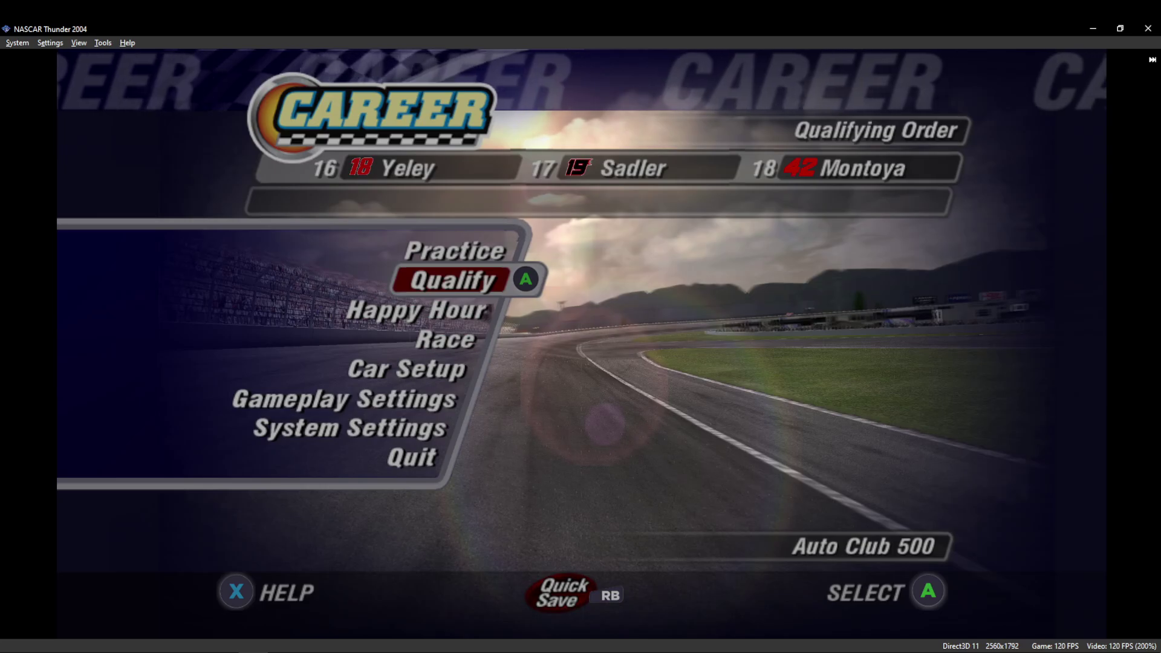
key("Up")
key("Down")
key("Down")
key("Down")
key("Return")
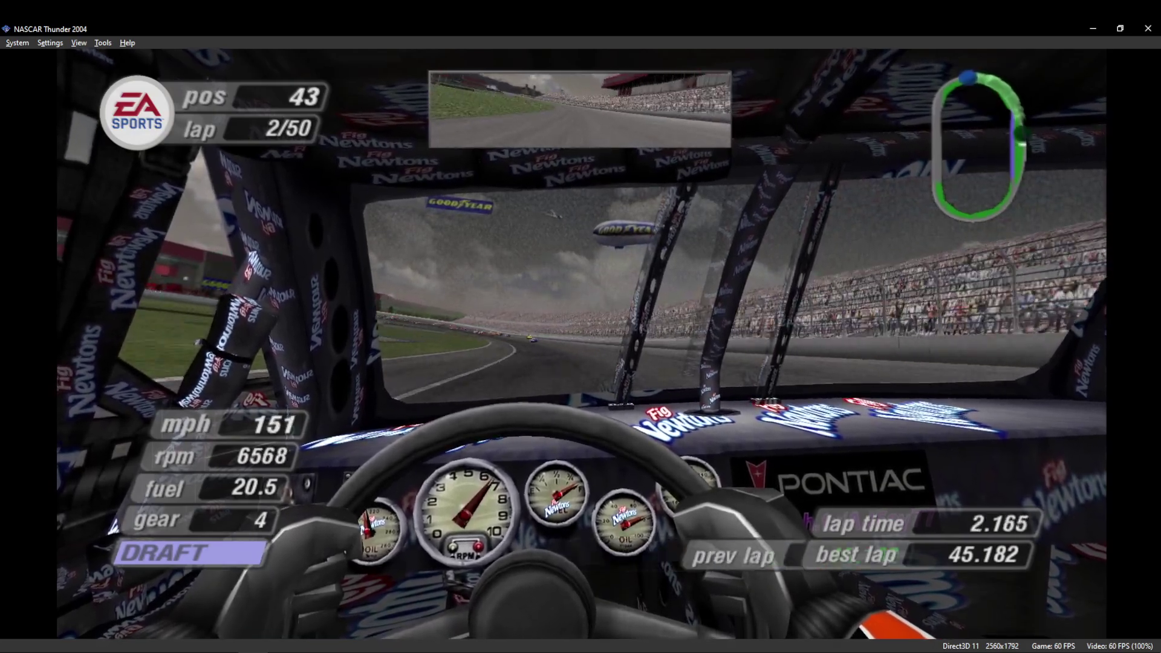
Switch the race camera from the cockpit view to the chase view behind the car.
key("c")
key("c")
key("c")
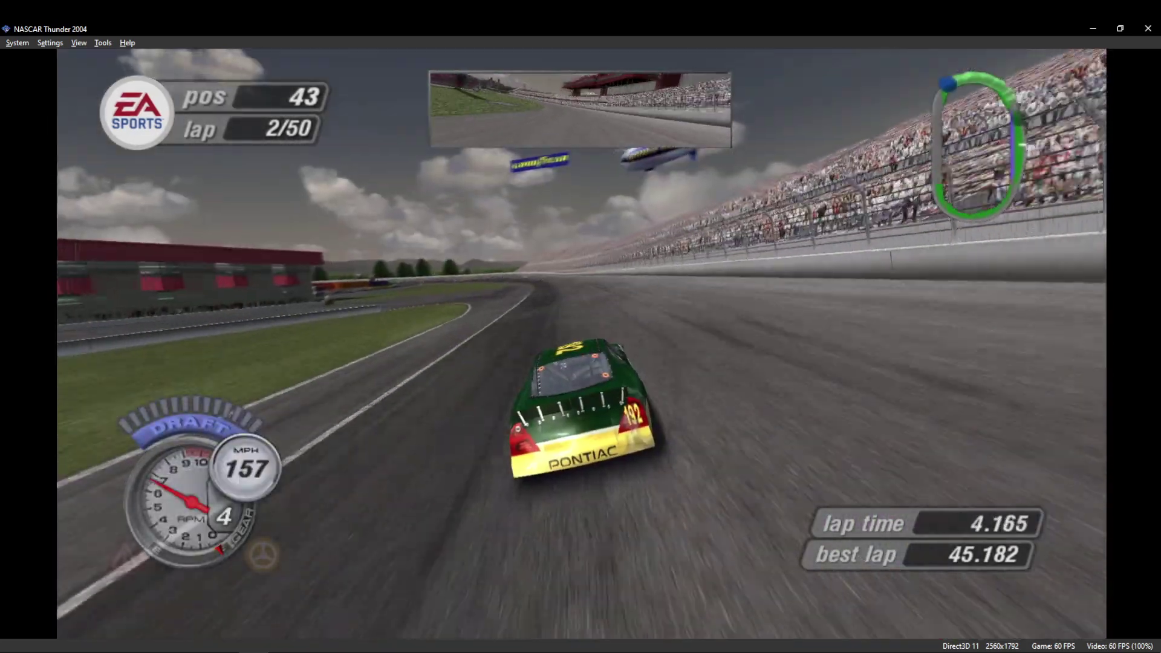
key("c")
key("c")
key("c")
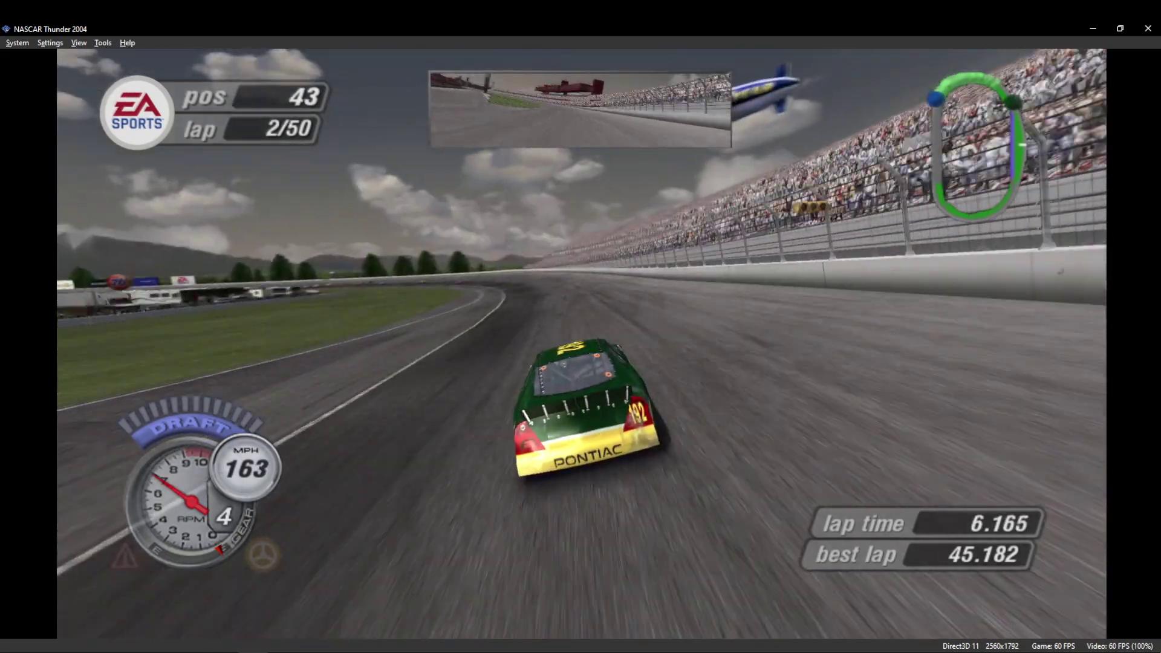
key("c")
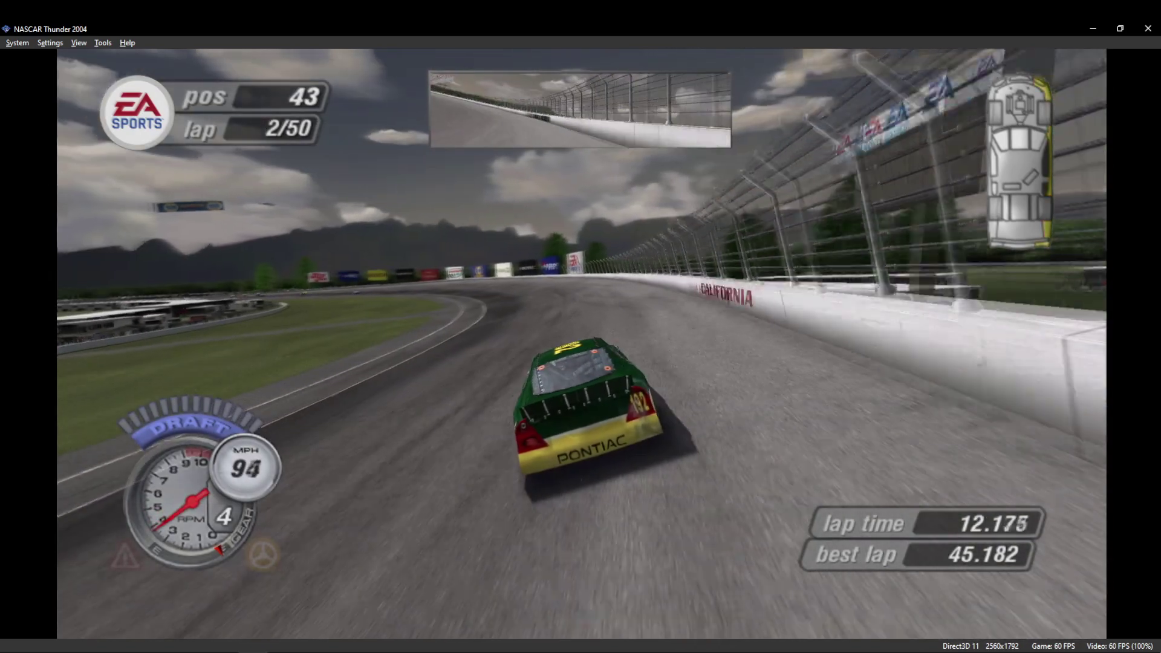
Pause the Auto Club 500 and open the texture replacement options in the game's graphics properties.
key("Return")
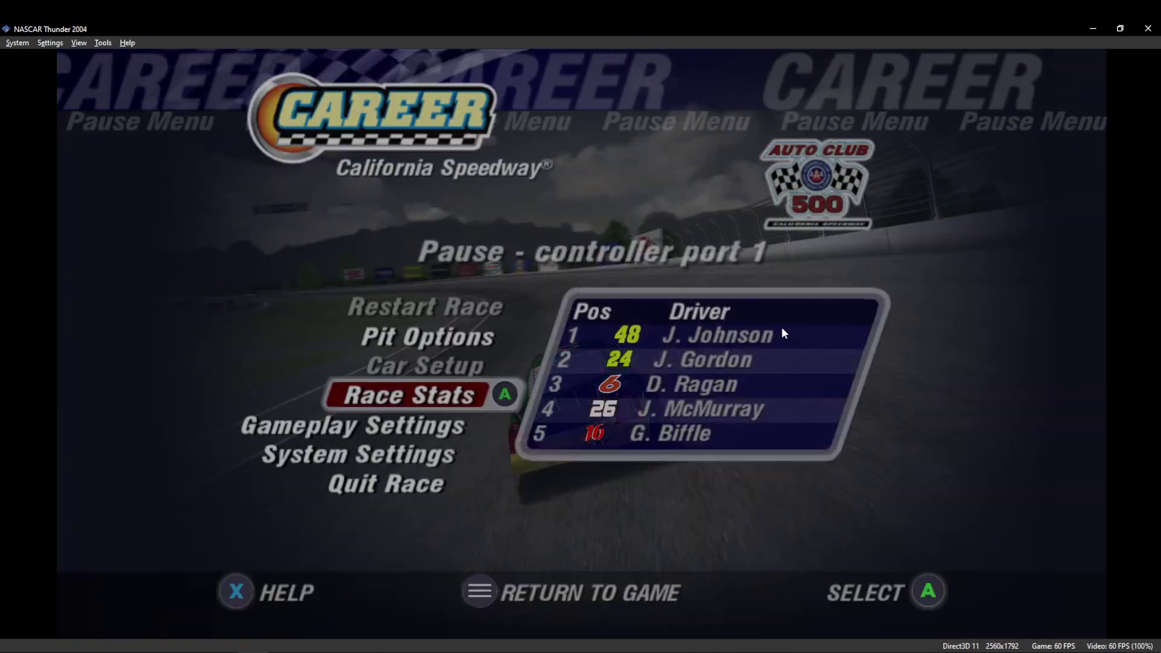
left_click(51, 43)
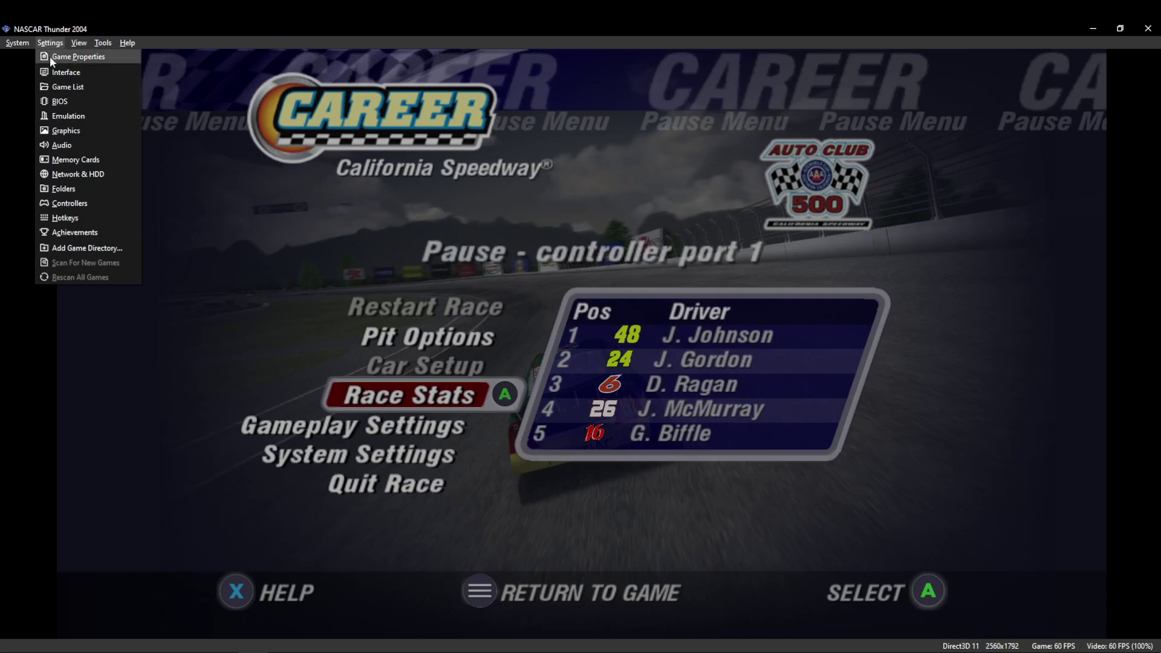
key("Escape")
left_click(381, 306)
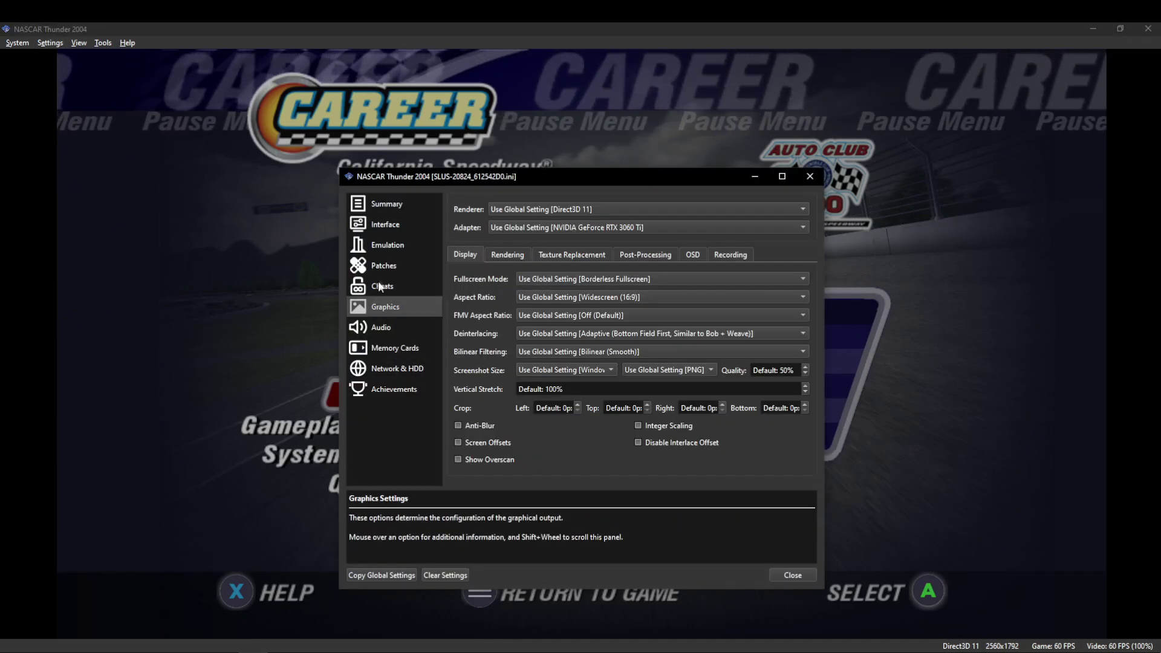
left_click(556, 257)
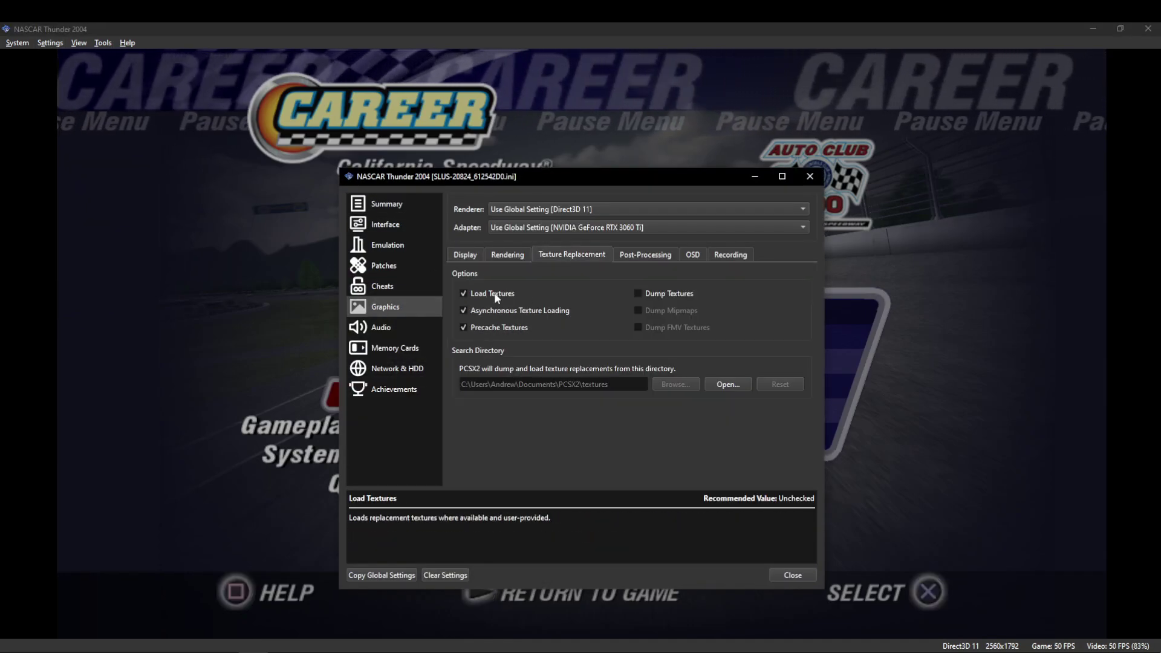